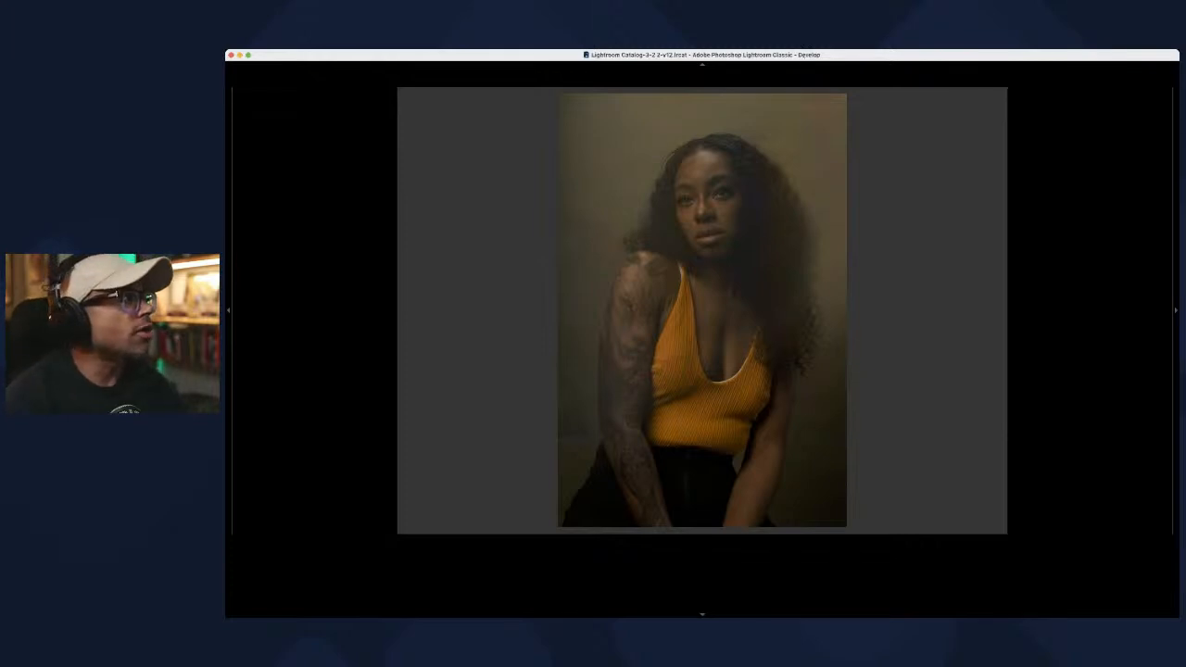
# Step: Inspect the portrait's tattooed arm up close, and browse the other photos of the shoot through to the neon-lit ones
pyautogui.click(248, 56)
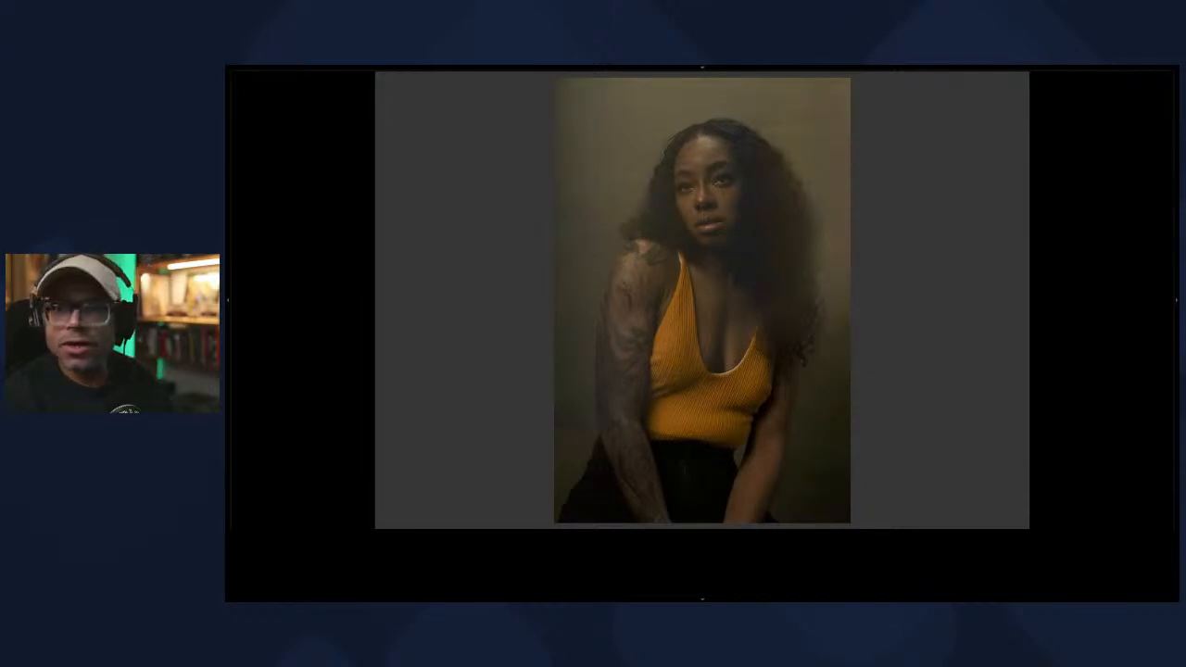
pyautogui.moveTo(403, 59)
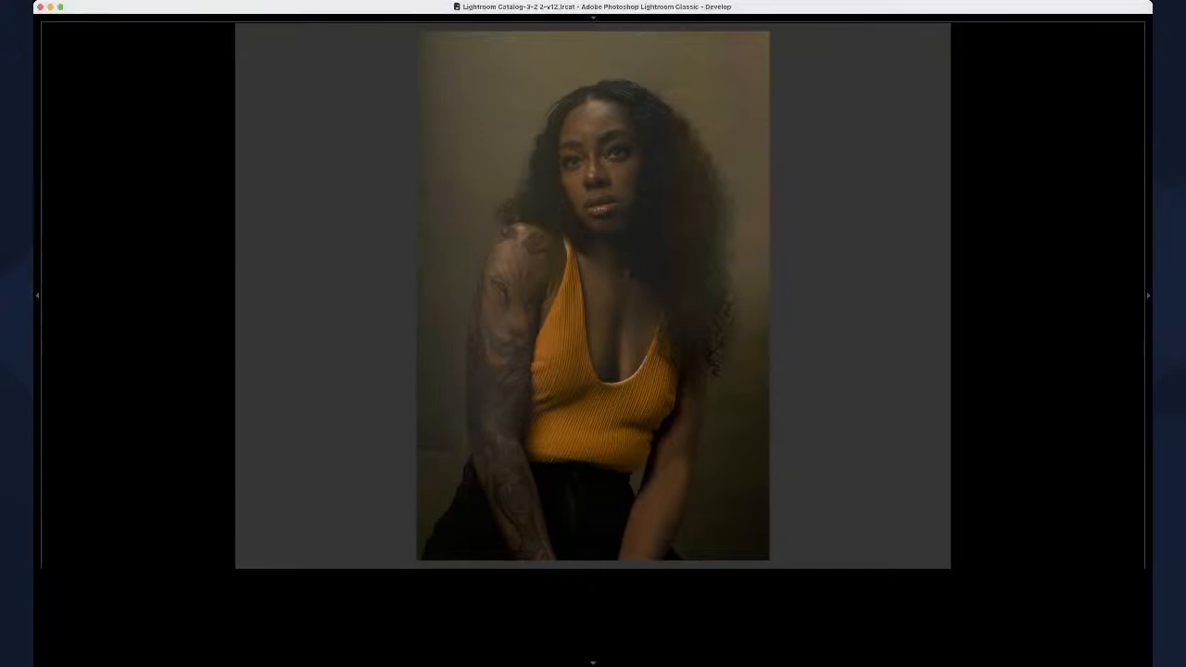
pyautogui.press('z')
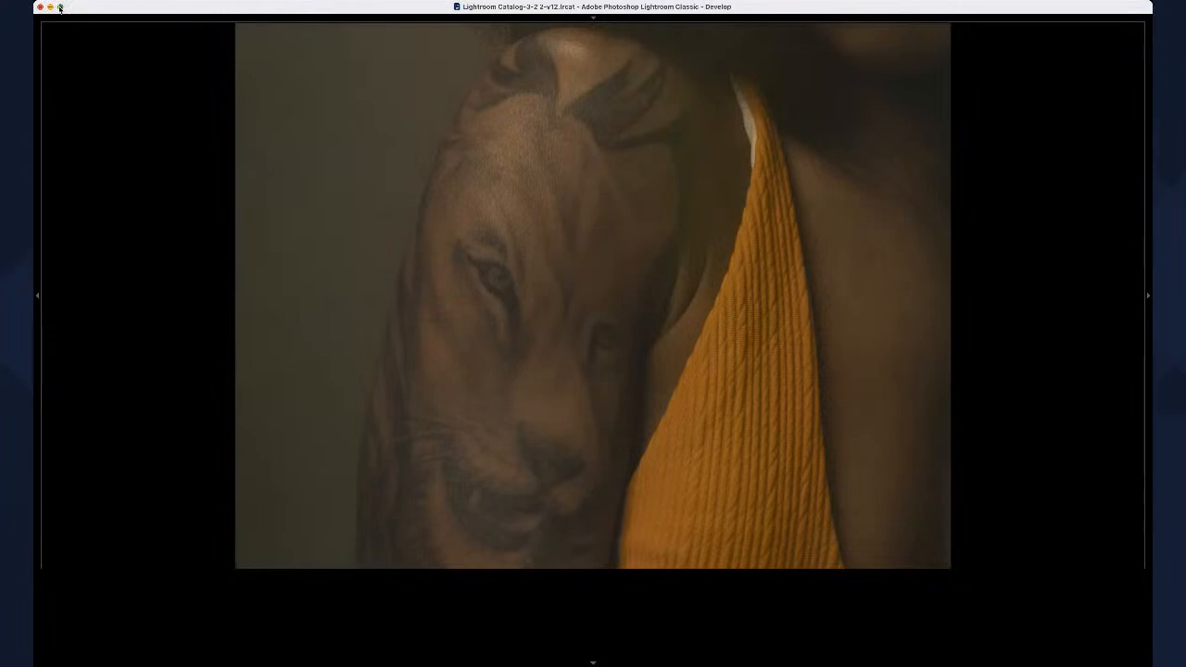
pyautogui.click(59, 7)
pyautogui.press('z')
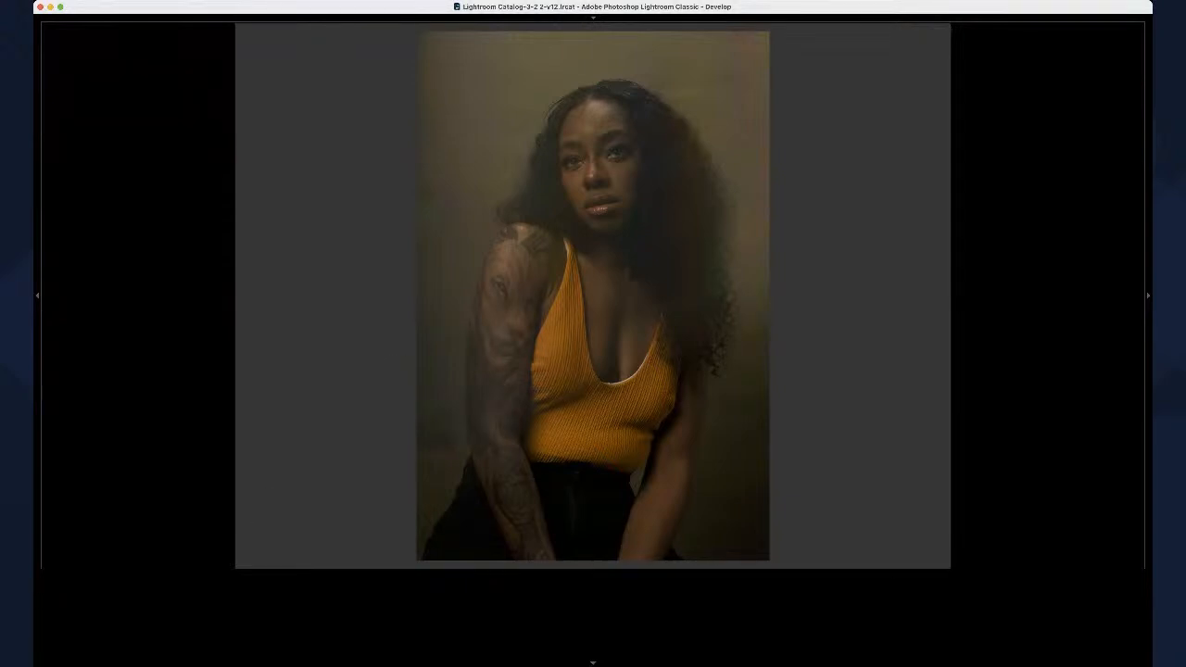
pyautogui.press('Right')
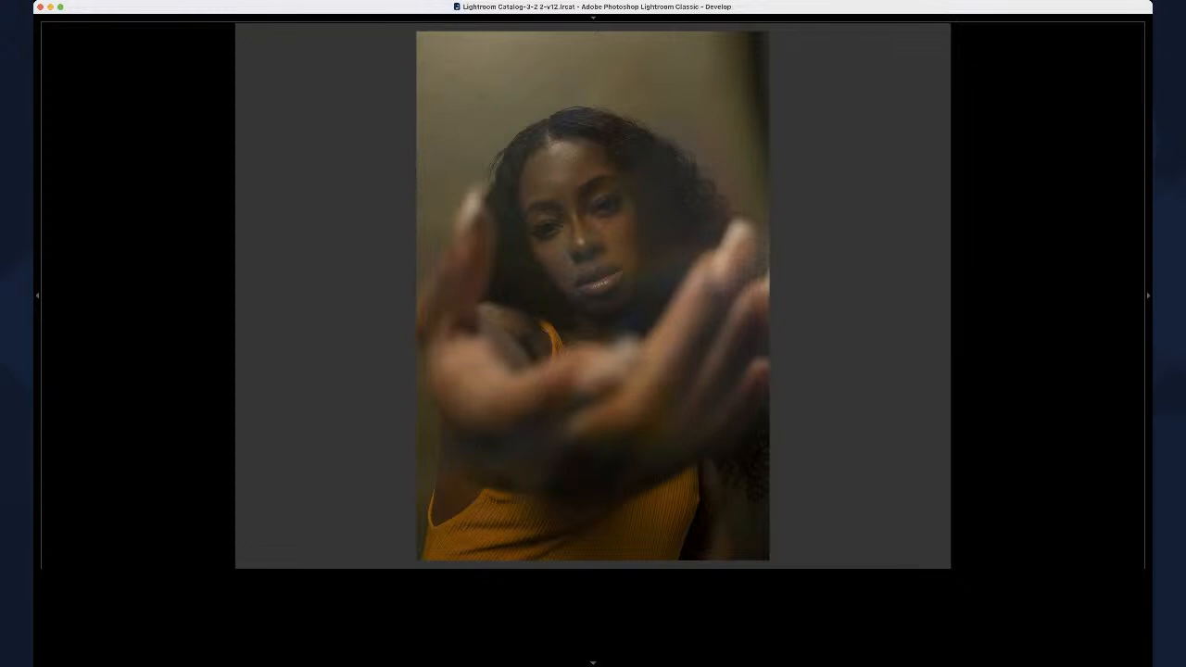
pyautogui.press('Right')
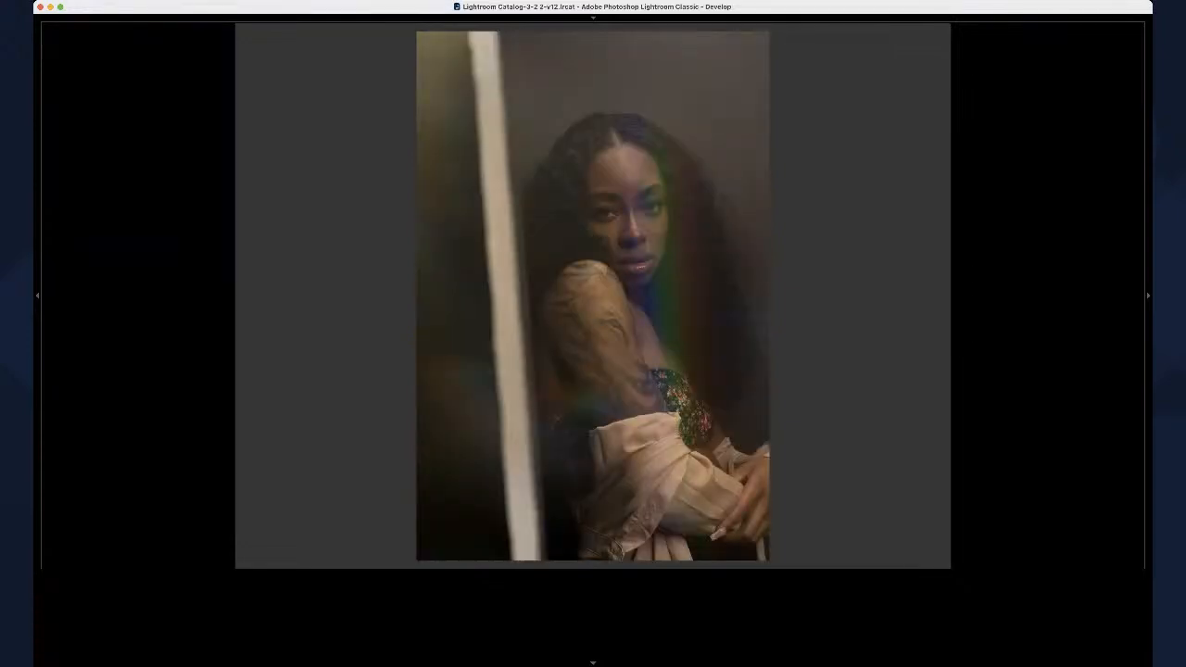
pyautogui.press('Right')
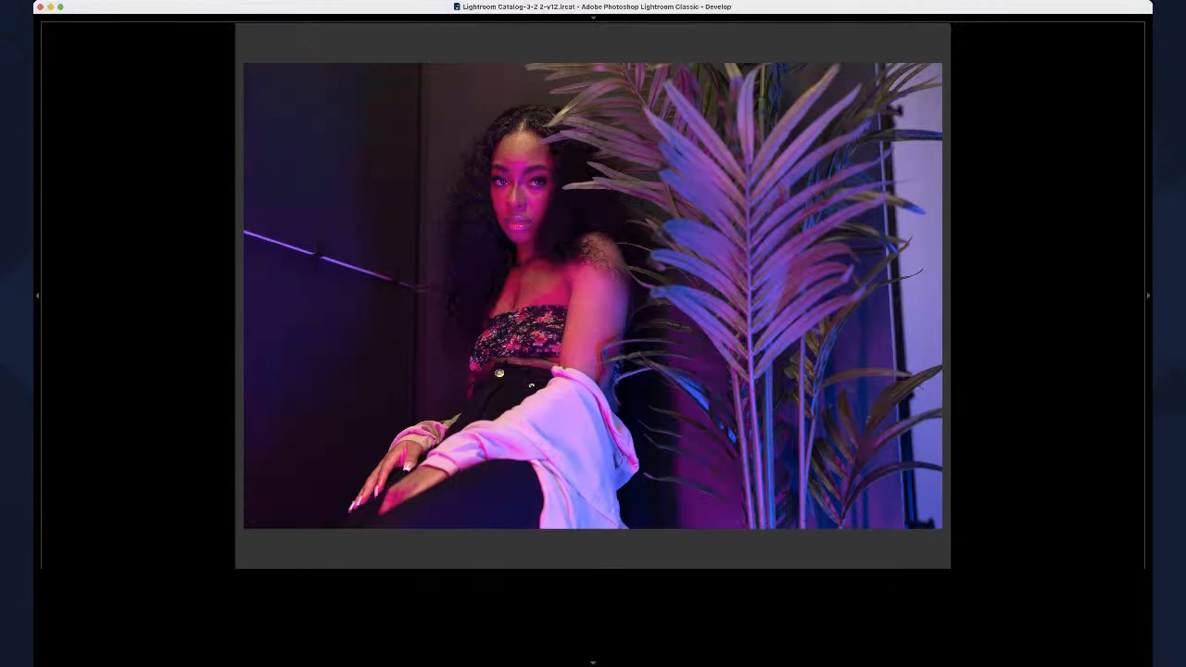
pyautogui.press('Right')
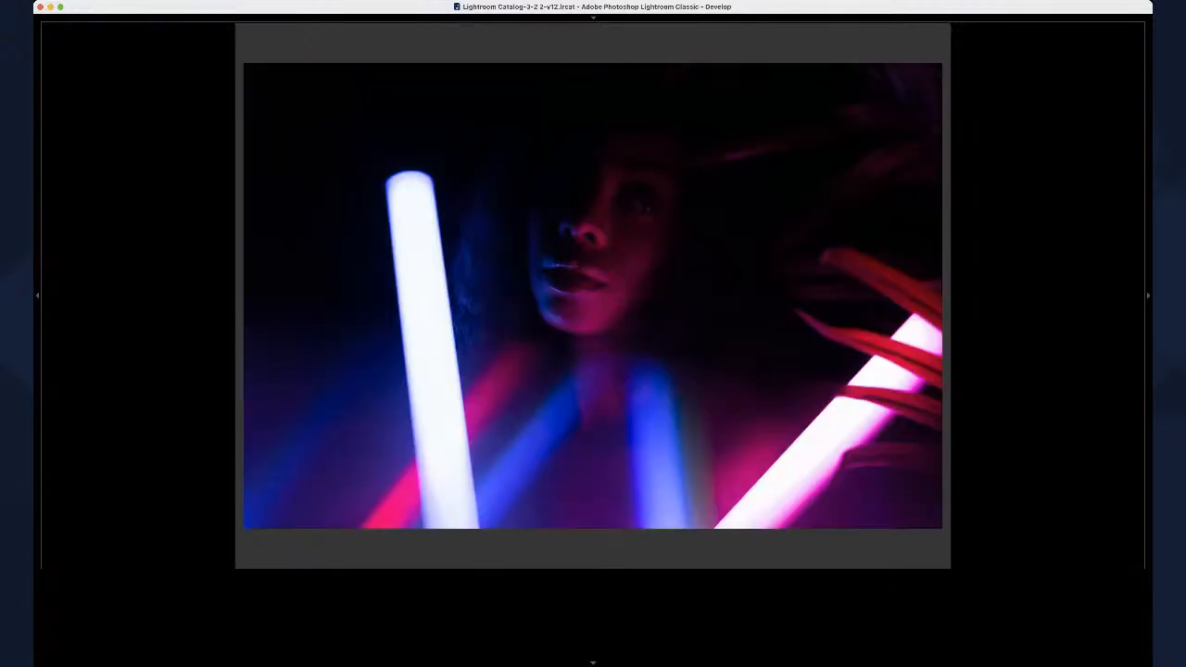
pyautogui.press('Right')
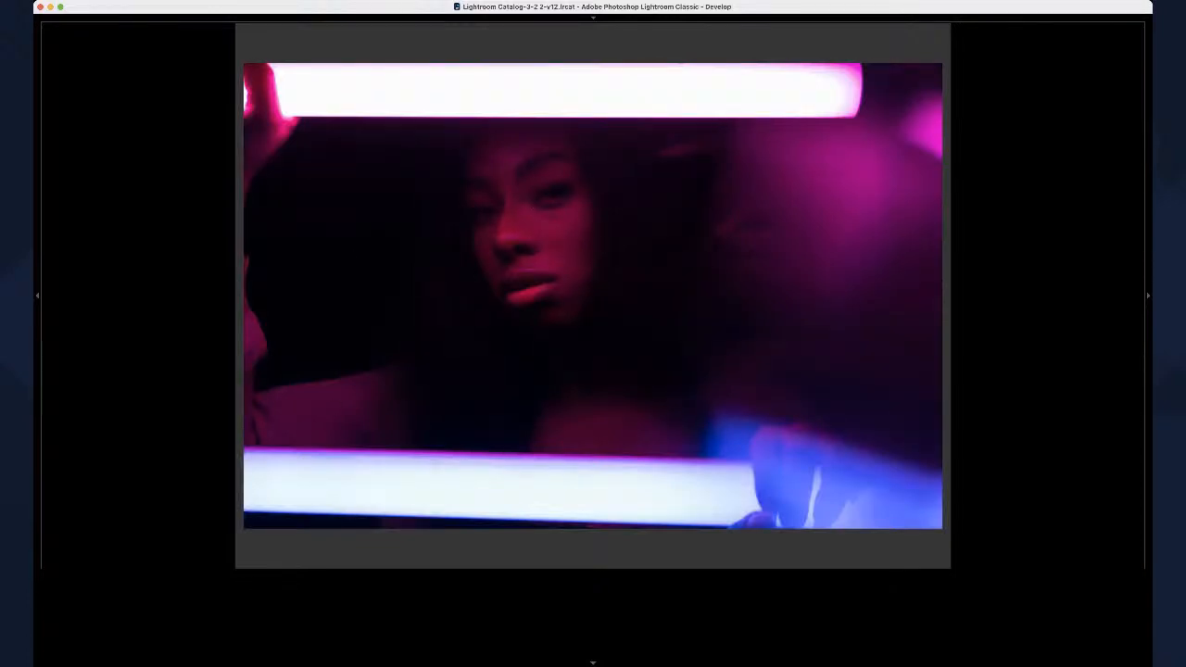
pyautogui.press('Right')
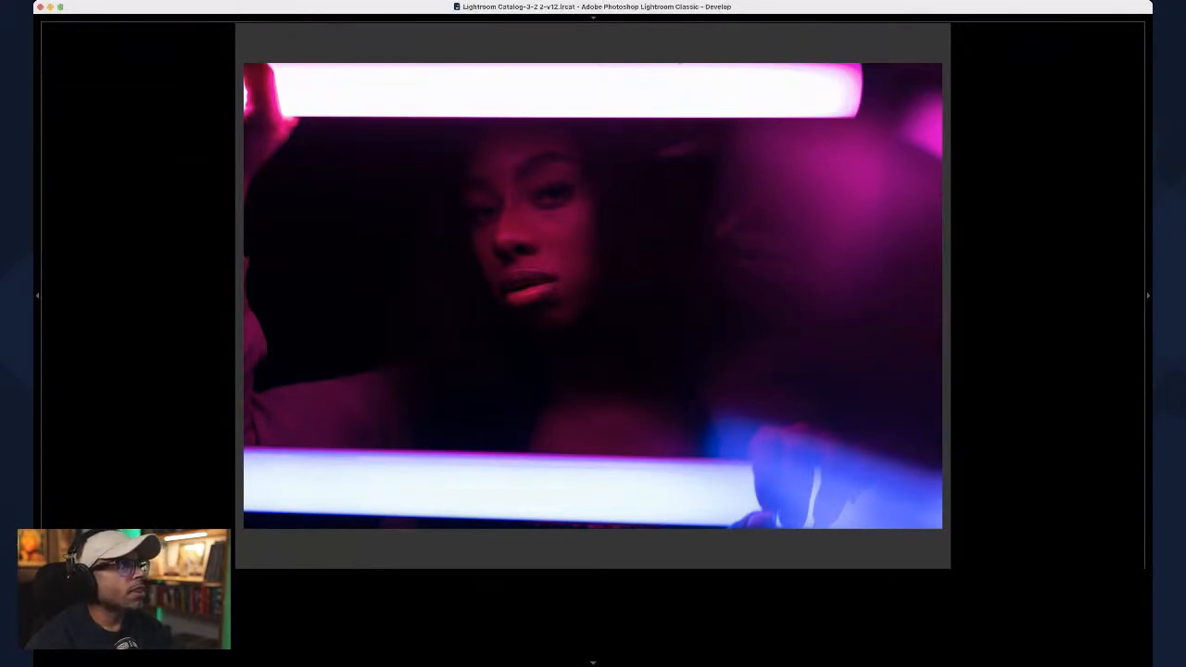
# Step: Show the module picker, hide the left panel, and return to the portrait in the yellow top
pyautogui.press('F5')
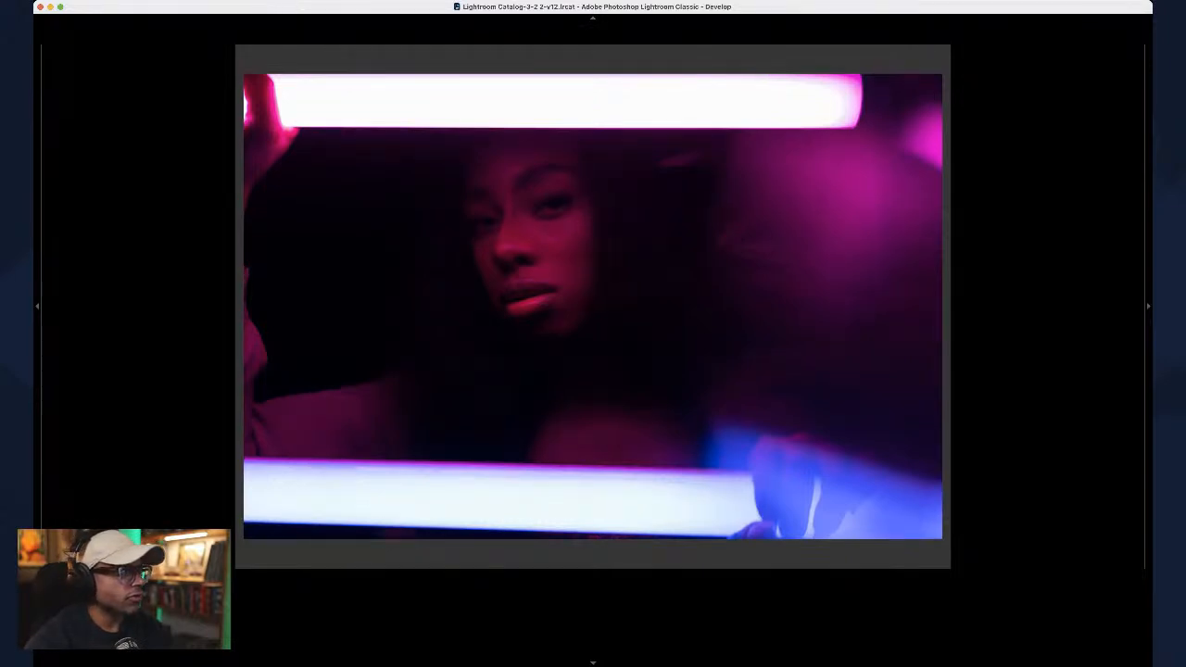
pyautogui.press('F7')
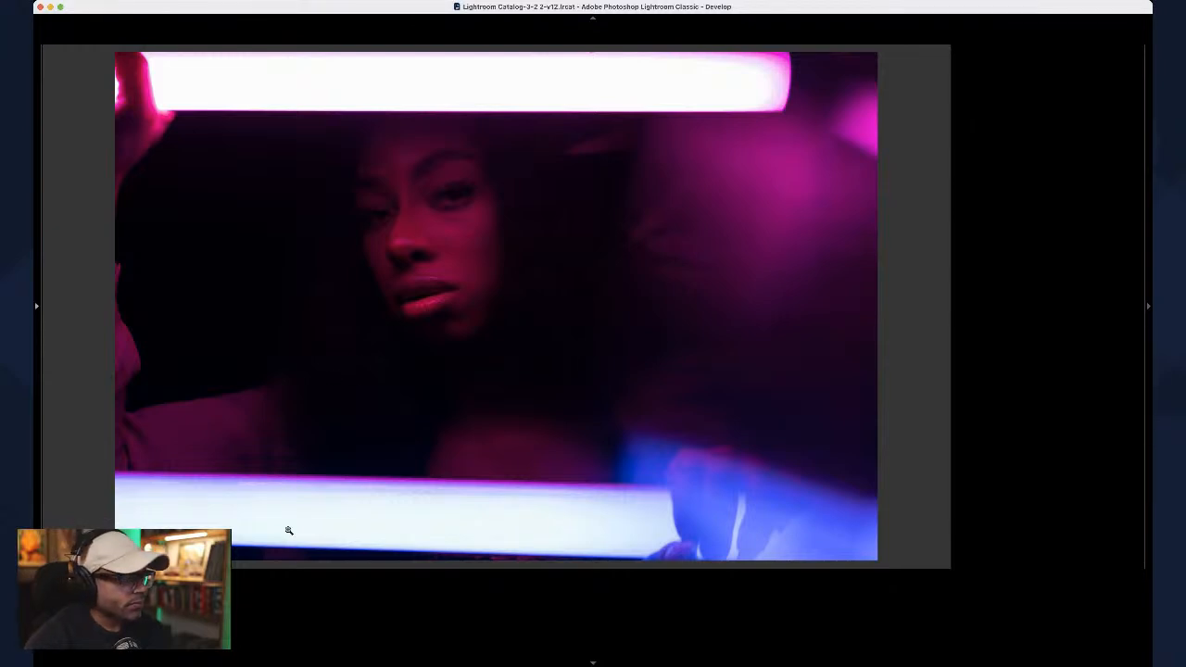
pyautogui.press('Right')
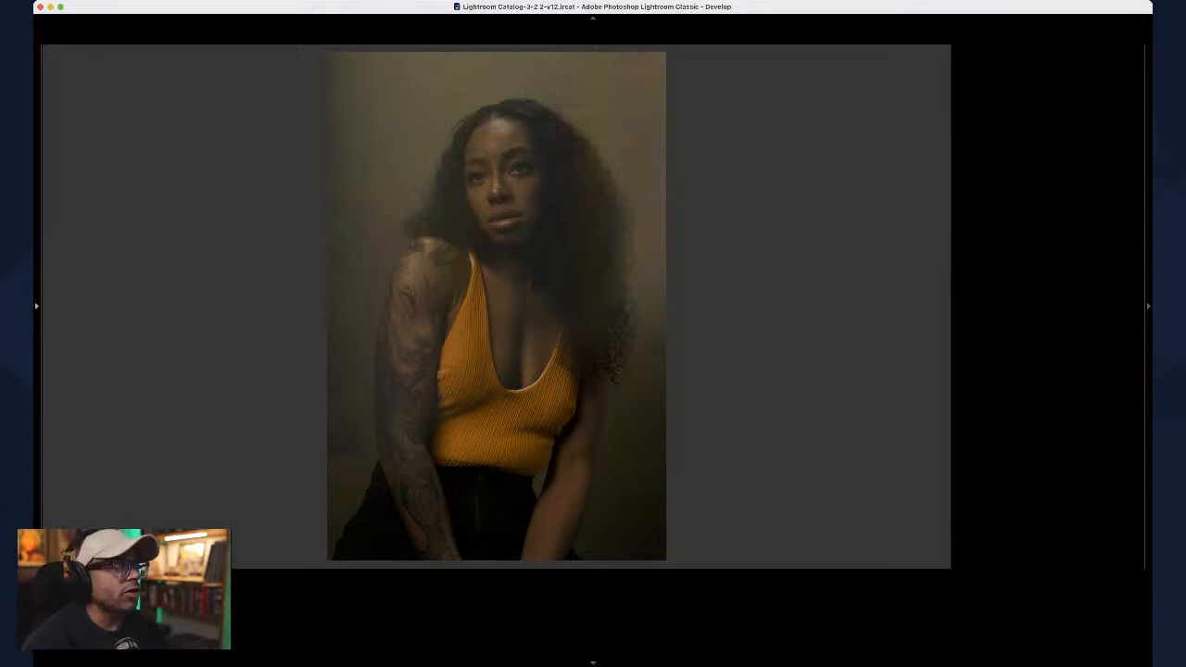
pyautogui.press('Left')
pyautogui.press('Right')
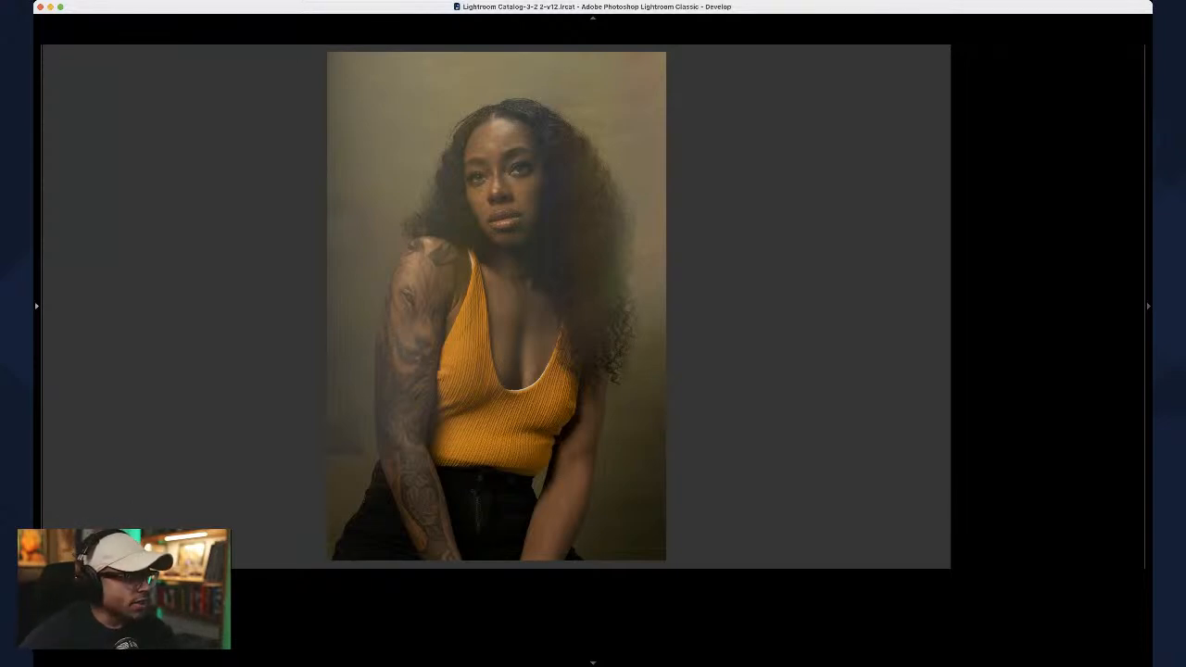
# Step: Compare the yellow-top portrait with its unedited version, and examine the eyes and face up close
pyautogui.press('\\')
pyautogui.press('\\')
pyautogui.press('\\')
pyautogui.press('\\')
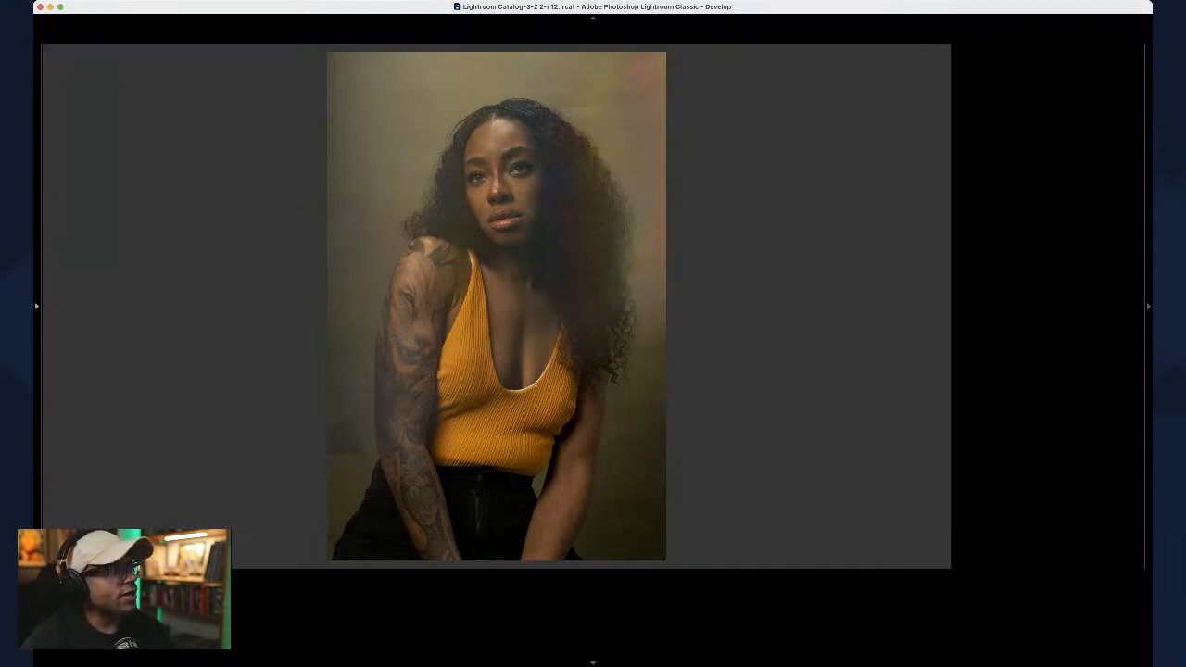
pyautogui.click(528, 177)
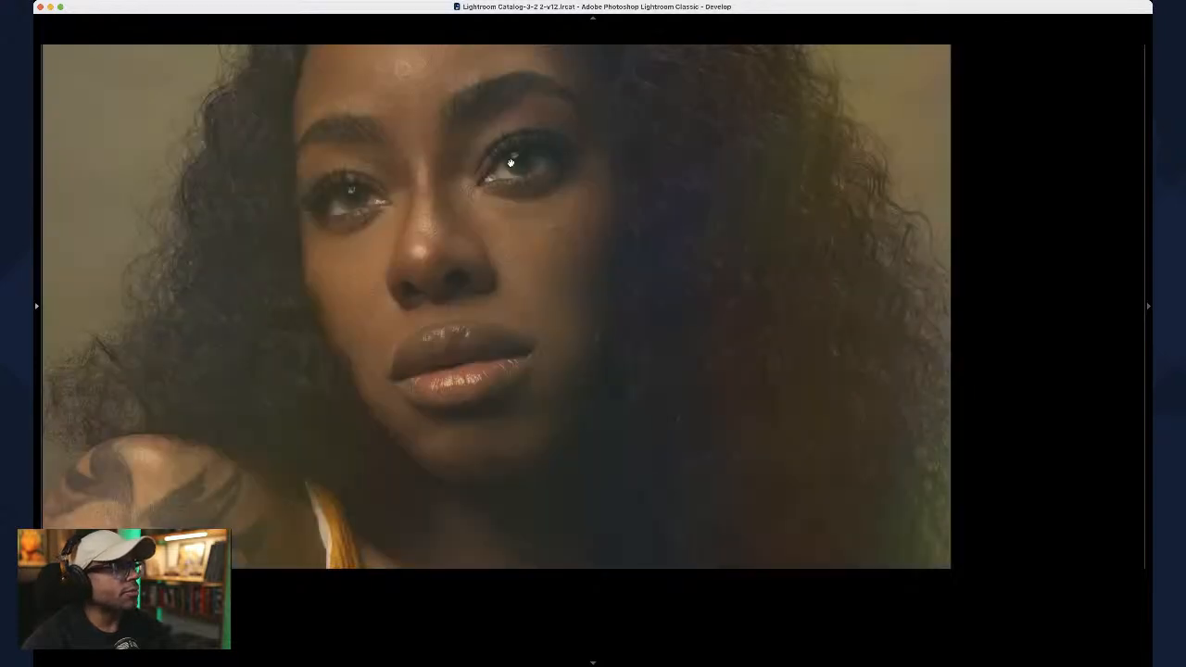
pyautogui.moveTo(513, 165); pyautogui.dragTo(523, 219)
pyautogui.click(523, 220)
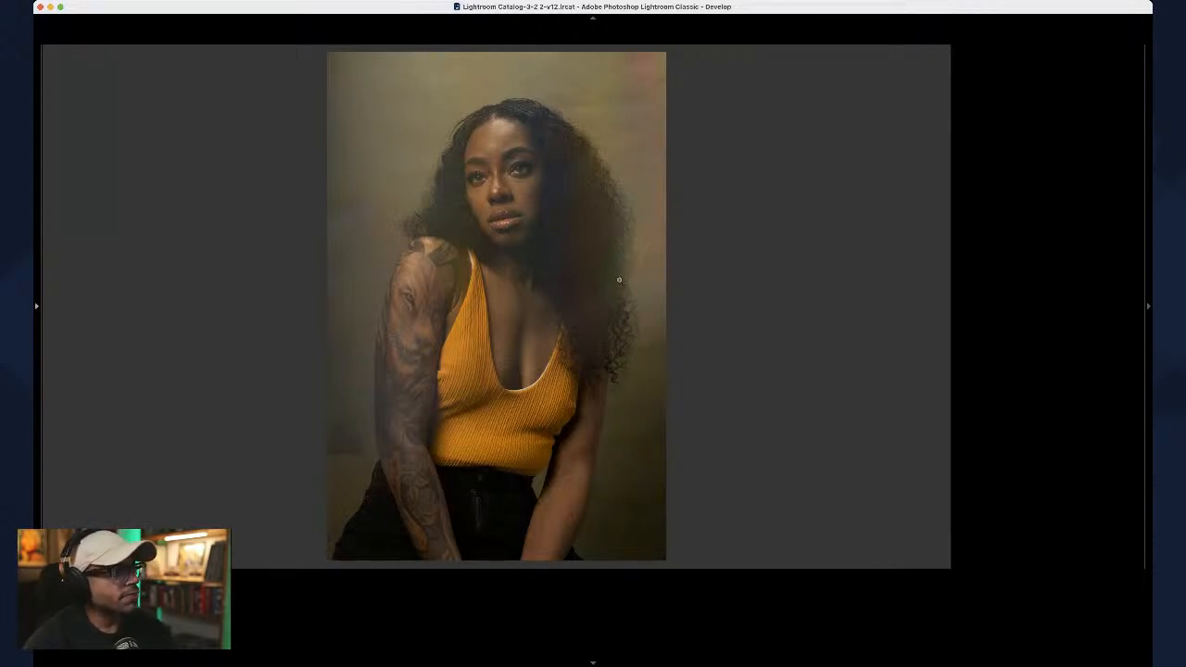
pyautogui.press('\\')
pyautogui.press('\\')
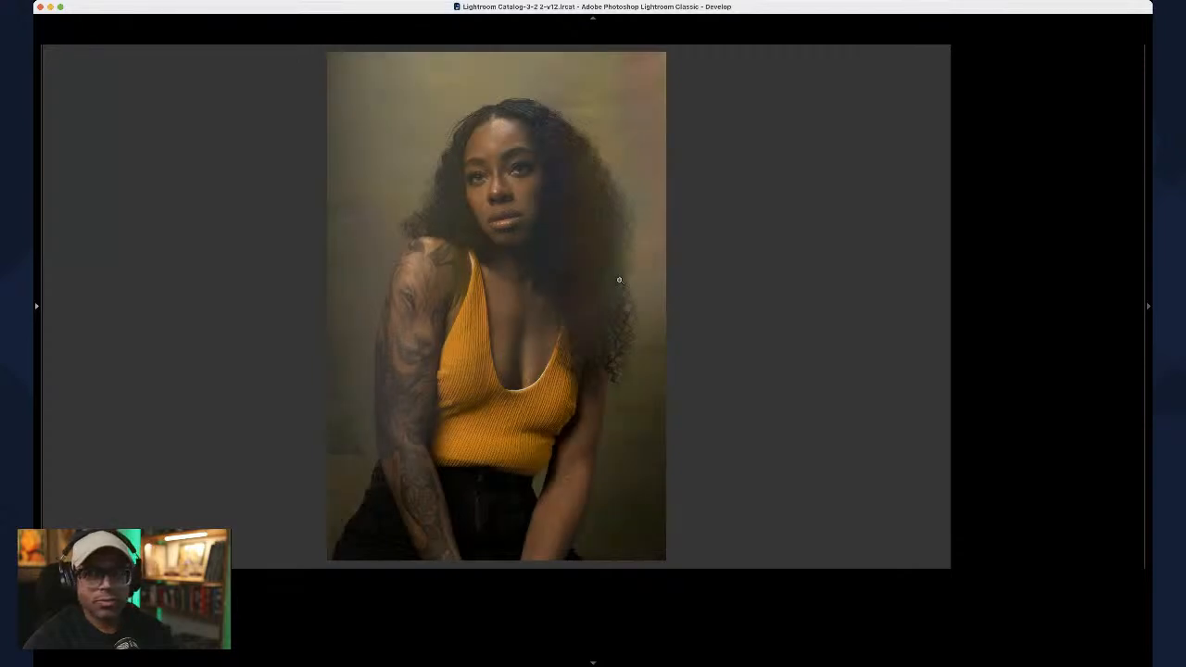
# Step: Recheck the portrait's edits against the original, and examine the skin and hair detail around the face
pyautogui.press('\\')
pyautogui.press('\\')
pyautogui.press('\\')
pyautogui.press('\\')
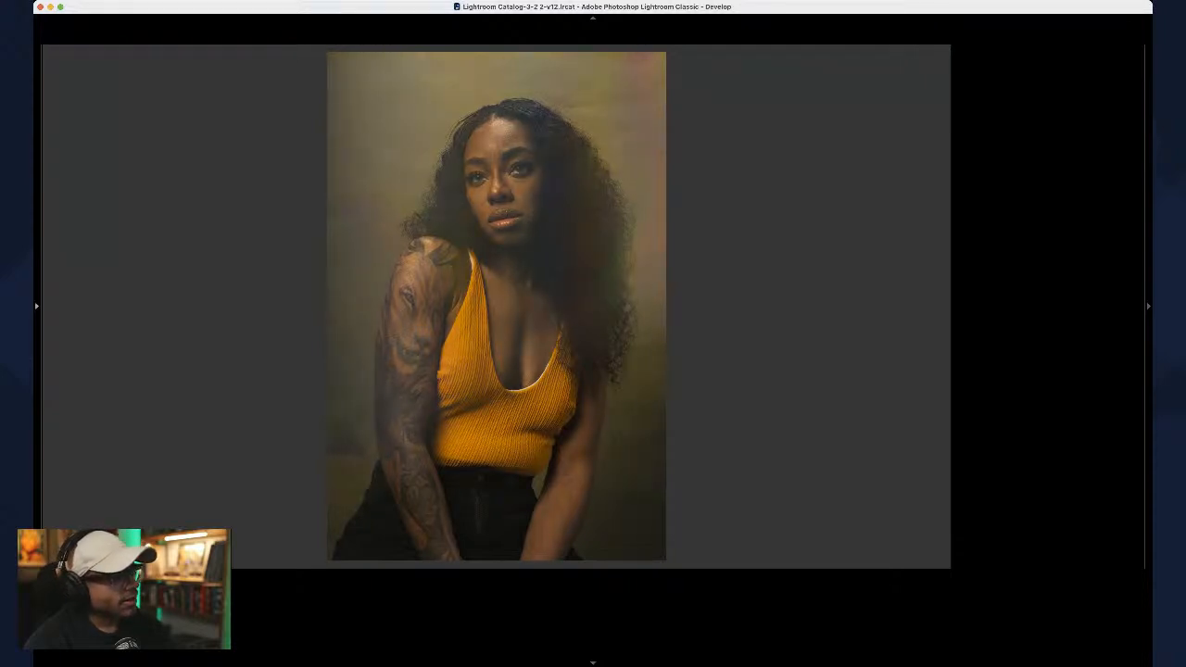
pyautogui.press('\\')
pyautogui.press('\\')
pyautogui.press('\\')
pyautogui.press('\\')
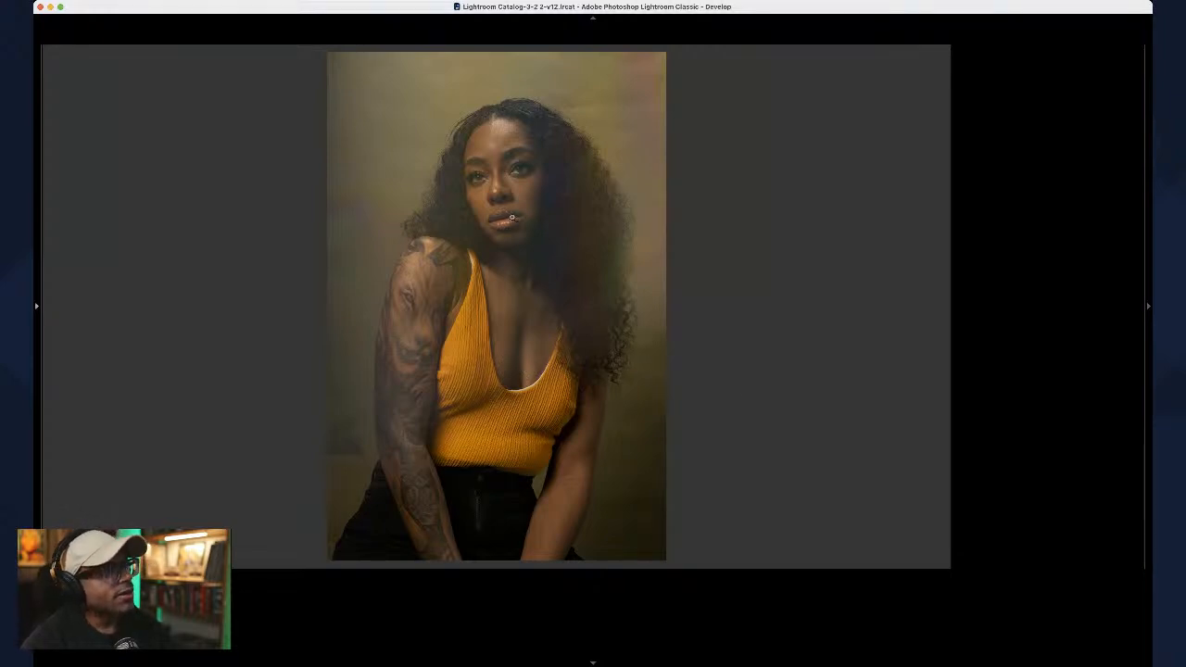
pyautogui.click(490, 164)
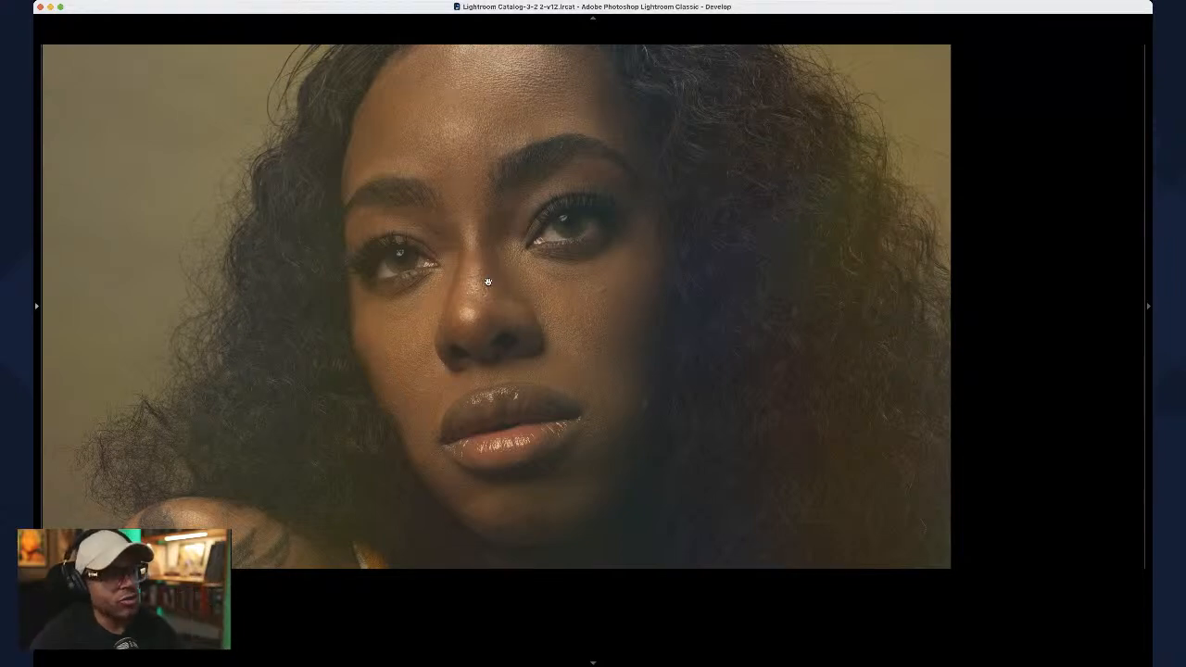
pyautogui.moveTo(510, 282); pyautogui.dragTo(591, 295)
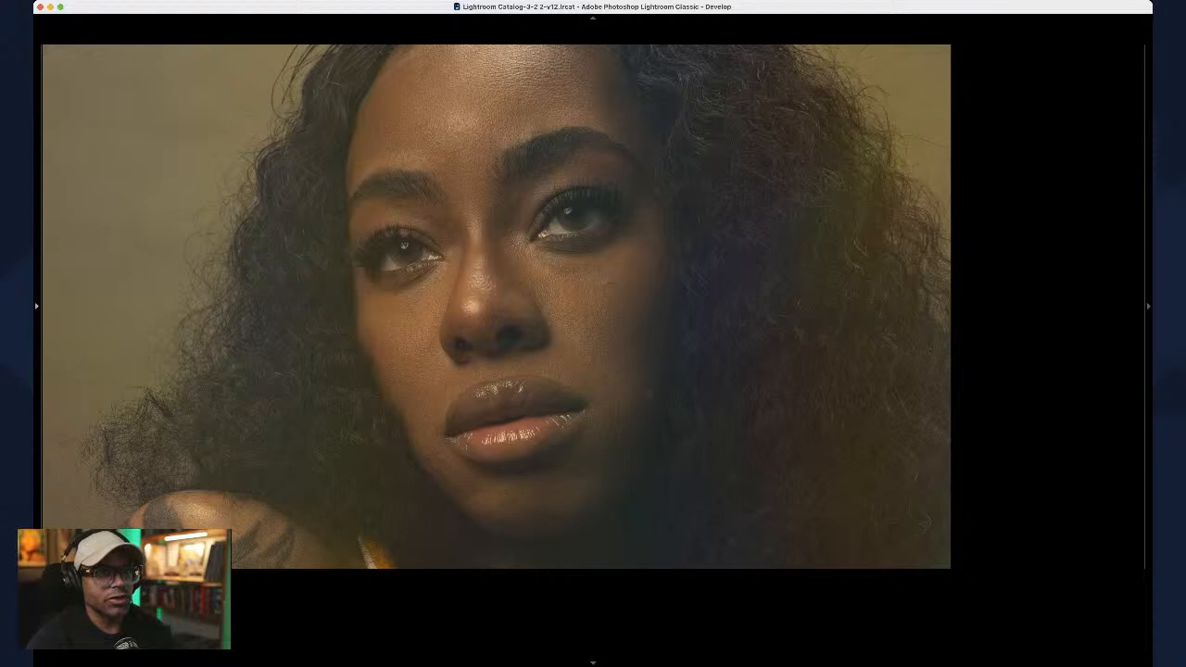
pyautogui.click(855, 254)
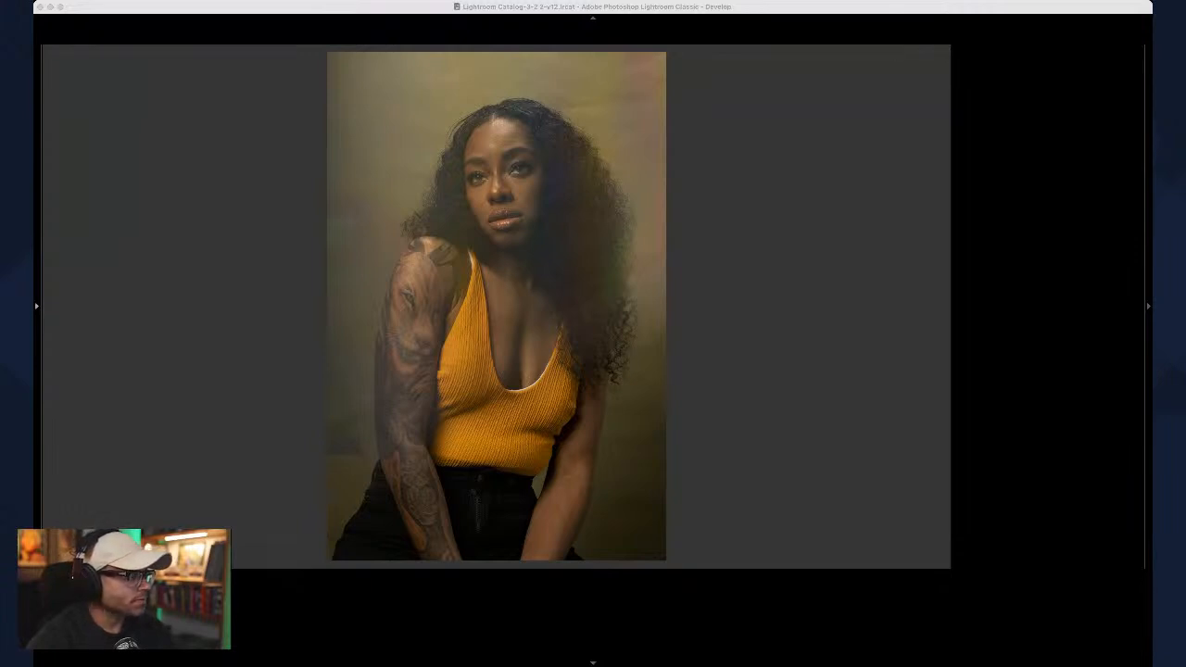
# Step: Show the toolbar and display the portrait's before and after versions side by side
pyautogui.press('super+Tab')
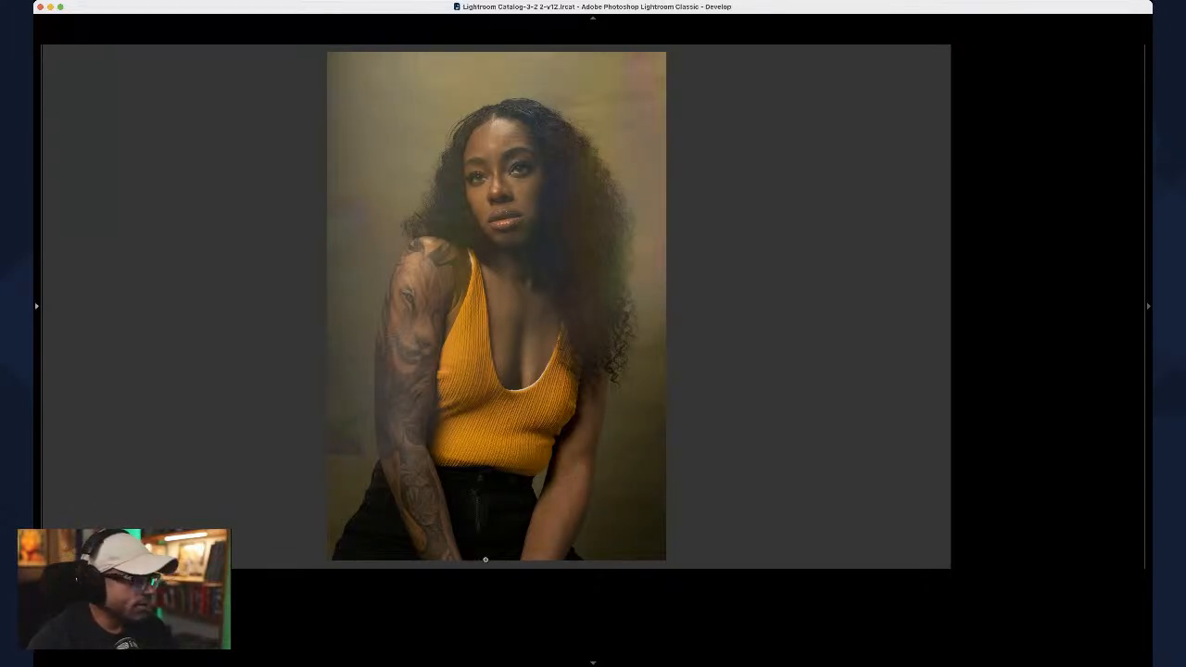
pyautogui.press('t')
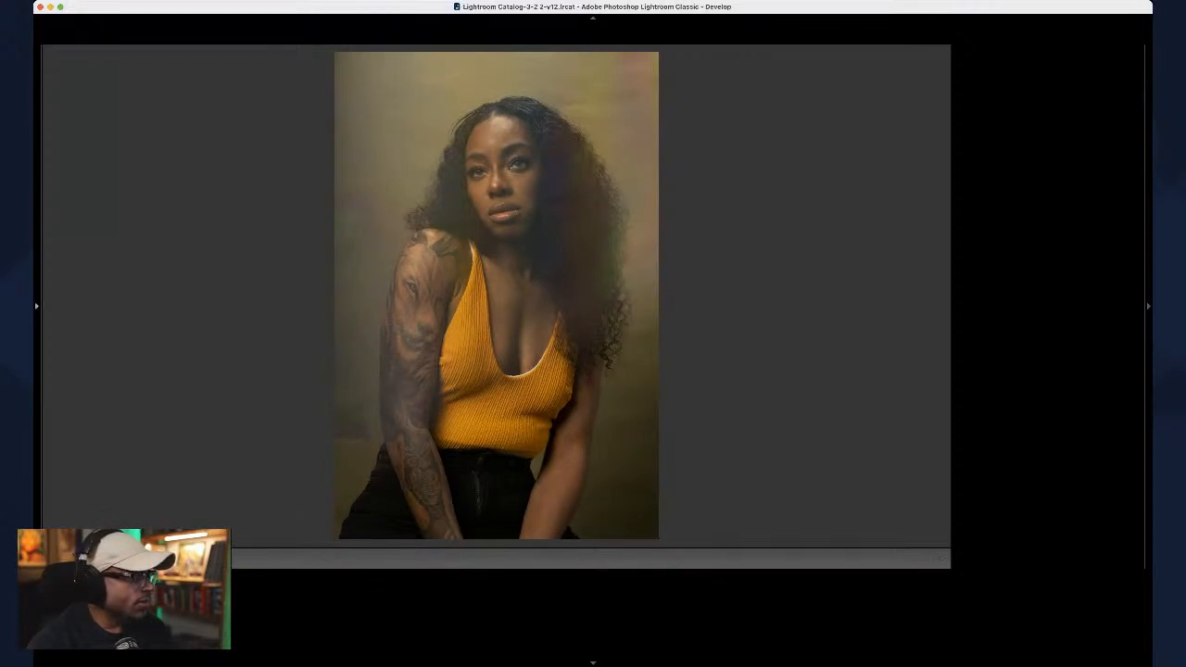
pyautogui.press('y')
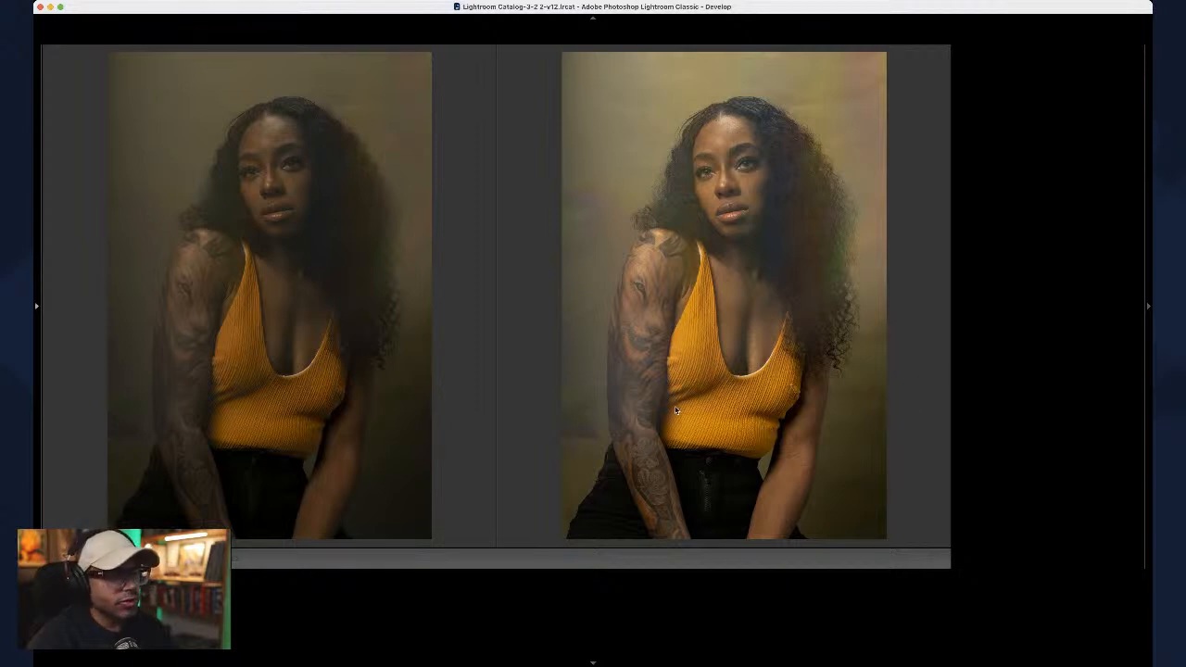
# Step: Place a horizontal linear gradient mask over the lower body, lower its centre to the waist, and close masking
pyautogui.moveTo(702, 293); pyautogui.dragTo(713, 262)
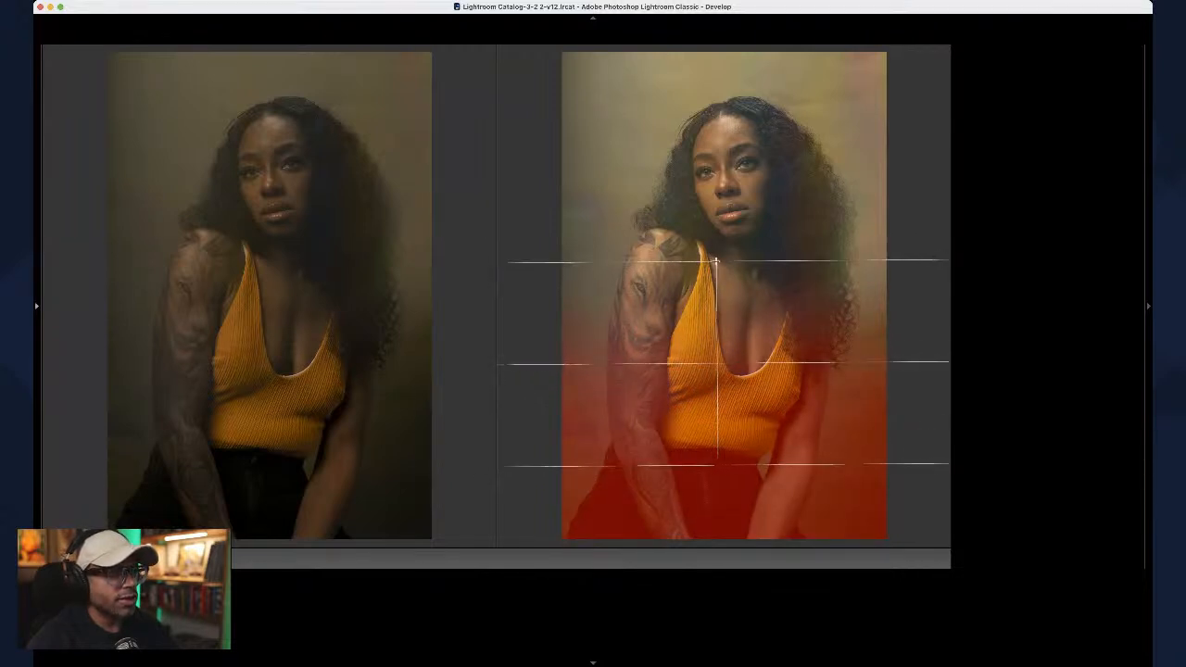
pyautogui.moveTo(715, 361); pyautogui.dragTo(710, 419)
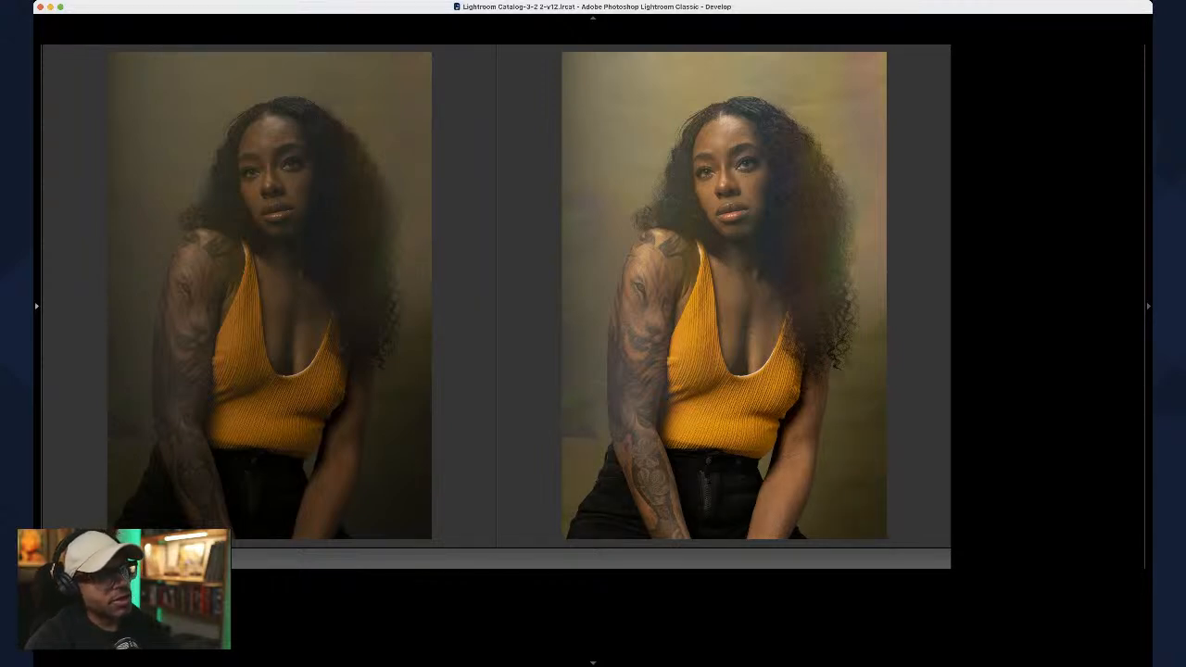
pyautogui.moveTo(841, 454)
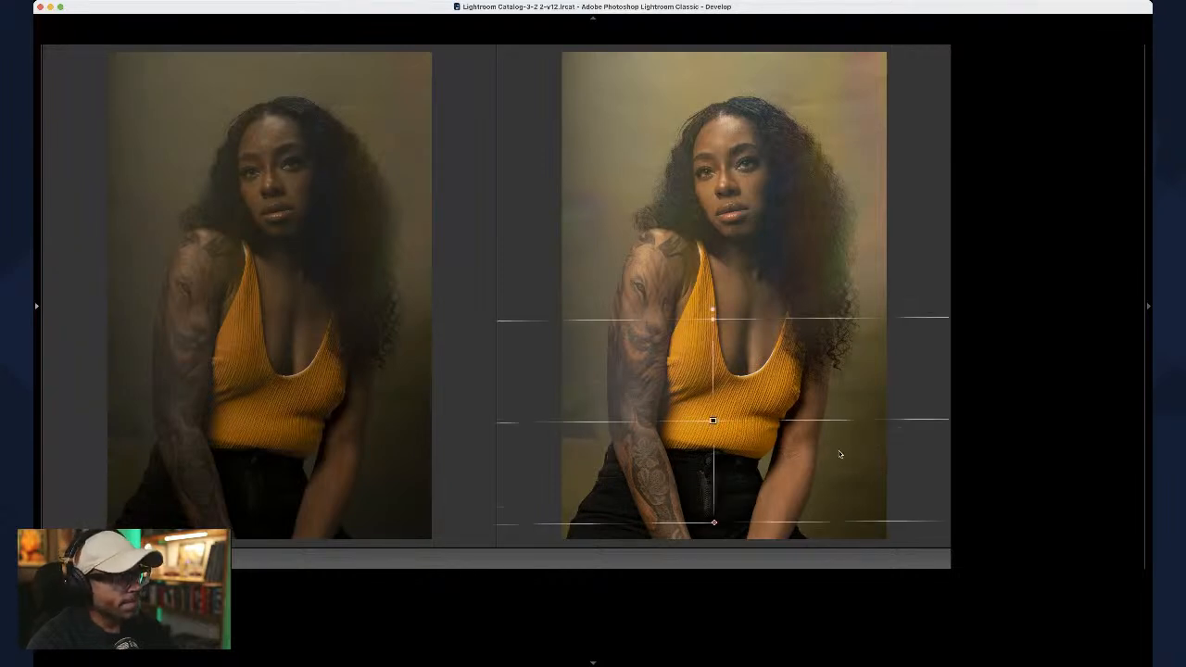
pyautogui.hotkey('shift', 'w')
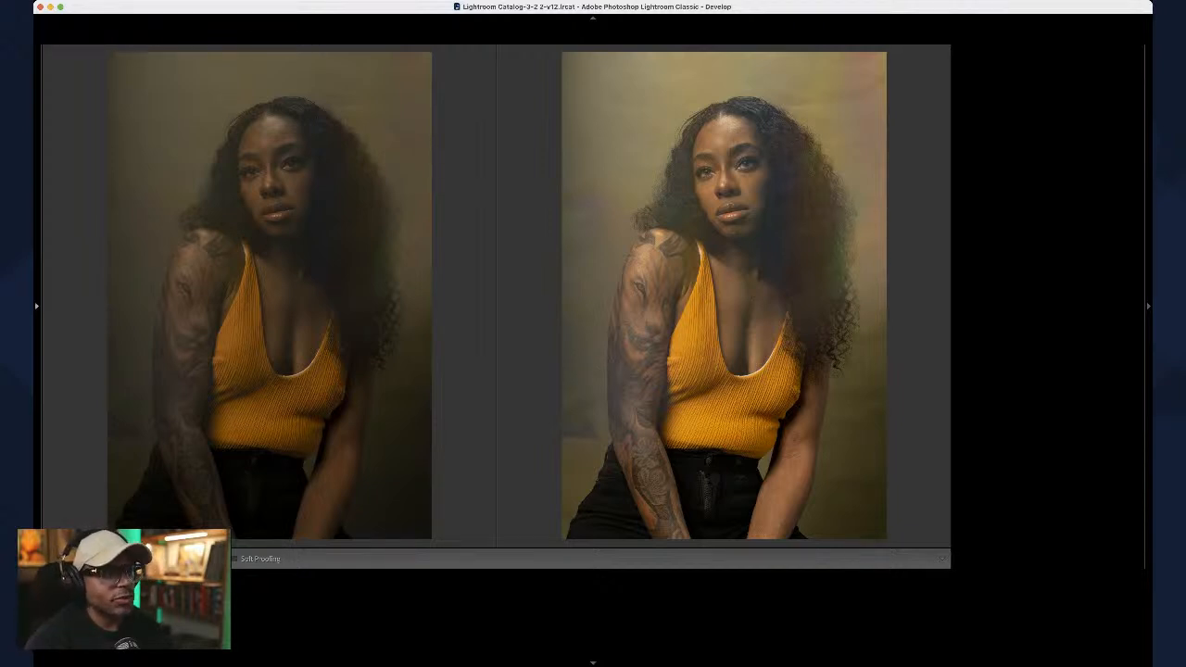
# Step: Crop the portrait tighter at its original proportions, keeping the head, torso and waist in the frame
pyautogui.press('r')
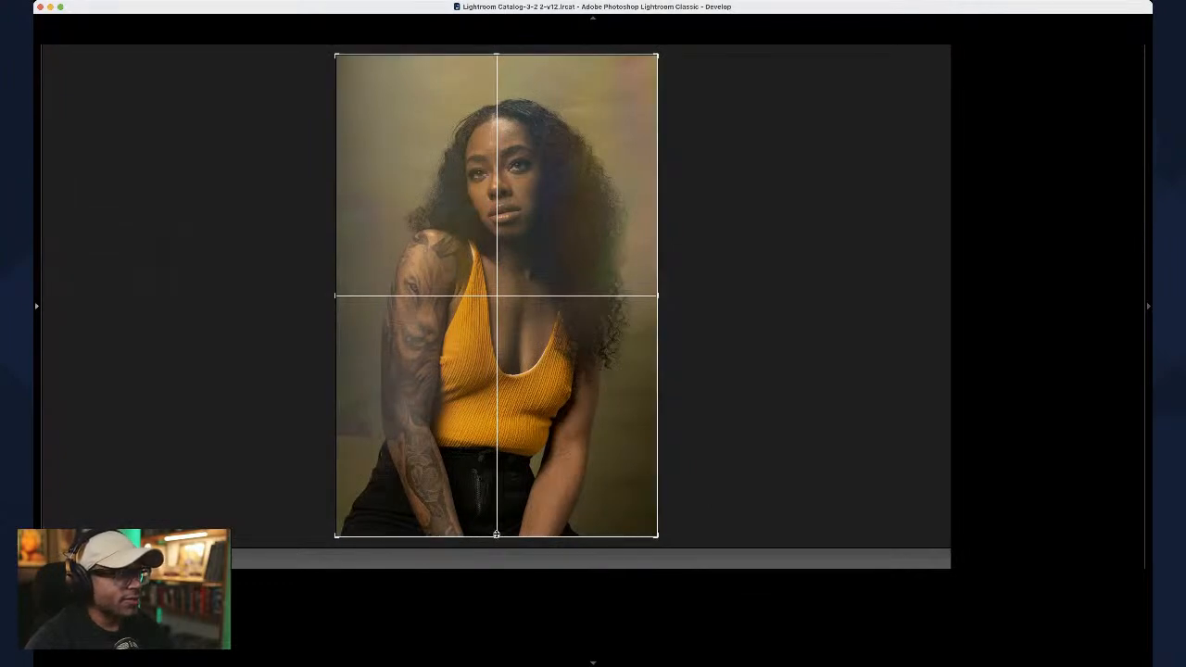
pyautogui.moveTo(497, 534); pyautogui.dragTo(496, 498)
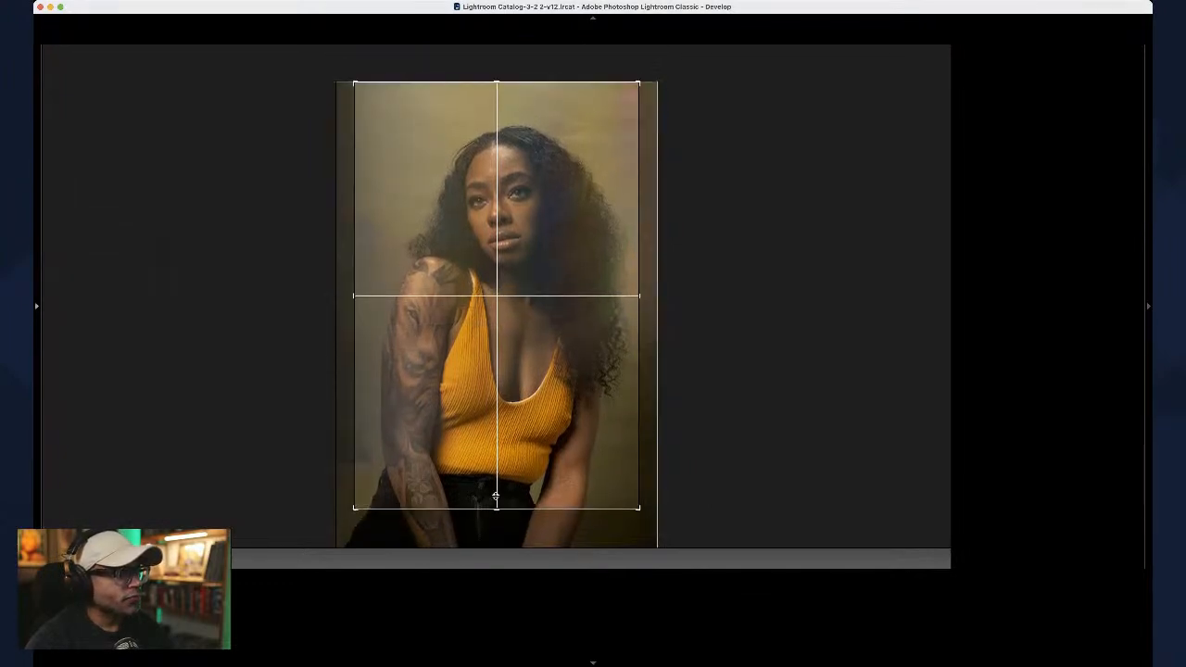
pyautogui.moveTo(507, 419); pyautogui.dragTo(501, 398)
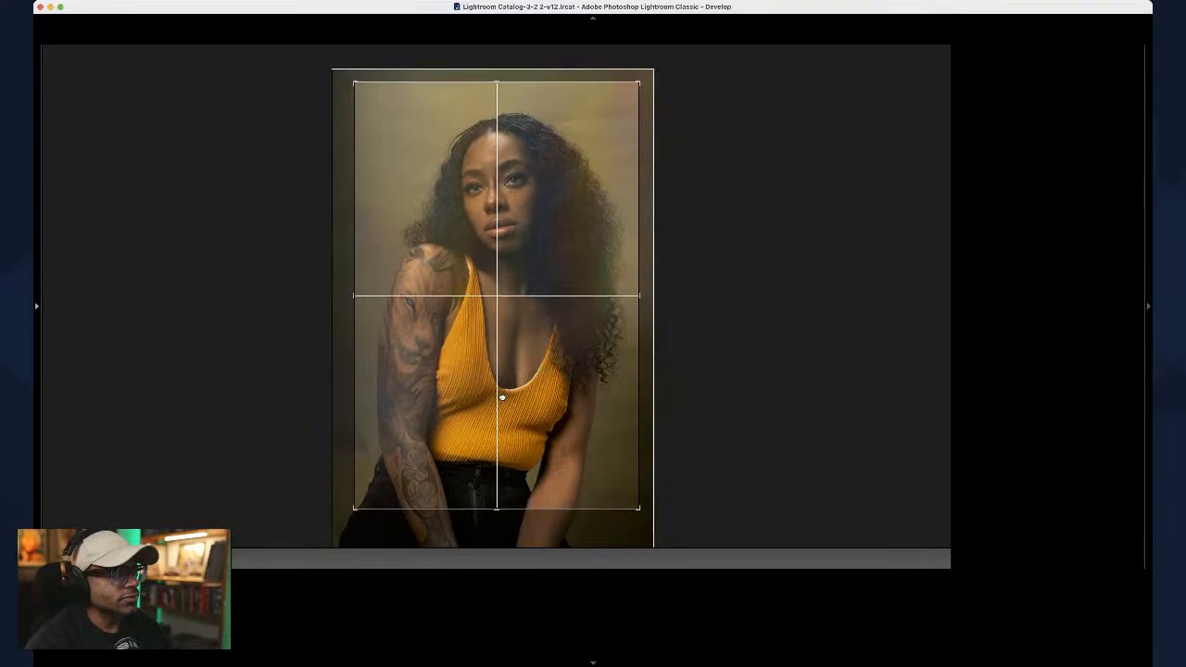
pyautogui.press('Return')
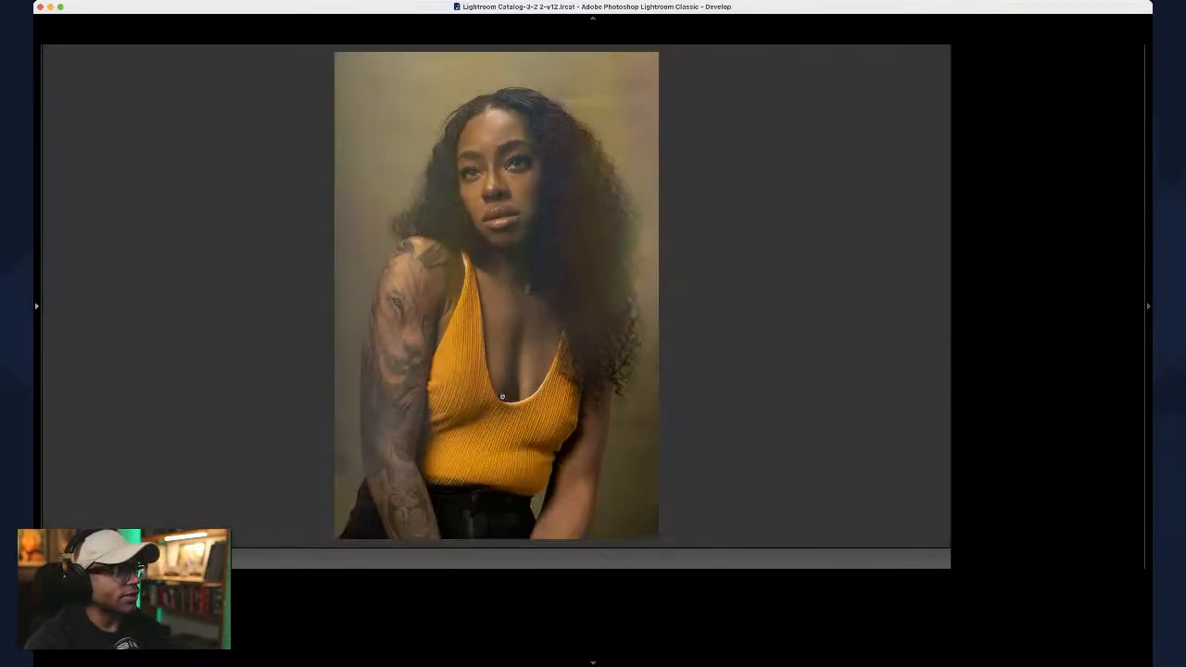
# Step: Nudge the portrait slightly sideways within its existing crop frame and apply the crop
pyautogui.press('r')
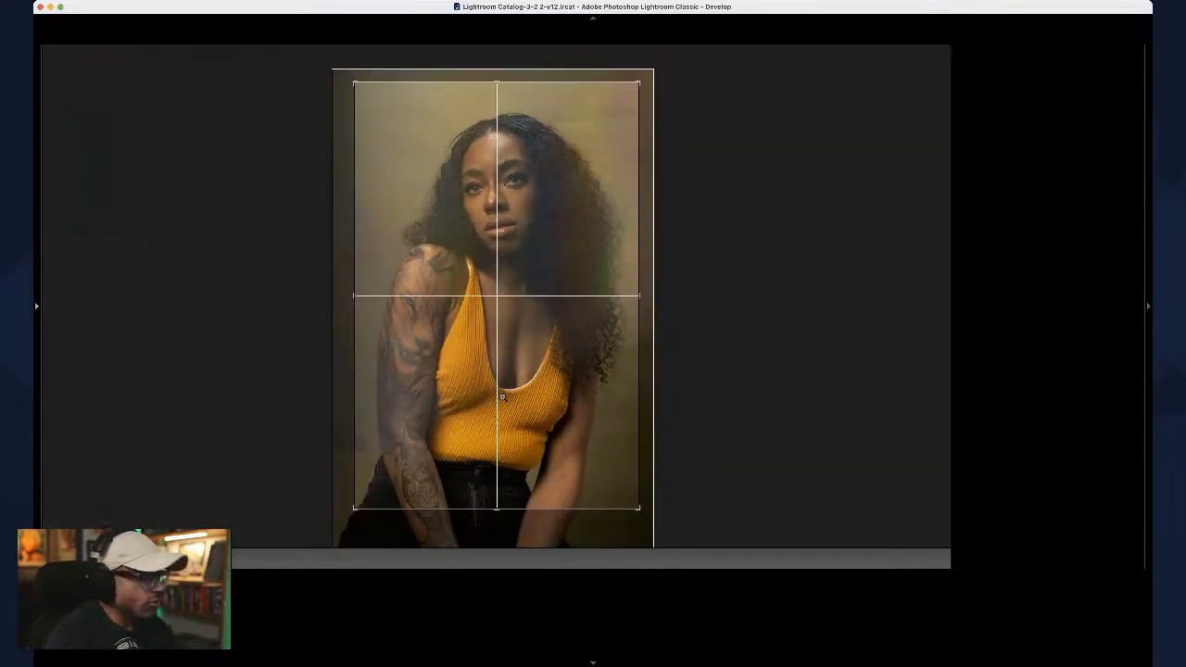
pyautogui.press('Return')
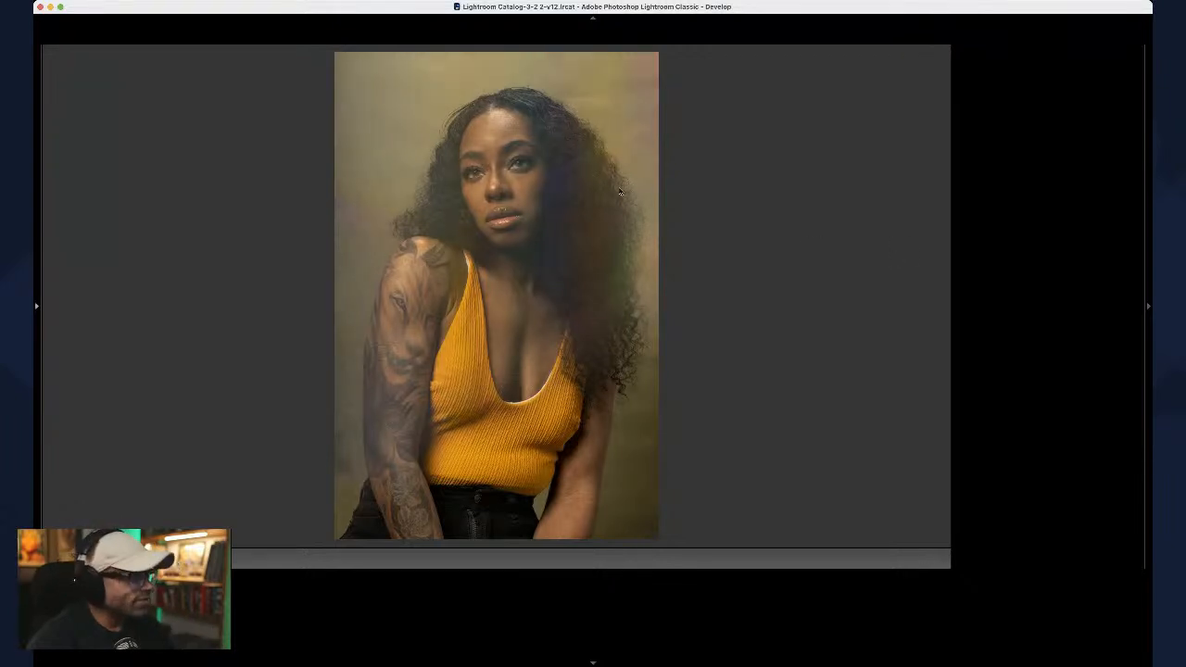
# Step: Mask the face, extend the lower-body linear gradient up to the chest, and raise its centre slightly on the yellow top
pyautogui.moveTo(489, 150); pyautogui.dragTo(541, 236)
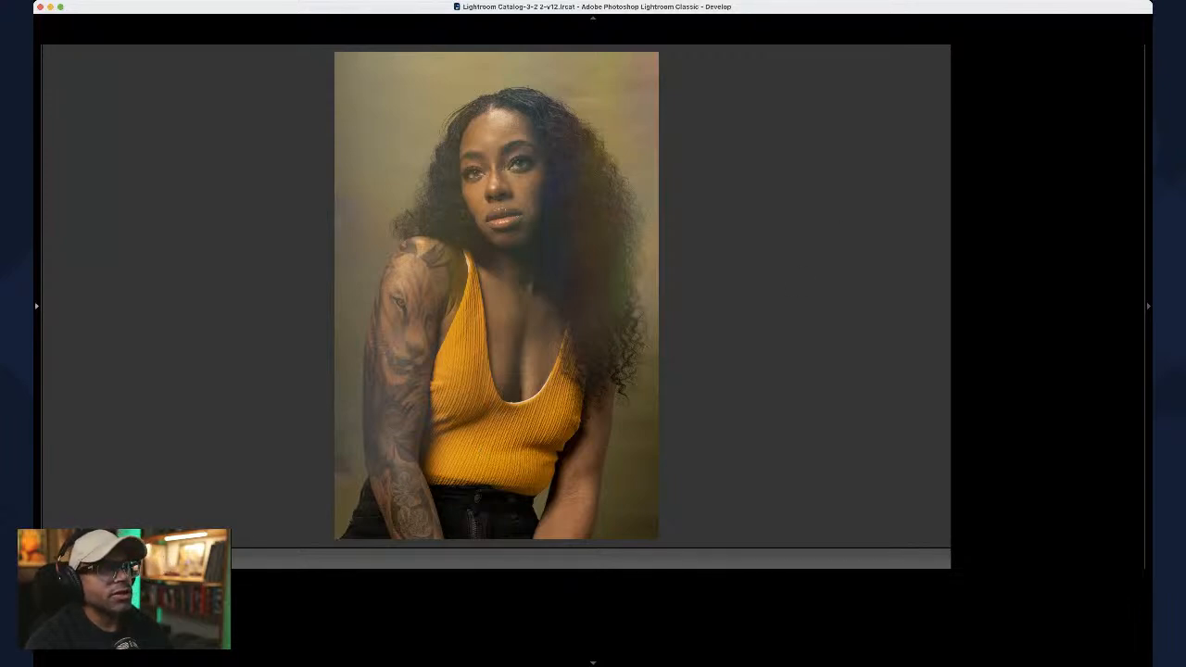
pyautogui.moveTo(483, 453); pyautogui.dragTo(483, 336)
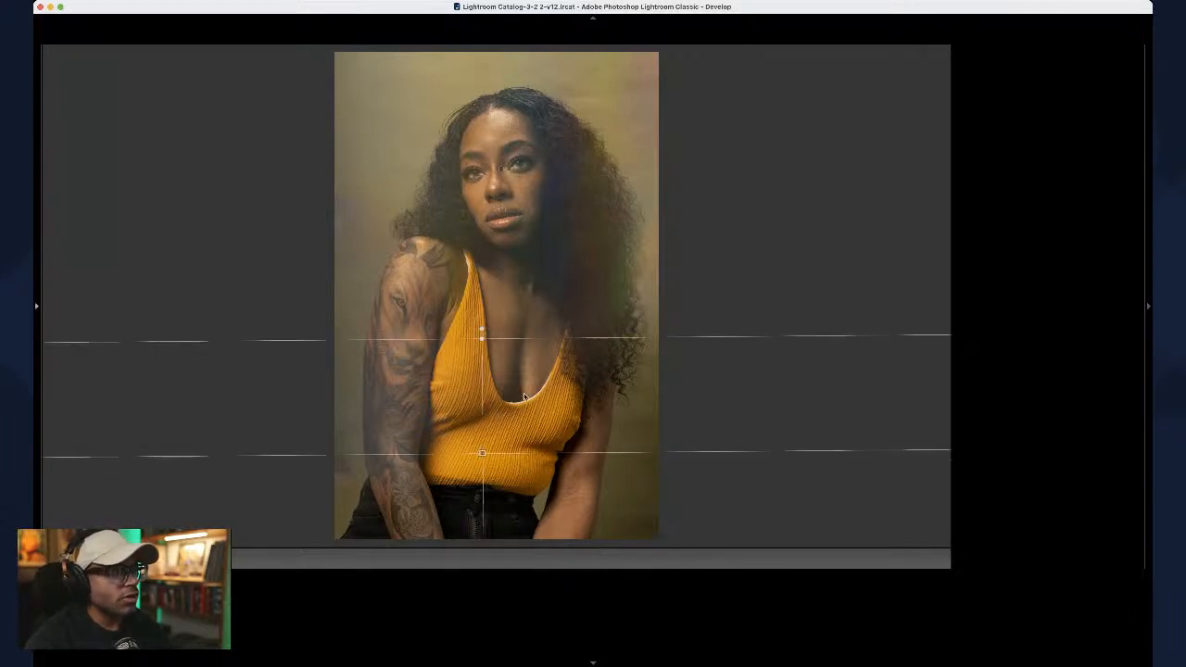
pyautogui.moveTo(482, 454); pyautogui.dragTo(482, 445)
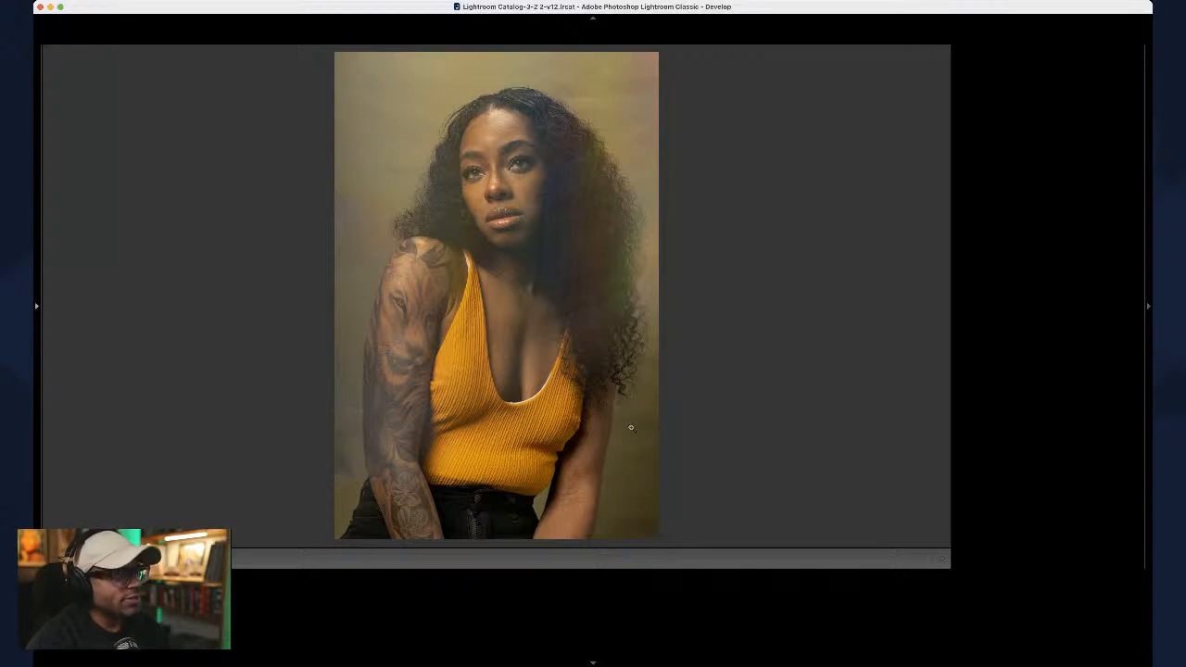
pyautogui.press('k')
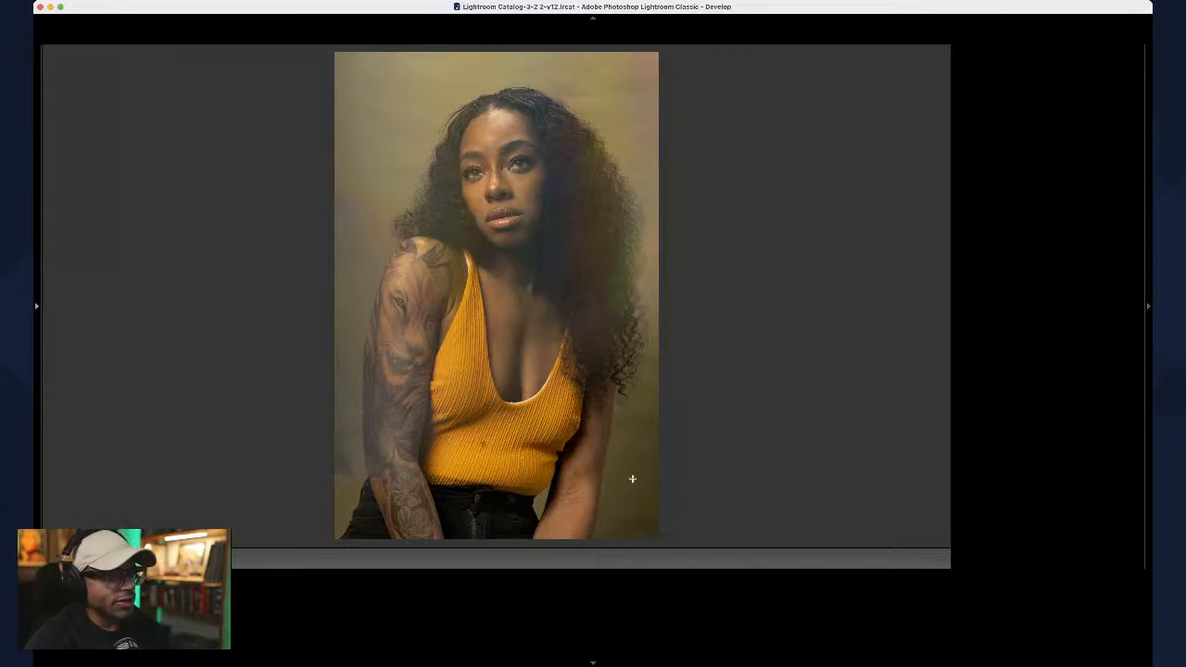
pyautogui.moveTo(579, 435); pyautogui.dragTo(548, 437)
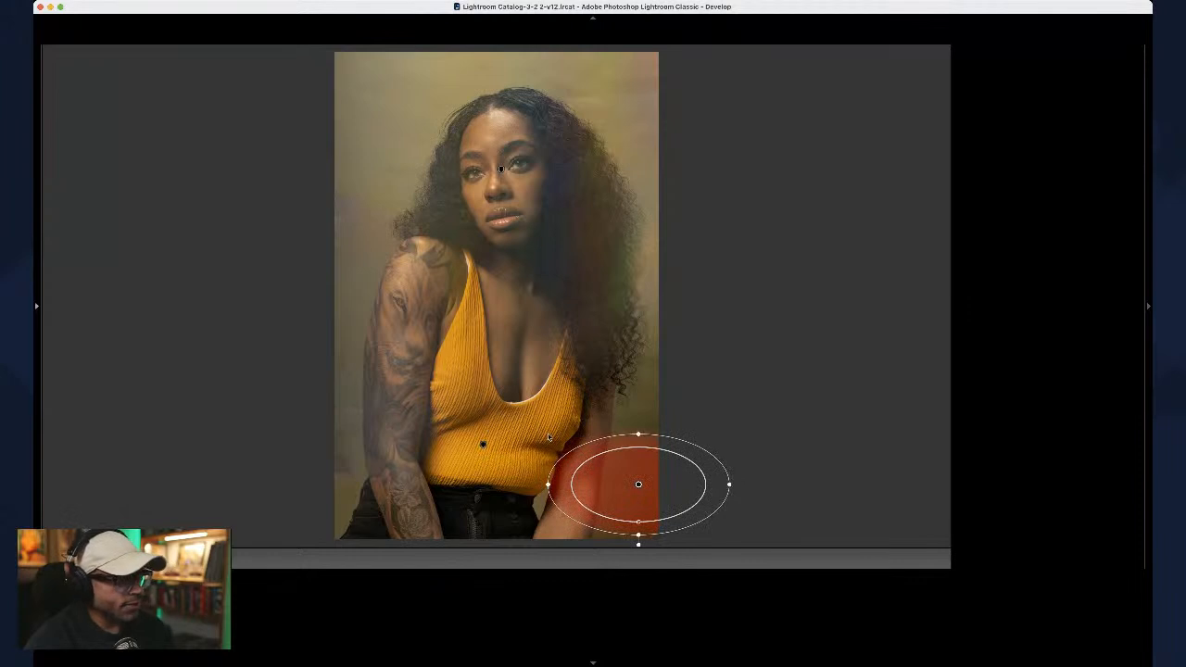
pyautogui.press('super+z')
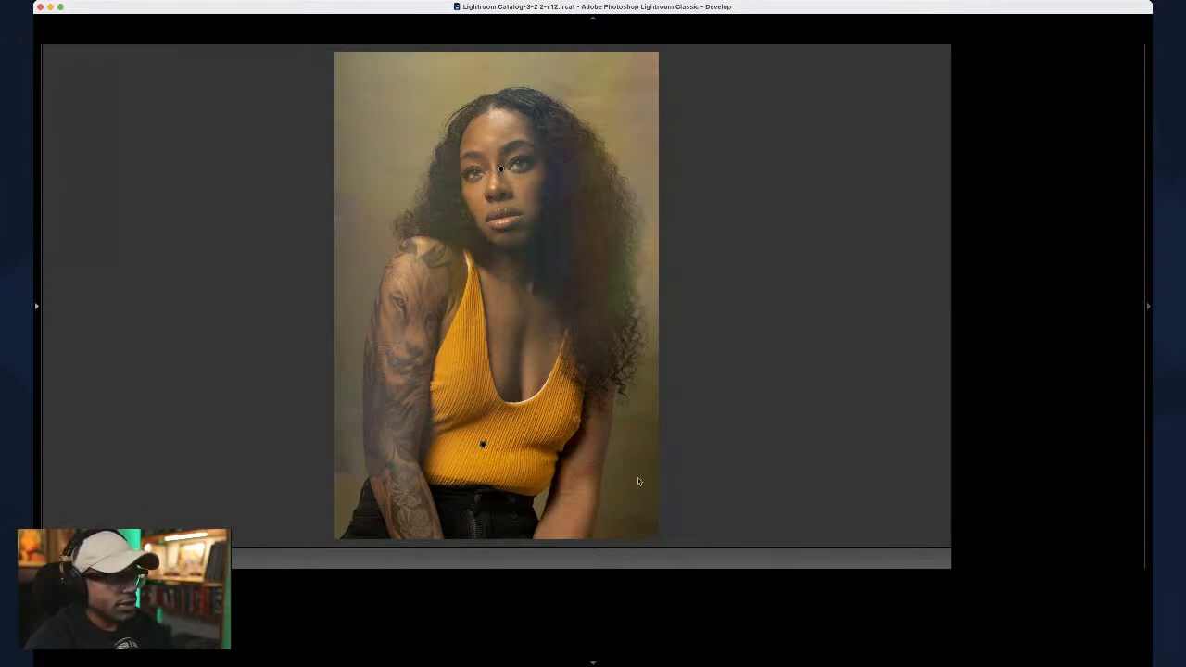
pyautogui.moveTo(634, 495); pyautogui.dragTo(533, 436)
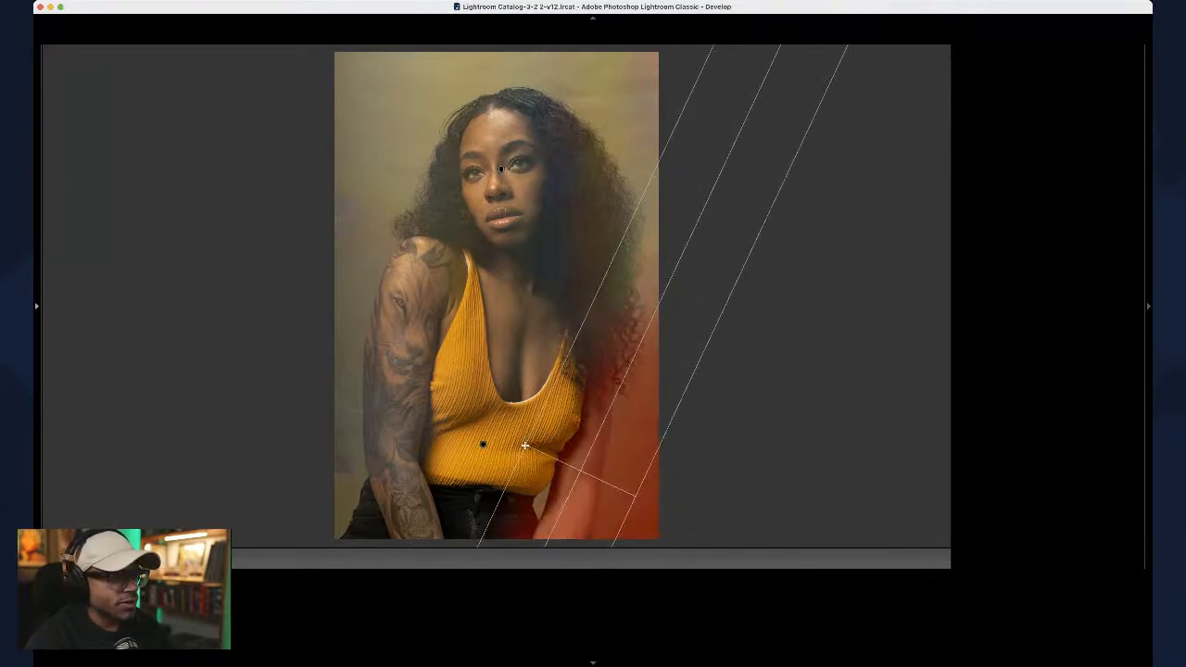
pyautogui.press('super+z')
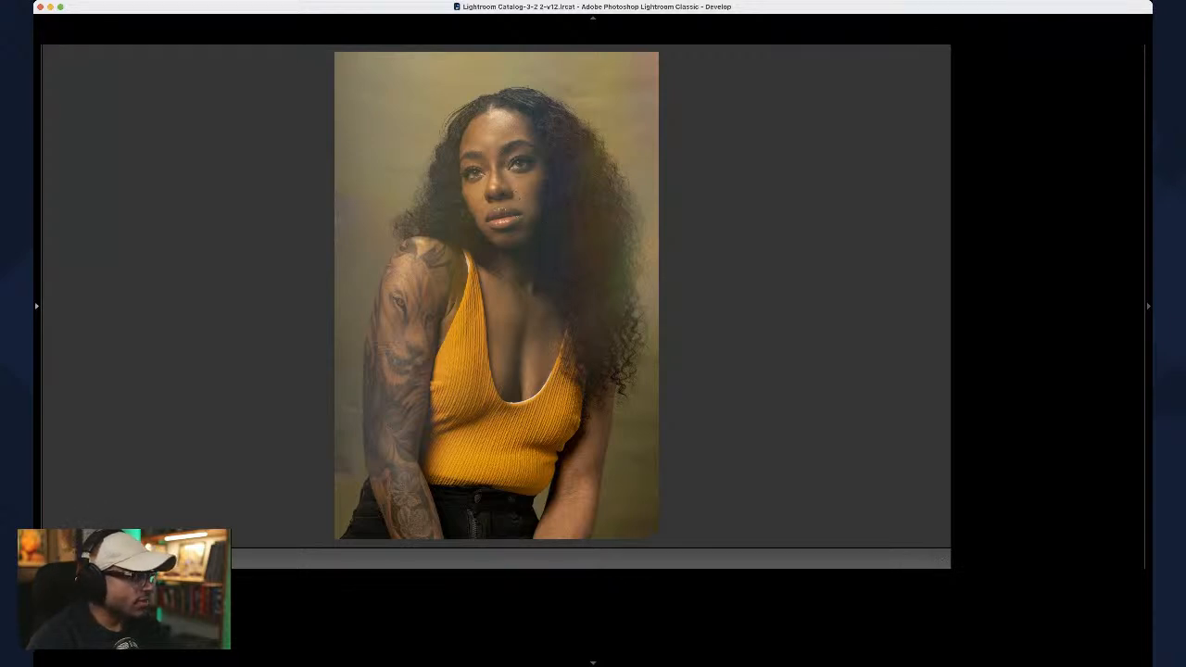
# Step: Check the portrait against the original, and enlarge and reposition its crop slightly, keeping the head, torso and waist in frame
pyautogui.press('y')
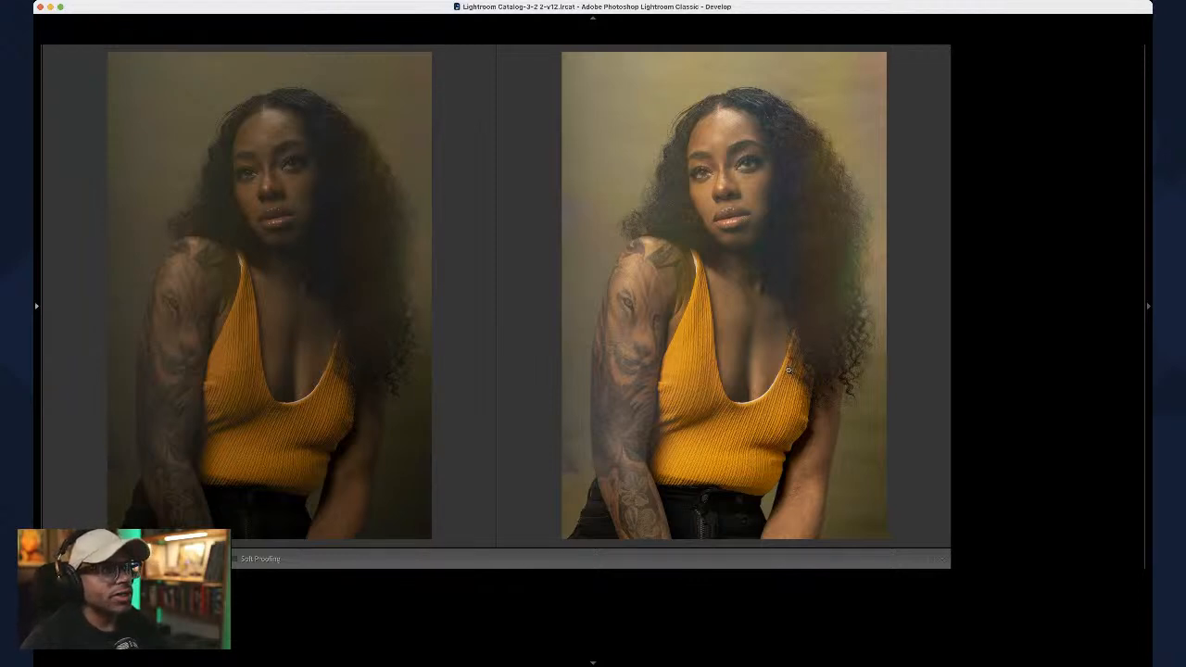
pyautogui.press('r')
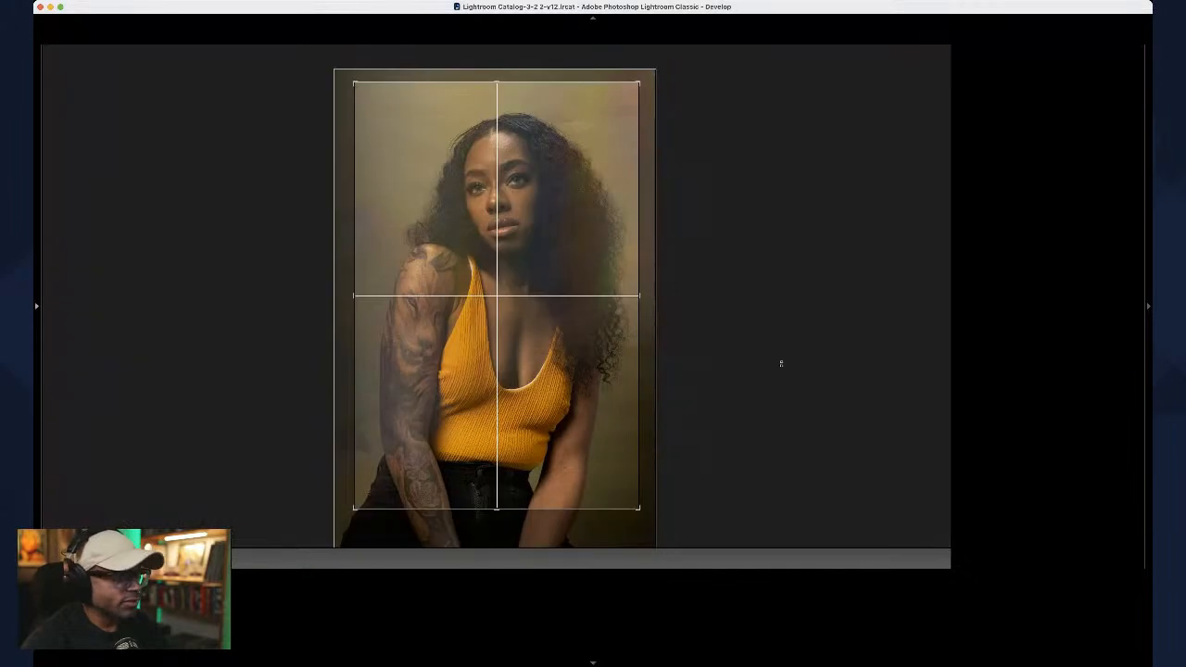
pyautogui.moveTo(497, 508)
pyautogui.mouseDown()
pyautogui.moveTo(491, 458)
pyautogui.moveTo(485, 533)
pyautogui.moveTo(487, 510)
pyautogui.mouseUp()
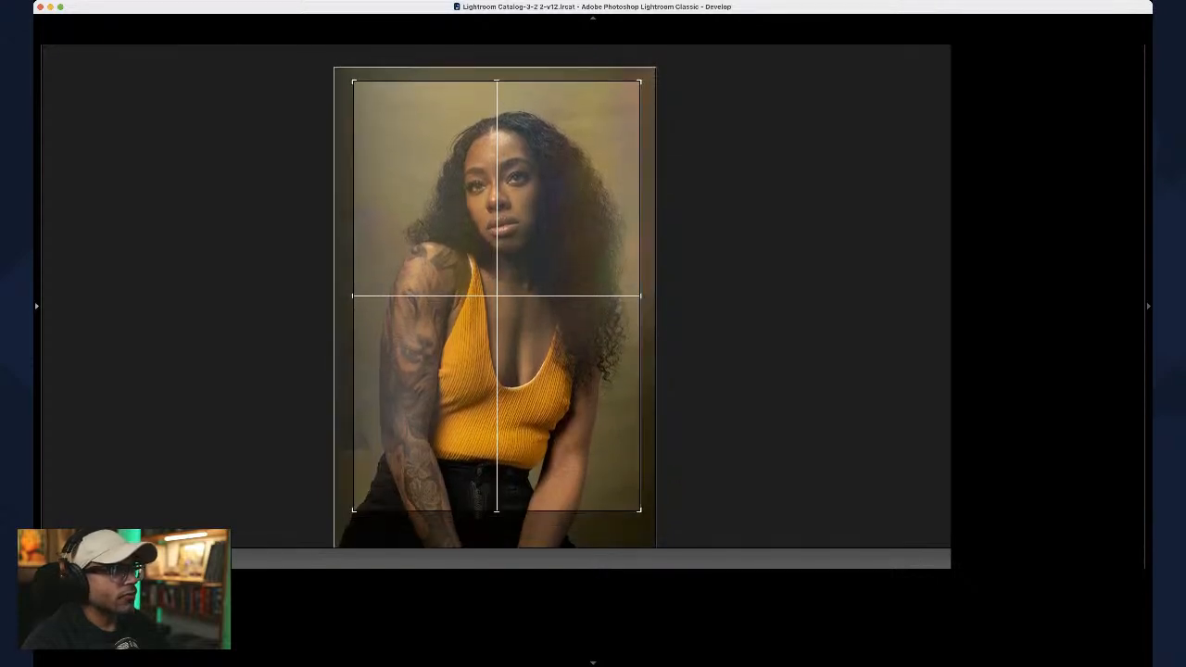
pyautogui.press('Return')
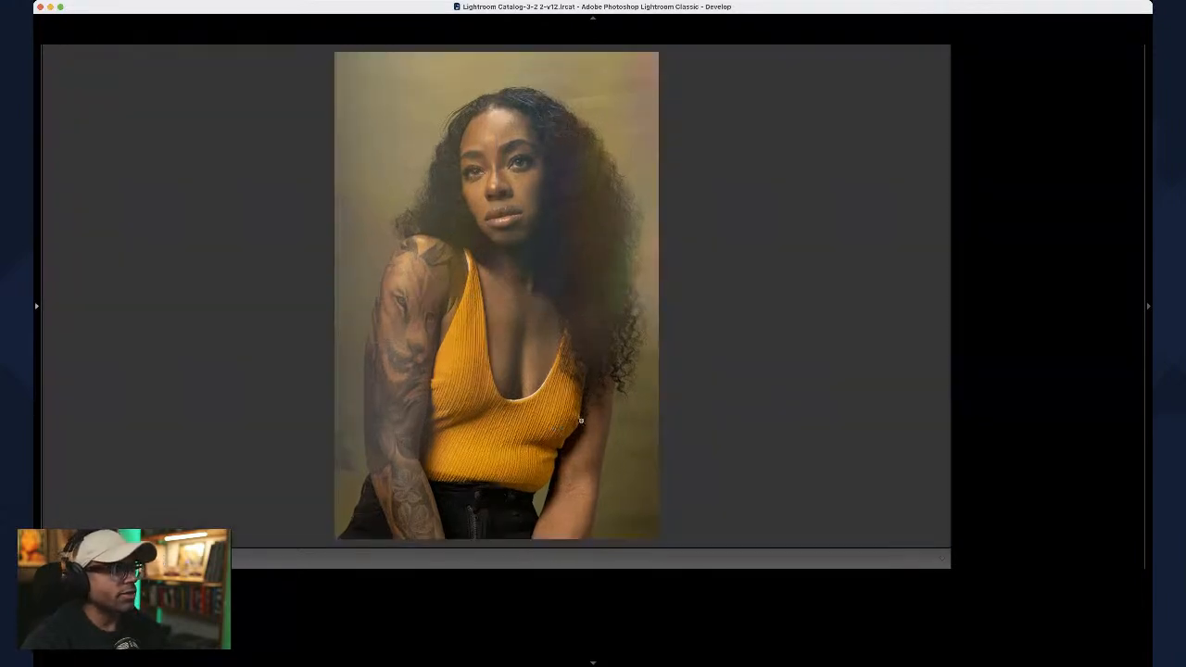
pyautogui.press('r')
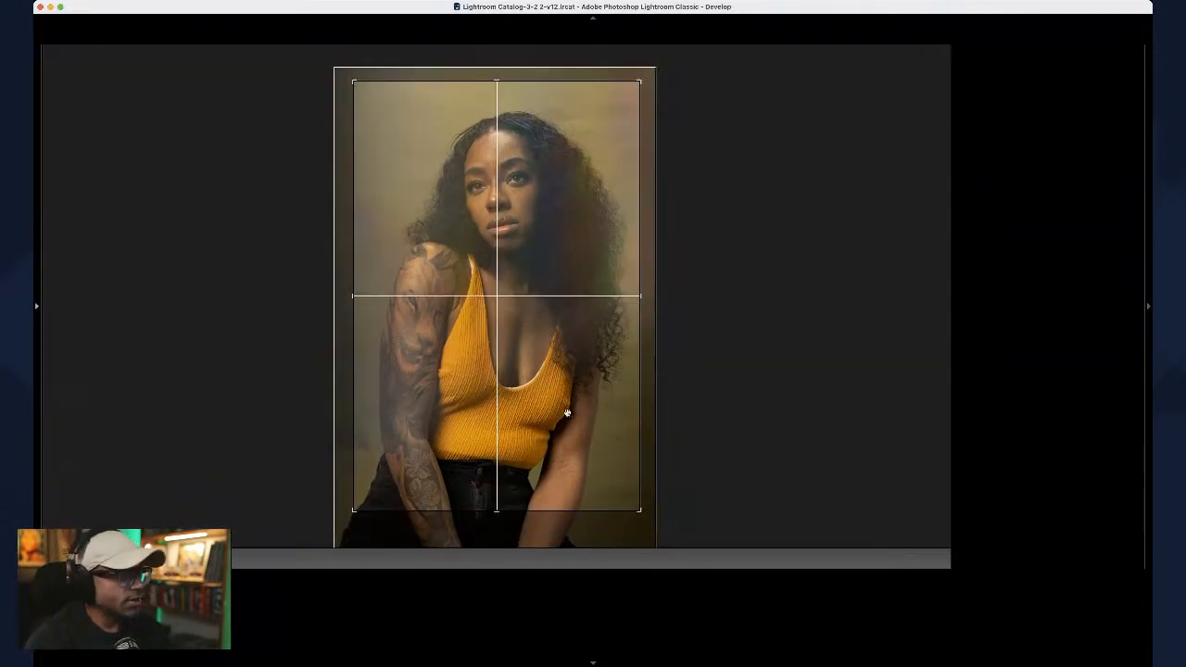
pyautogui.press('r')
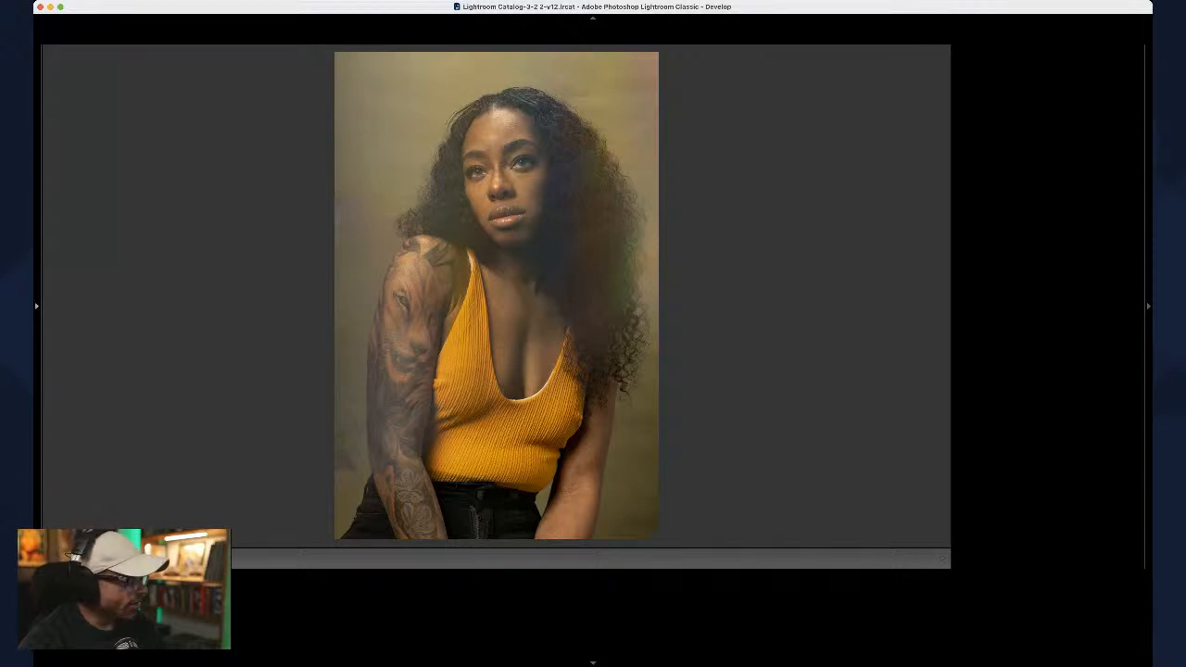
# Step: Adjust the portrait's sharpening and mask it to the hair, facial features, tattoos and top, leaving the plain background out
pyautogui.press('Right')
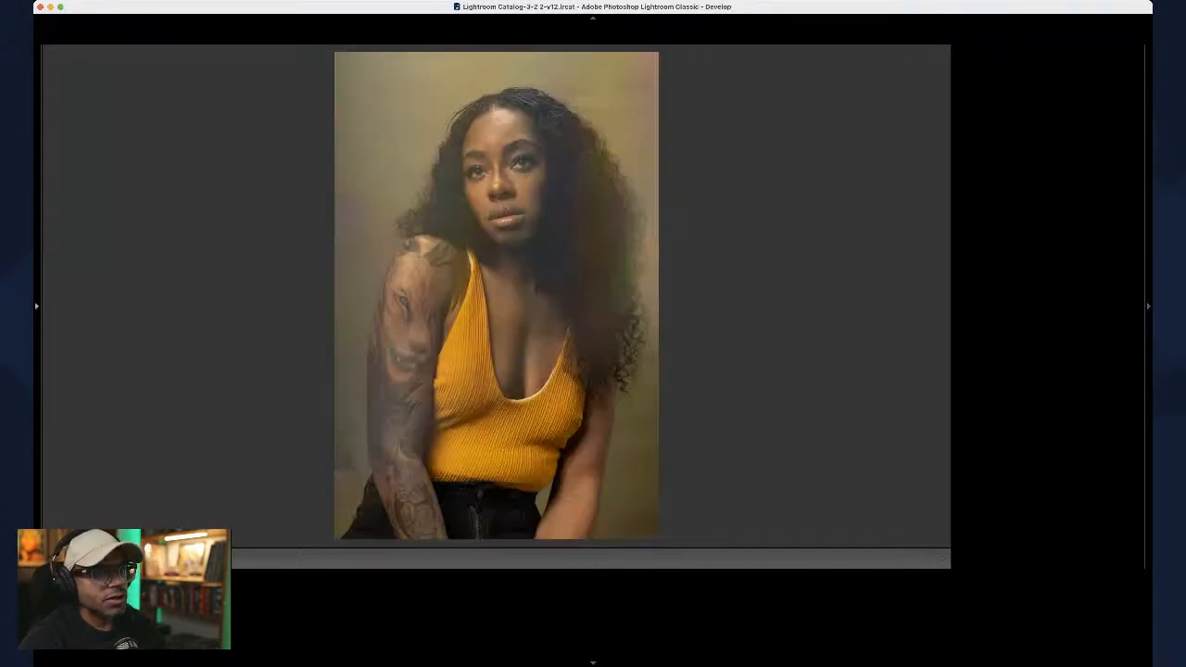
pyautogui.press('Right')
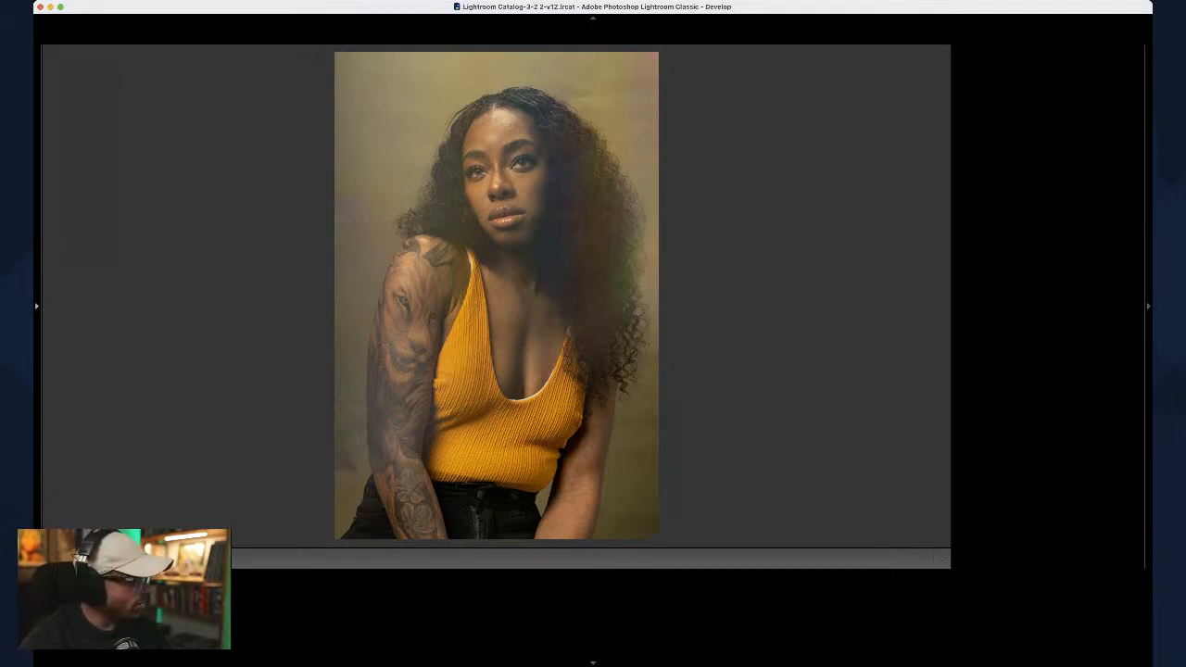
pyautogui.press('Right')
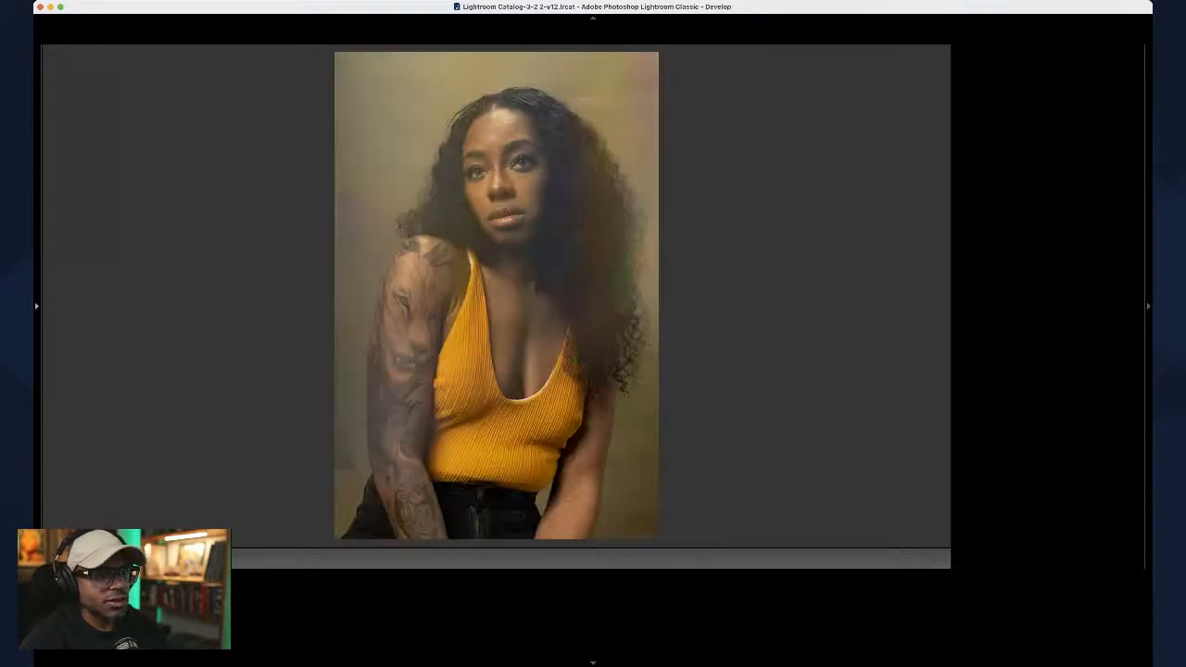
pyautogui.press('Right')
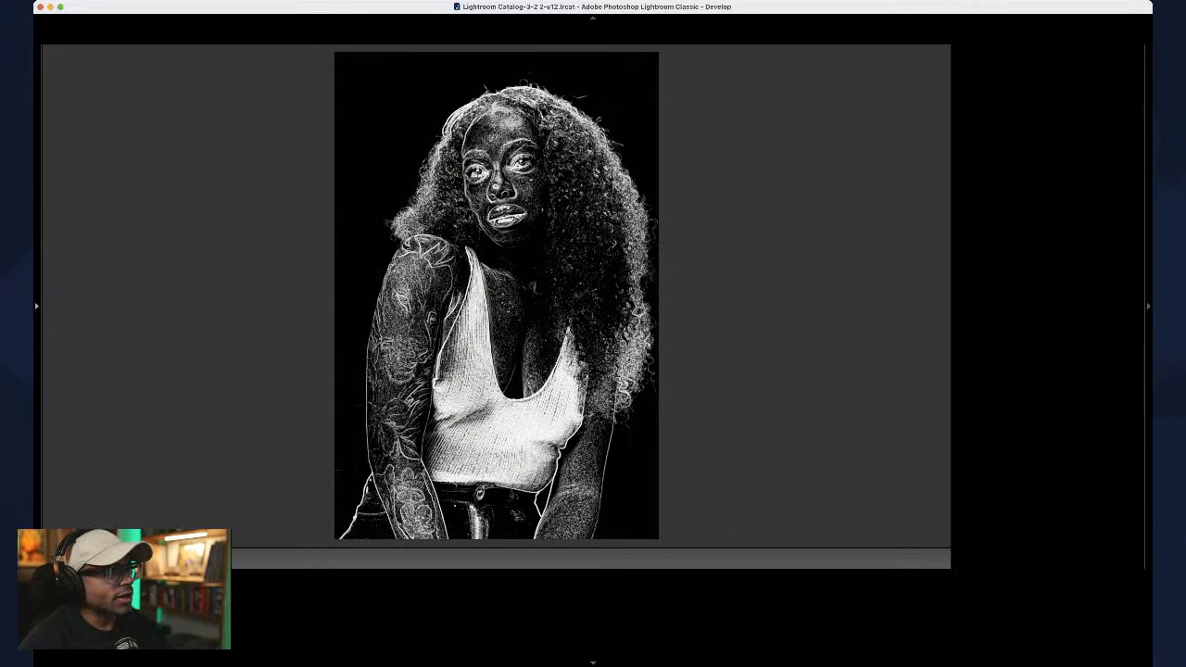
pyautogui.press('Right')
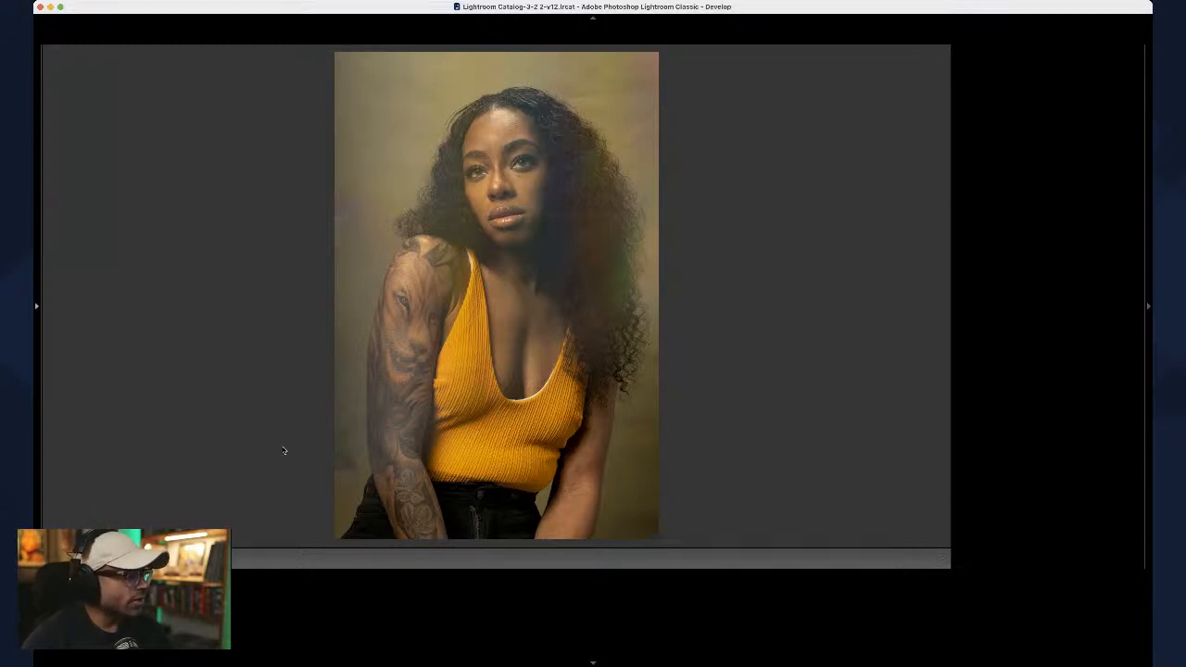
# Step: Compare the portrait with the original side by side, and examine the skin detail on the face up close
pyautogui.press('y')
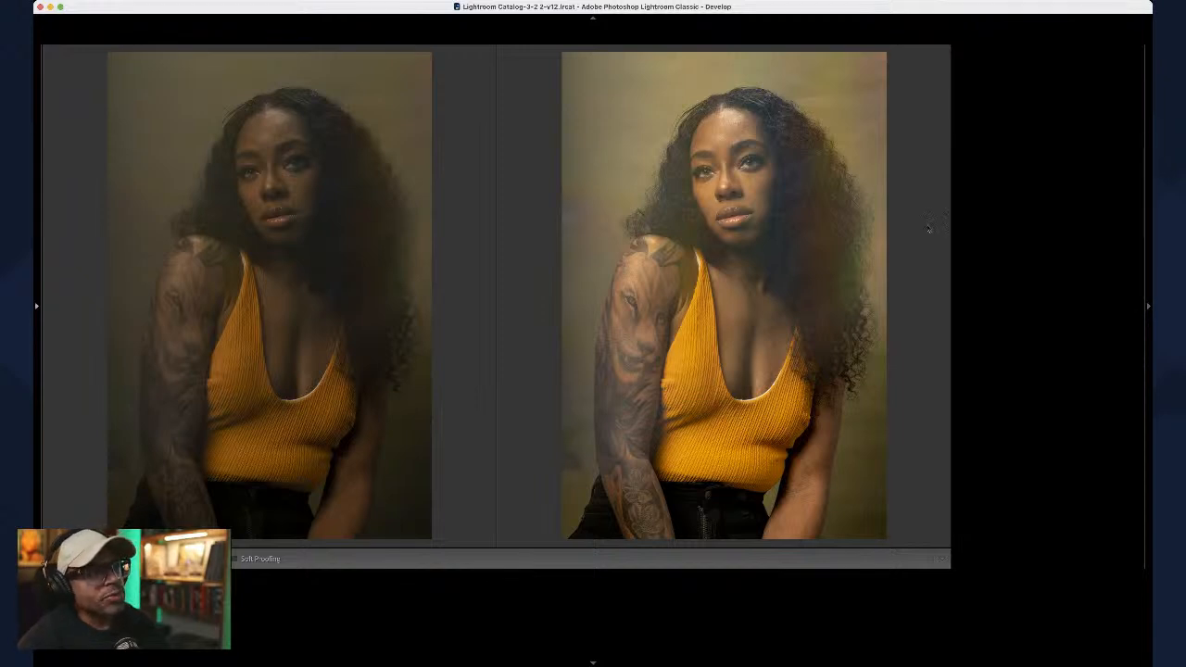
pyautogui.click(765, 187)
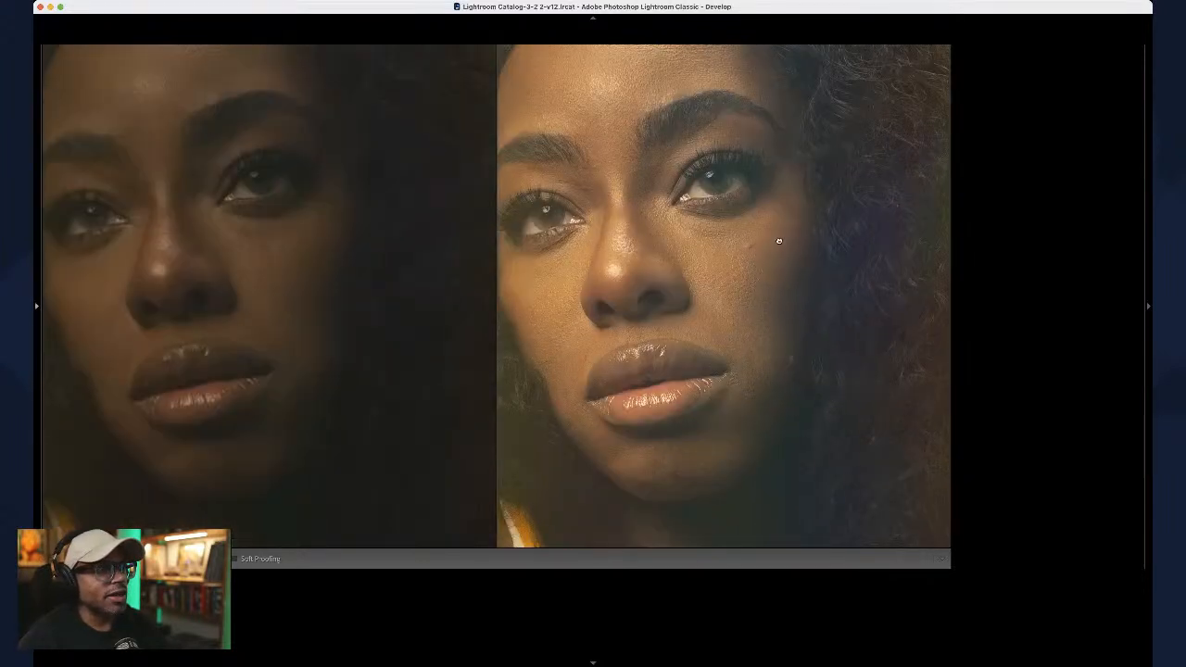
pyautogui.moveTo(779, 241); pyautogui.dragTo(823, 275)
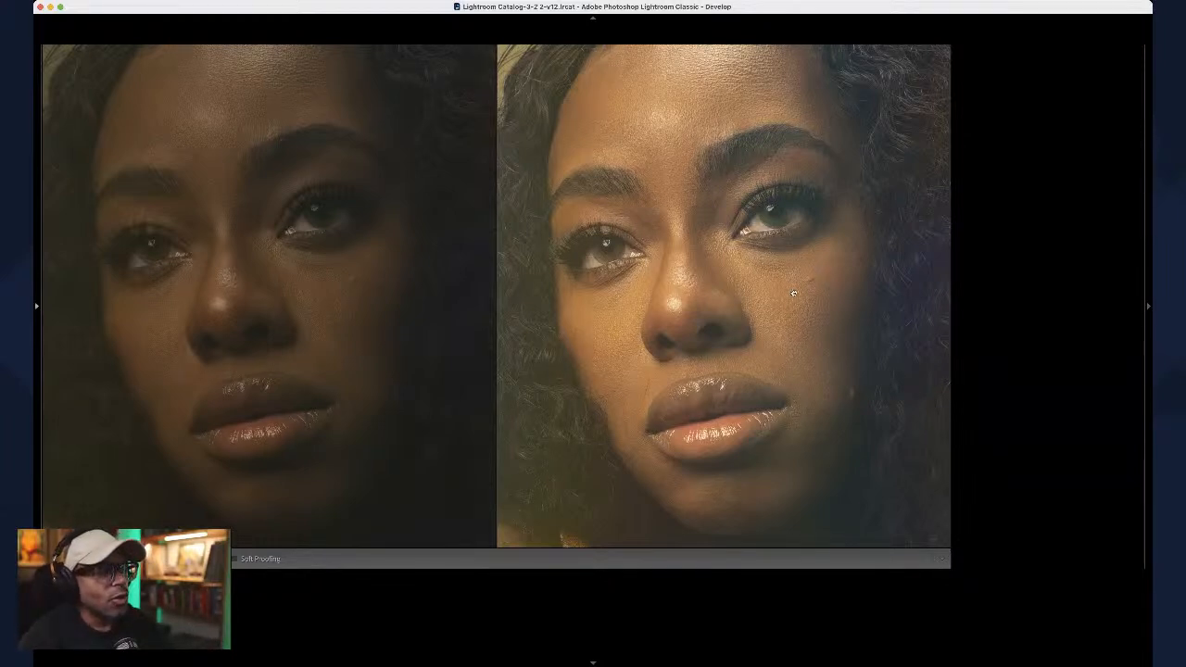
pyautogui.moveTo(793, 290); pyautogui.dragTo(765, 295)
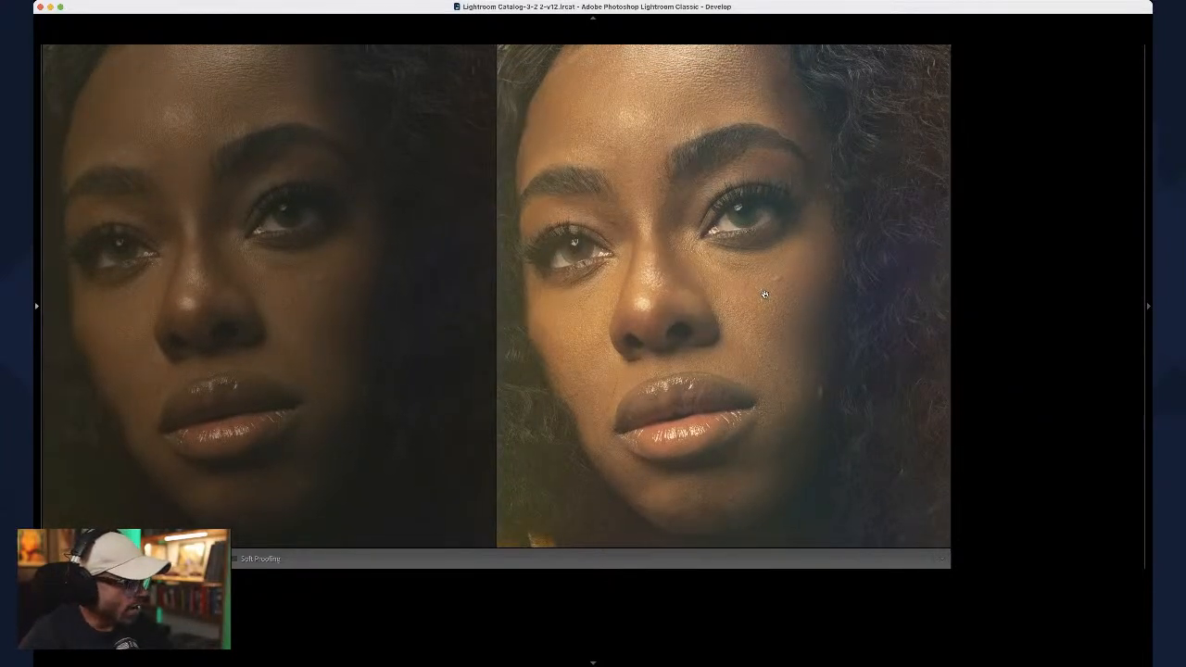
# Step: Heal the blemishes on the shaded cheek, from below the eye down to the corner of the mouth
pyautogui.press('t')
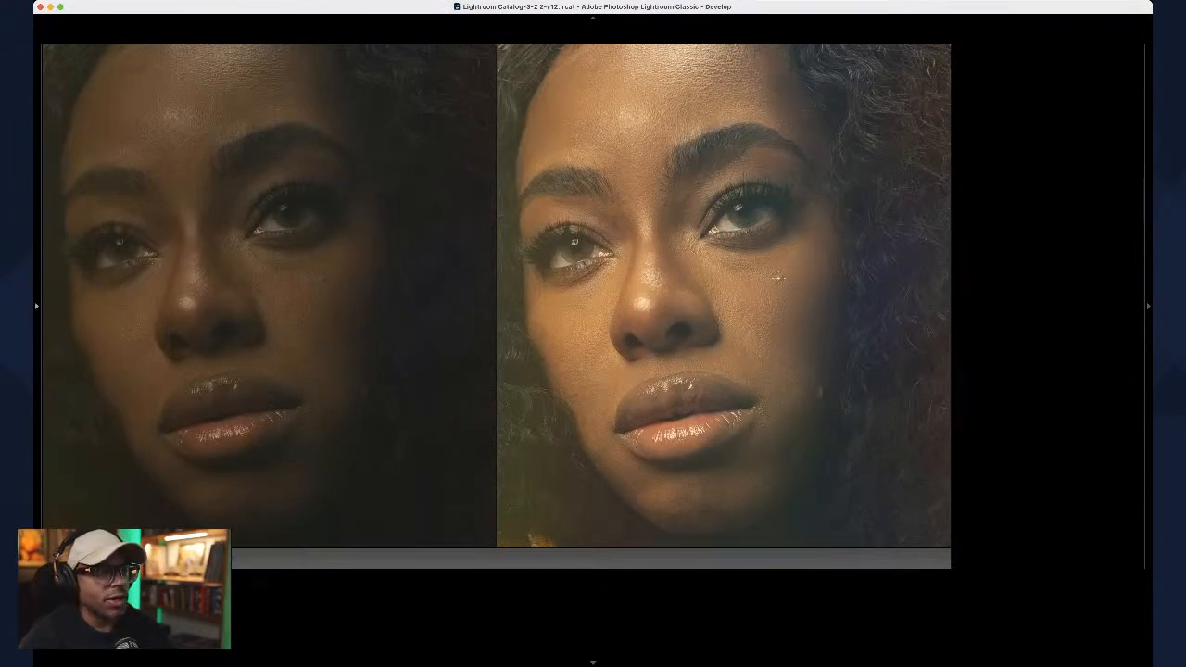
pyautogui.click(794, 275)
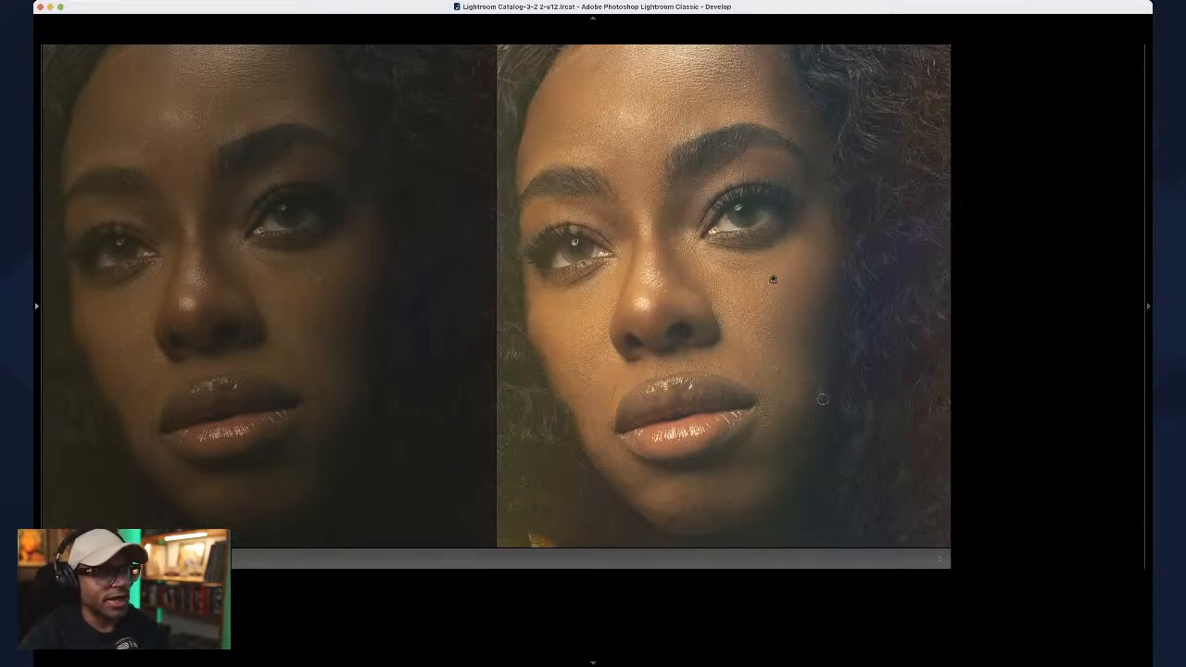
pyautogui.moveTo(820, 388); pyautogui.dragTo(820, 408)
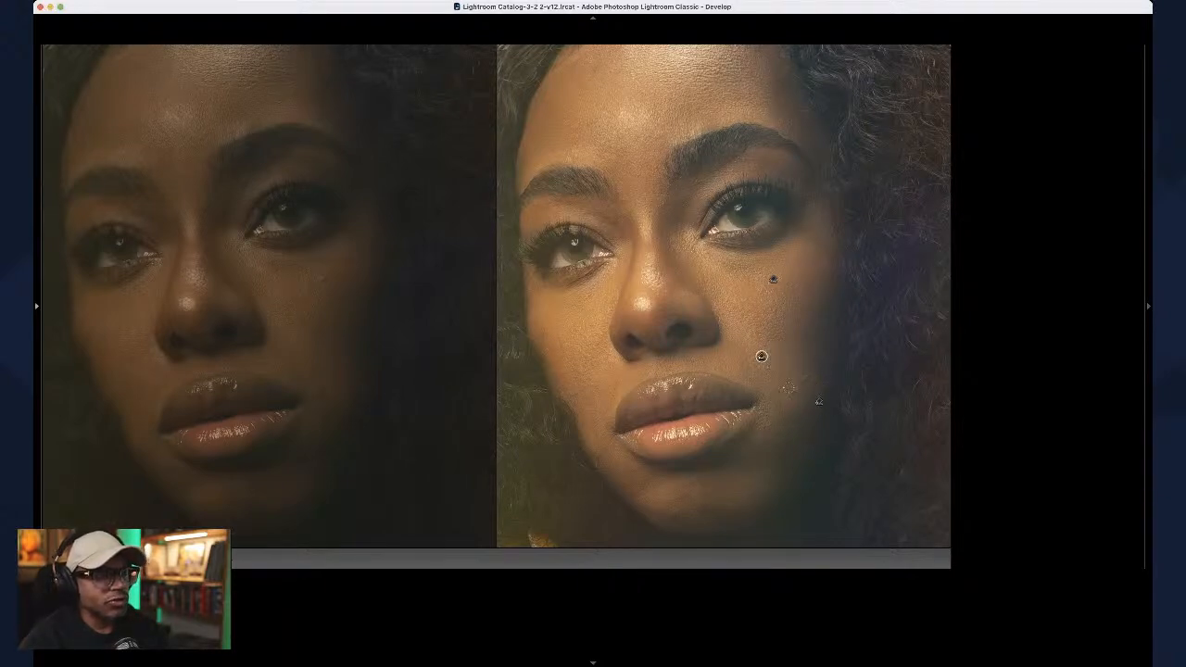
pyautogui.click(776, 368)
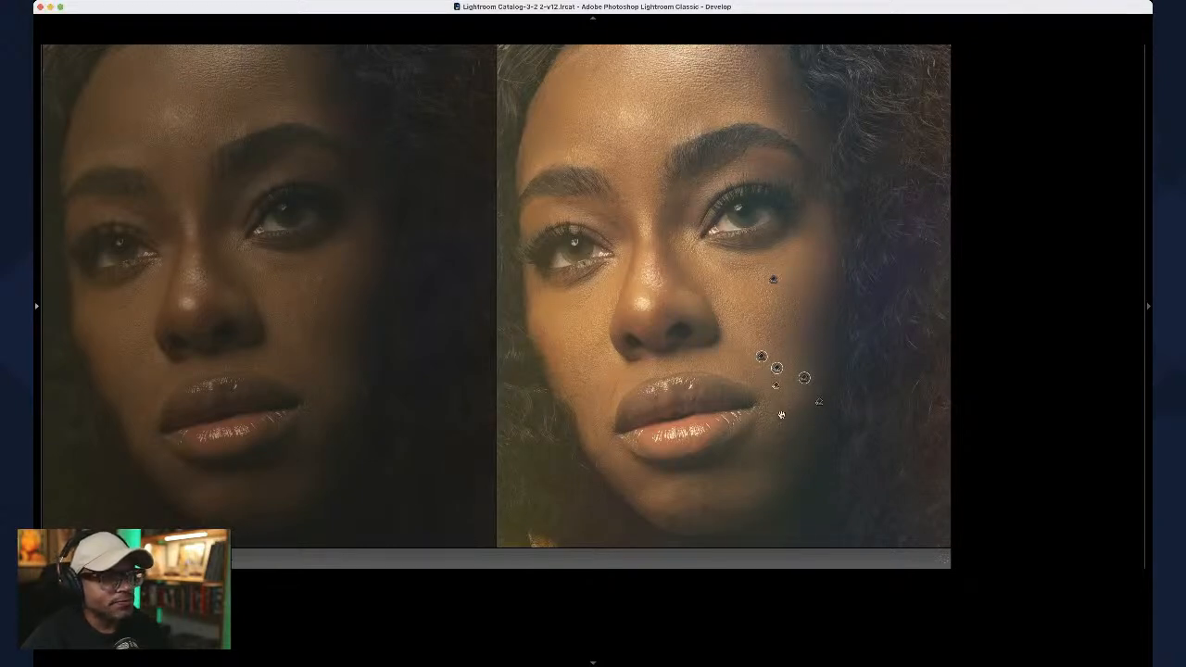
pyautogui.moveTo(787, 425); pyautogui.dragTo(776, 386)
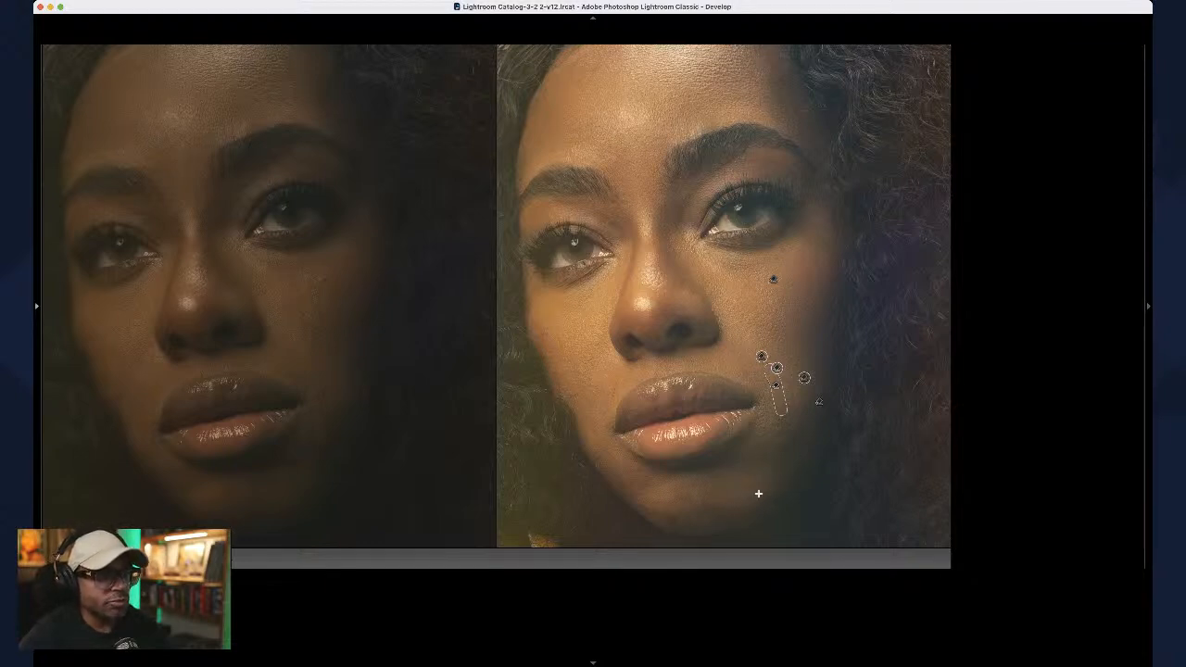
# Step: Heal the blemishes on the chin and shaded jaw, and the crease beside the upper lip on the lit side
pyautogui.click(765, 490)
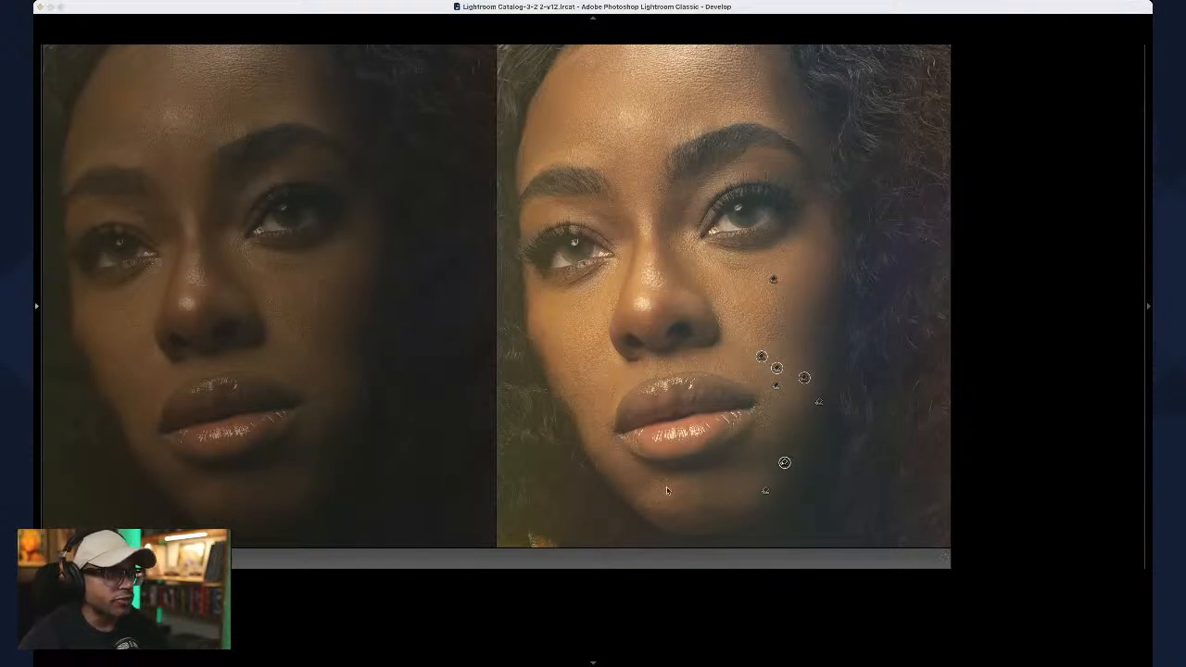
pyautogui.click(732, 499)
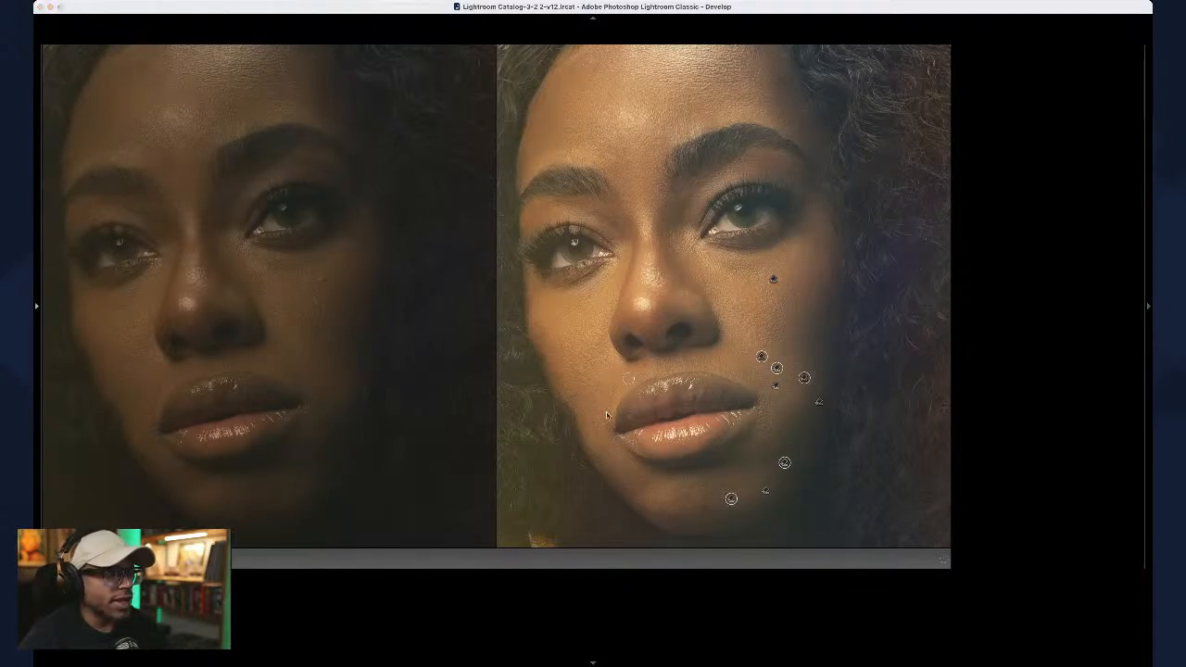
pyautogui.click(613, 385)
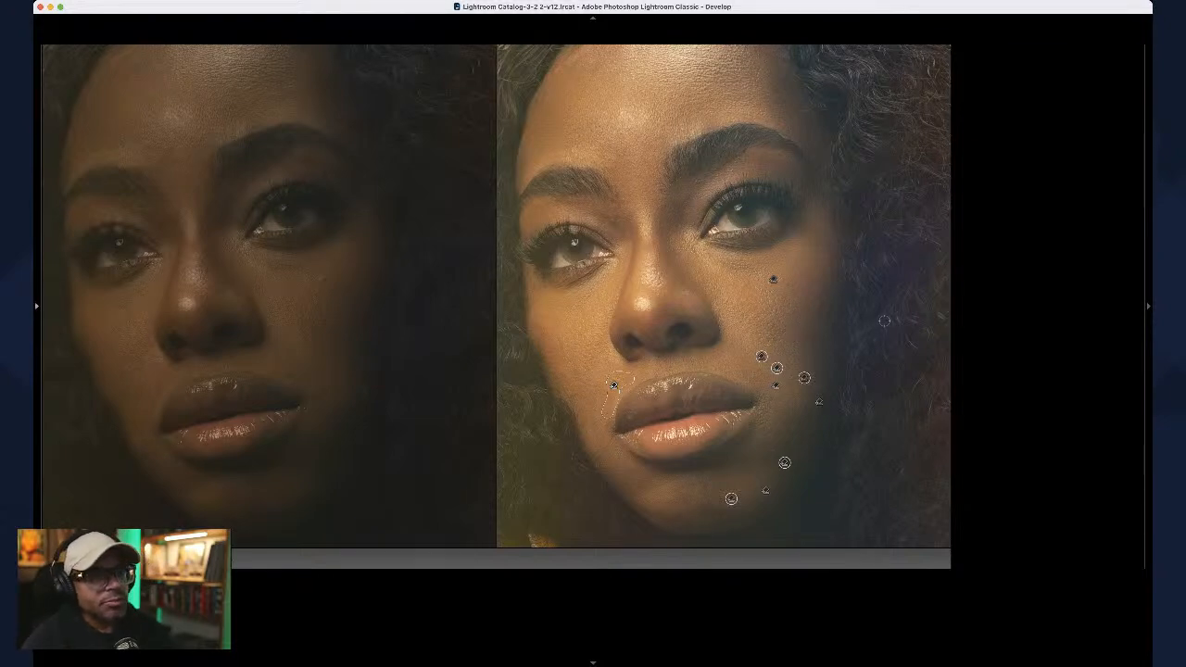
# Step: Heal the outer shaded cheek and the crease under the shaded-side eye, sampling clean skin from the cheek below for the crease
pyautogui.press('q')
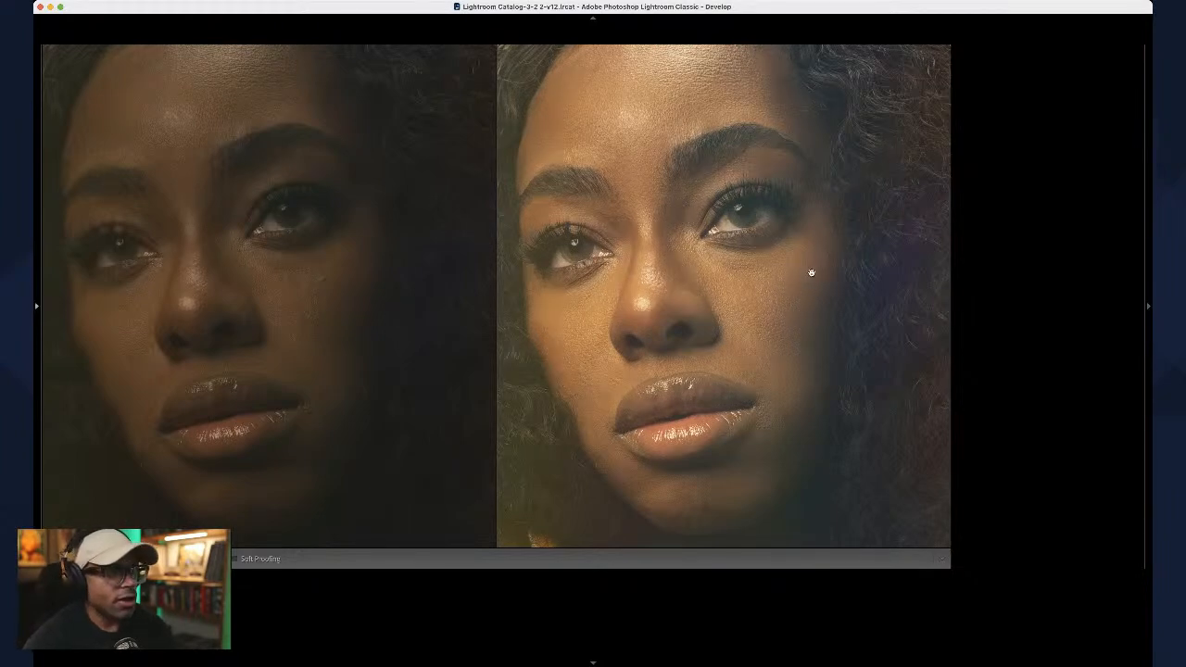
pyautogui.press('q')
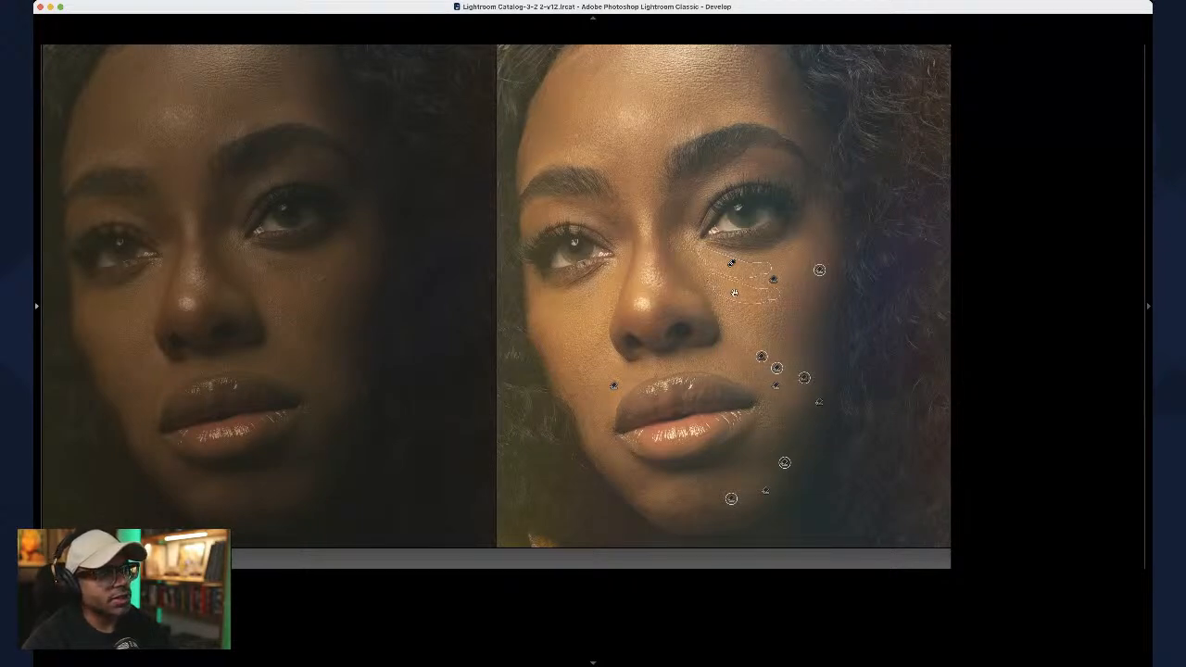
pyautogui.moveTo(733, 293); pyautogui.dragTo(720, 286)
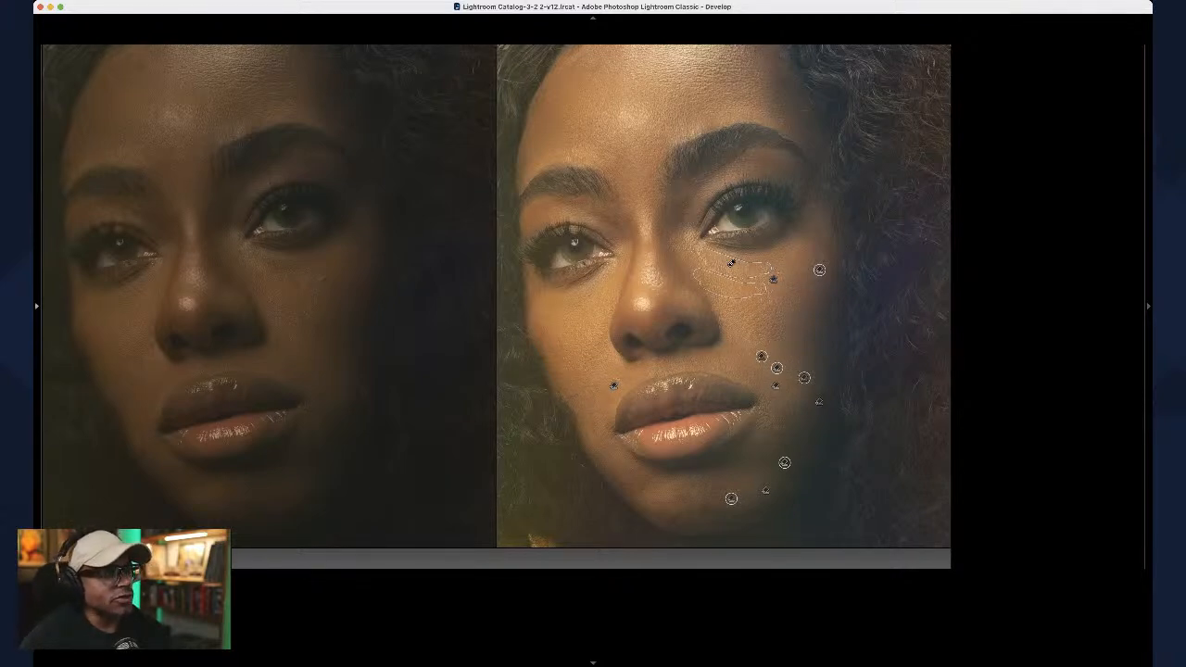
pyautogui.press('q')
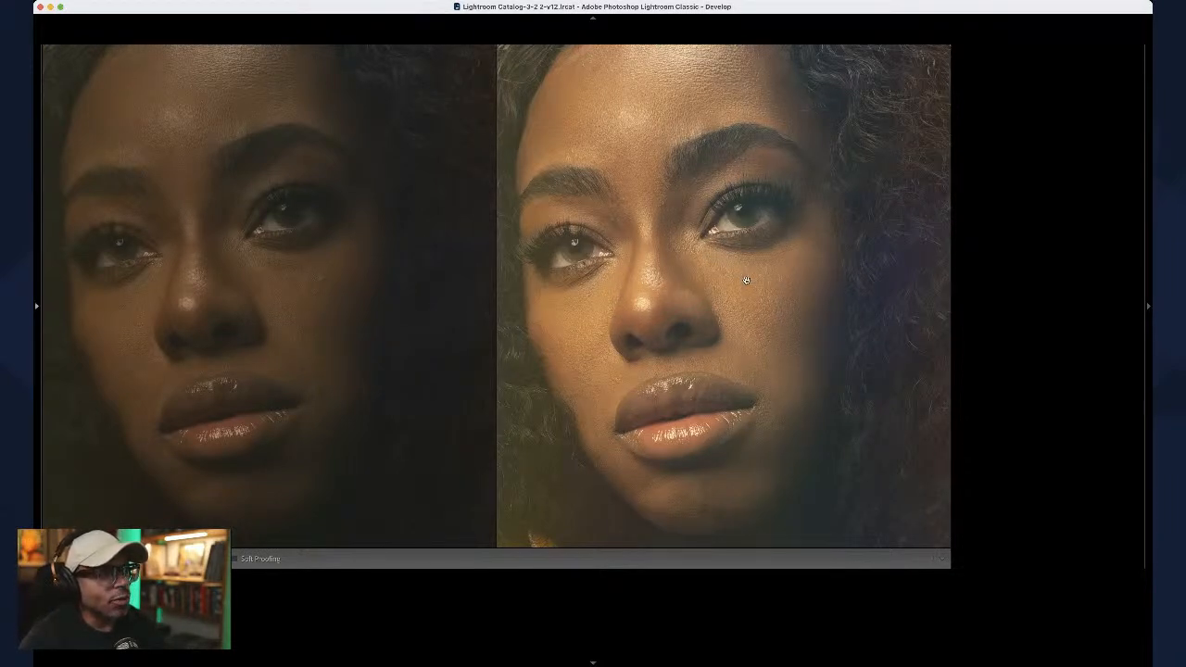
pyautogui.press('q')
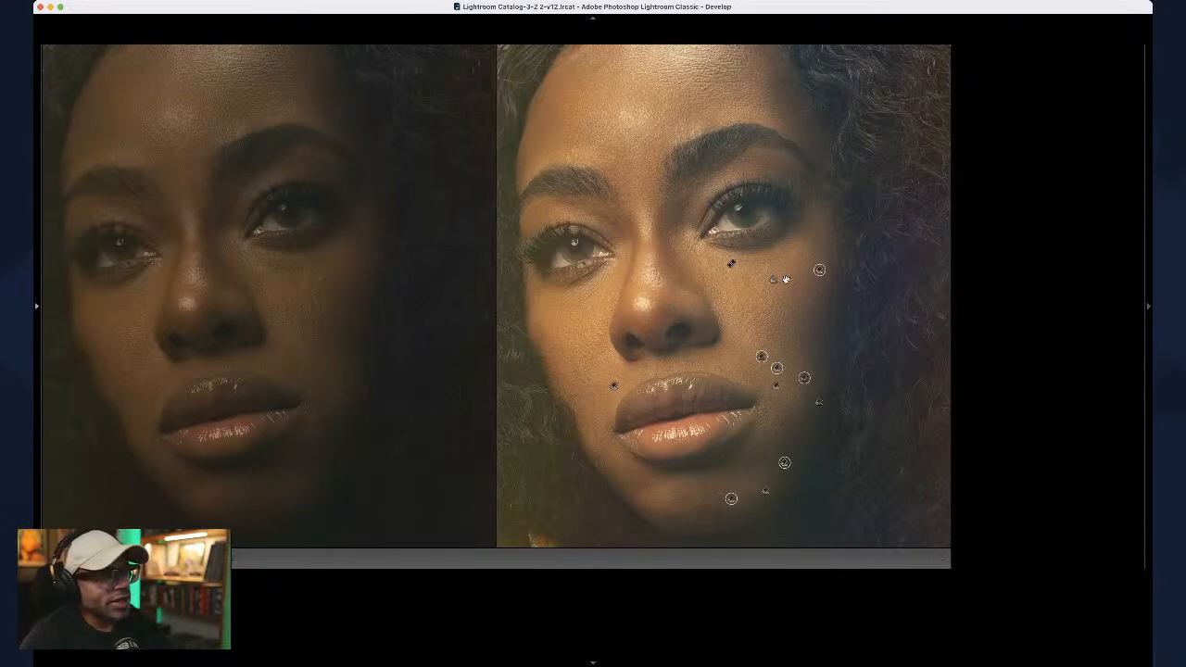
pyautogui.click(731, 264)
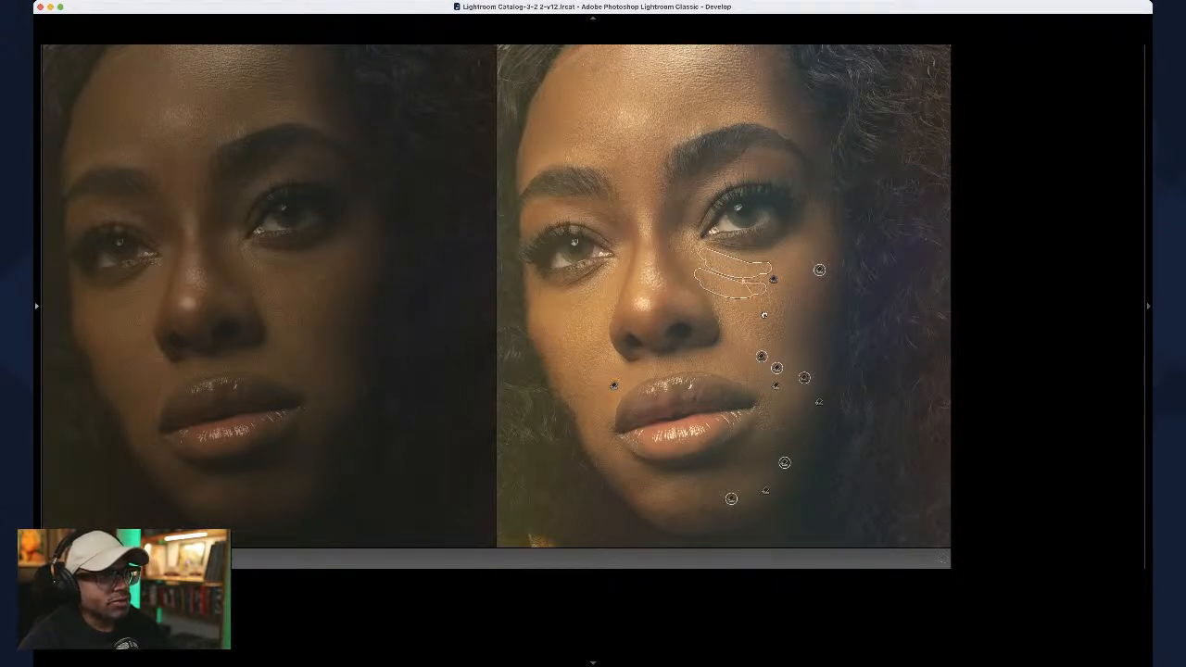
pyautogui.moveTo(764, 315); pyautogui.dragTo(759, 326)
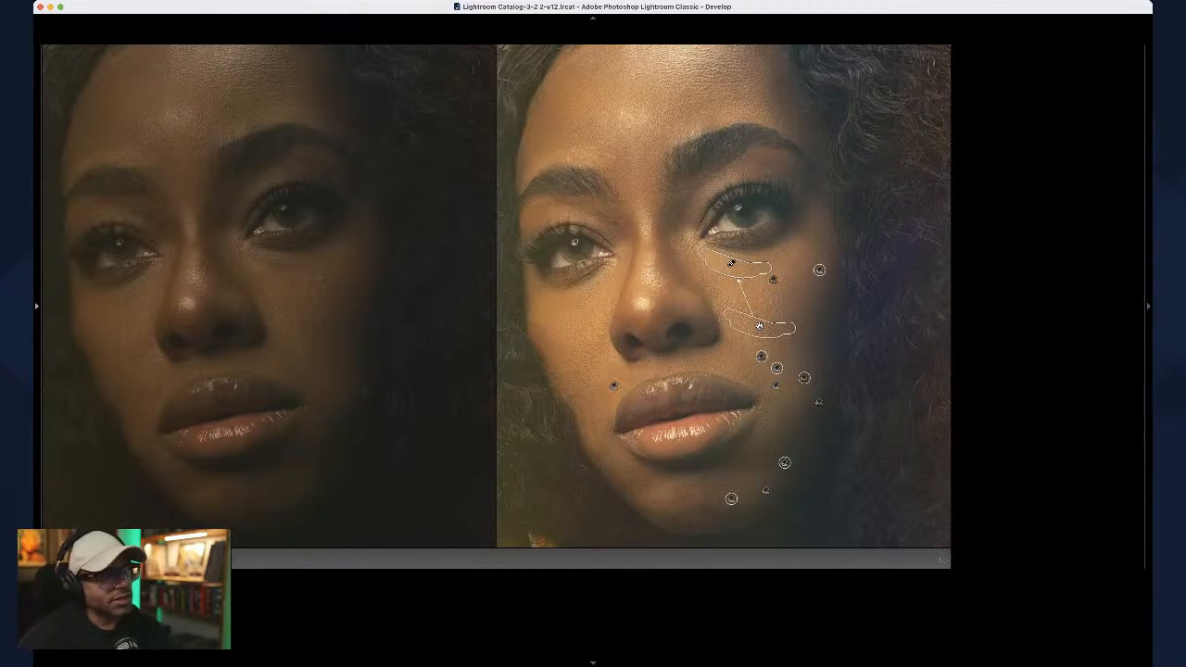
# Step: Recheck the face beside the original, and heal the uneven skin under the eye on the lit side
pyautogui.press('q')
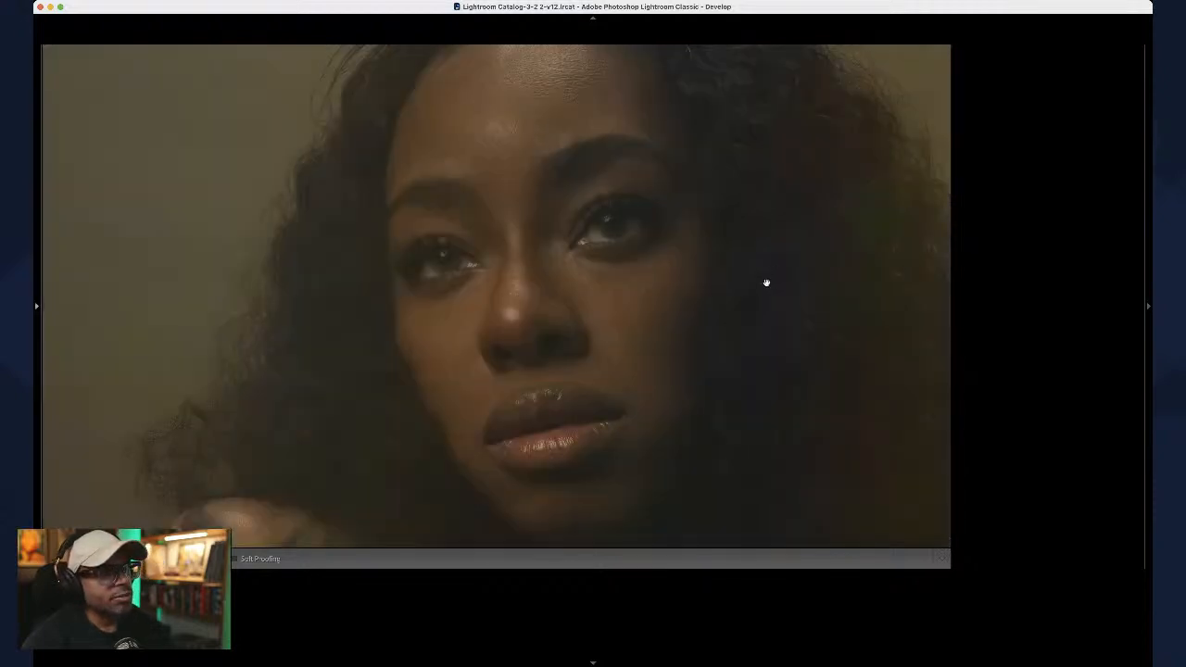
pyautogui.press('Right')
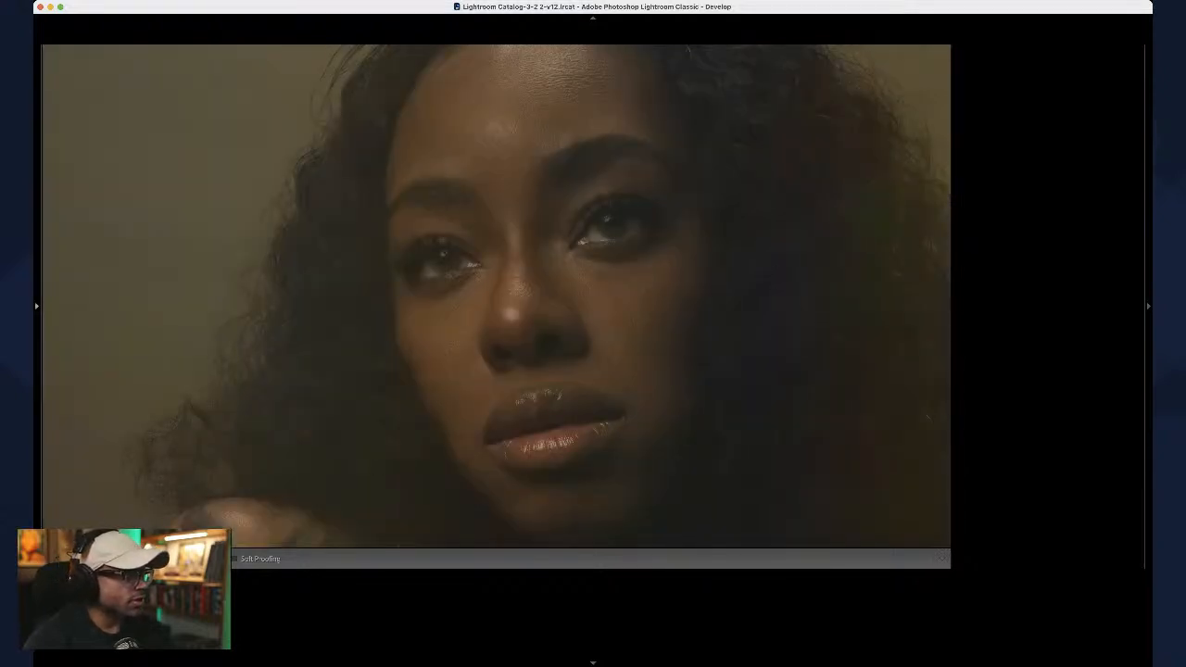
pyautogui.press('y')
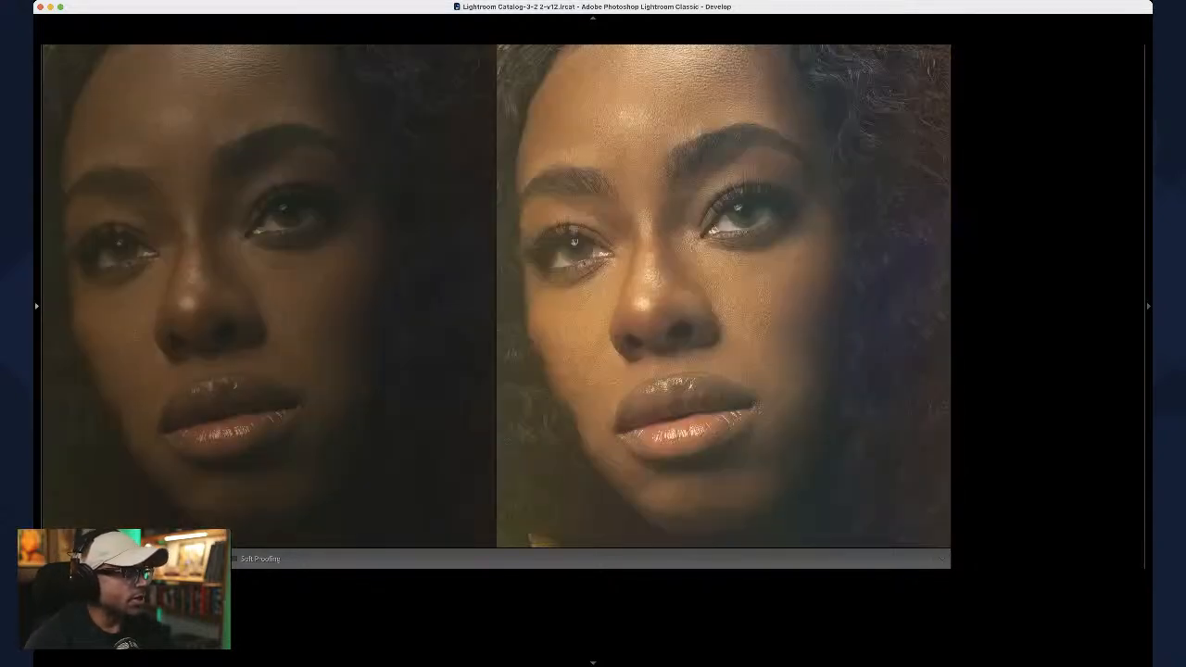
pyautogui.click(299, 304)
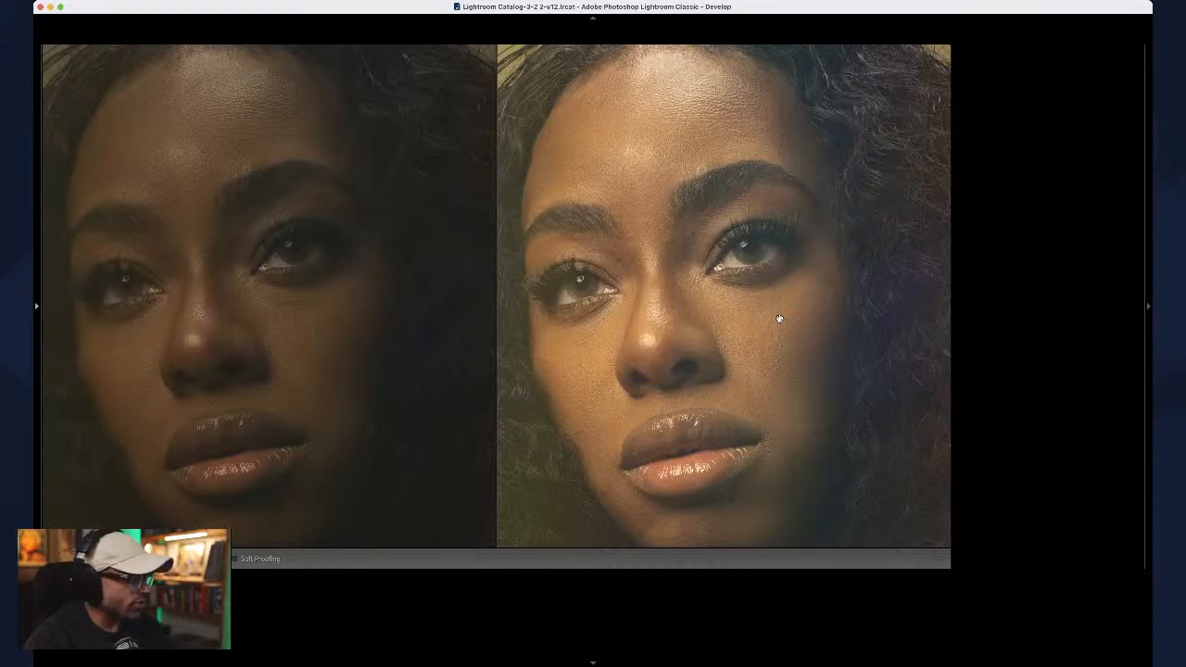
pyautogui.press('q')
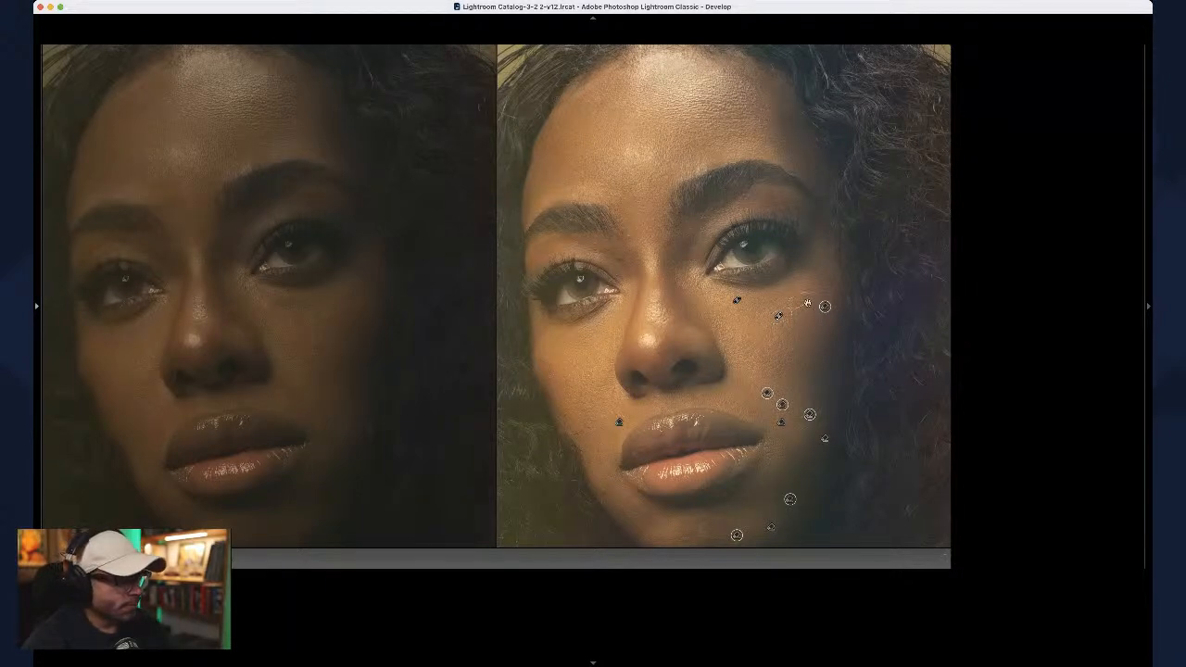
pyautogui.press('q')
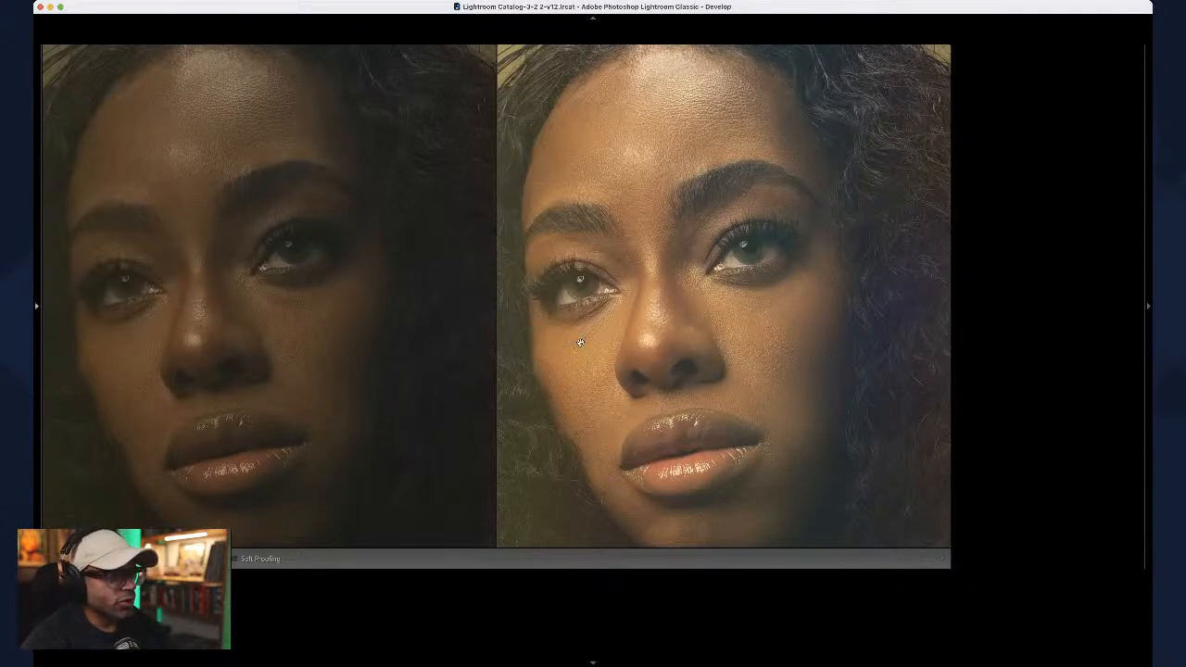
pyautogui.press('q')
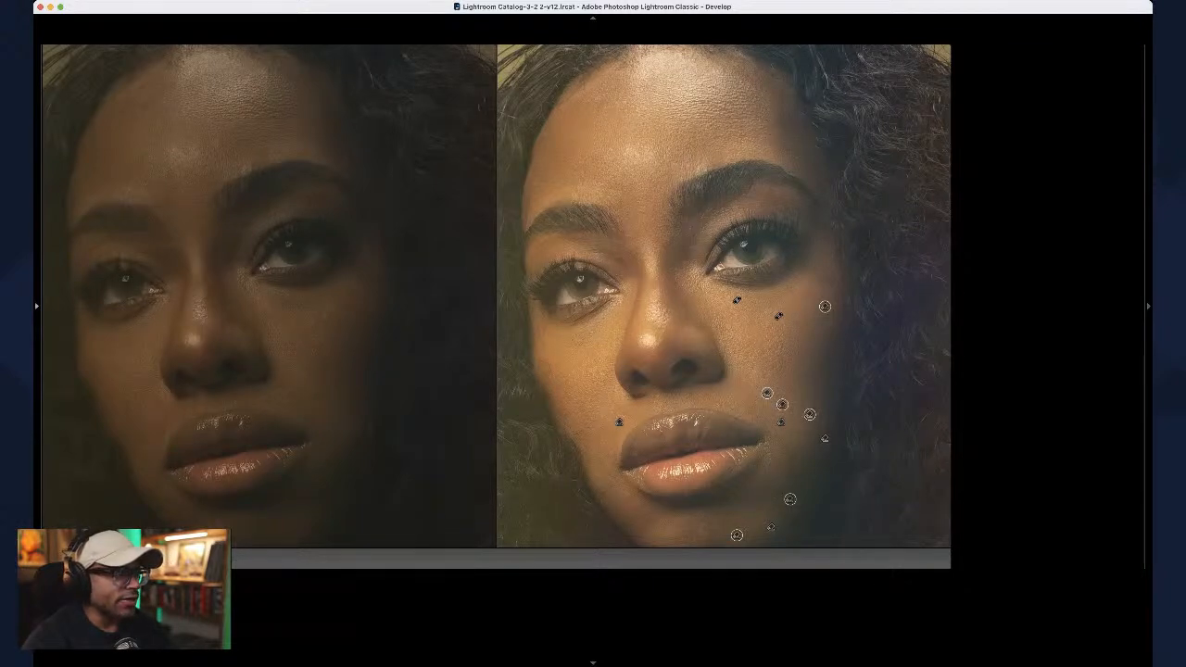
pyautogui.click(578, 345)
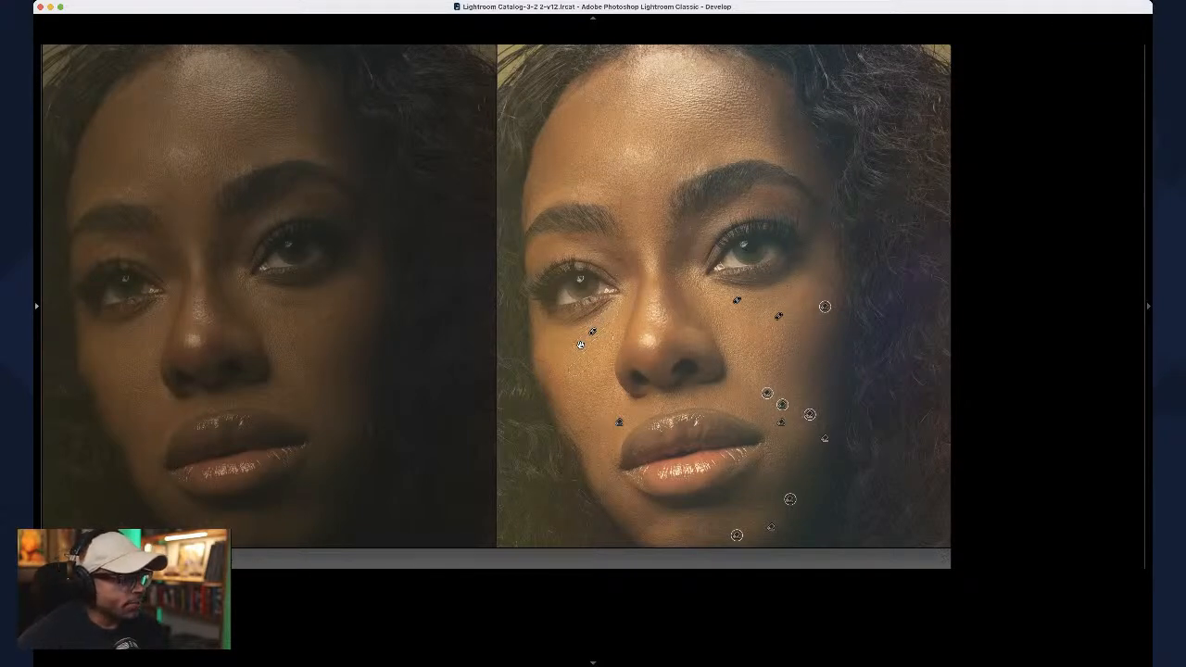
pyautogui.press('q')
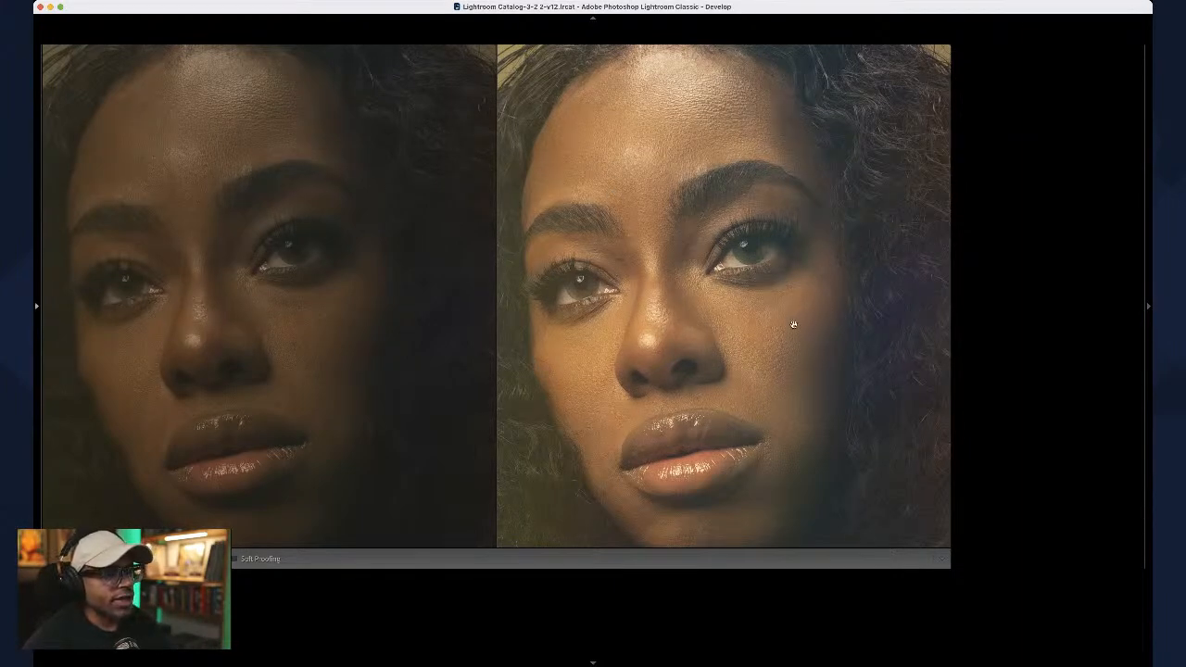
# Step: Heal another small patch on the shaded cheek below the eye, sampling the skin just beneath it
pyautogui.press('q')
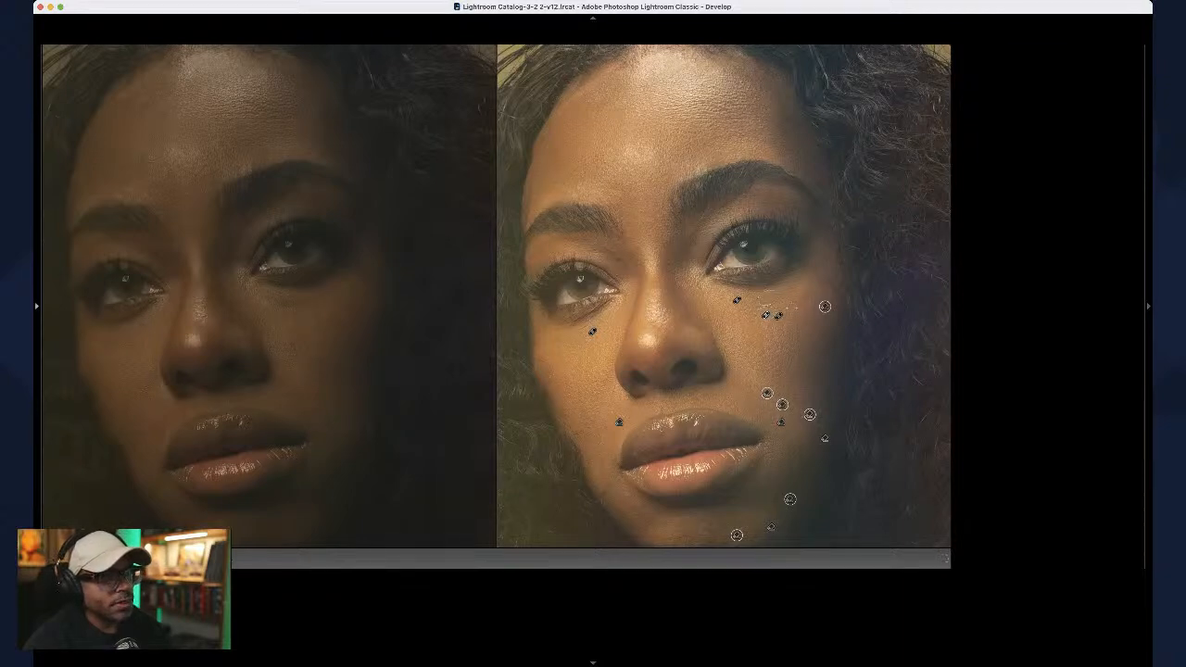
pyautogui.press('q')
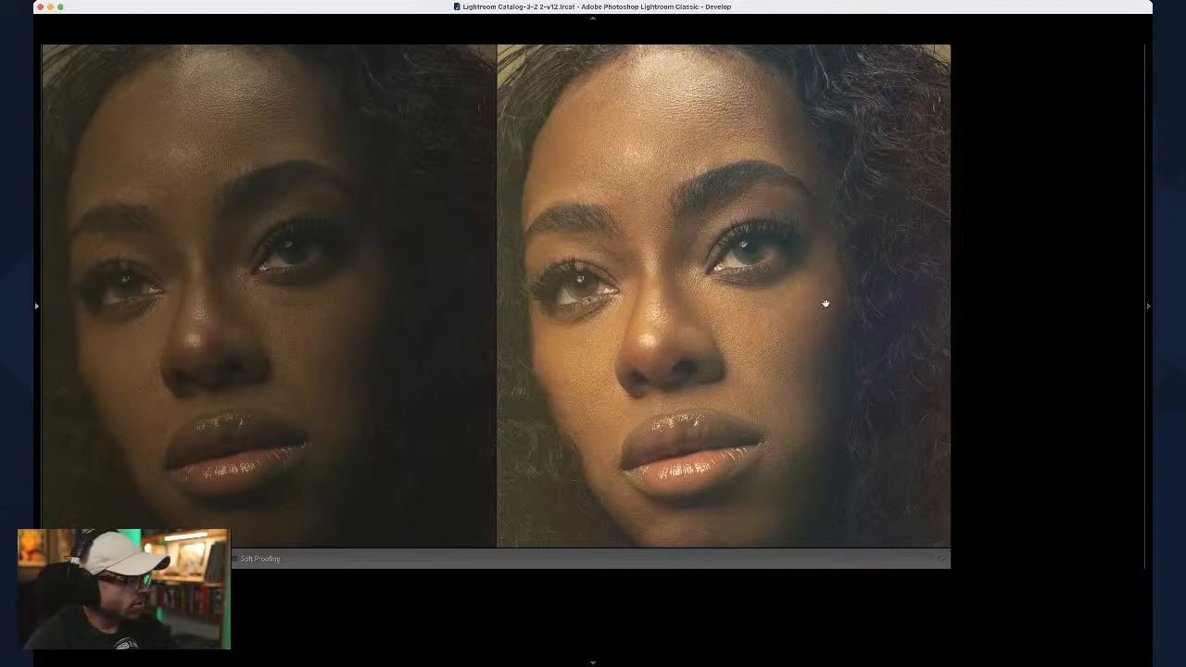
pyautogui.press('q')
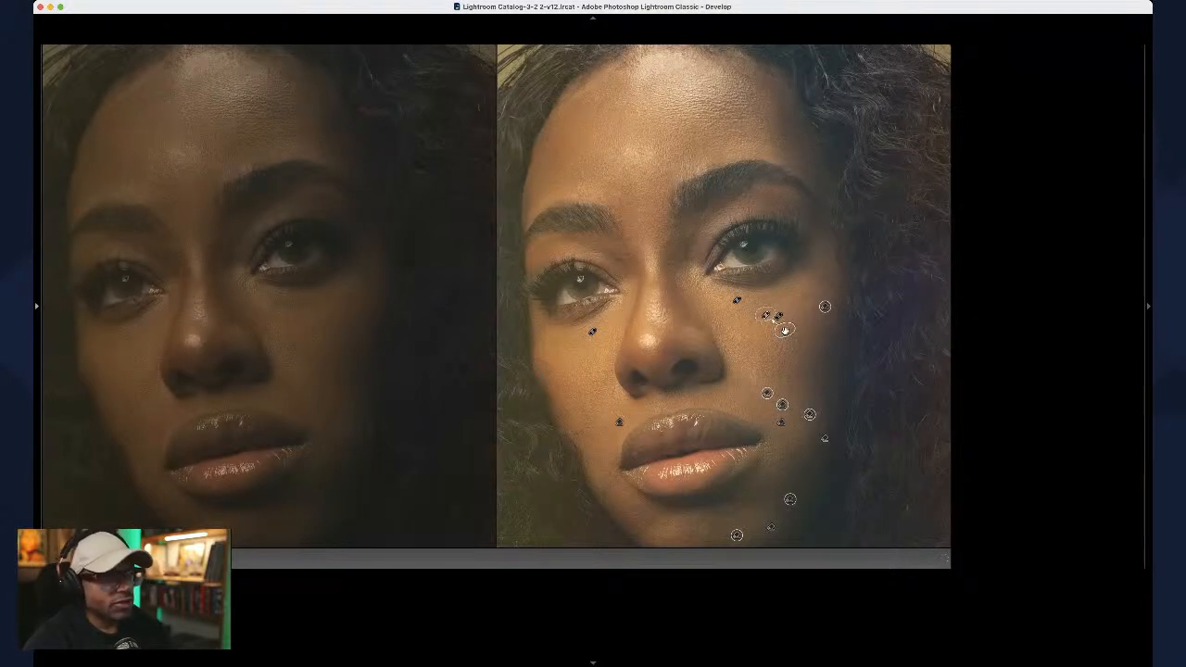
pyautogui.press('q')
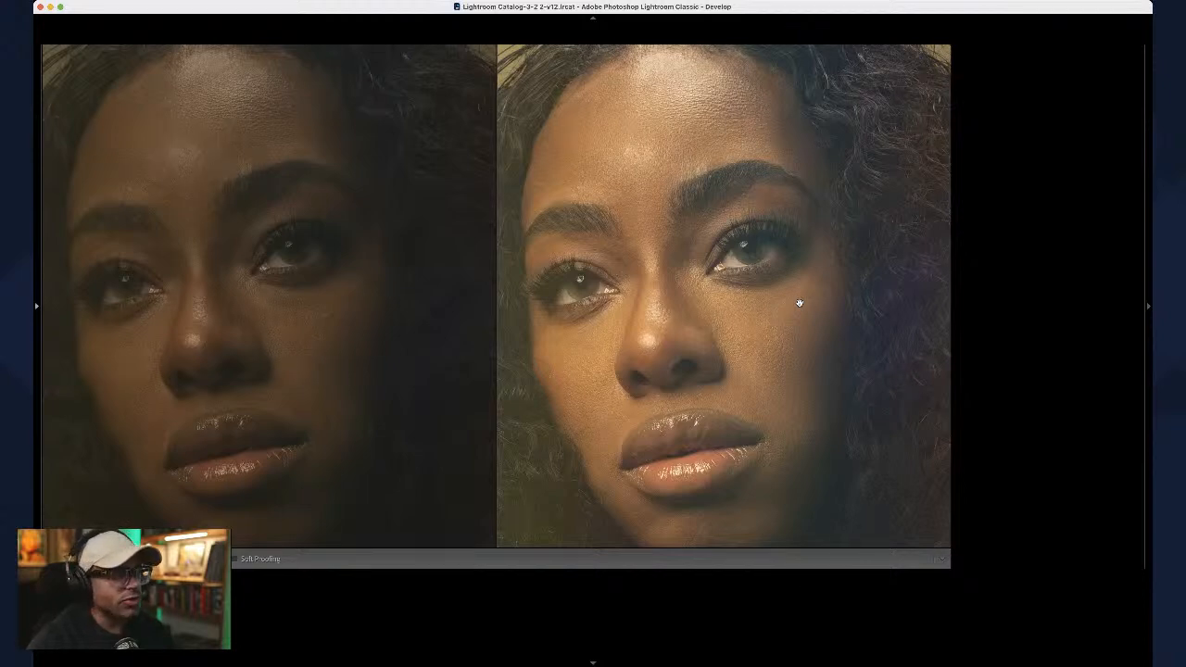
# Step: Heal the blemishes at the inner corner of the lit-side eye and between the eyebrows
pyautogui.moveTo(647, 180); pyautogui.dragTo(637, 200)
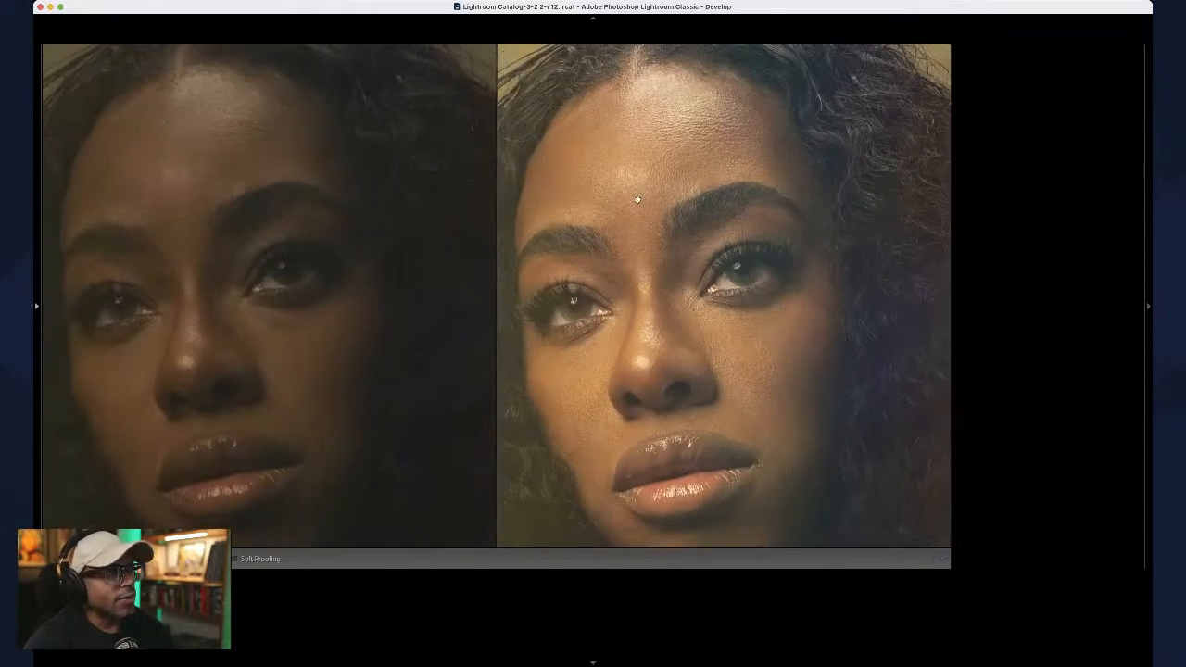
pyautogui.scroll(-5, 638, 199)
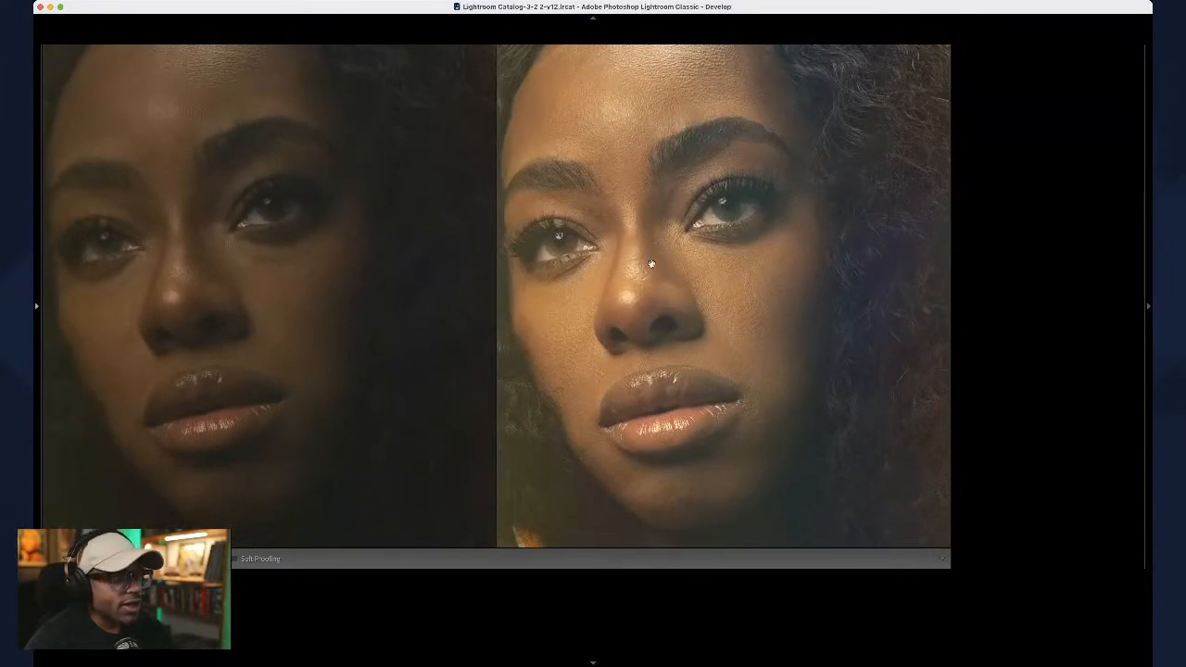
pyautogui.scroll(-3, 649, 255)
pyautogui.scroll(4, 644, 243)
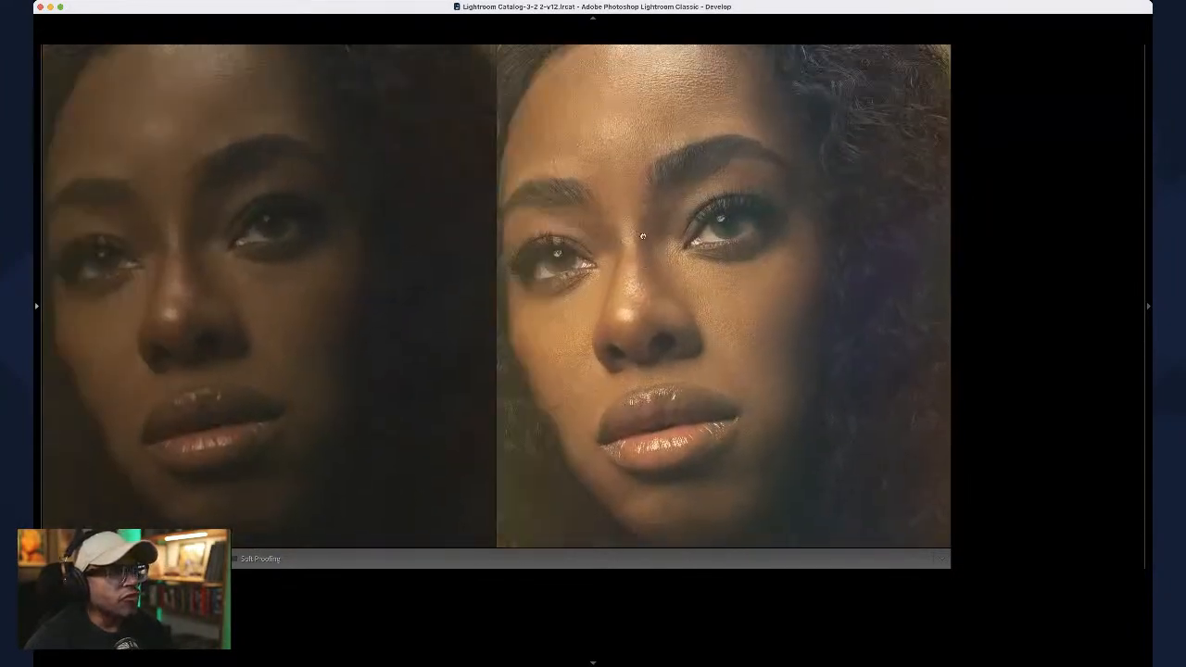
pyautogui.moveTo(642, 236); pyautogui.dragTo(705, 231)
pyautogui.press('q')
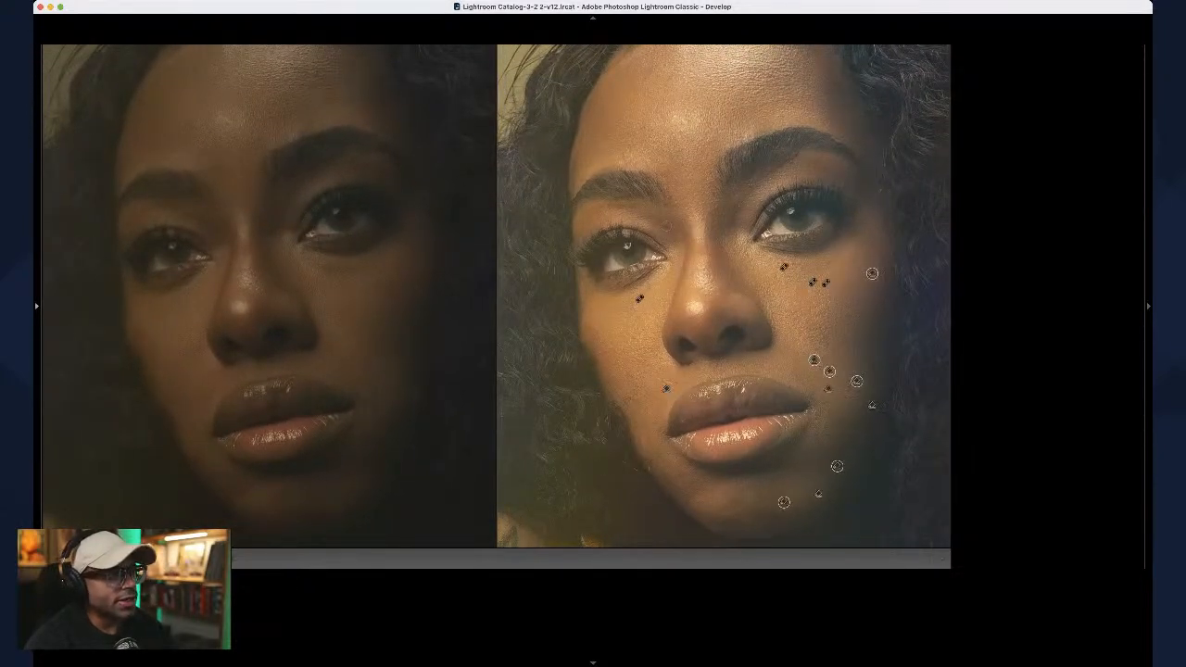
pyautogui.click(665, 225)
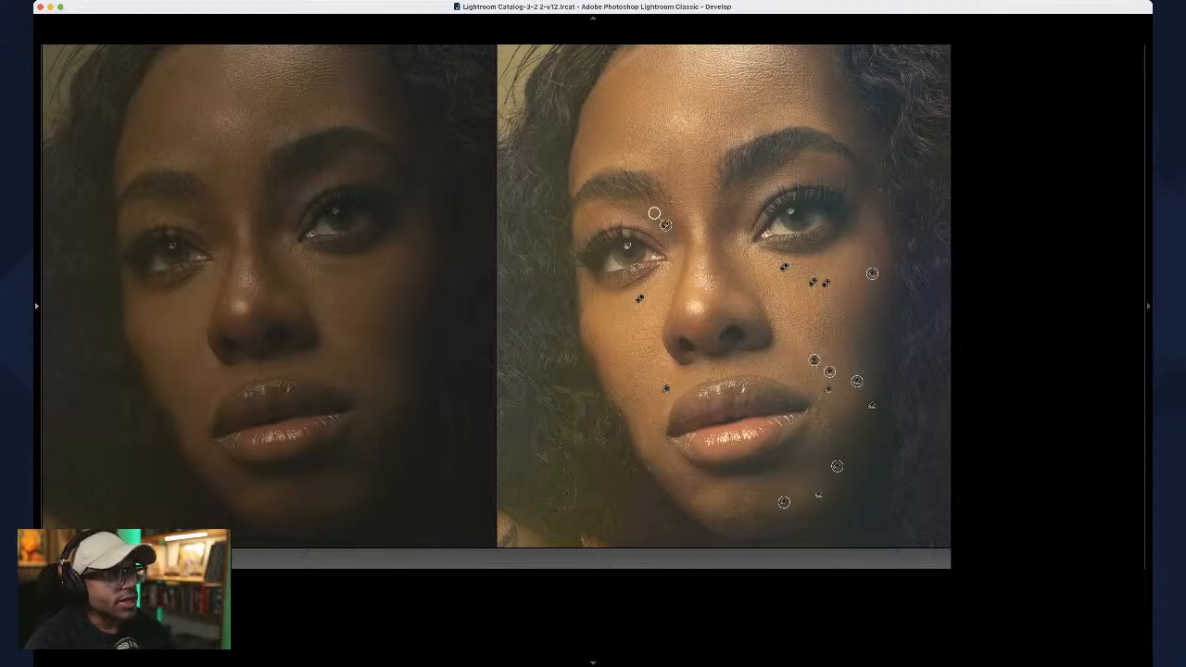
pyautogui.click(676, 200)
pyautogui.click(691, 199)
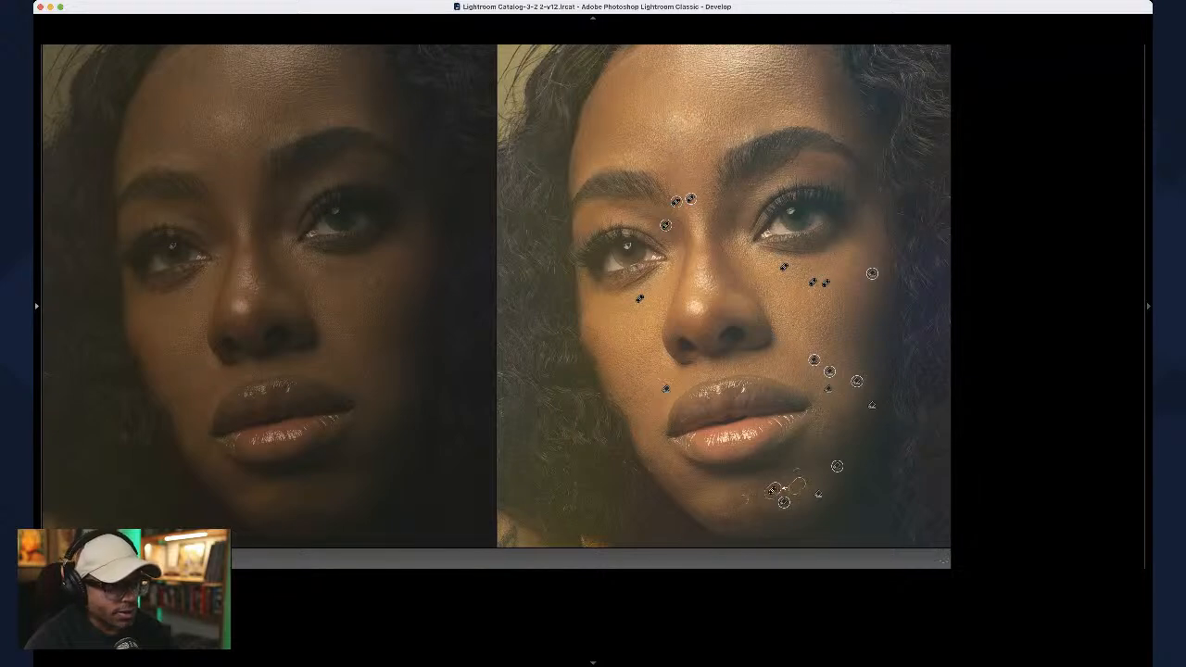
# Step: Heal the remaining spots on the chin, on the shaded cheek beside the nose, and above the lit-side mouth corner
pyautogui.click(752, 500)
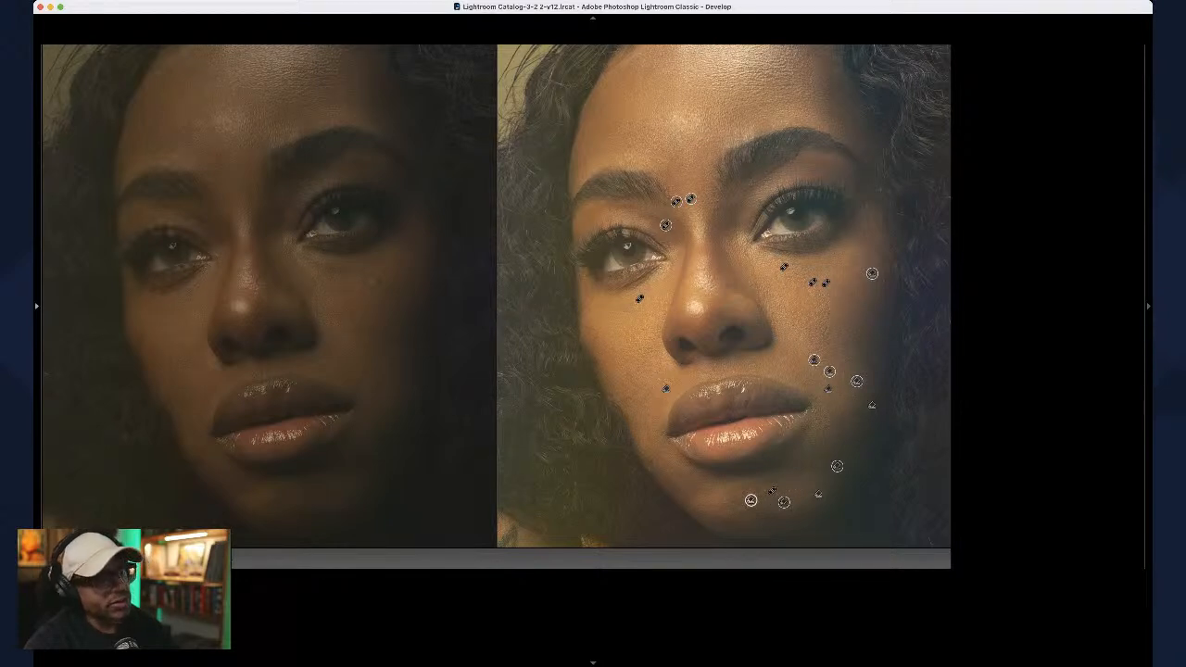
pyautogui.click(800, 338)
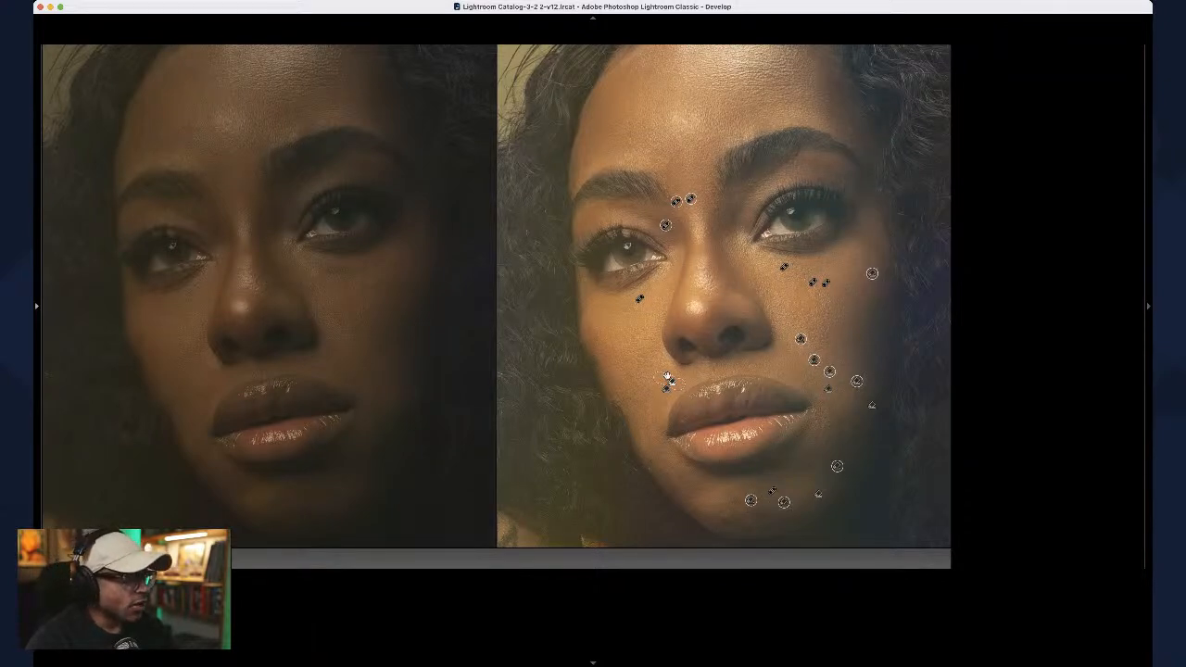
pyautogui.press('q')
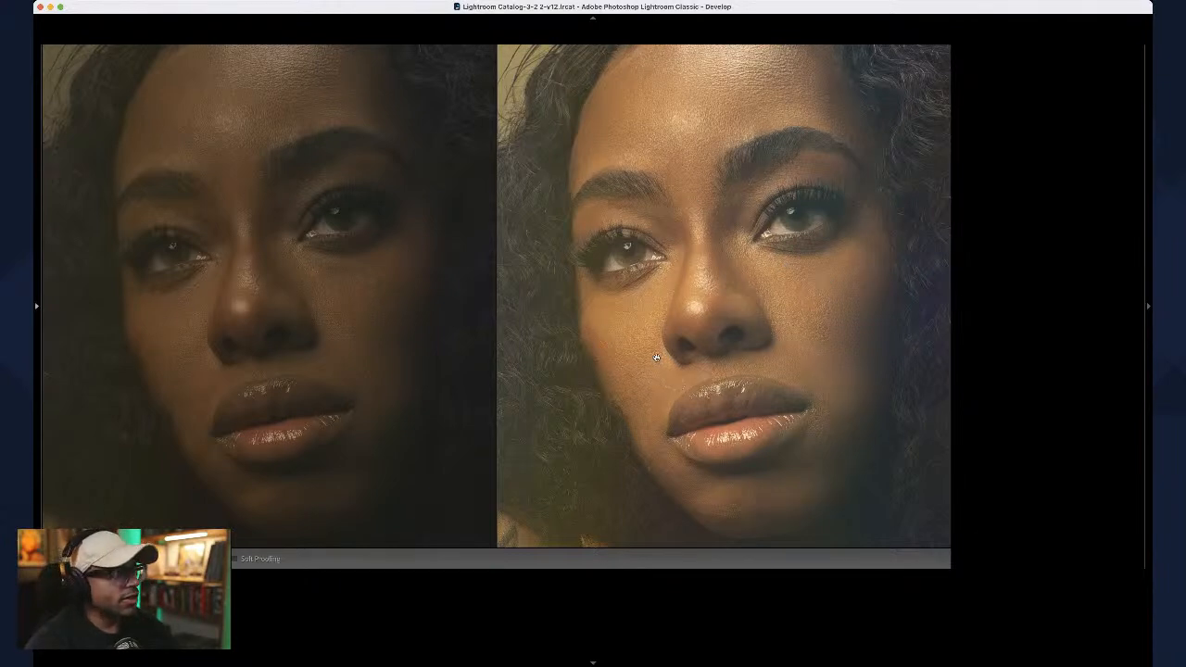
# Step: Check the whole portrait against the original, and heal the blemish above the eyebrow on the lit side
pyautogui.click(656, 357)
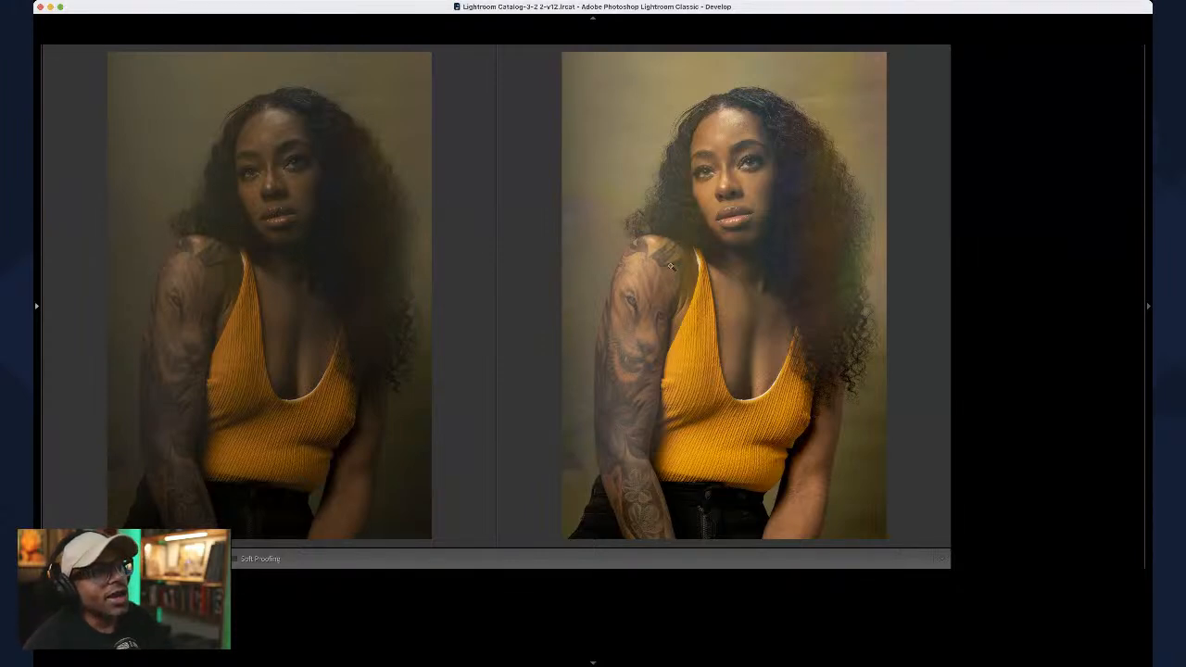
pyautogui.click(736, 187)
pyautogui.moveTo(736, 186); pyautogui.dragTo(708, 295)
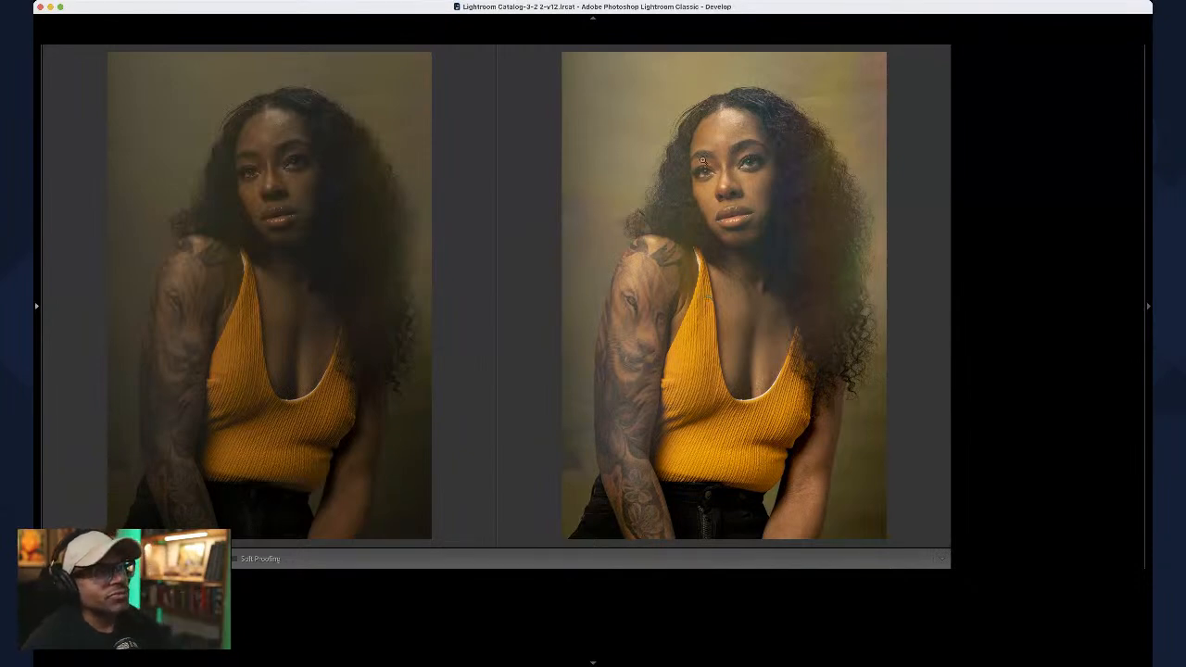
pyautogui.moveTo(703, 160); pyautogui.dragTo(733, 216)
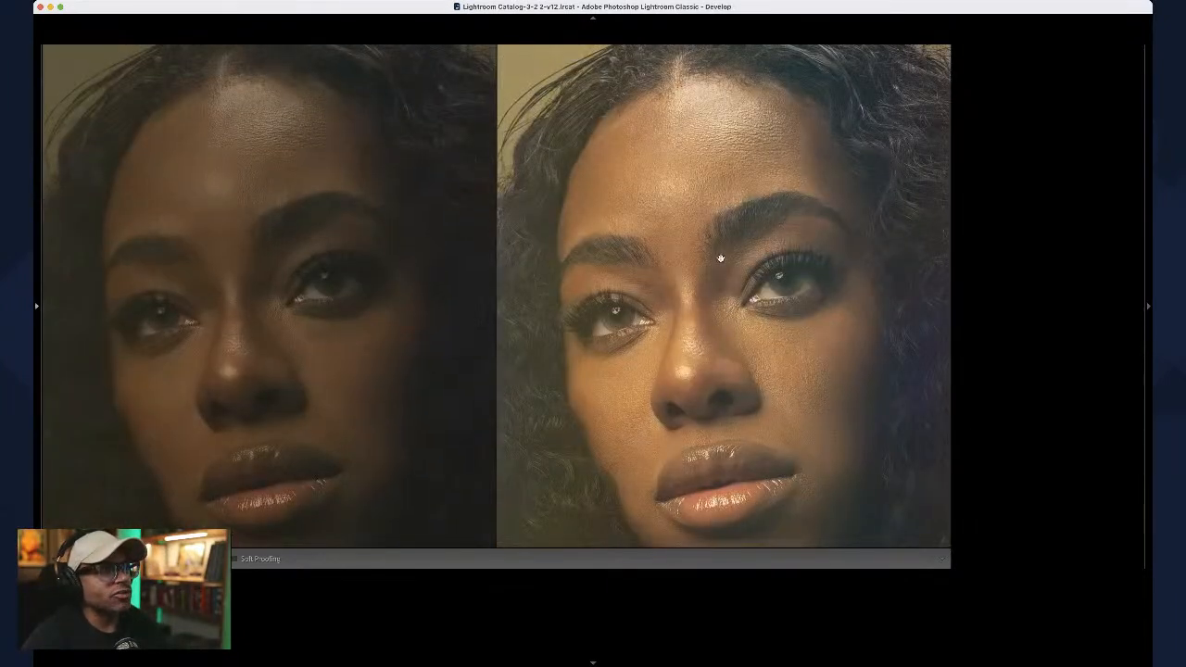
pyautogui.moveTo(724, 261); pyautogui.dragTo(714, 305)
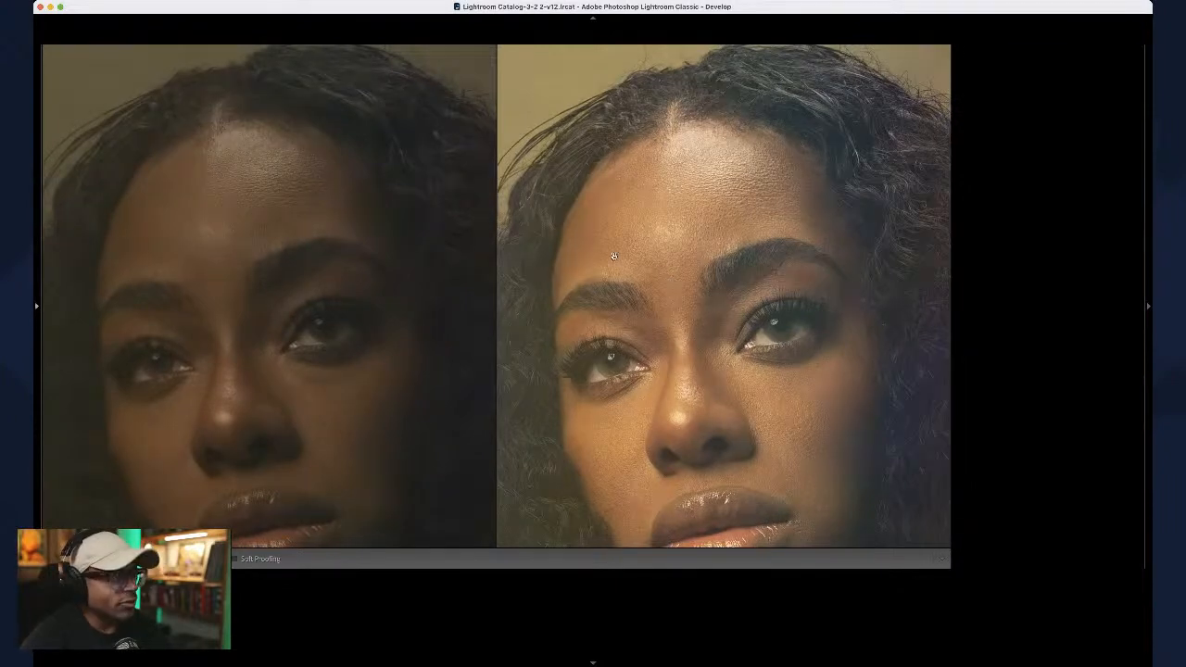
pyautogui.press('q')
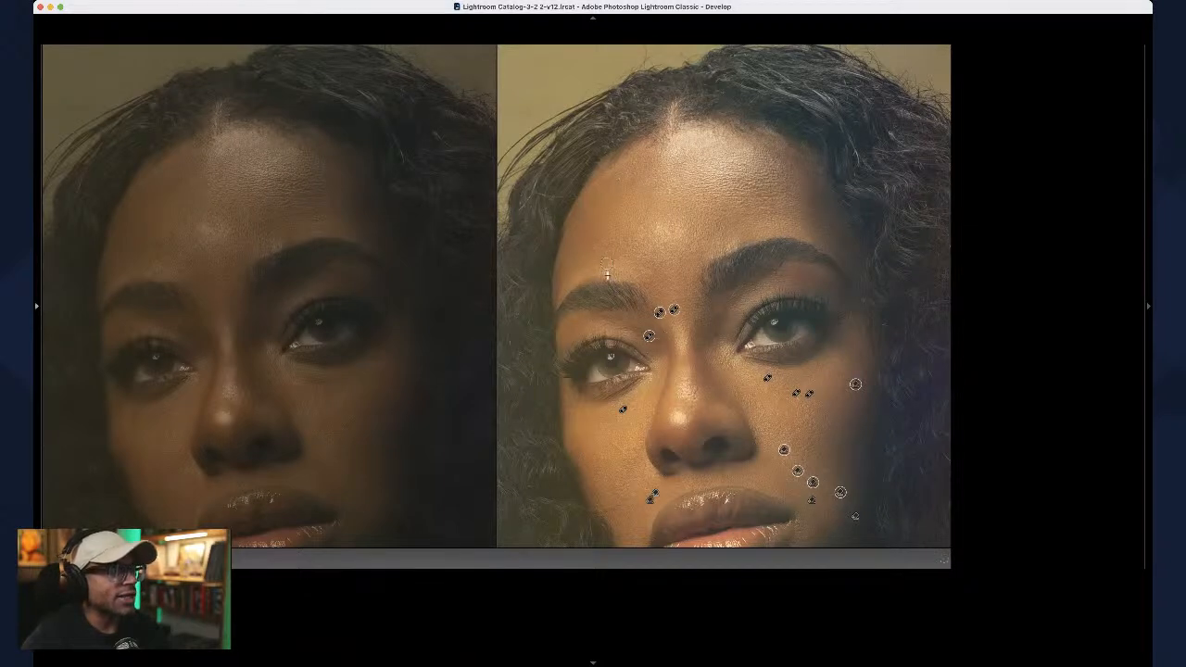
pyautogui.click(607, 270)
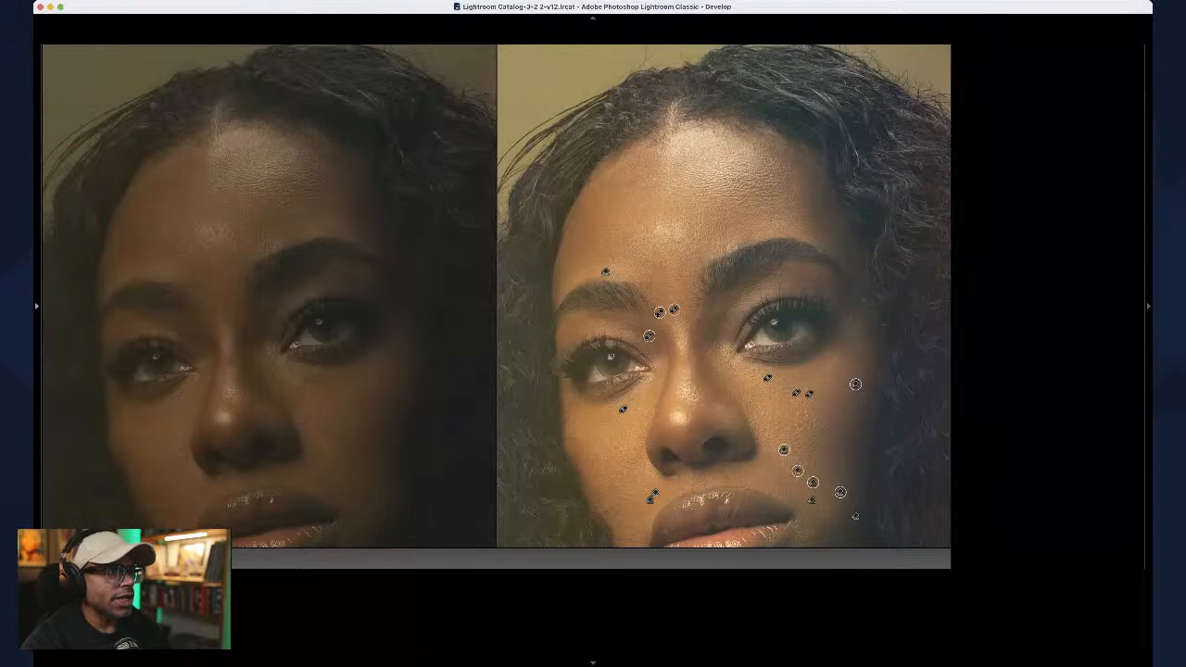
# Step: Heal the blemishes above the lit-side eyebrow, at the middle of the forehead, and on the upper forehead below the hairline
pyautogui.click(627, 244)
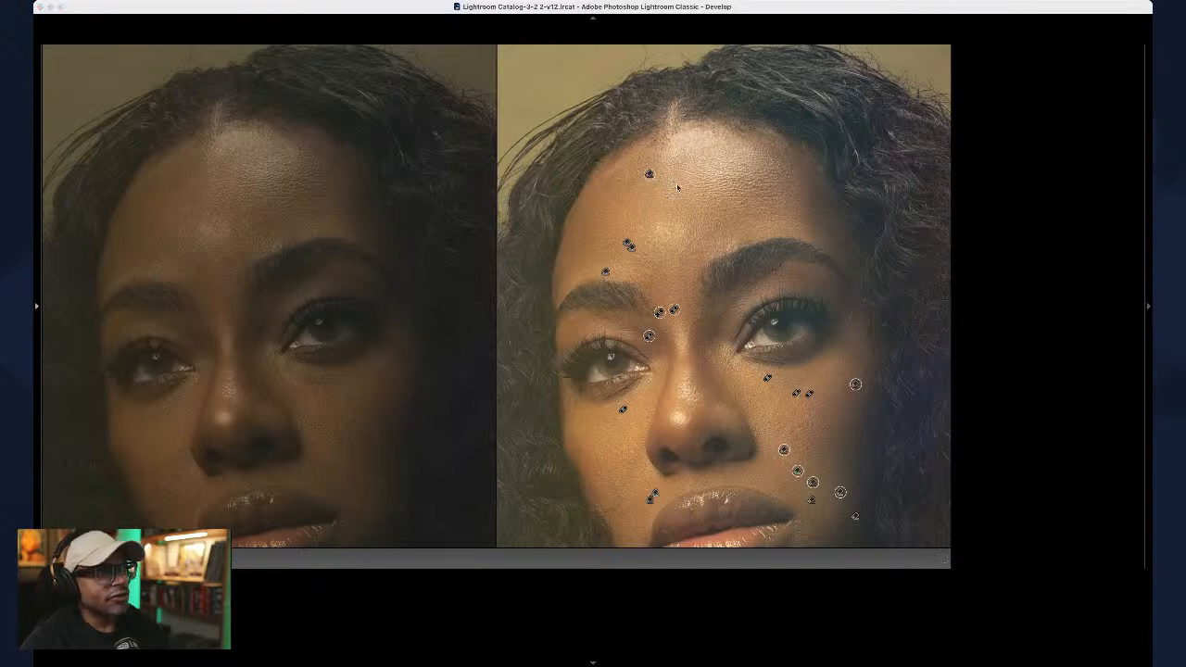
pyautogui.click(671, 182)
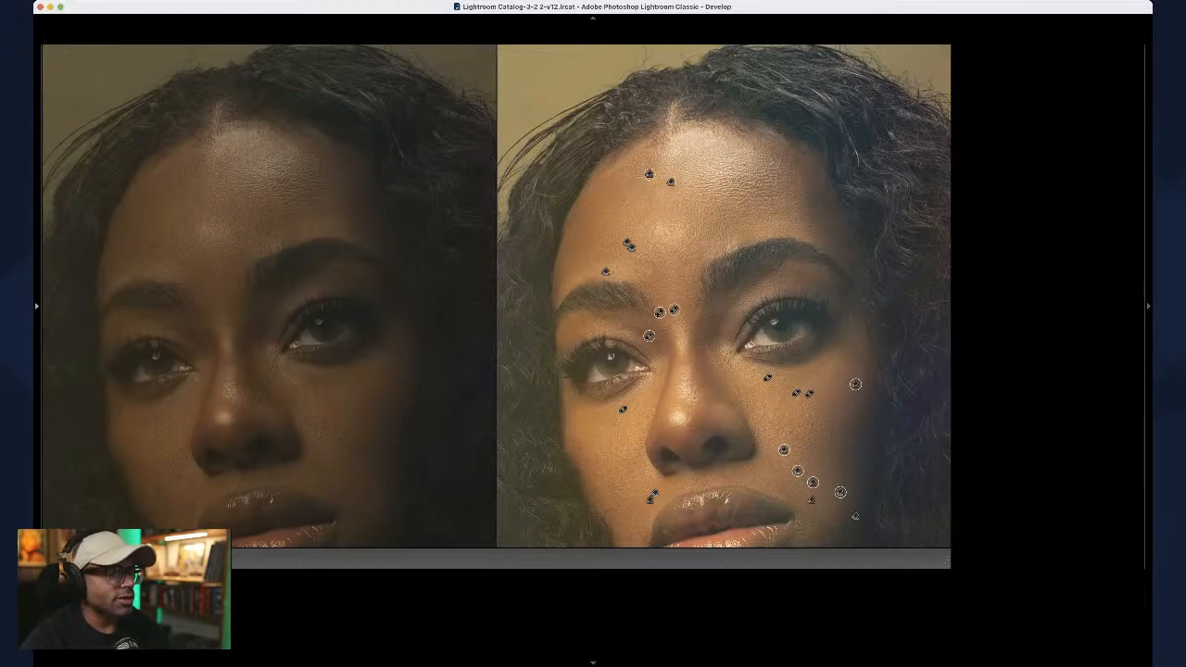
pyautogui.click(633, 183)
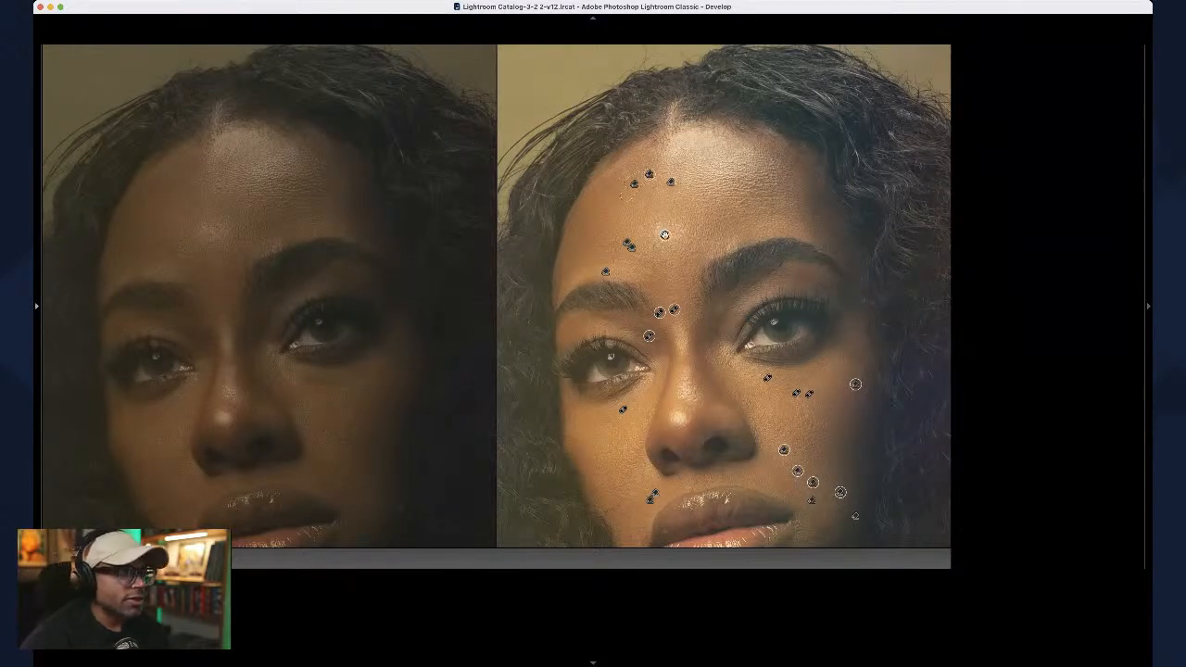
pyautogui.click(665, 235)
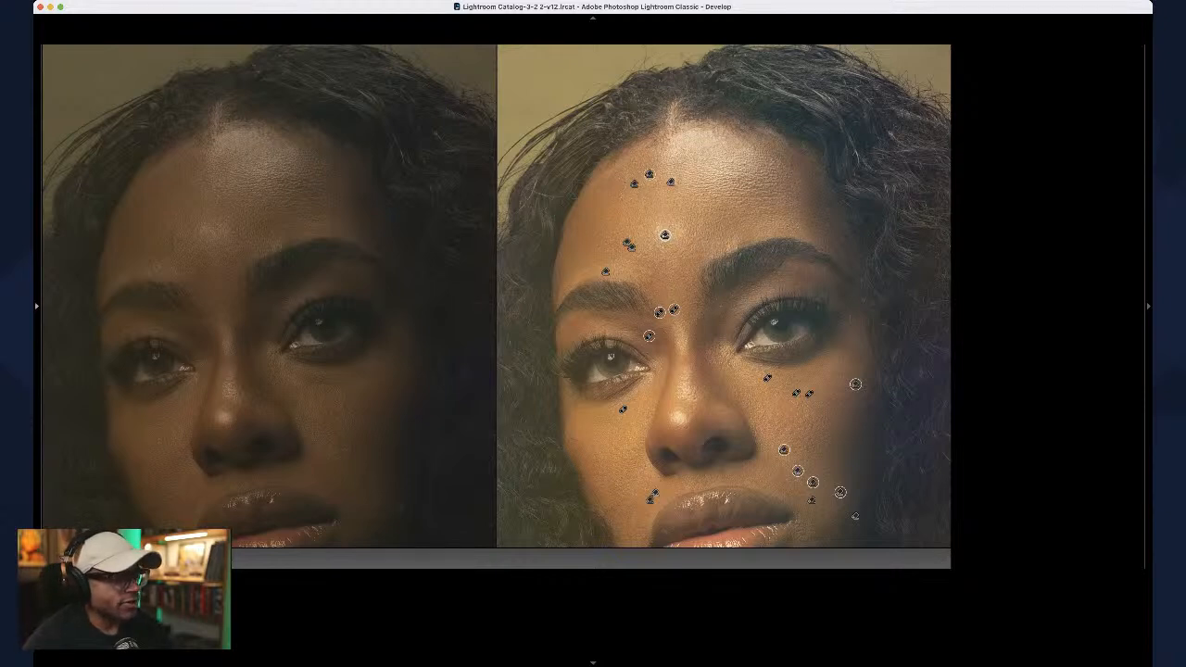
pyautogui.press('q')
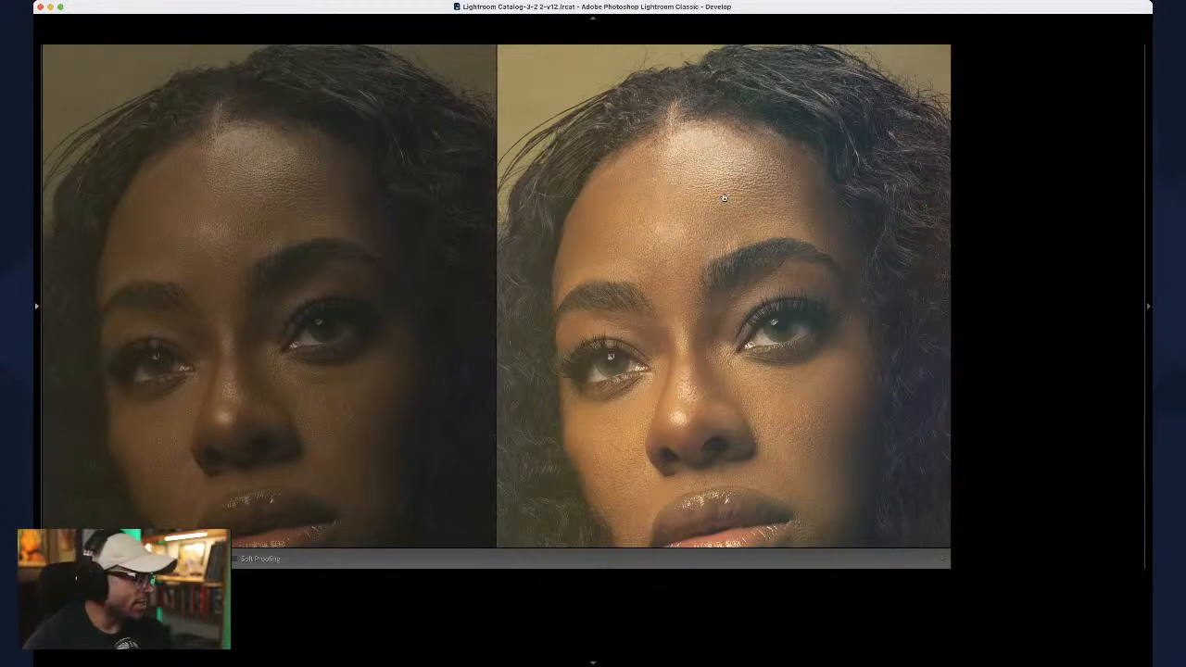
# Step: Rework the healed spot on the upper forehead nearest the centre parting, checking the surrounding skin with the heal pins hidden
pyautogui.press('q')
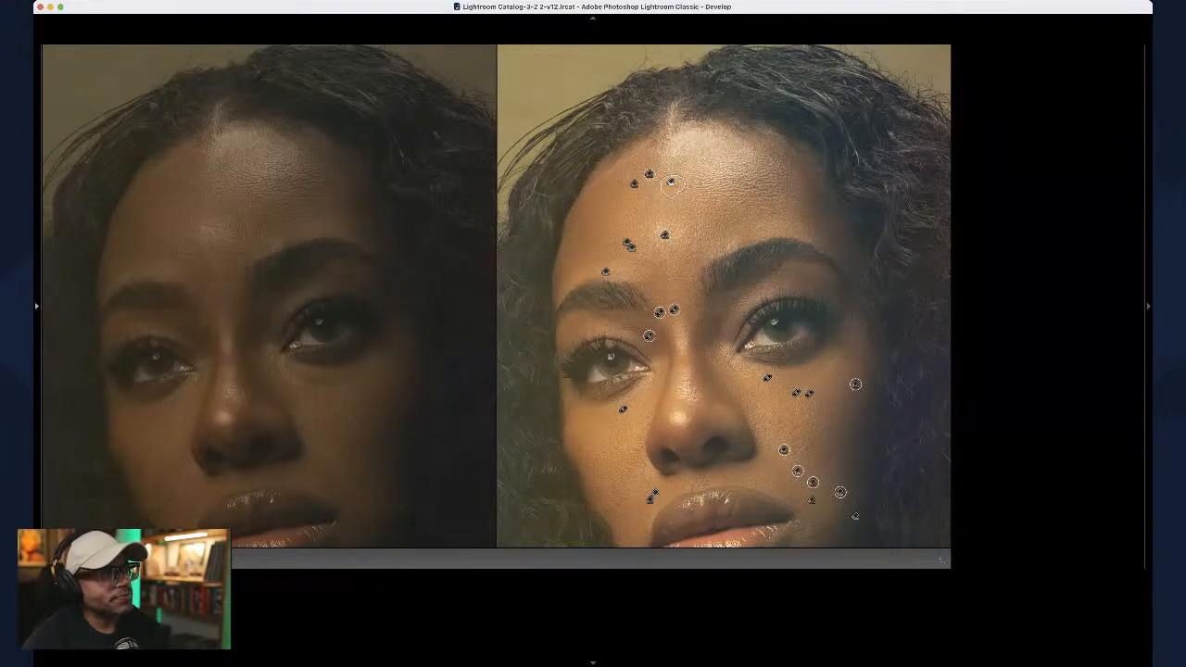
pyautogui.click(671, 184)
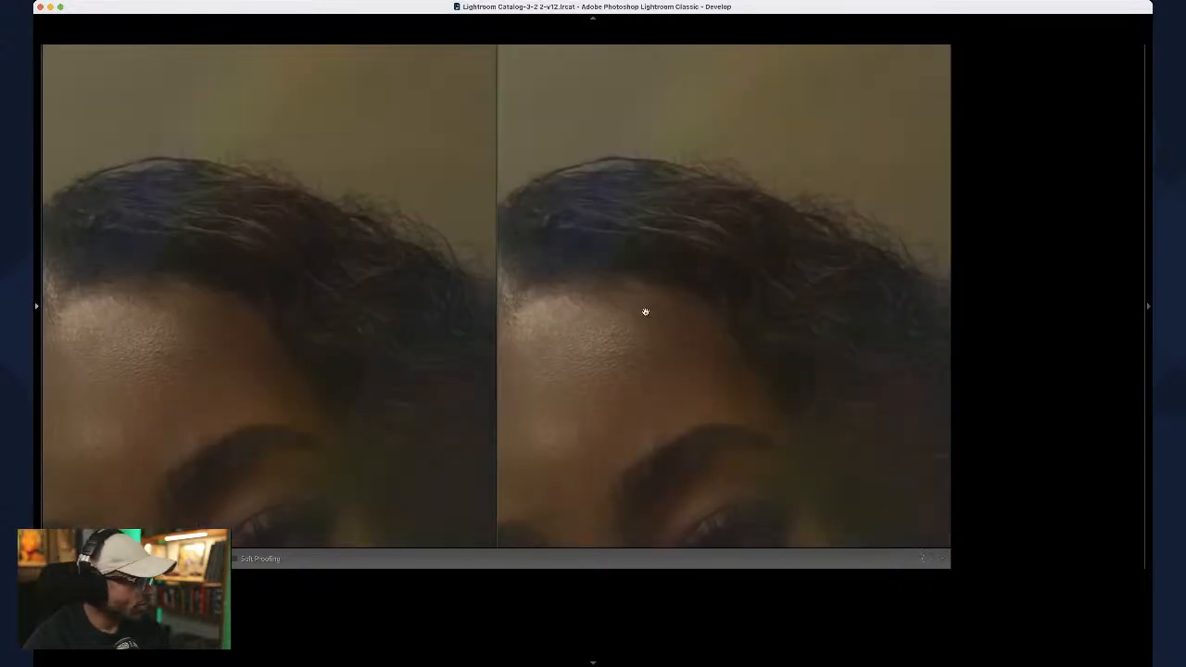
pyautogui.click(646, 311)
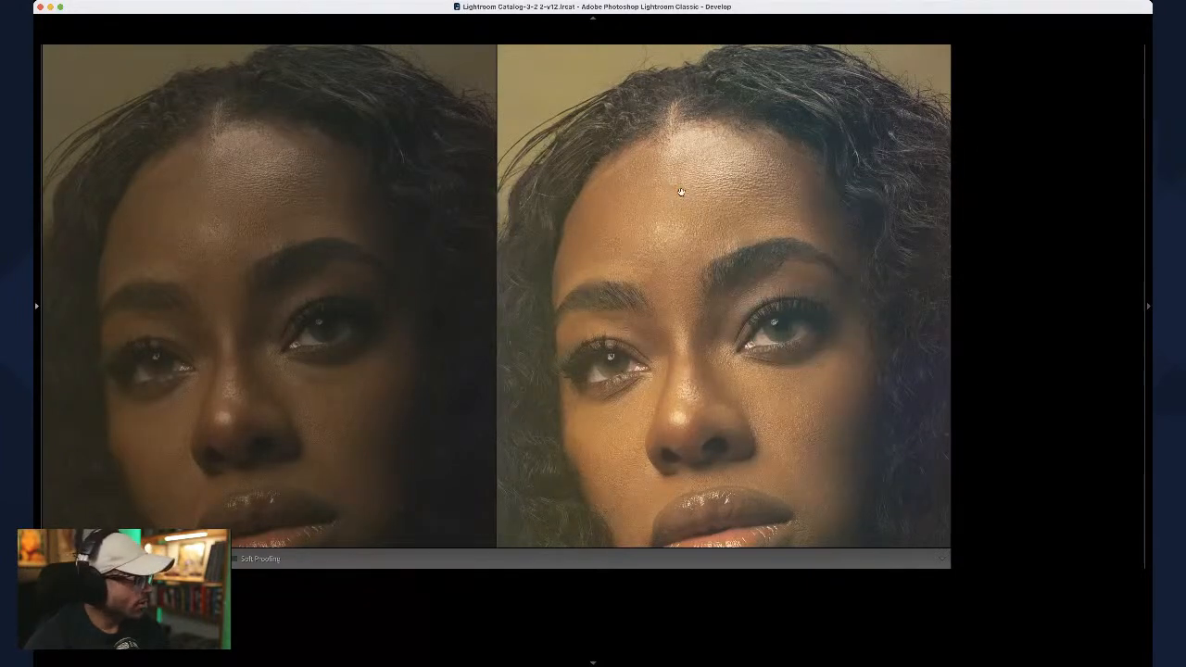
pyautogui.press('q')
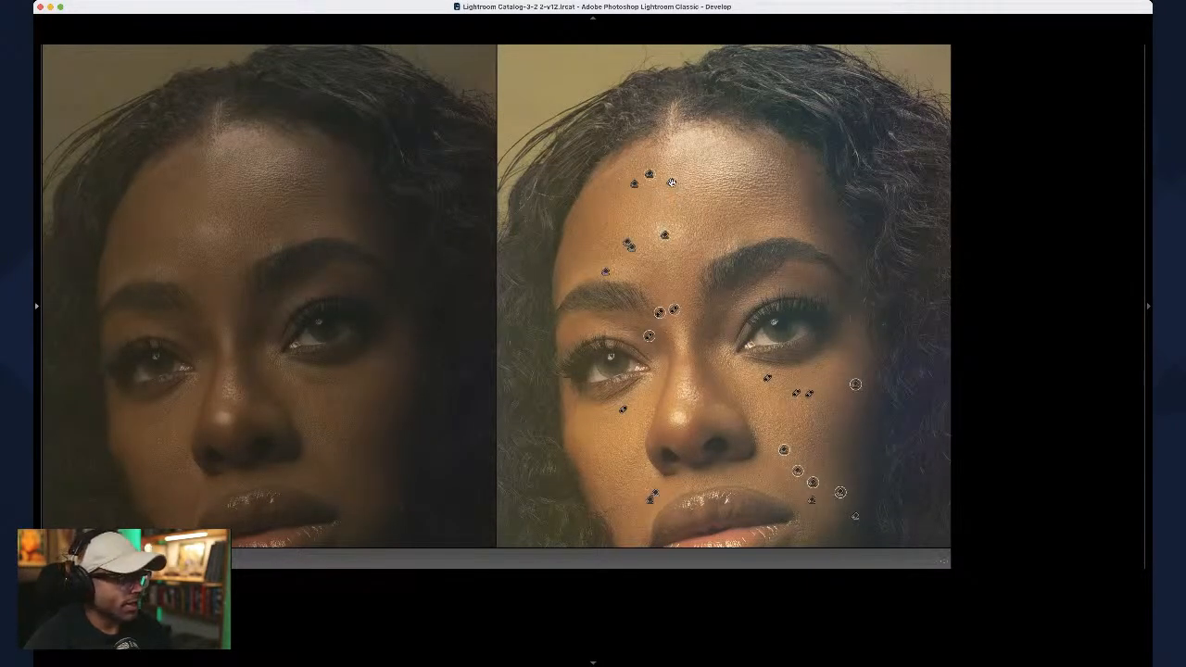
pyautogui.click(672, 182)
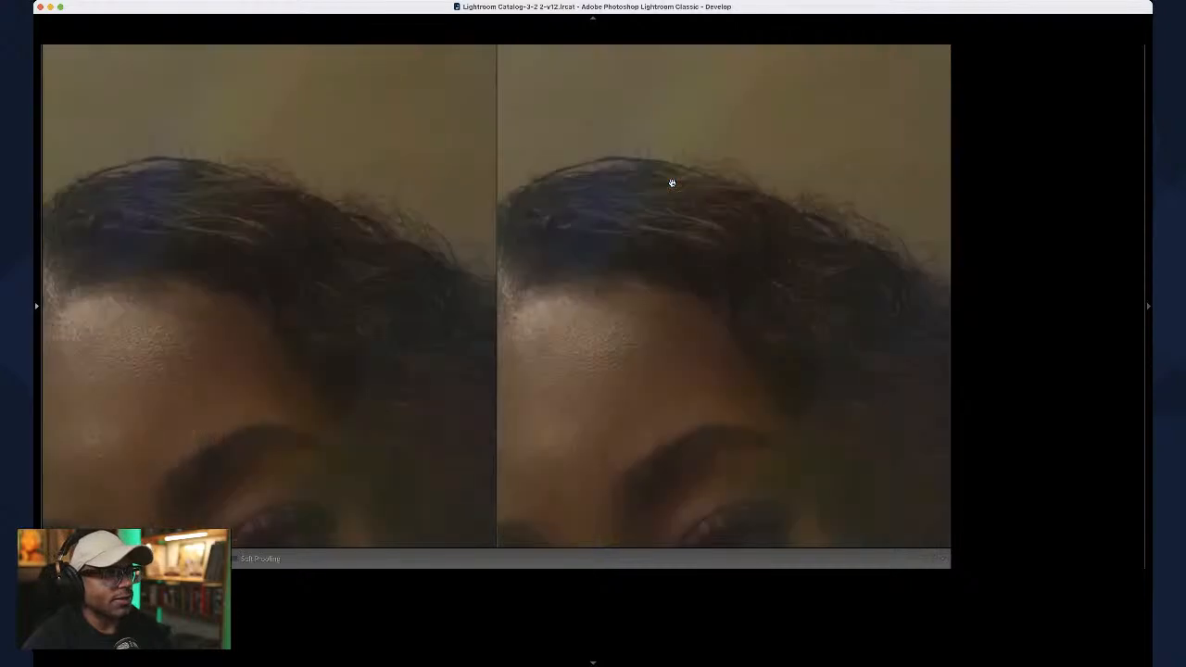
pyautogui.click(660, 225)
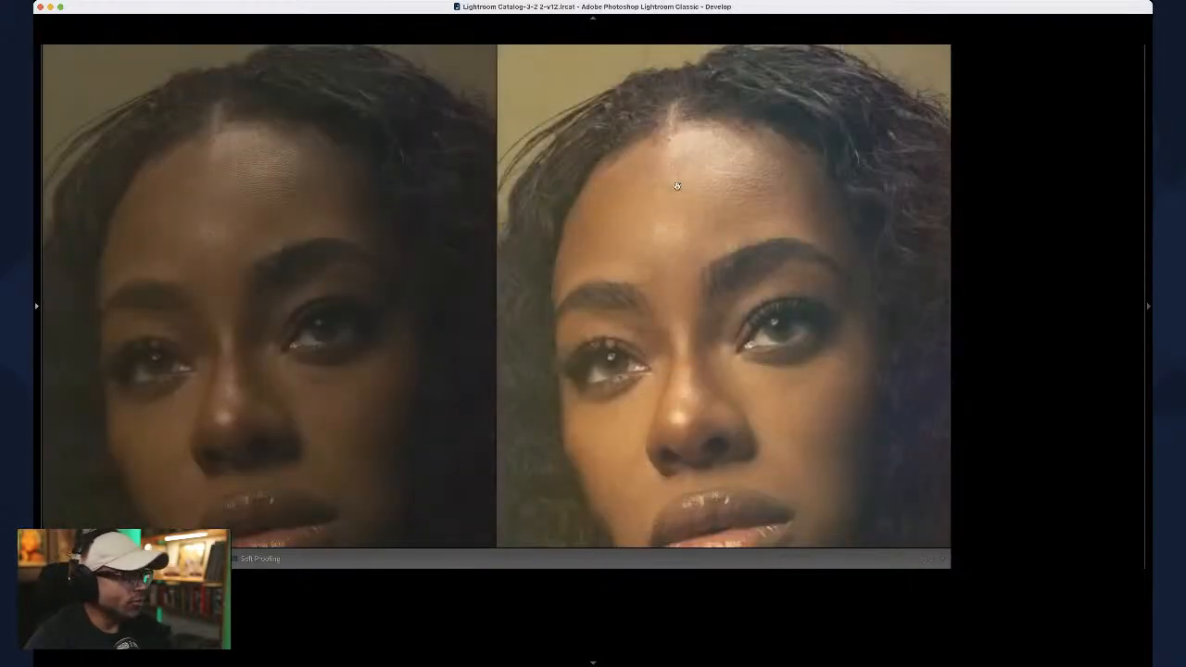
pyautogui.press('q')
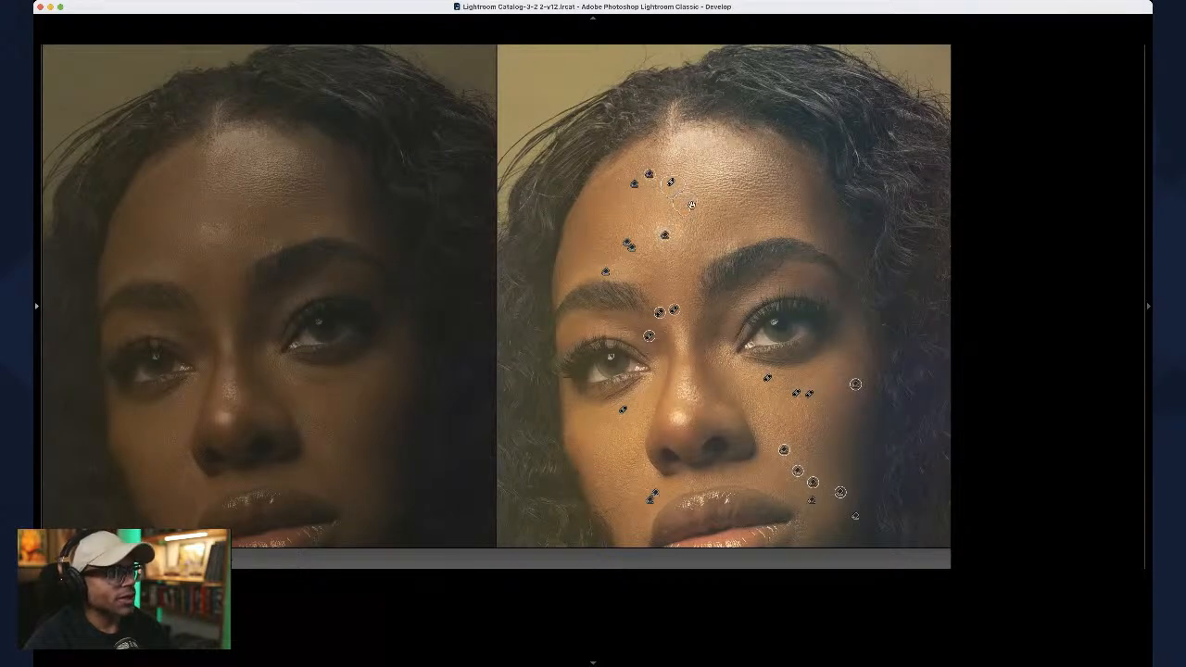
pyautogui.press('q')
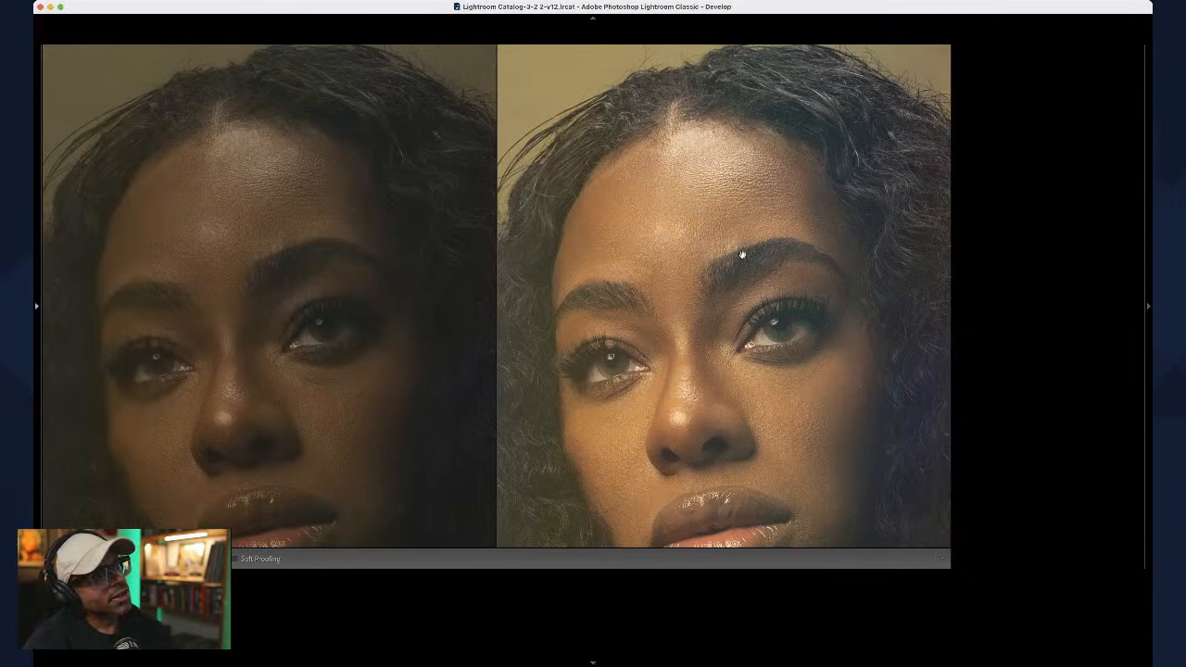
# Step: Compare the face with the original and try healing the textured highlight on the upper forehead, requesting a new sample source
pyautogui.moveTo(708, 283); pyautogui.dragTo(720, 313)
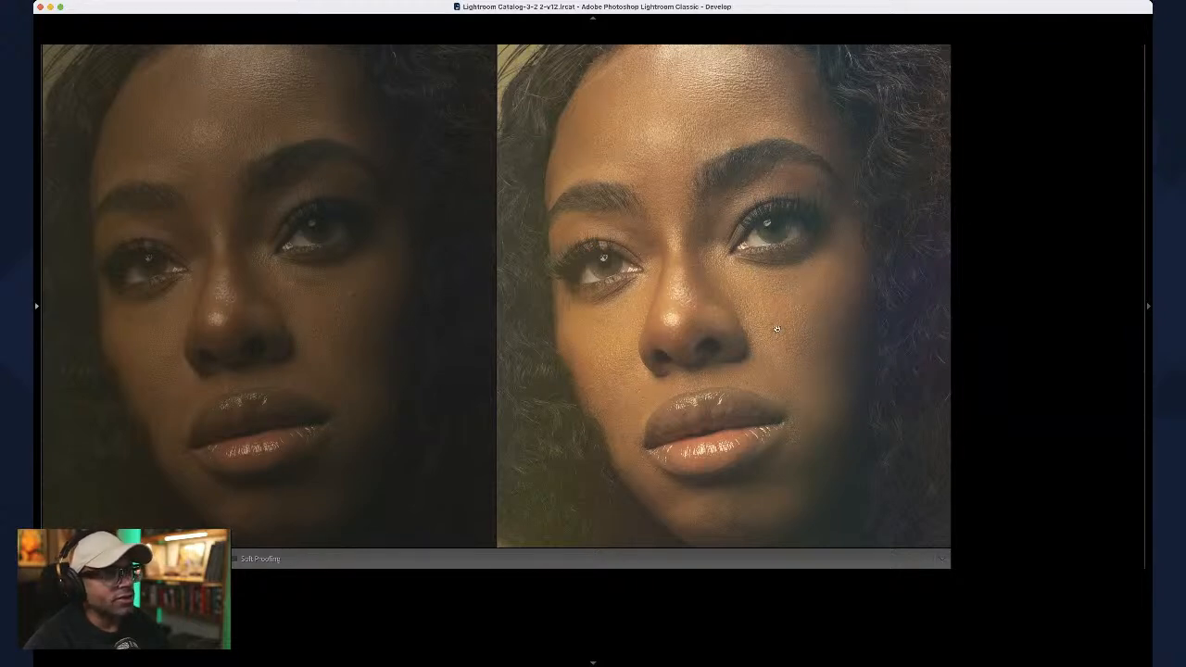
pyautogui.click(661, 240)
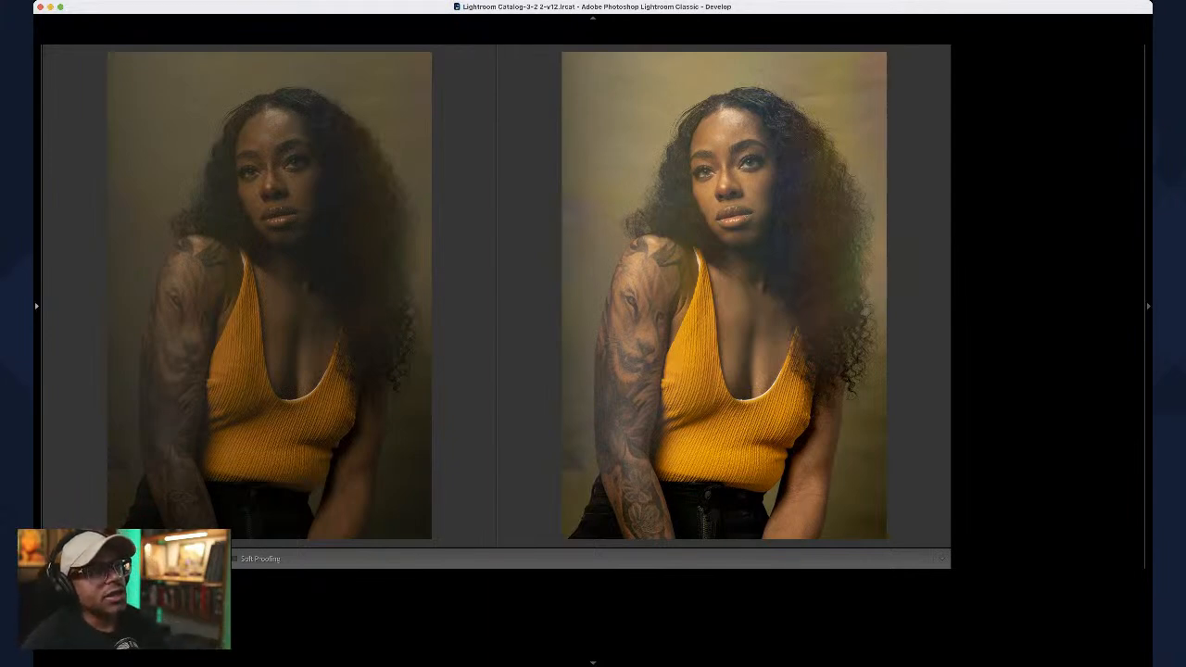
pyautogui.click(747, 144)
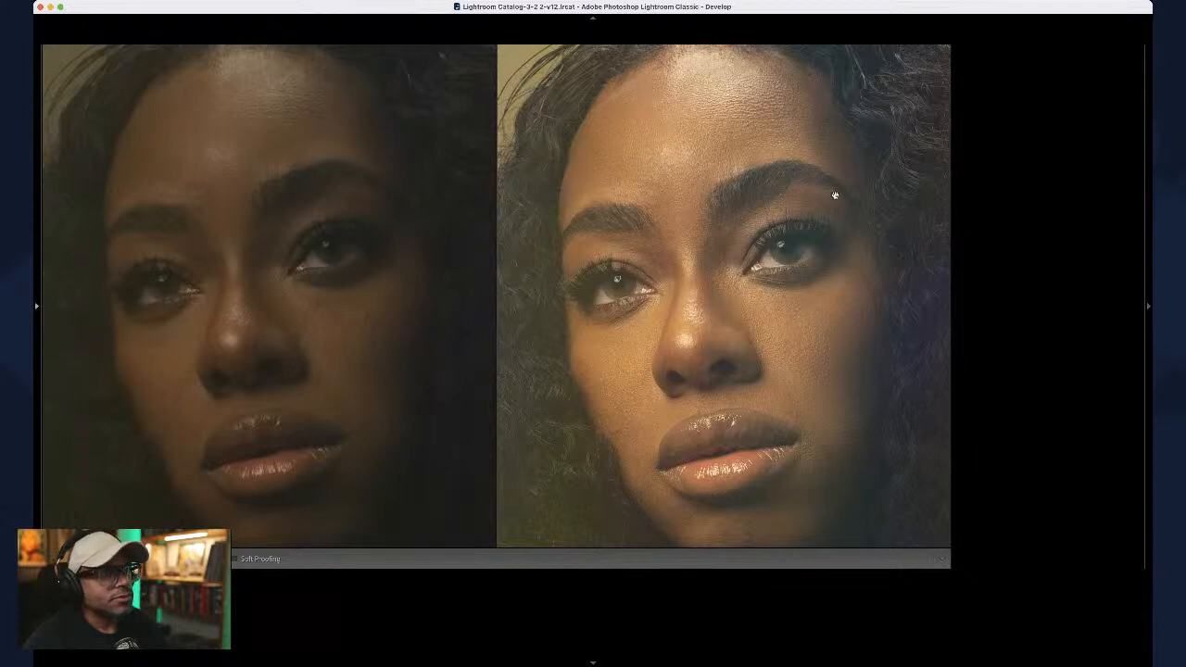
pyautogui.scroll(2, 716, 159)
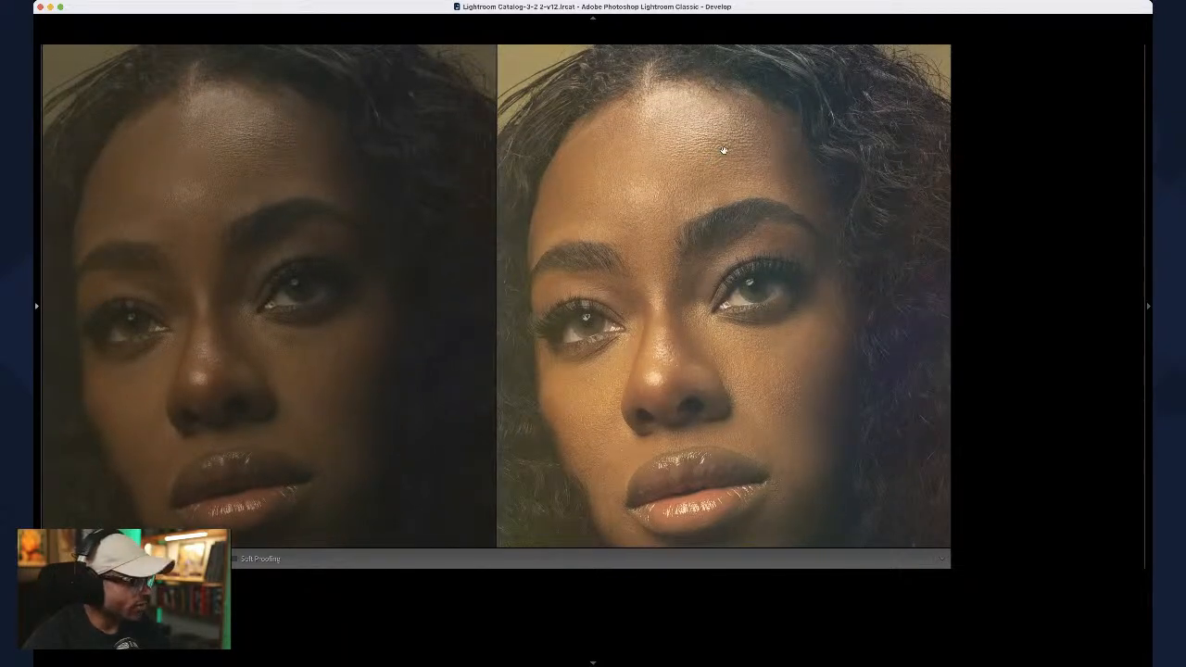
pyautogui.press('q')
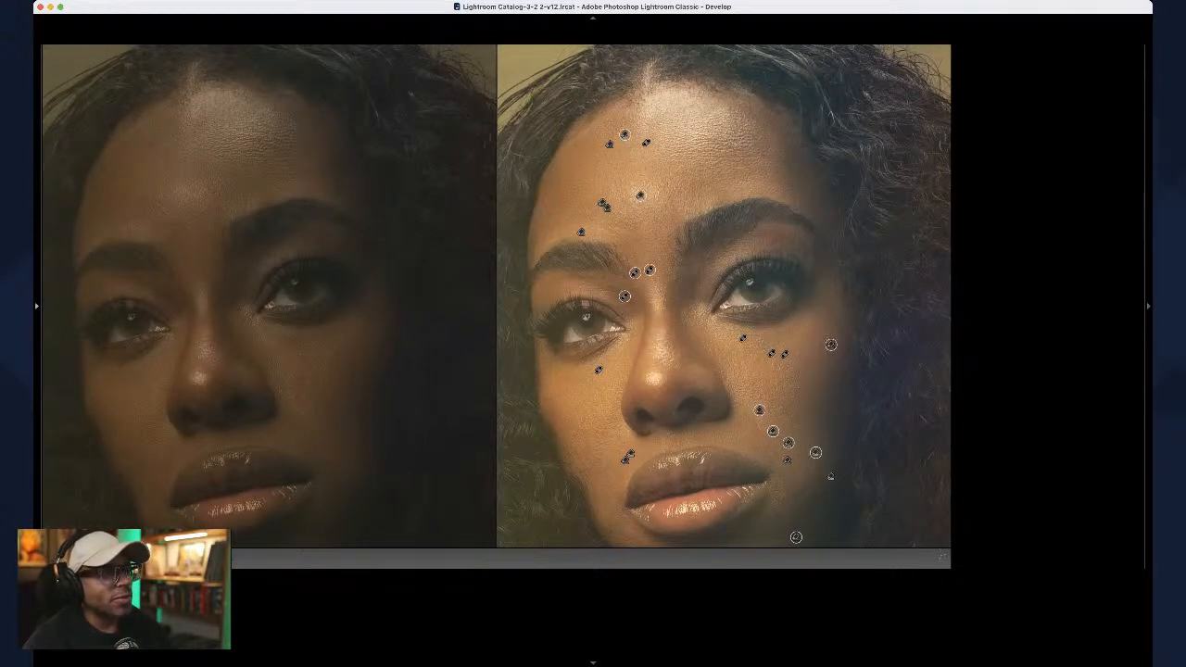
pyautogui.click(702, 132)
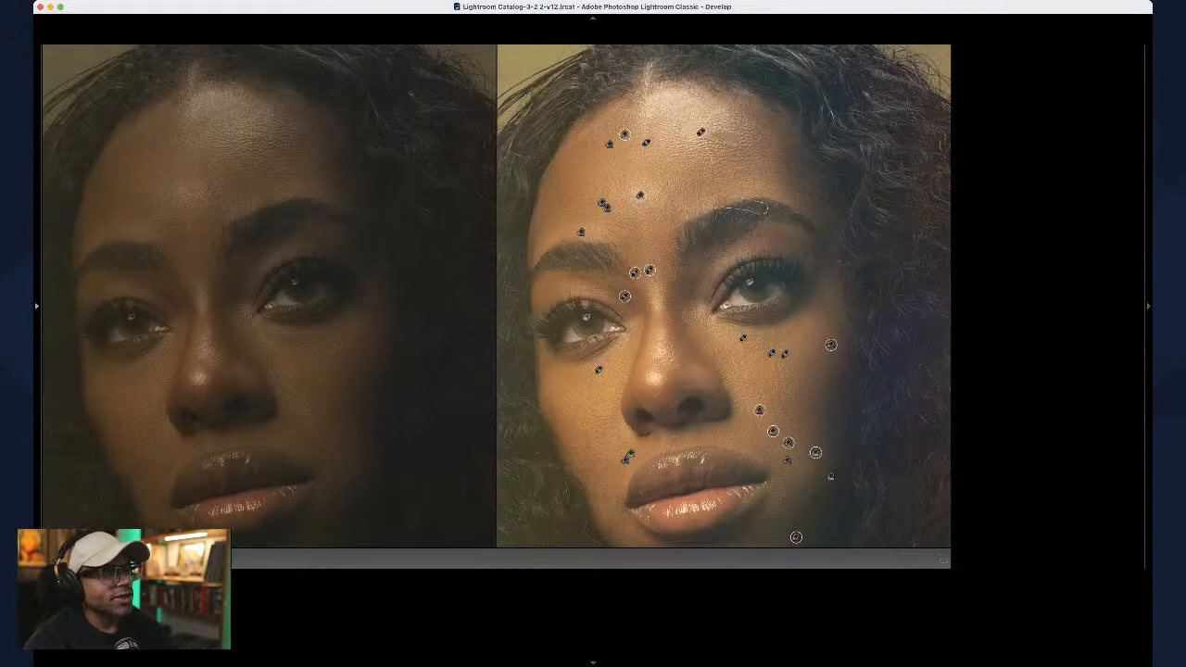
pyautogui.click(706, 146)
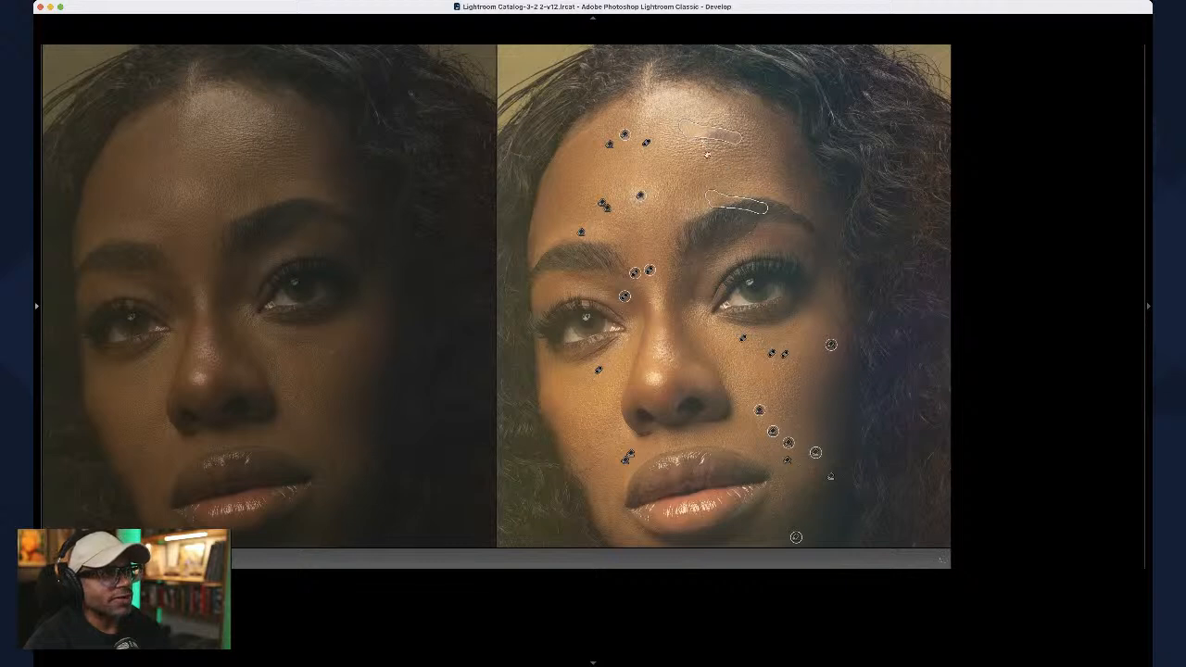
pyautogui.press('/')
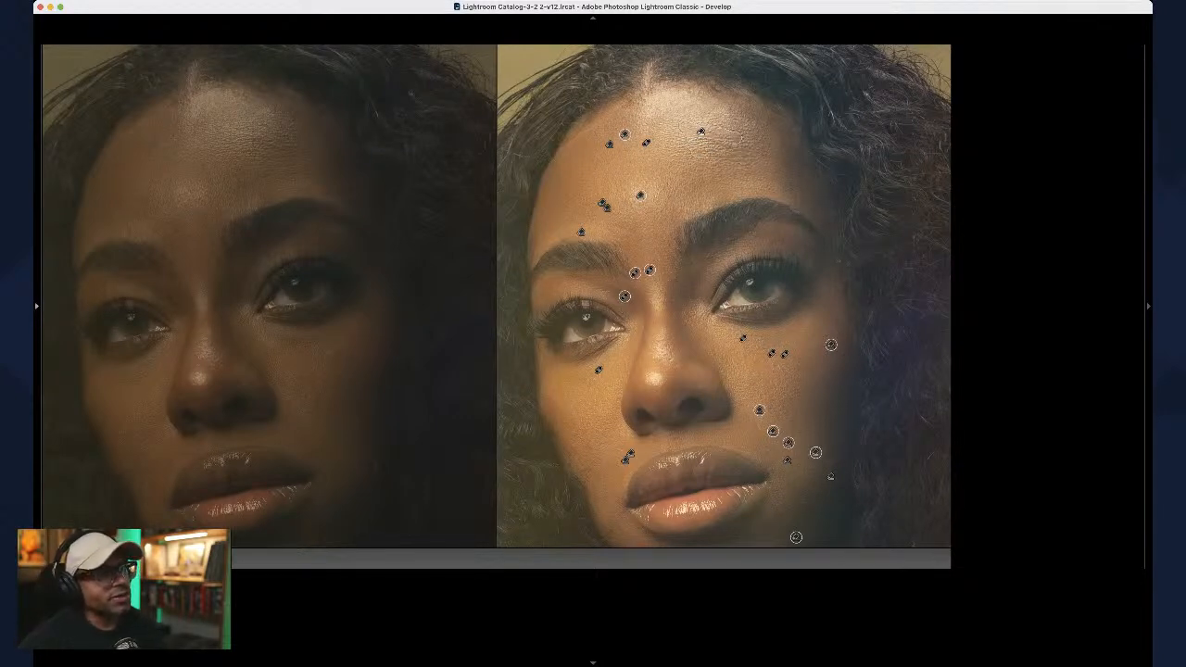
pyautogui.press('q')
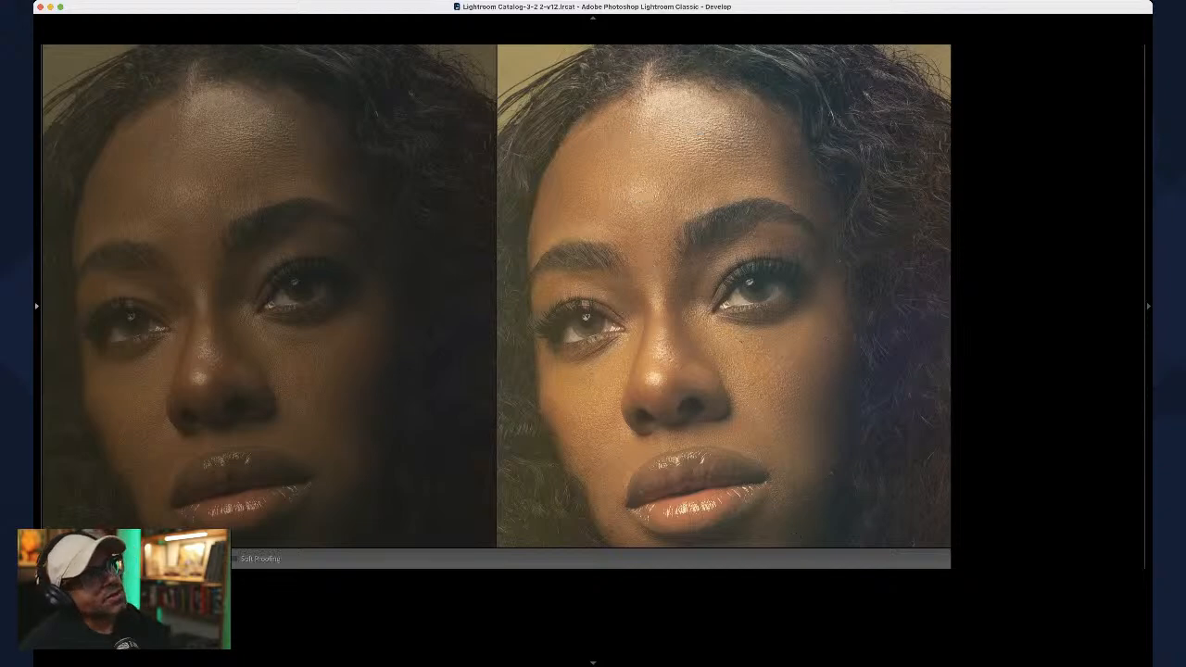
# Step: Check the whole portrait and the face close up against the original, and delete the heal on the forehead highlight
pyautogui.click(739, 175)
pyautogui.click(738, 175)
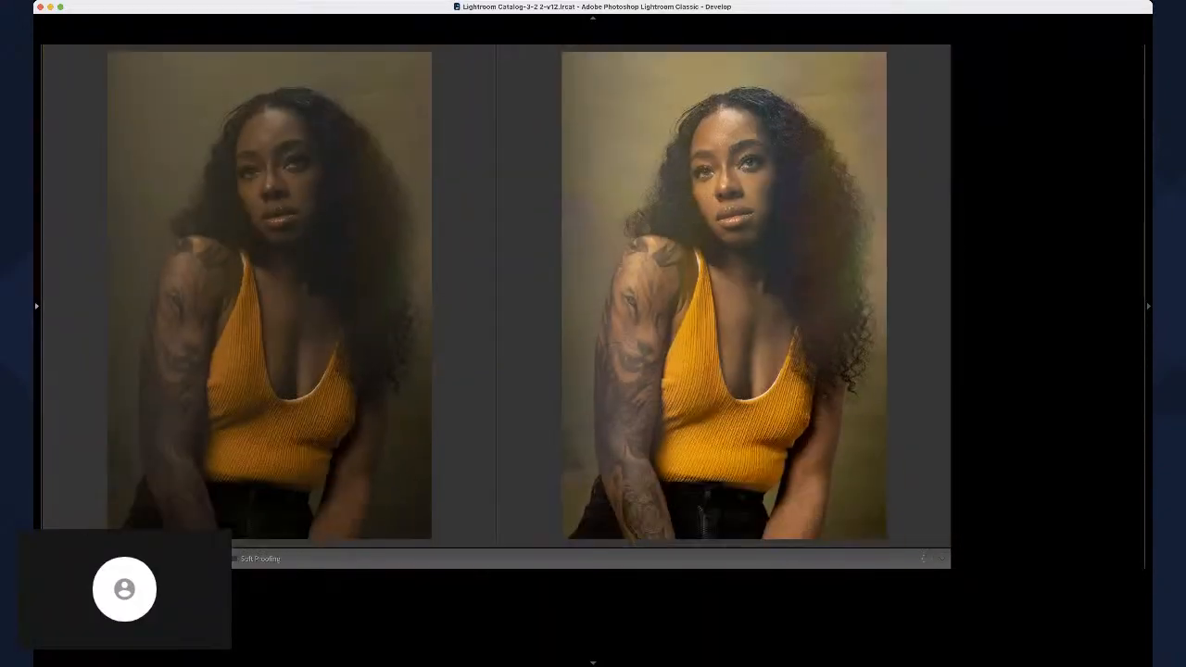
pyautogui.click(738, 141)
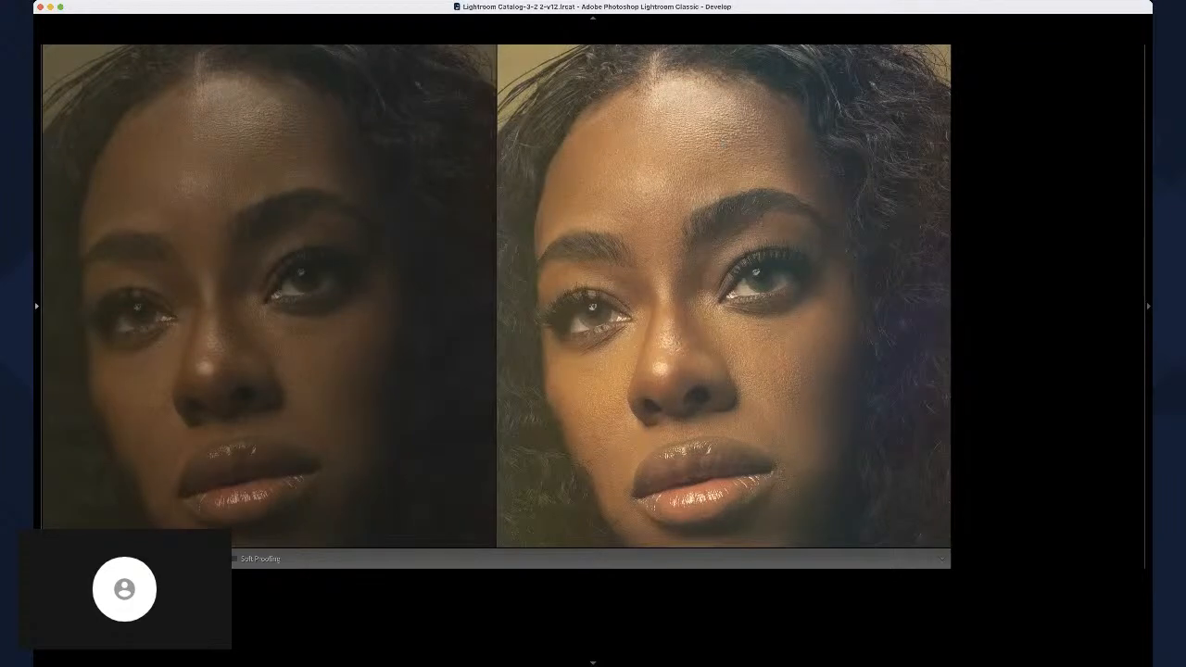
pyautogui.press('q')
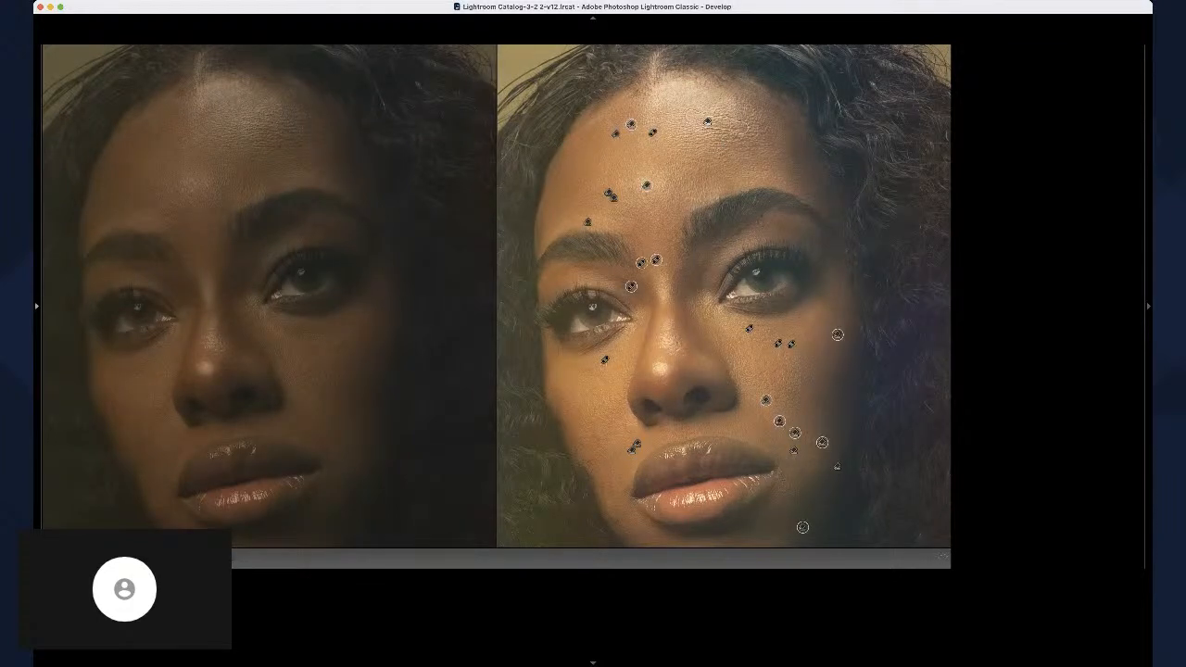
pyautogui.press('Right')
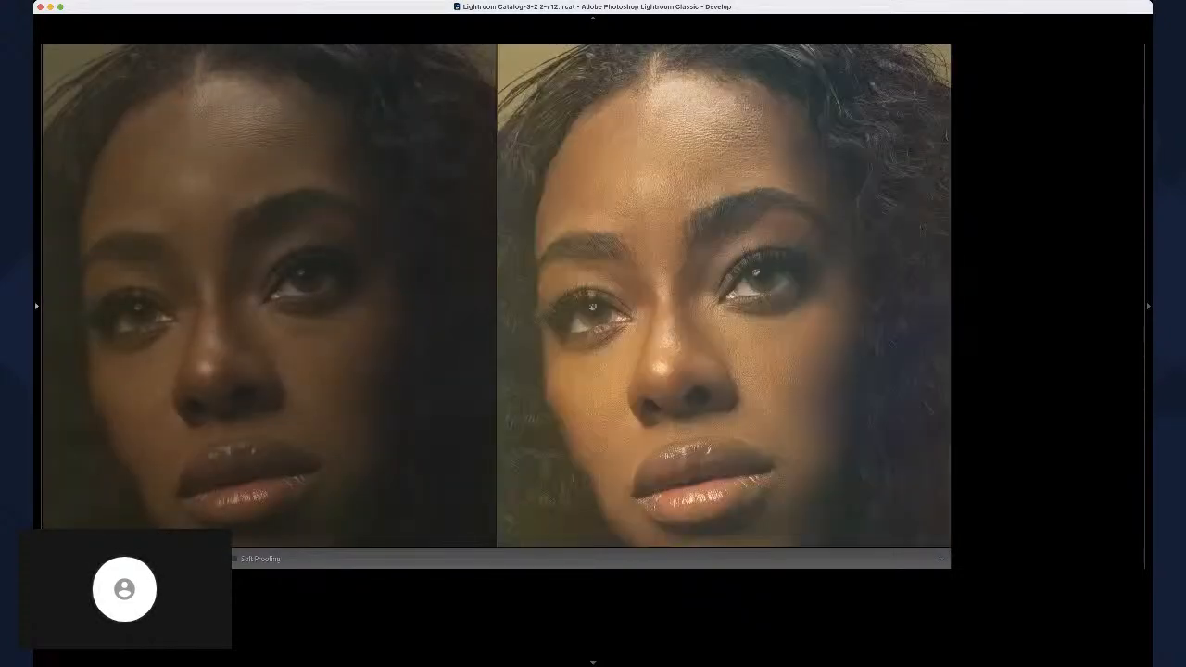
pyautogui.press('q')
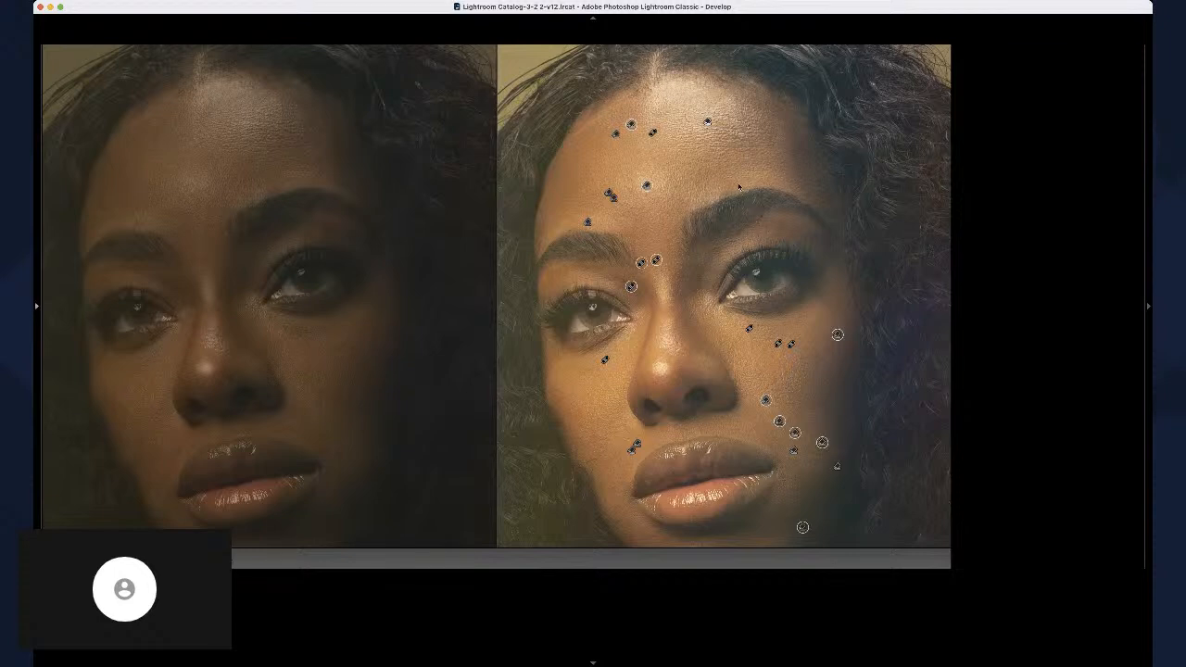
pyautogui.press('Delete')
# Step: Try healing the textured lines in the forehead highlight with a brushed stroke, moving its sample source to the skin just beneath
pyautogui.click(710, 125)
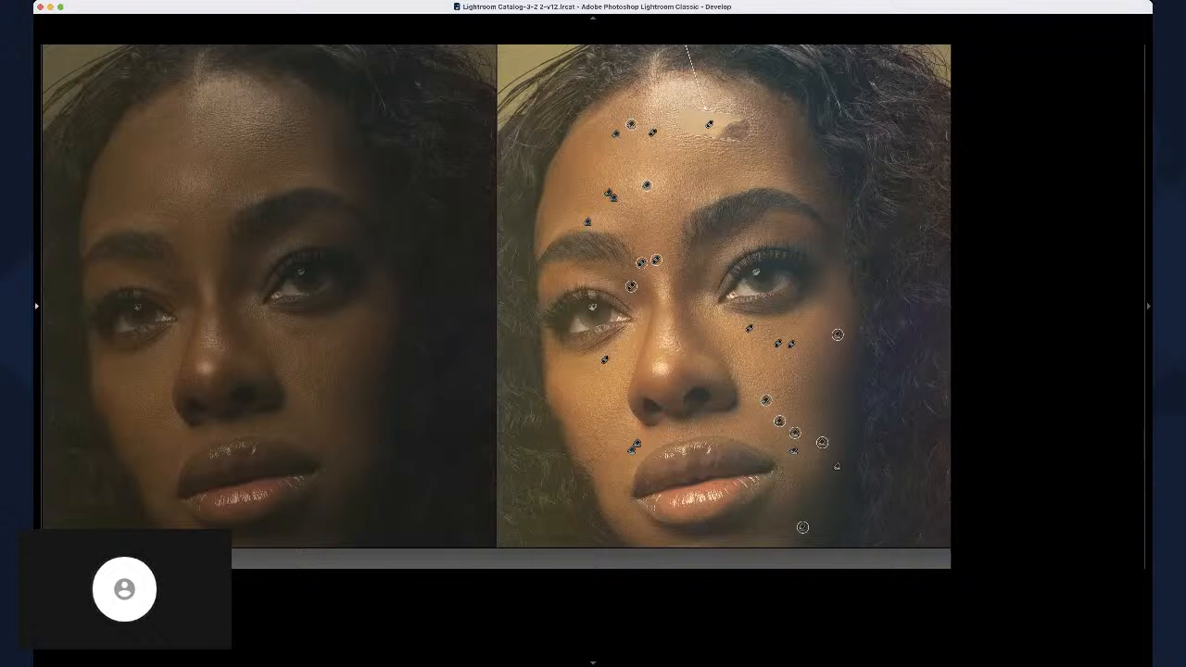
pyautogui.scroll(5, 498, 170)
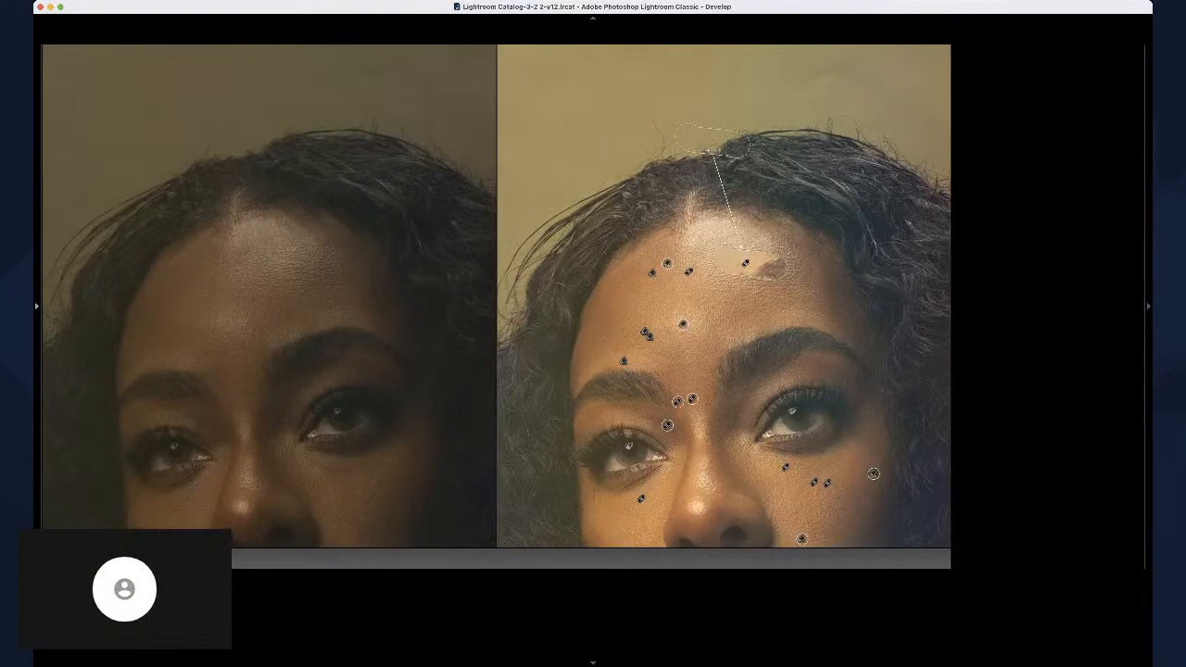
pyautogui.click(723, 228)
pyautogui.moveTo(747, 287); pyautogui.dragTo(747, 295)
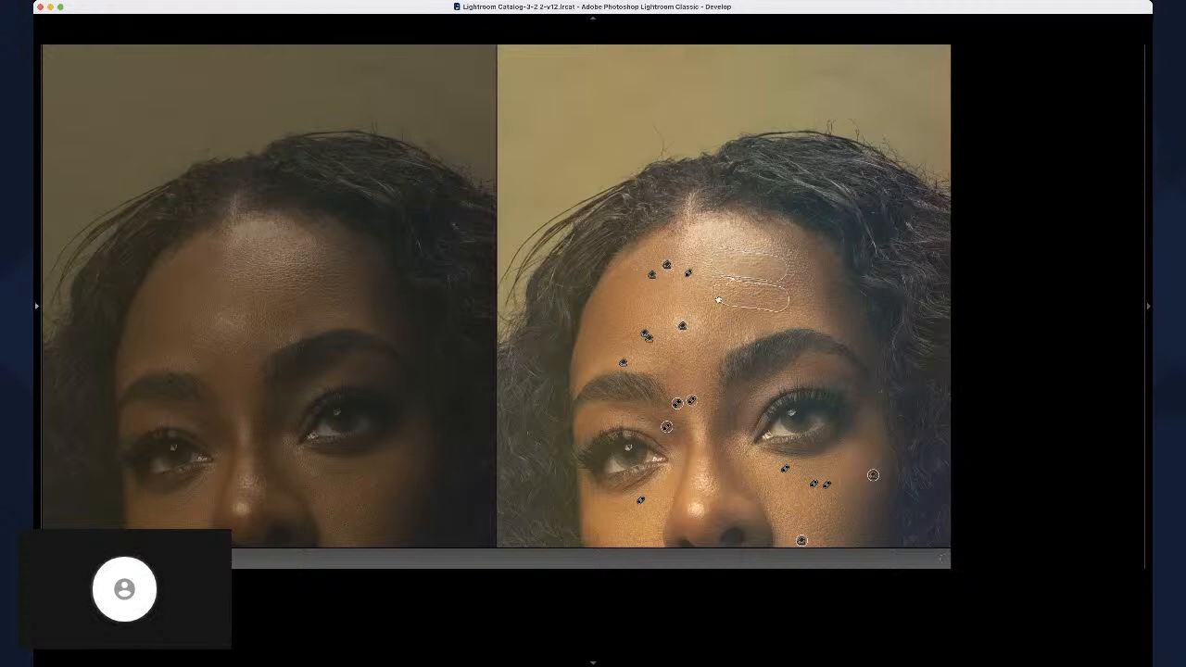
pyautogui.moveTo(723, 299); pyautogui.dragTo(720, 296)
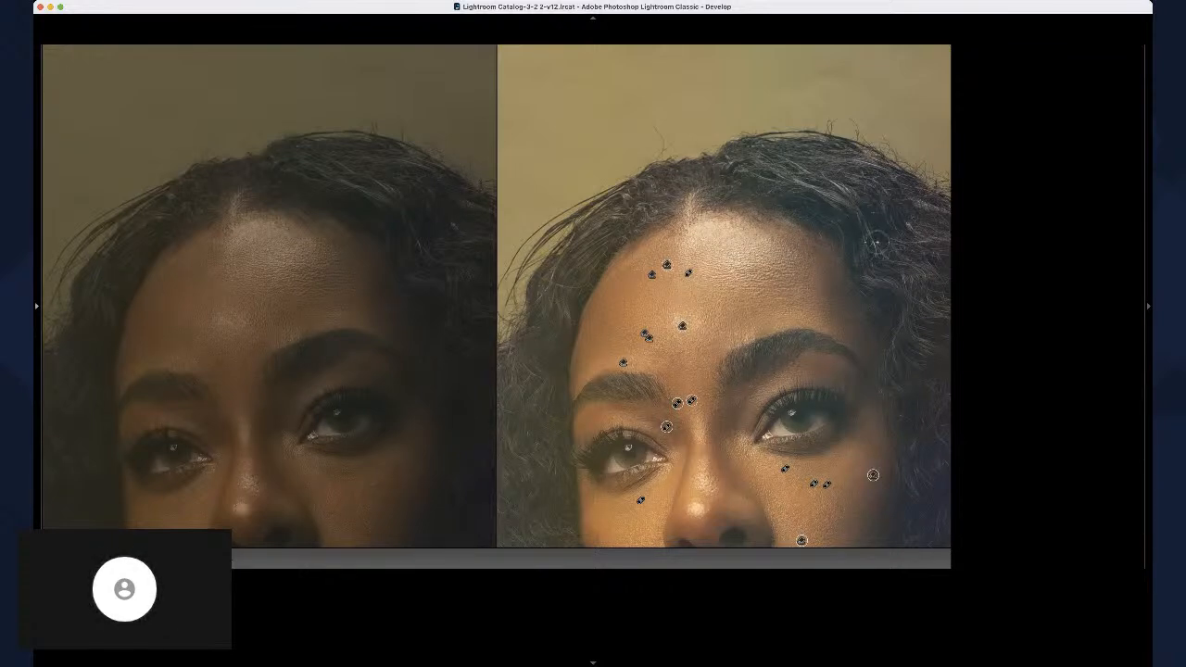
pyautogui.press('q')
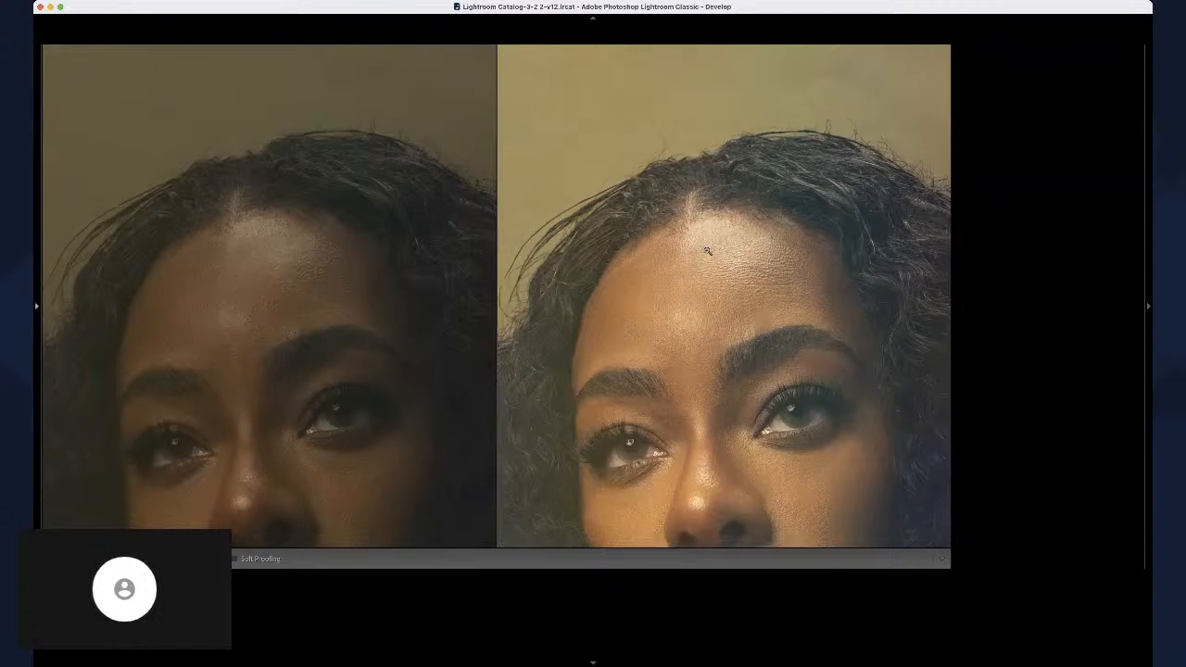
# Step: Heal the blemishes on the upper chest beside the yellow top's strap and on the opposite, shaded side of the chest
pyautogui.click(718, 258)
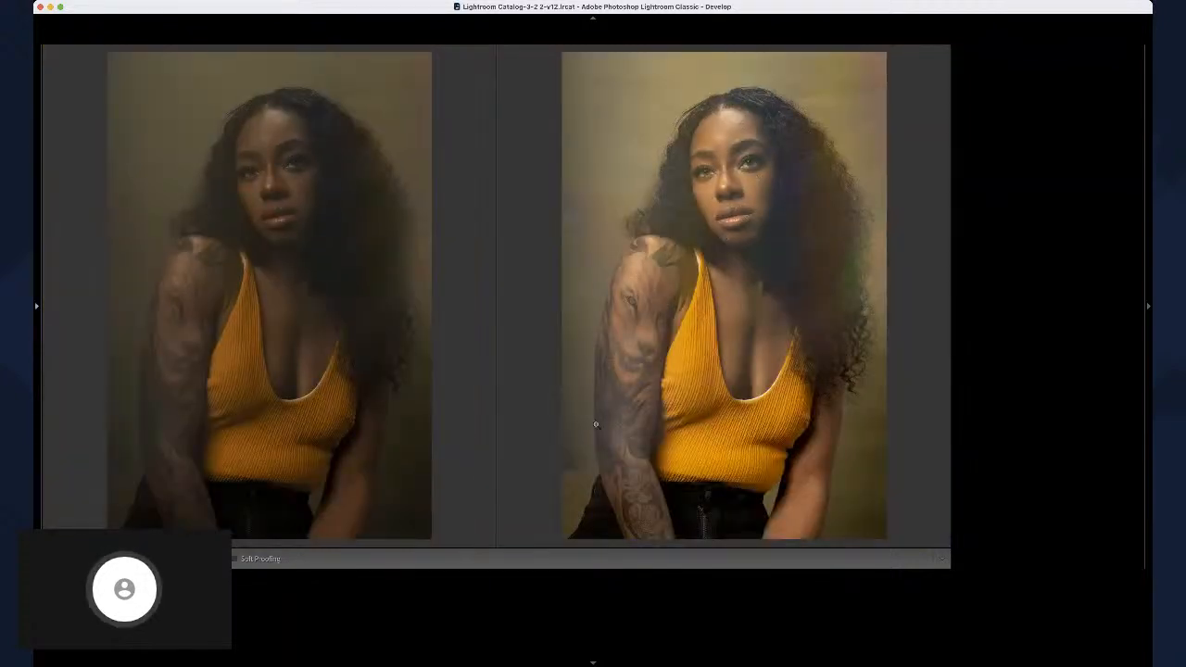
pyautogui.click(704, 327)
pyautogui.moveTo(547, 339); pyautogui.dragTo(702, 321)
pyautogui.press('q')
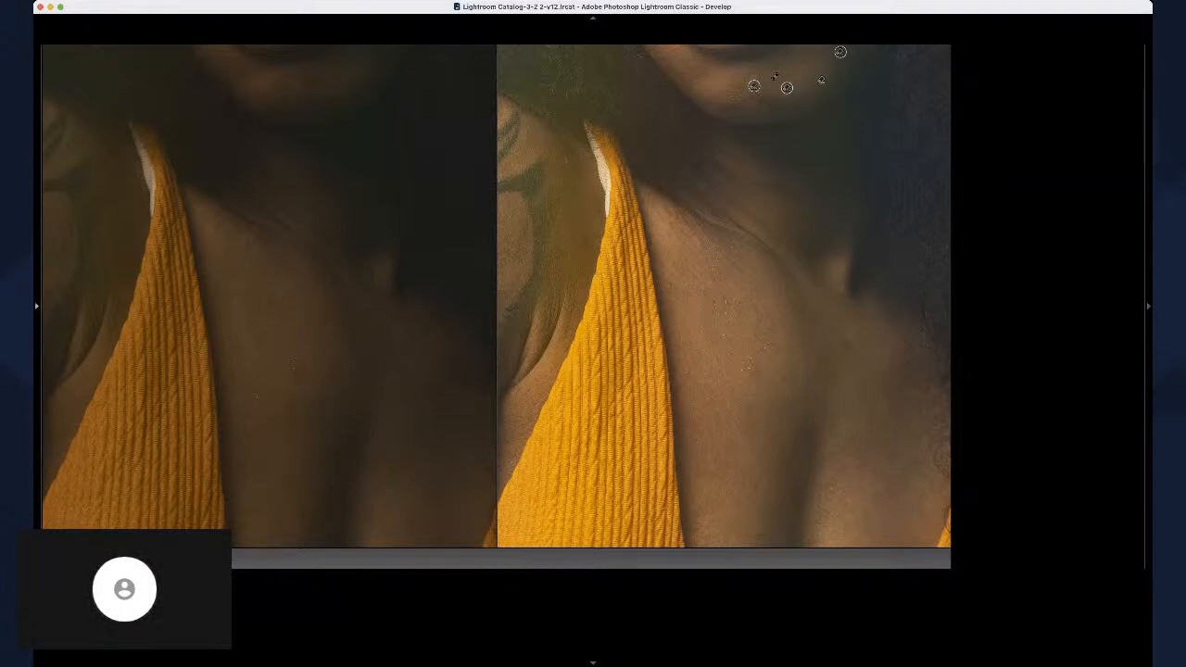
pyautogui.click(725, 302)
pyautogui.click(888, 479)
pyautogui.click(723, 337)
pyautogui.click(751, 329)
pyautogui.click(722, 361)
pyautogui.click(759, 461)
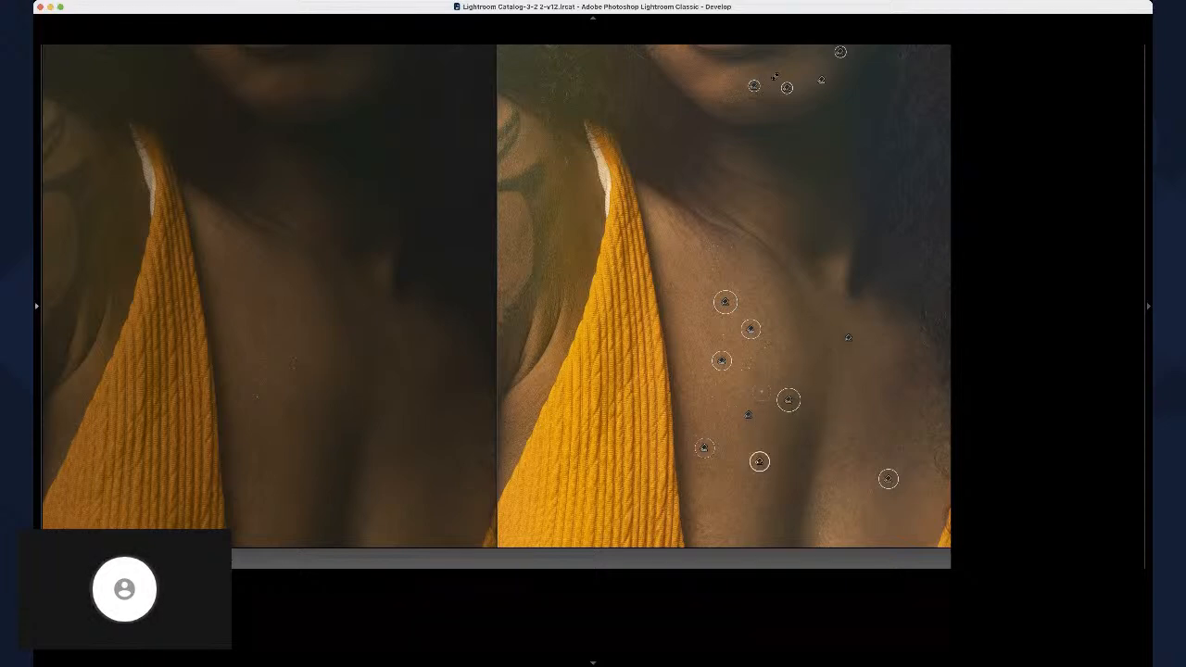
# Step: Heal the remaining blemishes on the middle and lower chest, on both sides of the yellow top's neckline
pyautogui.click(756, 377)
pyautogui.moveTo(385, 467); pyautogui.dragTo(354, 271)
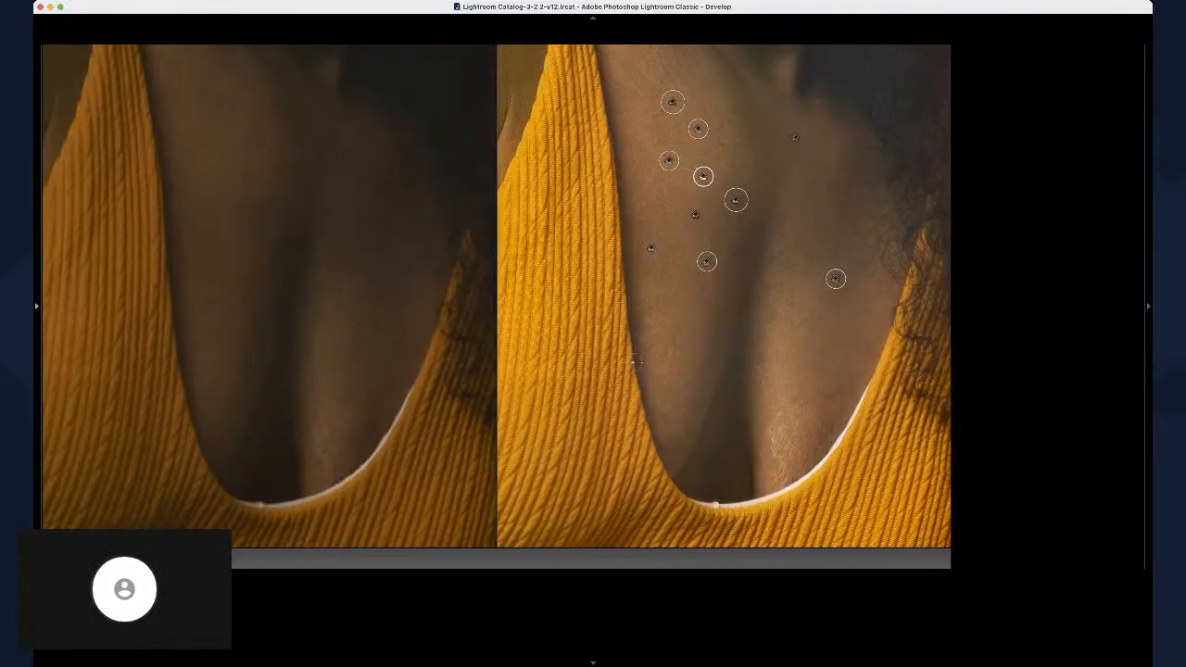
pyautogui.click(680, 339)
pyautogui.click(633, 362)
pyautogui.click(832, 397)
# Step: Examine the tattooed shoulder, lion tattoo, forearm and the yellow top's hem close up against the original
pyautogui.hscroll(-10, 313, 310)
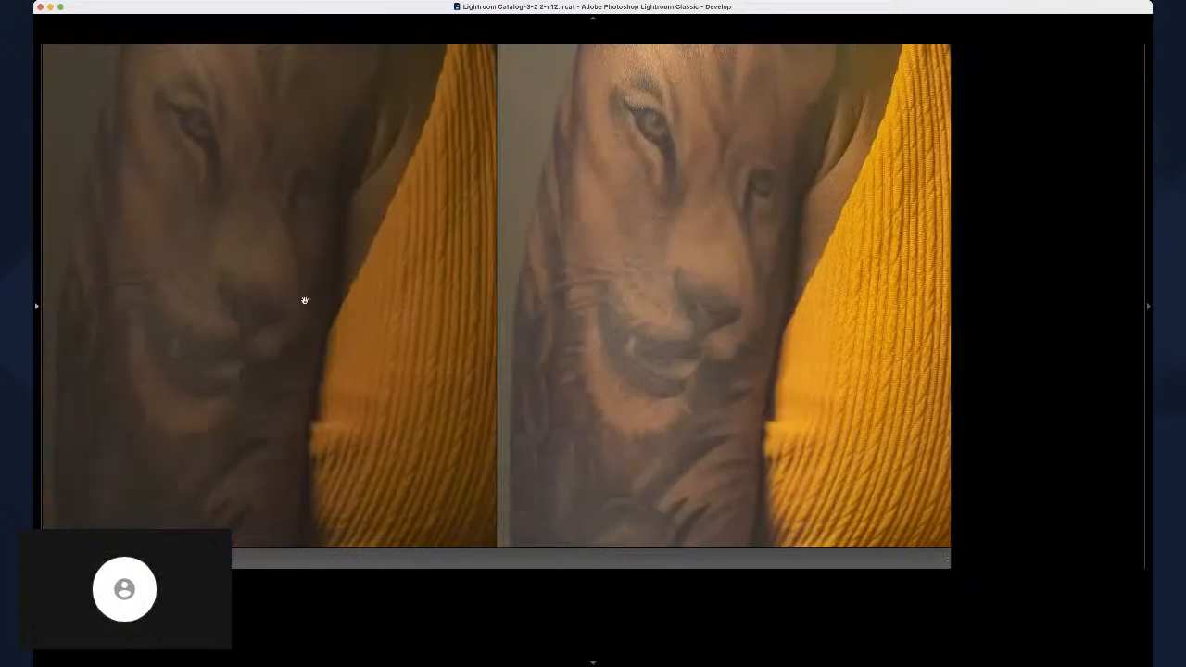
pyautogui.hscroll(-5, 304, 300)
pyautogui.scroll(10, 389, 365)
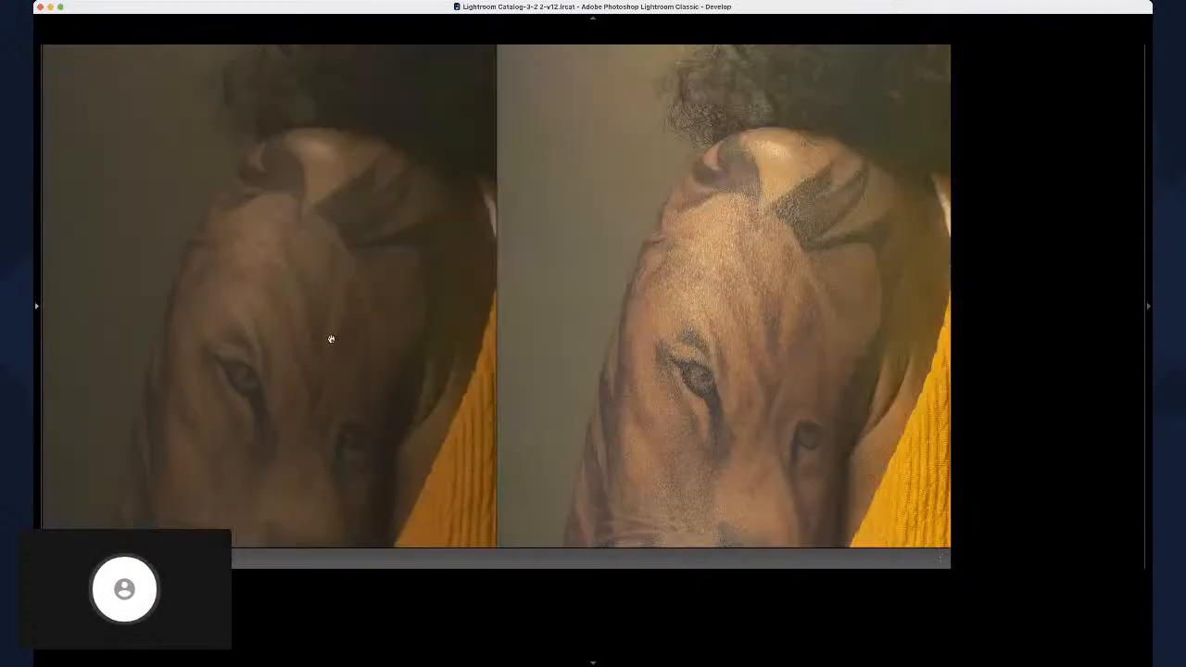
pyautogui.scroll(-5, 331, 339)
pyautogui.hscroll(5, 299, 337)
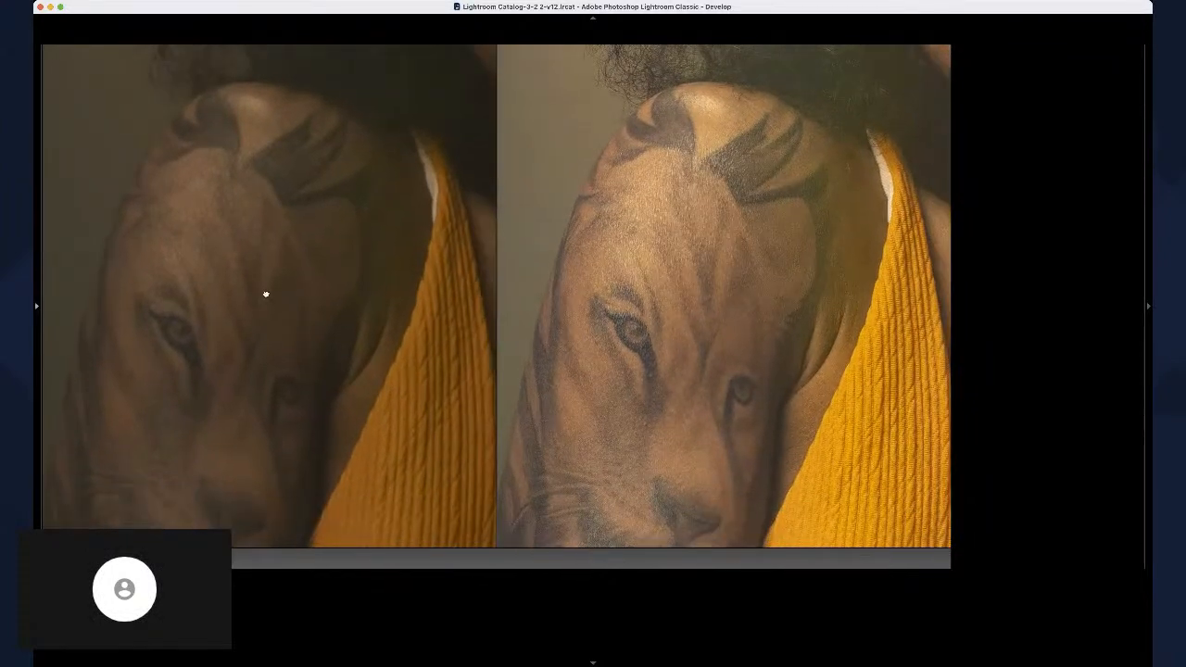
pyautogui.scroll(-5, 266, 295)
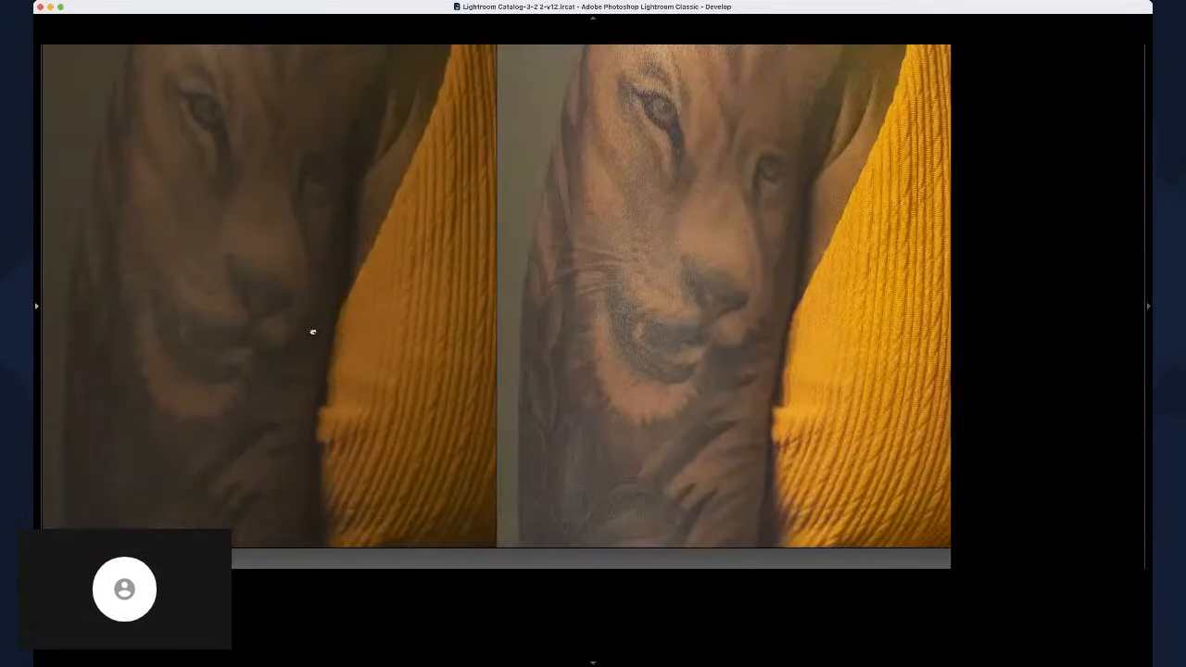
pyautogui.scroll(-10, 312, 332)
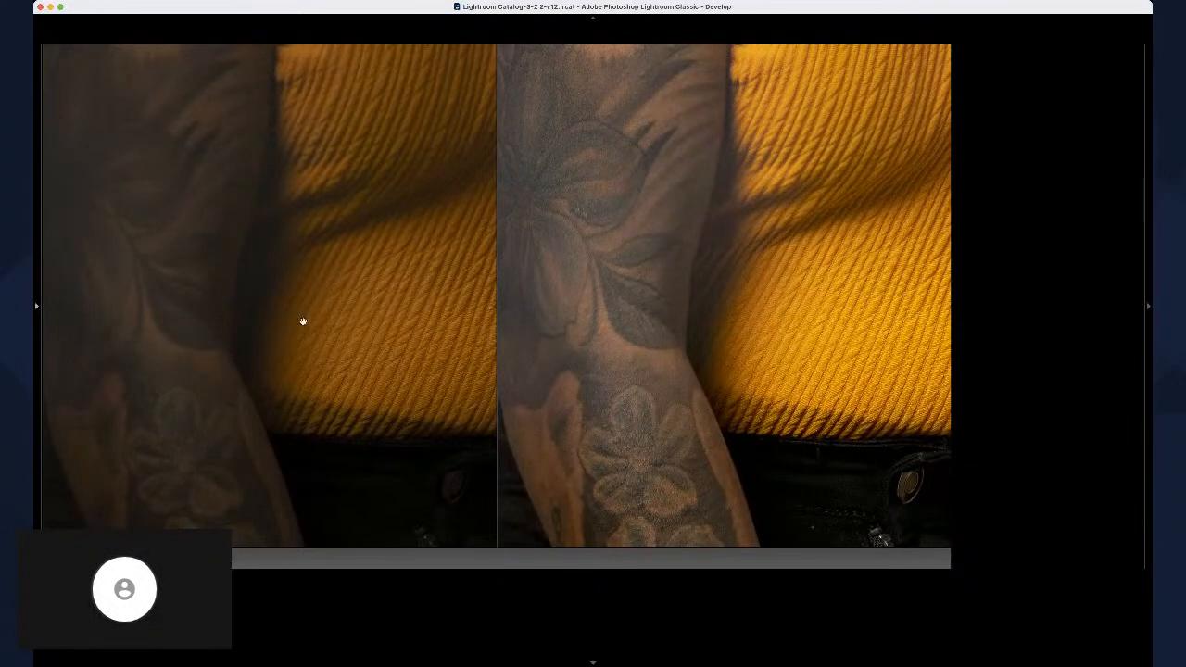
pyautogui.scroll(-5, 303, 321)
pyautogui.hscroll(5, 302, 268)
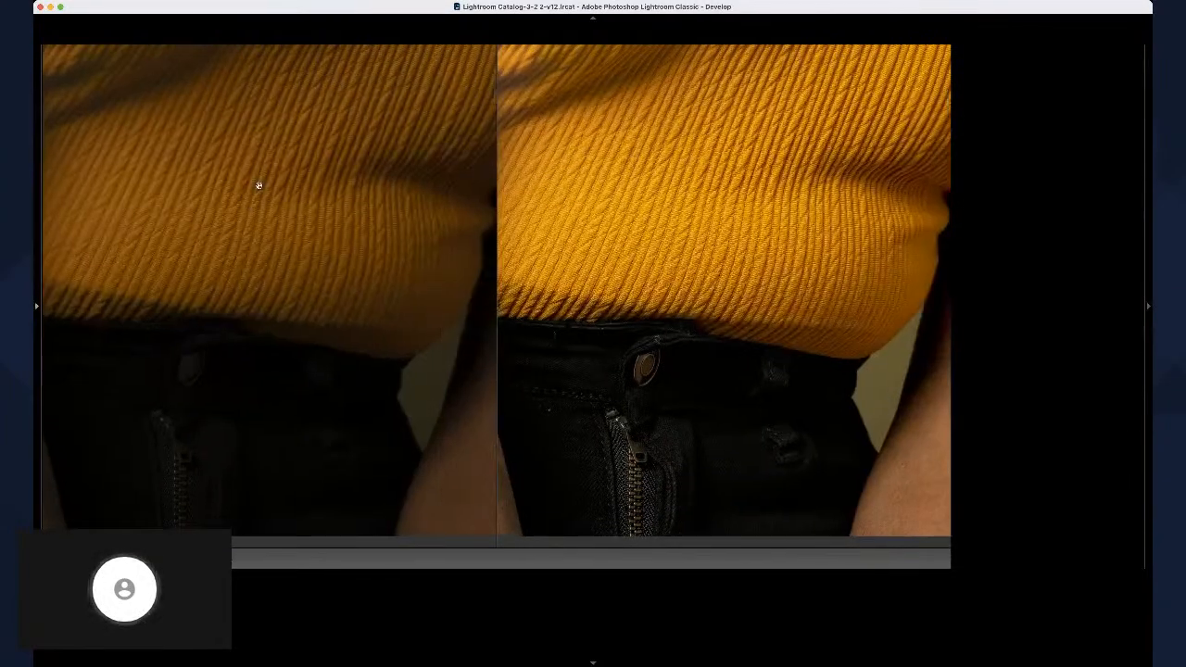
# Step: Heal the blemishes around the inner elbow of the untattooed arm, including a stroke across the skin just below the crease
pyautogui.hscroll(10, 259, 185)
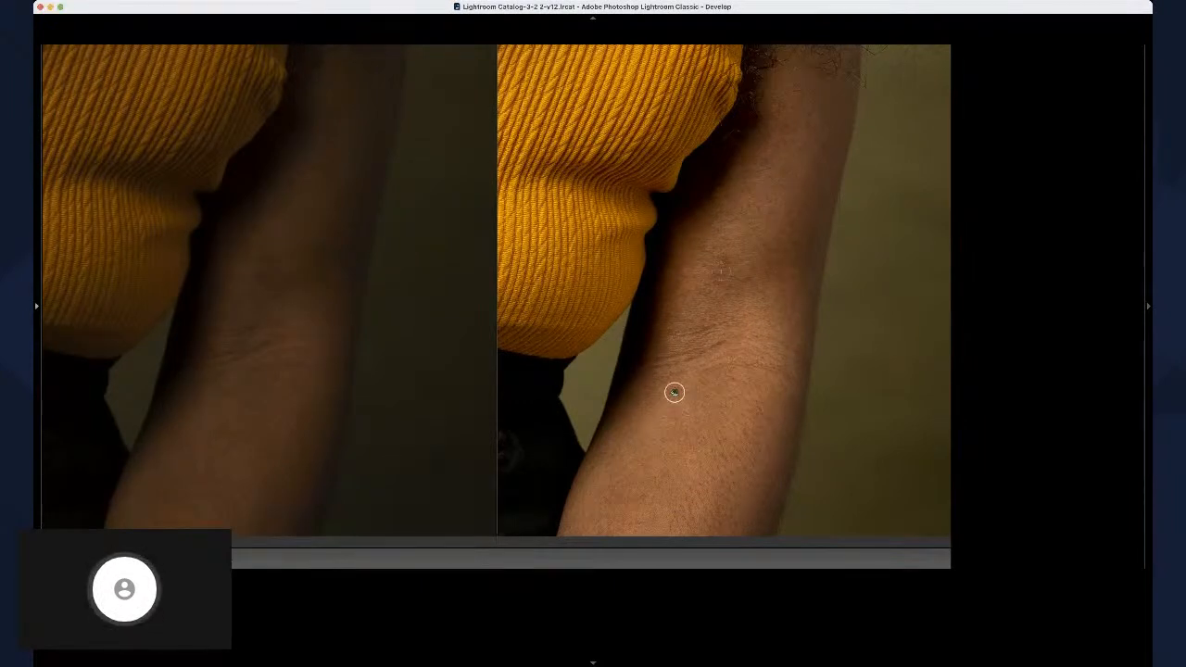
pyautogui.click(720, 260)
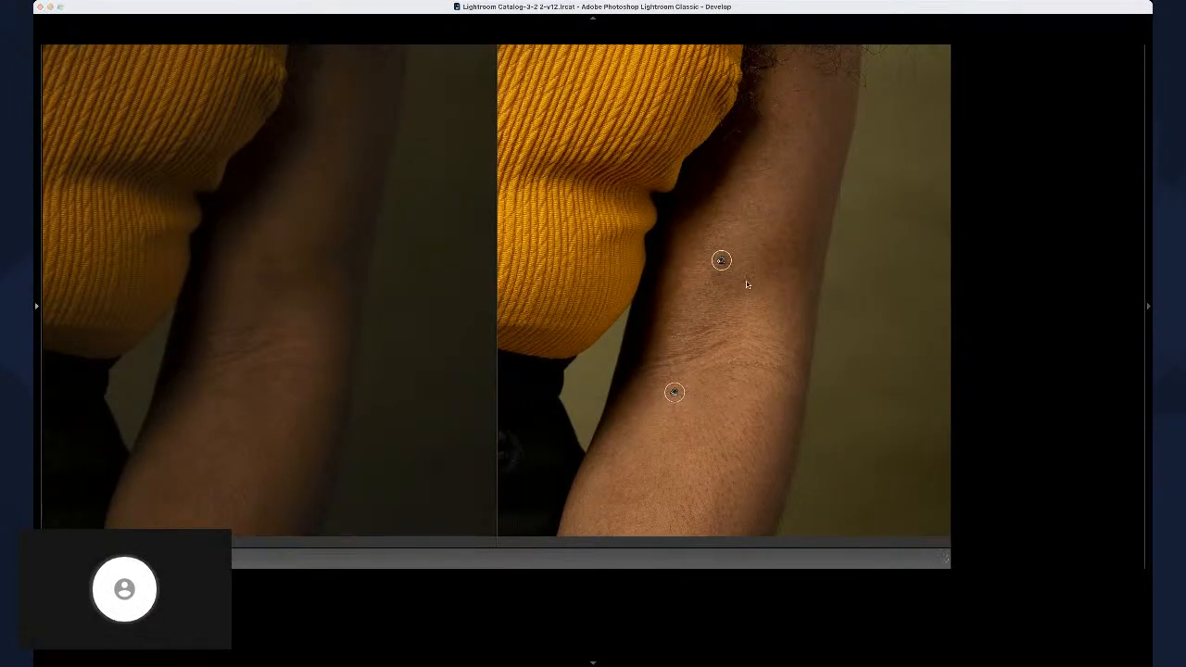
pyautogui.click(747, 281)
pyautogui.click(757, 250)
pyautogui.moveTo(709, 372); pyautogui.dragTo(791, 377)
pyautogui.press('q')
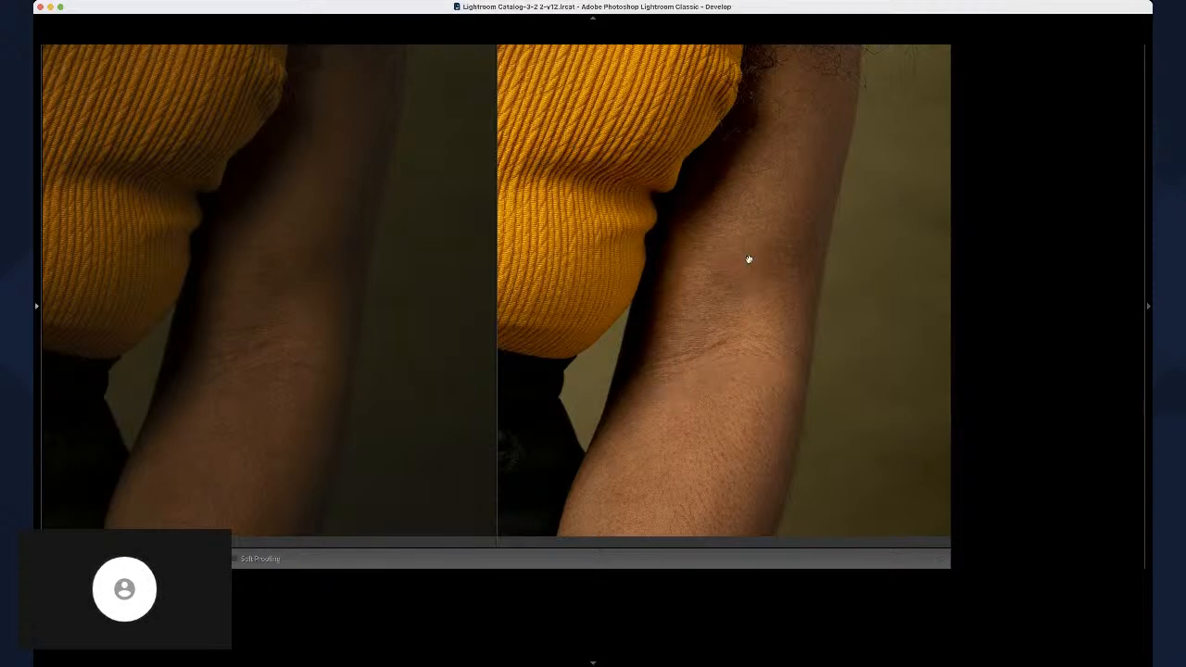
# Step: Compare the retouched arm and the face close up with the original, and check the portrait as a whole
pyautogui.moveTo(750, 259); pyautogui.dragTo(701, 402)
pyautogui.moveTo(722, 362); pyautogui.dragTo(784, 281)
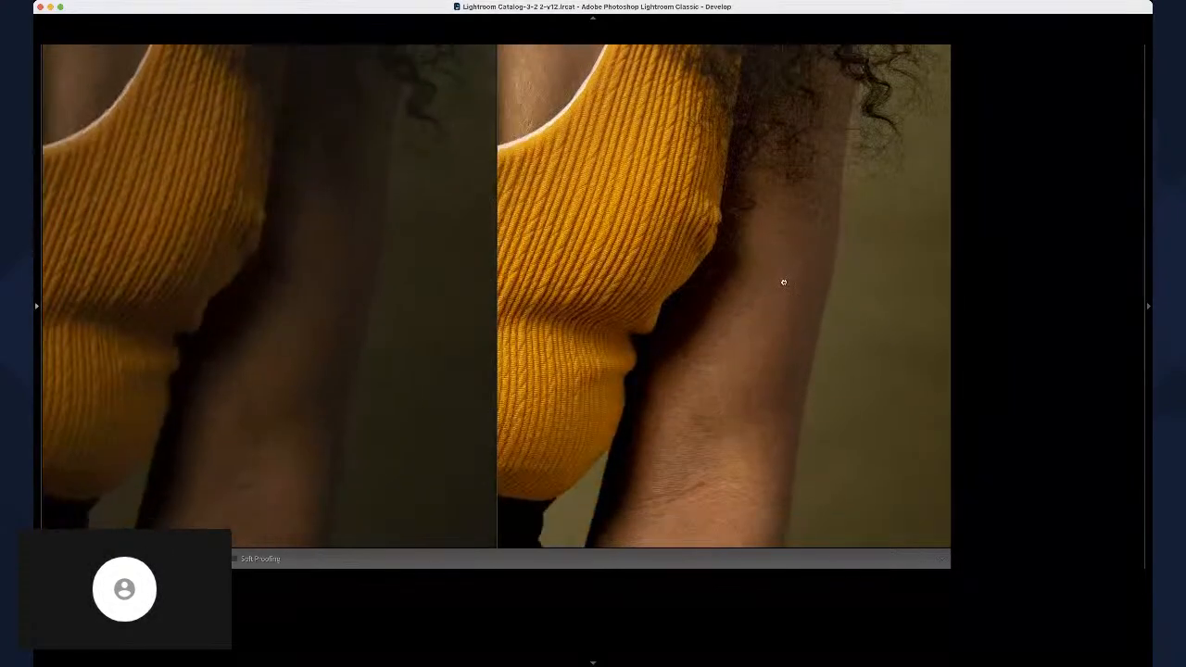
pyautogui.moveTo(763, 346); pyautogui.dragTo(790, 309)
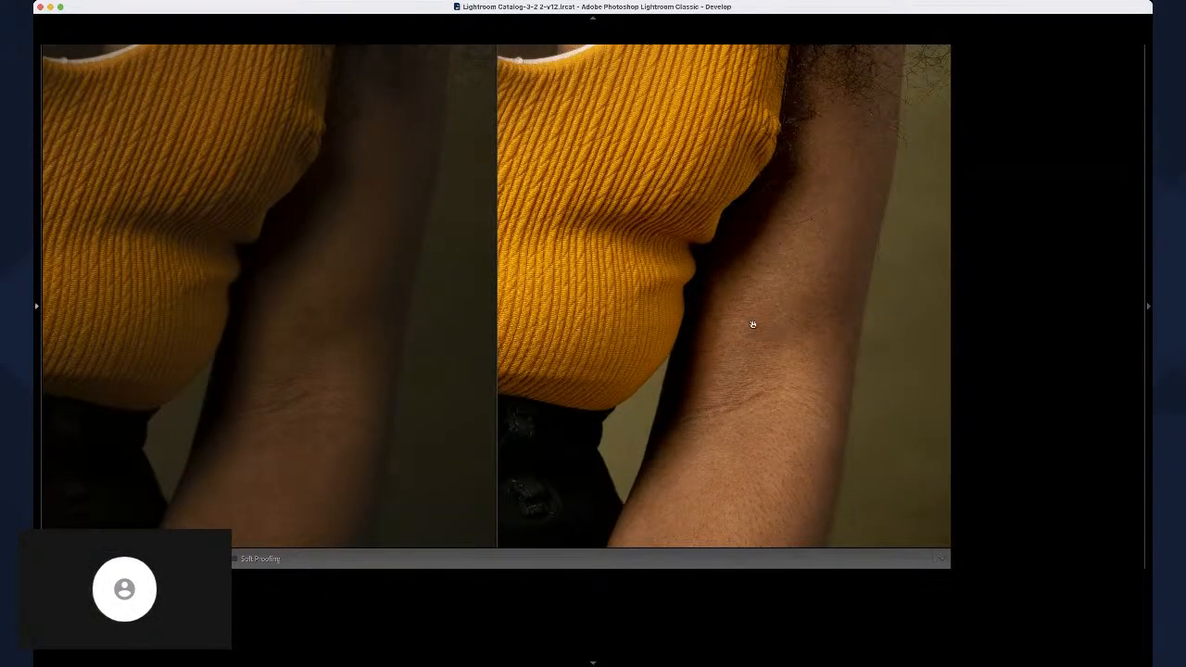
pyautogui.press('q')
pyautogui.press('q')
pyautogui.click(779, 273)
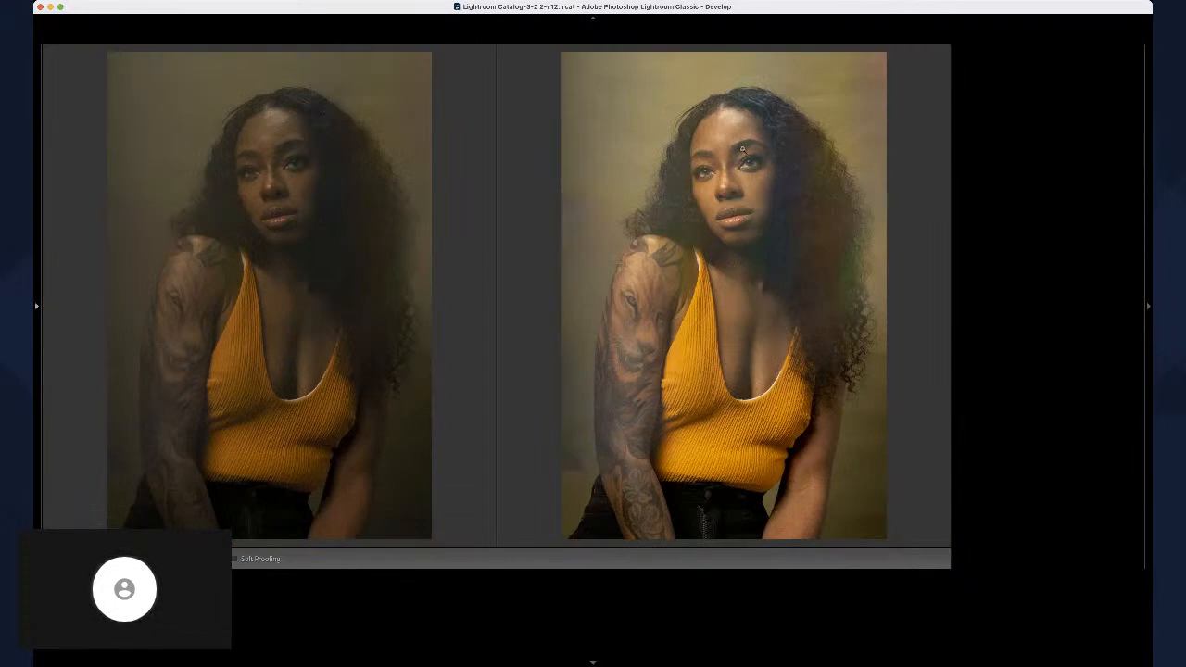
pyautogui.click(317, 185)
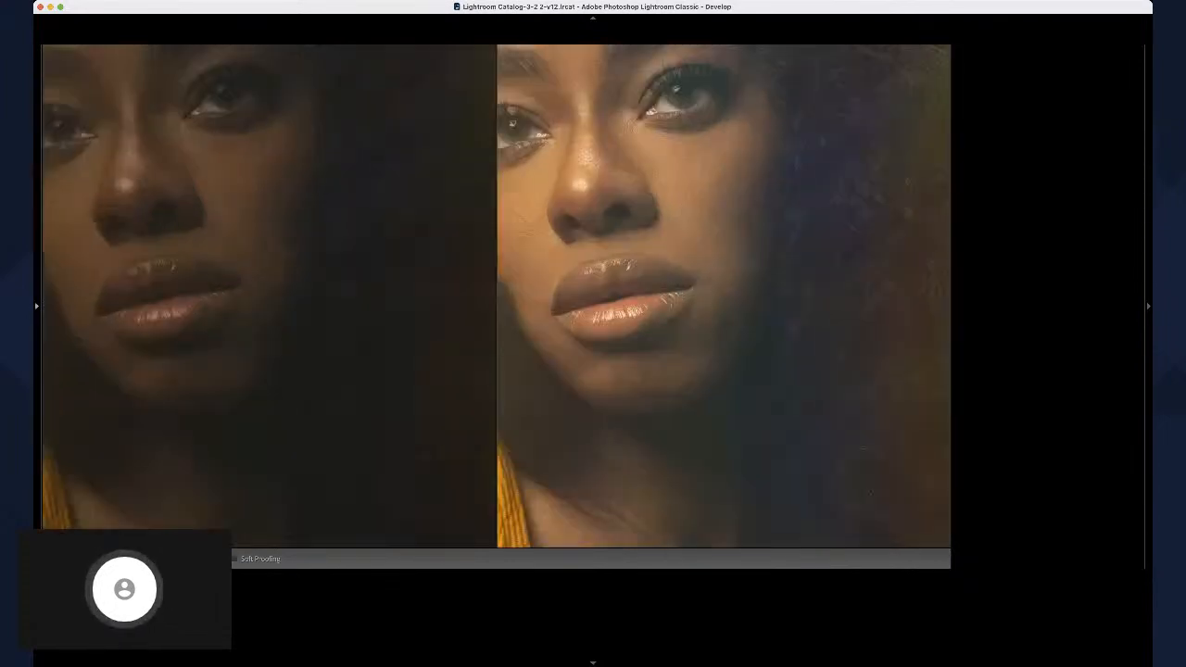
pyautogui.moveTo(380, 148); pyautogui.dragTo(390, 282)
pyautogui.moveTo(359, 245); pyautogui.dragTo(304, 256)
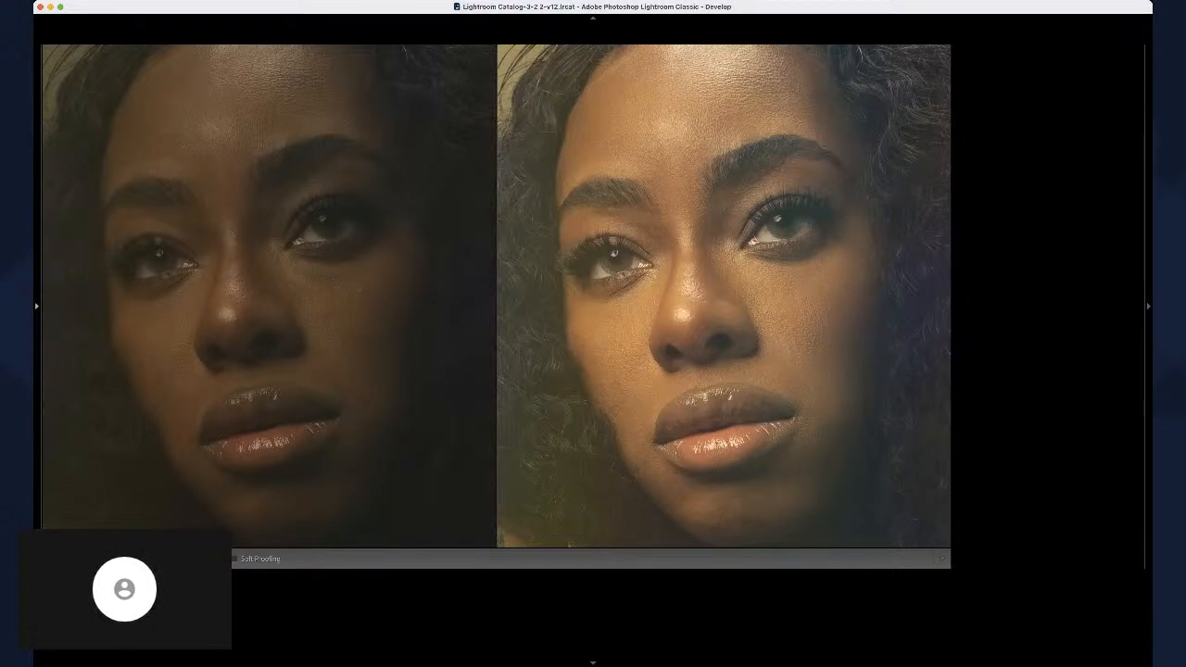
pyautogui.click(881, 248)
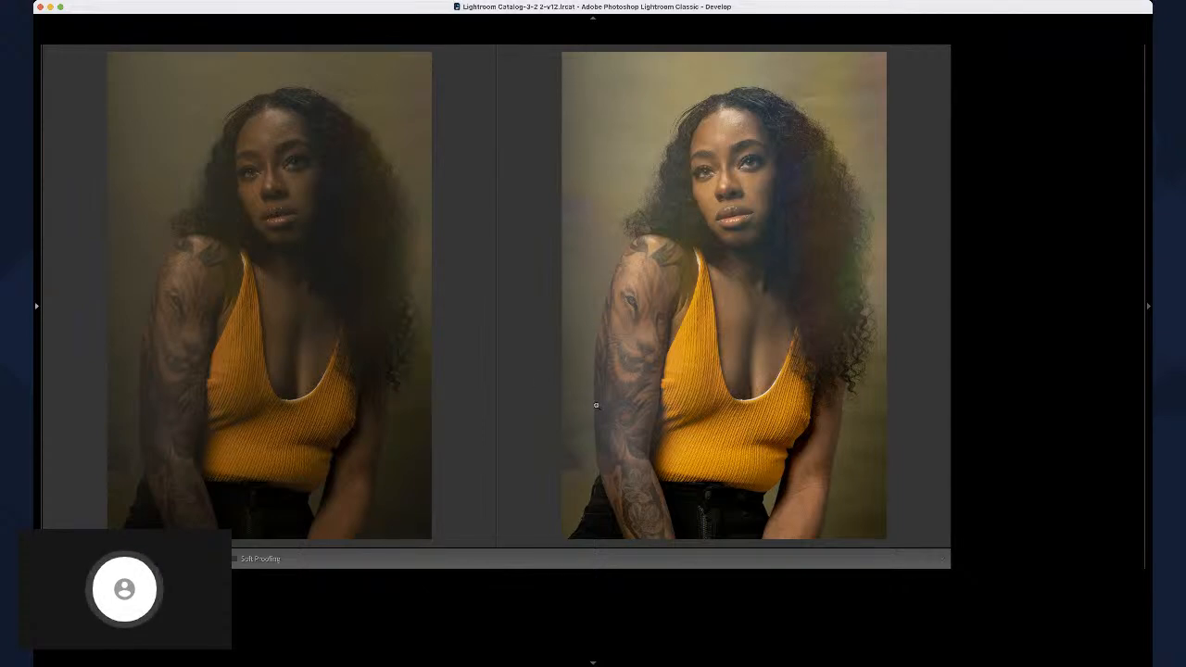
# Step: Heal the dark patch on the backdrop beside the tattooed forearm, and move its sample source off the dark hair toward the yellow top
pyautogui.click(581, 432)
pyautogui.moveTo(581, 432); pyautogui.dragTo(592, 422)
pyautogui.moveTo(751, 385); pyautogui.dragTo(696, 278)
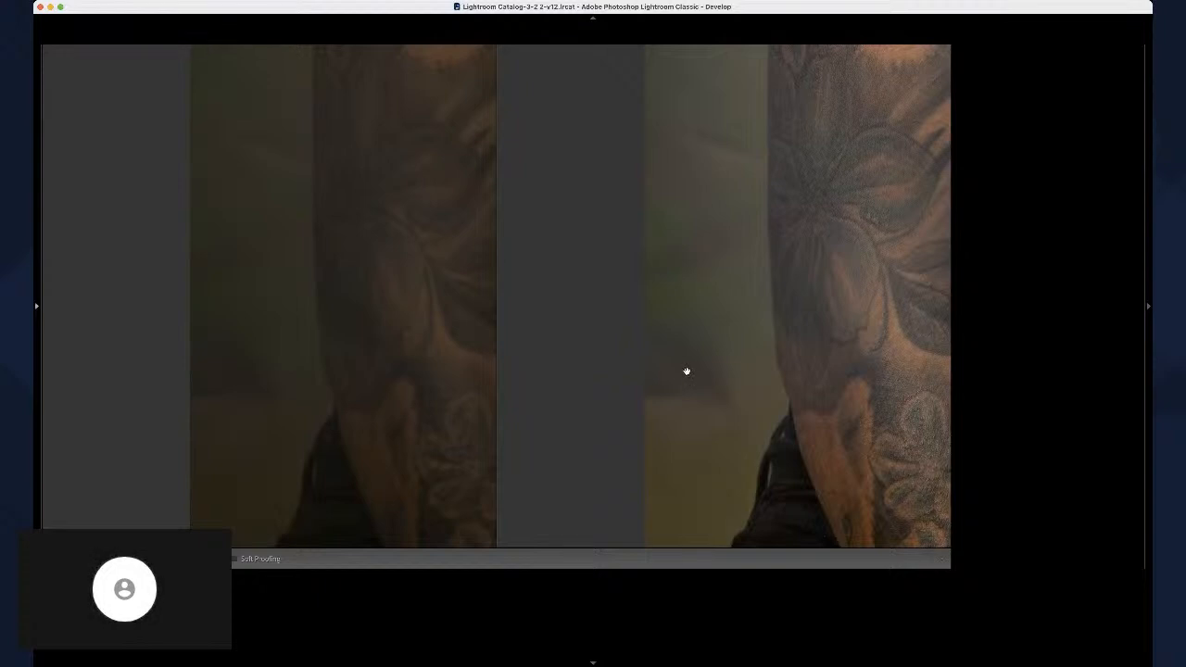
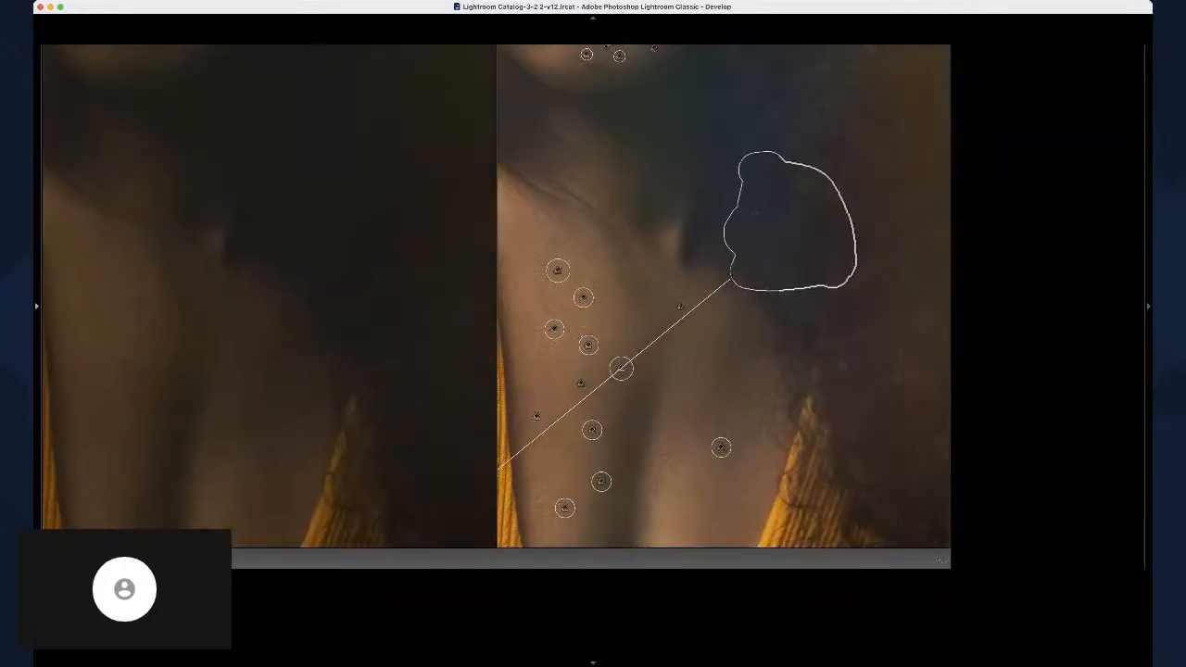
pyautogui.moveTo(405, 170); pyautogui.dragTo(374, 170)
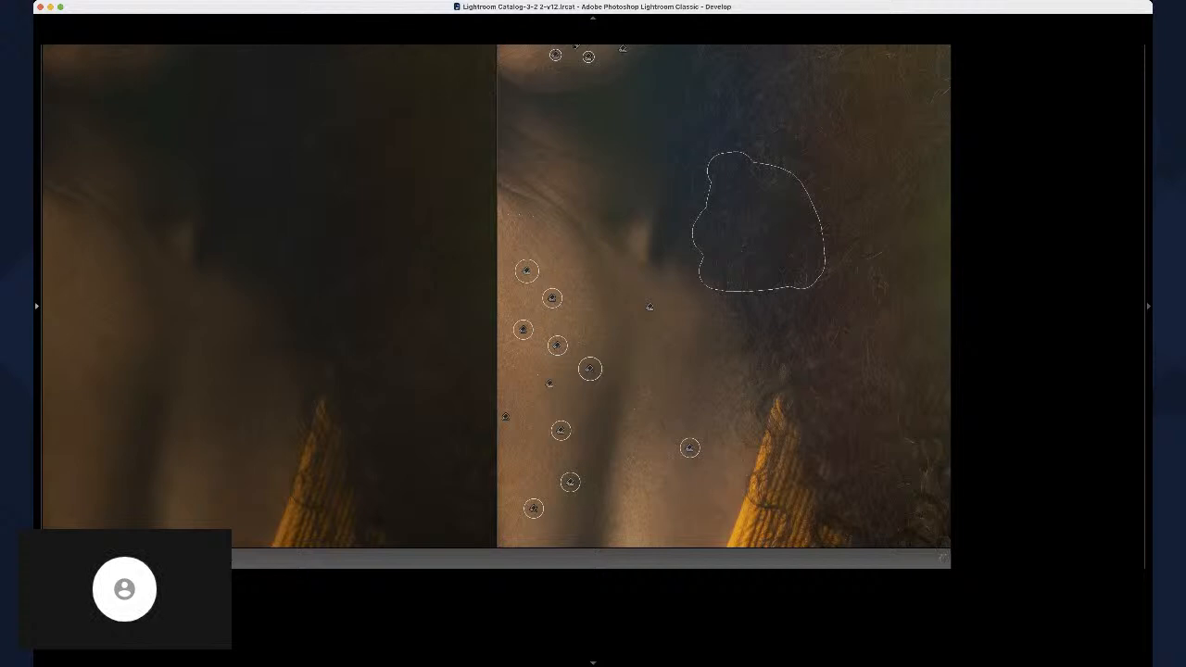
pyautogui.moveTo(788, 232); pyautogui.dragTo(508, 275)
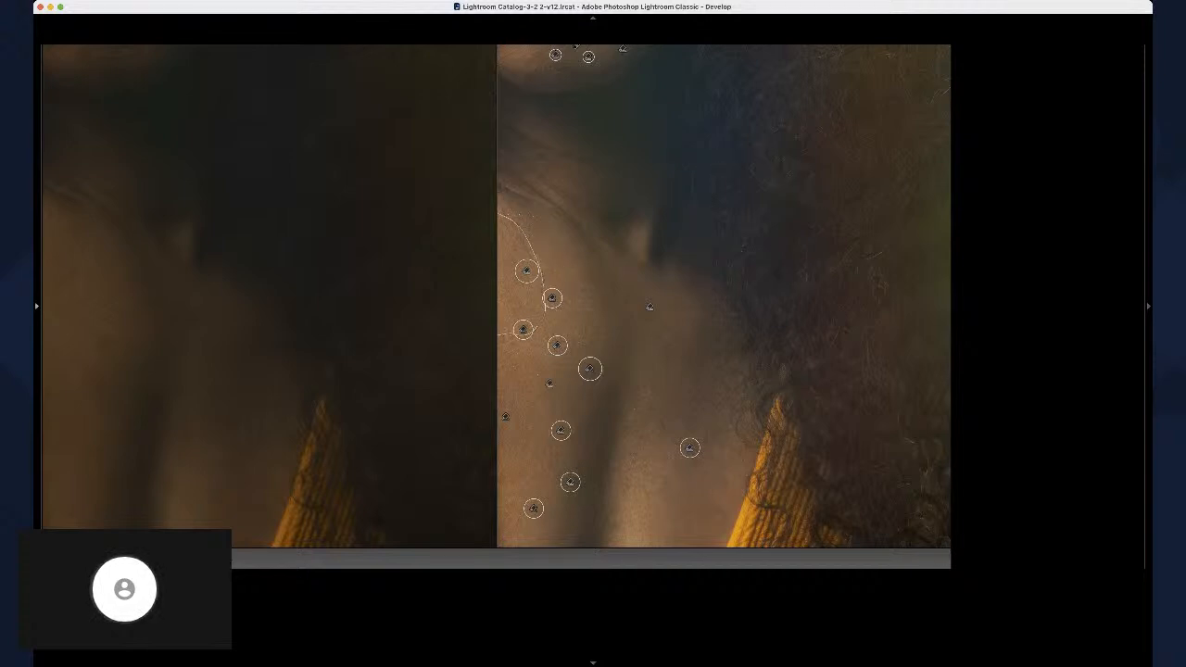
# Step: Switch from the side-by-side before/after comparison to the single Loupe view of the edited portrait
pyautogui.press('t')
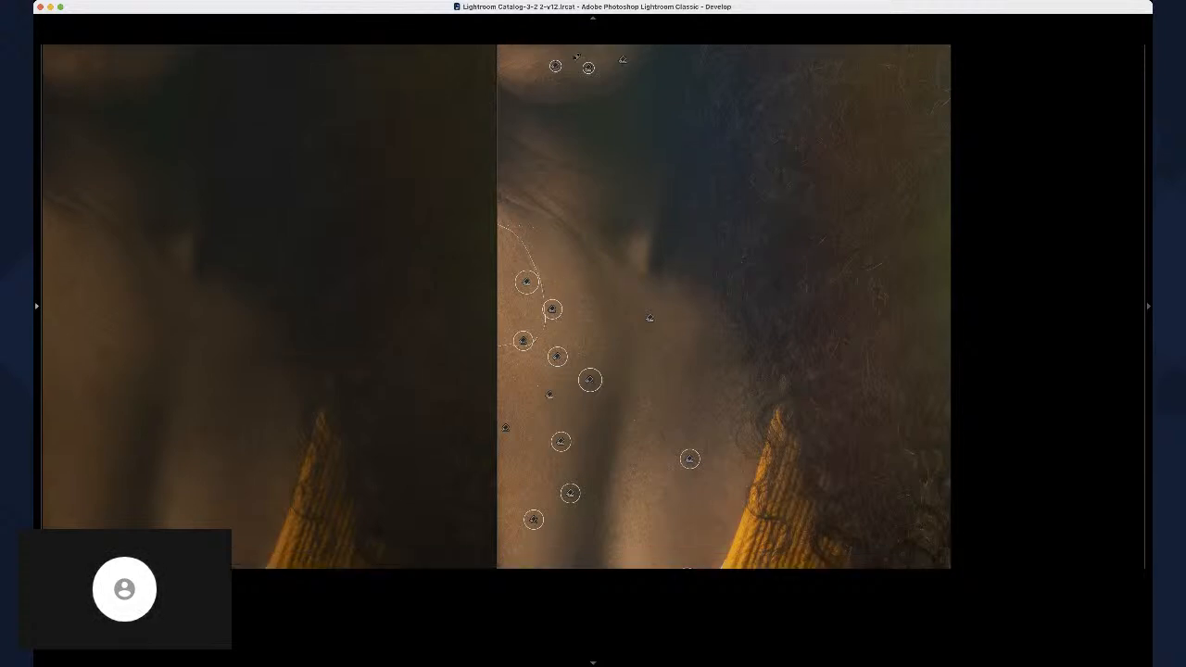
pyautogui.press('t')
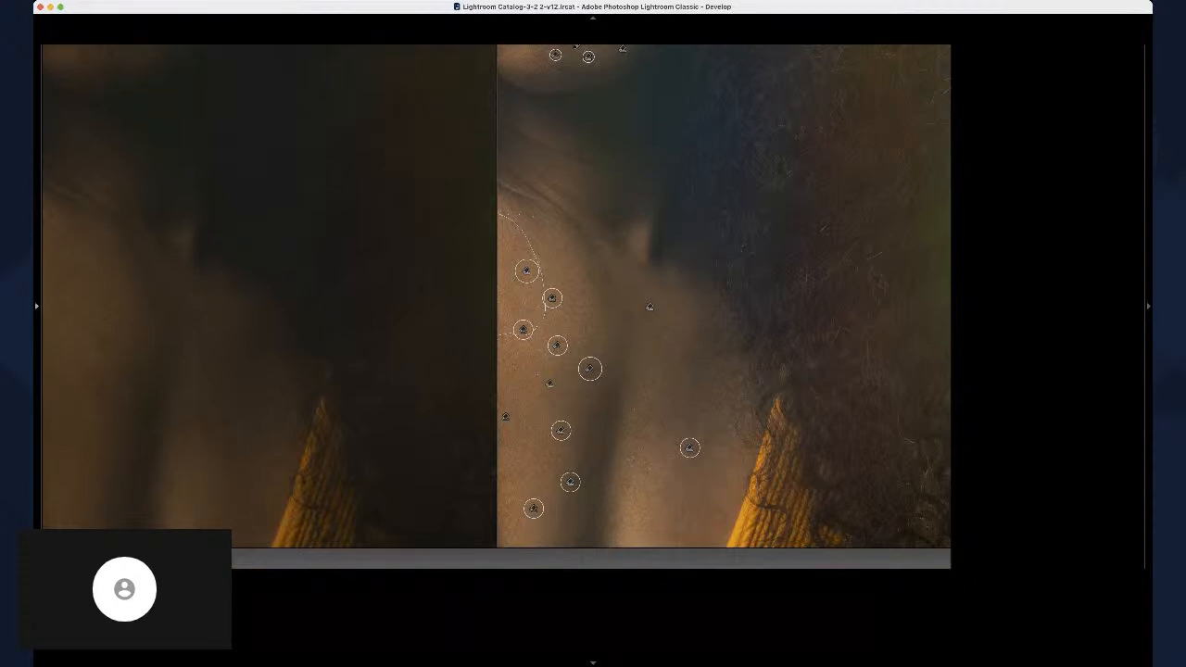
pyautogui.press('F7')
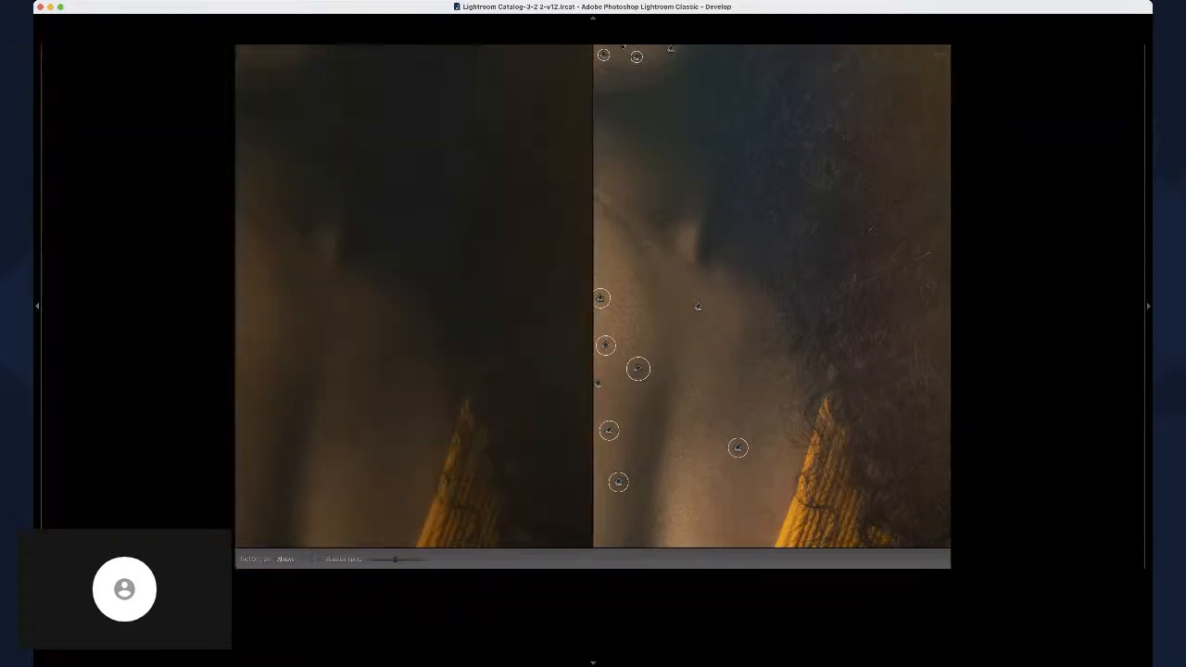
pyautogui.scroll(-10, 593, 297)
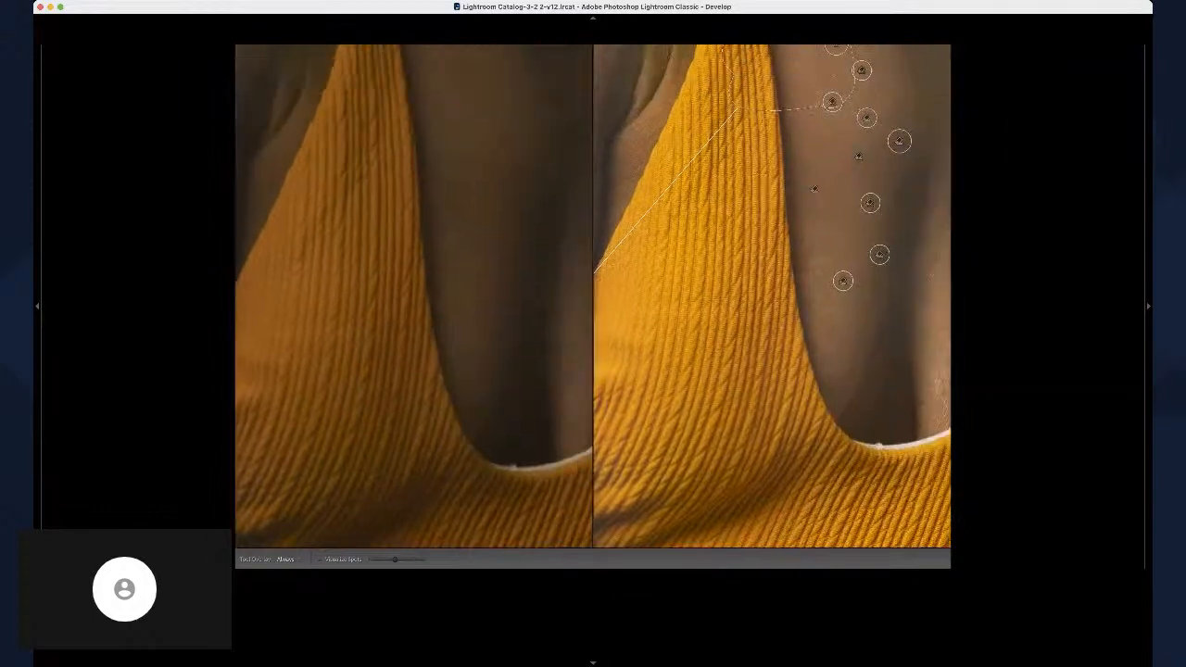
pyautogui.scroll(10, 881, 194)
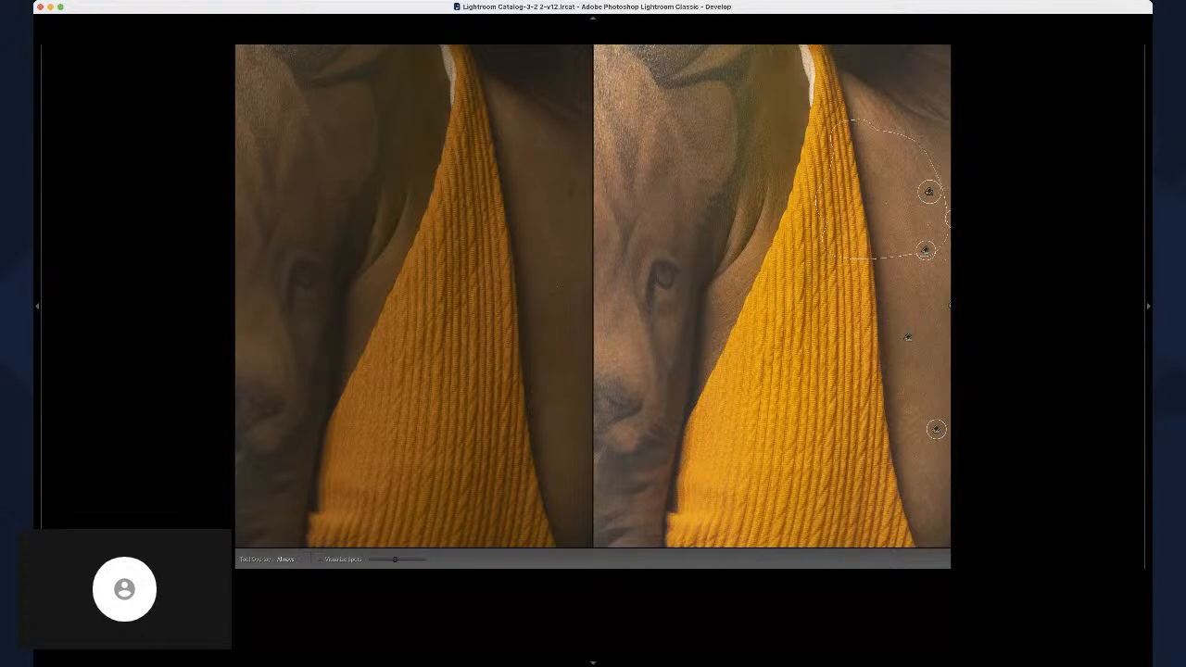
pyautogui.press('t')
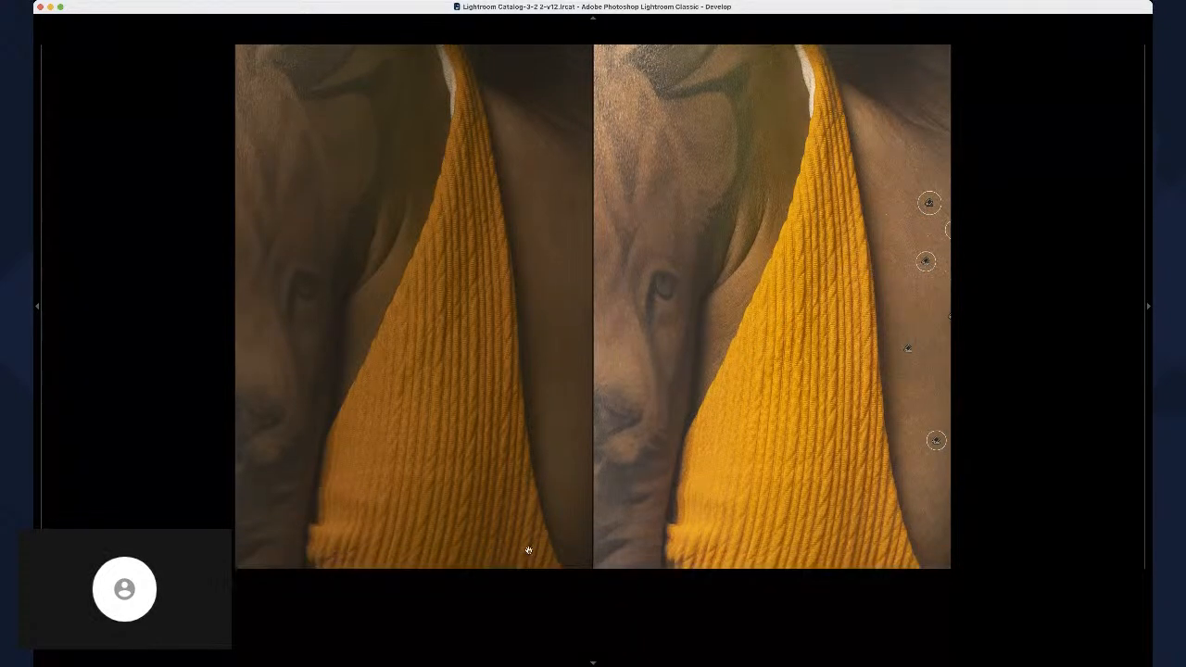
pyautogui.press('t')
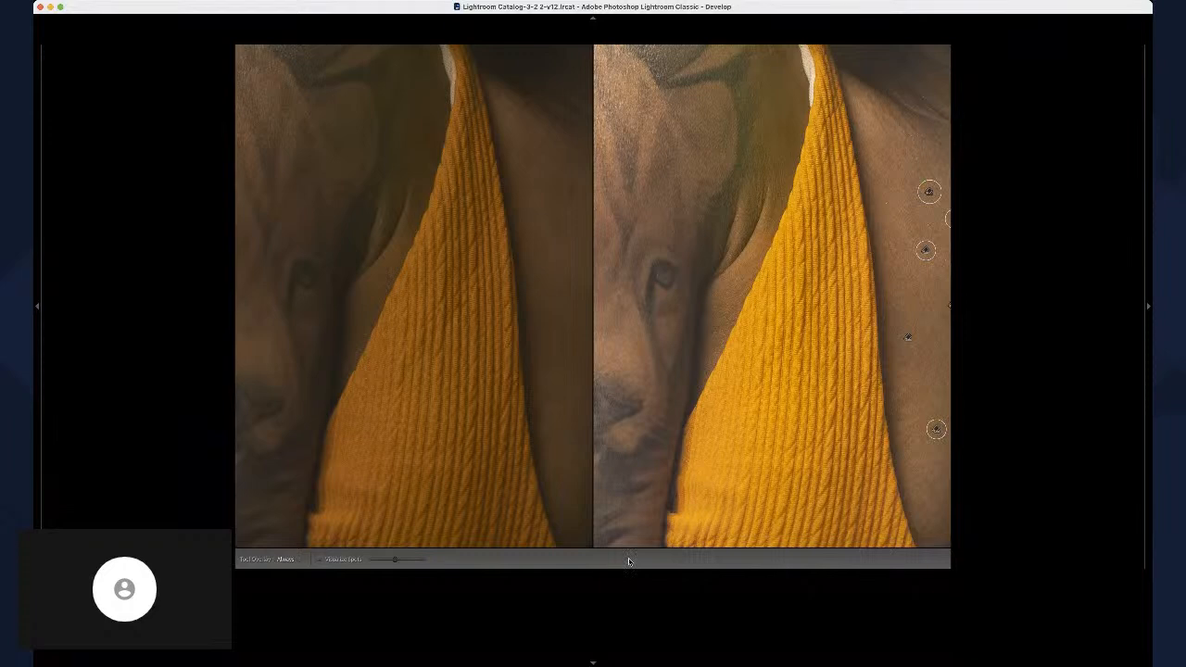
pyautogui.press('q')
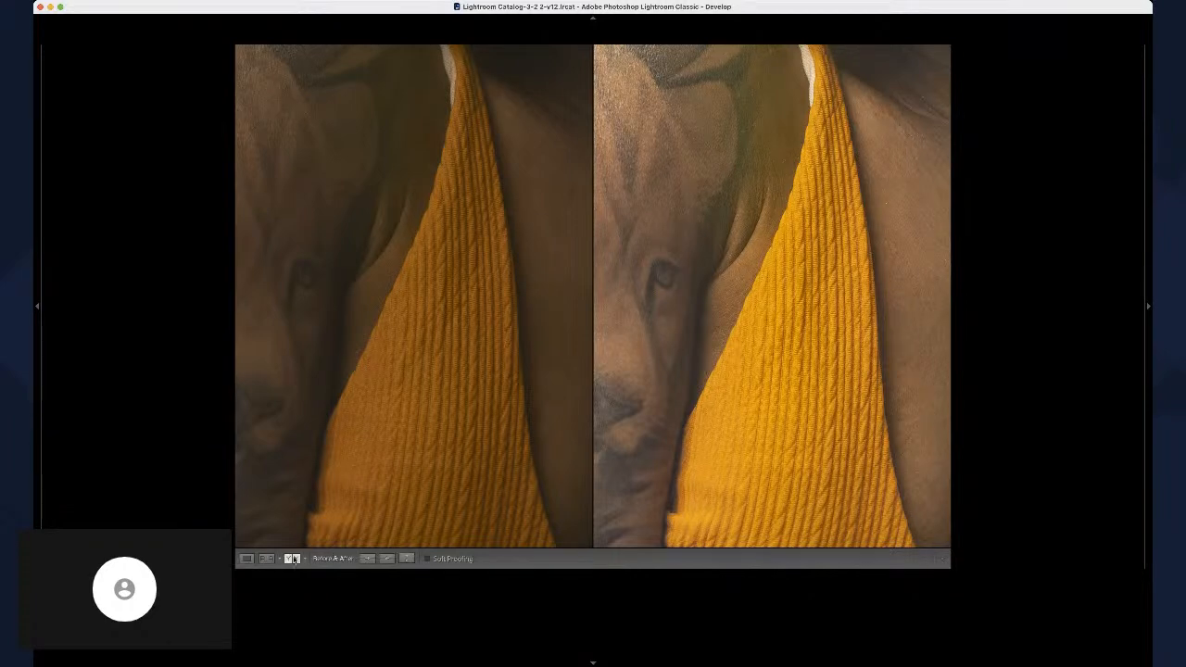
pyautogui.click(247, 559)
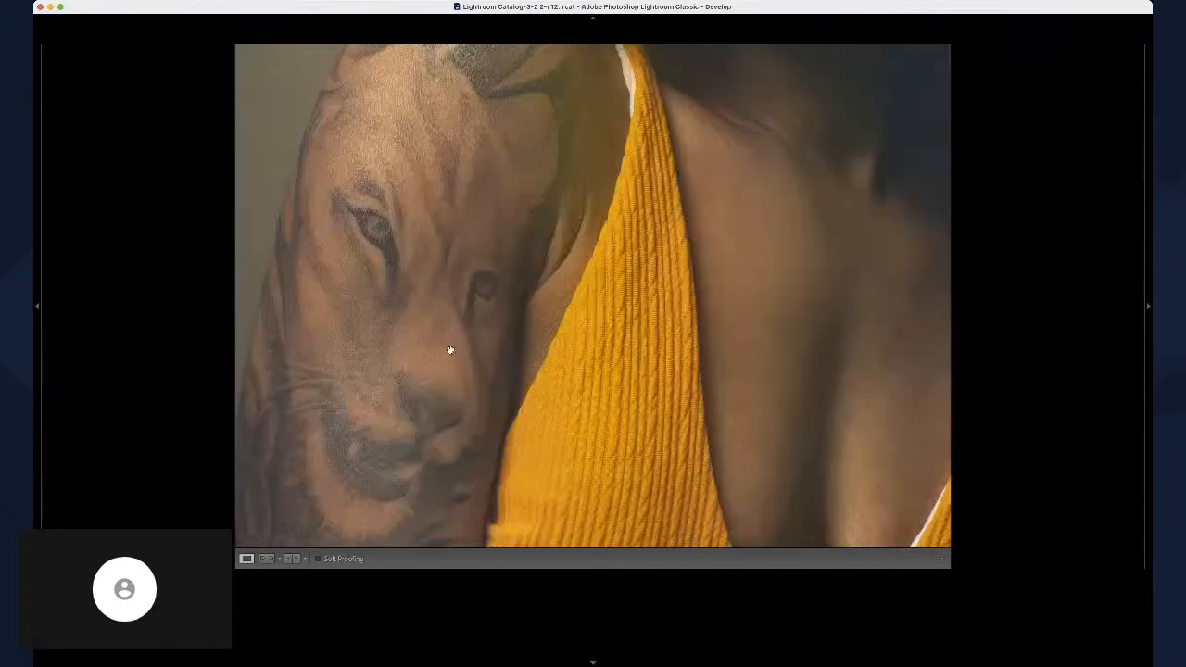
# Step: Move the sample source of the dark backdrop patch's heal to the clean backdrop above it, beside the tattooed arm, and check the result
pyautogui.moveTo(454, 363); pyautogui.dragTo(577, 204)
pyautogui.press('q')
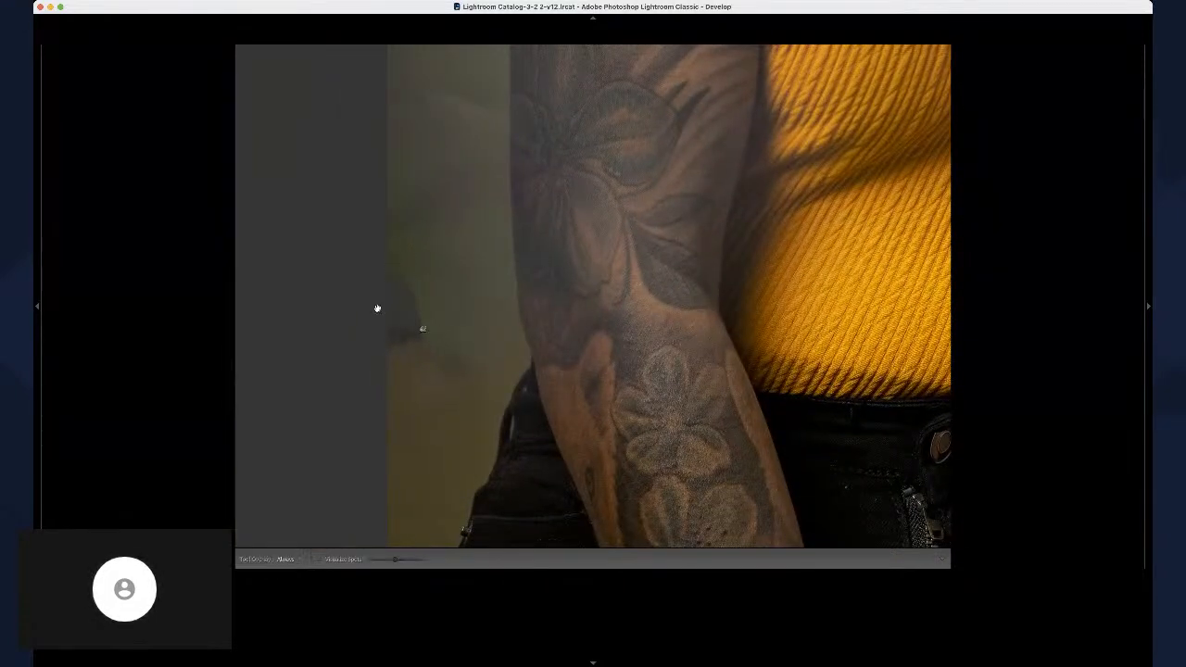
pyautogui.moveTo(422, 331); pyautogui.dragTo(423, 328)
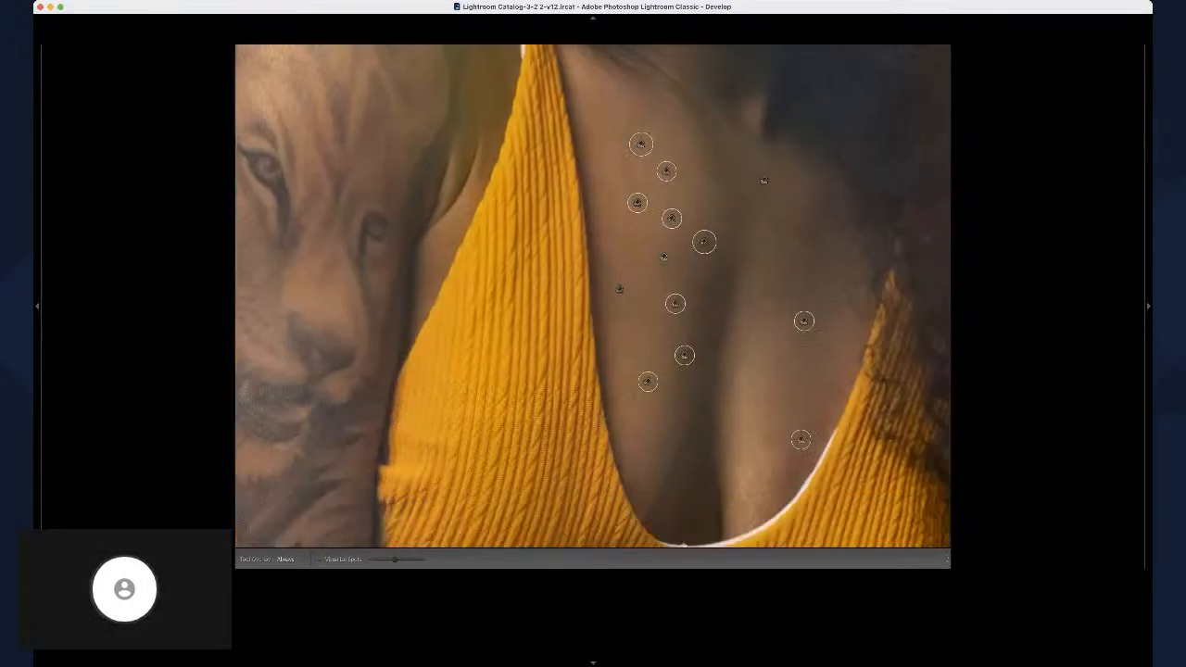
pyautogui.hscroll(10, 594, 297)
pyautogui.hscroll(-15, 593, 297)
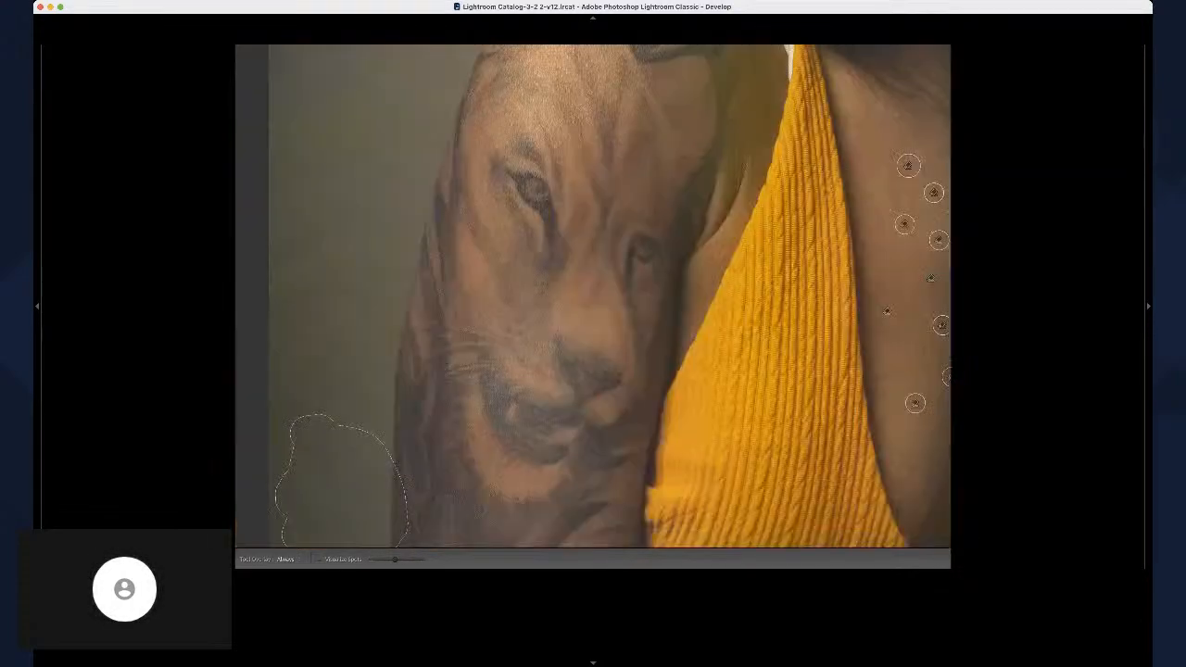
pyautogui.scroll(2, 593, 297)
pyautogui.scroll(-5, 593, 296)
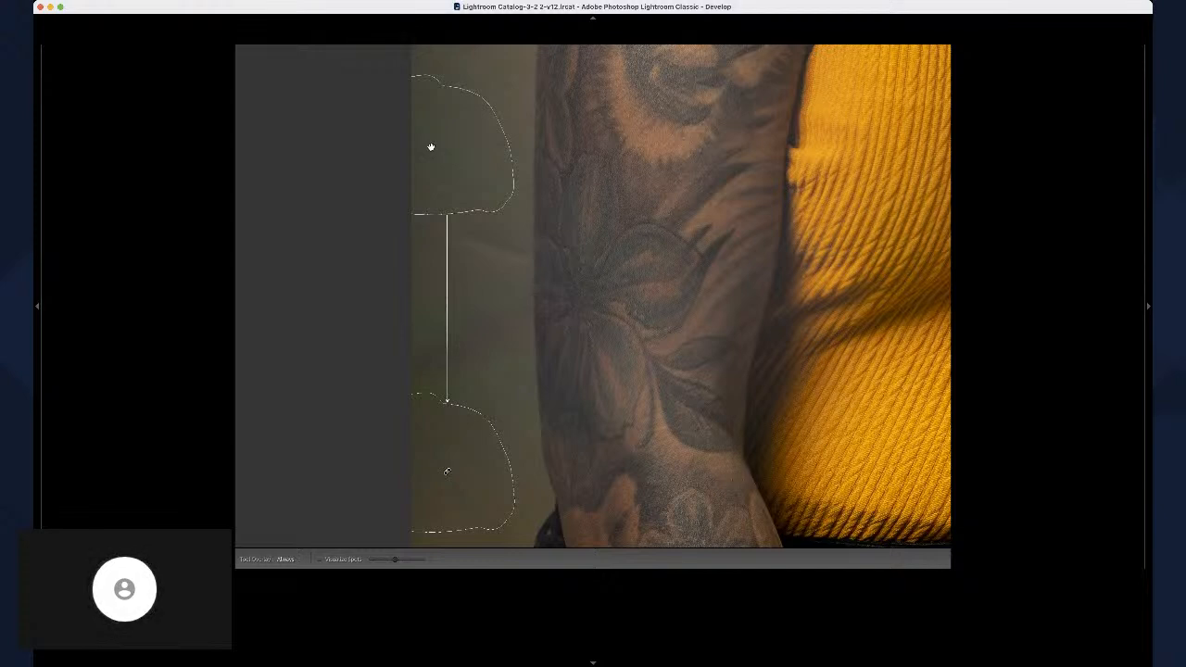
pyautogui.press('q')
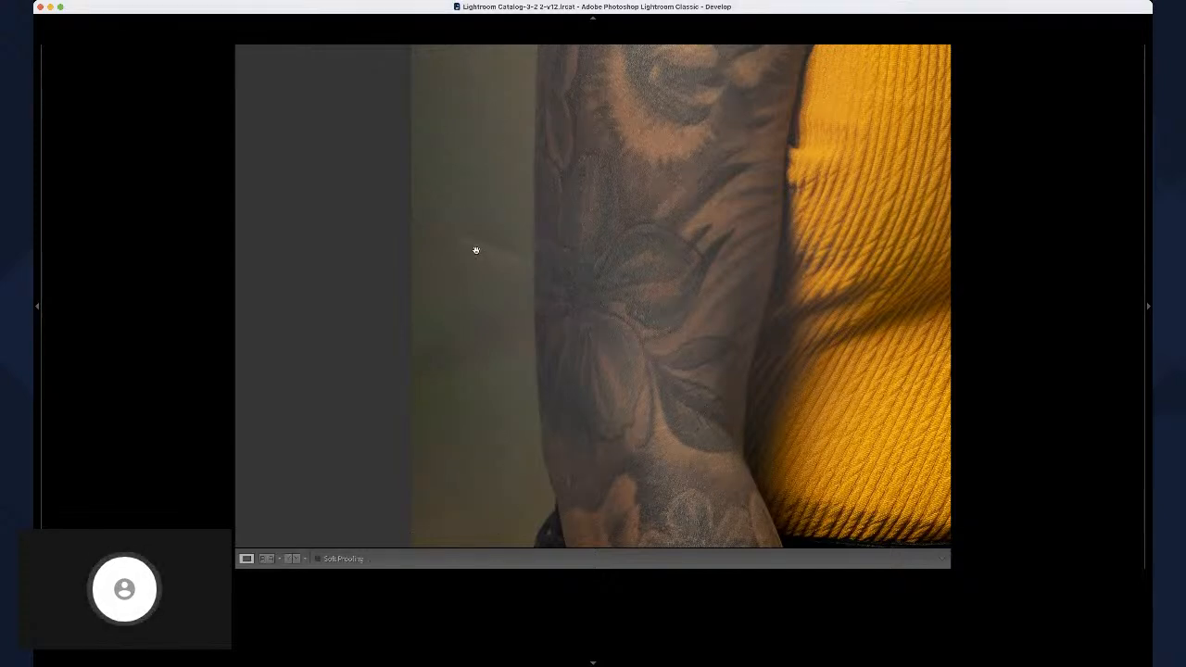
pyautogui.press('q')
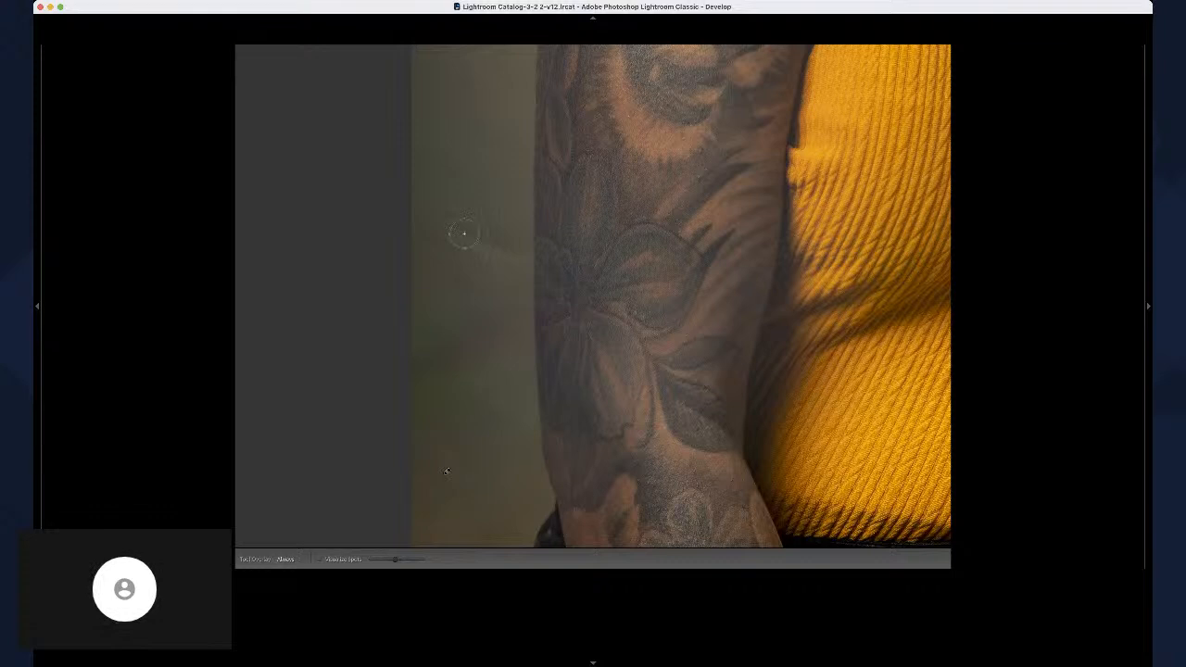
# Step: Heal the remaining marks on the backdrop beside the tattooed forearm, and compare the area side by side with the original
pyautogui.moveTo(499, 248); pyautogui.dragTo(521, 258)
pyautogui.moveTo(432, 247); pyautogui.dragTo(423, 192)
pyautogui.click(498, 247)
pyautogui.press('q')
pyautogui.scroll(-3, 450, 243)
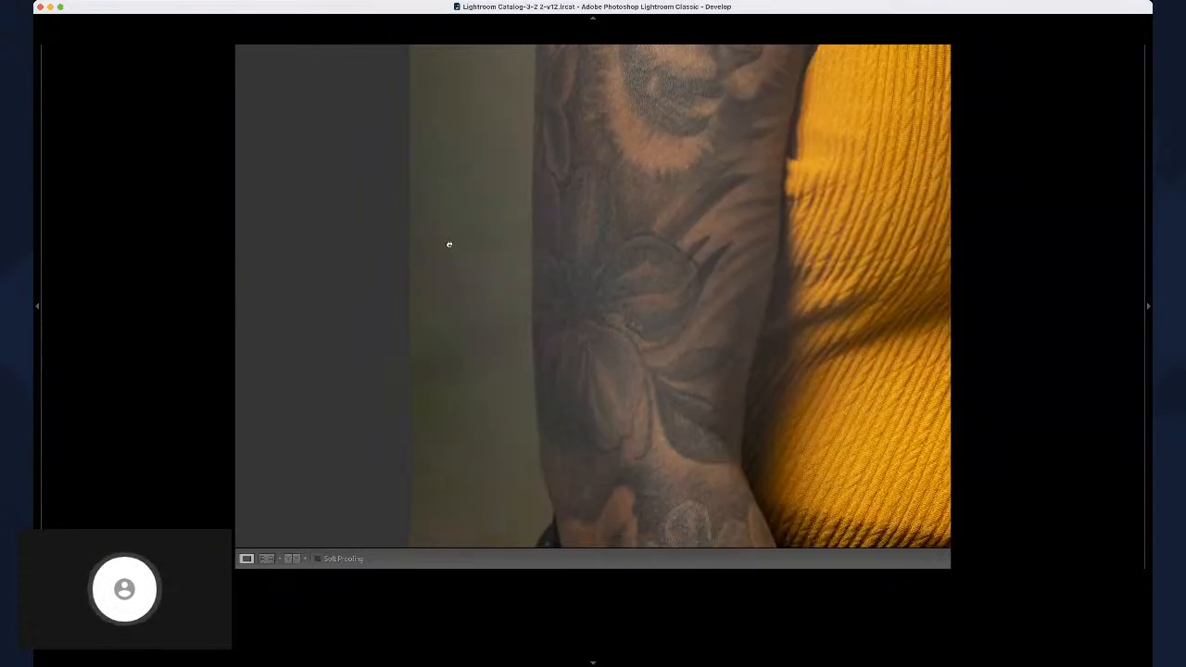
pyautogui.click(291, 558)
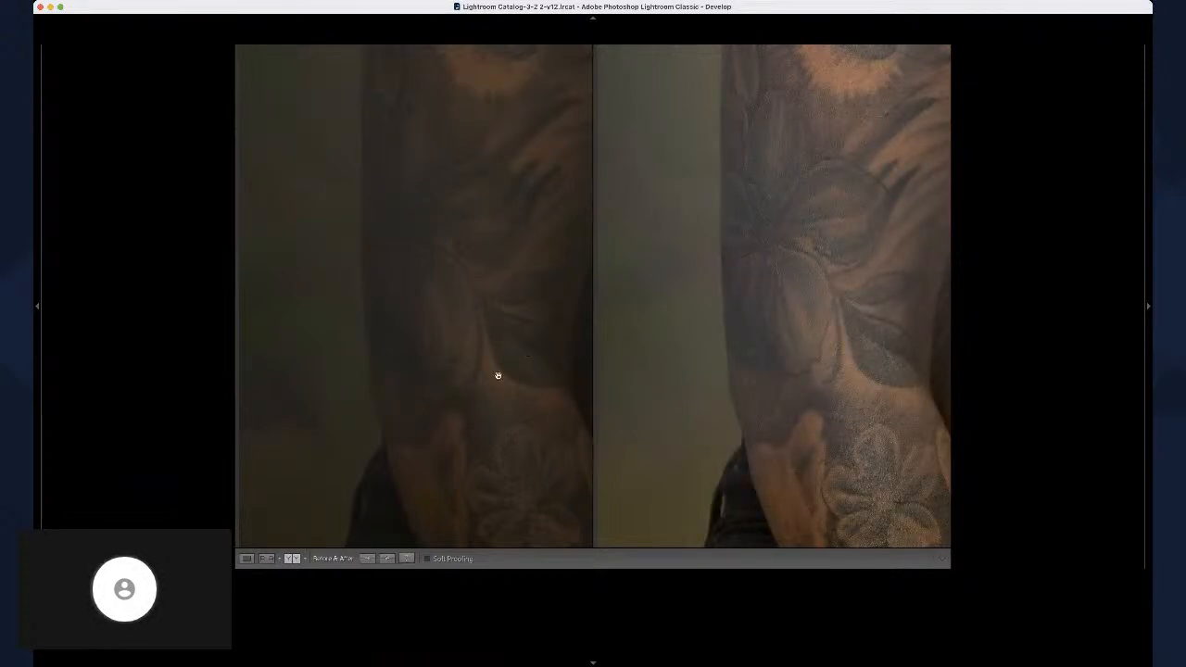
pyautogui.click(247, 559)
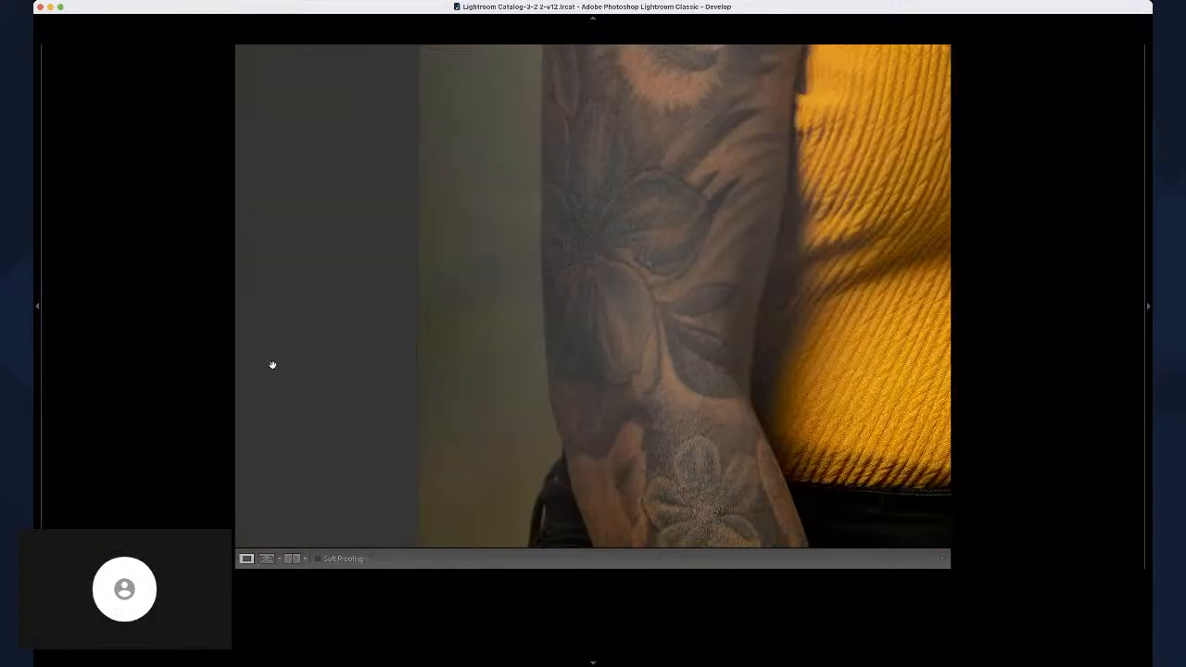
# Step: Heal two marks on the backdrop along the photo's edge beside the tattooed shoulder
pyautogui.scroll(10, 442, 437)
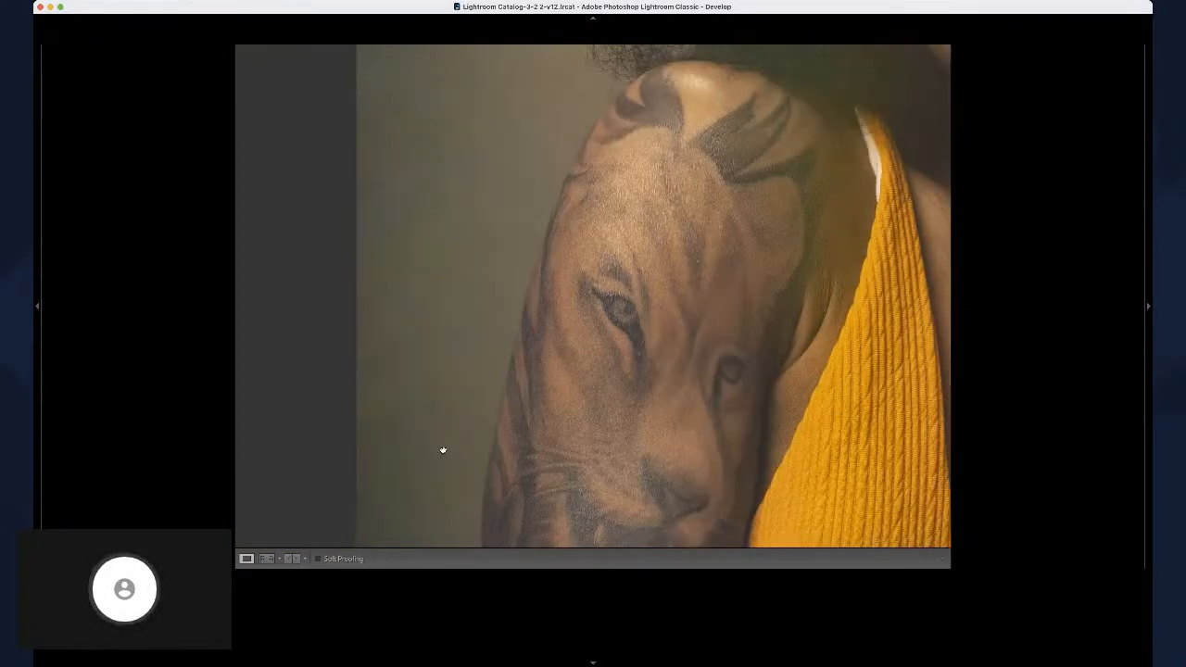
pyautogui.press('q')
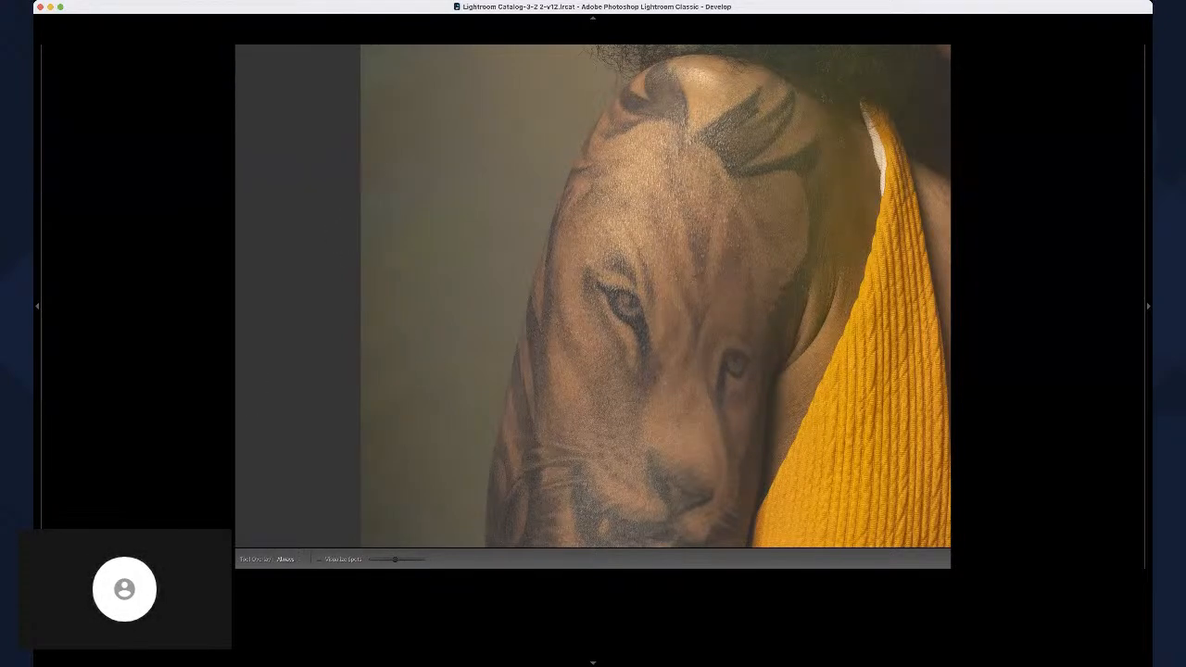
pyautogui.scroll(15, 593, 296)
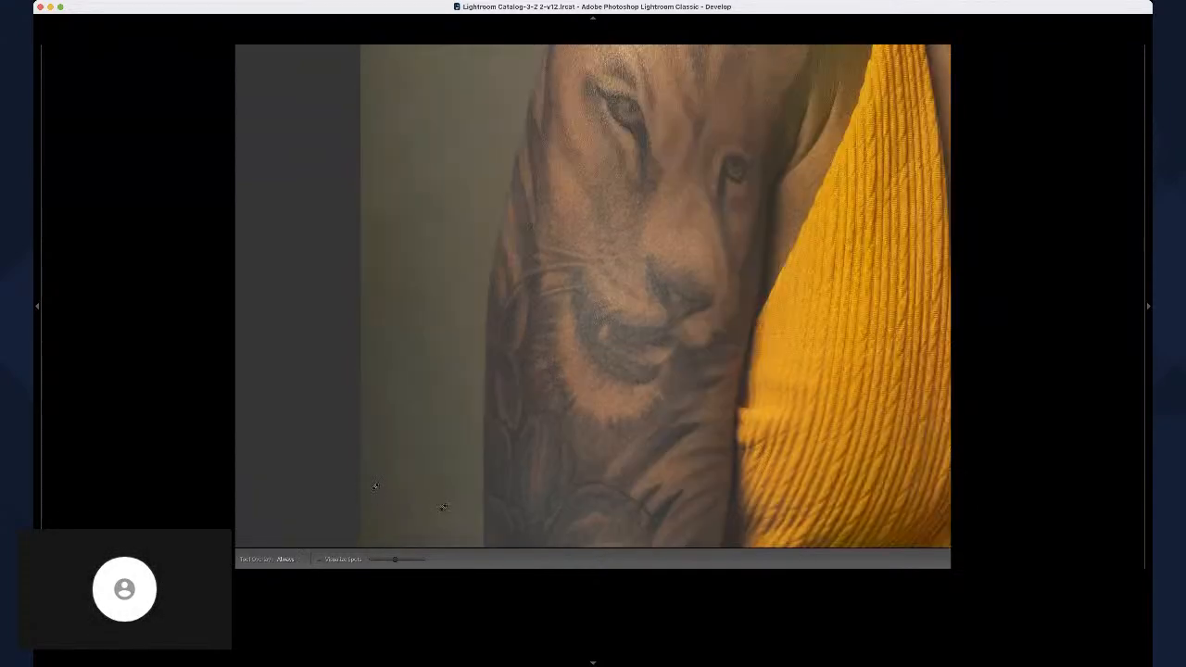
pyautogui.scroll(-10, 929, 152)
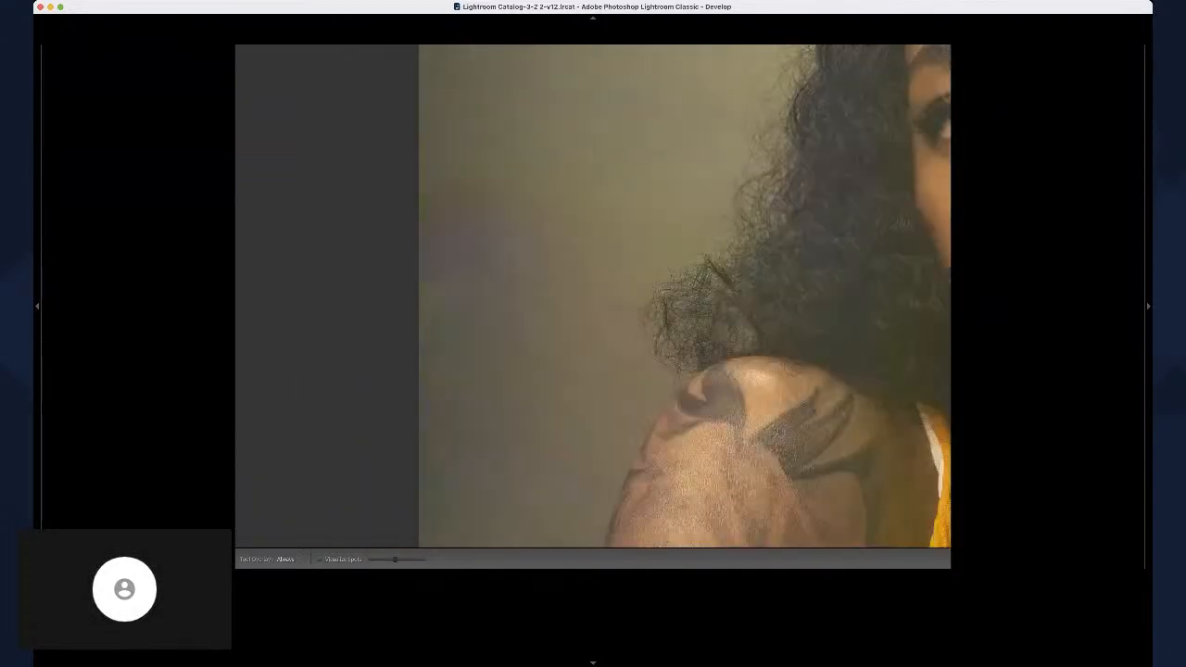
pyautogui.scroll(-2, 429, 246)
pyautogui.scroll(5, 429, 246)
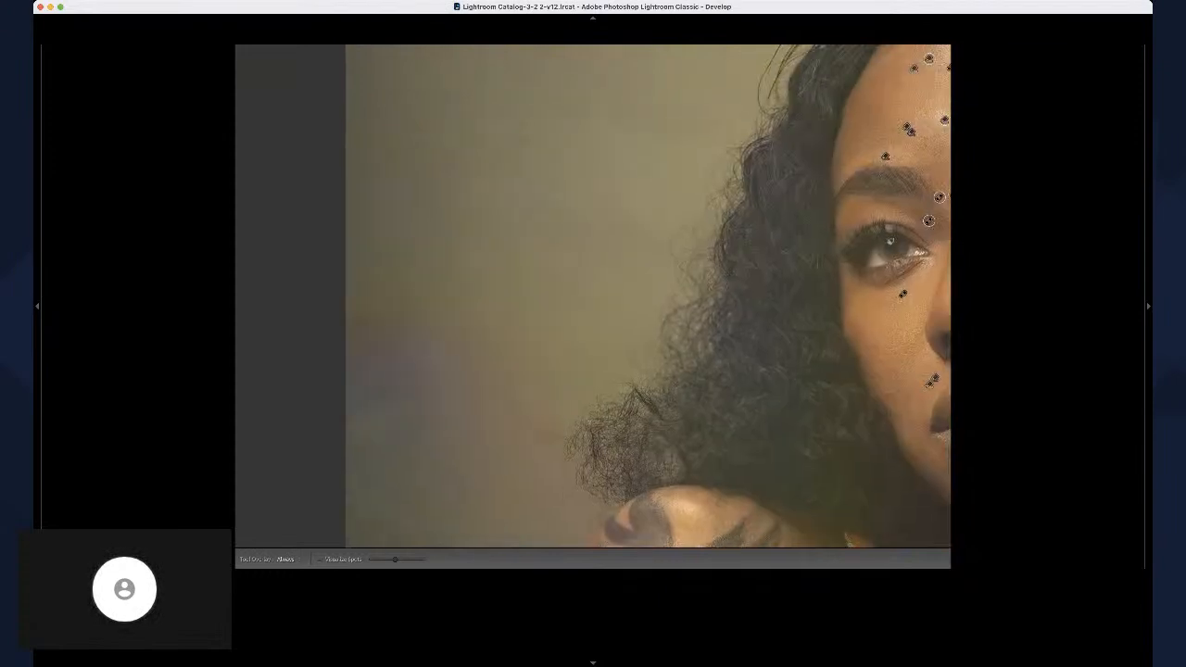
pyautogui.scroll(-6, 429, 247)
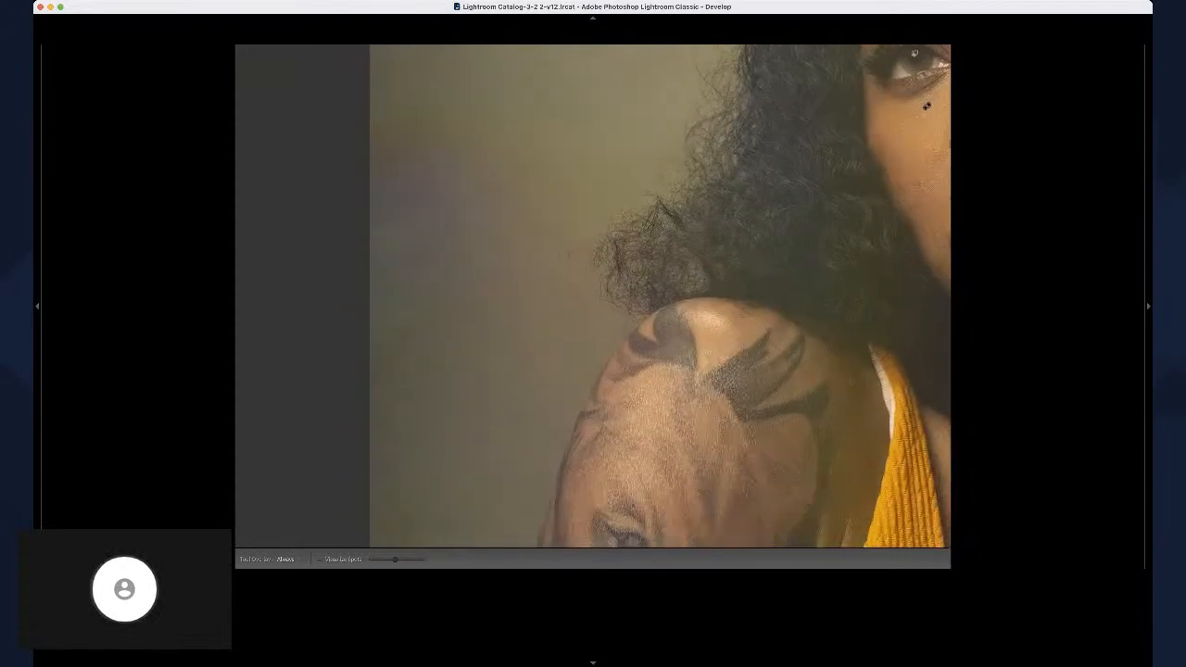
pyautogui.click(374, 238)
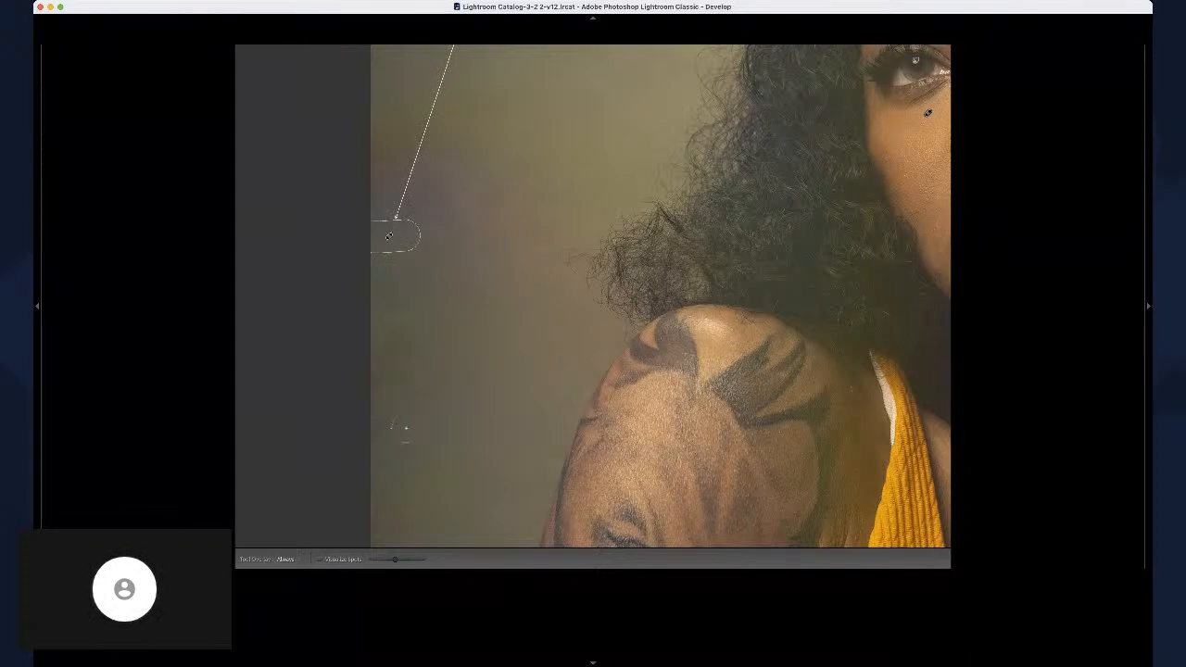
pyautogui.click(389, 434)
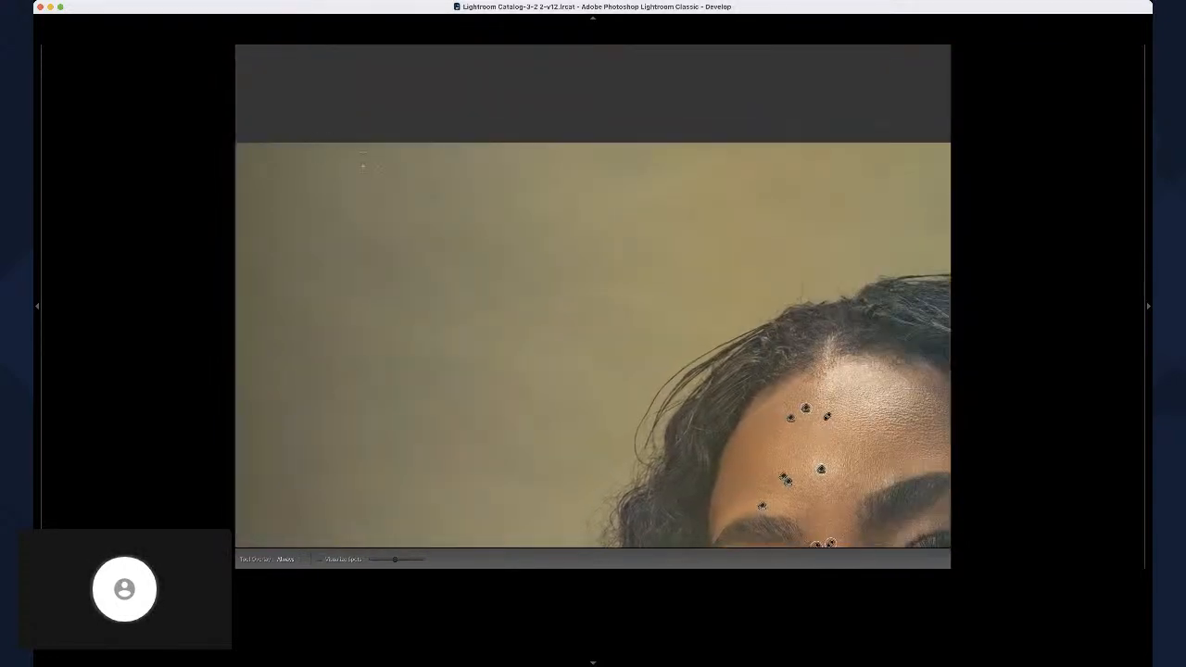
# Step: Heal the marks on the backdrop in the photo's upper corner, beside the hair and above the head
pyautogui.click(394, 174)
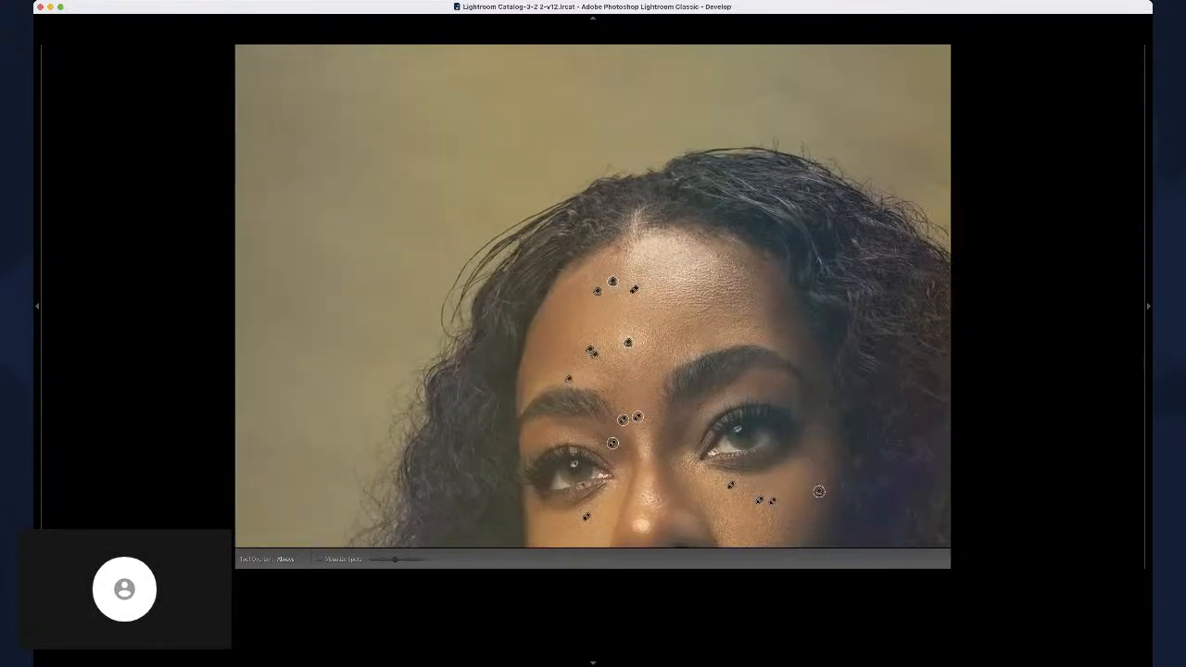
pyautogui.click(323, 359)
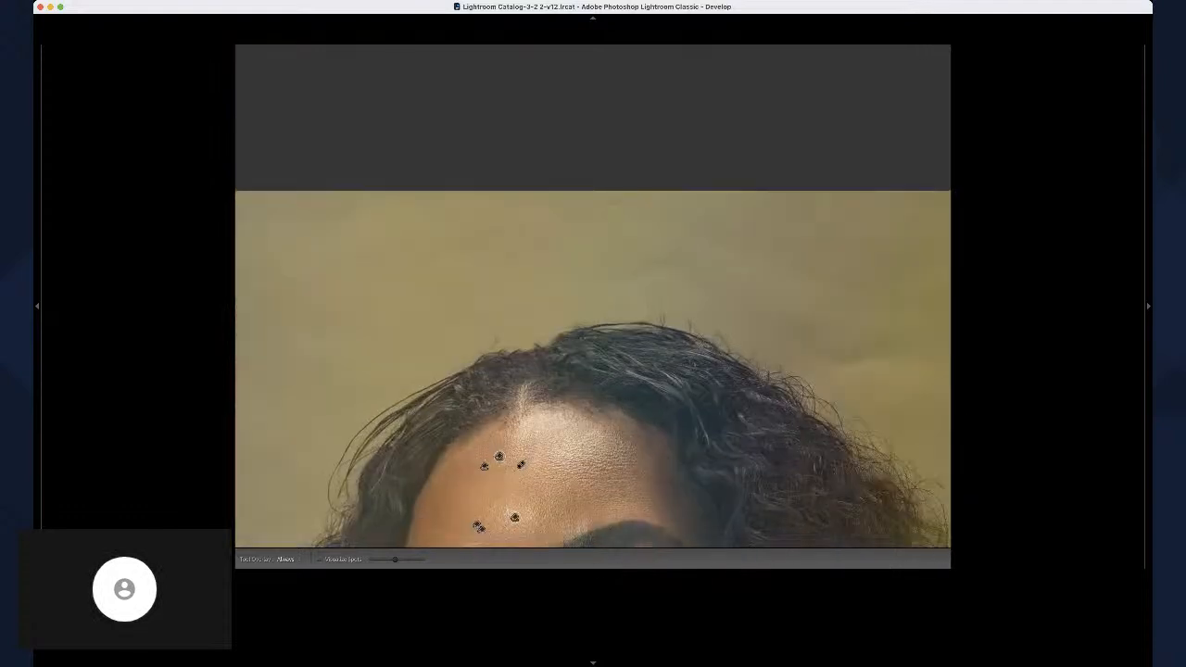
pyautogui.click(657, 271)
pyautogui.moveTo(482, 445); pyautogui.dragTo(665, 161)
pyautogui.moveTo(908, 186); pyautogui.dragTo(330, 352)
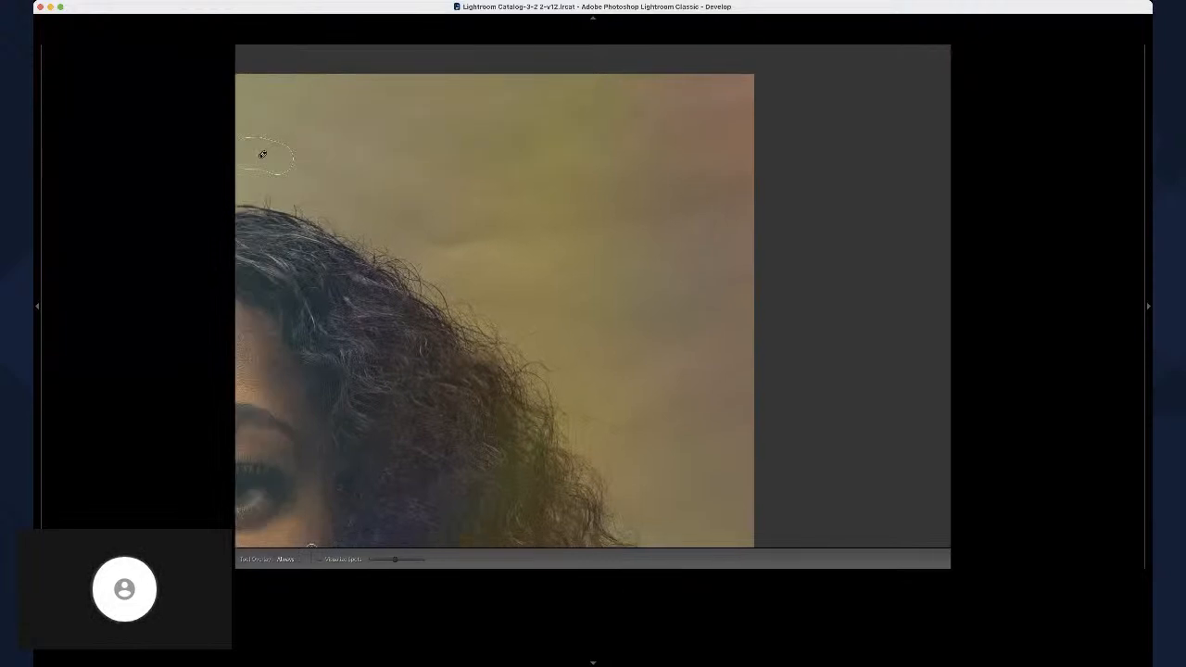
# Step: Heal the spots and streaks on the backdrop above the curls and in its reddish upper corner, and check the whole portrait
pyautogui.click(640, 115)
pyautogui.click(450, 243)
pyautogui.moveTo(485, 237); pyautogui.dragTo(431, 239)
pyautogui.click(460, 243)
pyautogui.click(420, 149)
pyautogui.moveTo(426, 464); pyautogui.dragTo(462, 444)
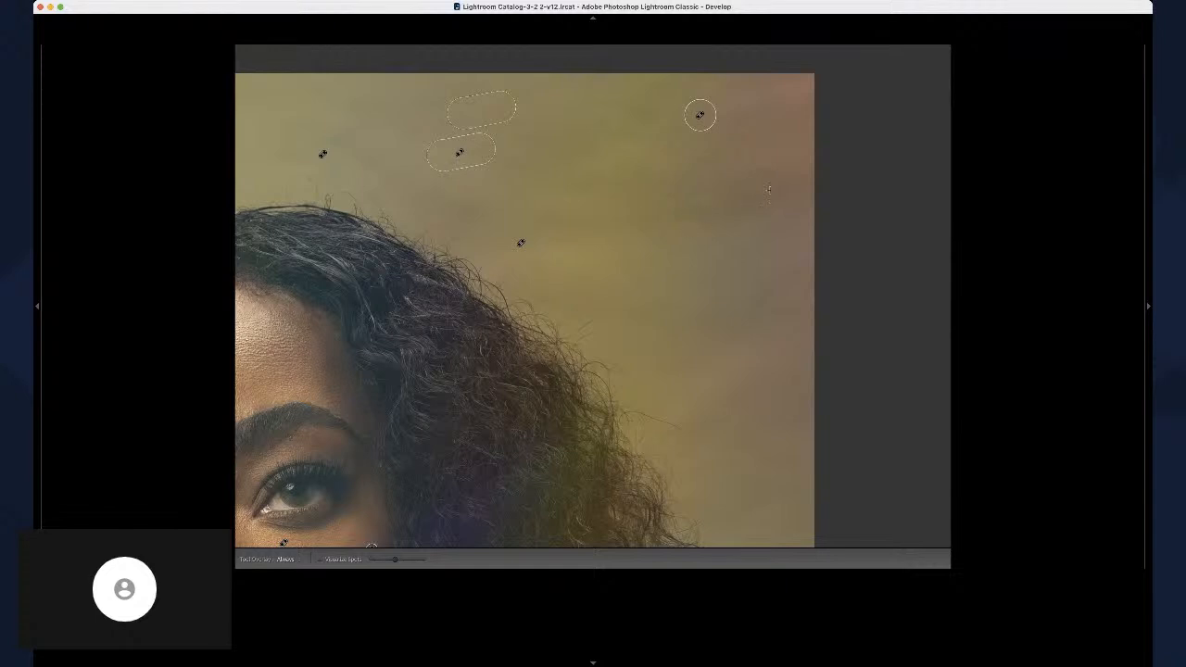
pyautogui.moveTo(691, 214); pyautogui.dragTo(775, 183)
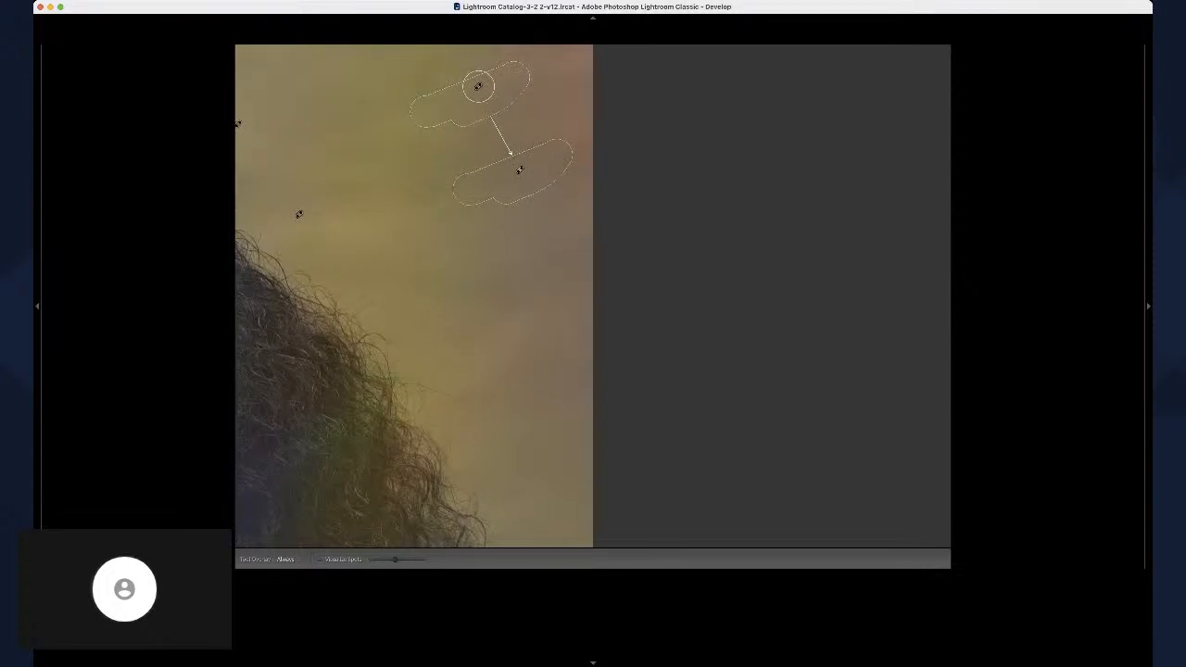
pyautogui.press('q')
pyautogui.click(491, 302)
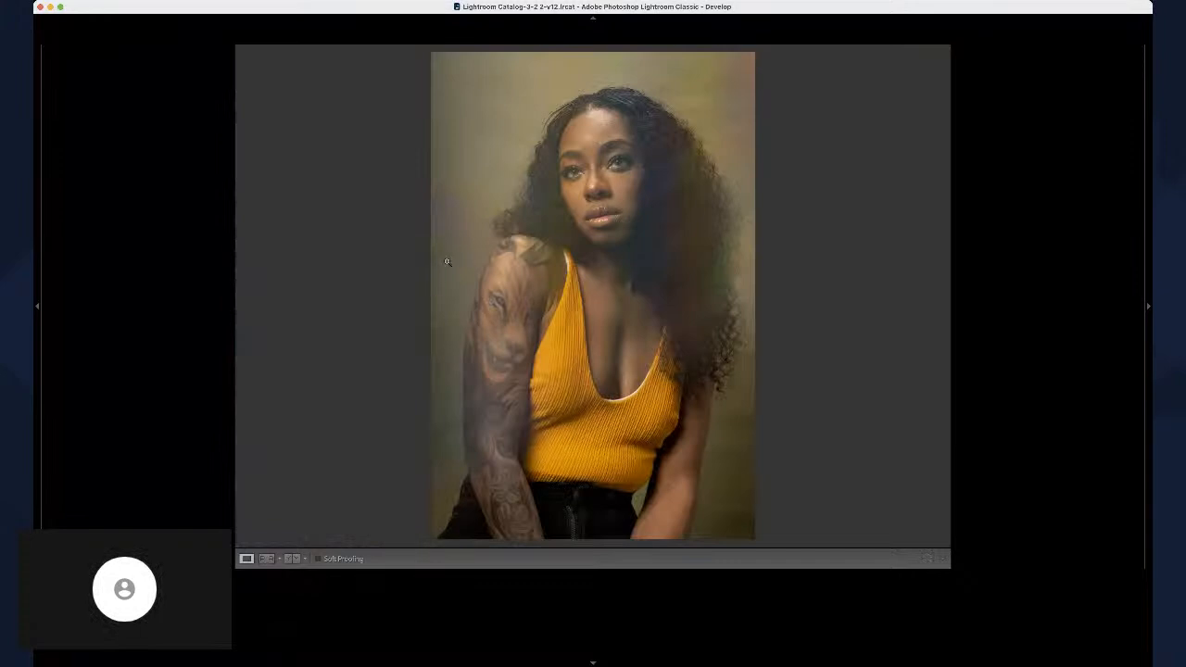
# Step: Heal the uneven patch on the backdrop just above the hairline of the curls, and check it without the heal overlays
pyautogui.click(672, 88)
pyautogui.moveTo(695, 55); pyautogui.dragTo(659, 173)
pyautogui.press('q')
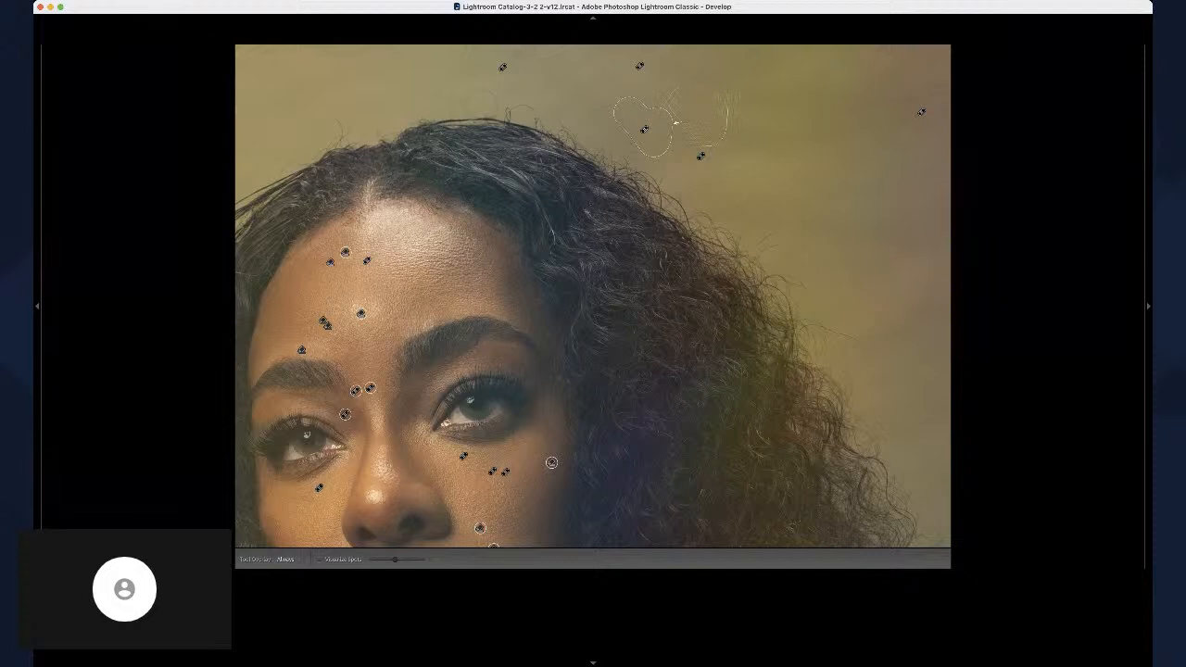
pyautogui.click(720, 164)
pyautogui.press('q')
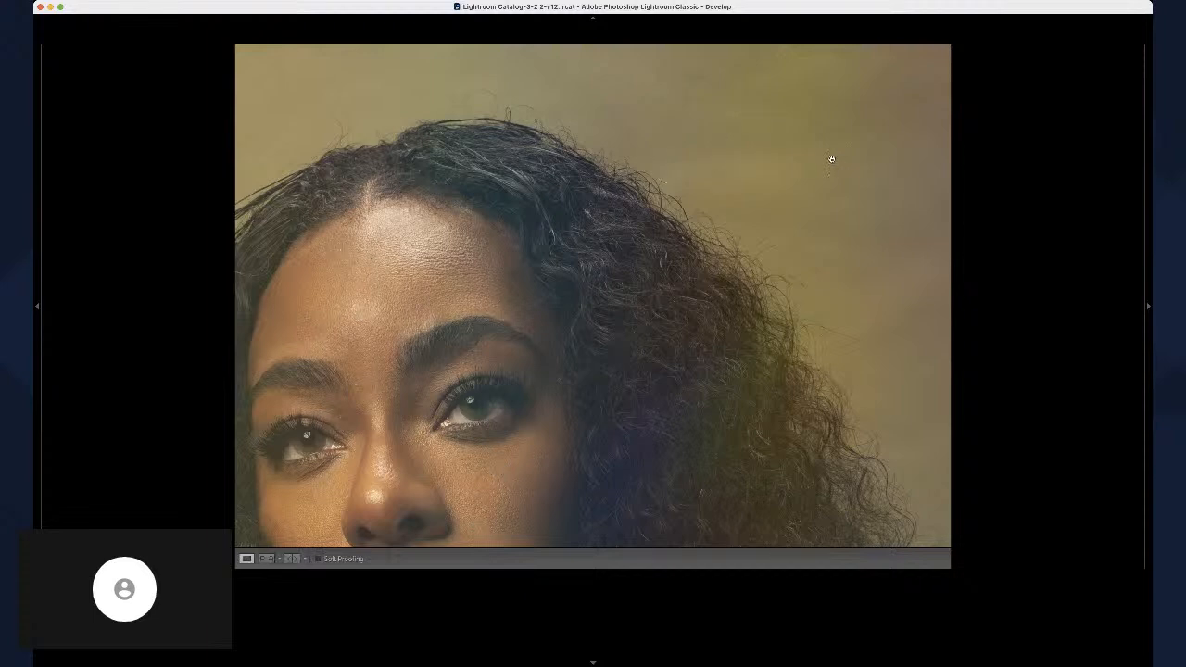
# Step: Heal the wider streak on the backdrop above the curls, choose a new sample source for it, and check the full portrait
pyautogui.press('q')
pyautogui.moveTo(659, 141); pyautogui.dragTo(737, 151)
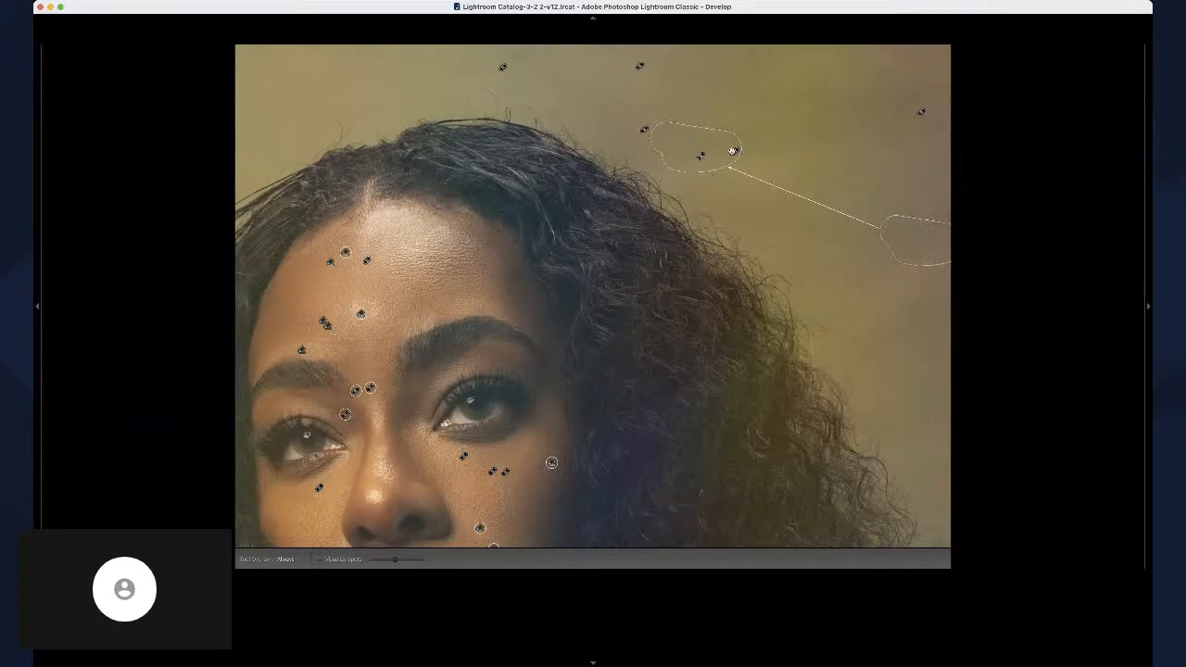
pyautogui.press('/')
pyautogui.press('q')
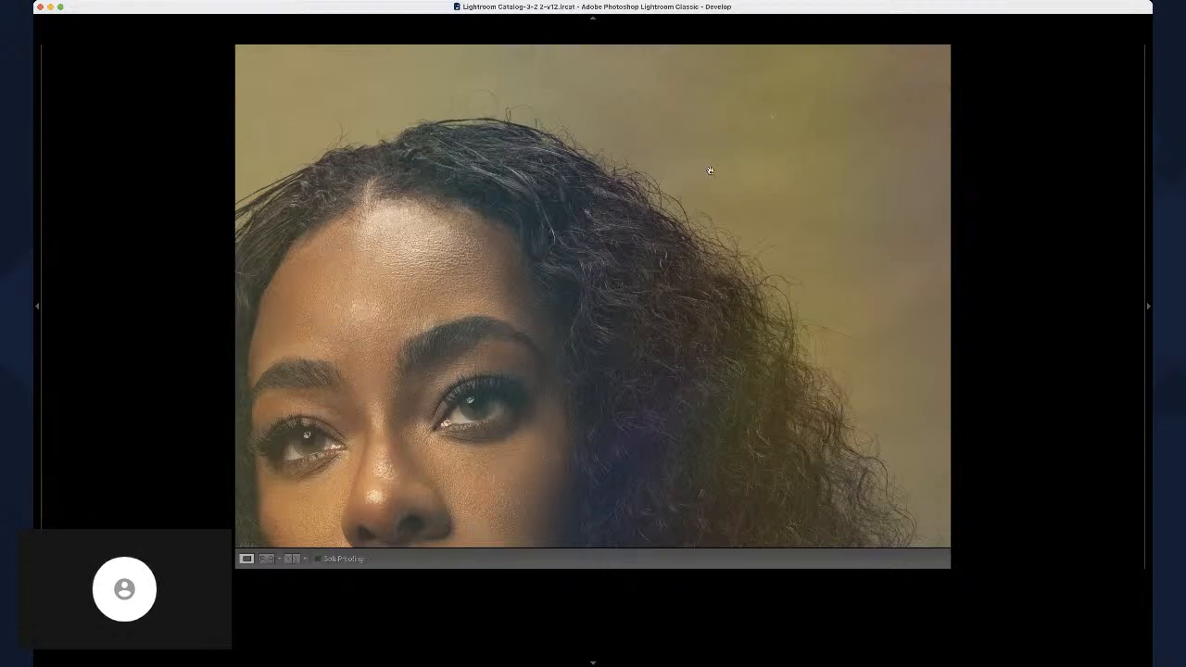
pyautogui.click(735, 190)
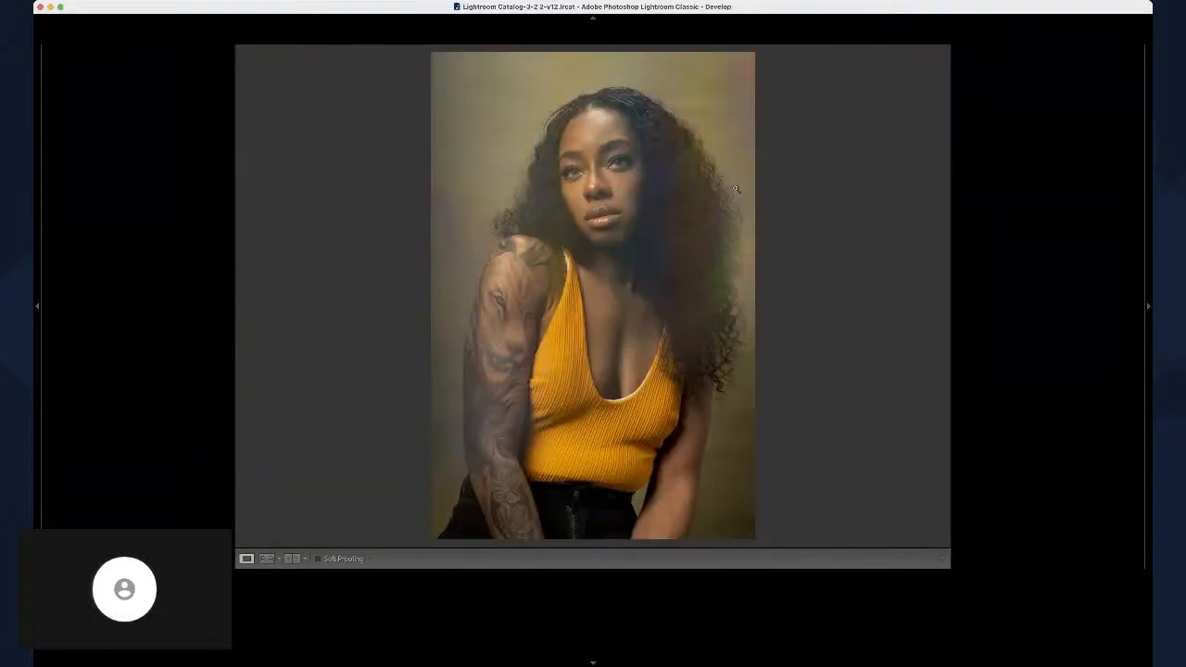
# Step: Compare the edited portrait with its original by switching repeatedly between the before and after views
pyautogui.press('\\')
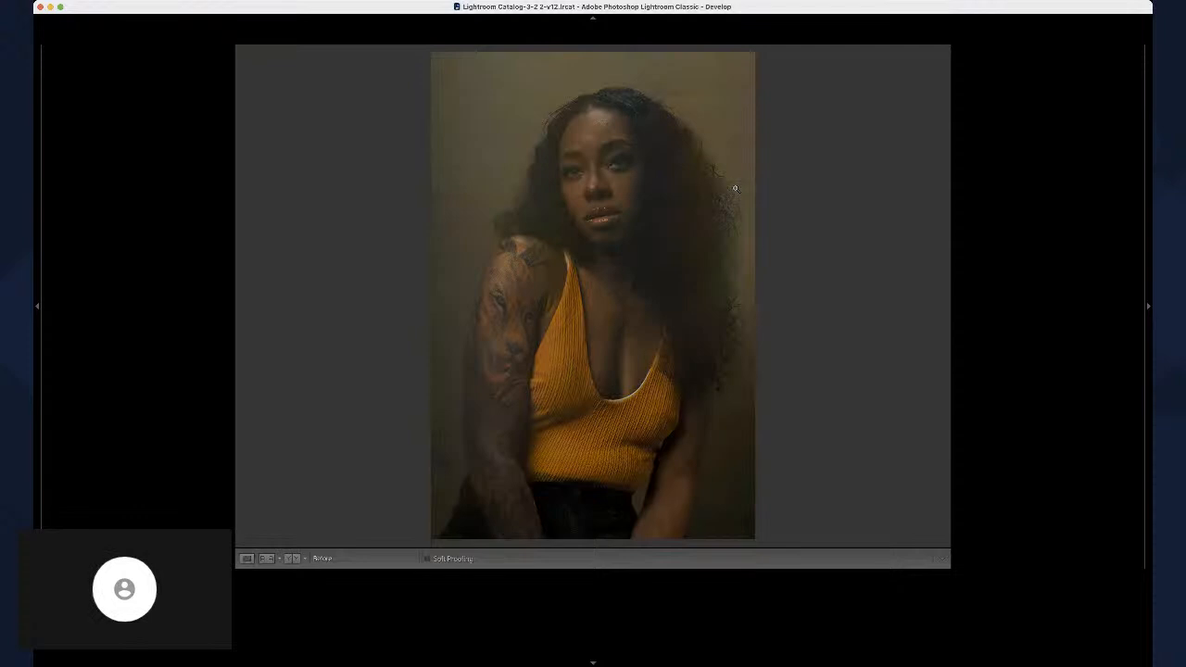
pyautogui.press('\\')
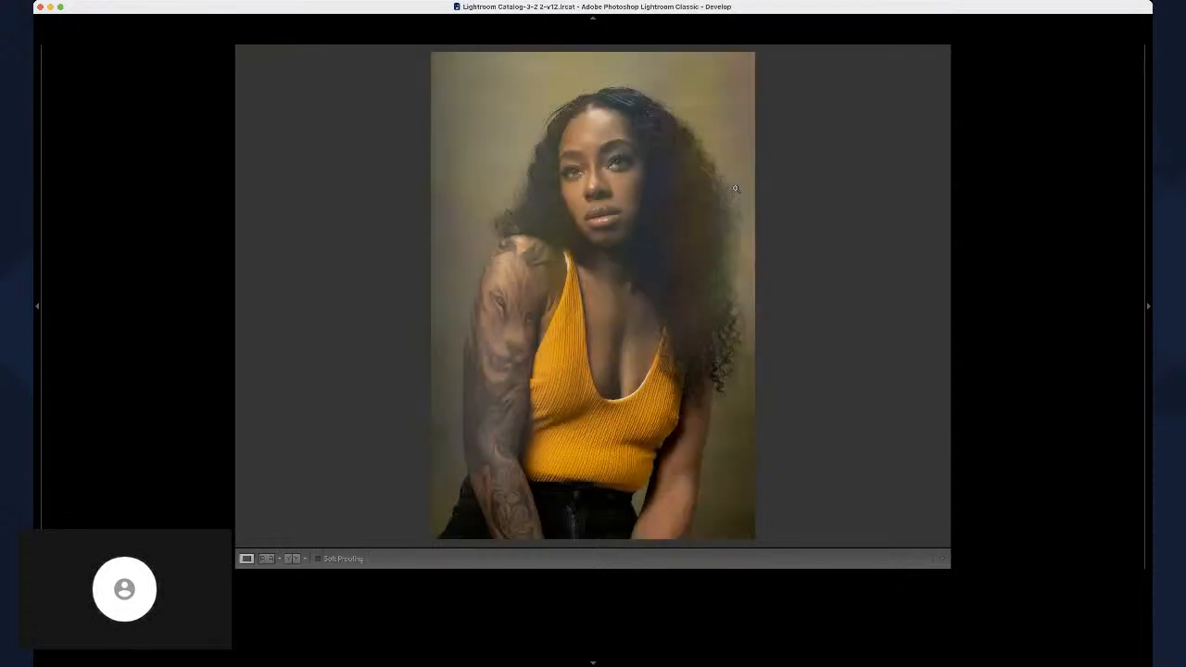
pyautogui.press('\\')
pyautogui.press('\\')
pyautogui.press('\\')
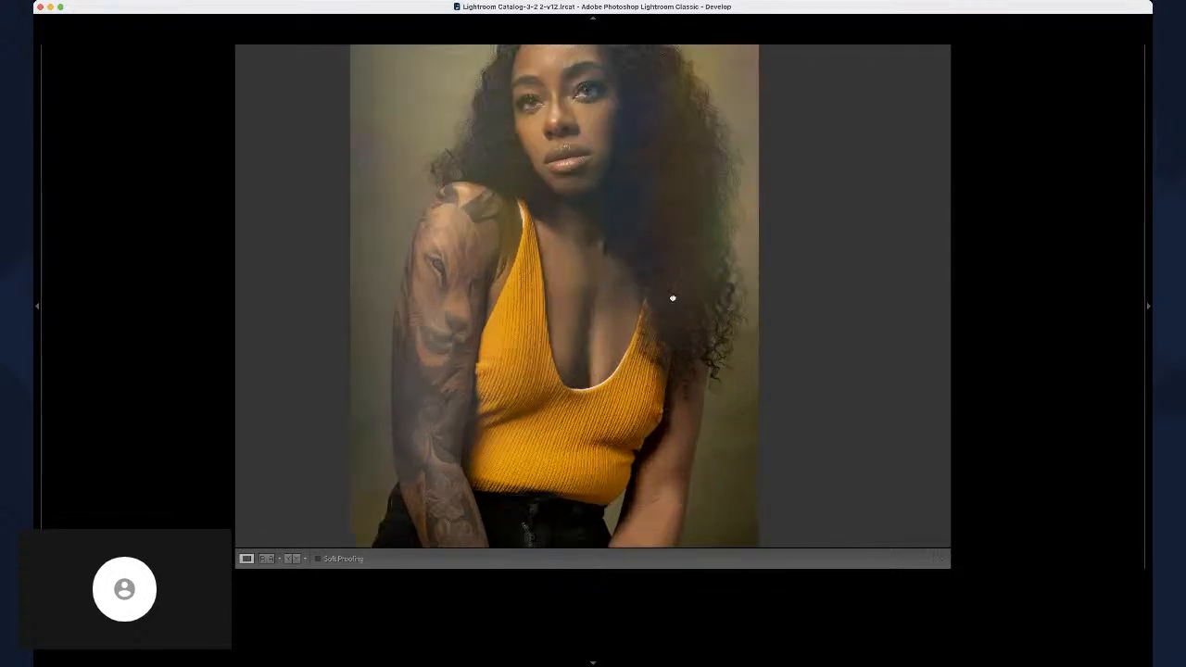
pyautogui.press('\\')
# Step: Heal the dark patch on the backdrop beside the elbow of the untattooed arm
pyautogui.moveTo(713, 406); pyautogui.dragTo(553, 185)
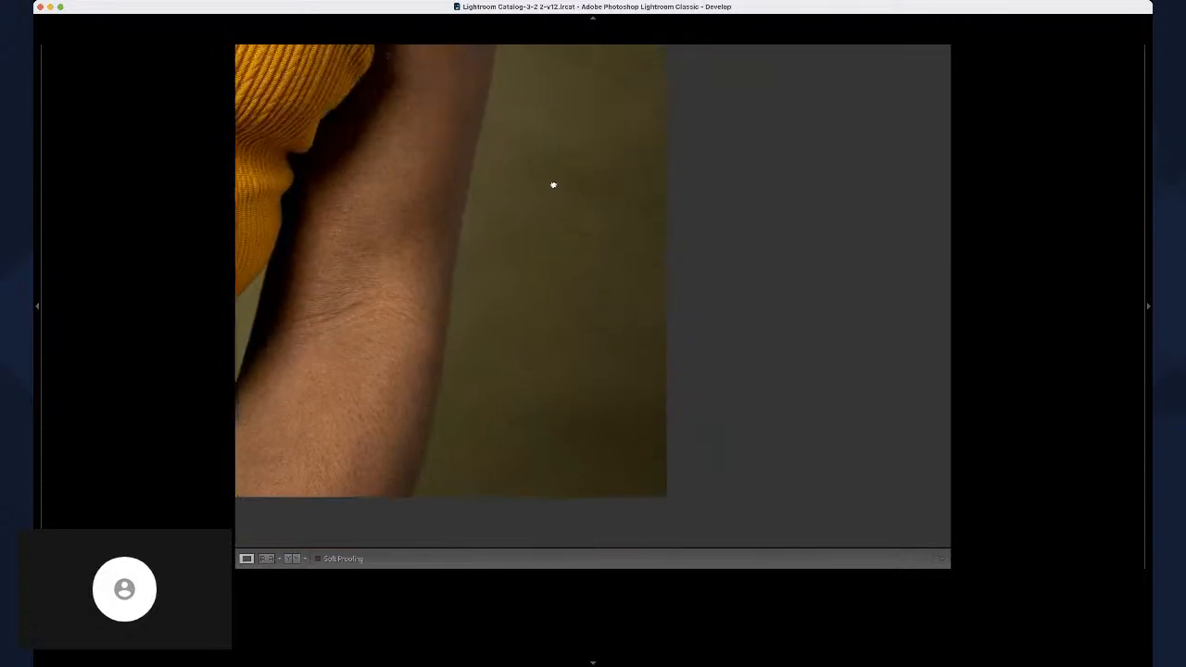
pyautogui.press('q')
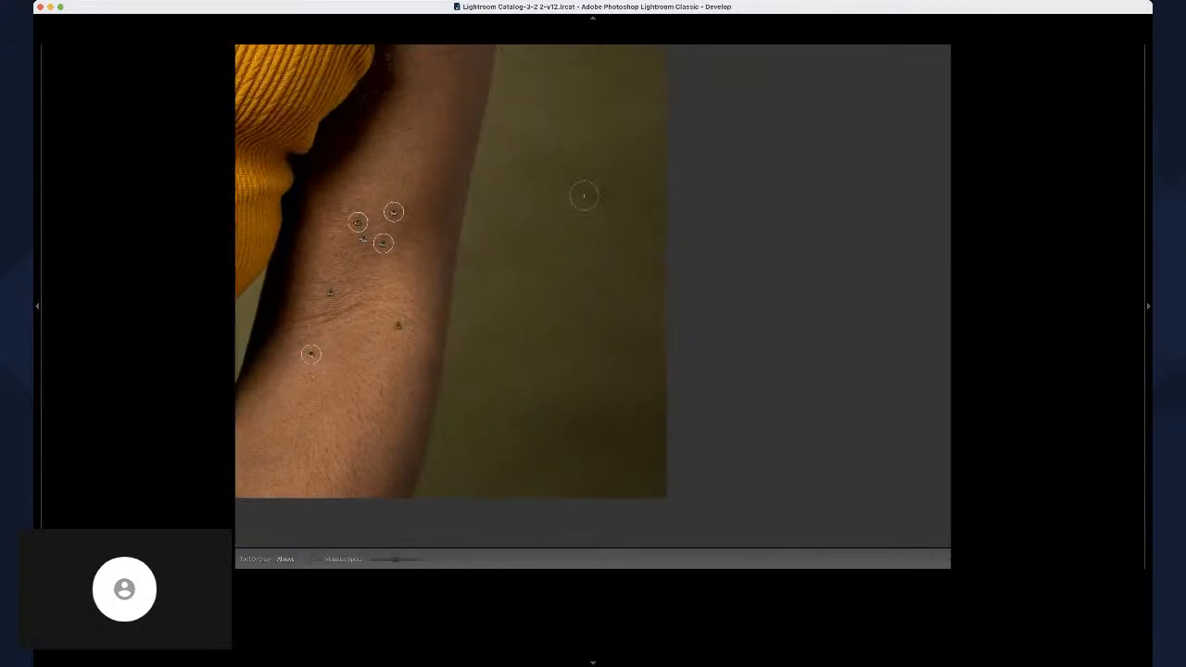
pyautogui.moveTo(559, 183); pyautogui.dragTo(607, 209)
pyautogui.press('Delete')
pyautogui.press('q')
pyautogui.moveTo(595, 250); pyautogui.dragTo(556, 380)
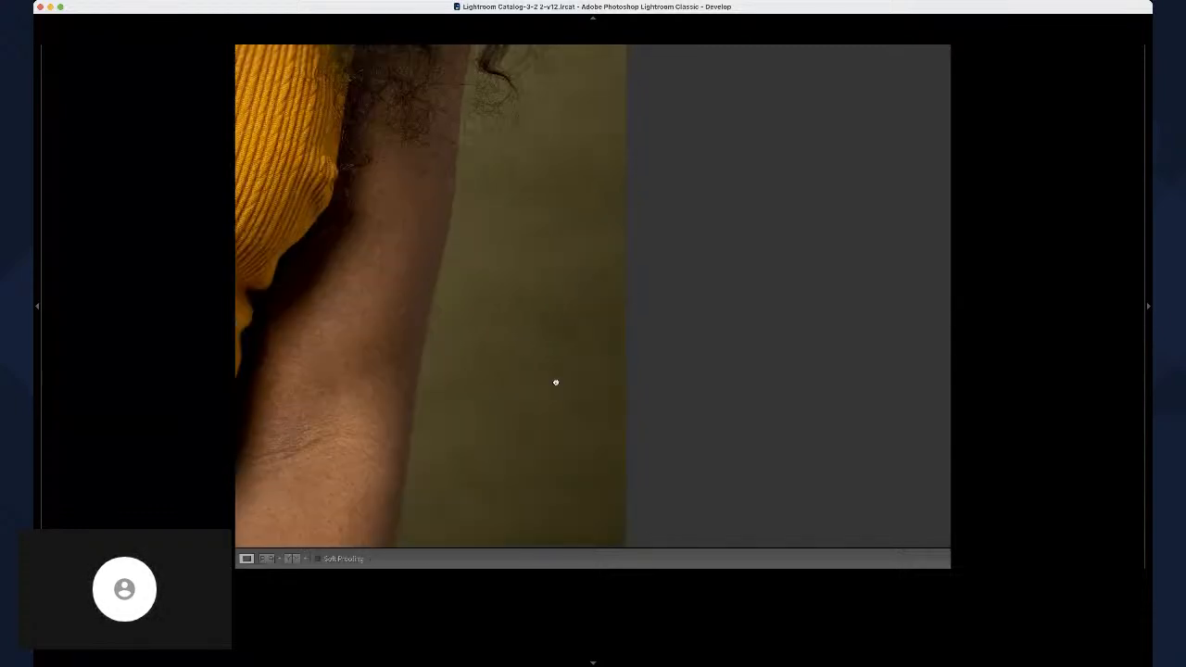
# Step: Heal three more spots on the backdrop beside the untattooed arm, moving the last one's sample source to the clean area below it
pyautogui.press('q')
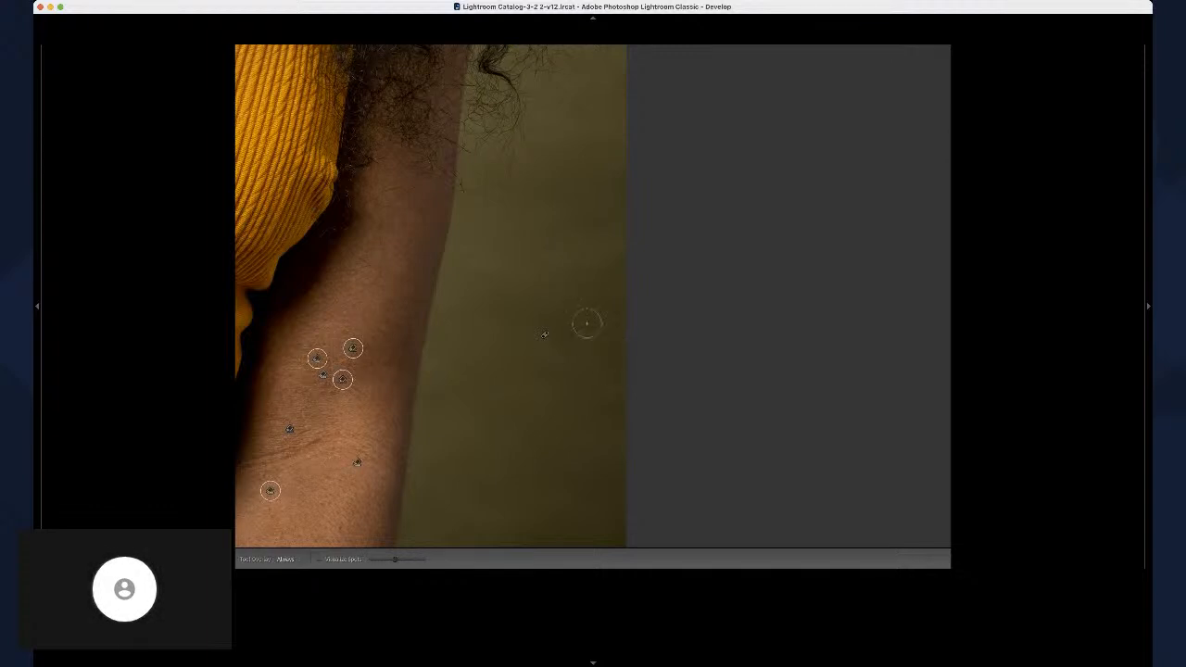
pyautogui.click(589, 305)
pyautogui.click(598, 144)
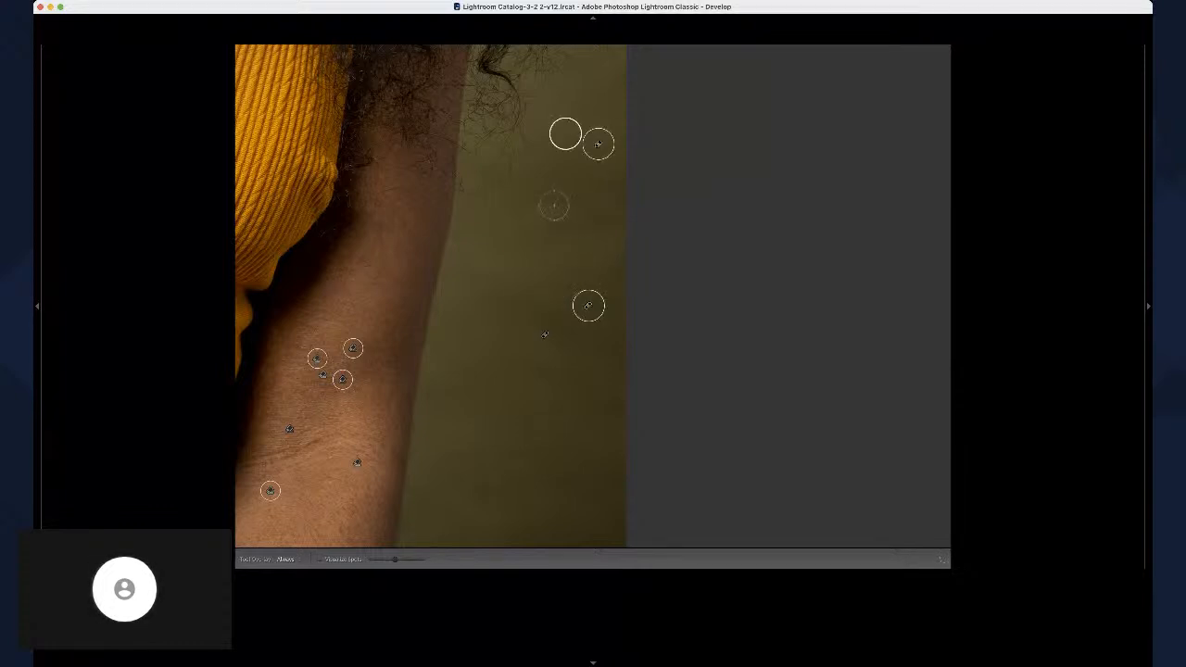
pyautogui.click(554, 205)
pyautogui.moveTo(513, 241); pyautogui.dragTo(568, 248)
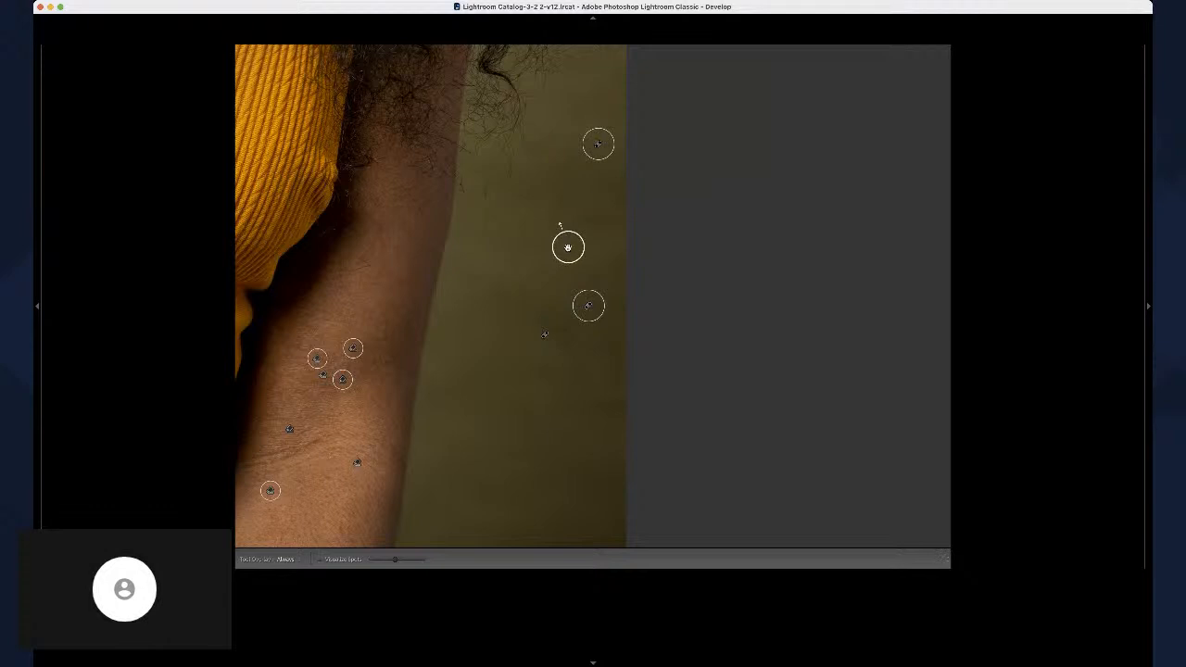
pyautogui.press('q')
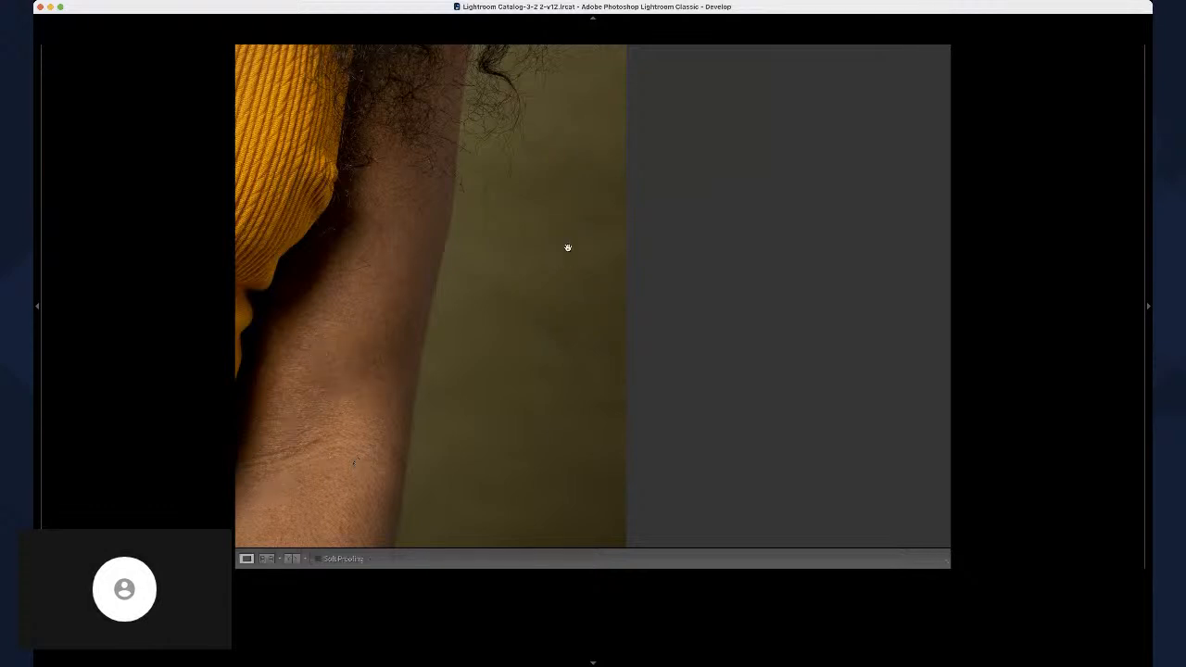
# Step: Compare the whole portrait and the face close up side by side with the original in an enlarged preview
pyautogui.click(568, 248)
pyautogui.click(292, 558)
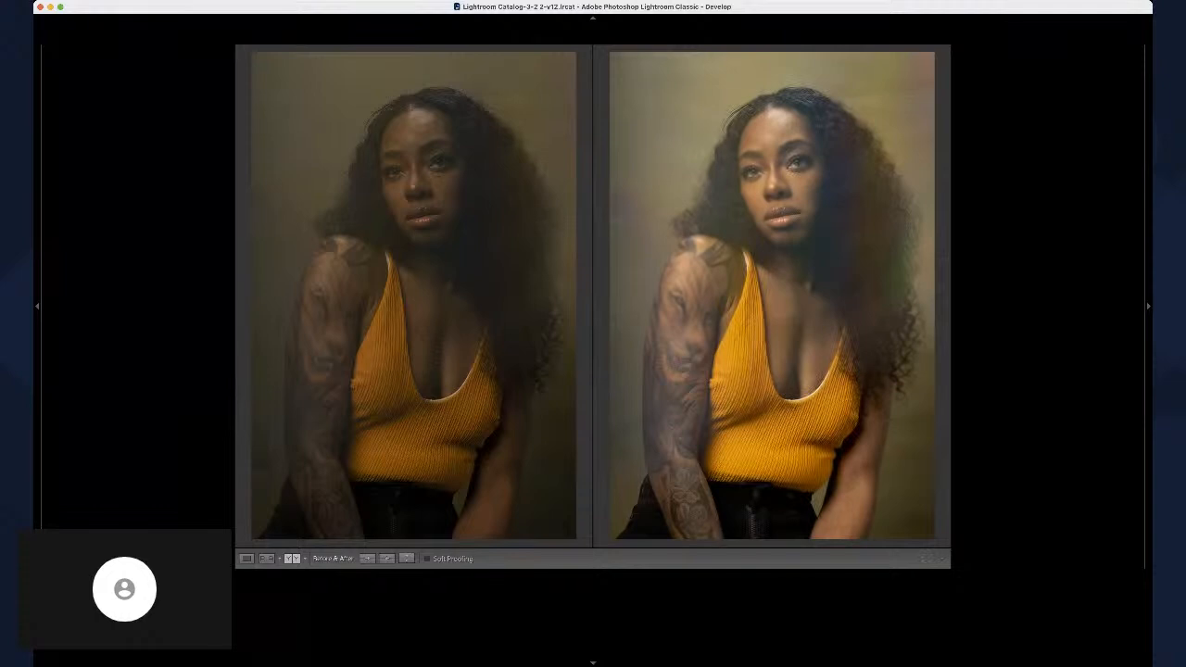
pyautogui.click(37, 306)
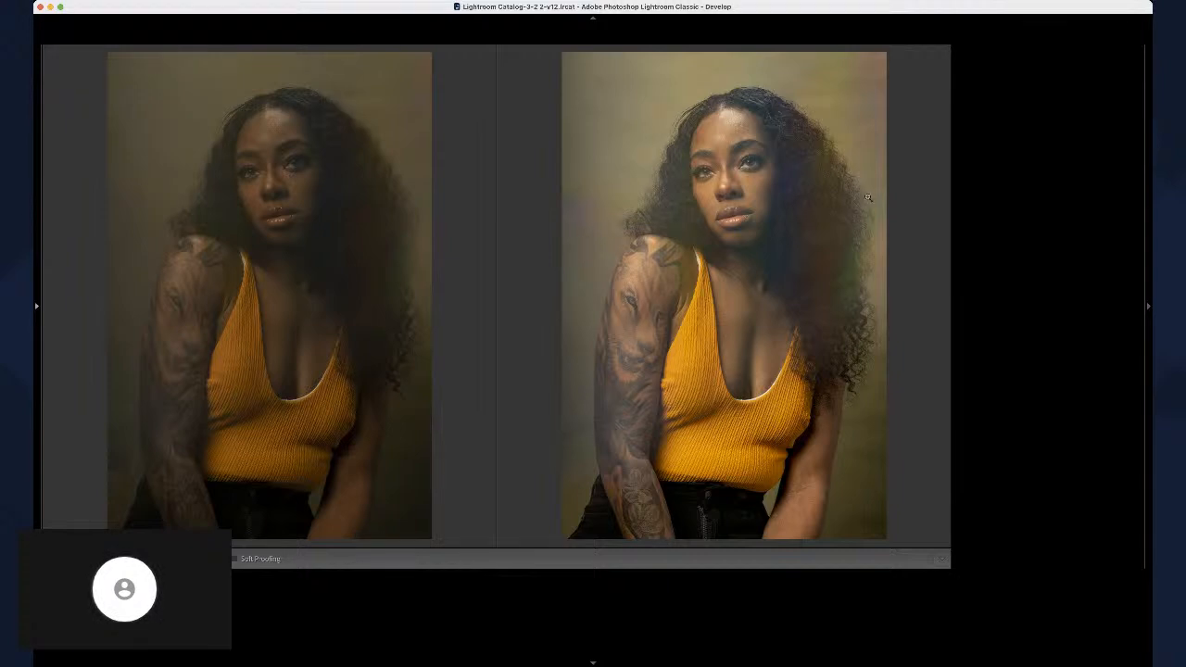
pyautogui.click(740, 184)
pyautogui.scroll(3, 728, 244)
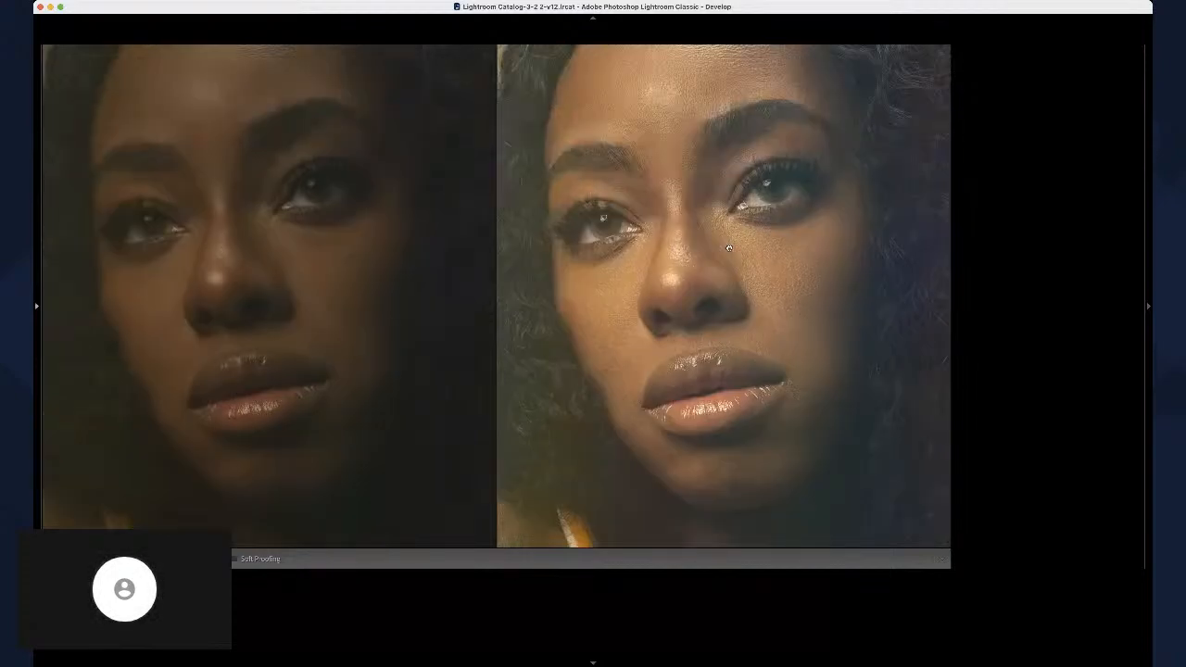
# Step: Examine the eyes, lips and facial skin of the edited portrait against the original, alternating between full view and close-up
pyautogui.click(727, 241)
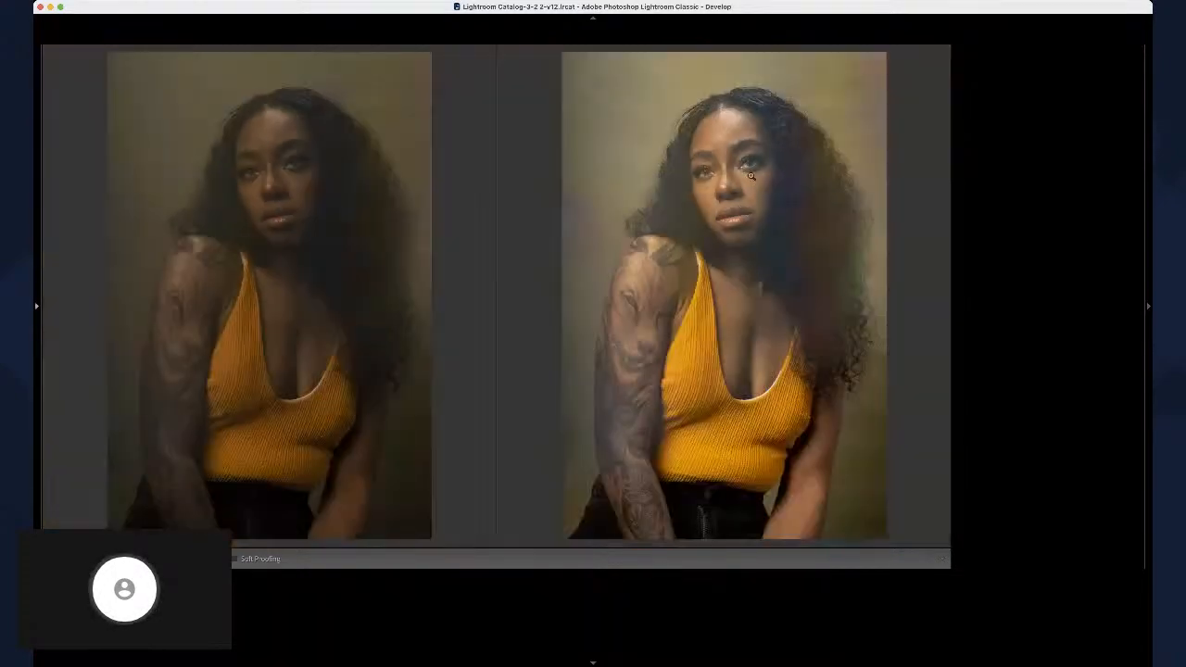
pyautogui.click(751, 174)
pyautogui.scroll(2, 797, 190)
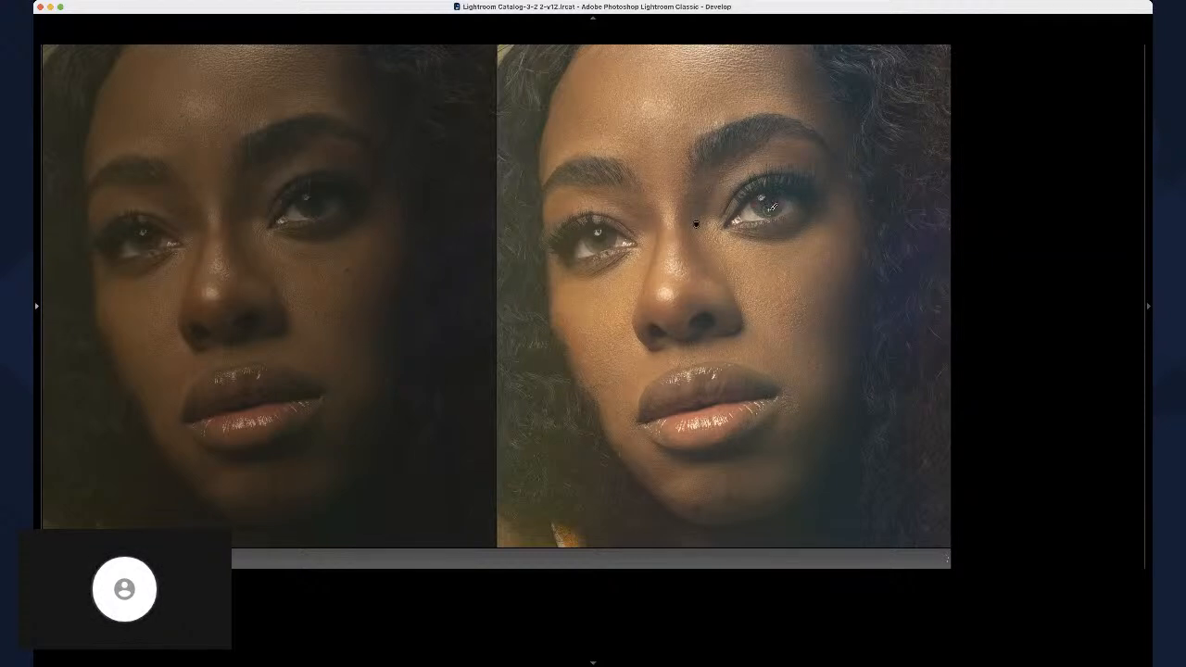
pyautogui.moveTo(765, 209); pyautogui.dragTo(772, 200)
pyautogui.click(597, 240)
pyautogui.press('o')
pyautogui.press('Escape')
pyautogui.press('Right')
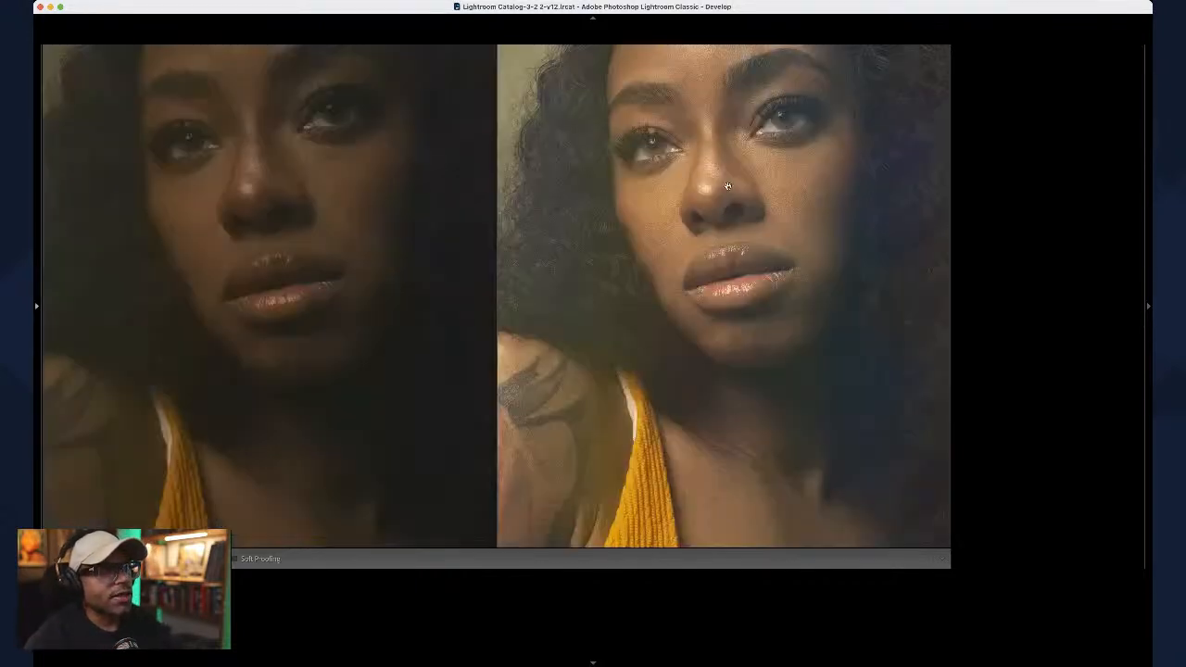
pyautogui.moveTo(730, 198); pyautogui.dragTo(701, 235)
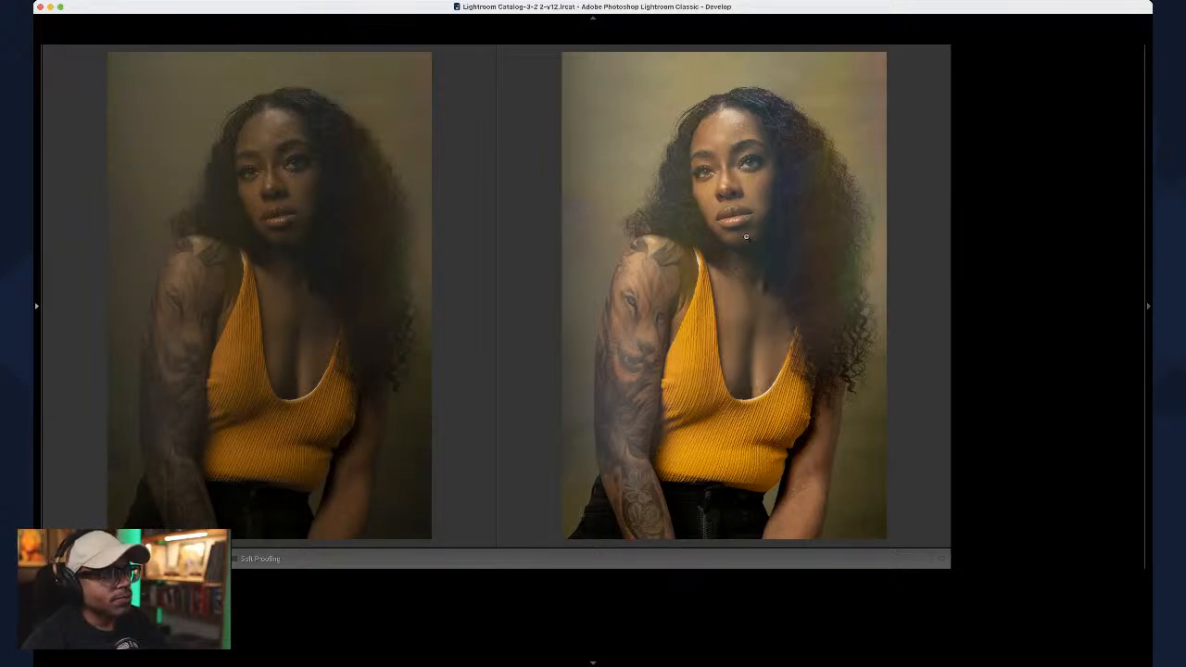
# Step: Heal the patch of textured skin on the chest just above the yellow top's neckline, sampling the clean skin above it
pyautogui.click(758, 394)
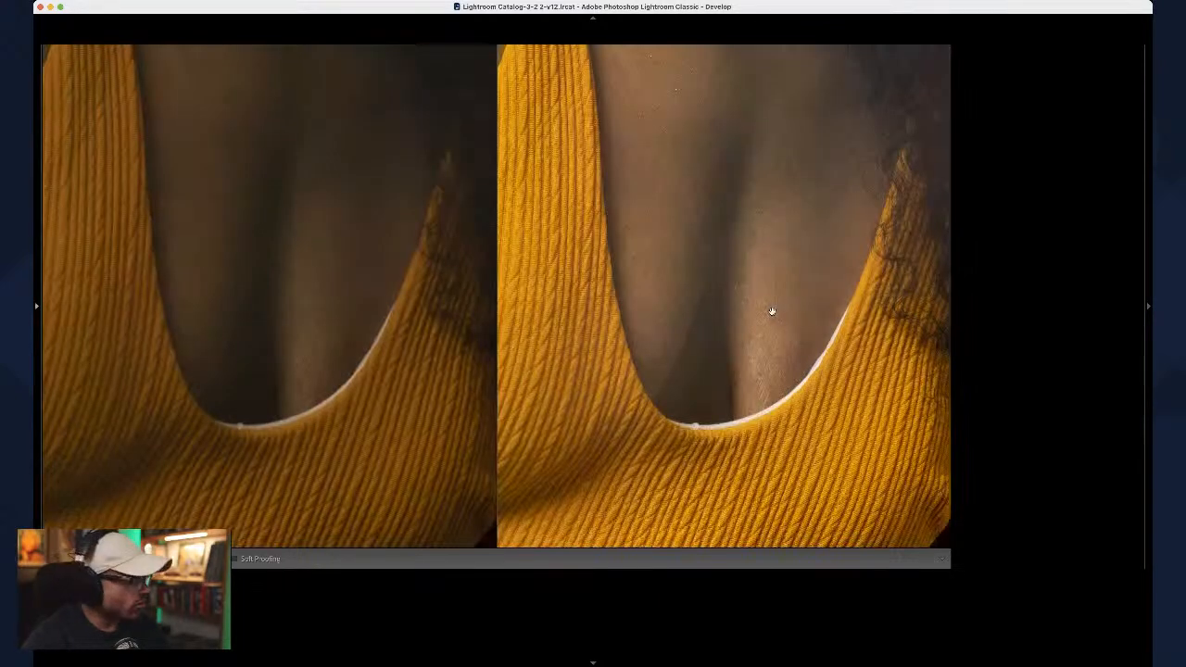
pyautogui.press('q')
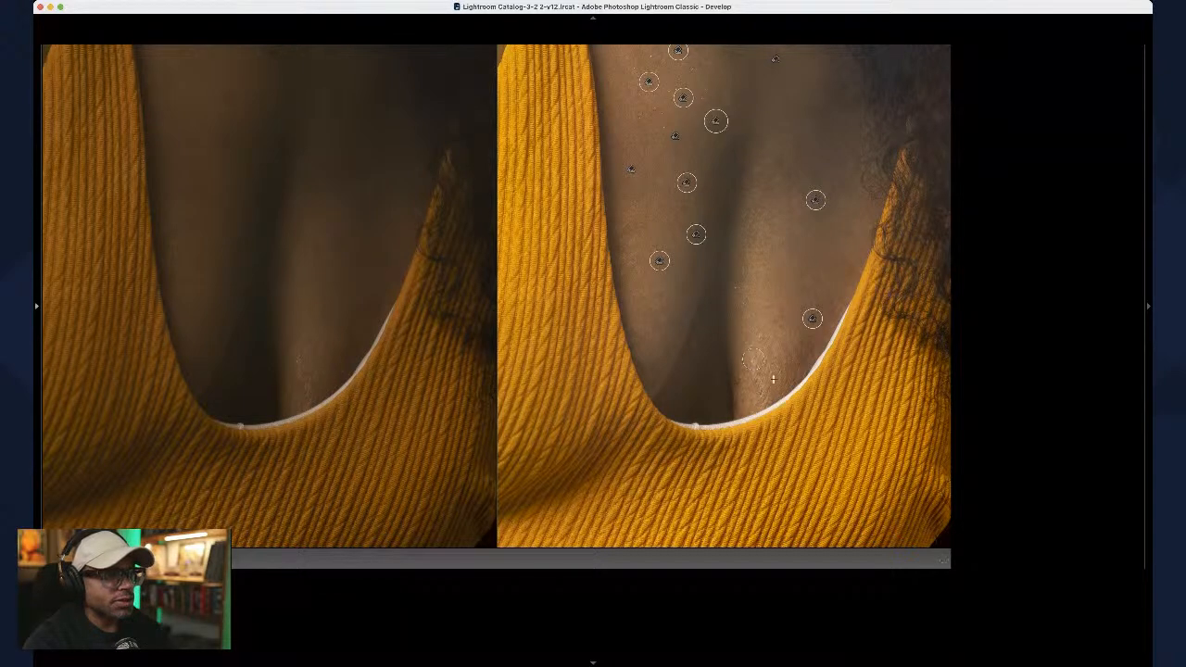
pyautogui.click(761, 350)
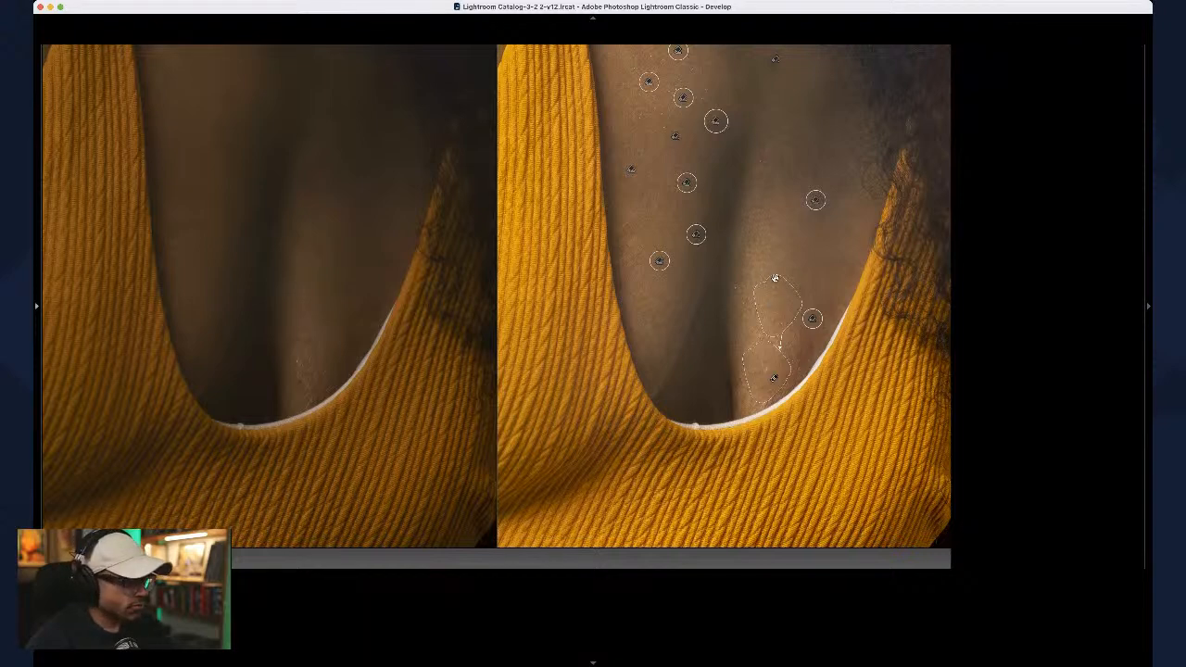
pyautogui.press('q')
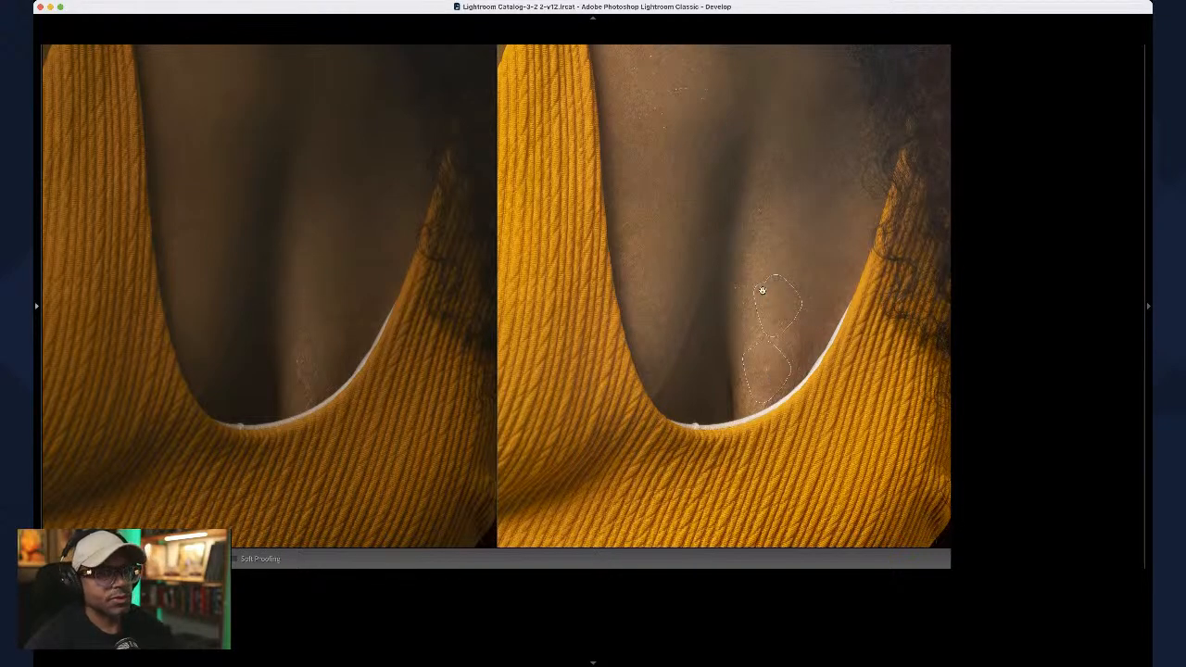
pyautogui.click(747, 273)
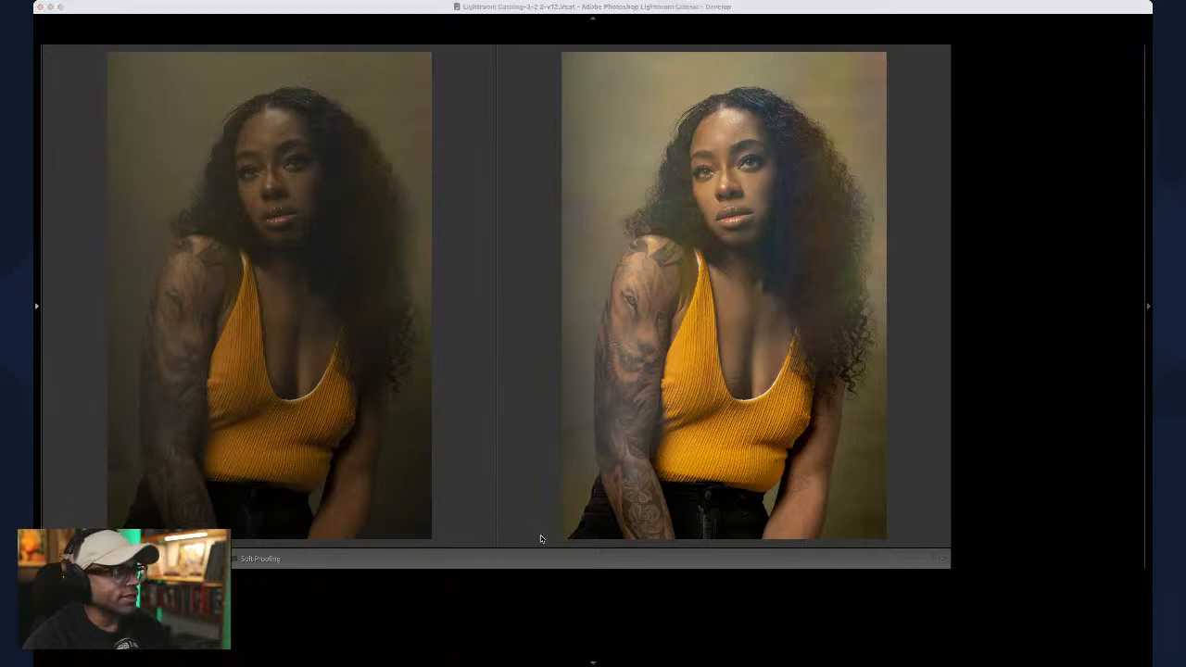
pyautogui.click(752, 299)
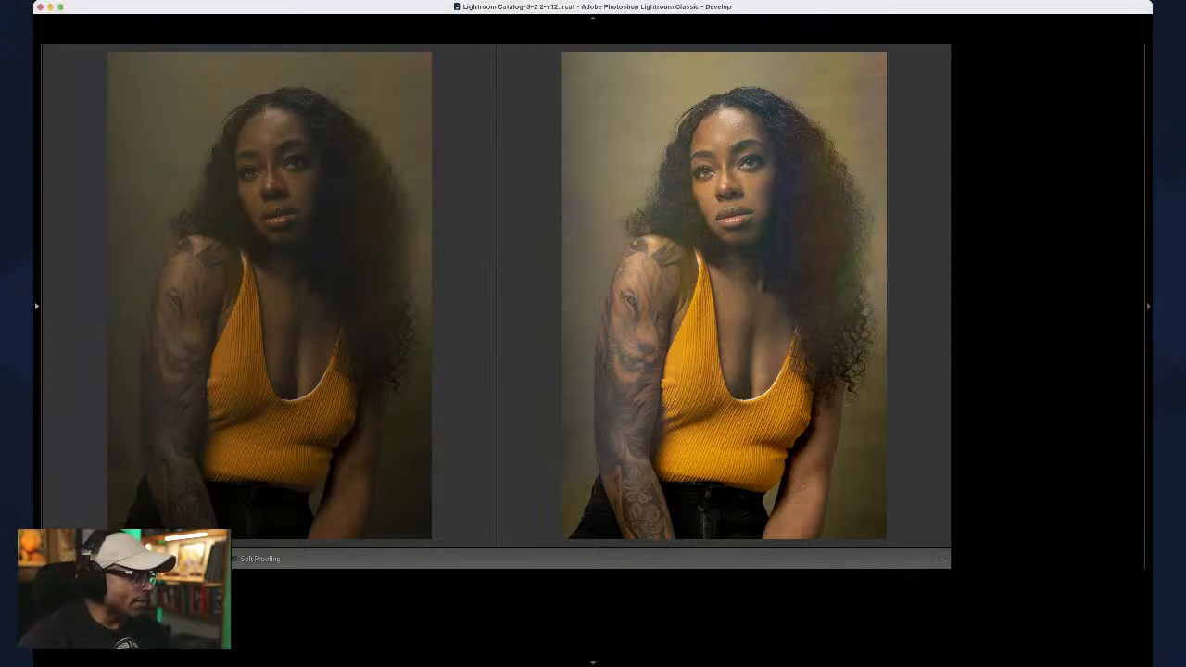
# Step: Go to the outstretched-hands portrait and apply a tighter crop around the subject, trimming the dark strip along the right edge
pyautogui.press('Right')
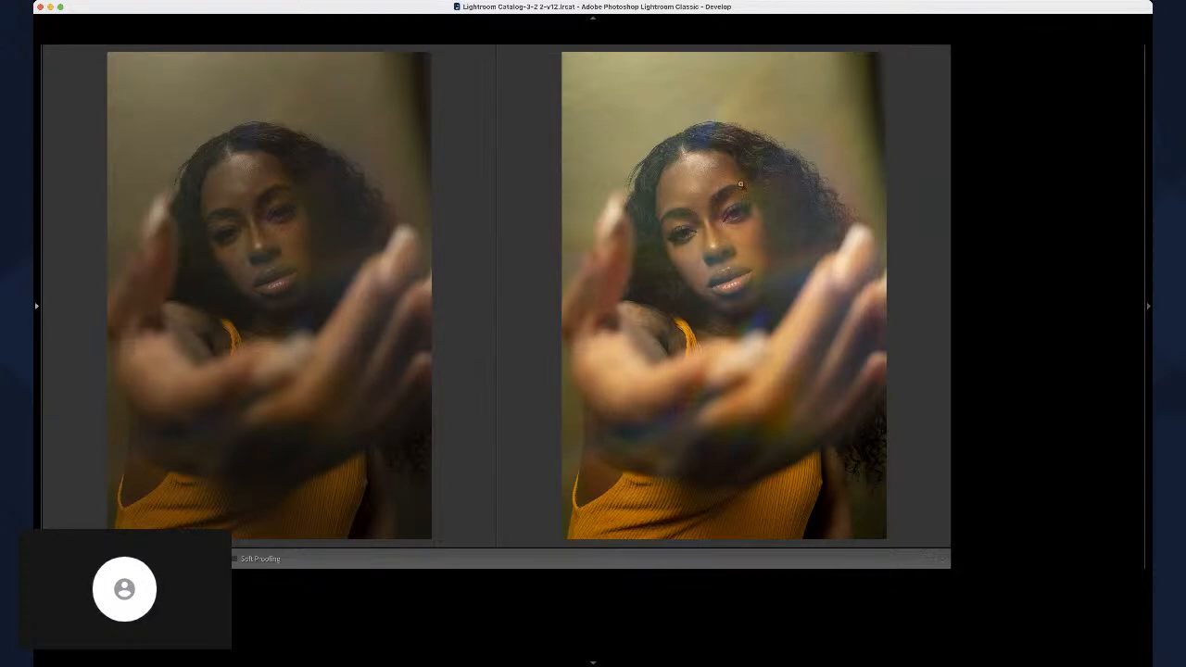
pyautogui.press('r')
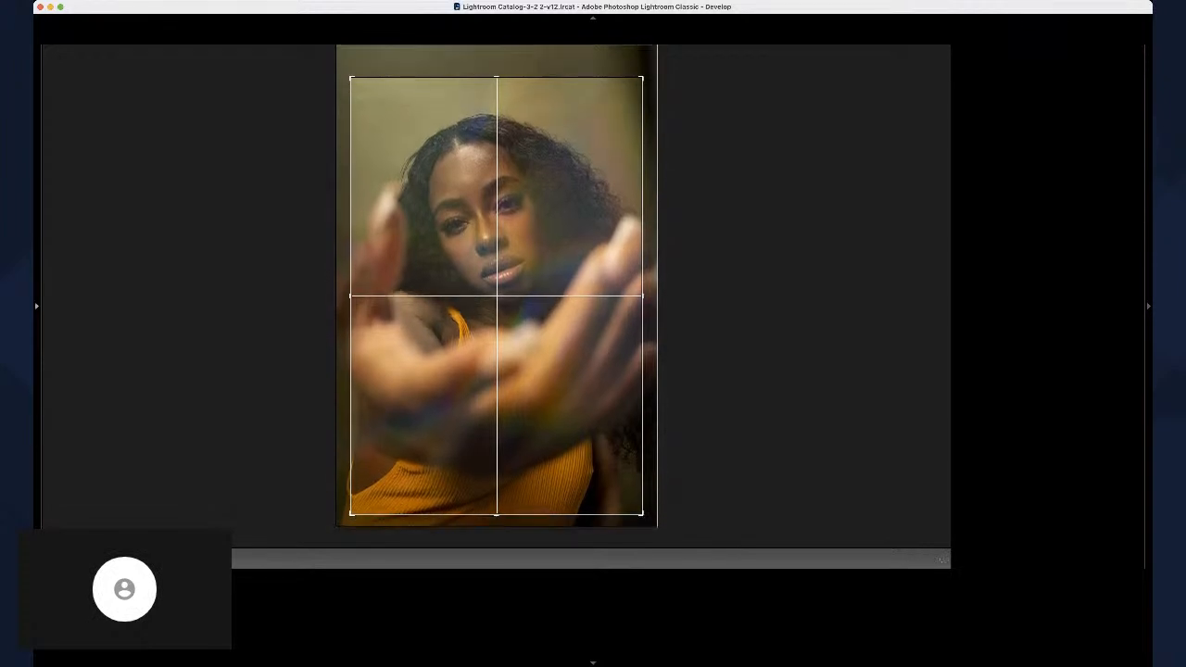
pyautogui.press('Return')
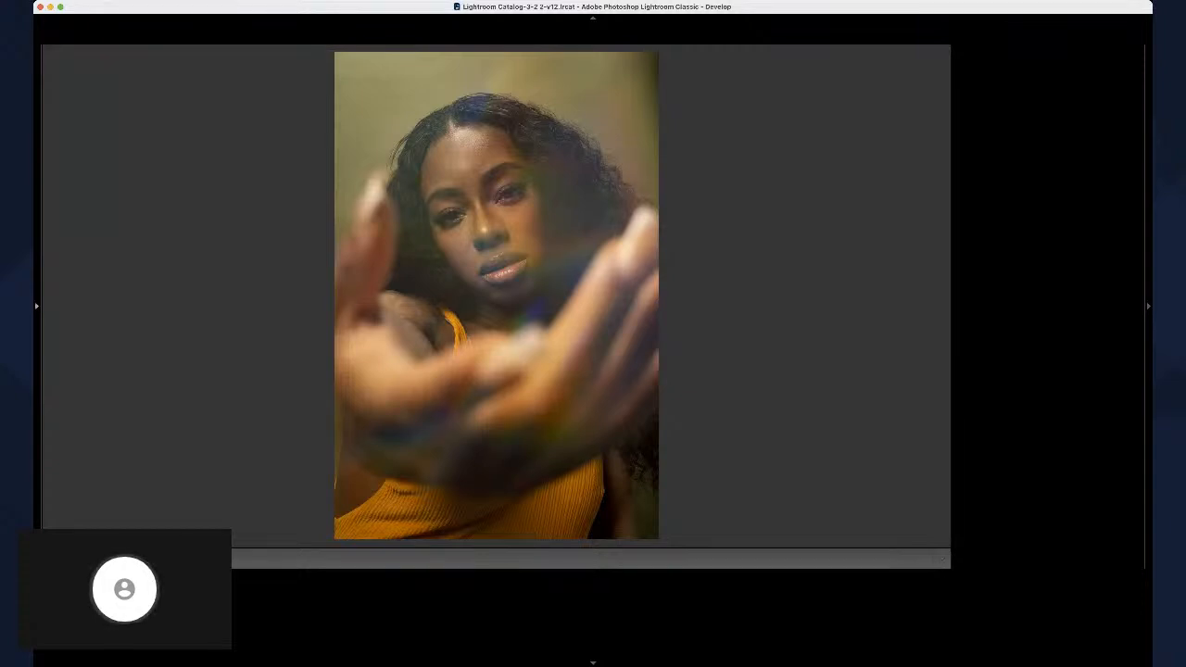
pyautogui.press('r')
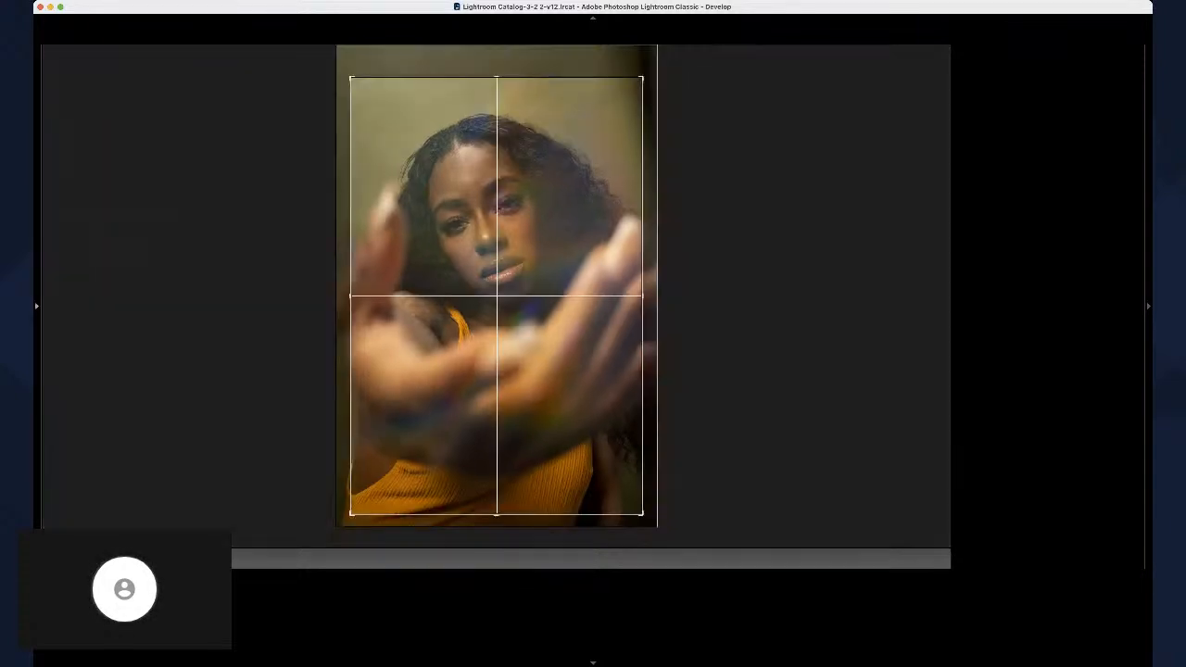
pyautogui.press('Return')
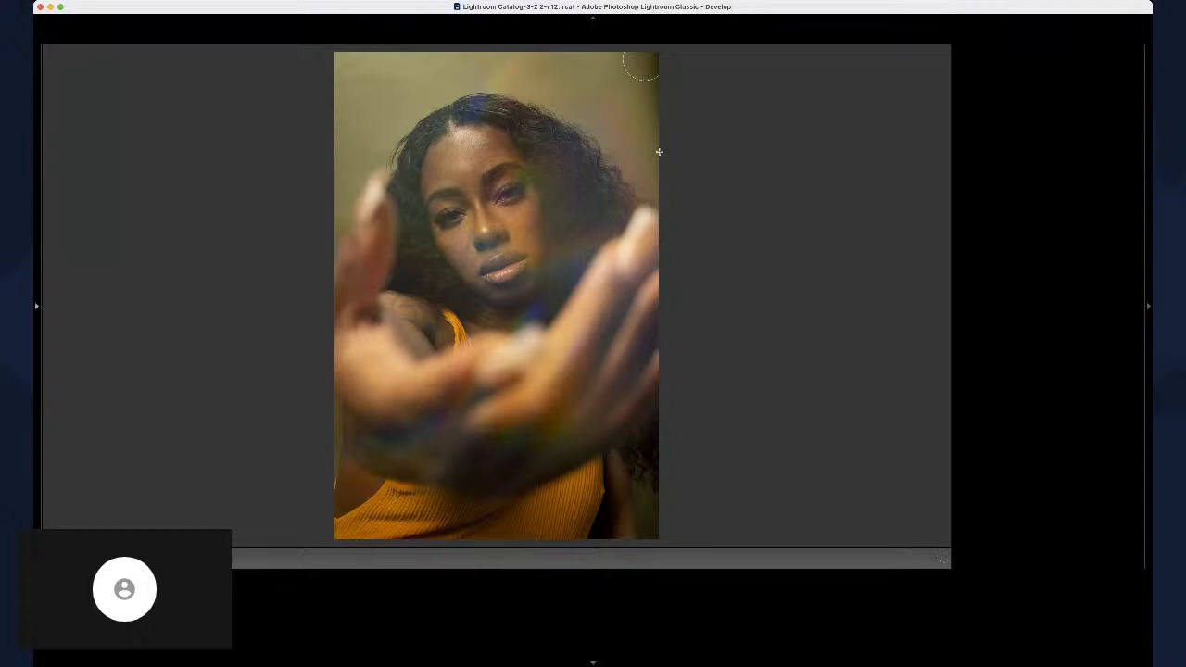
# Step: Remove the remaining dark strip on the backdrop at the photo's upper right edge, cycling through alternative sample sources
pyautogui.moveTo(658, 152); pyautogui.dragTo(663, 150)
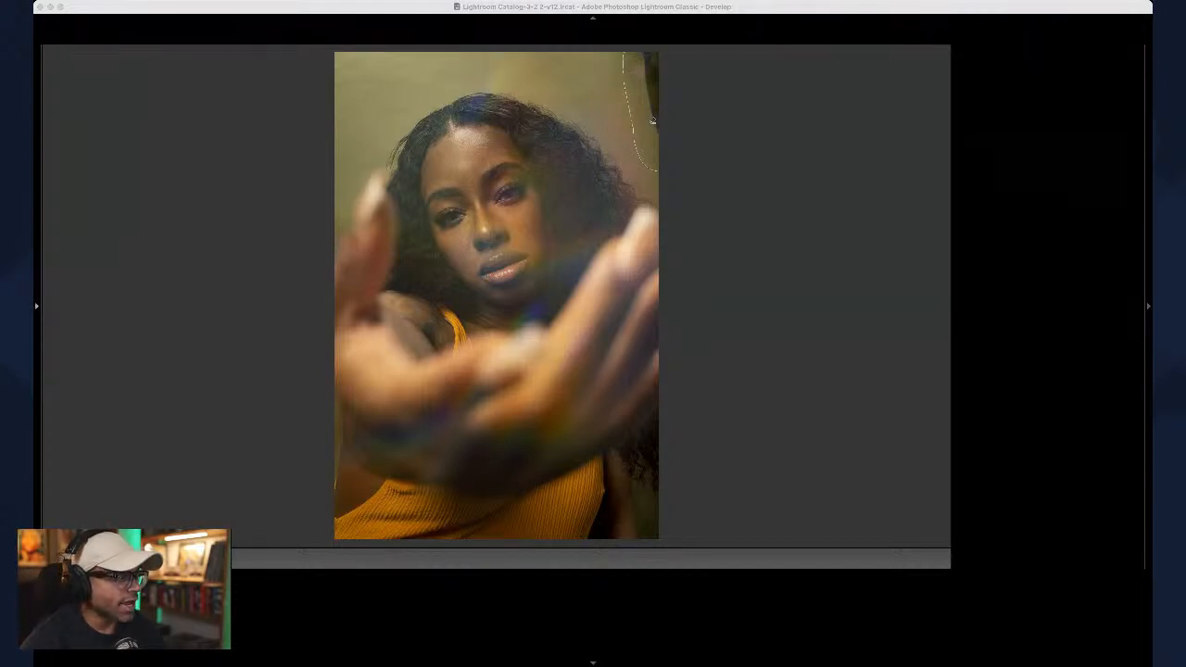
pyautogui.click(750, 170)
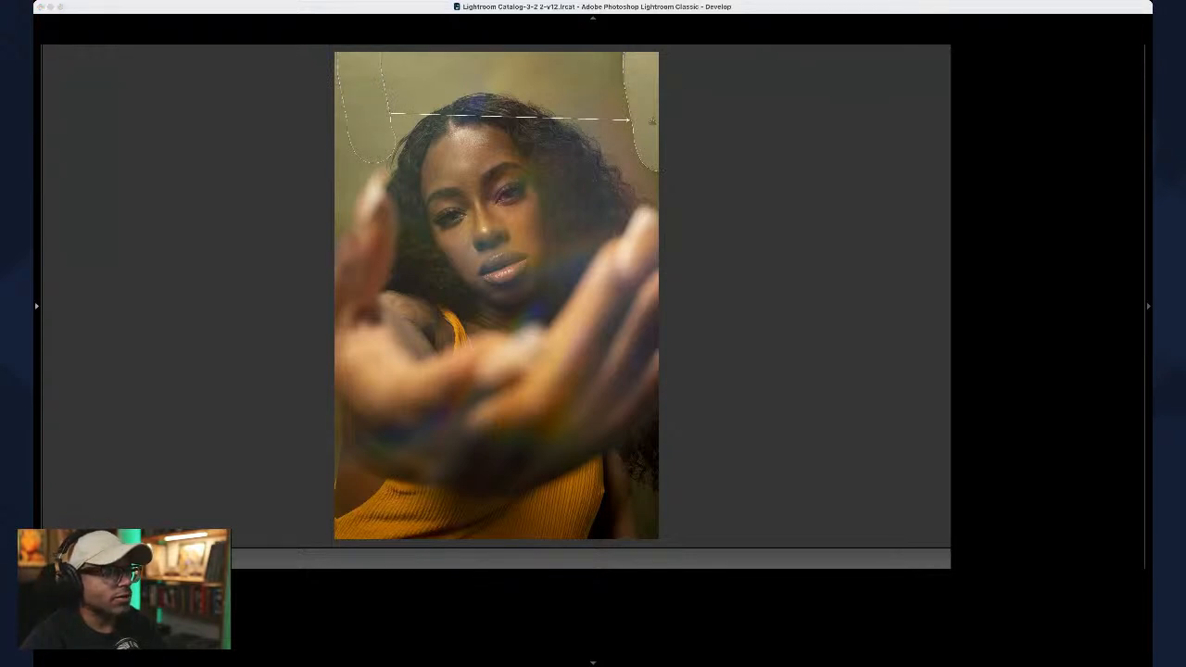
pyautogui.press('/')
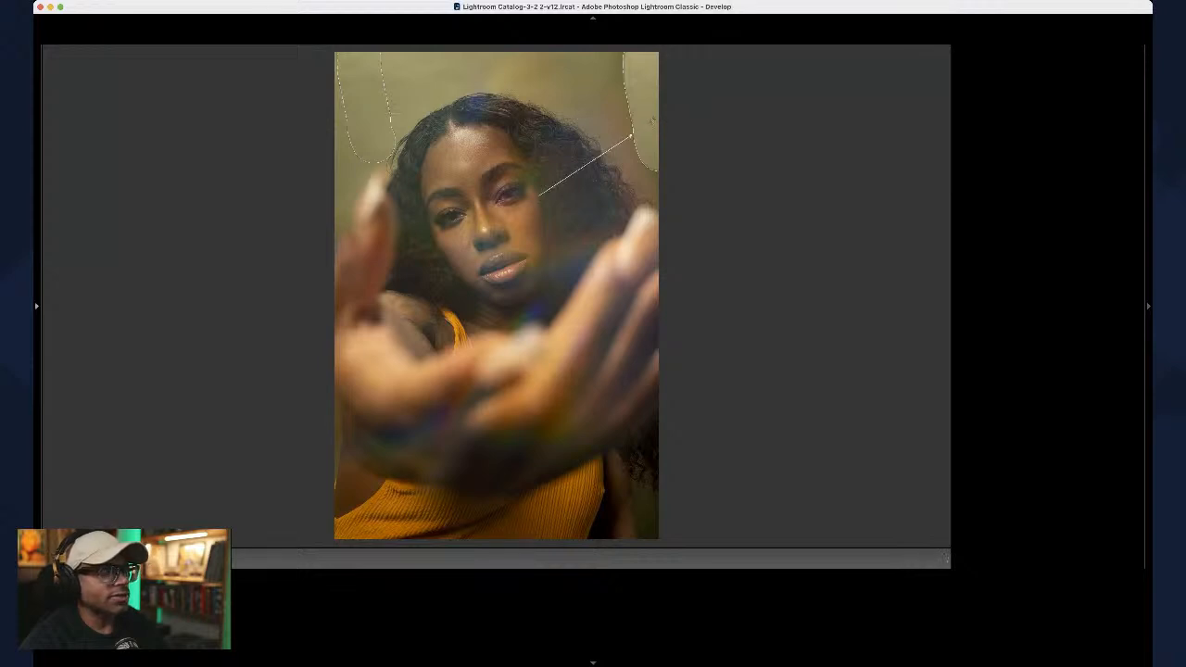
pyautogui.press('/')
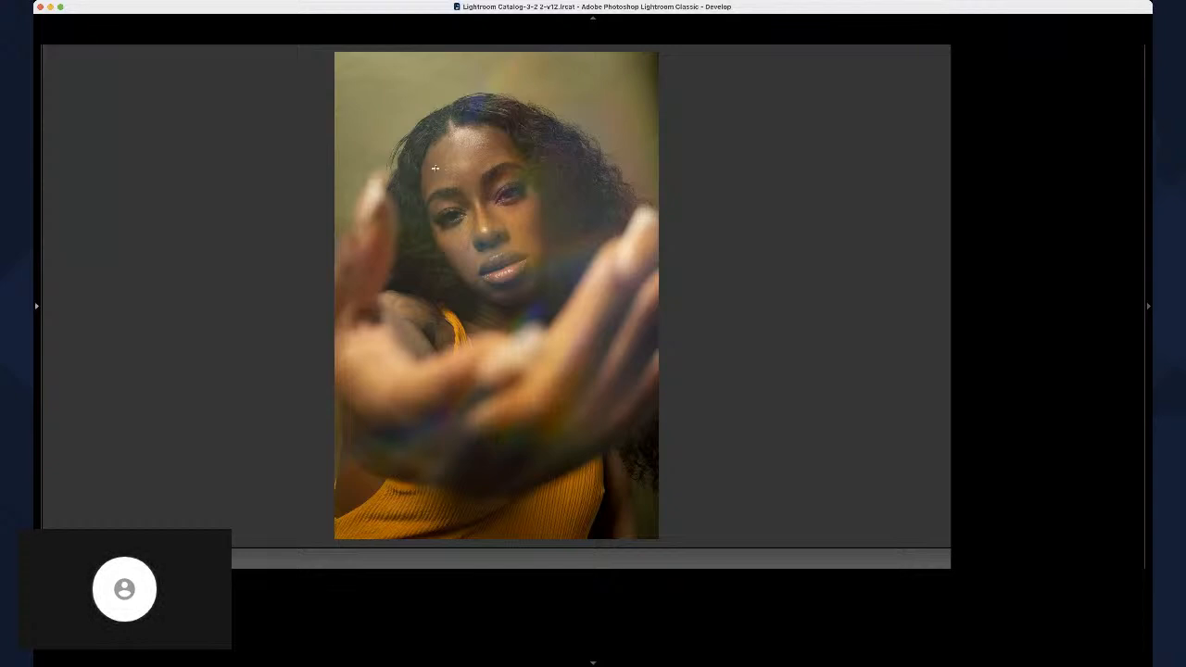
# Step: Add an oval radial mask over the face and rotate it to follow the tilt of the head
pyautogui.moveTo(435, 163); pyautogui.dragTo(506, 269)
pyautogui.moveTo(440, 173); pyautogui.dragTo(479, 222)
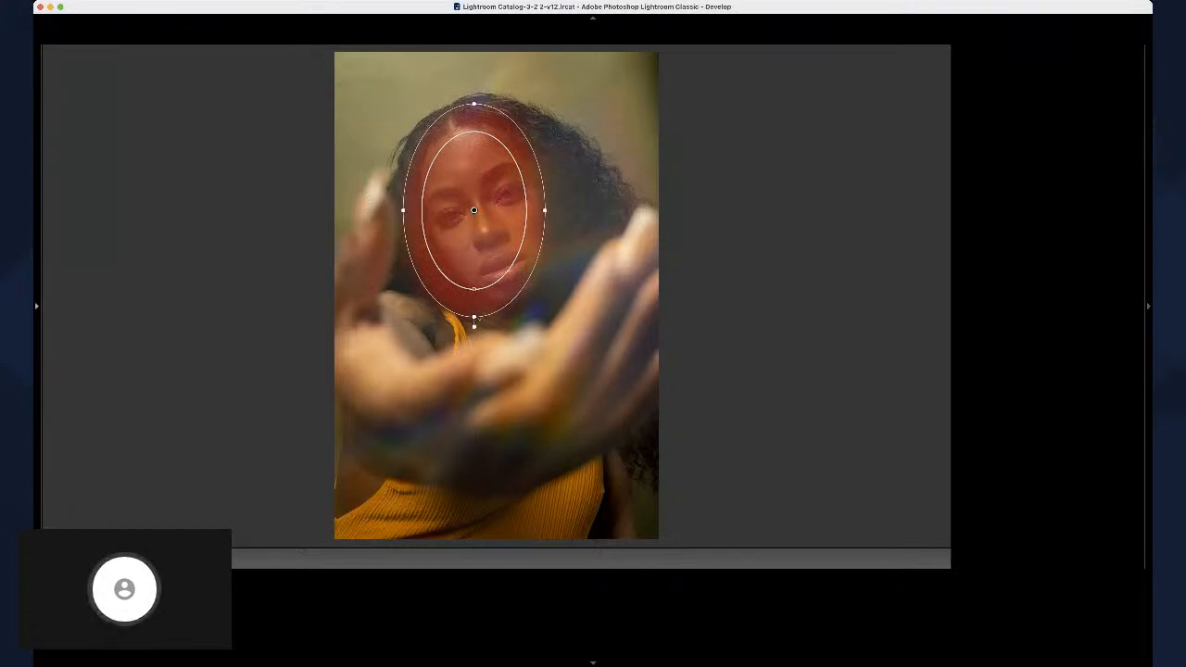
pyautogui.moveTo(473, 325); pyautogui.dragTo(499, 319)
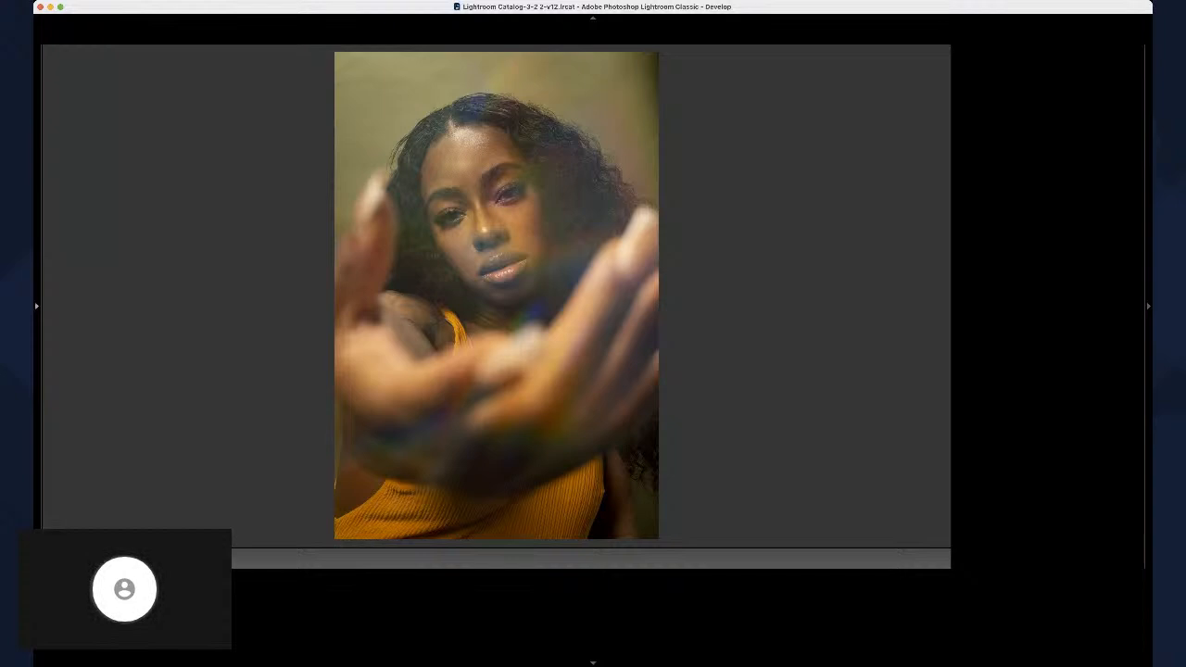
pyautogui.moveTo(721, 252)
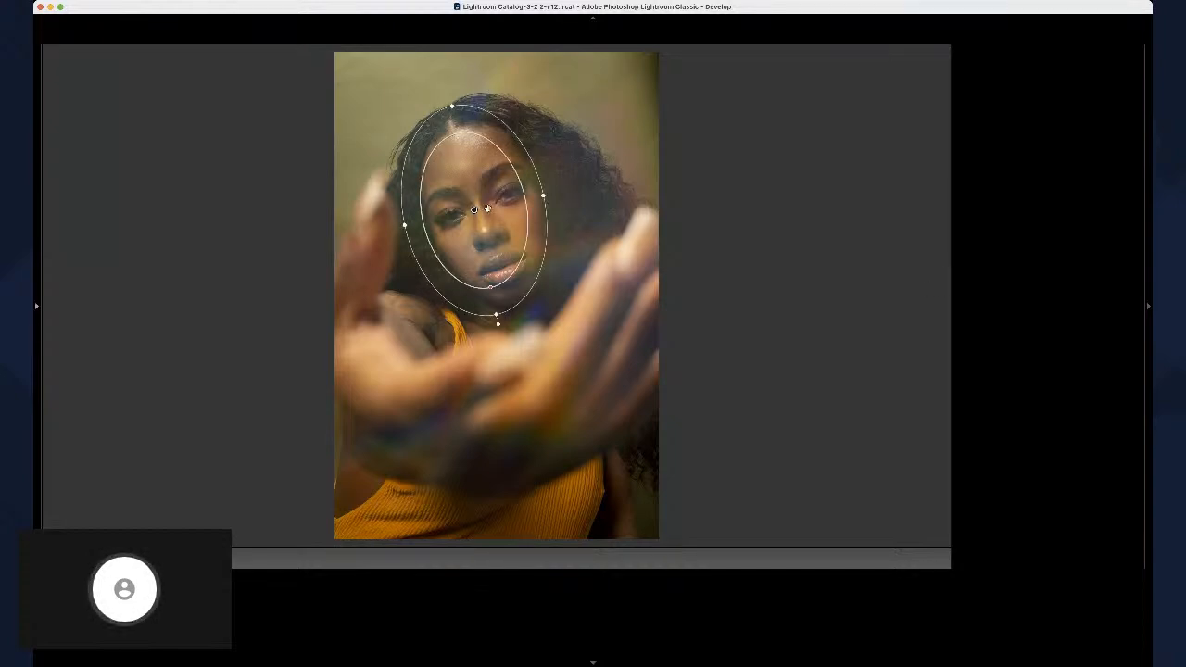
# Step: Heal the blemish on the cheek at the photo's right with a larger spot, moving its sample source toward the nose
pyautogui.click(521, 219)
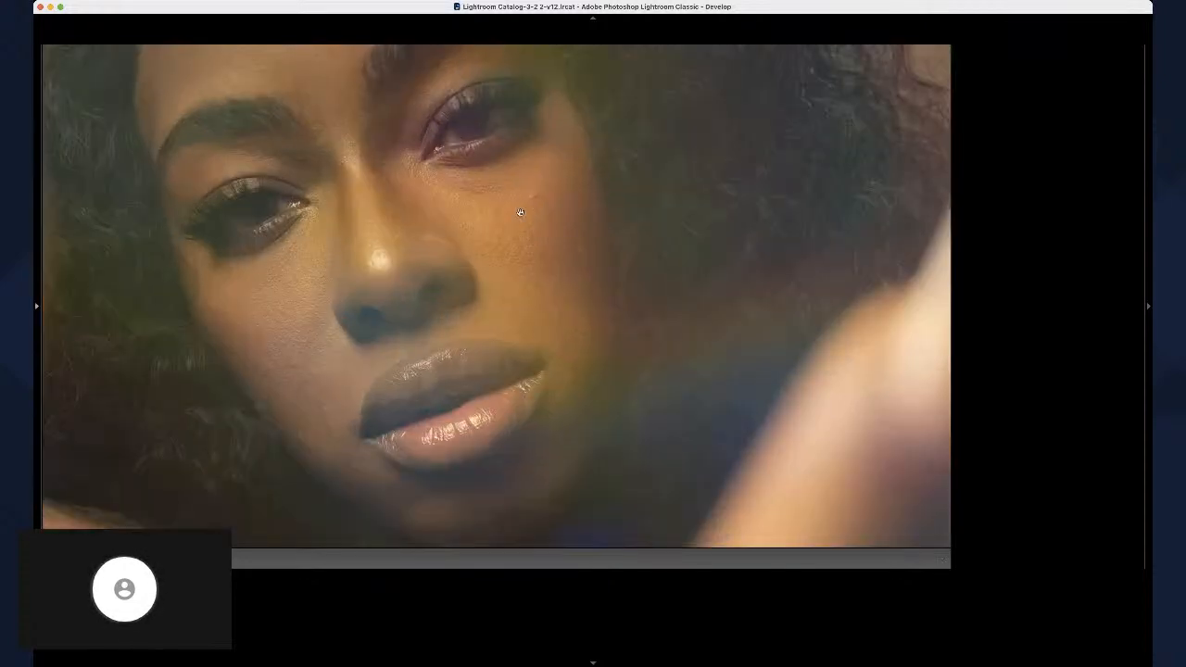
pyautogui.moveTo(521, 213); pyautogui.dragTo(544, 248)
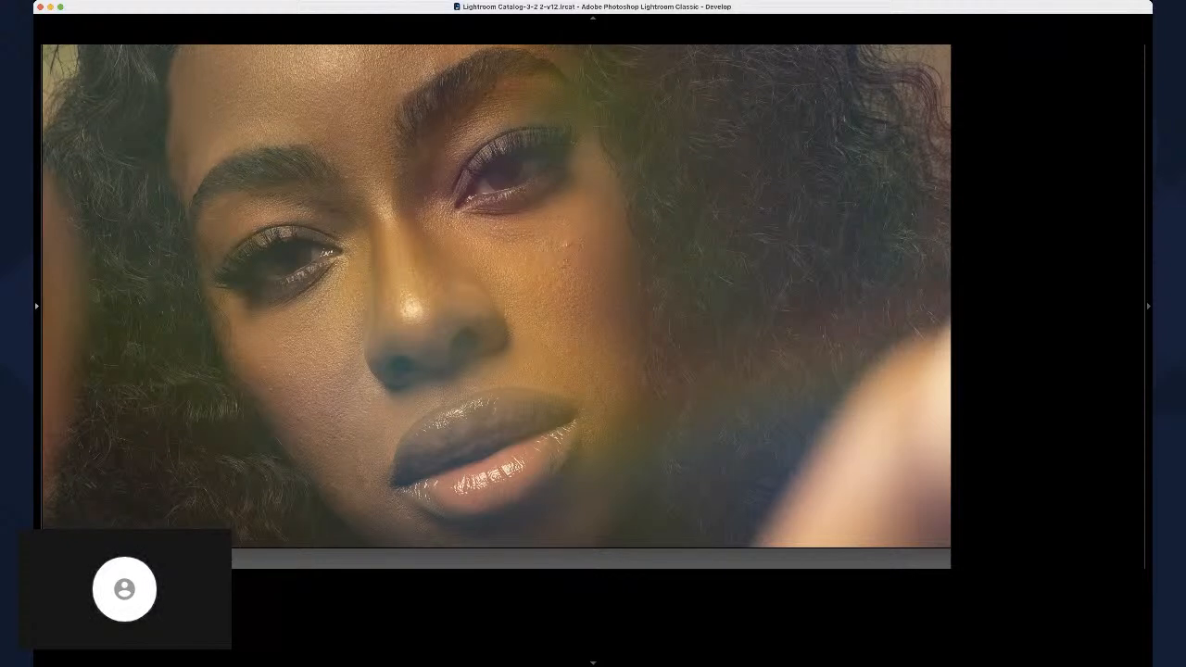
pyautogui.click(568, 243)
pyautogui.moveTo(553, 288); pyautogui.dragTo(525, 277)
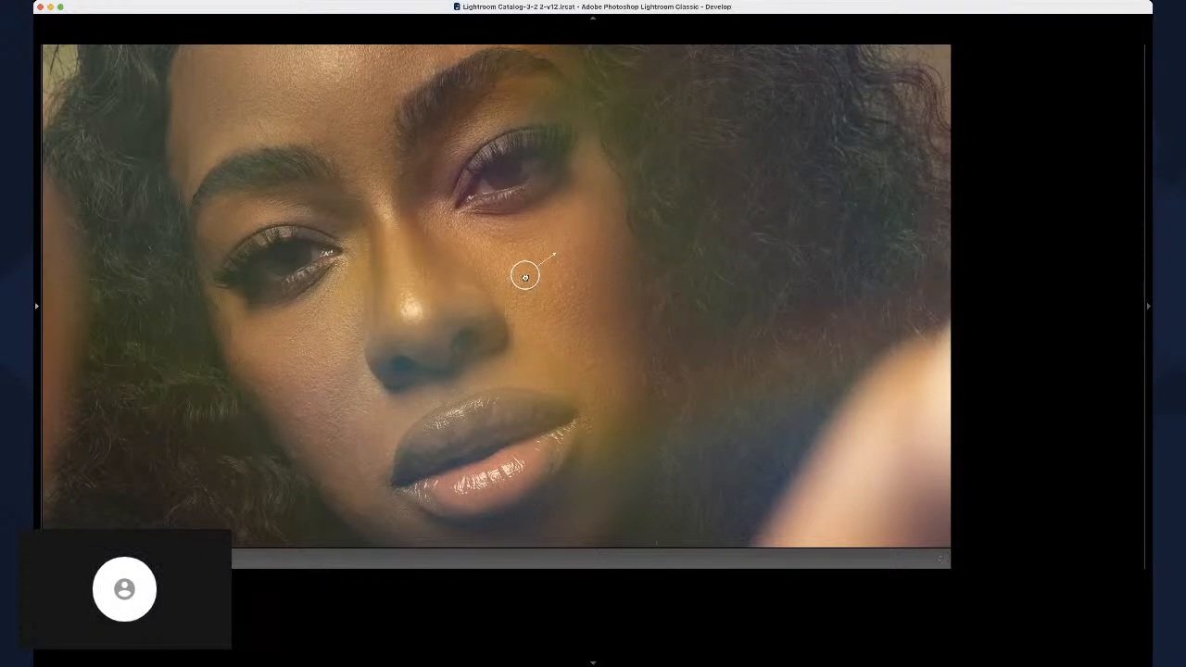
# Step: Heal the small spots on the nose and down the outer and lower cheek at the photo's right, refreshing a sample source
pyautogui.click(583, 265)
pyautogui.click(619, 248)
pyautogui.click(571, 316)
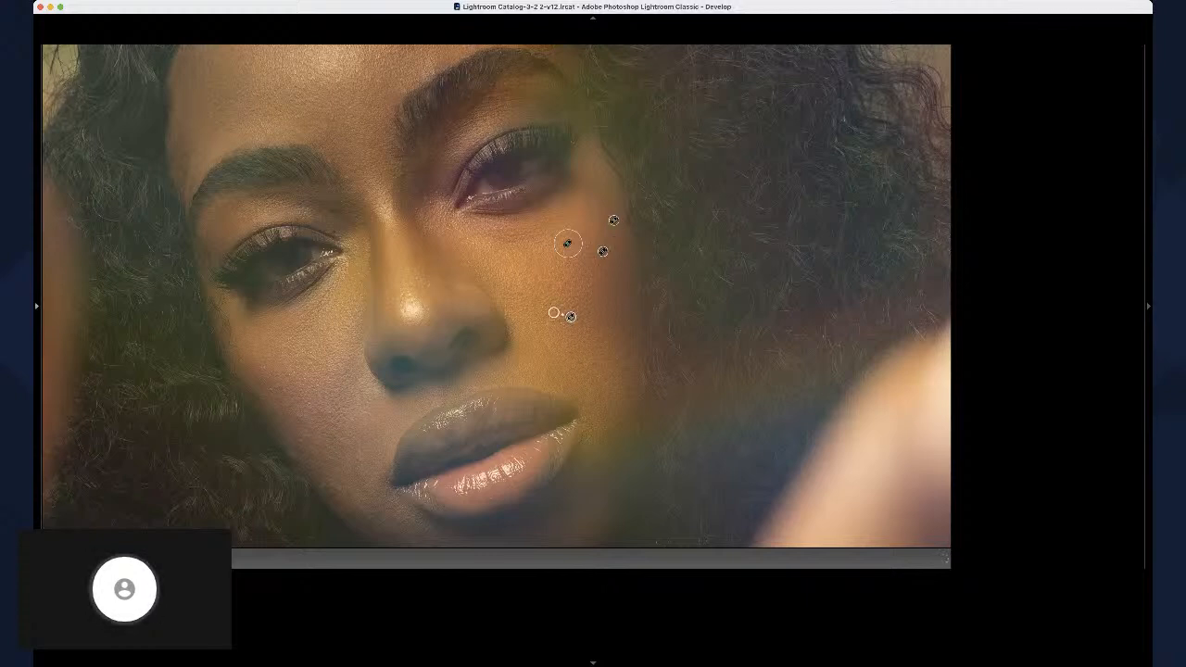
pyautogui.press('/')
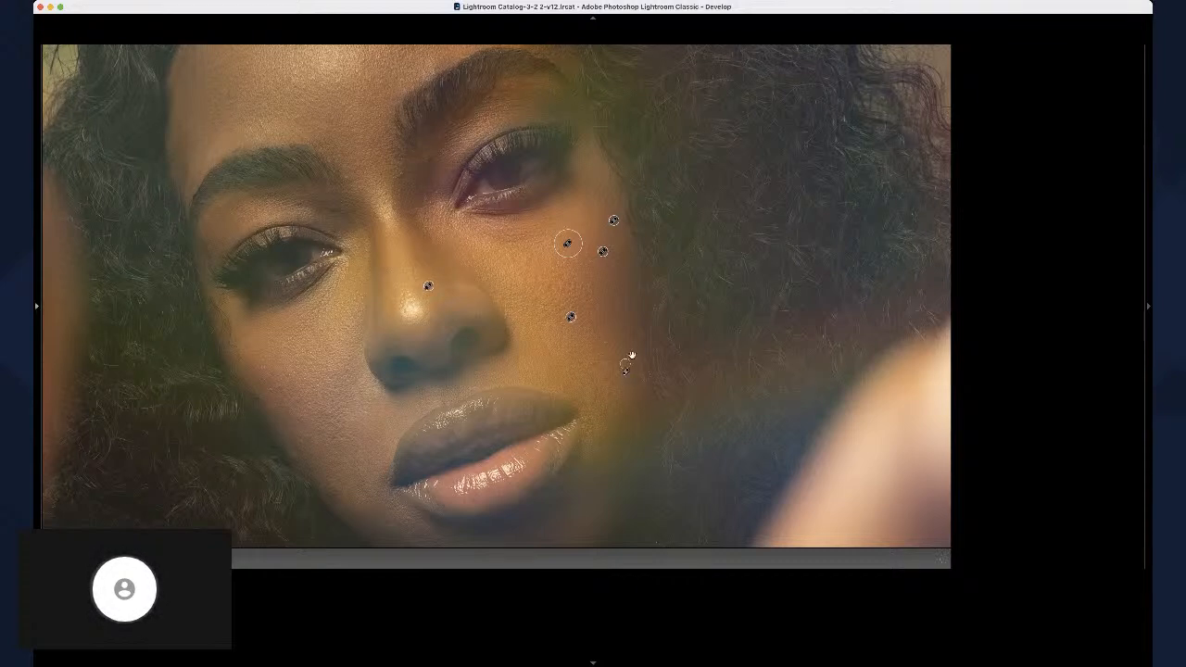
pyautogui.click(626, 372)
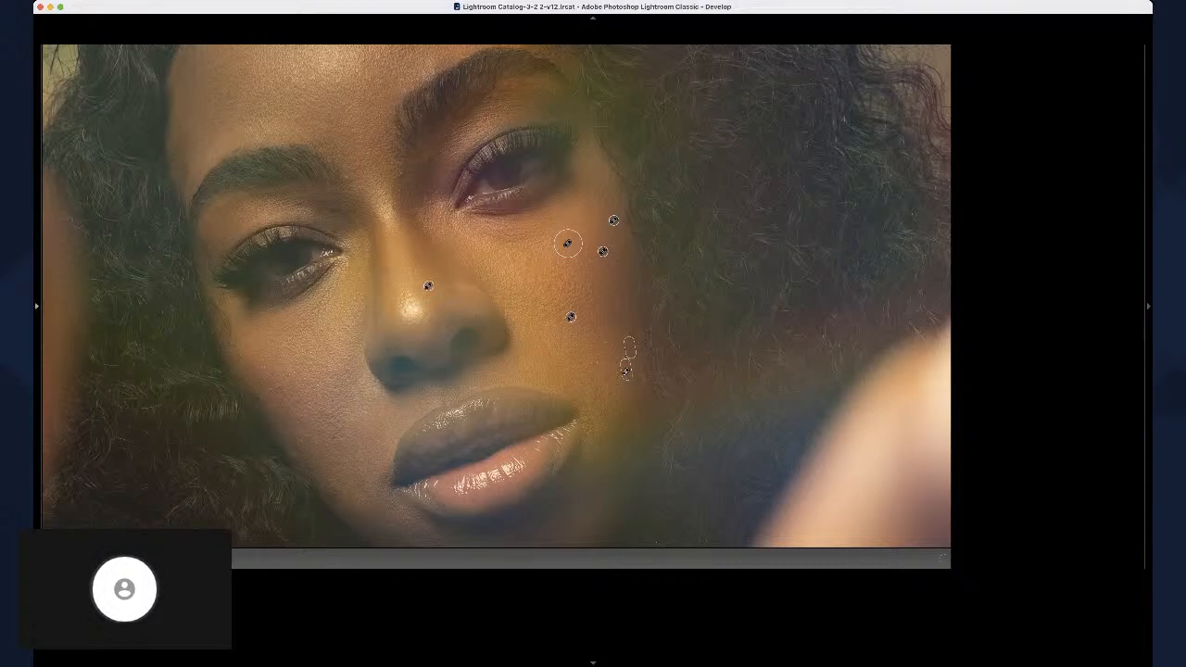
pyautogui.click(592, 363)
pyautogui.click(570, 351)
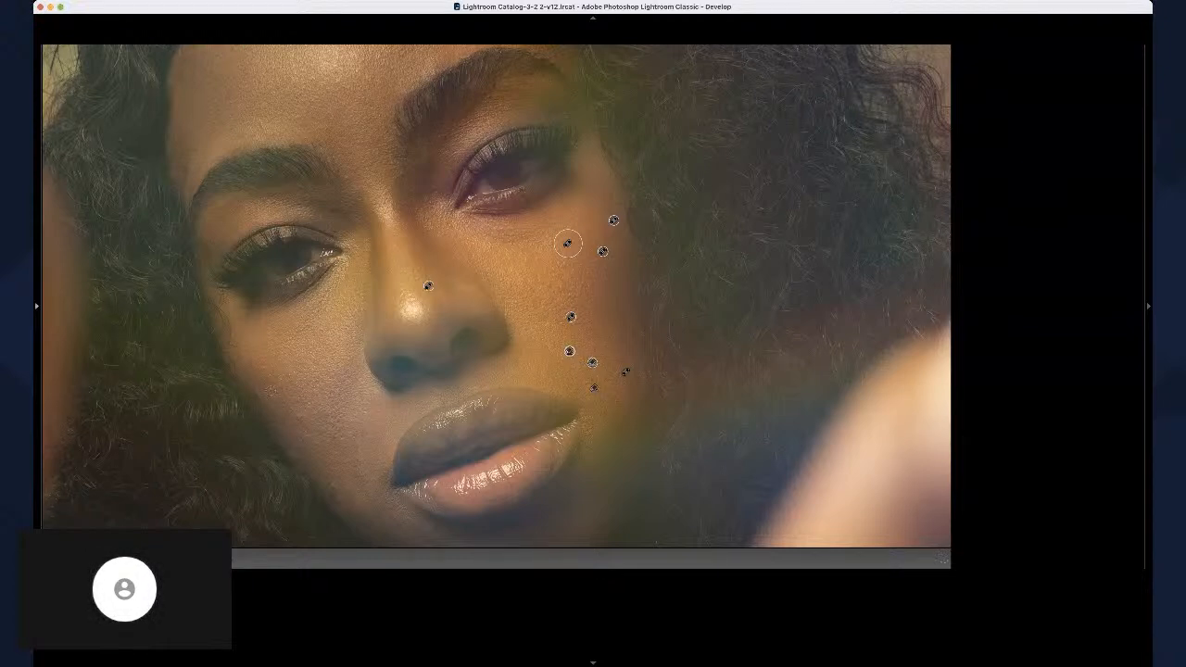
# Step: Heal the small blemishes down the cheek and jaw at the photo's left and beside the opposite corner of the mouth
pyautogui.click(269, 390)
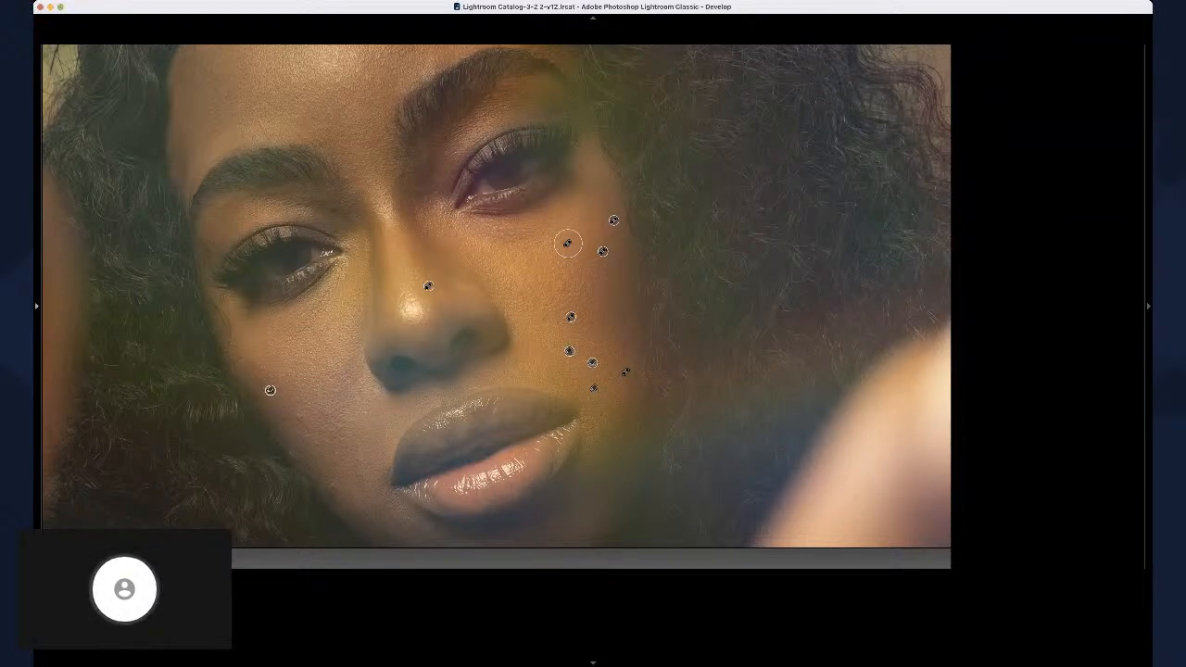
pyautogui.click(263, 368)
pyautogui.click(269, 333)
pyautogui.click(317, 443)
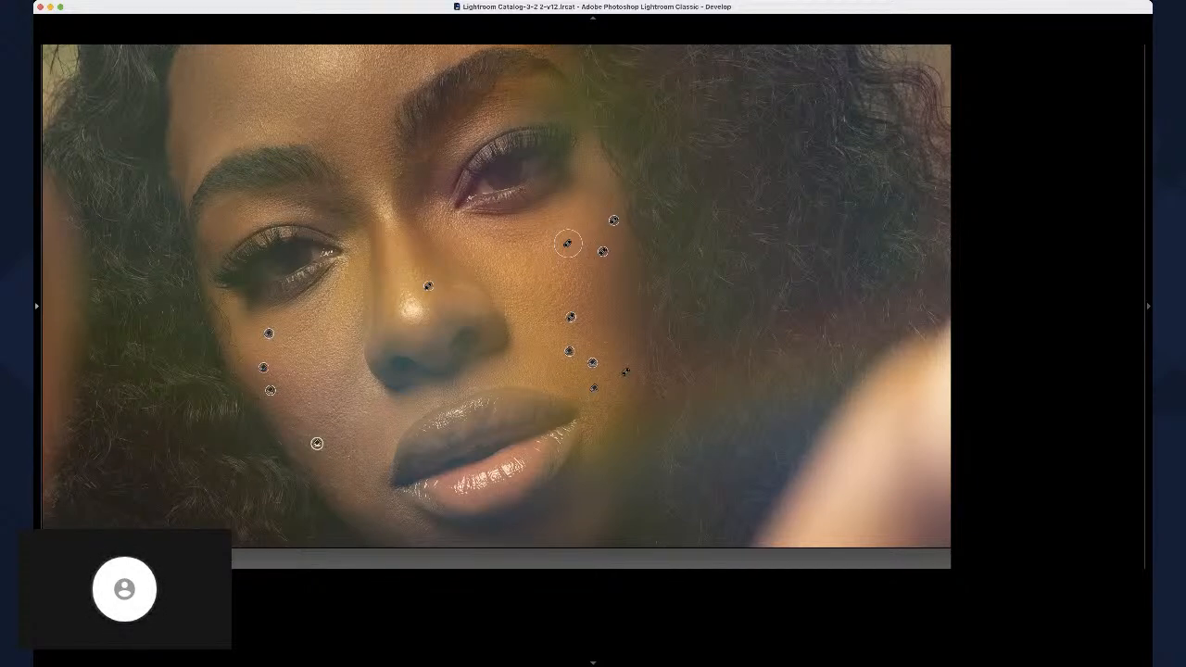
pyautogui.click(360, 473)
pyautogui.click(333, 483)
pyautogui.click(610, 432)
pyautogui.click(603, 413)
# Step: Heal the small spots across the lower forehead and between the eyebrows at the bridge of the nose
pyautogui.click(354, 73)
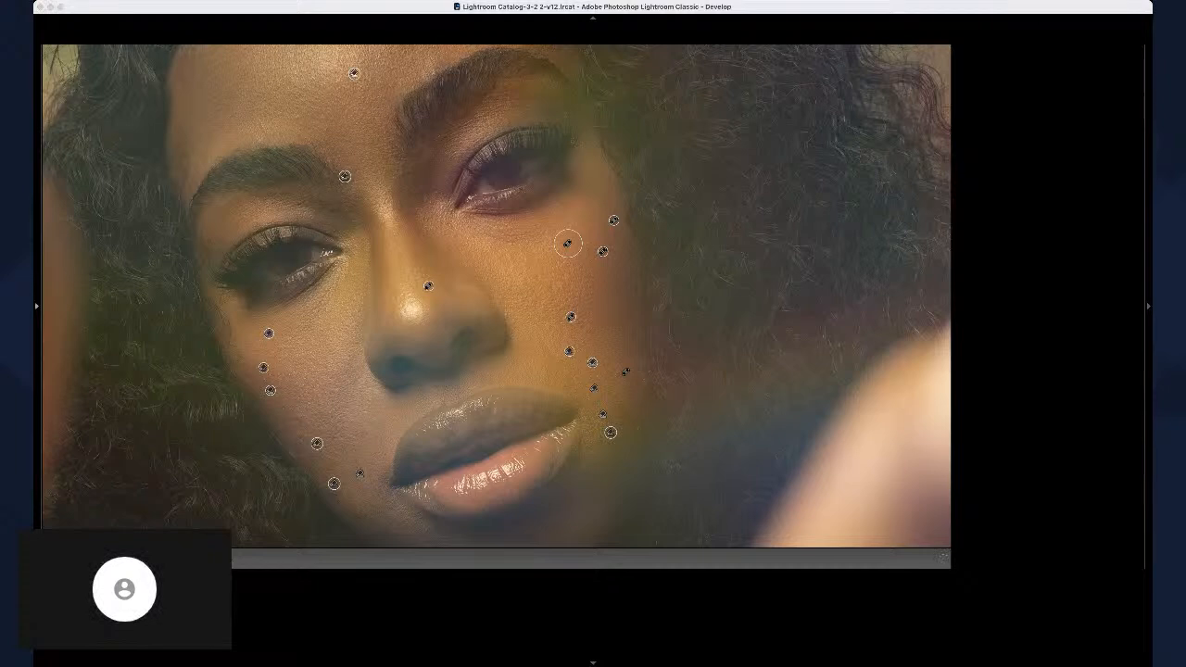
pyautogui.click(296, 74)
pyautogui.click(331, 117)
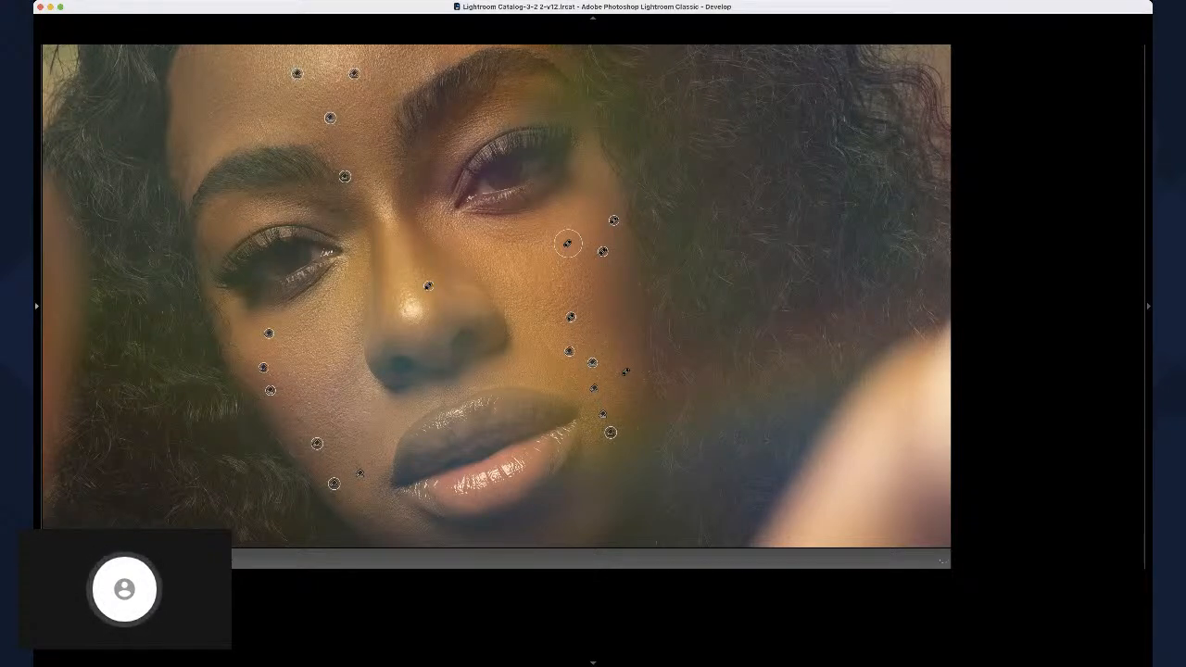
pyautogui.click(260, 121)
pyautogui.click(407, 203)
pyautogui.click(400, 176)
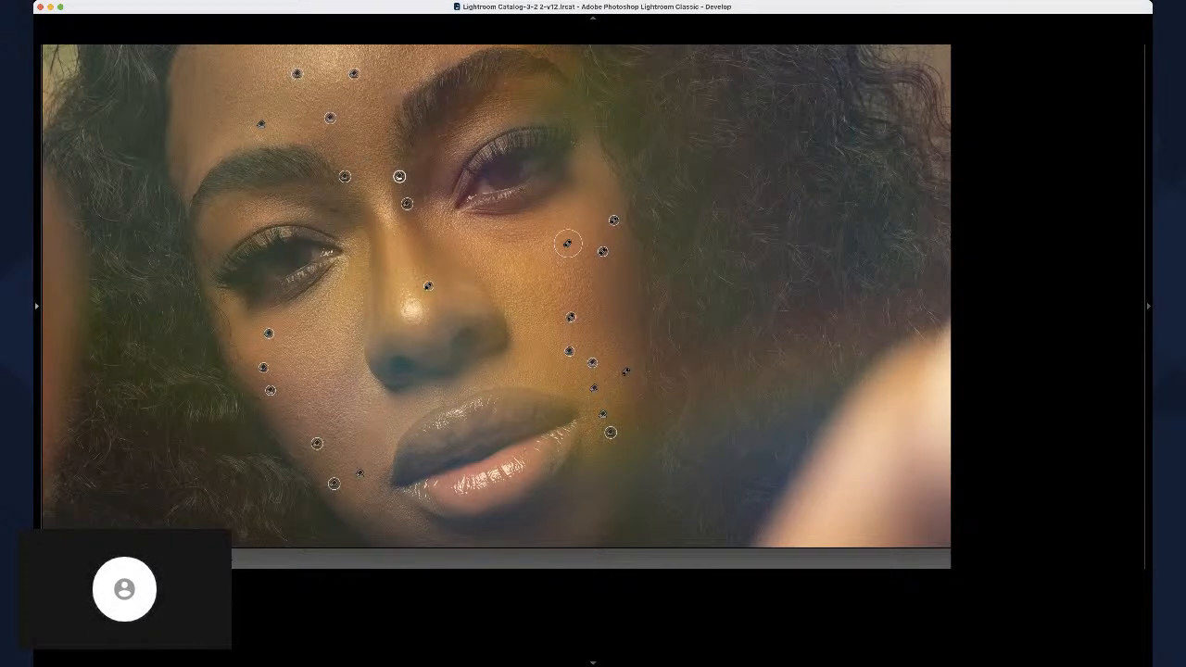
# Step: Heal the spots by the inner corner of the eye at the photo's left and around the opposite eyebrow and eyelid
pyautogui.click(334, 209)
pyautogui.click(489, 96)
pyautogui.click(440, 136)
pyautogui.click(454, 152)
pyautogui.press('F7')
pyautogui.scroll(10, 547, 238)
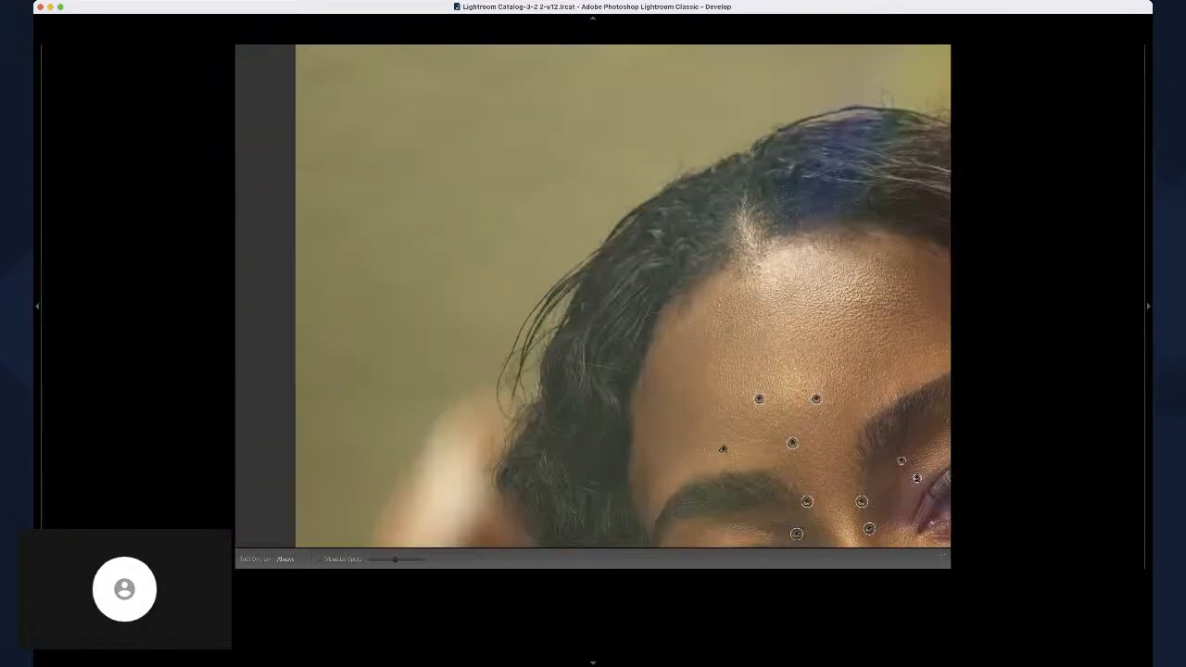
# Step: Heal the small spots on the chin and lower jaw and beside the mouth corner at the photo's left
pyautogui.scroll(-3, 802, 521)
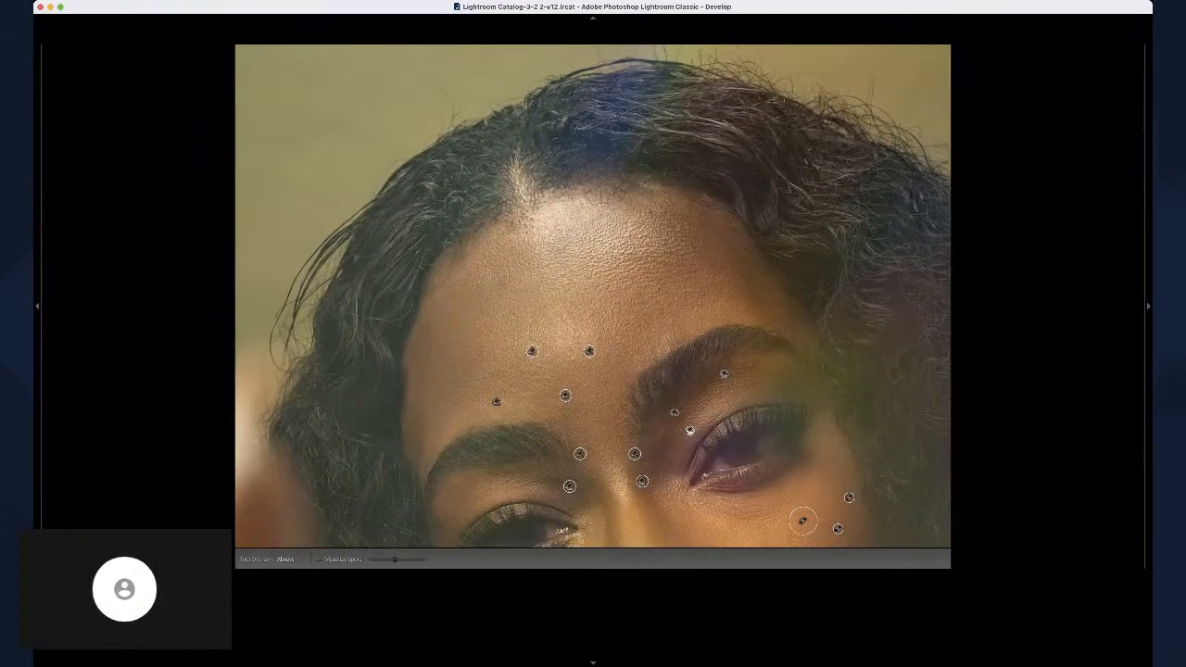
pyautogui.scroll(-10, 803, 521)
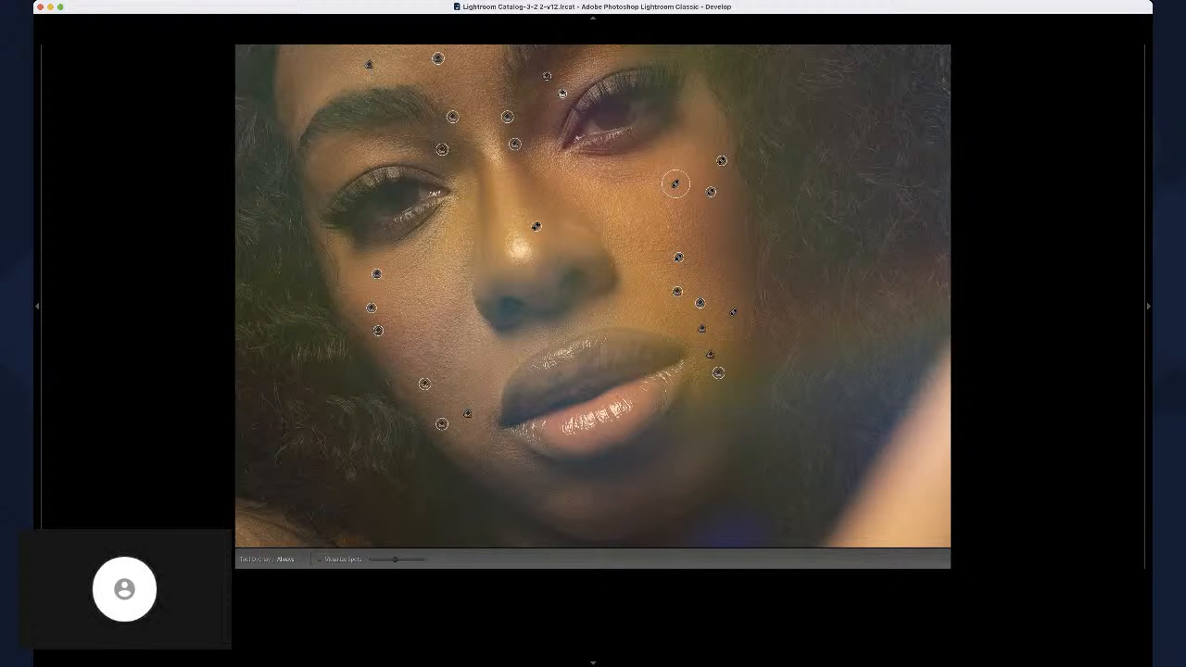
pyautogui.press('q')
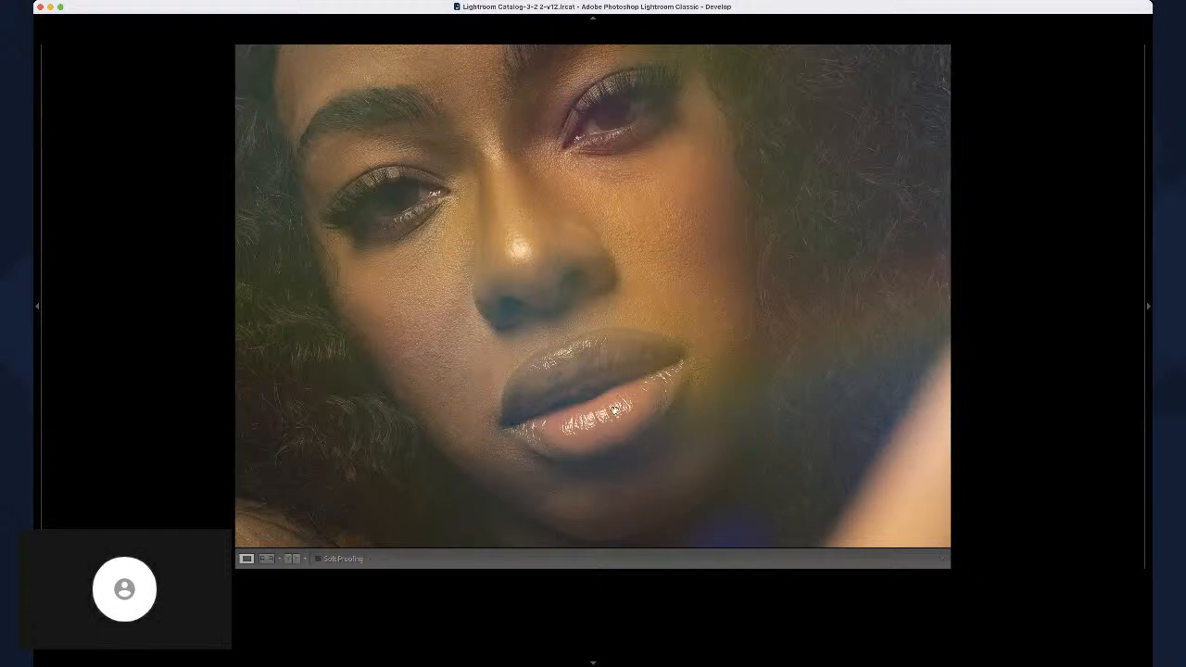
pyautogui.scroll(-5, 537, 319)
pyautogui.press('q')
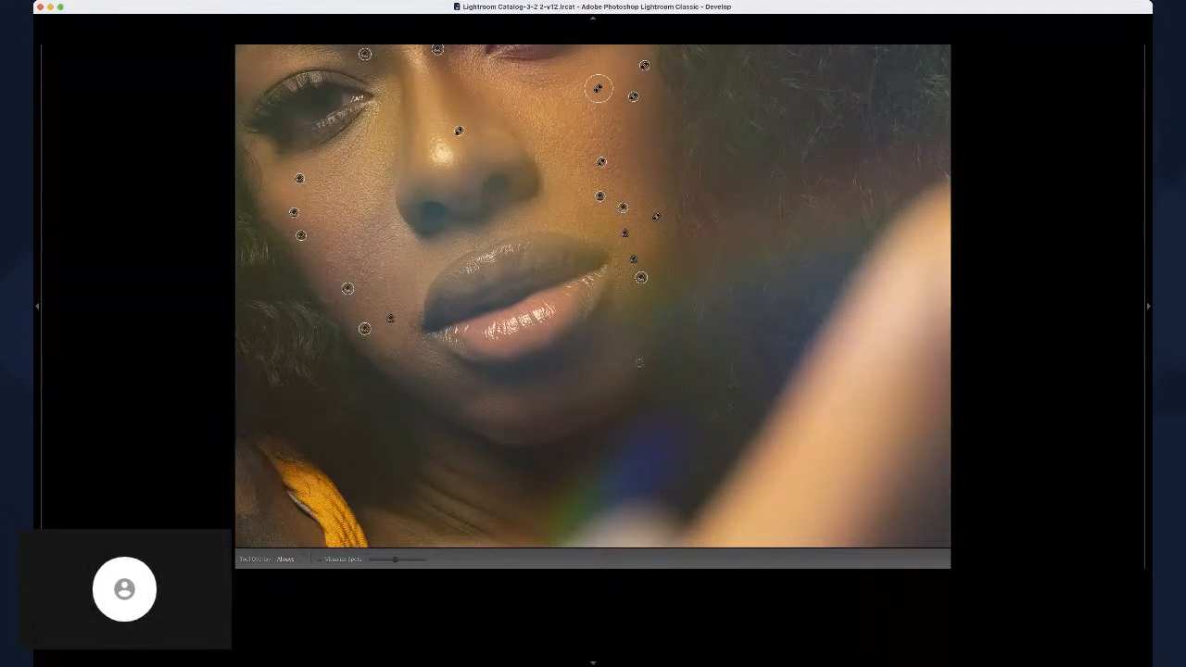
pyautogui.click(638, 364)
pyautogui.click(554, 393)
pyautogui.click(379, 336)
pyautogui.press('q')
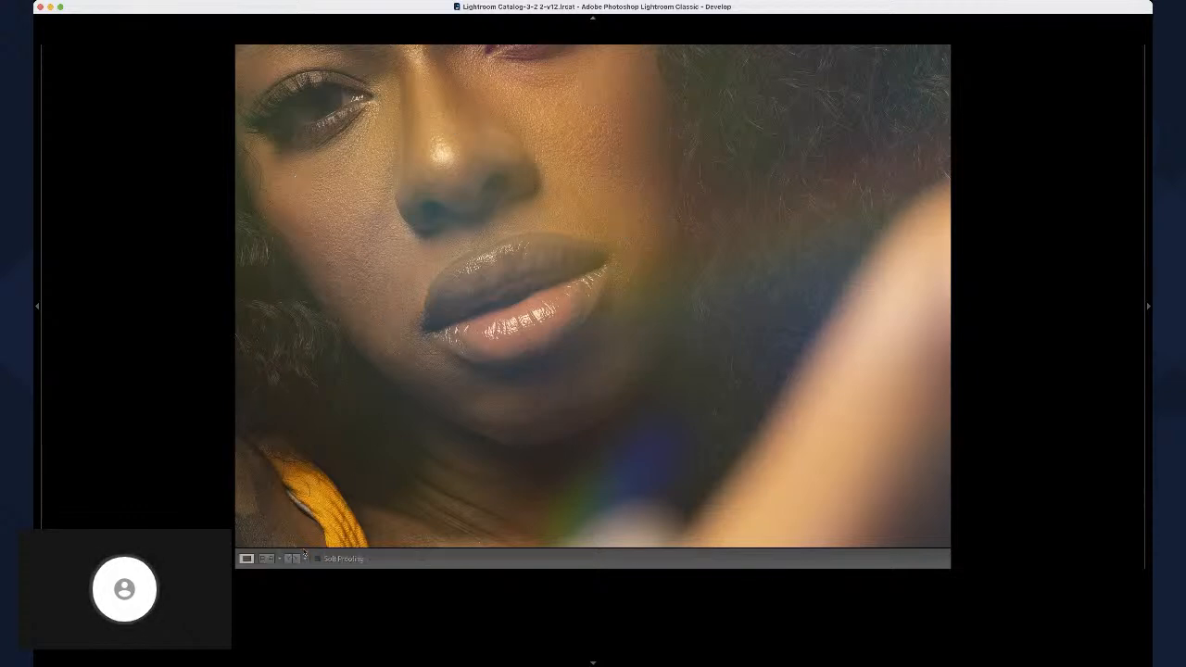
# Step: Show the original and edited portrait side by side and compare the skin around the lips, nose and eyes
pyautogui.click(293, 557)
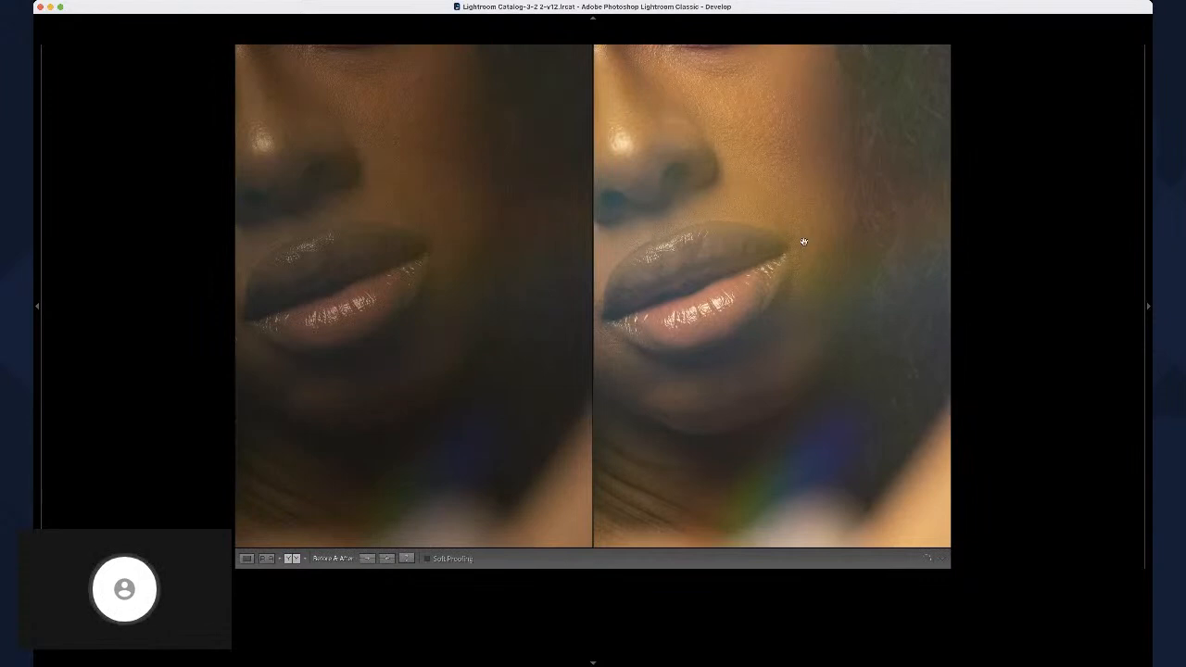
pyautogui.moveTo(804, 241); pyautogui.dragTo(897, 315)
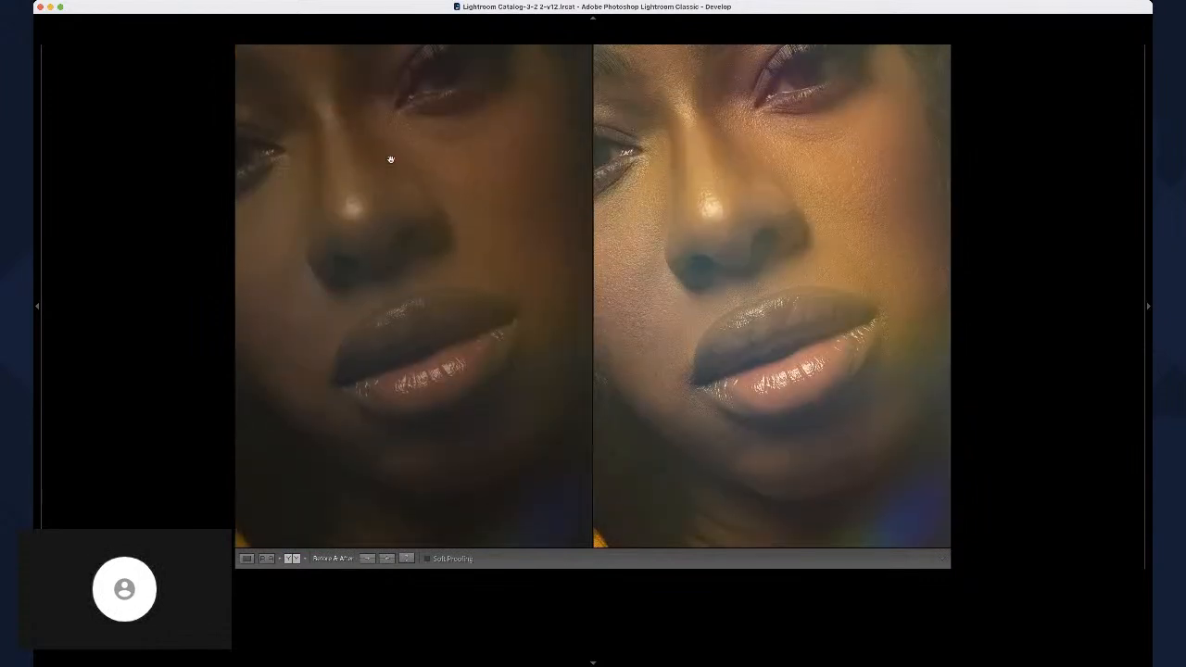
pyautogui.moveTo(698, 195); pyautogui.dragTo(727, 252)
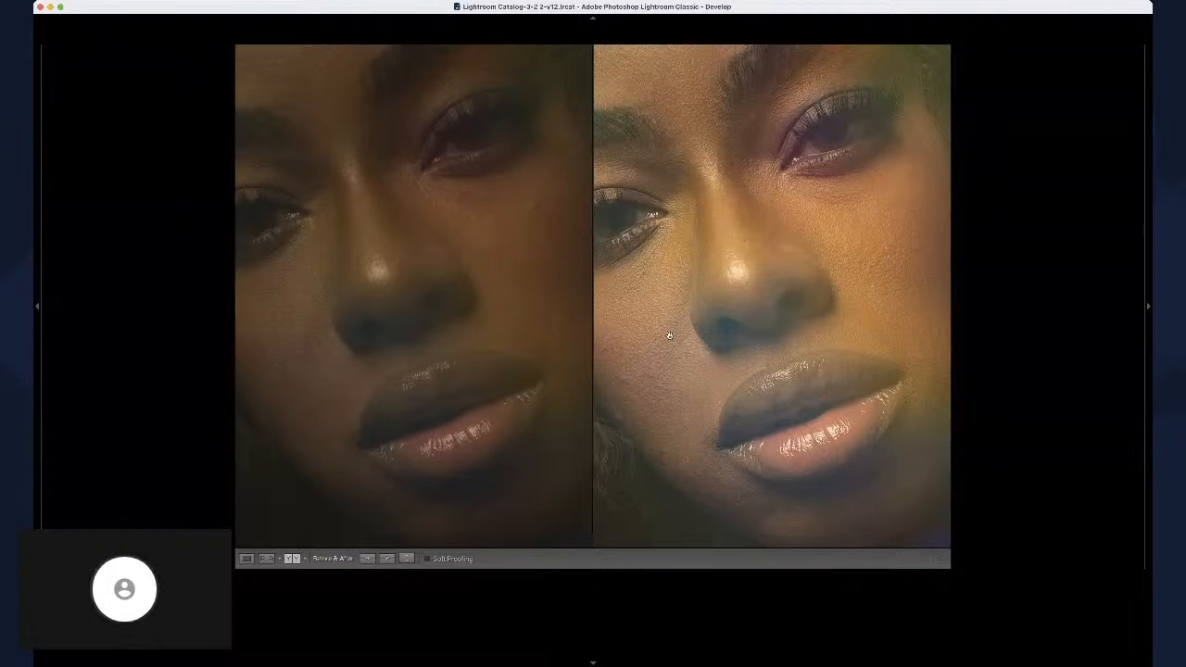
# Step: Heal the skin beneath the eye at the photo's right with a brushed stroke, and sample from the cheek just below it
pyautogui.press('q')
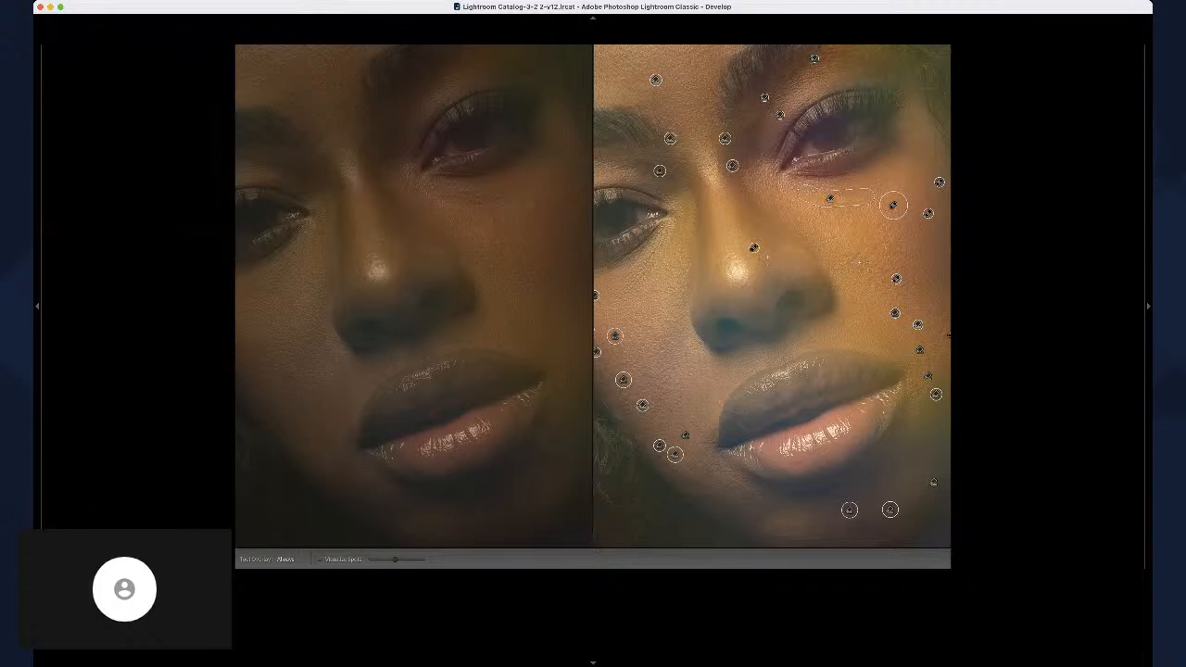
pyautogui.press('q')
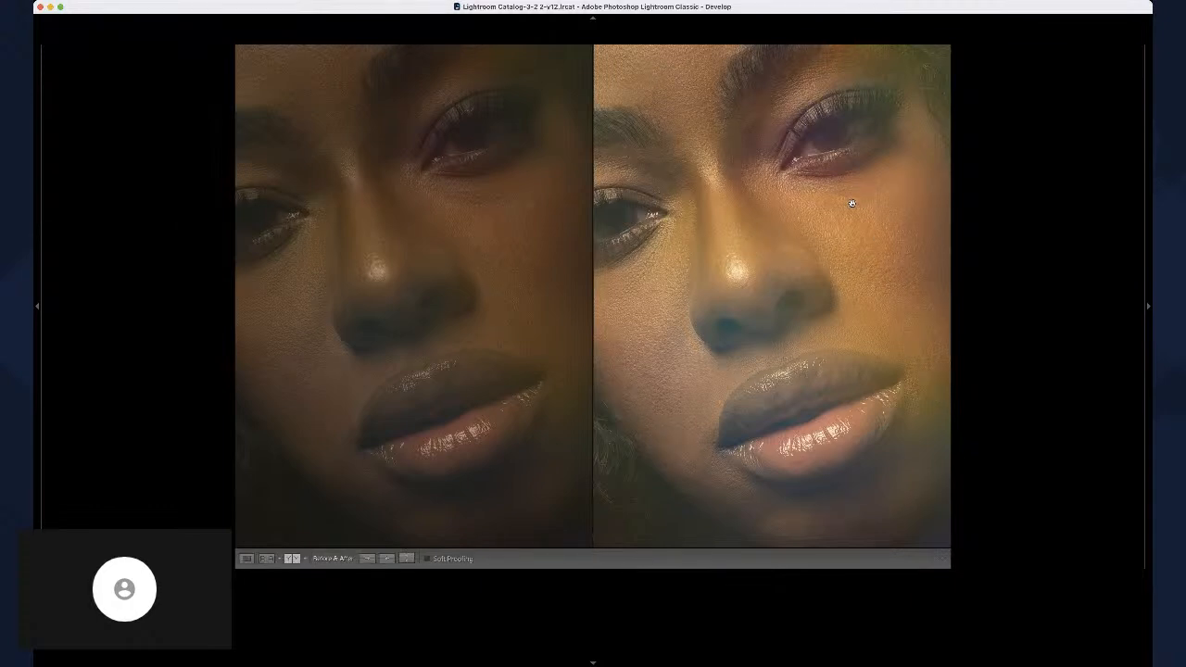
pyautogui.press('q')
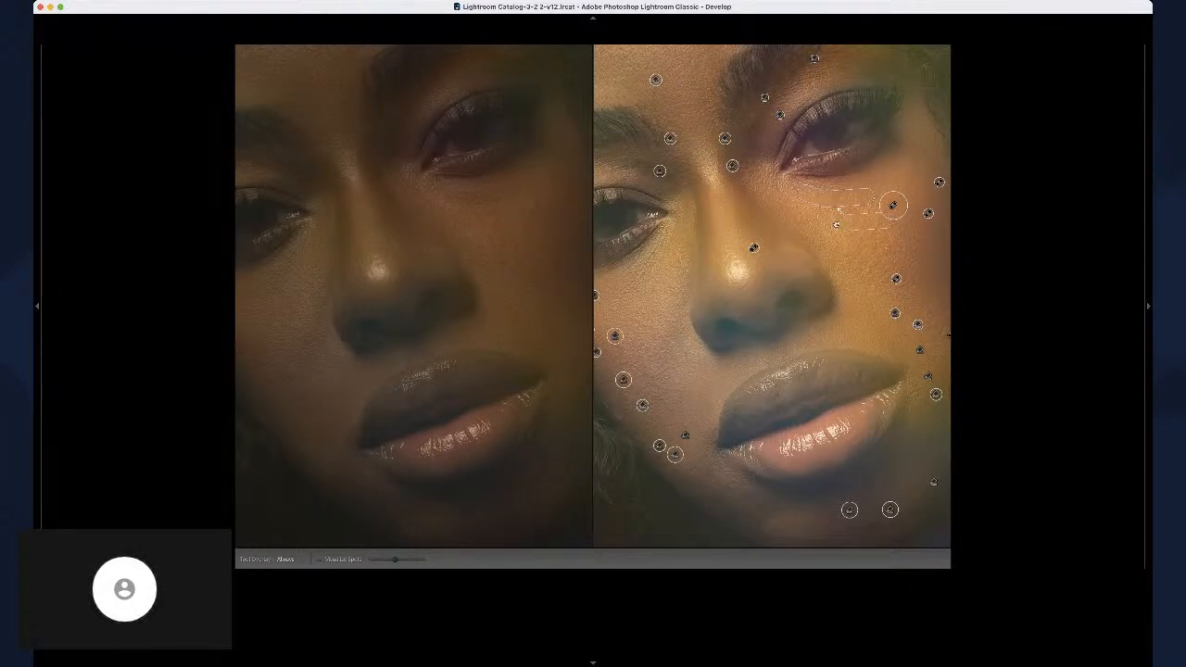
pyautogui.moveTo(836, 224)
pyautogui.mouseDown()
pyautogui.moveTo(820, 223)
pyautogui.moveTo(829, 220)
pyautogui.mouseUp()
pyautogui.press('q')
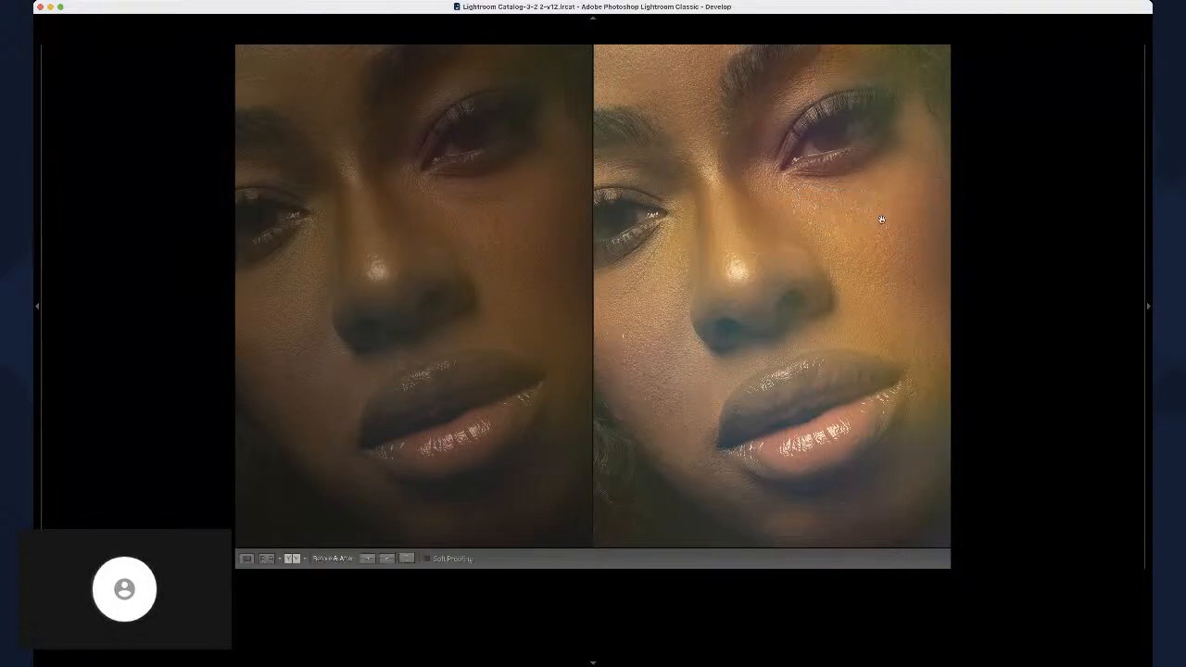
# Step: Heal the skin under the eye at the photo's left and adjust its sample source on the forehead
pyautogui.click(861, 231)
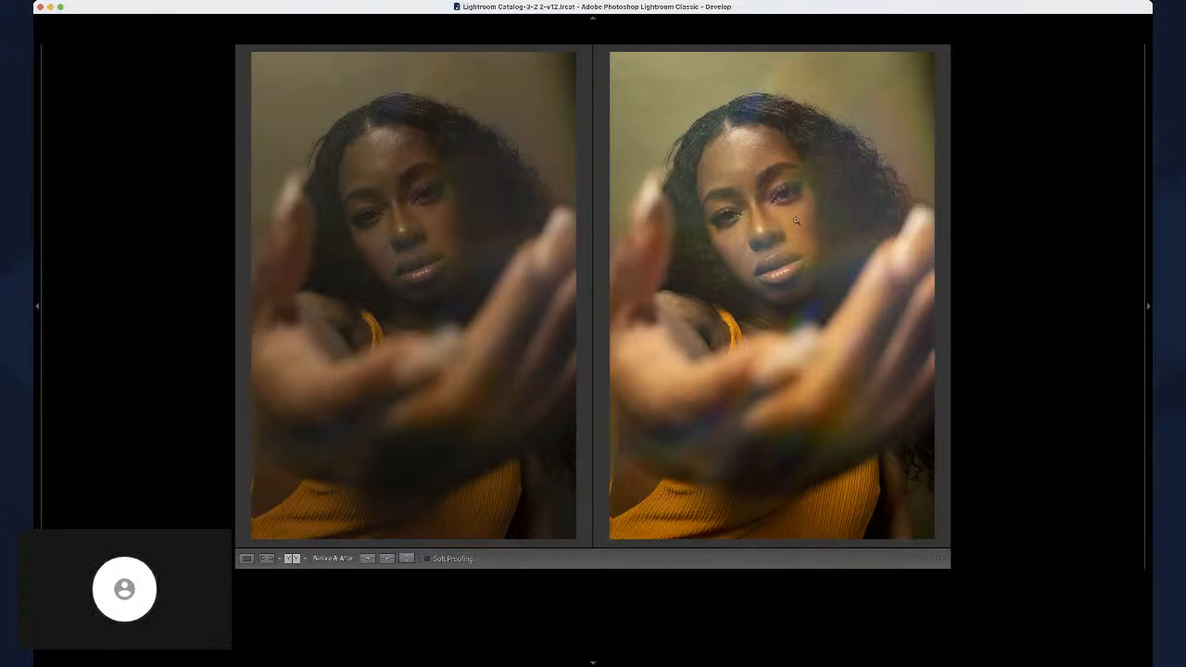
pyautogui.click(766, 229)
pyautogui.hscroll(-5, 747, 246)
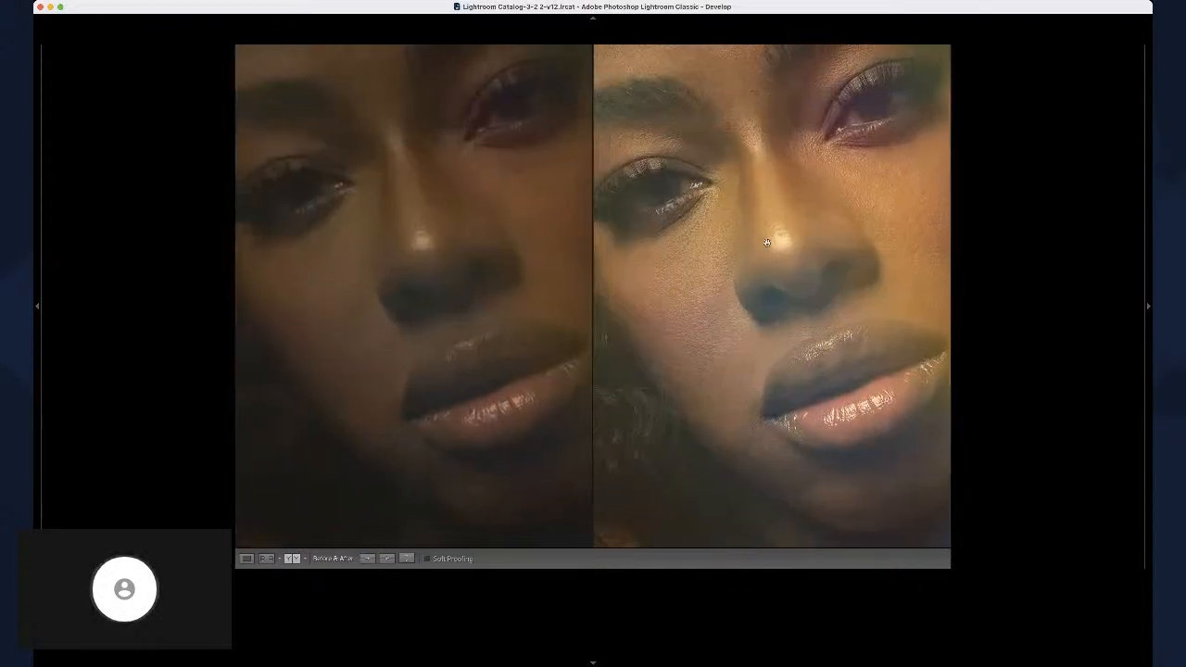
pyautogui.moveTo(784, 234); pyautogui.dragTo(761, 241)
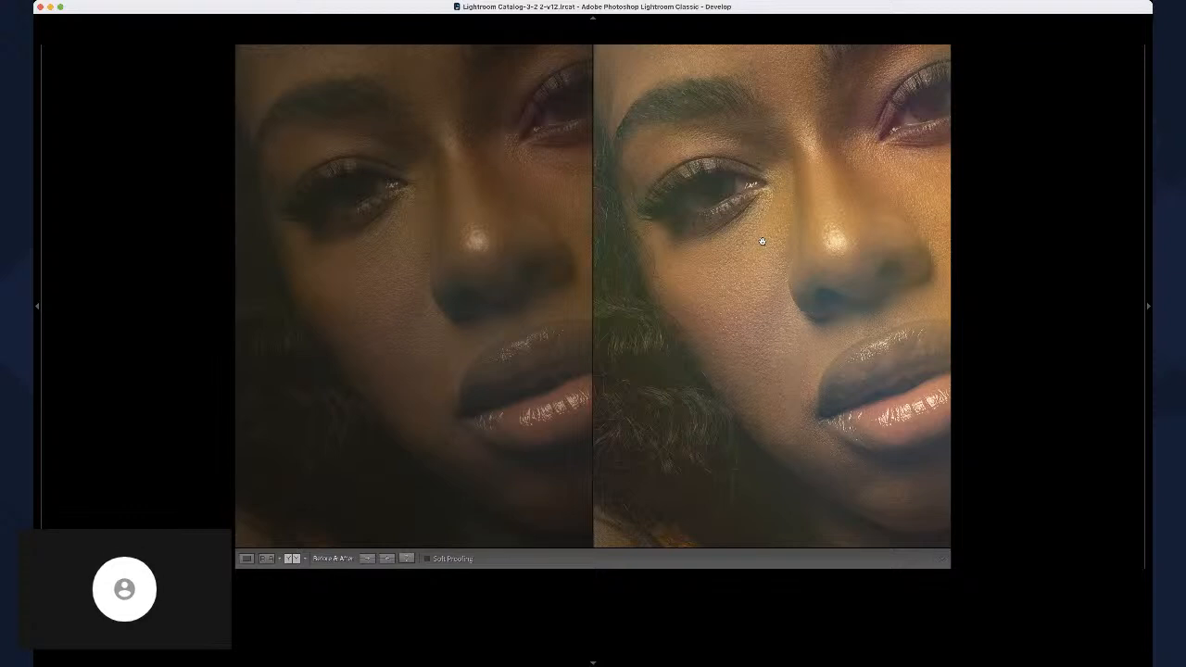
pyautogui.press('q')
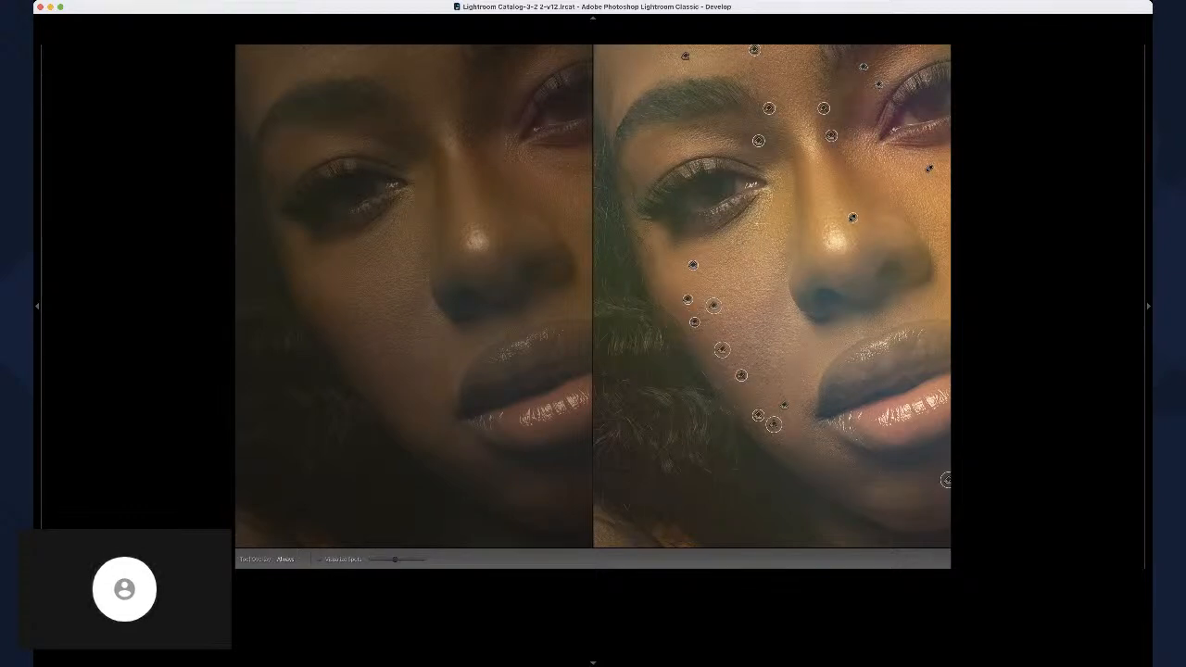
pyautogui.click(737, 244)
pyautogui.scroll(5, 771, 296)
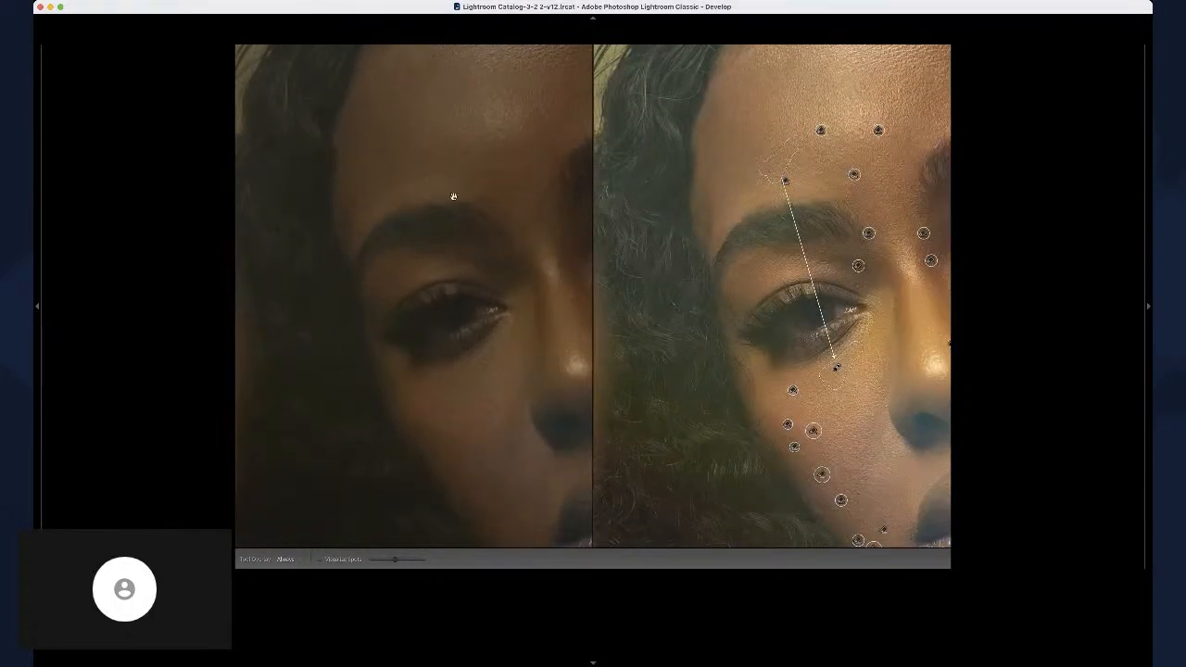
pyautogui.moveTo(778, 165); pyautogui.dragTo(768, 173)
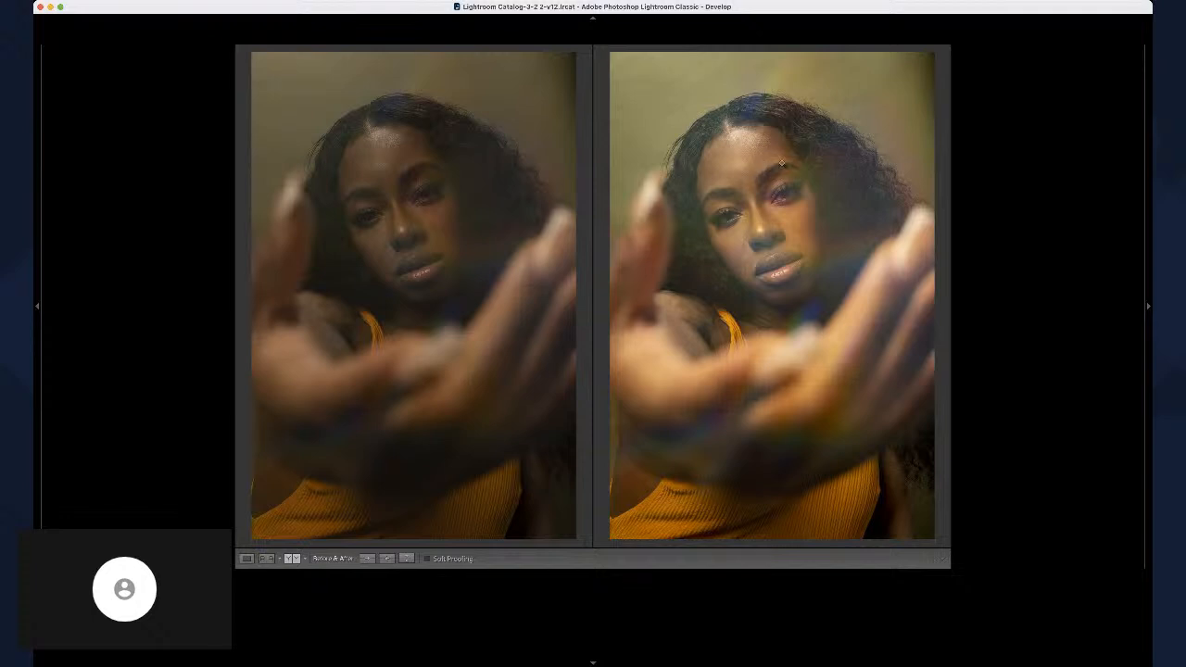
# Step: Heal the stray marks along the upper edge of the inner eyebrow at the photo's right
pyautogui.click(782, 164)
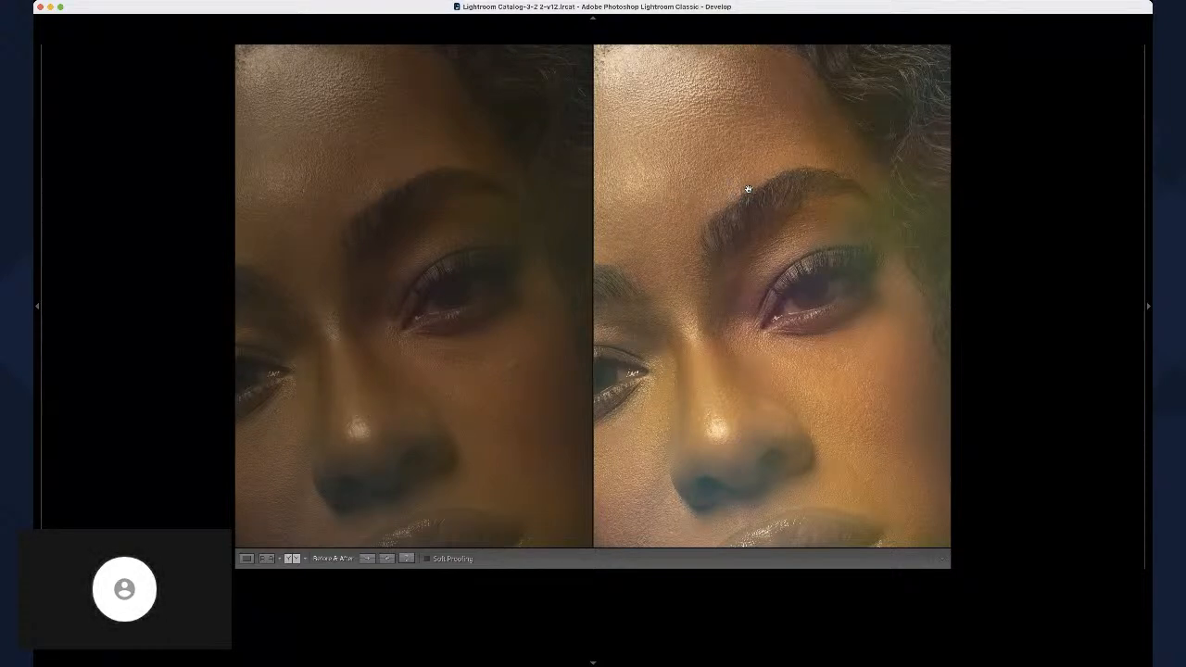
pyautogui.press('q')
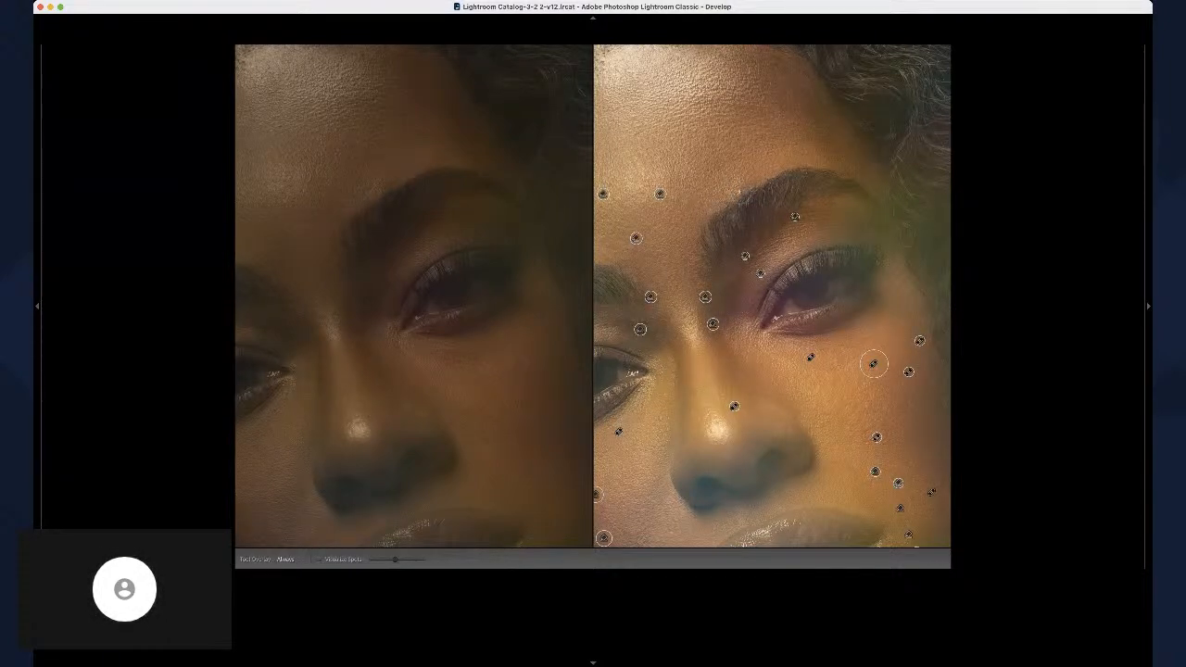
pyautogui.click(738, 191)
pyautogui.click(721, 205)
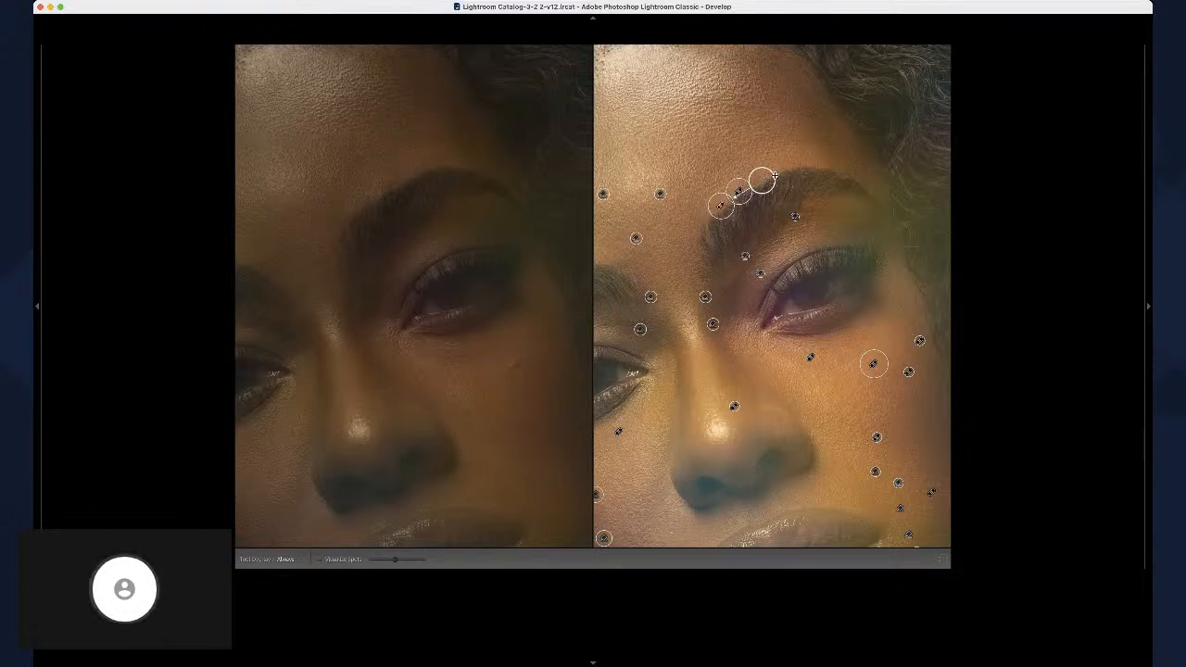
pyautogui.press('q')
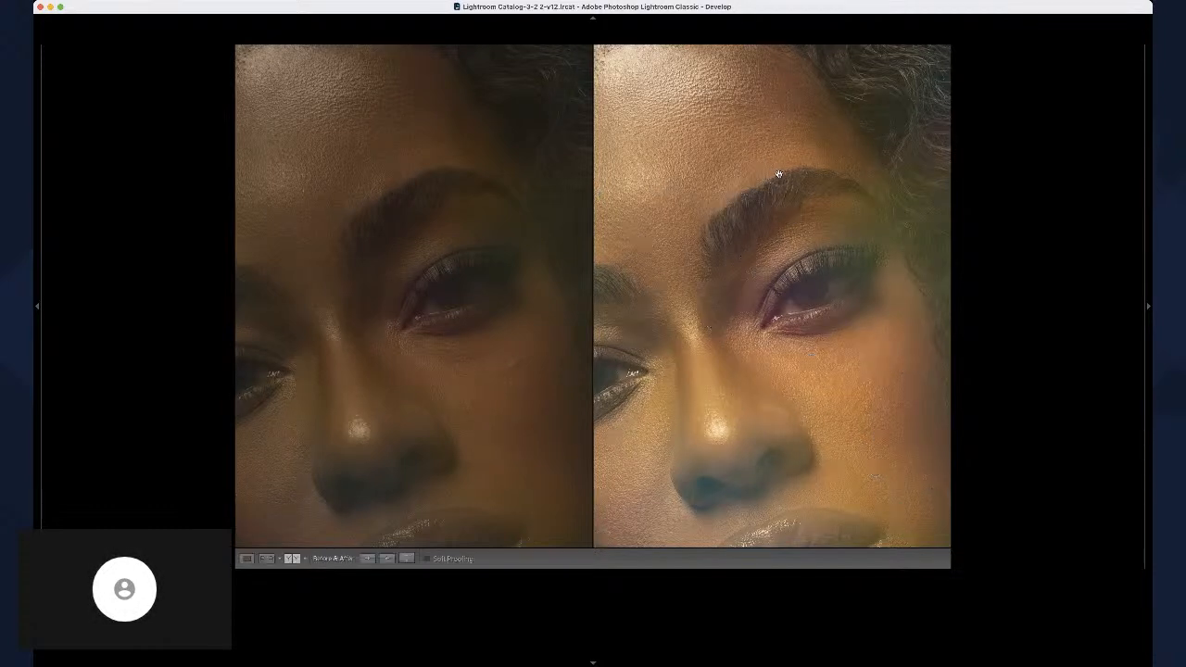
# Step: Heal the mark just above the eyebrow at the photo's left
pyautogui.click(778, 174)
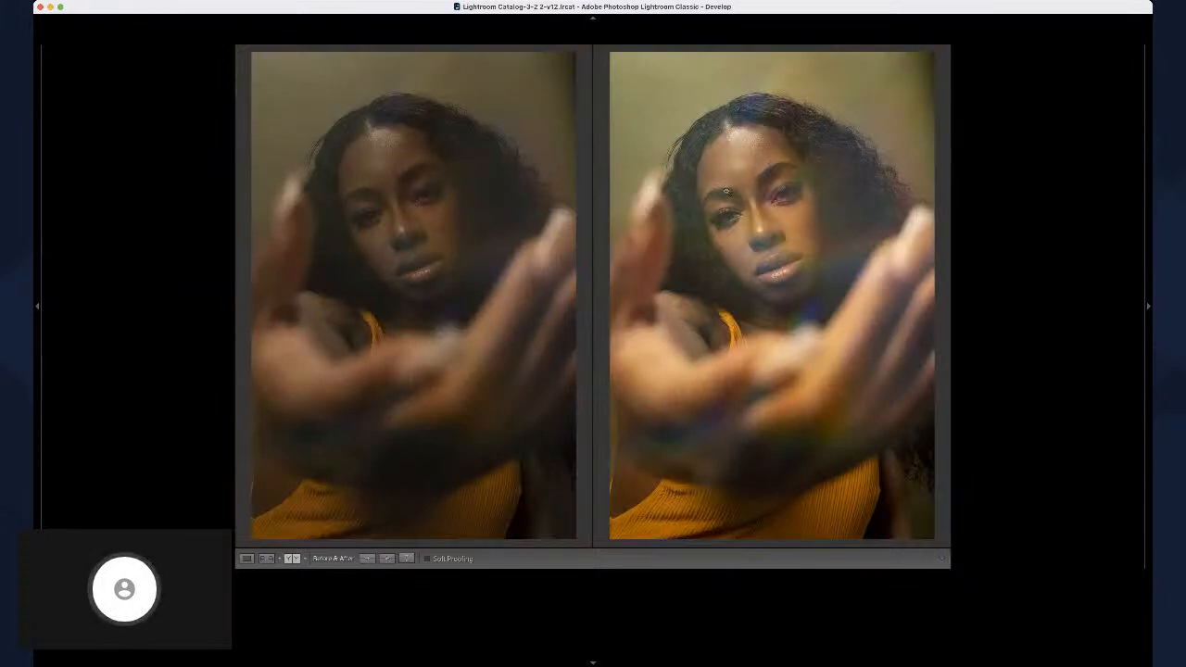
pyautogui.click(729, 189)
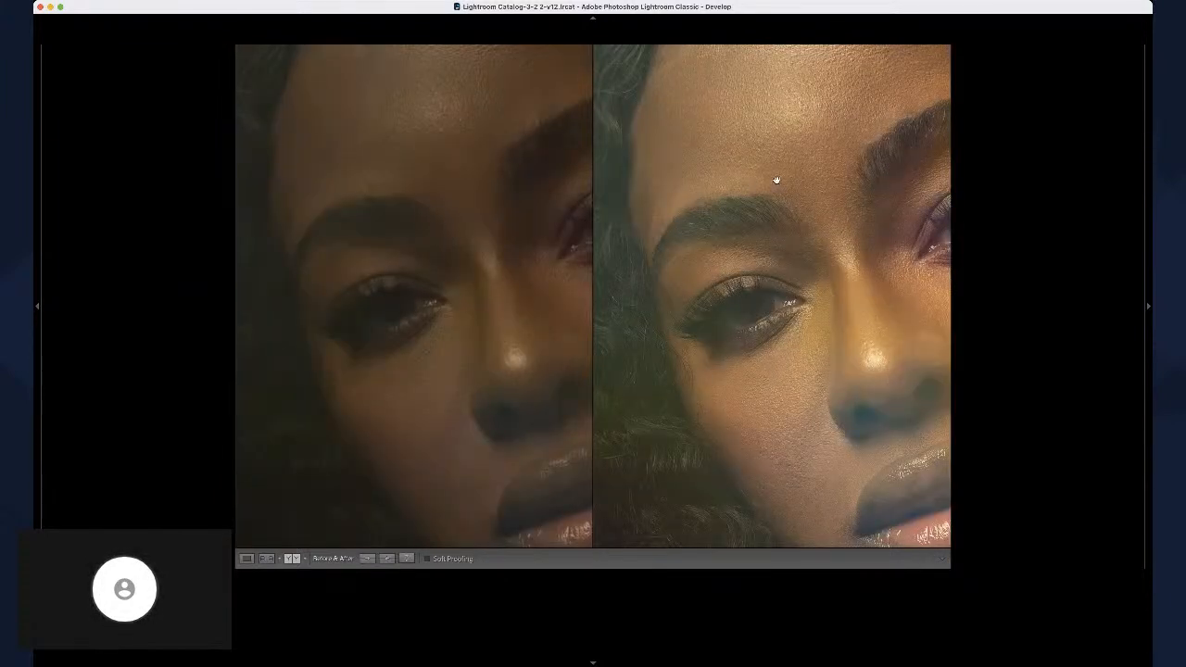
pyautogui.press('q')
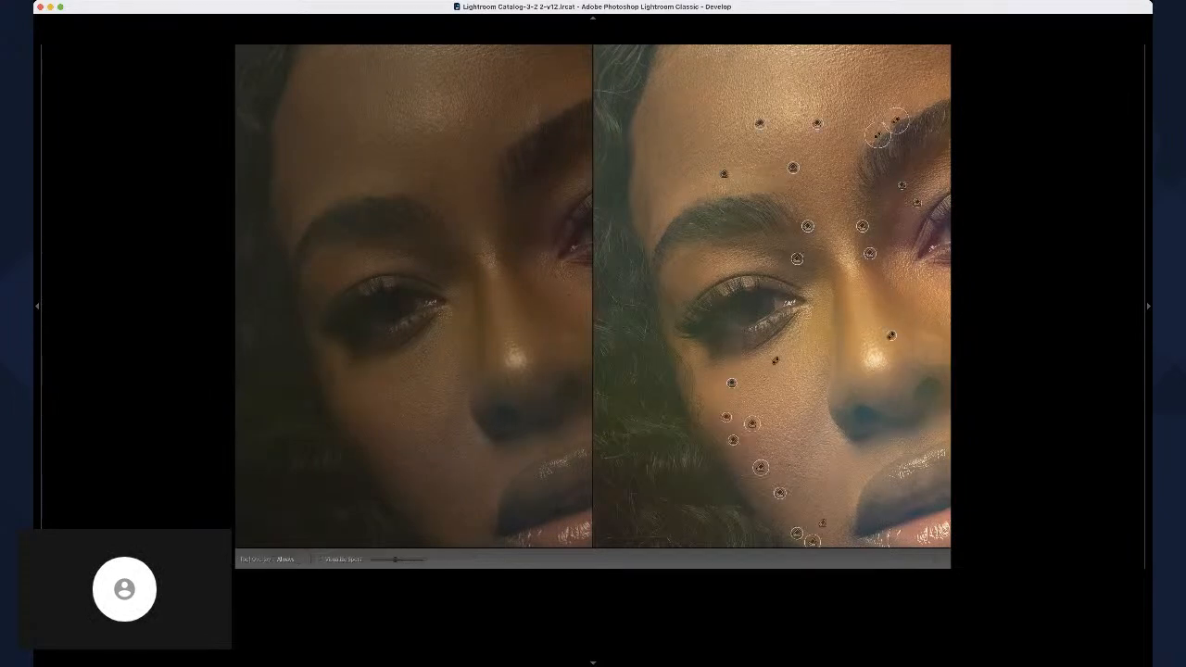
pyautogui.click(754, 191)
pyautogui.press('q')
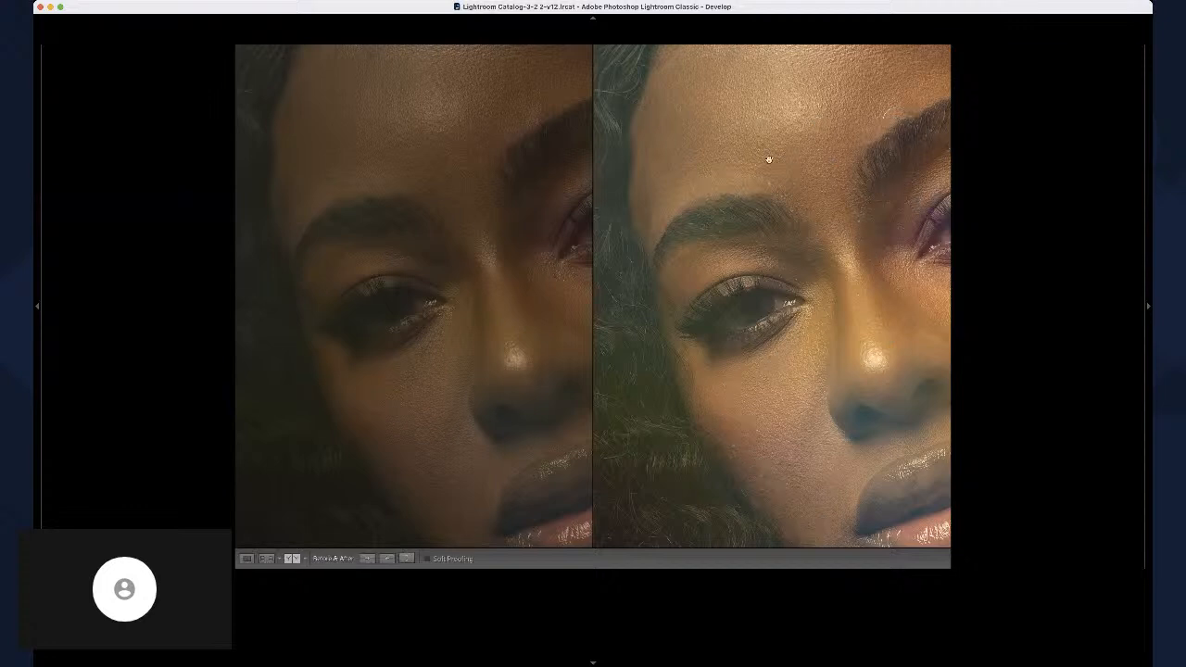
# Step: Heal the small spot in the middle of the lower forehead
pyautogui.moveTo(765, 164); pyautogui.dragTo(747, 201)
pyautogui.press('q')
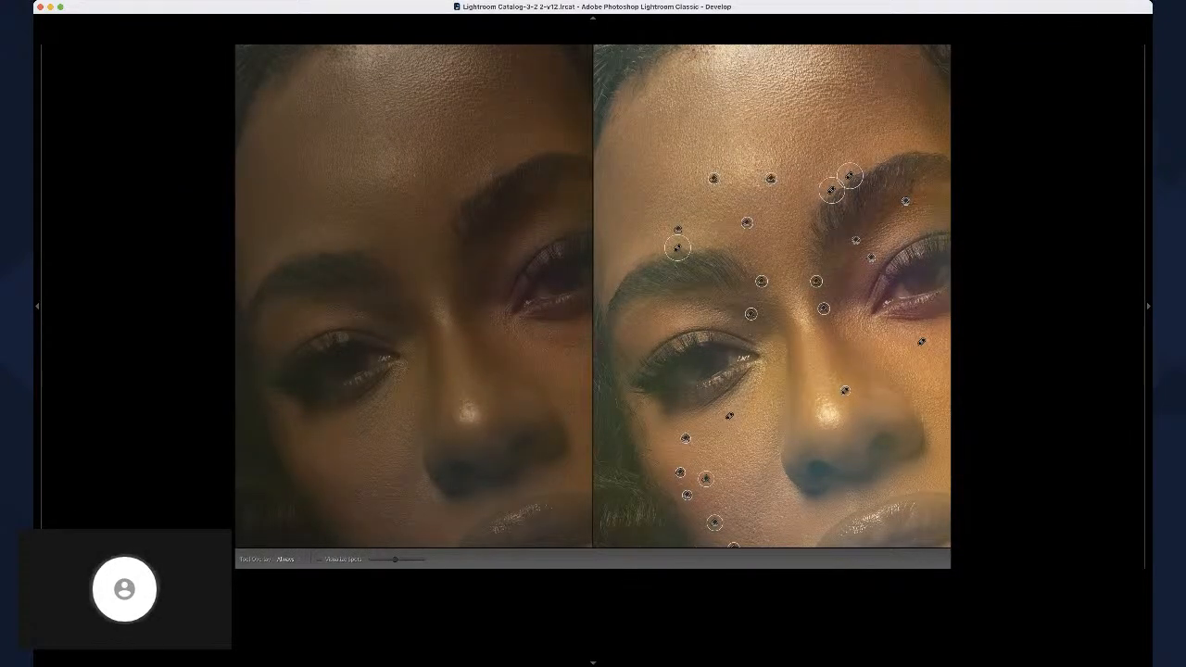
pyautogui.click(758, 185)
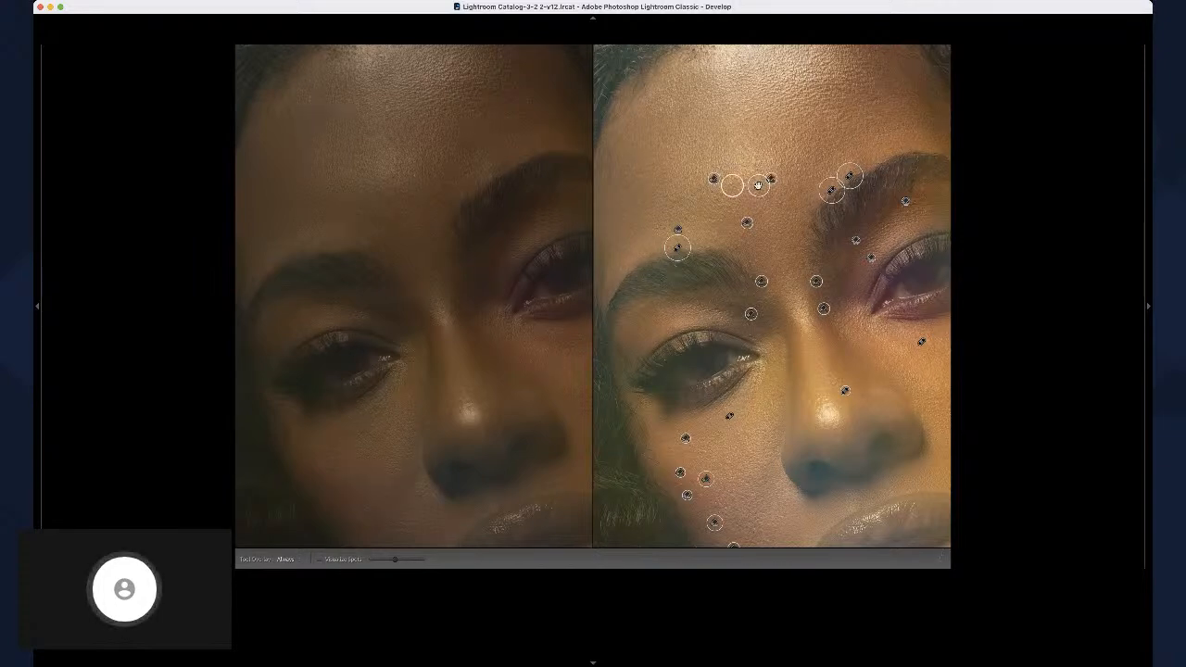
pyautogui.press('q')
# Step: Heal the remaining spots on the upper forehead, including the area near the hairline
pyautogui.scroll(3, 747, 178)
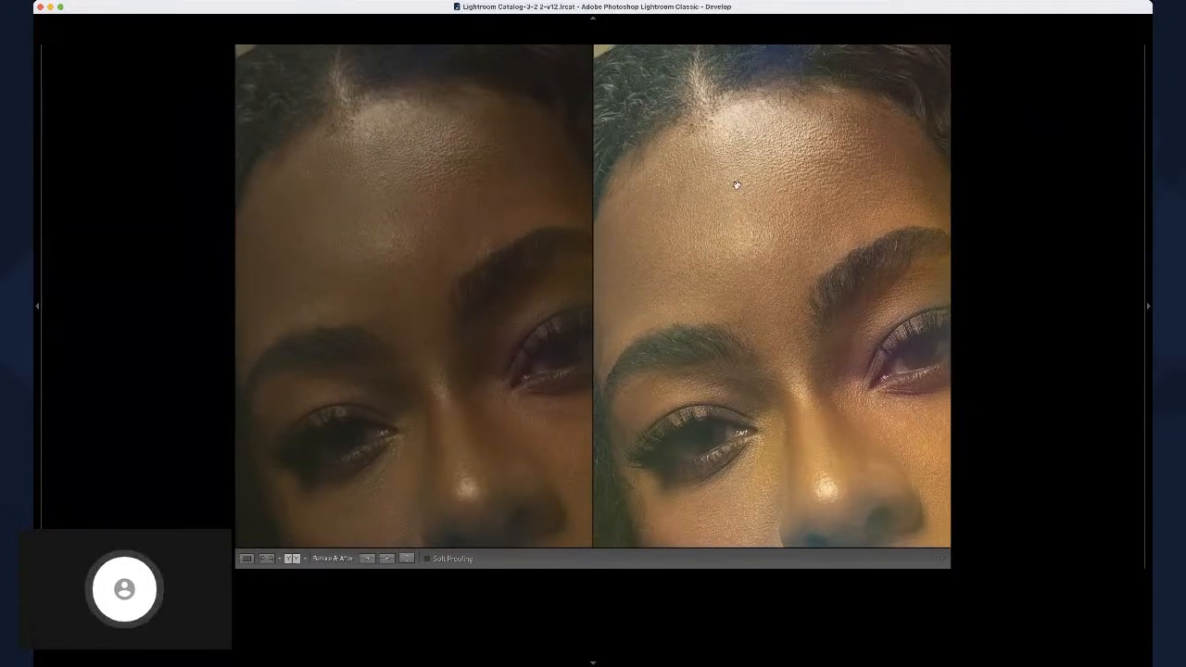
pyautogui.press('q')
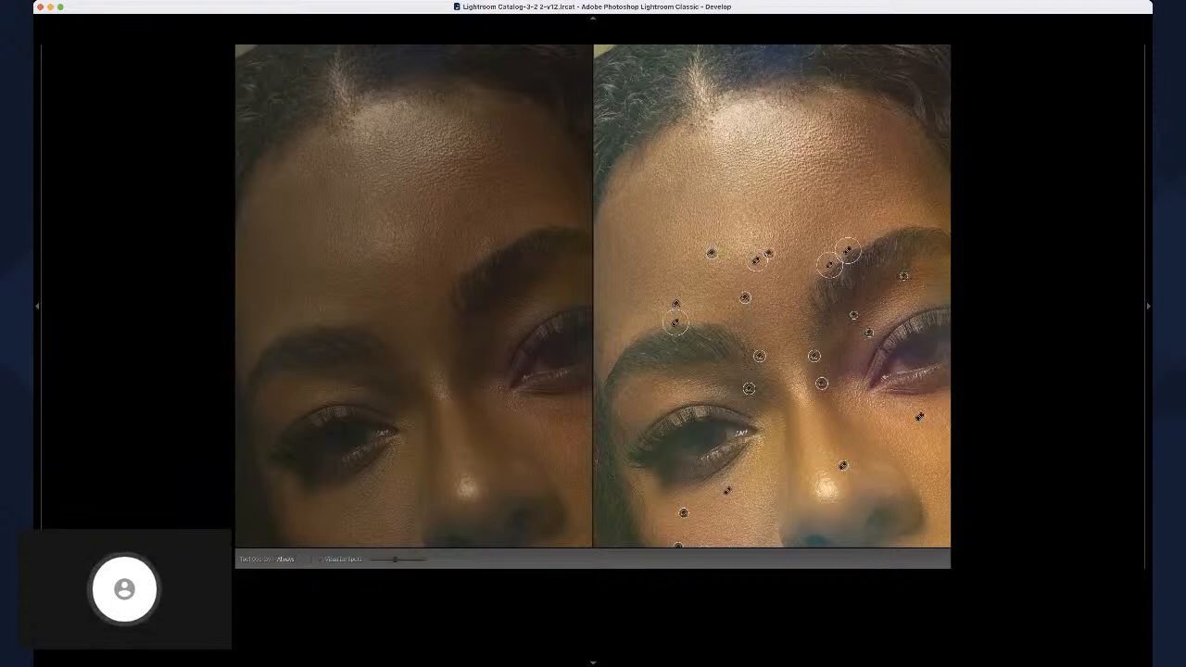
pyautogui.click(844, 138)
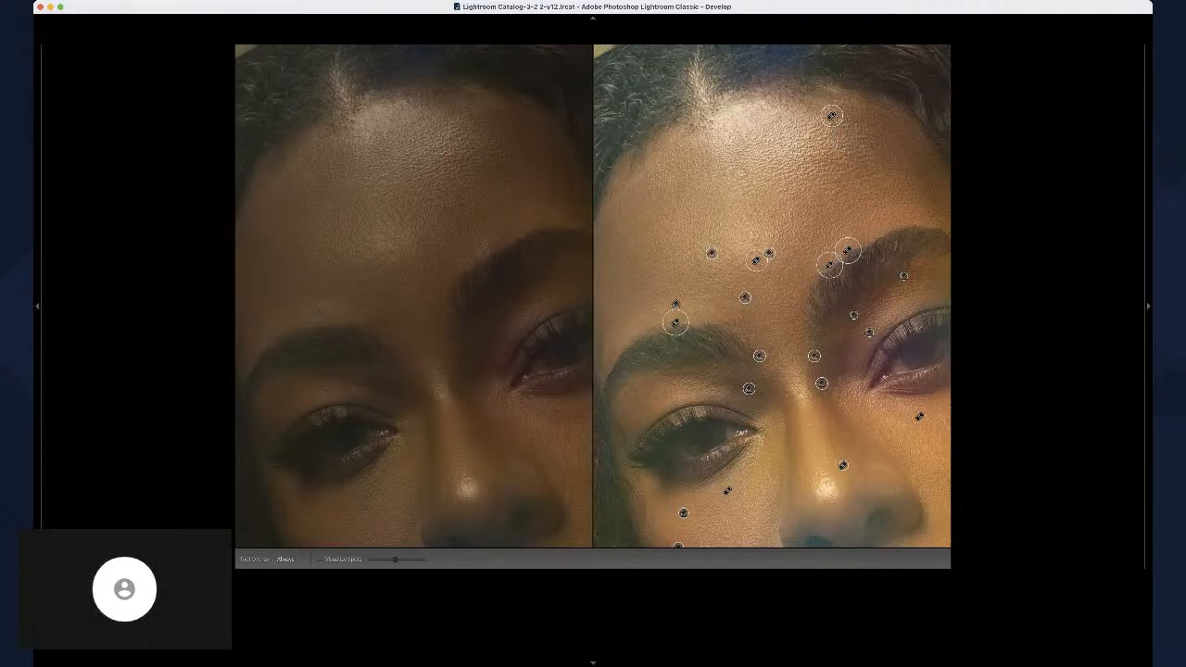
pyautogui.click(739, 174)
pyautogui.press('q')
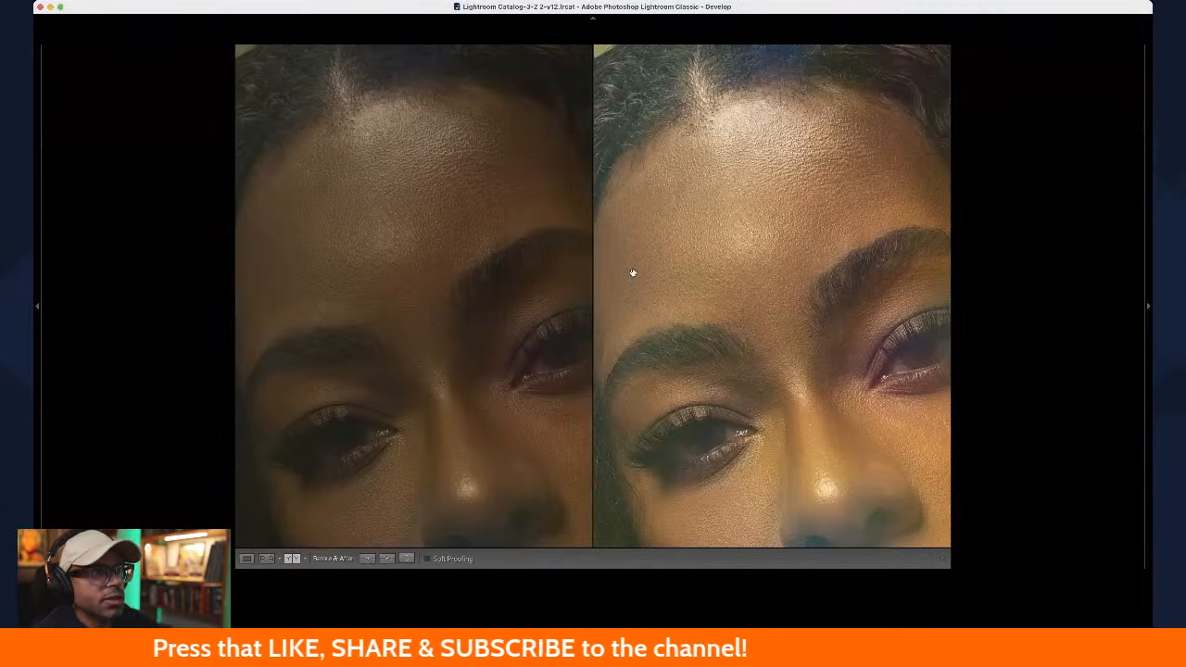
# Step: Readjust the sample area of the brushed heal beneath the eye at the photo's right
pyautogui.scroll(-5, 777, 318)
pyautogui.moveTo(776, 318); pyautogui.dragTo(701, 228)
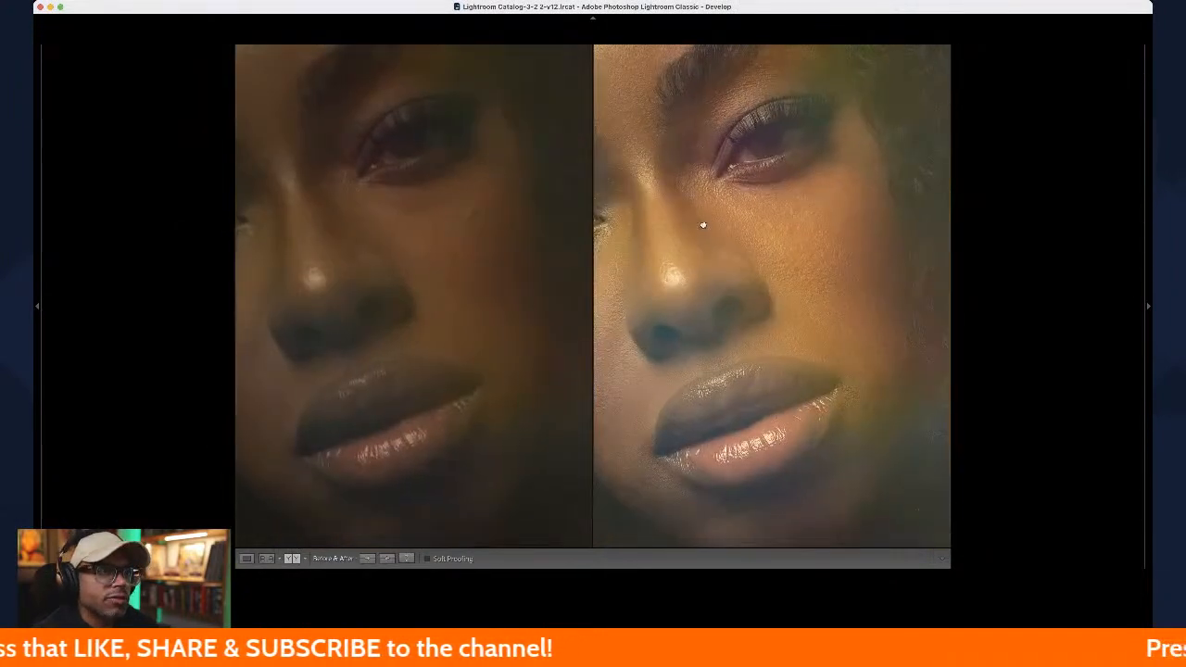
pyautogui.press('q')
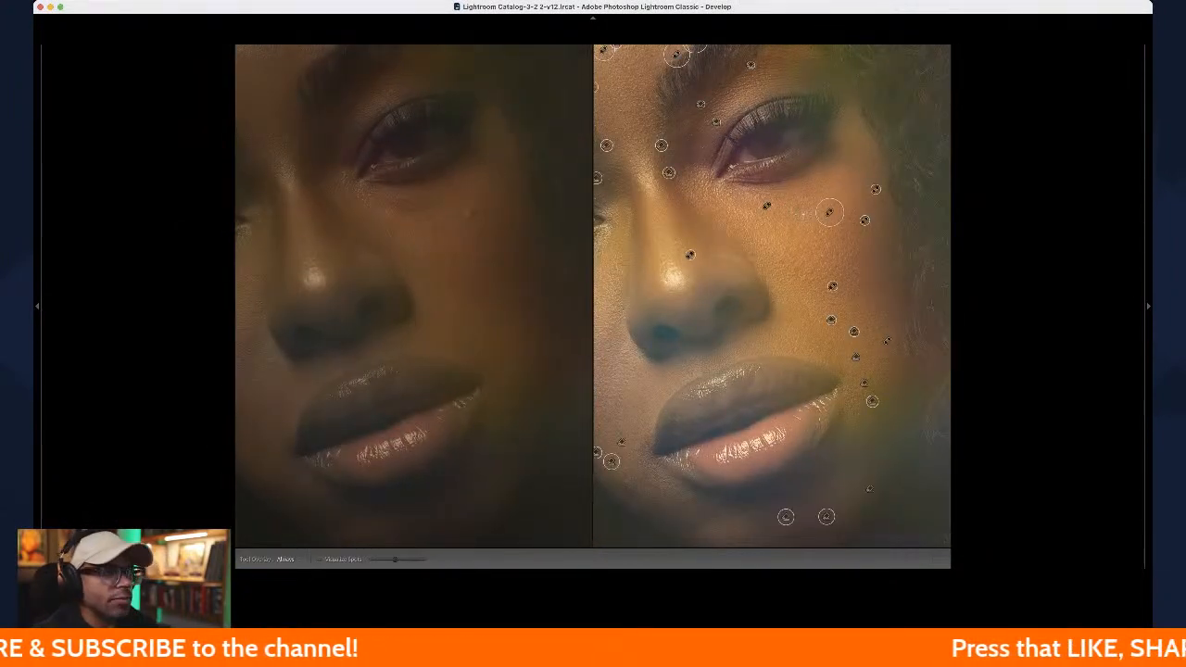
pyautogui.moveTo(797, 212); pyautogui.dragTo(798, 216)
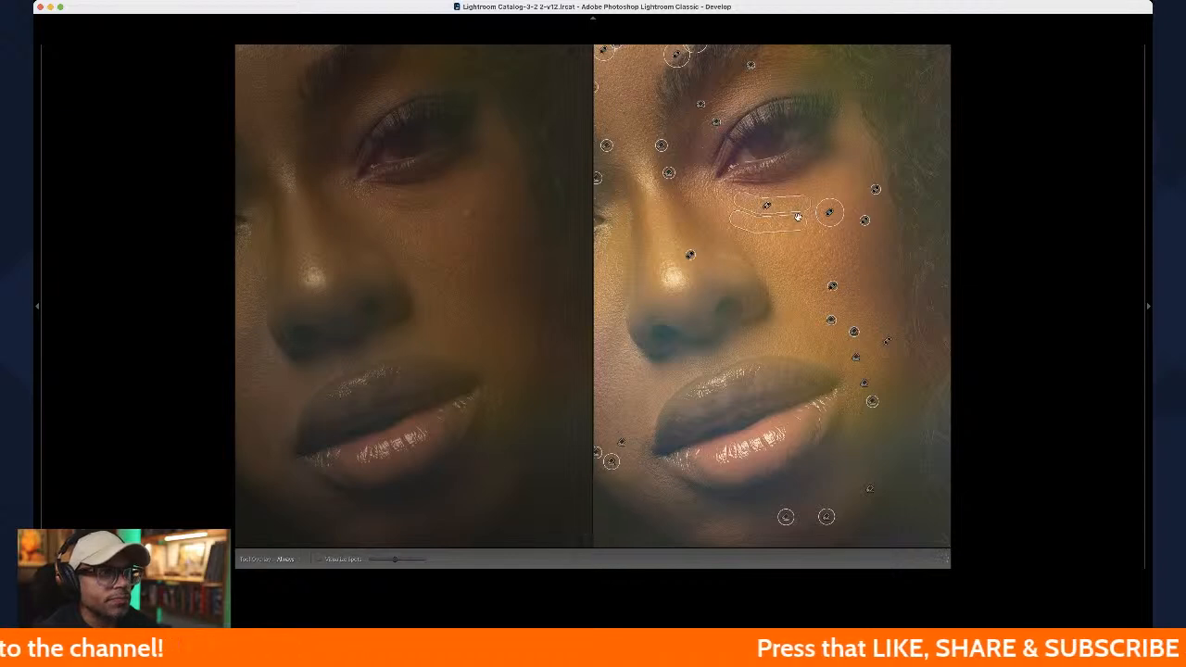
# Step: Compare the healed face with the original side by side, checking the cheek, lips and chin up close and the whole portrait
pyautogui.press('q')
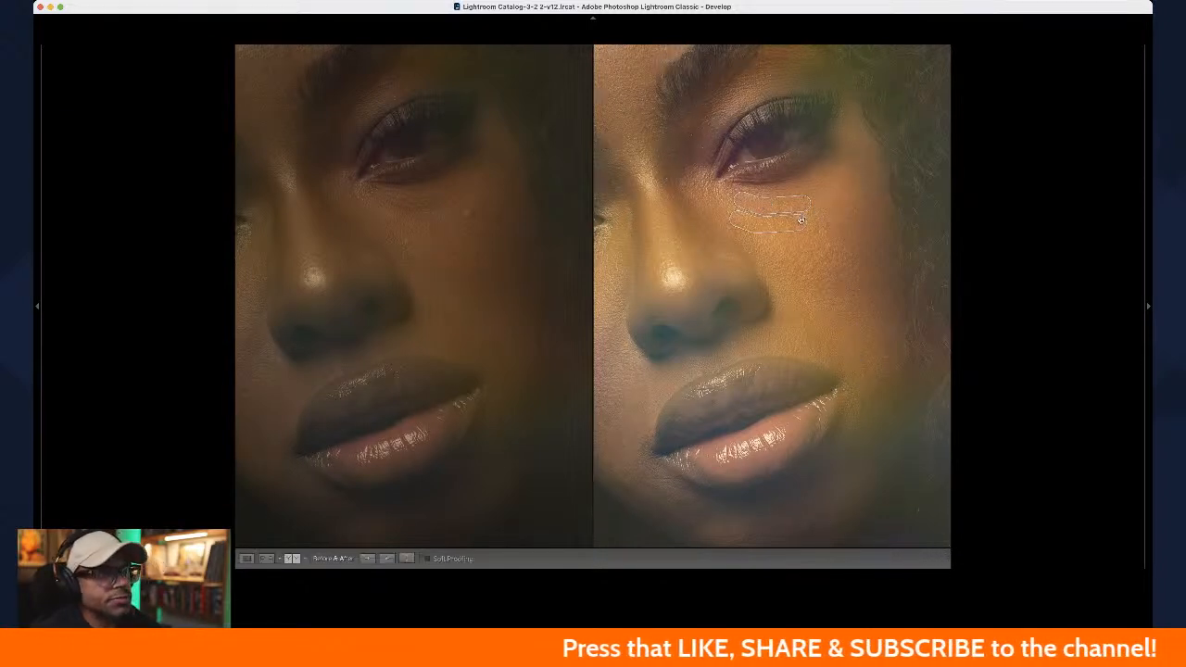
pyautogui.click(806, 261)
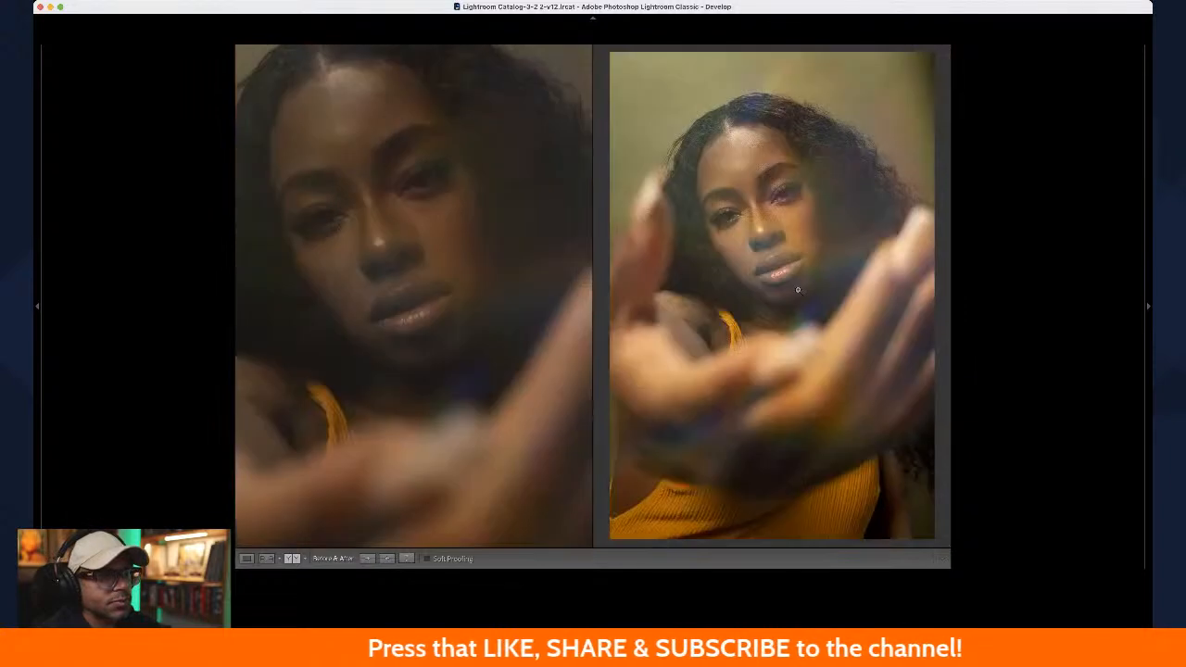
pyautogui.click(804, 283)
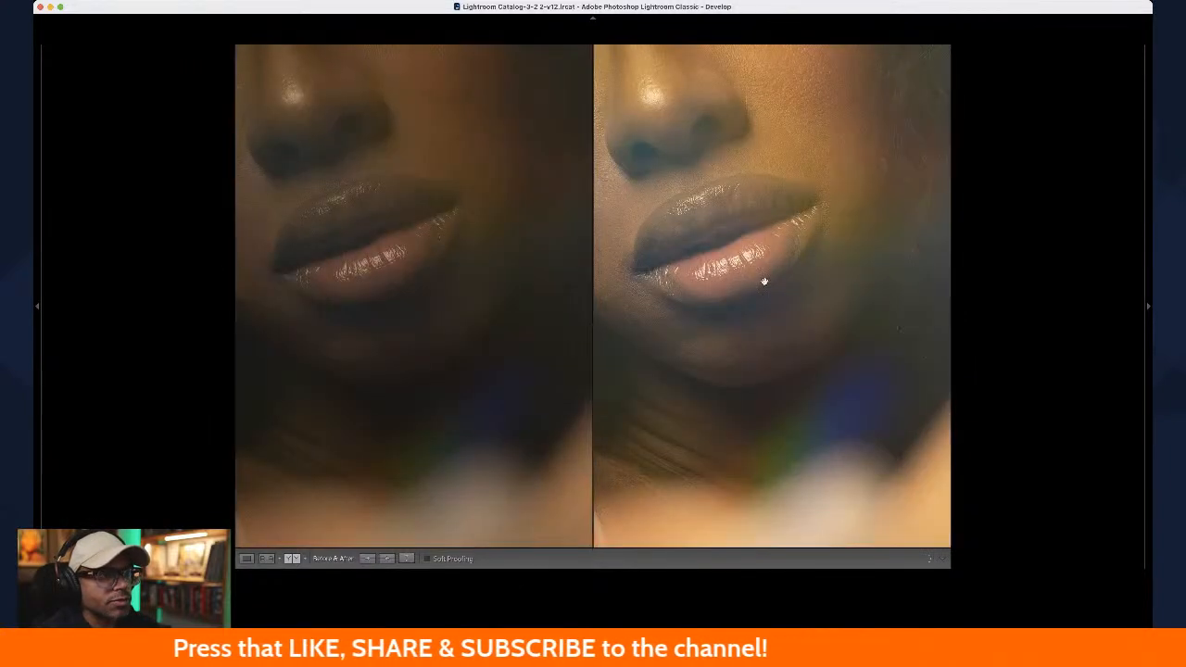
pyautogui.moveTo(766, 278); pyautogui.dragTo(806, 307)
pyautogui.click(805, 306)
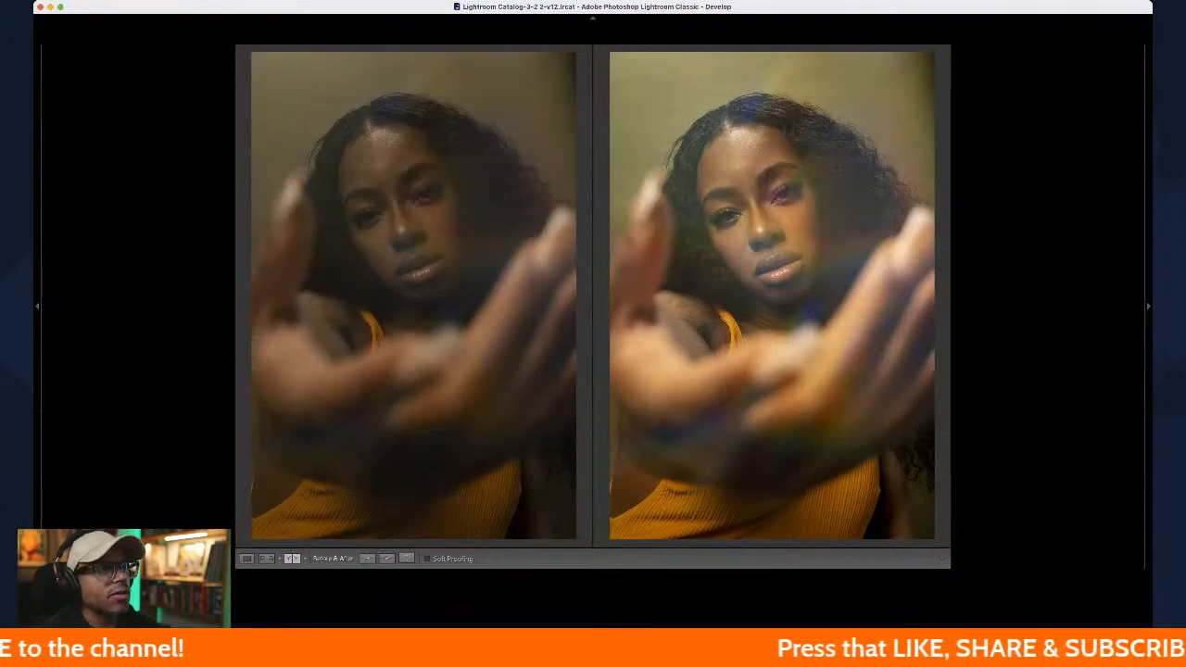
pyautogui.moveTo(735, 111); pyautogui.dragTo(829, 239)
pyautogui.moveTo(635, 171); pyautogui.dragTo(774, 217)
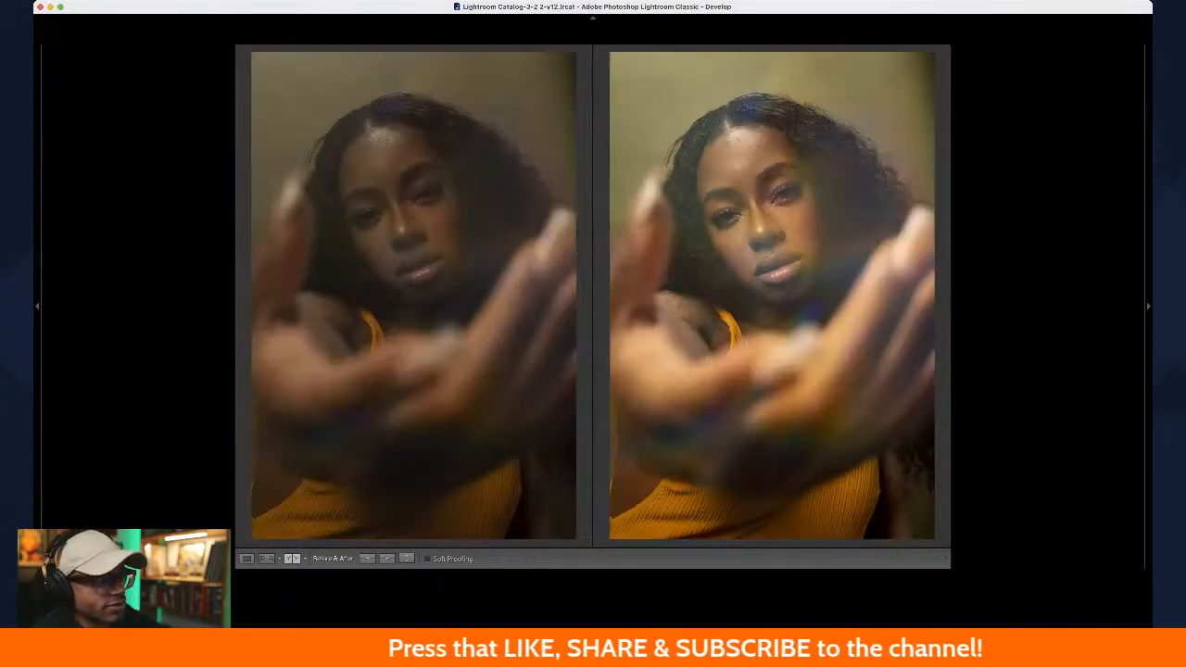
# Step: Show only the edited photo and heal the uneven patches in the backdrop at its upper-left corner
pyautogui.click(247, 559)
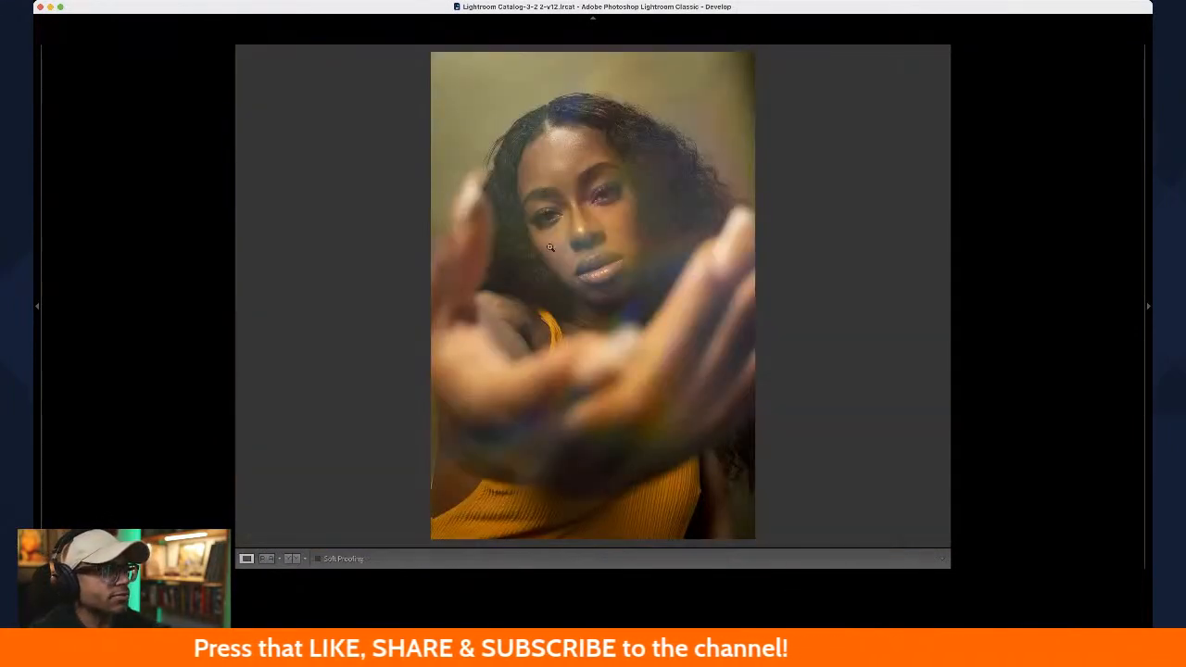
pyautogui.click(516, 121)
pyautogui.moveTo(516, 121); pyautogui.dragTo(494, 276)
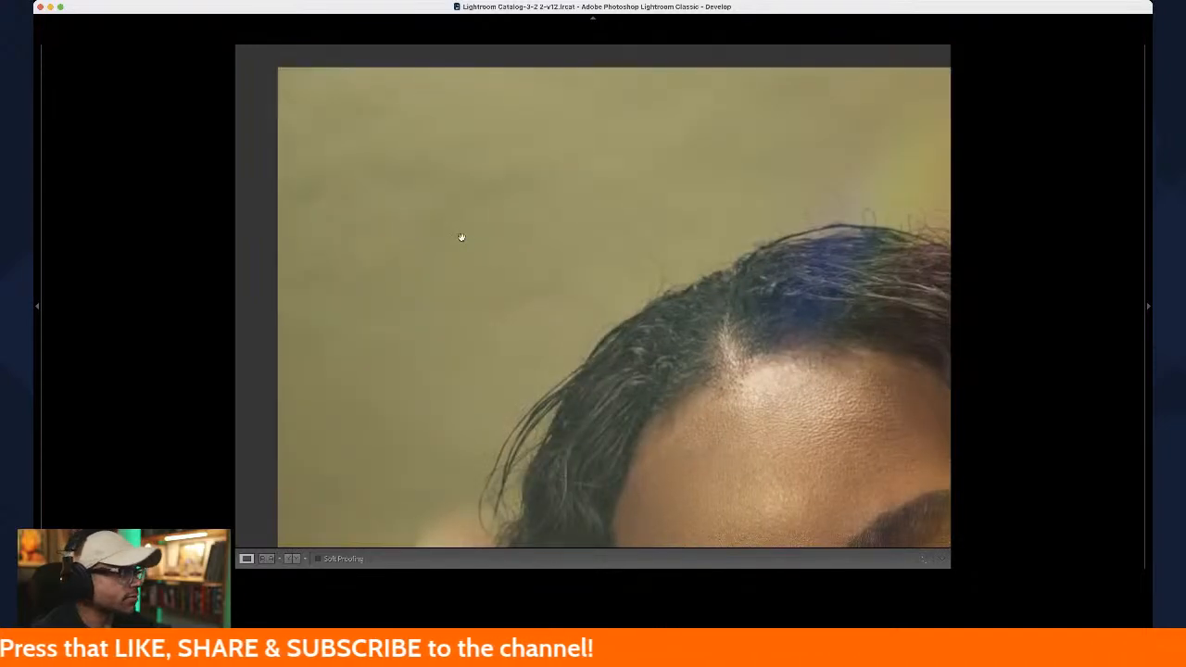
pyautogui.press('q')
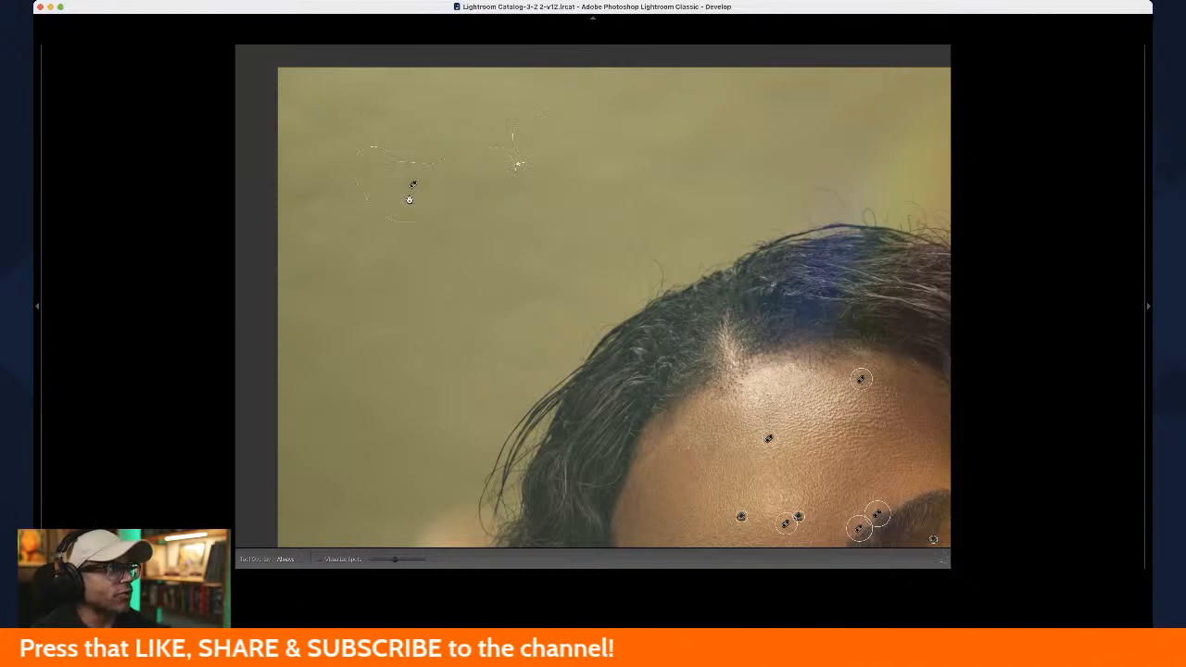
pyautogui.click(313, 199)
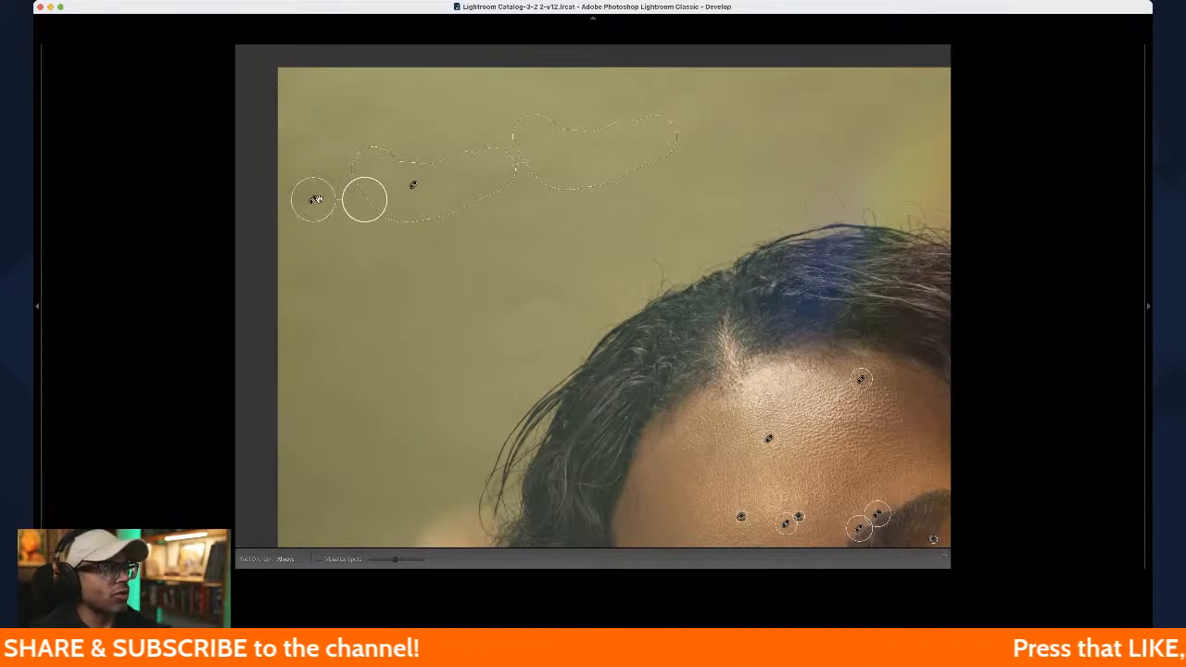
pyautogui.click(539, 296)
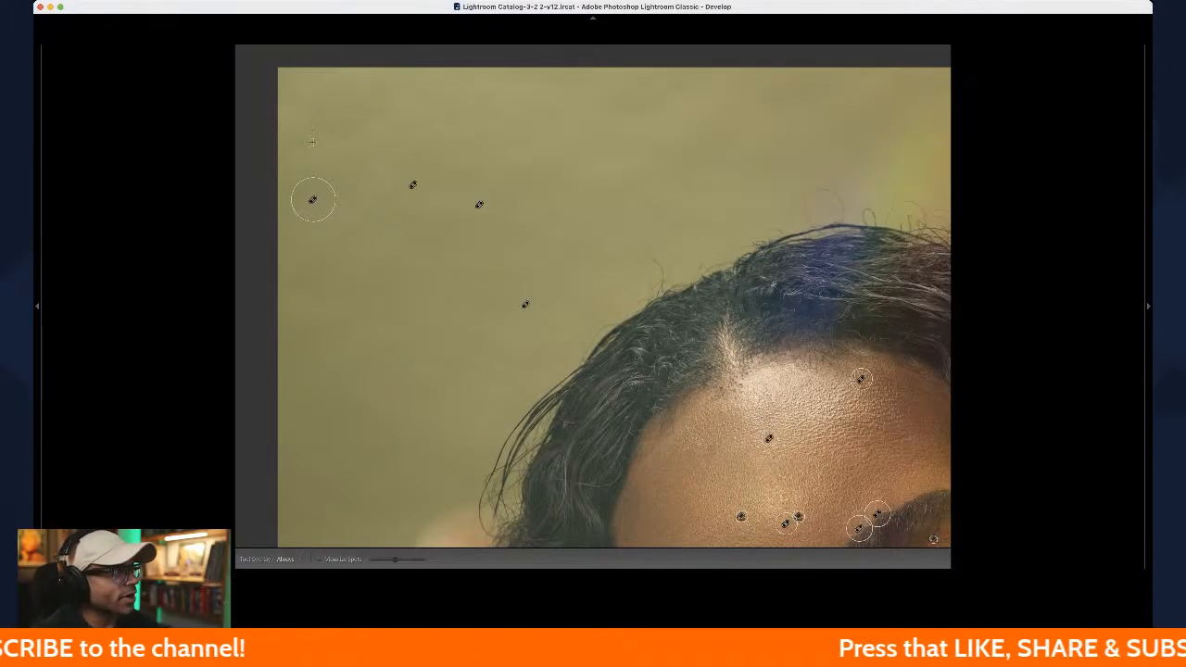
pyautogui.click(390, 113)
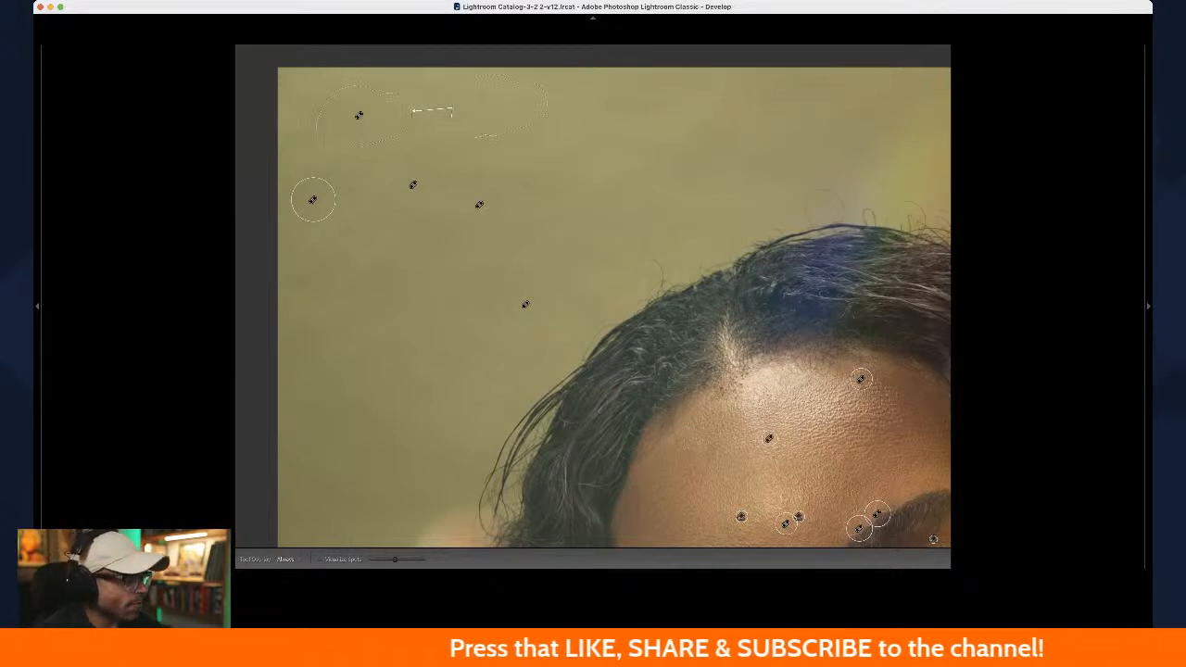
# Step: Heal two spots in the backdrop directly above the crown of the hair
pyautogui.press('q')
pyautogui.moveTo(609, 161); pyautogui.dragTo(496, 178)
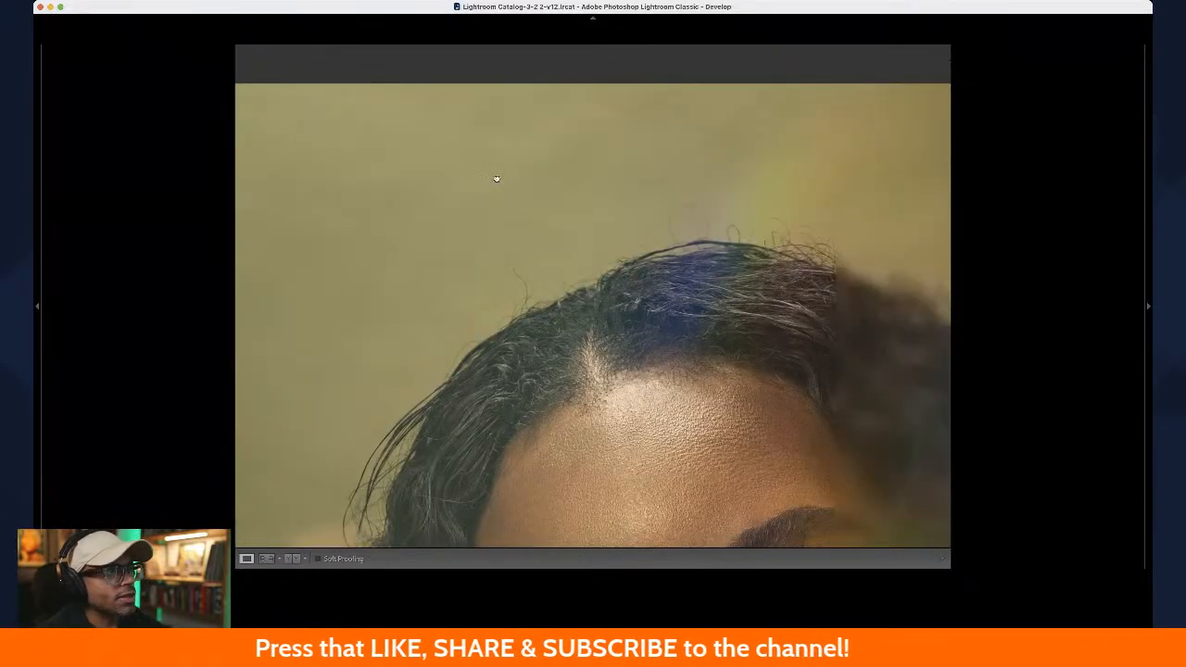
pyautogui.hscroll(5, 496, 178)
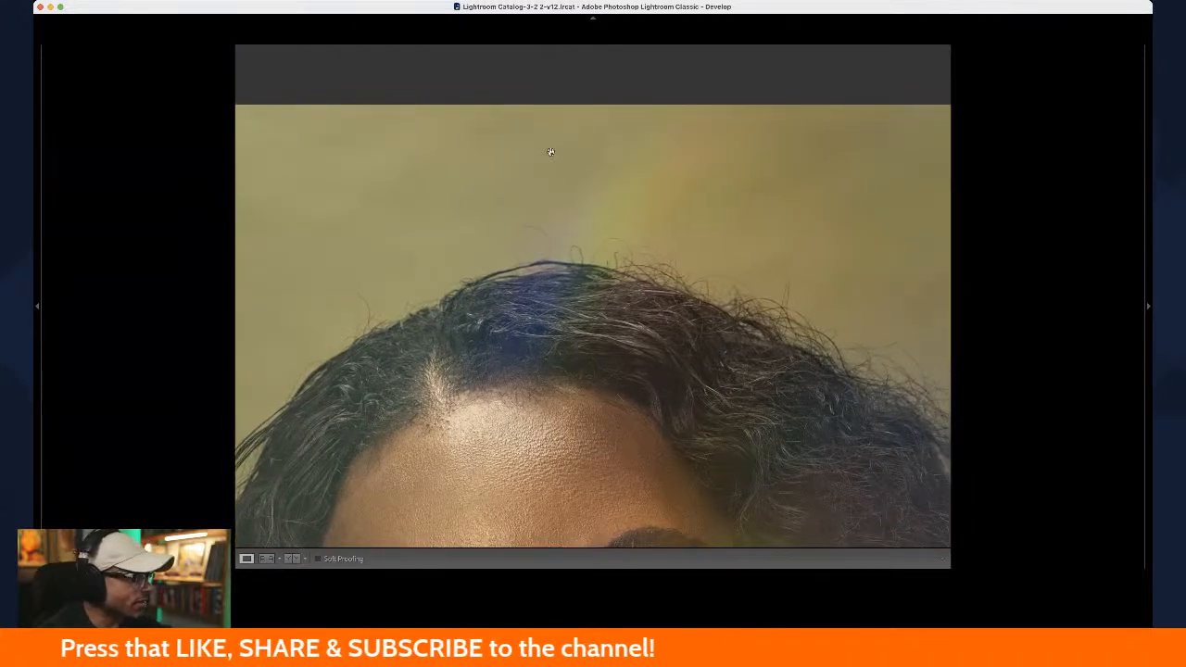
pyautogui.press('q')
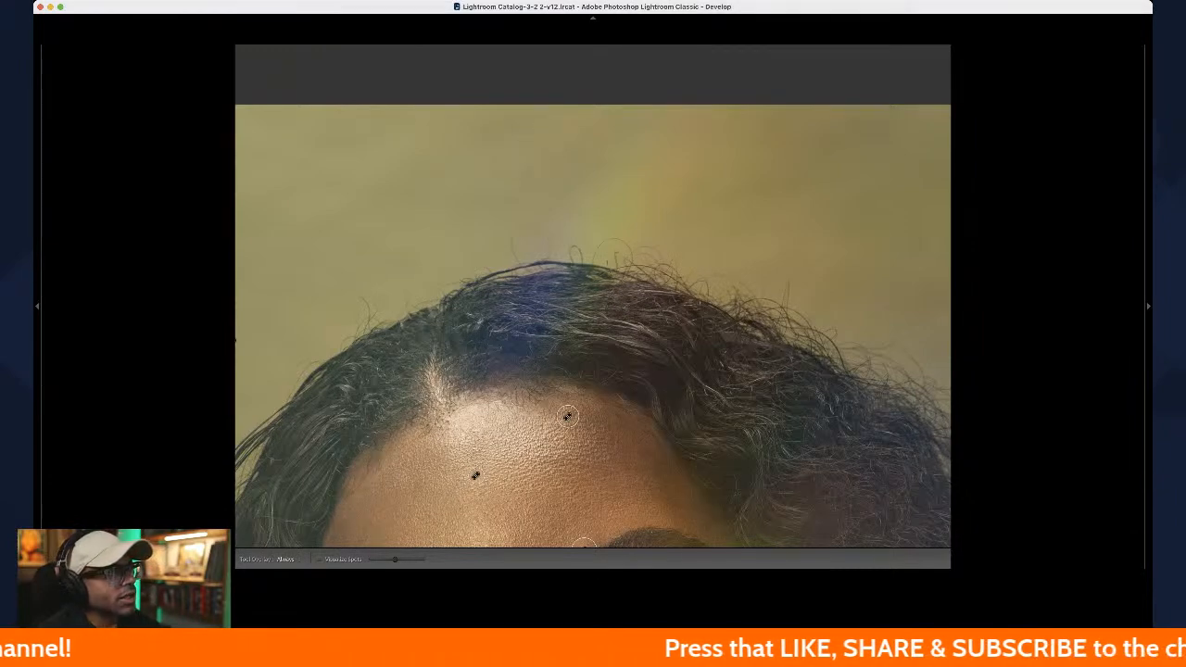
pyautogui.click(544, 186)
pyautogui.click(649, 156)
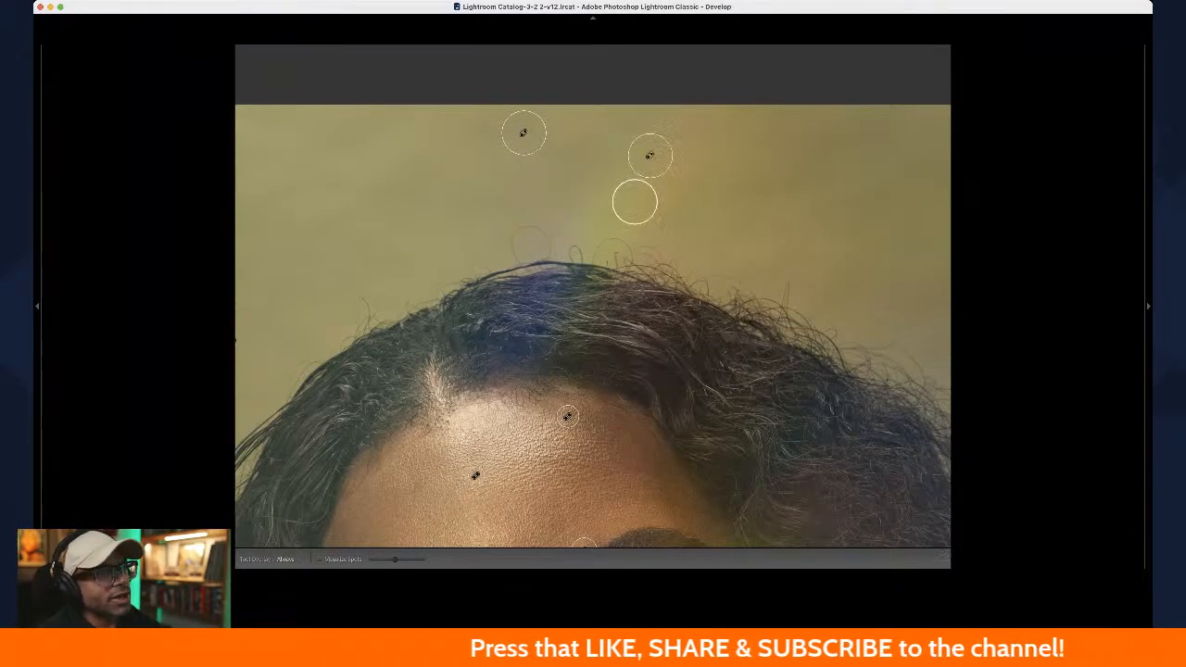
pyautogui.press('q')
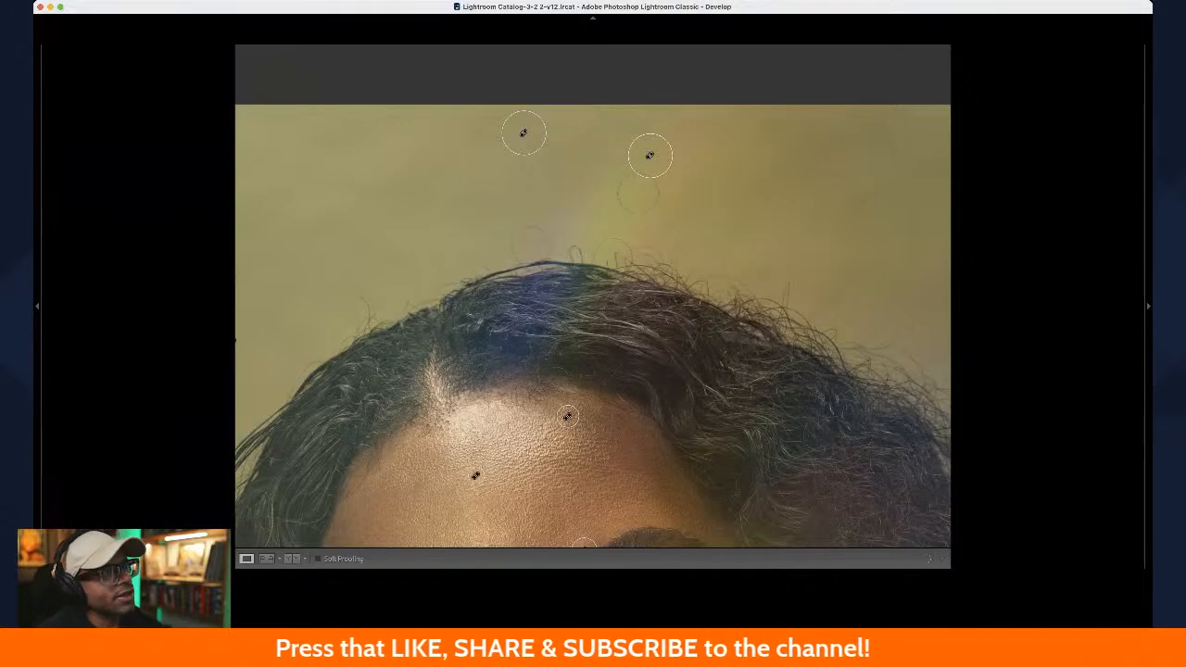
# Step: Heal two more backdrop spots above the hair, one beside each of the existing heals
pyautogui.moveTo(752, 196); pyautogui.dragTo(624, 220)
pyautogui.press('q')
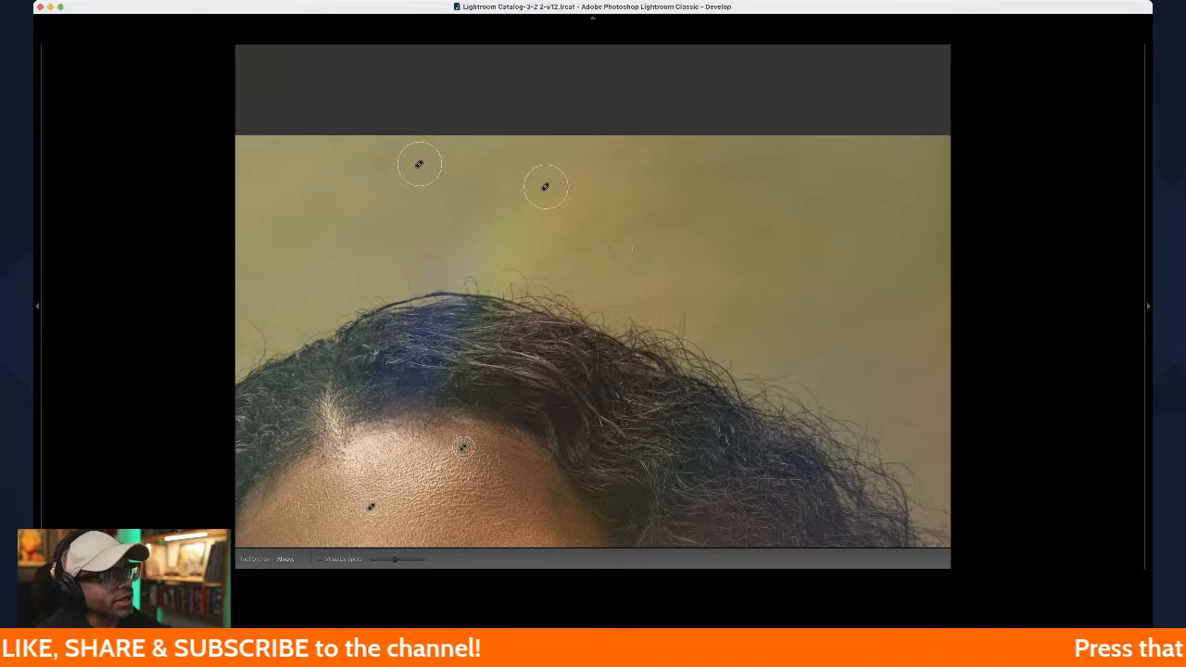
pyautogui.click(592, 214)
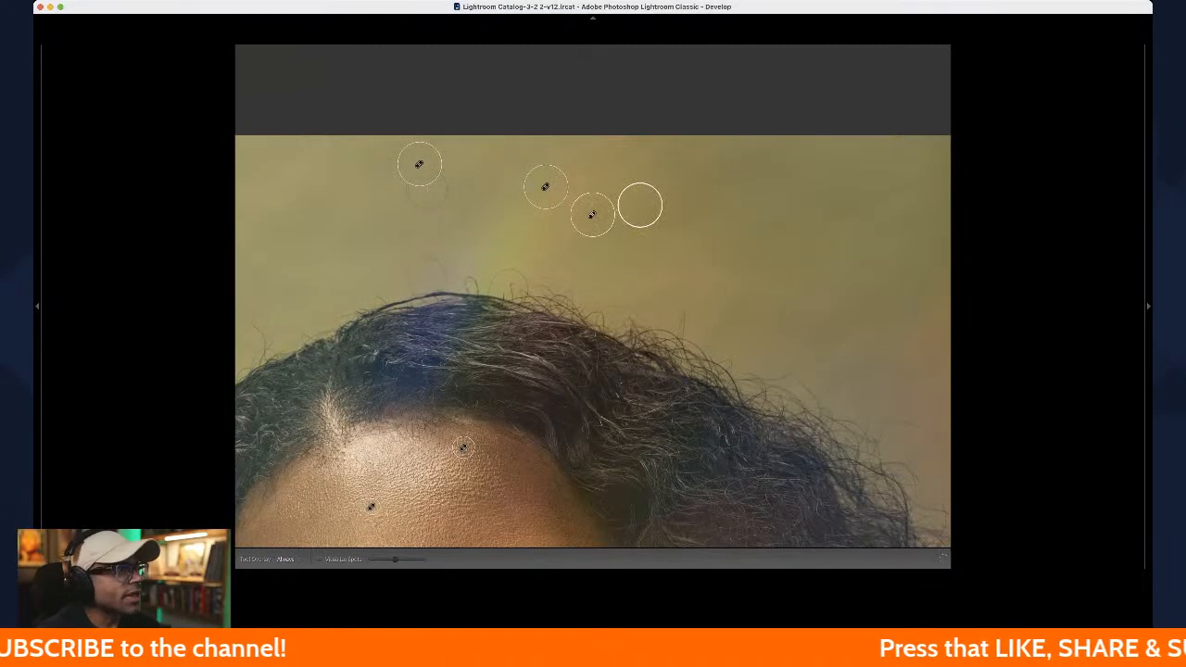
pyautogui.click(445, 181)
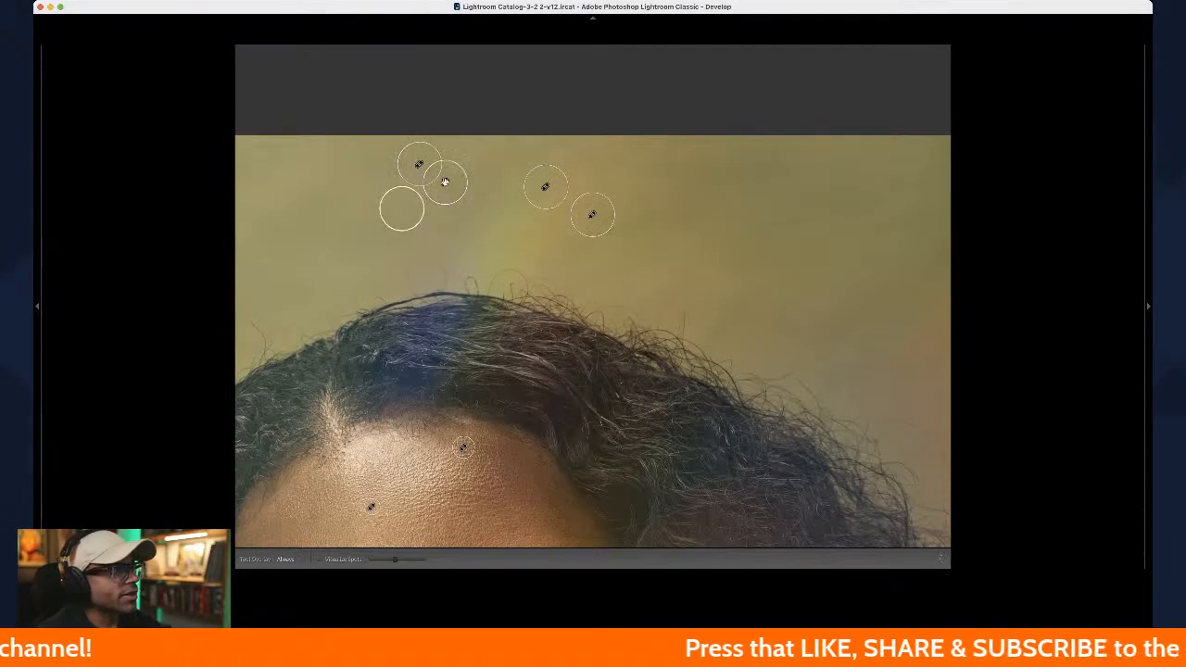
pyautogui.press('q')
# Step: Brush a heal over the backdrop patch between the spot heals above the hair, sampling the adjacent clean backdrop
pyautogui.moveTo(657, 214); pyautogui.dragTo(479, 209)
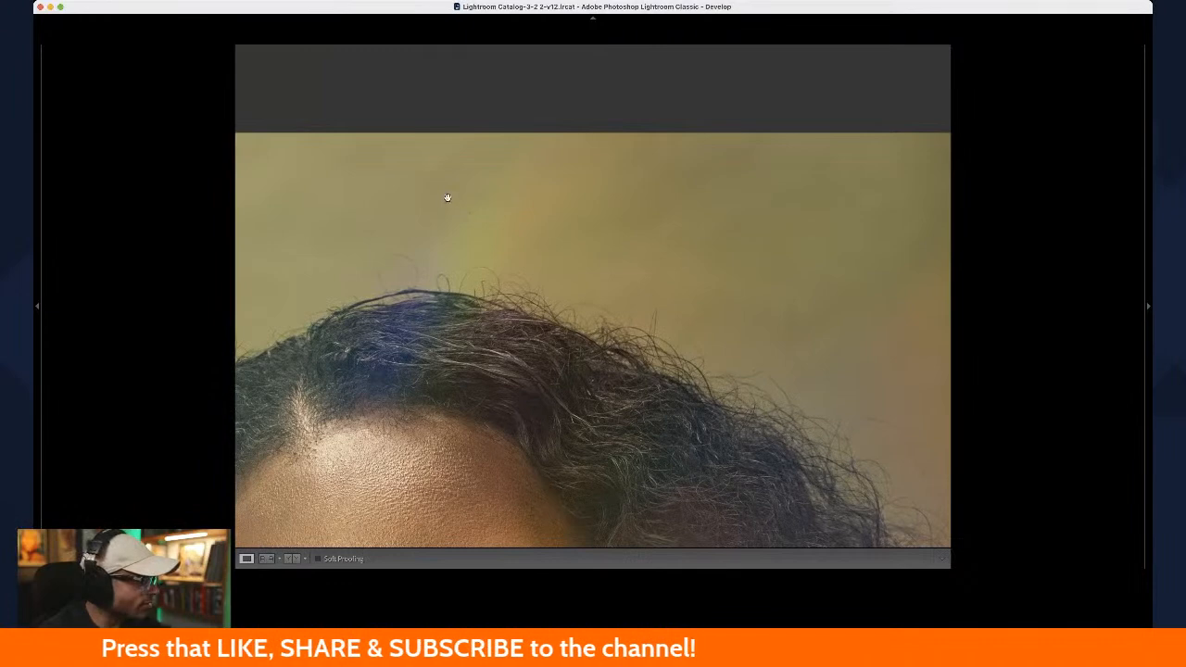
pyautogui.press('q')
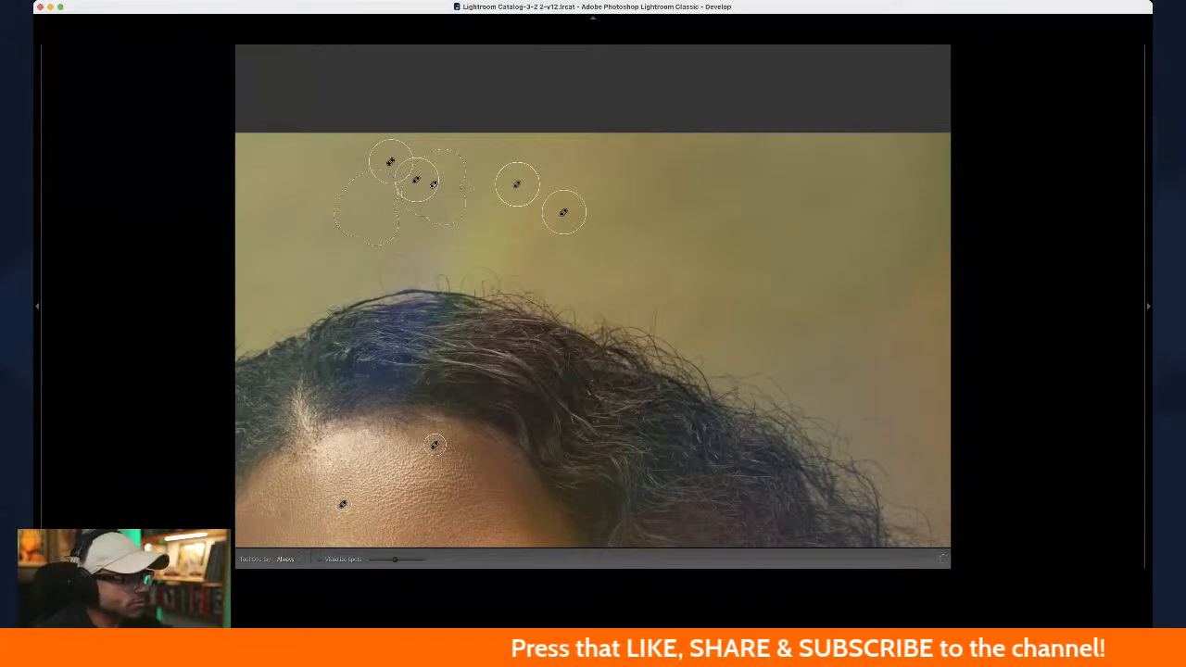
pyautogui.press('q')
# Step: Heal the dark streaks in the backdrop between the curly hair and the photo's upper-right corner
pyautogui.moveTo(707, 203); pyautogui.dragTo(453, 204)
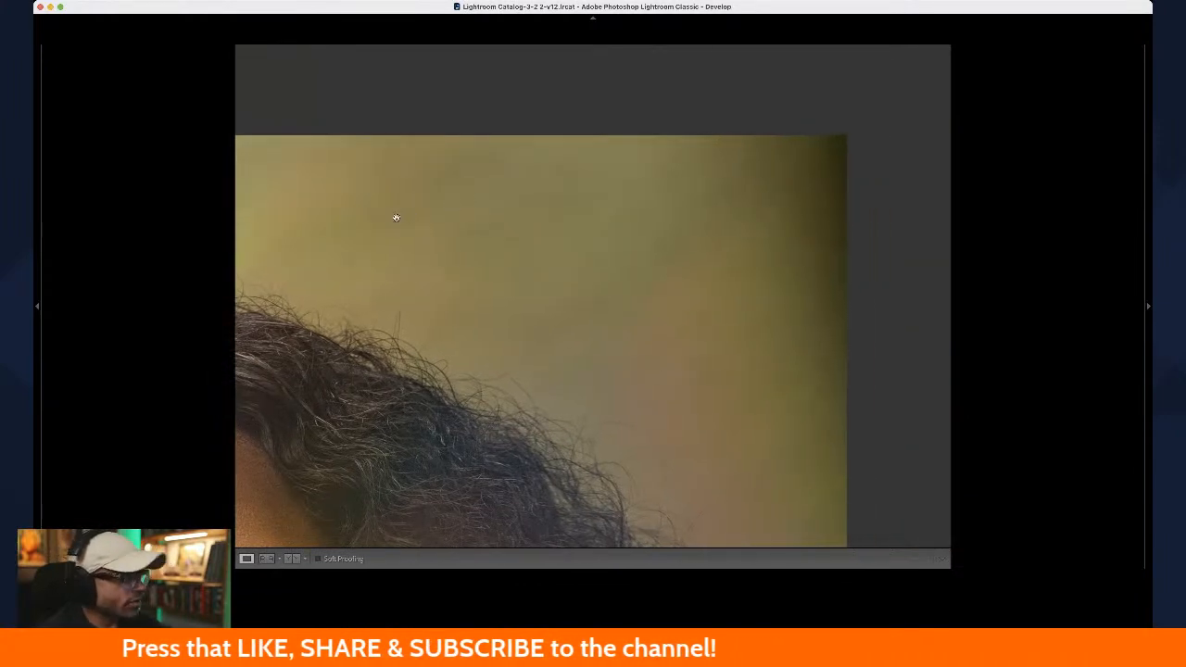
pyautogui.press('q')
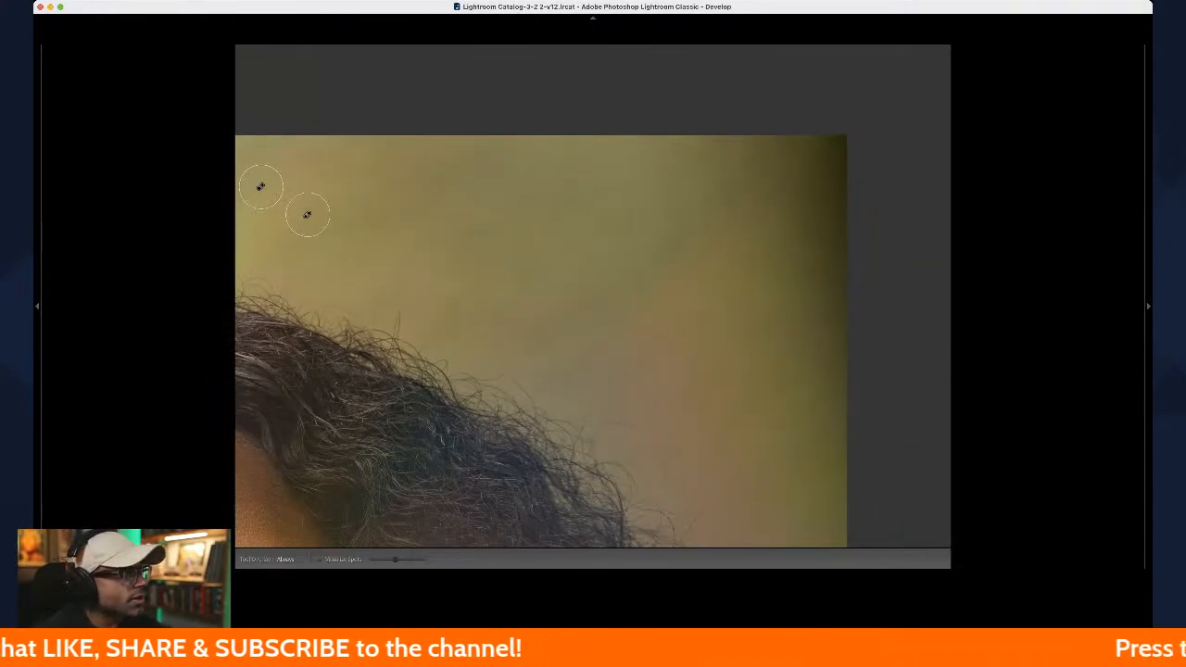
pyautogui.click(401, 223)
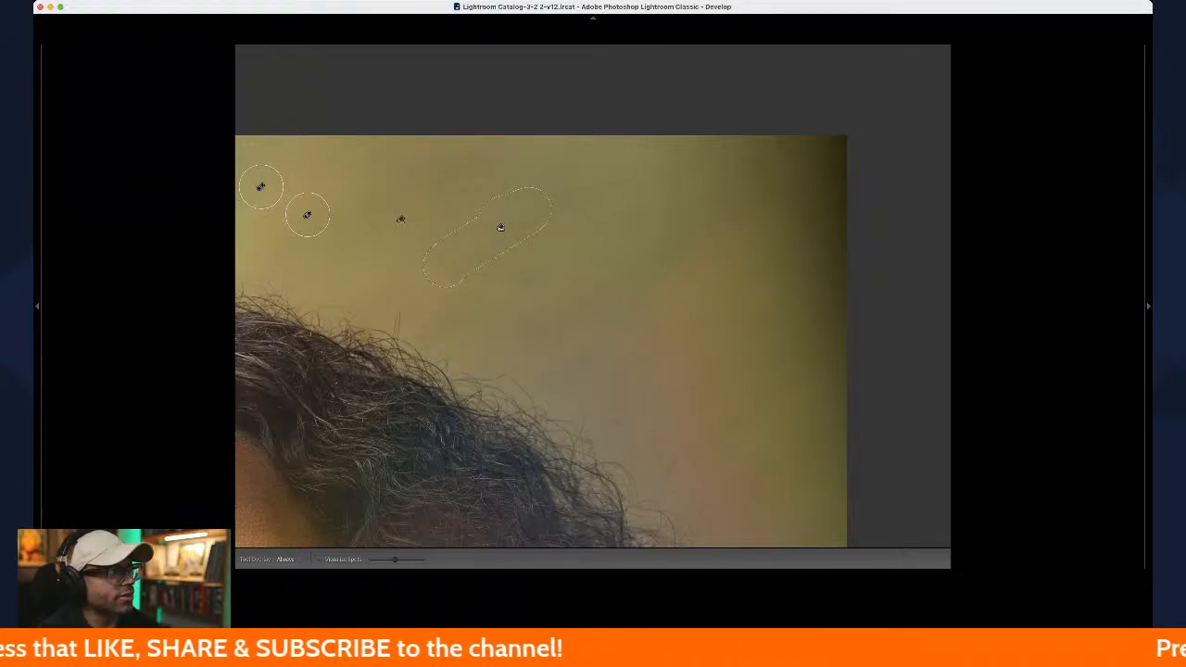
pyautogui.moveTo(668, 454); pyautogui.dragTo(638, 318)
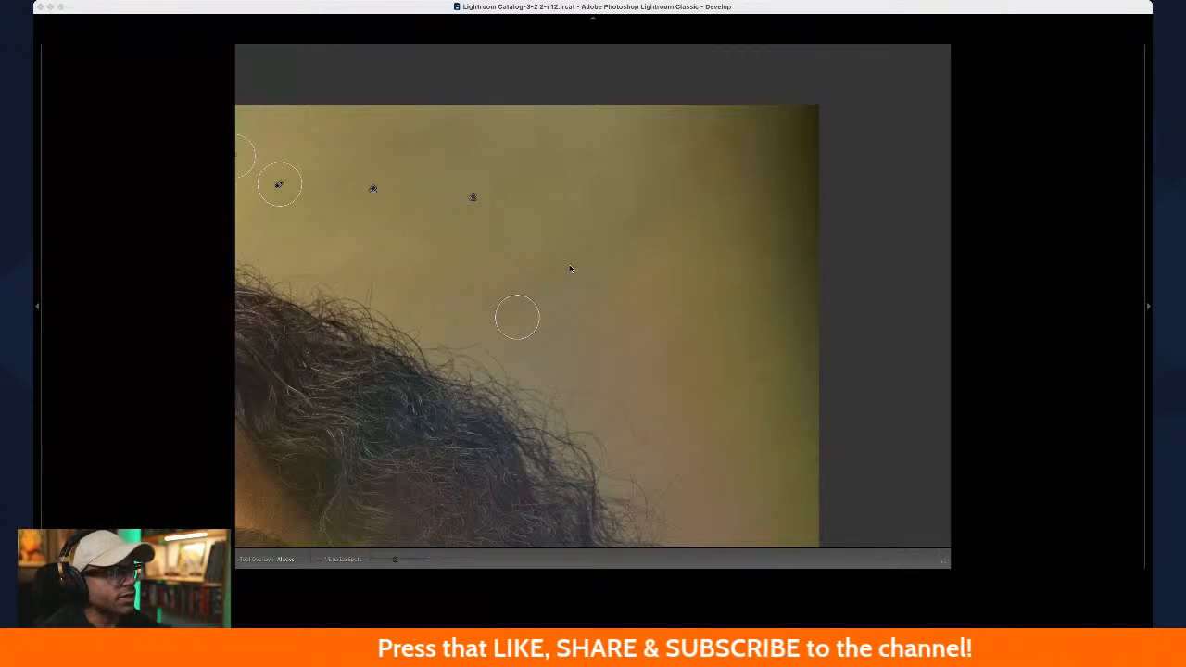
pyautogui.press('space')
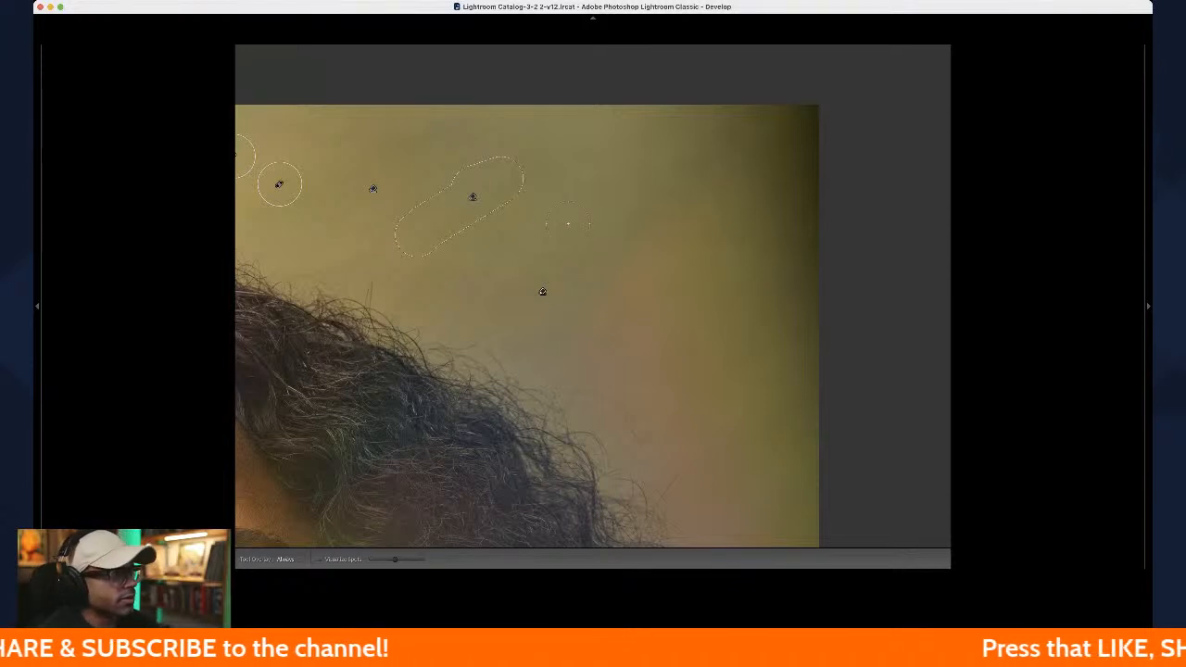
pyautogui.press('q')
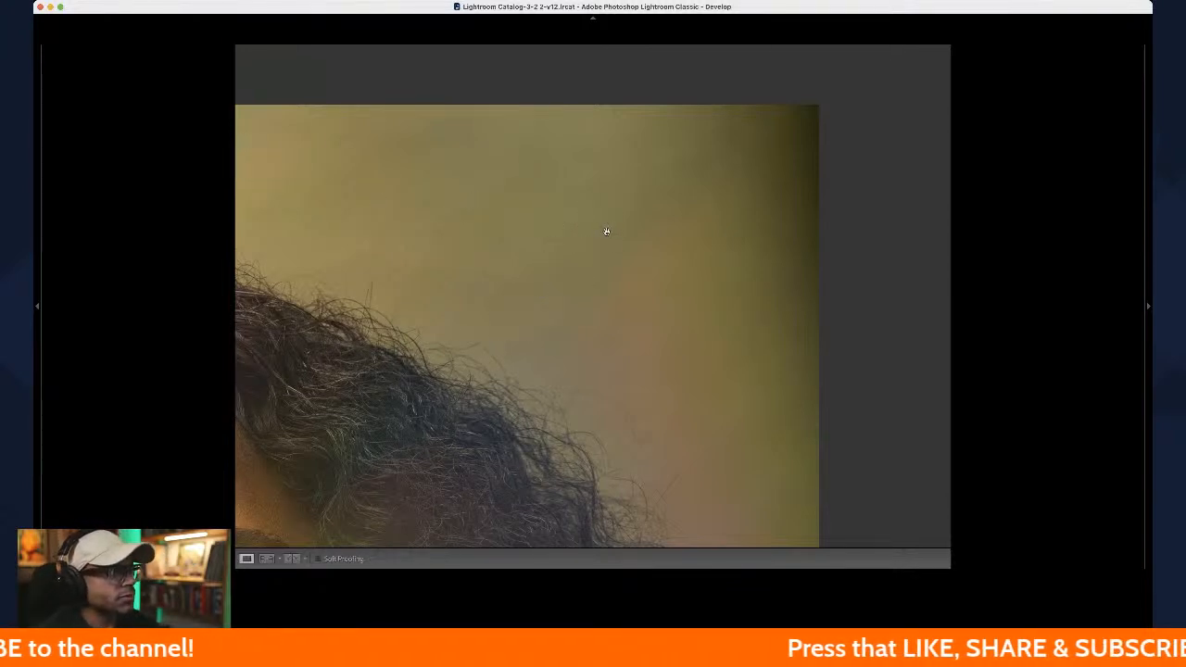
# Step: Brush a mask over the skin beneath the eye at the photo's right and check its coverage with the mask overlay
pyautogui.click(609, 232)
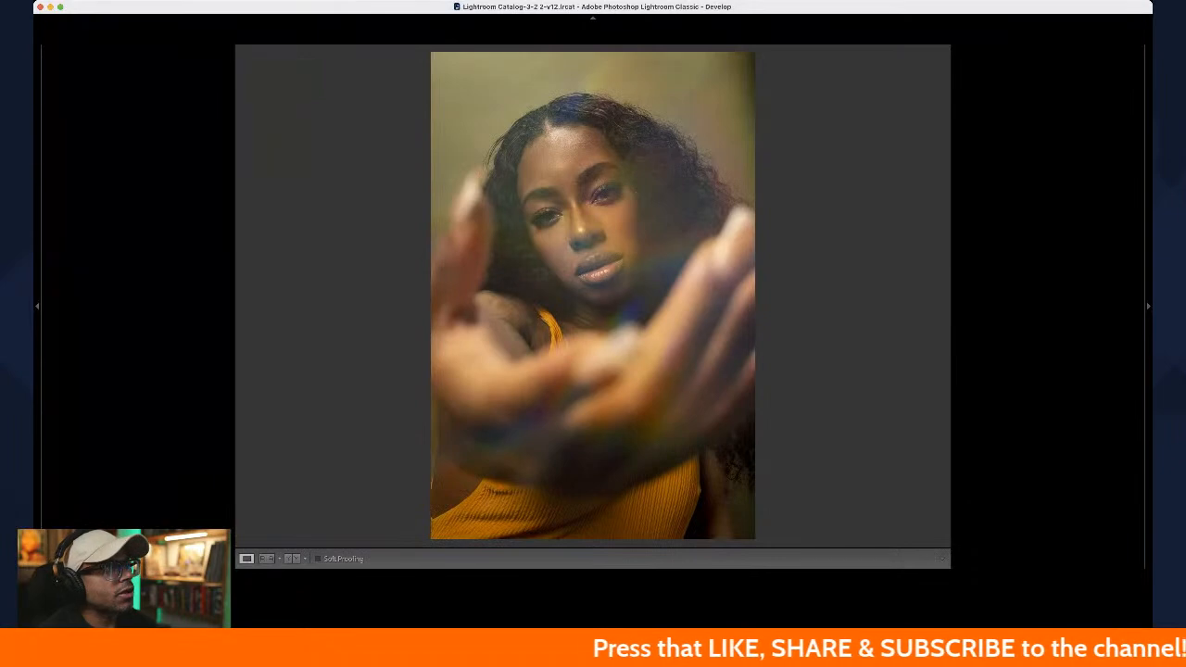
pyautogui.click(608, 228)
pyautogui.click(600, 211)
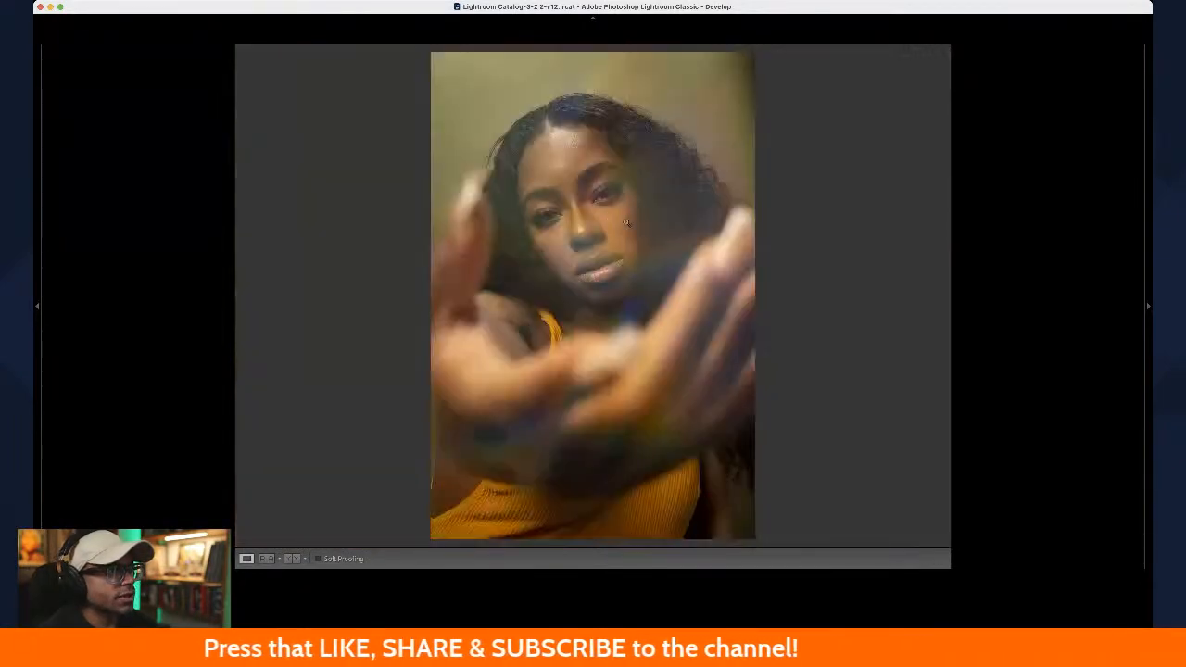
pyautogui.click(612, 219)
pyautogui.moveTo(599, 212); pyautogui.dragTo(606, 241)
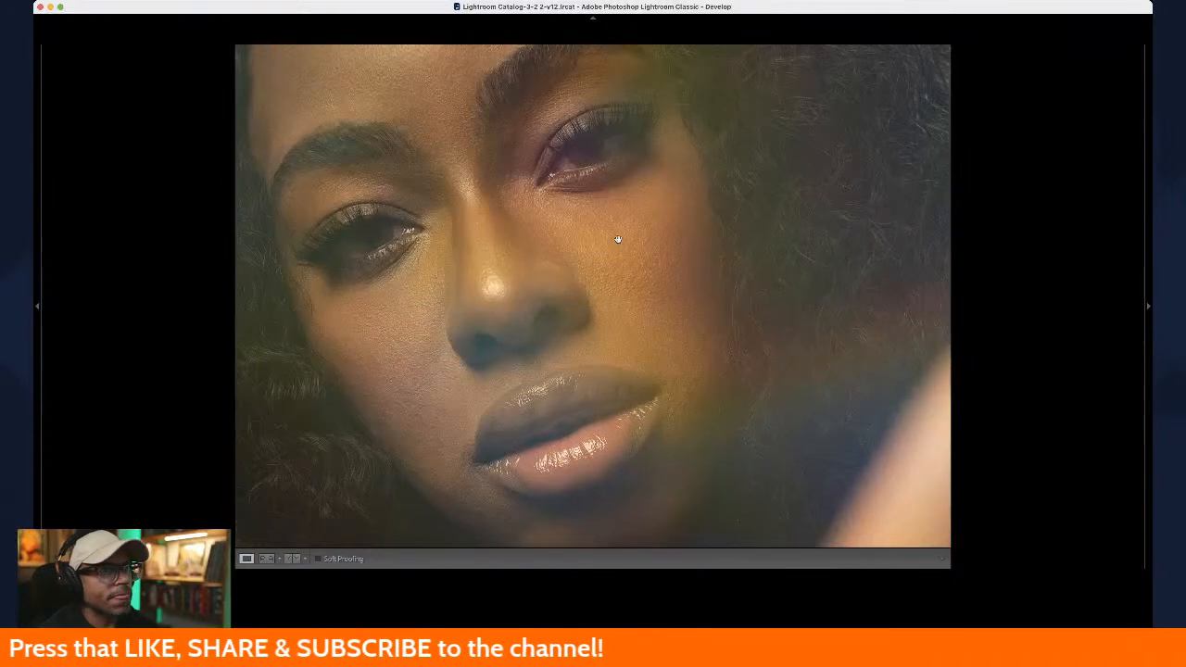
pyautogui.press('k')
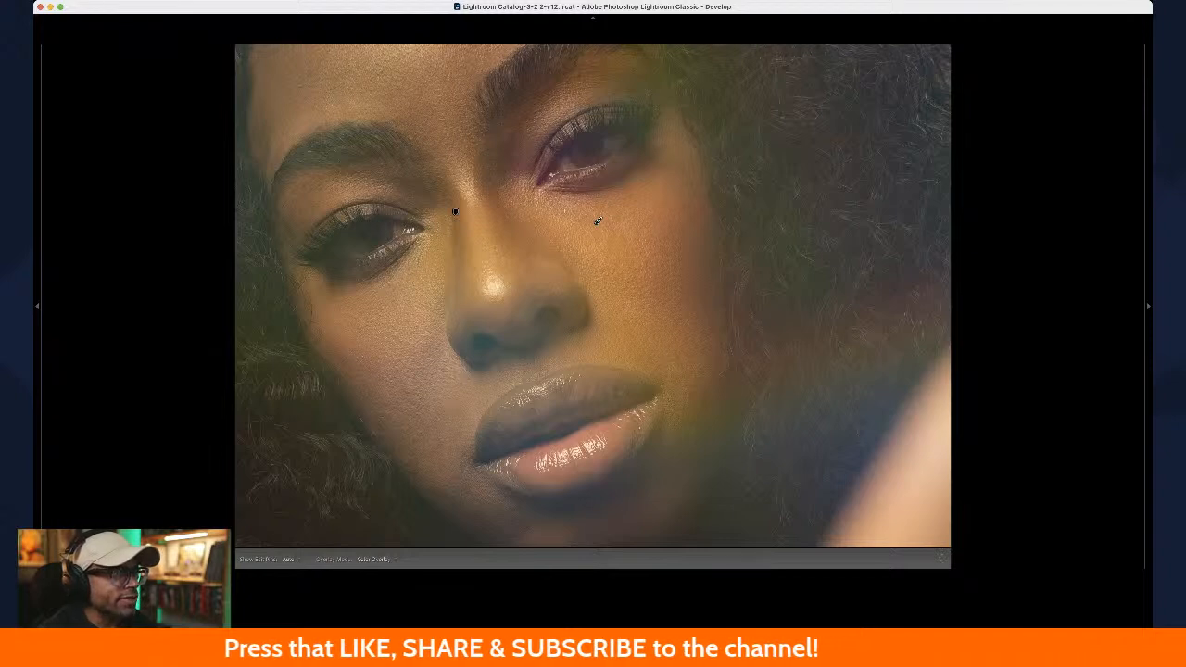
pyautogui.press('h')
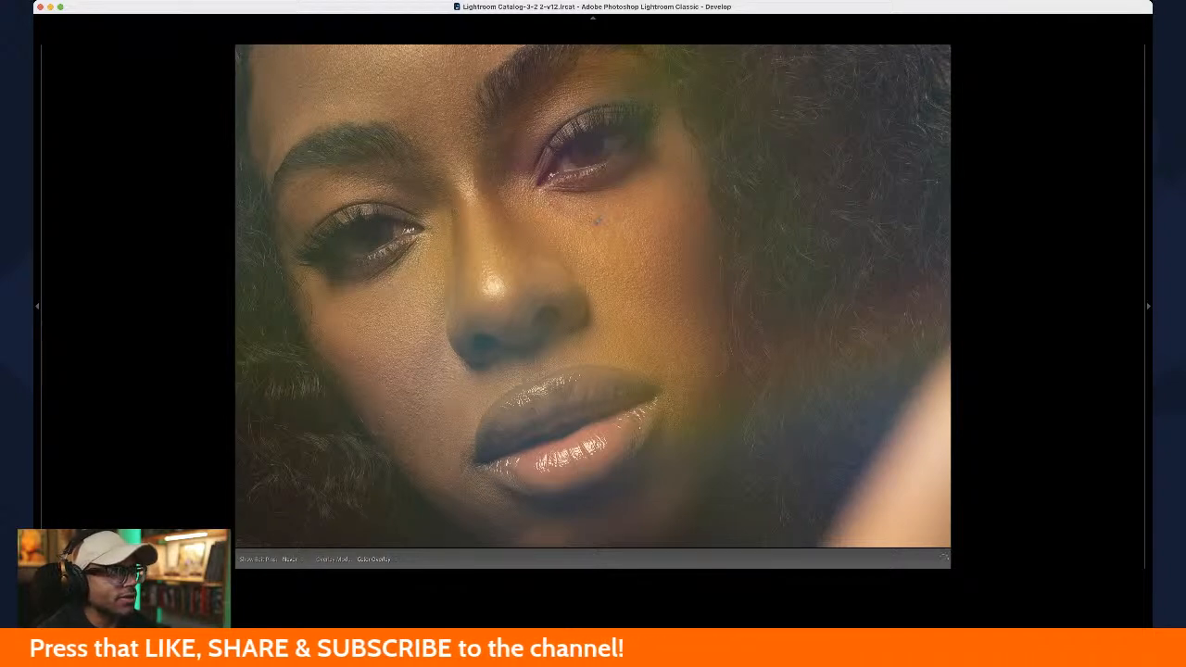
pyautogui.press('o')
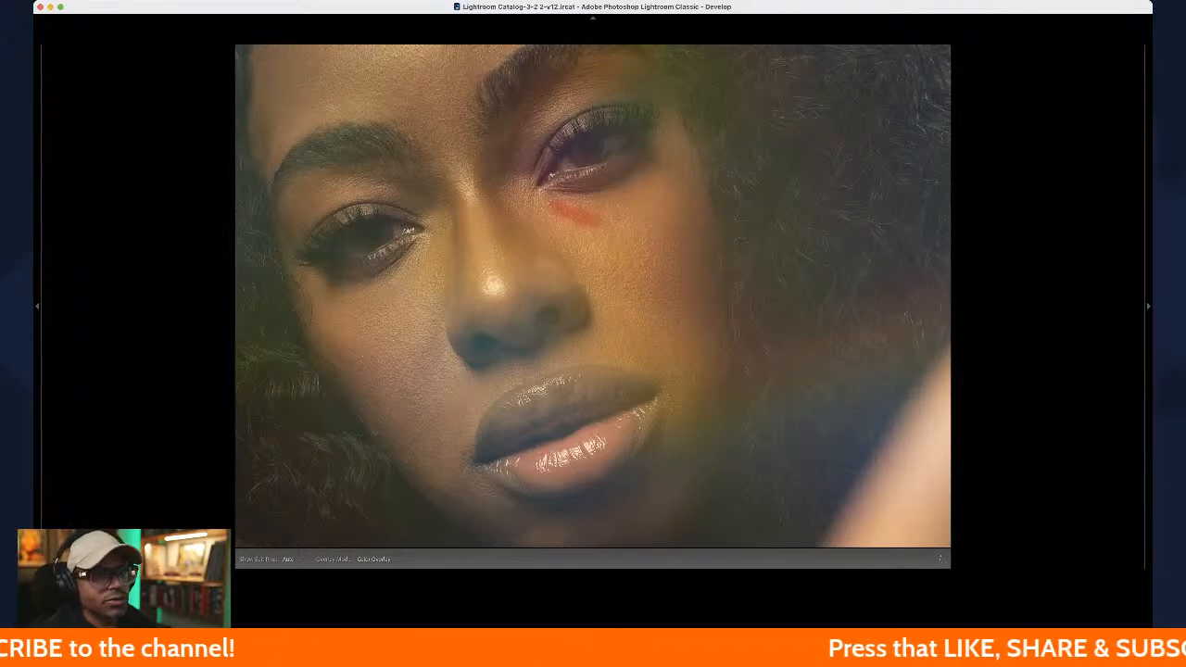
pyautogui.press('o')
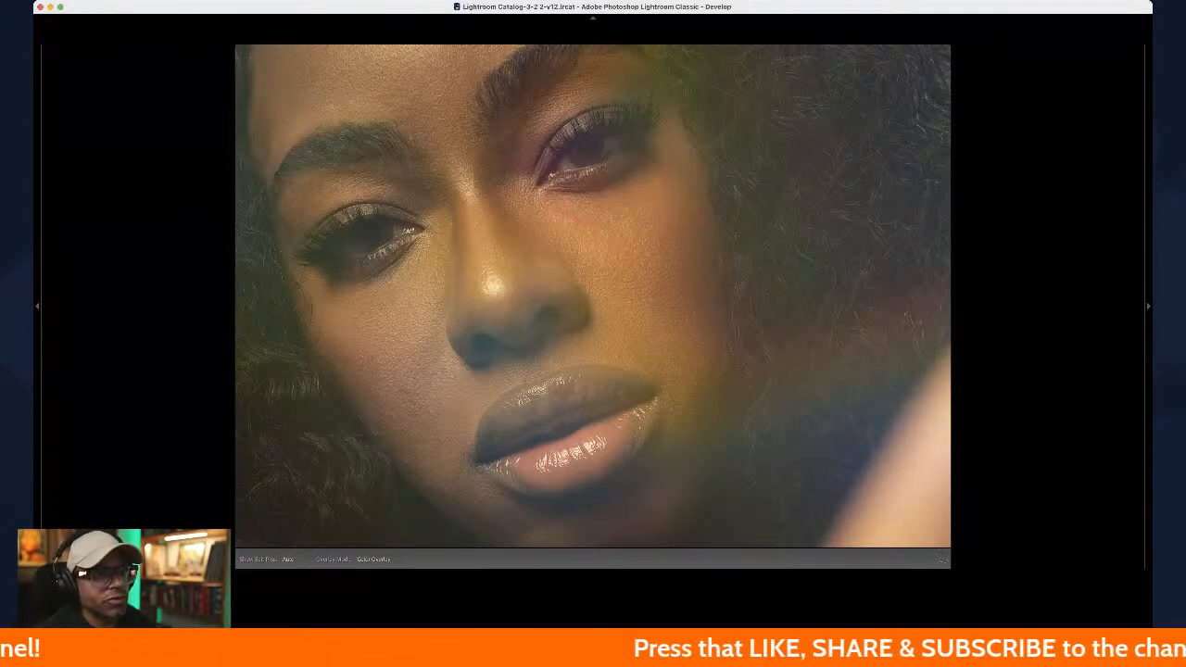
pyautogui.press('o')
pyautogui.press('o')
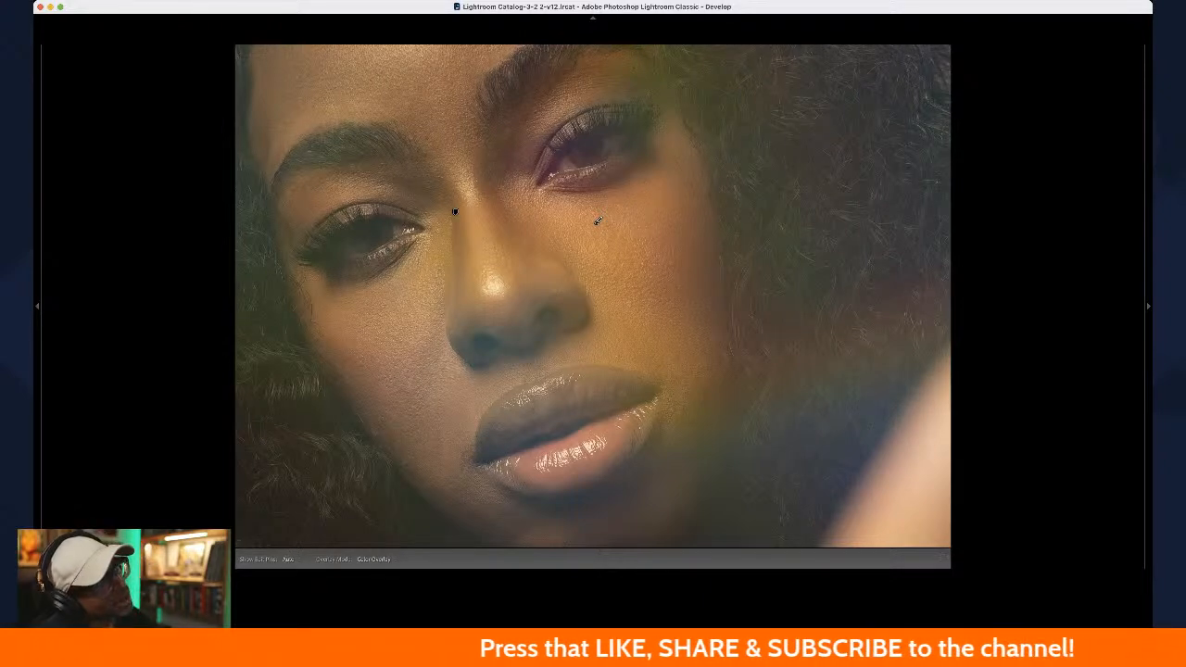
# Step: Brush a heal over the skin beneath the eye at the photo's right, sampling the cheek skin just next to it
pyautogui.hotkey('shift', 'w')
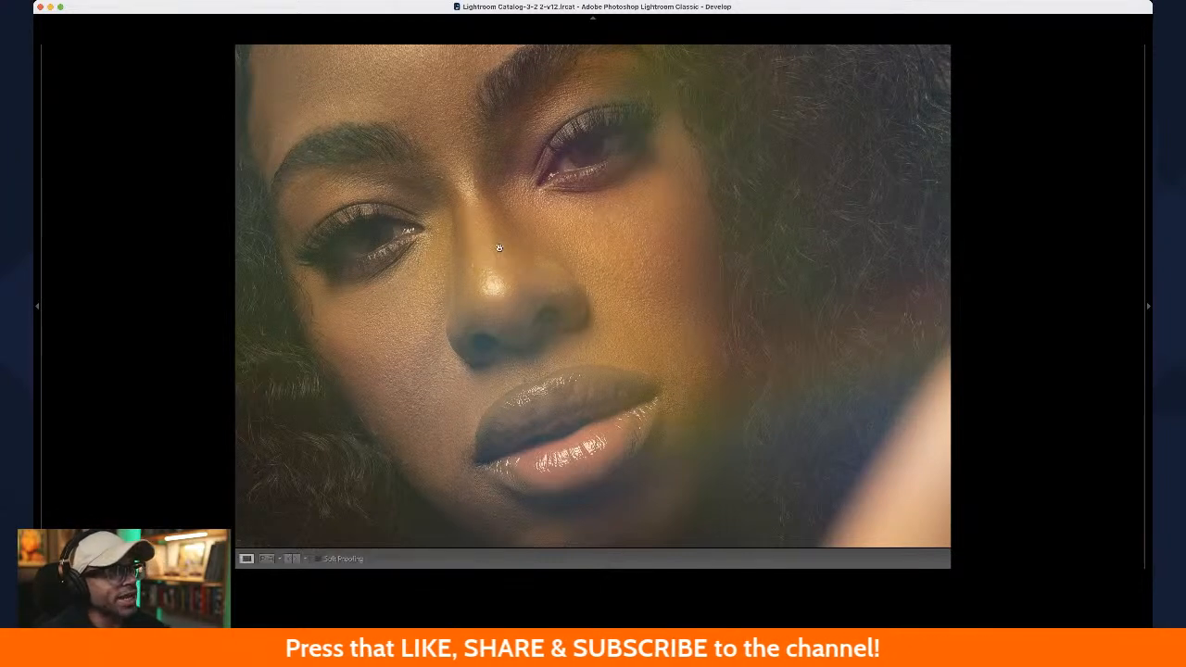
pyautogui.click(584, 226)
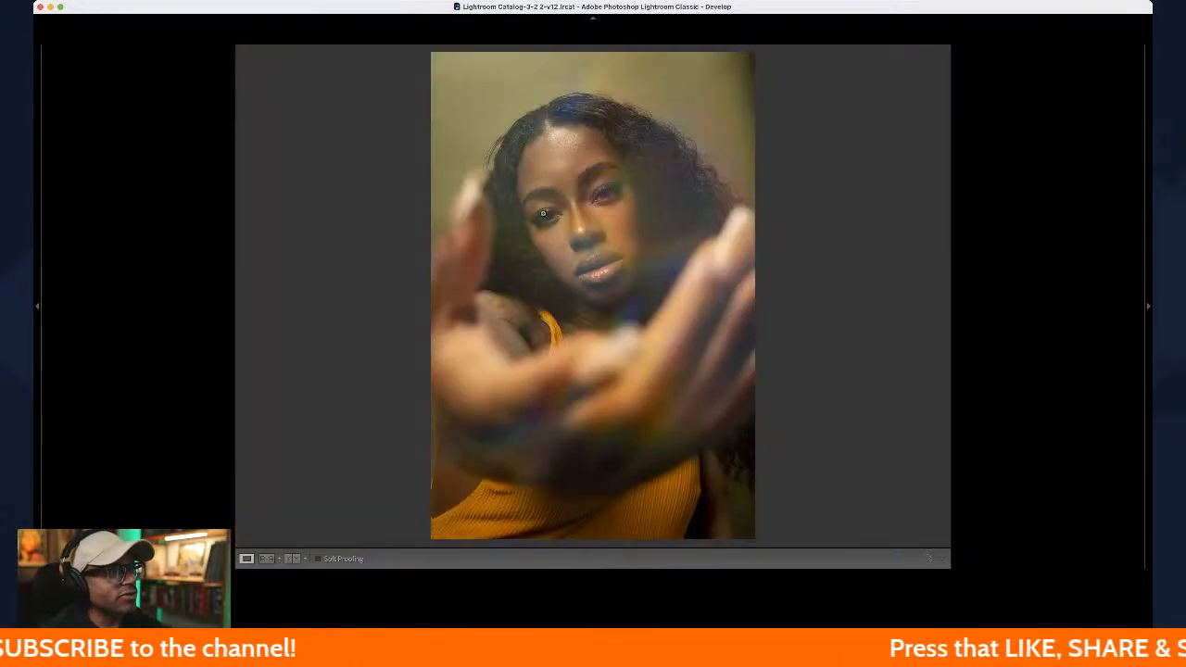
pyautogui.click(563, 231)
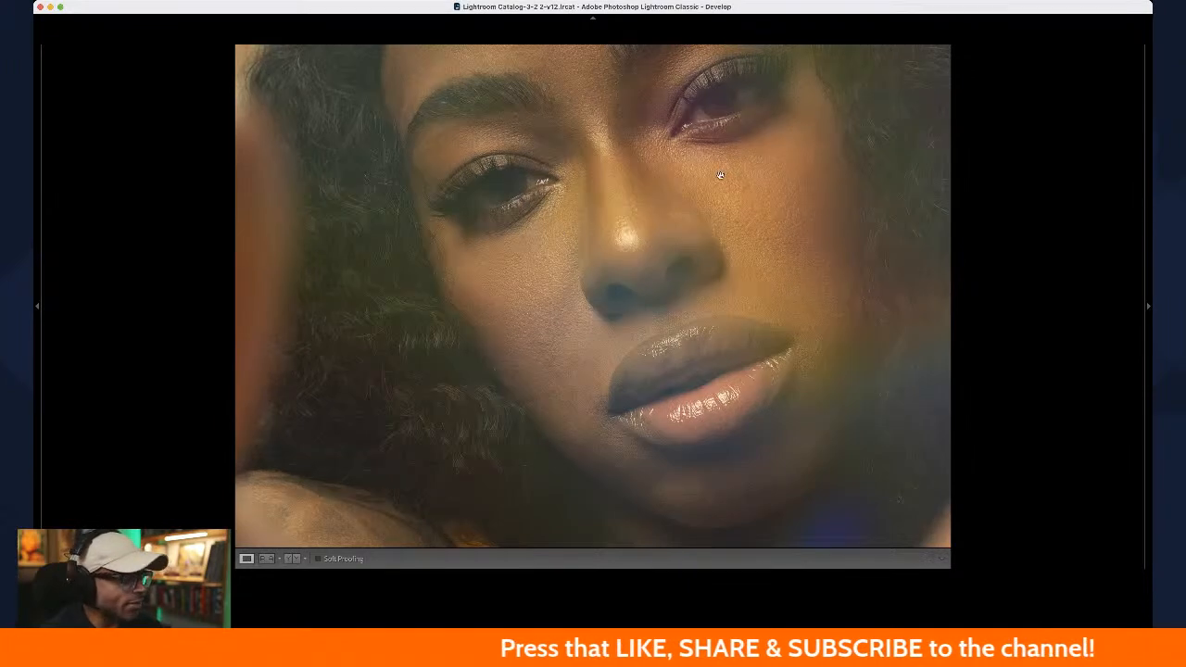
pyautogui.press('q')
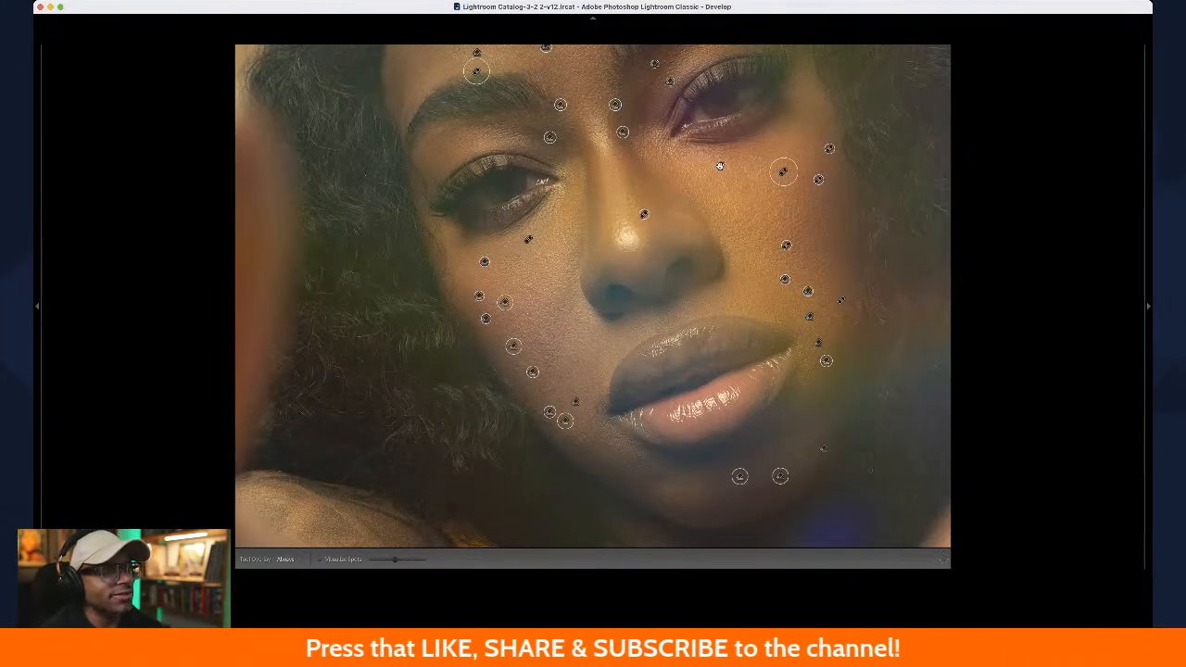
pyautogui.moveTo(720, 166); pyautogui.dragTo(758, 169)
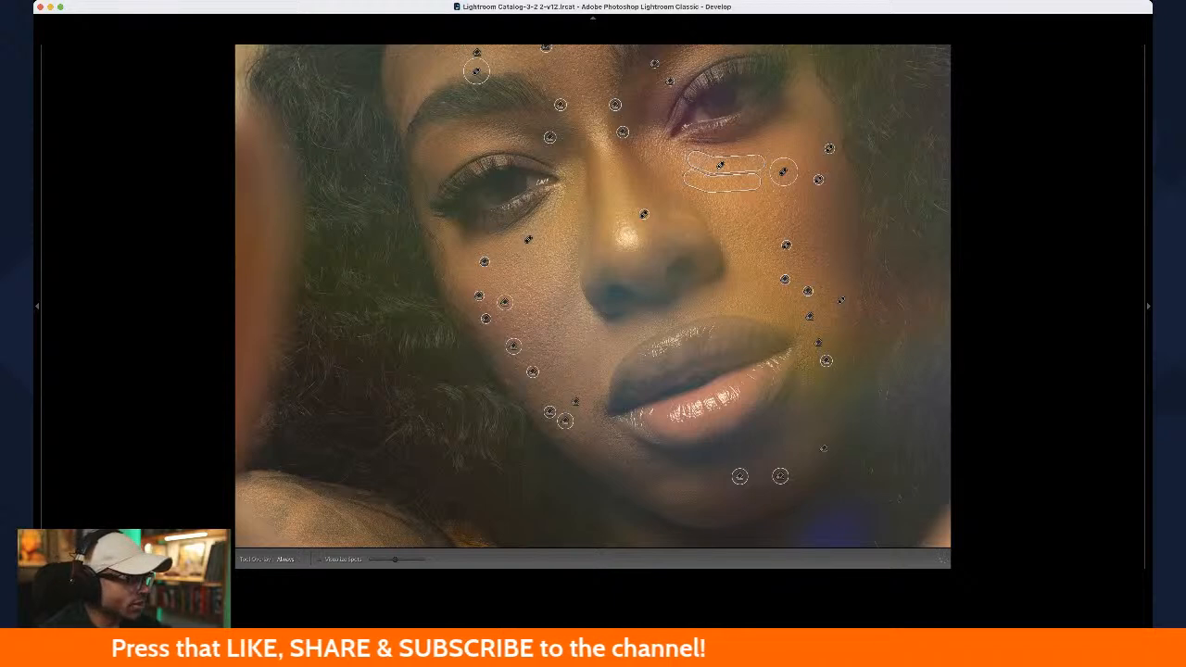
# Step: Examine the masked skin beneath the eye at the photo's right with the mask pins hidden and shown
pyautogui.press('k')
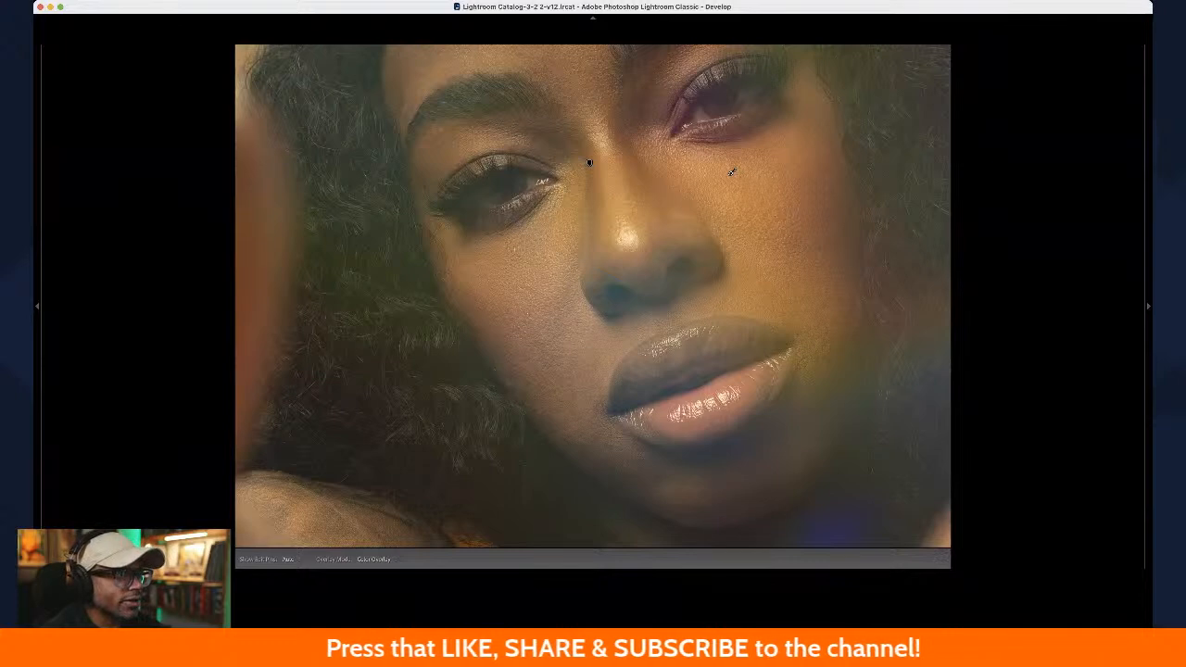
pyautogui.press('h')
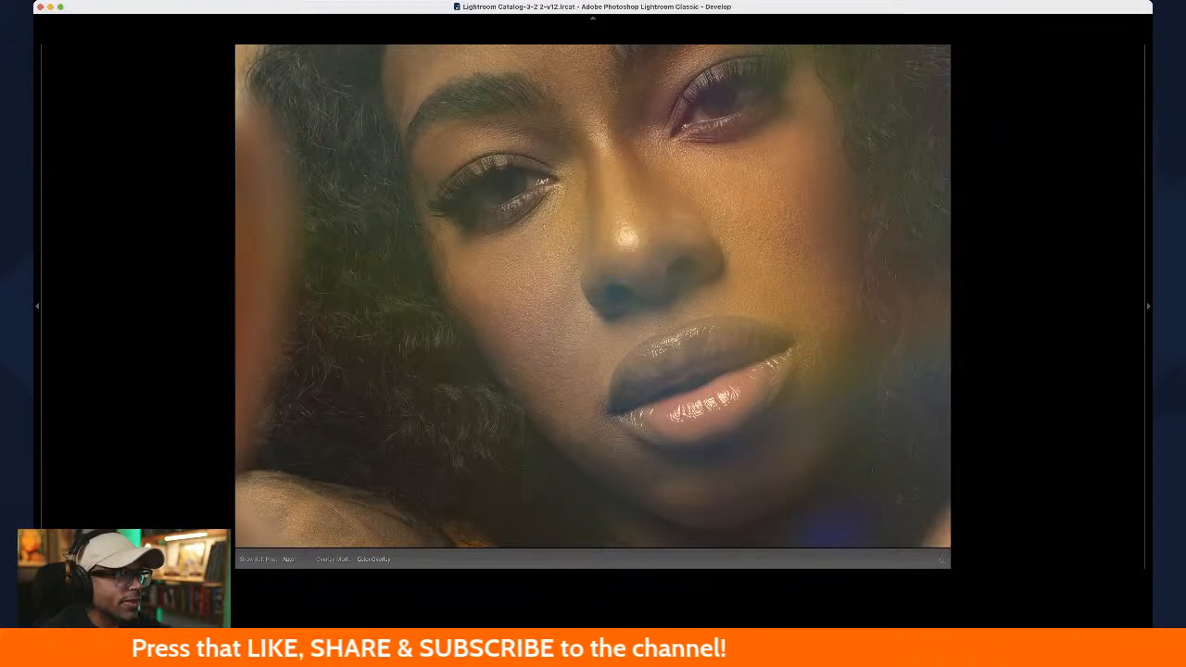
pyautogui.press('h')
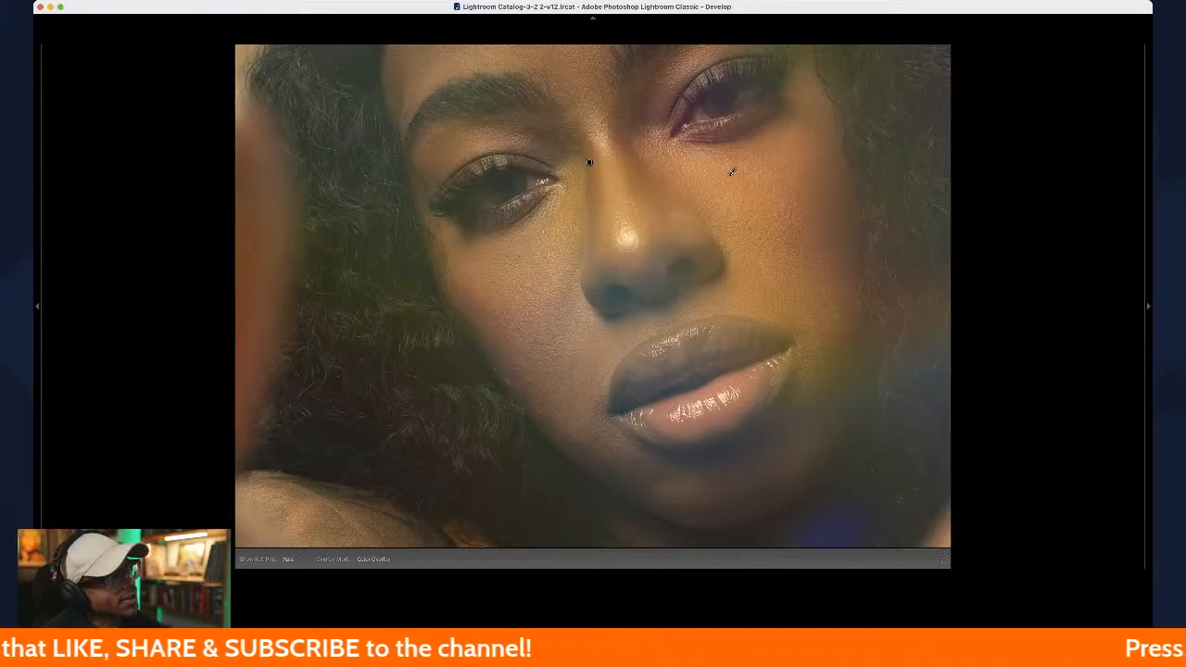
pyautogui.press('h')
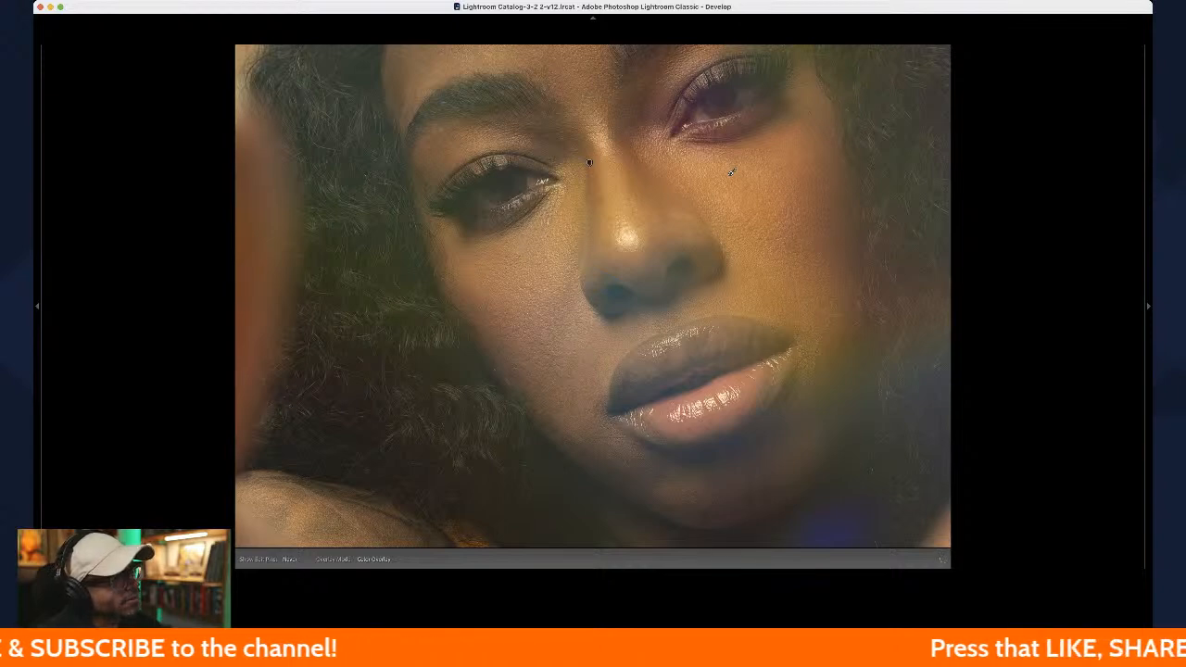
pyautogui.press('h')
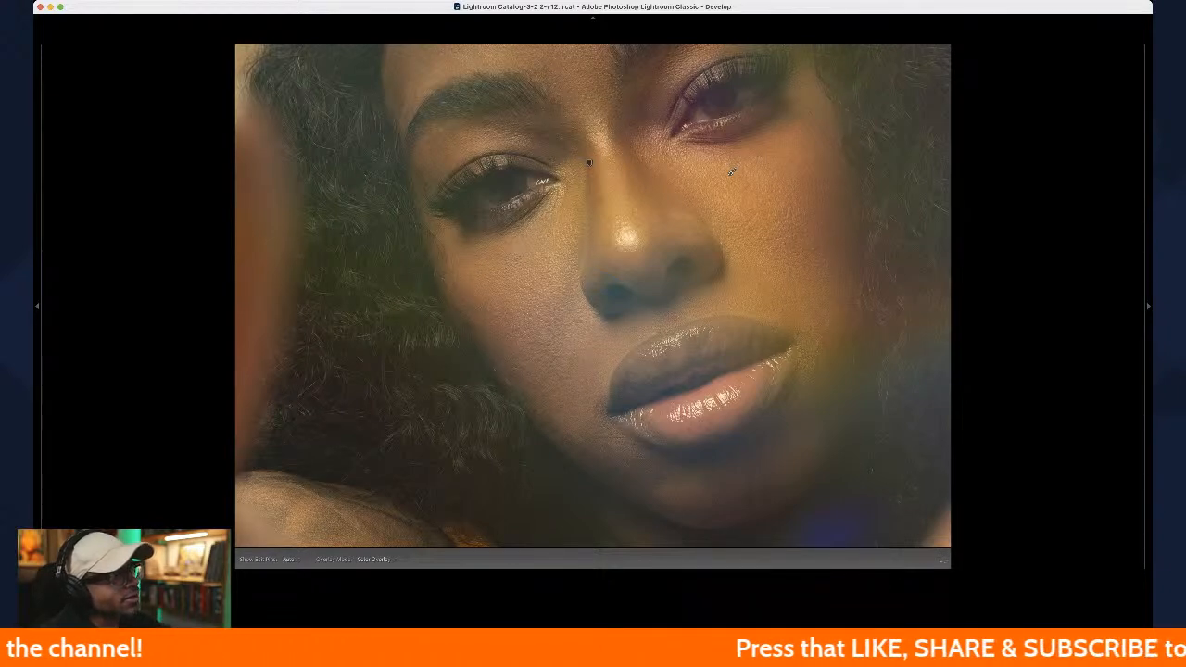
pyautogui.press('h')
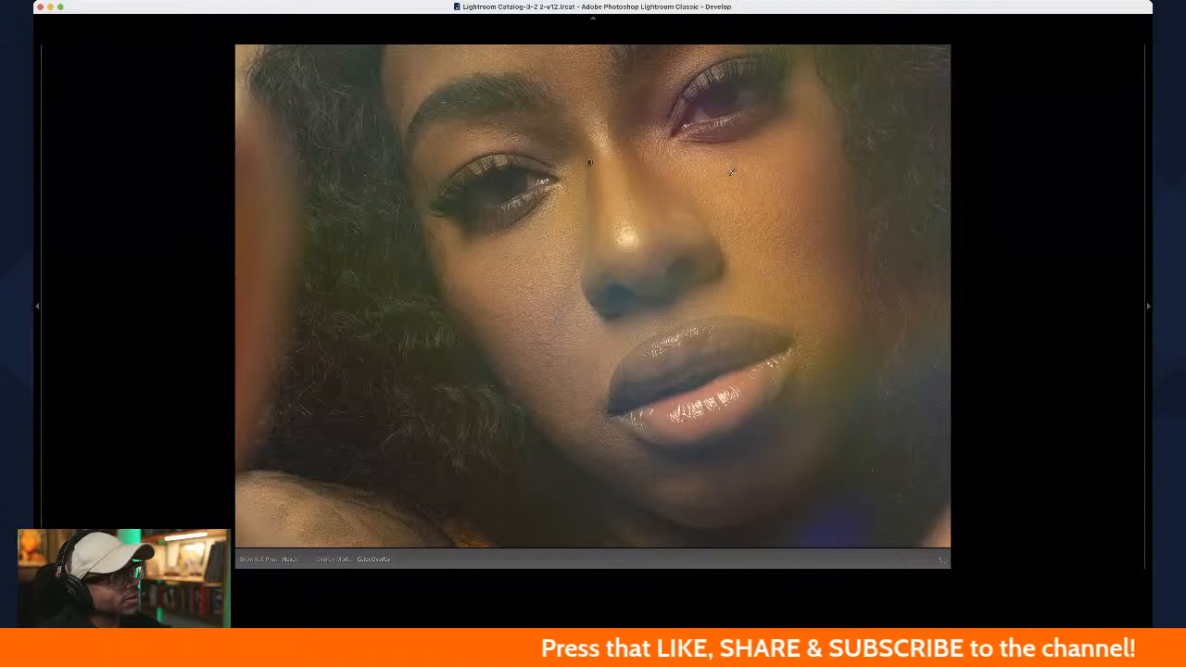
pyautogui.press('h')
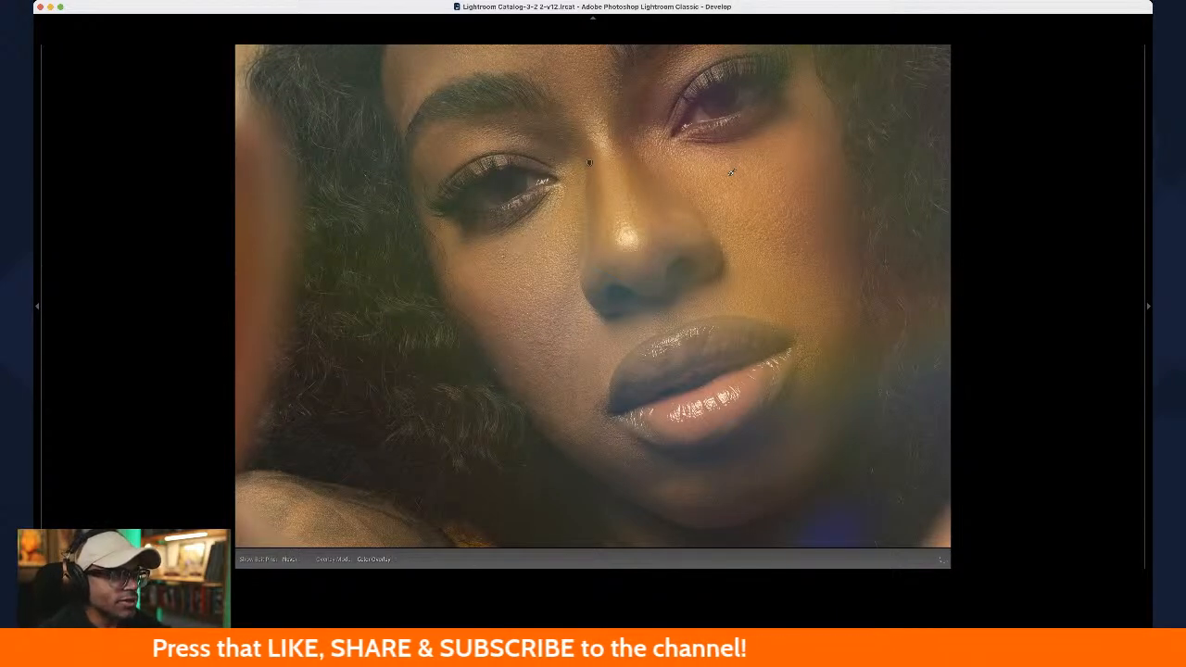
pyautogui.press('h')
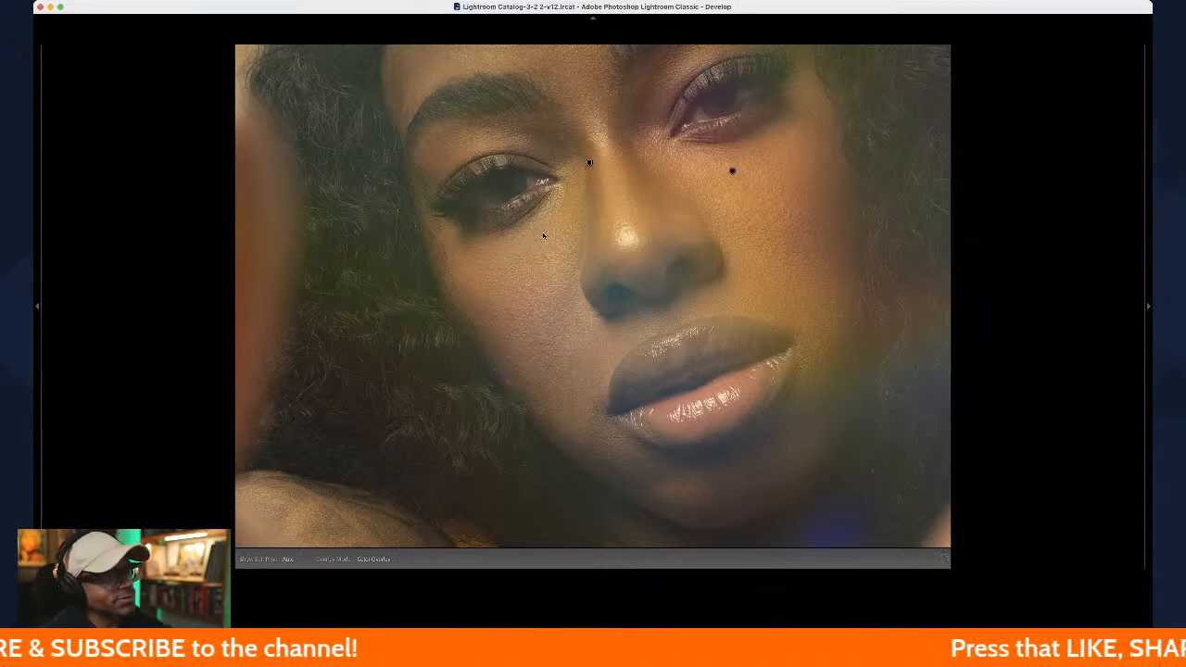
# Step: Brush a mask over the cheek crease beside the nostril at the photo's left and check its coverage with the mask overlay
pyautogui.press('k')
pyautogui.click(575, 229)
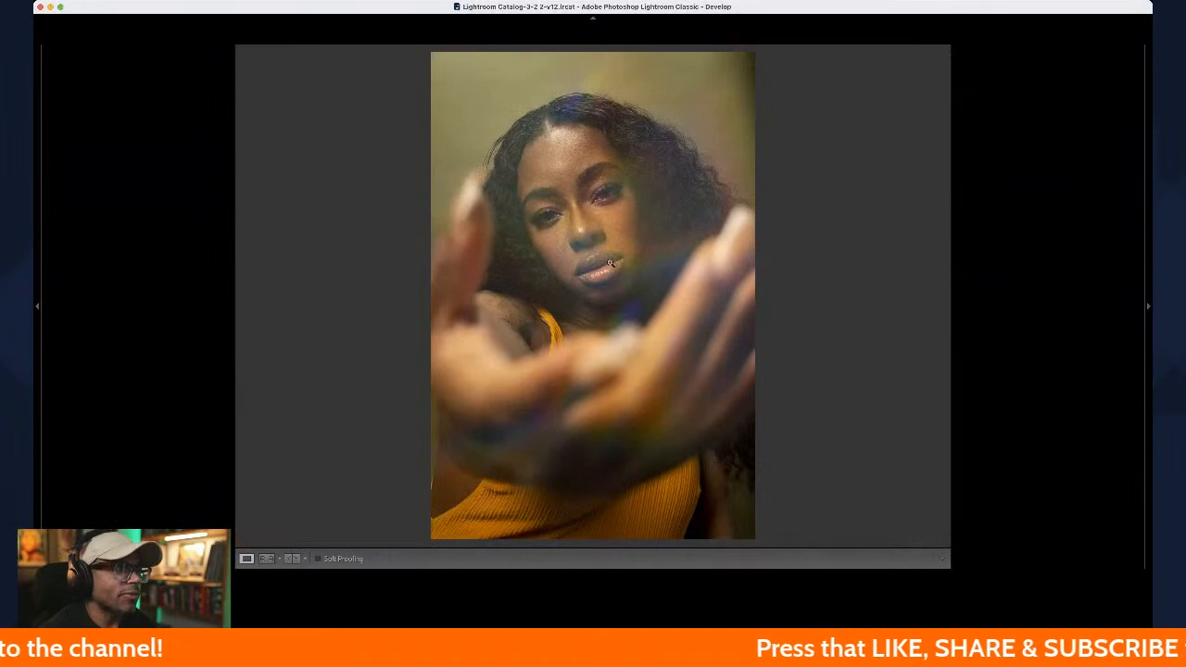
pyautogui.click(563, 260)
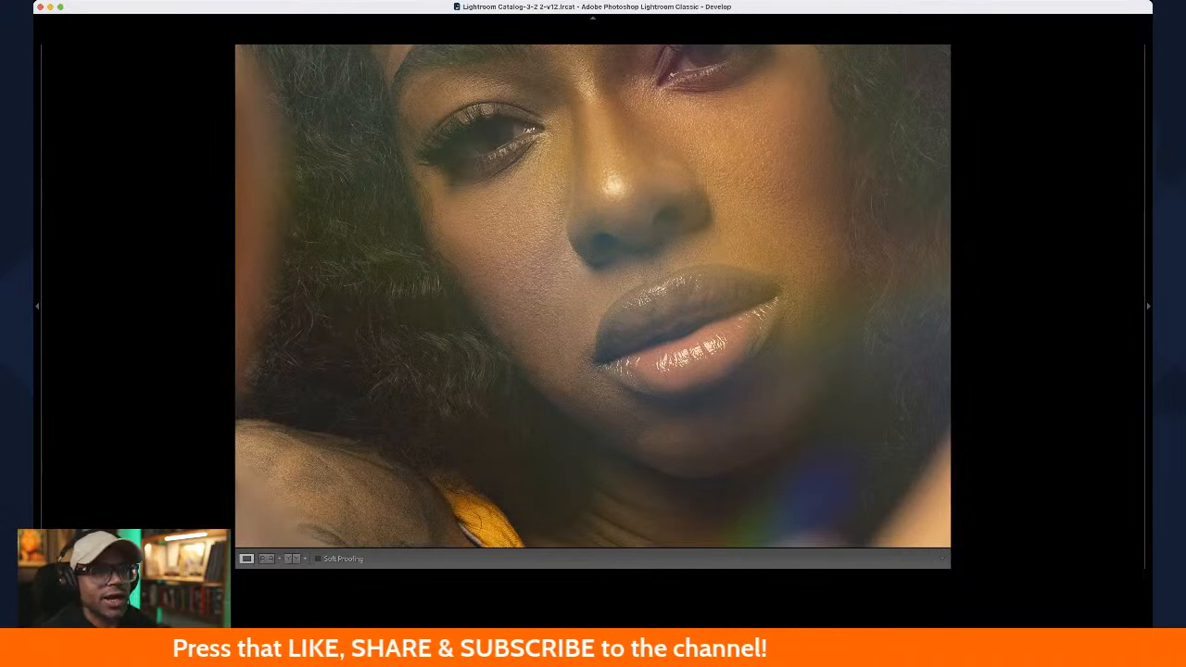
pyautogui.hotkey('shift', 'w')
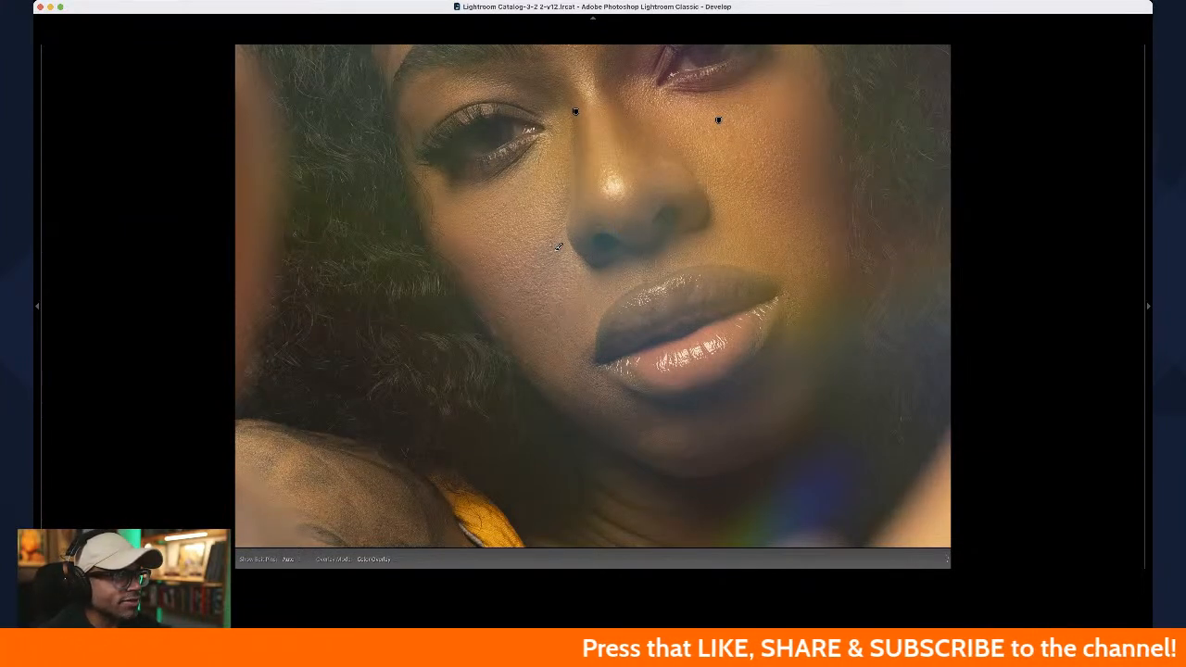
pyautogui.press('h')
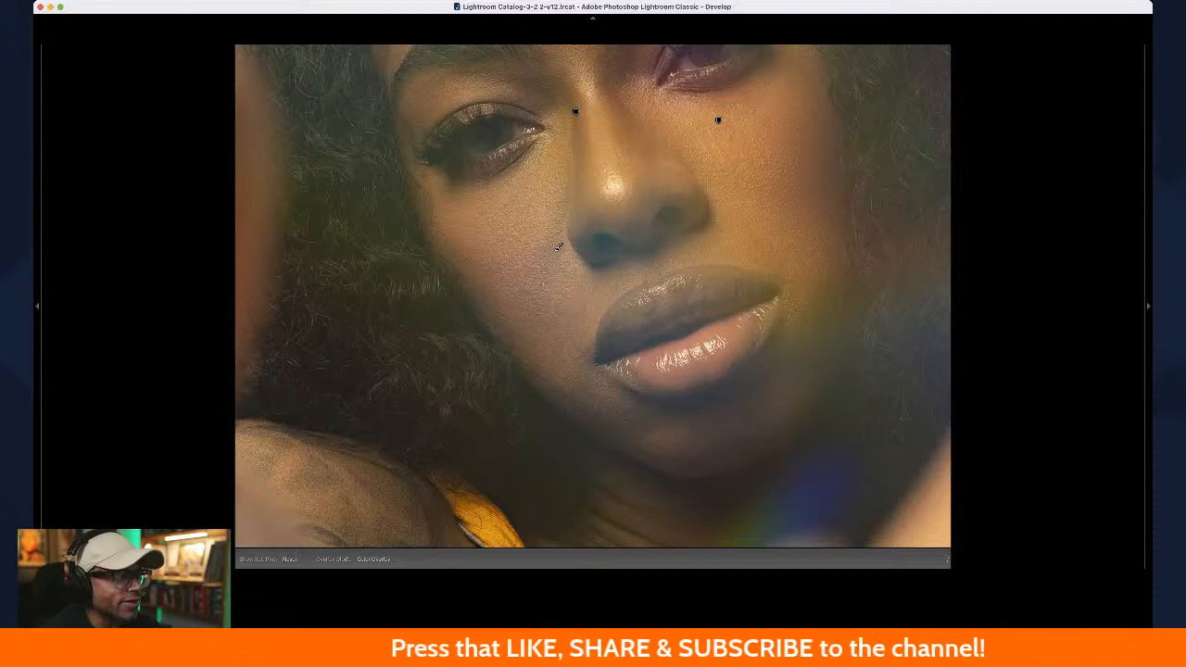
pyautogui.moveTo(541, 281)
pyautogui.mouseDown()
pyautogui.moveTo(561, 235)
pyautogui.moveTo(528, 270)
pyautogui.mouseUp()
pyautogui.press('h')
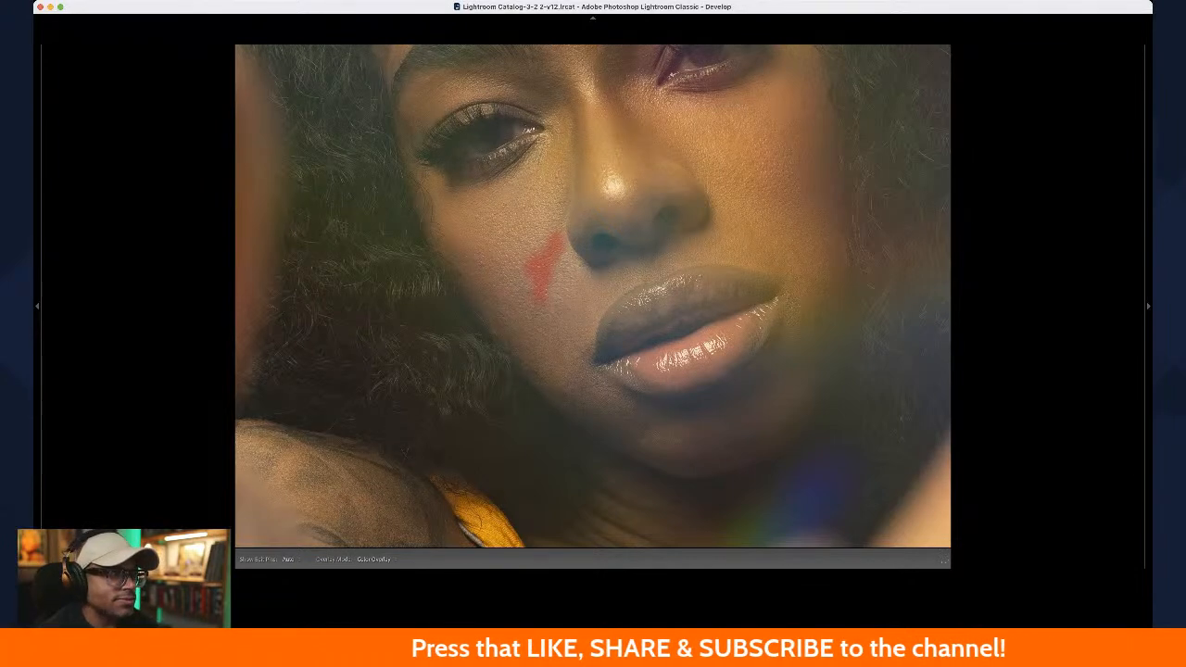
pyautogui.press('o')
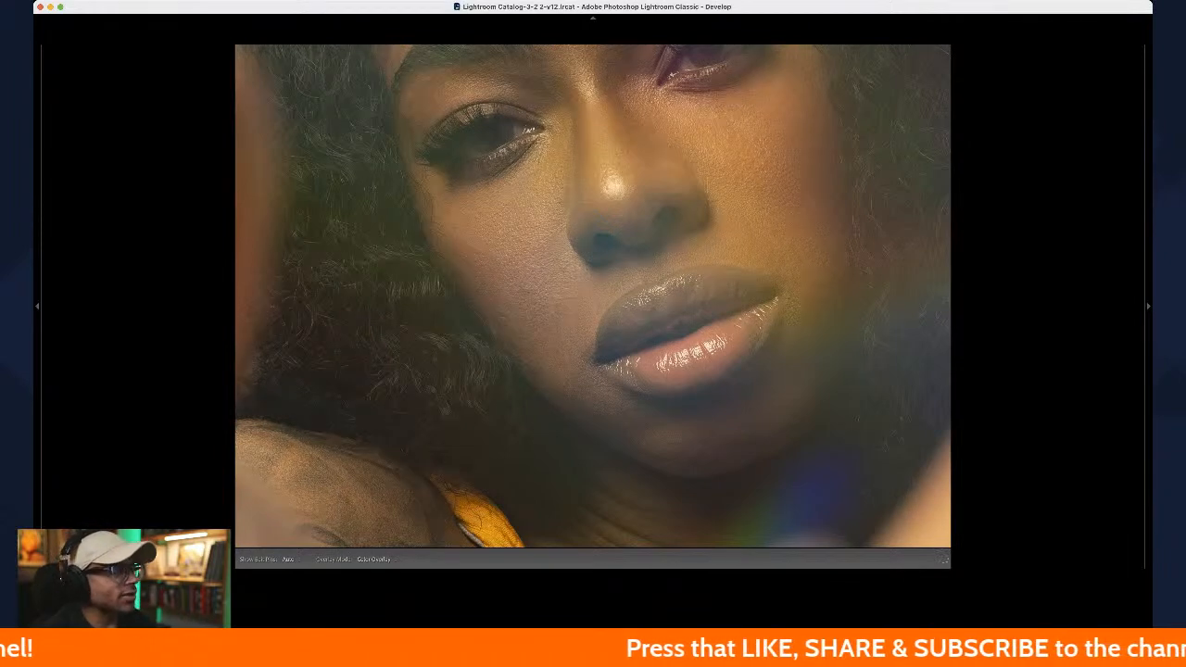
# Step: Examine the cheek retouch in full and close-up view with the mask pins hidden and shown
pyautogui.press('z')
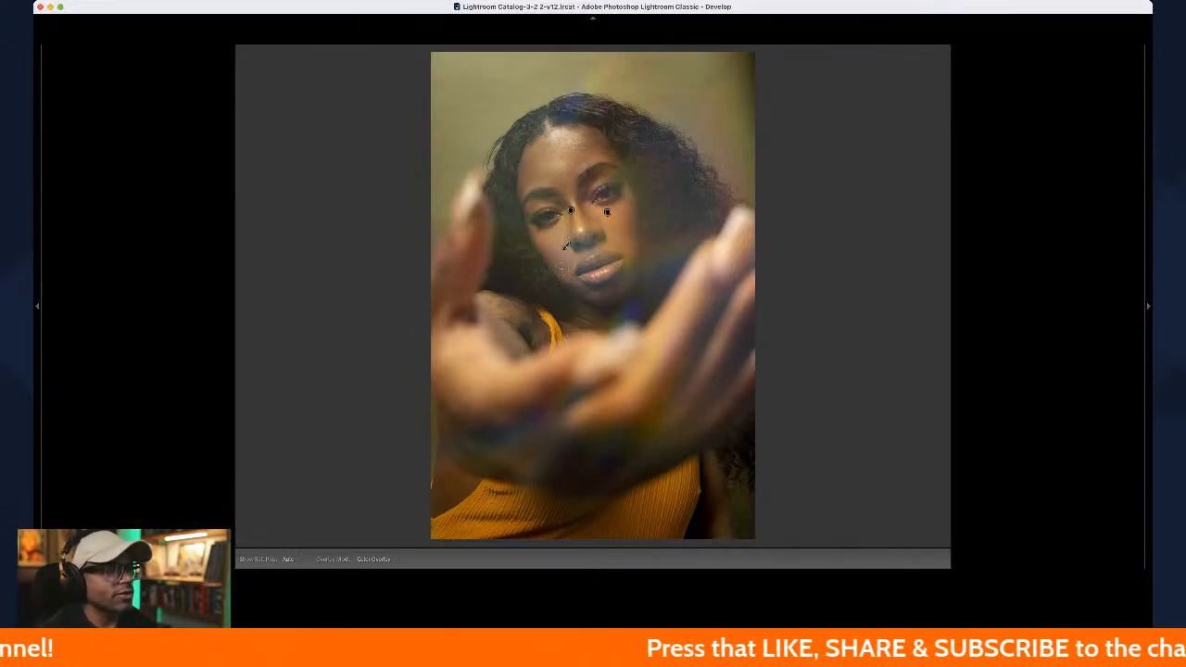
pyautogui.press('z')
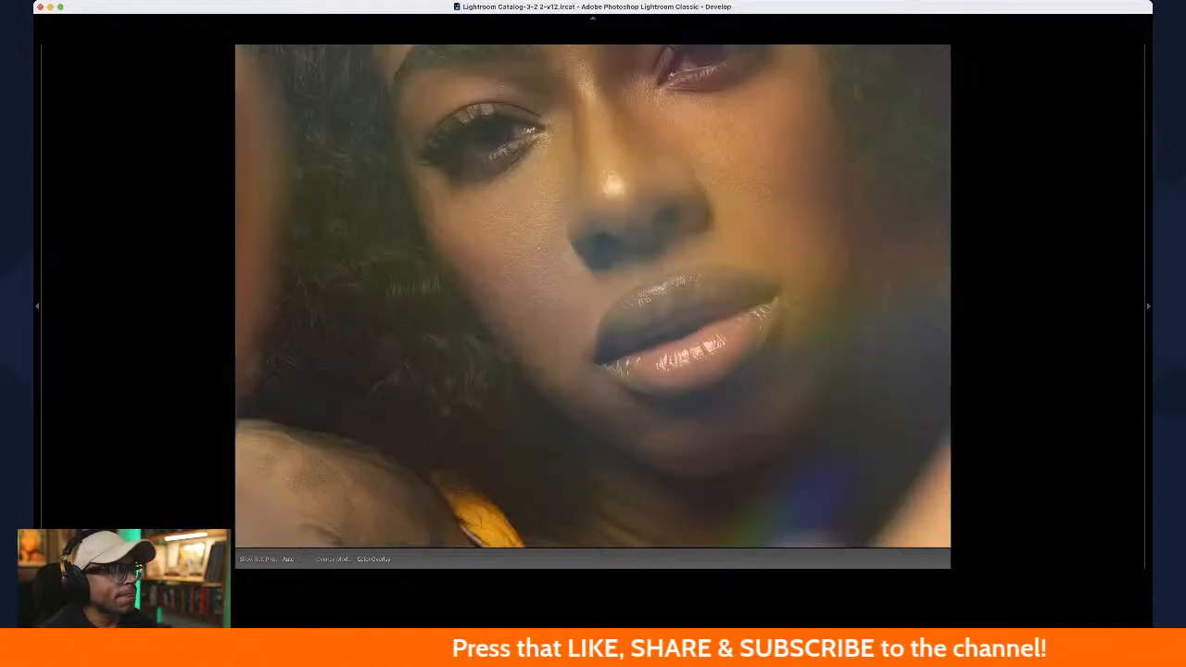
pyautogui.press('h')
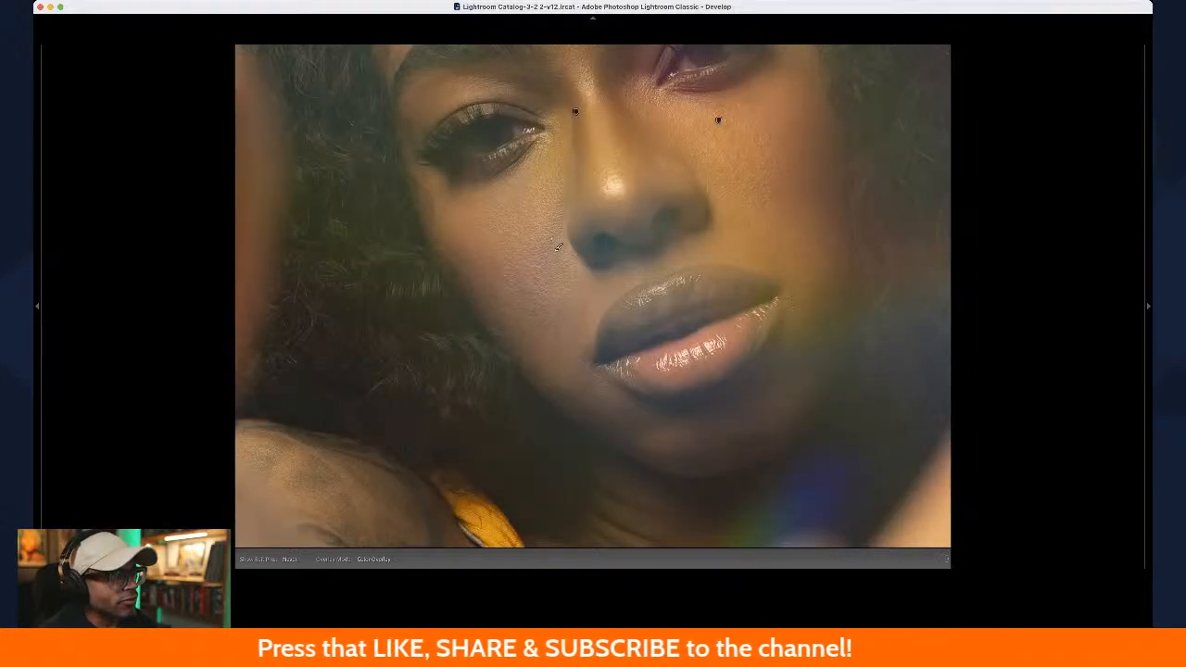
pyautogui.press('h')
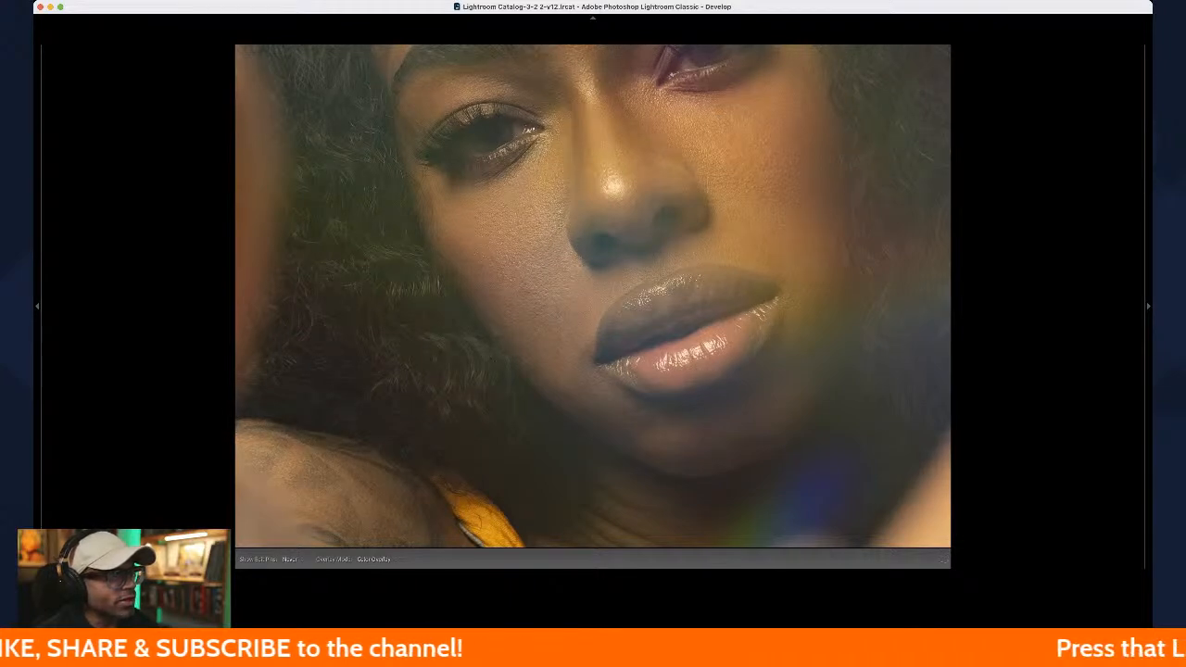
pyautogui.press('h')
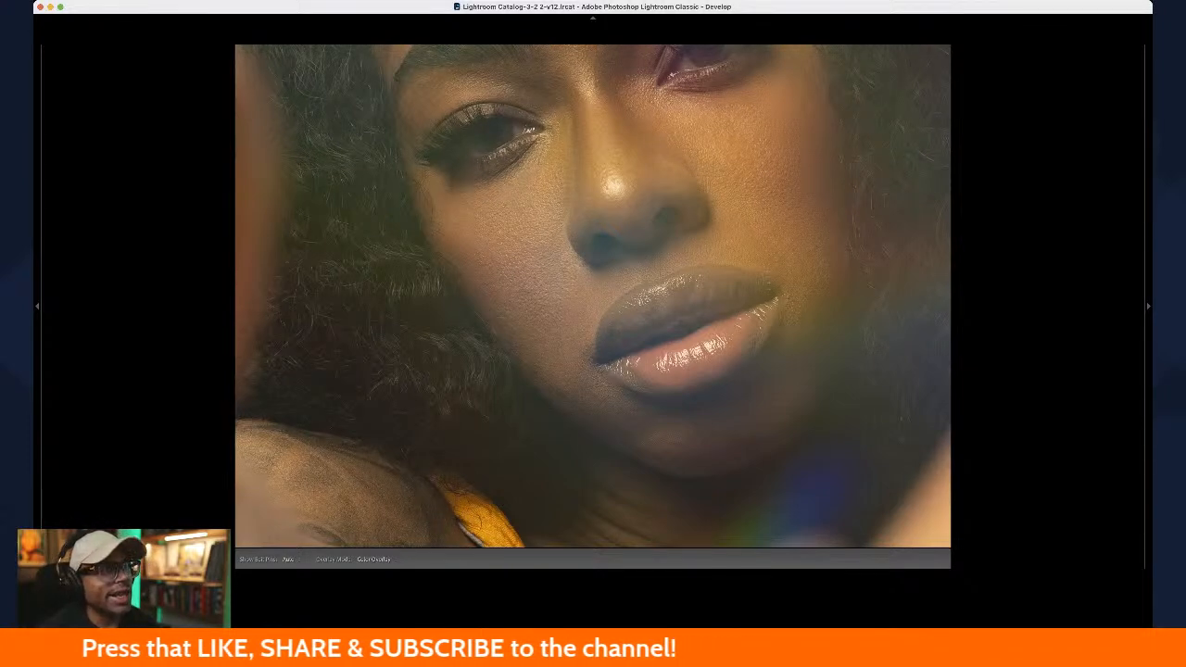
pyautogui.moveTo(562, 243)
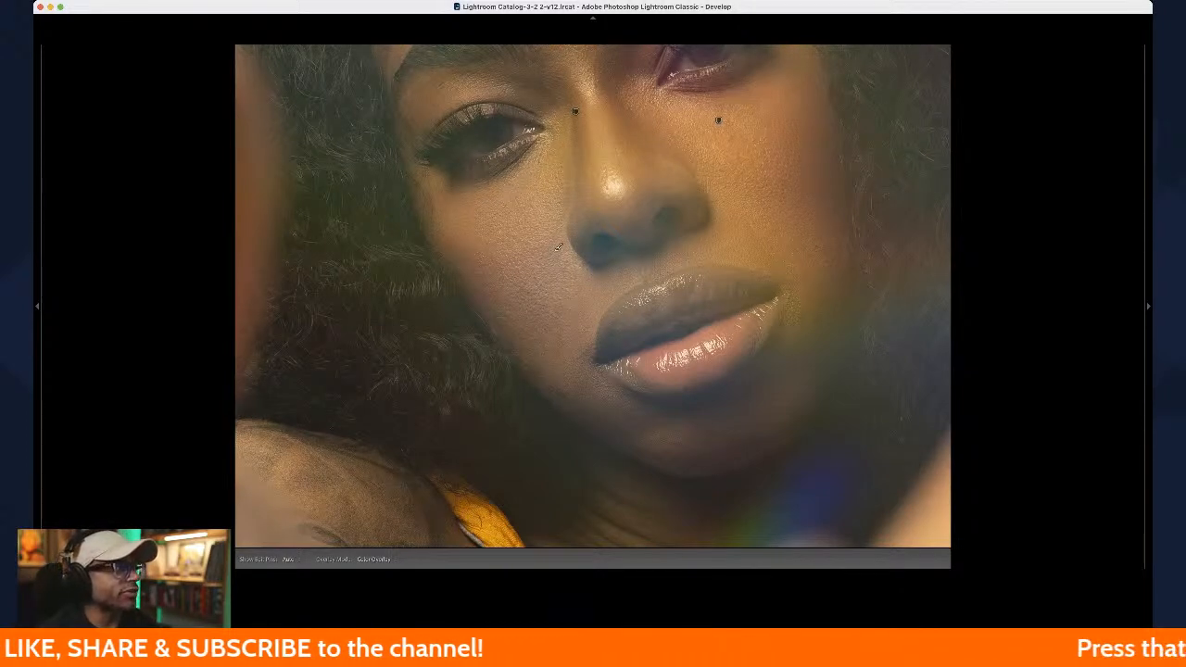
pyautogui.press('z')
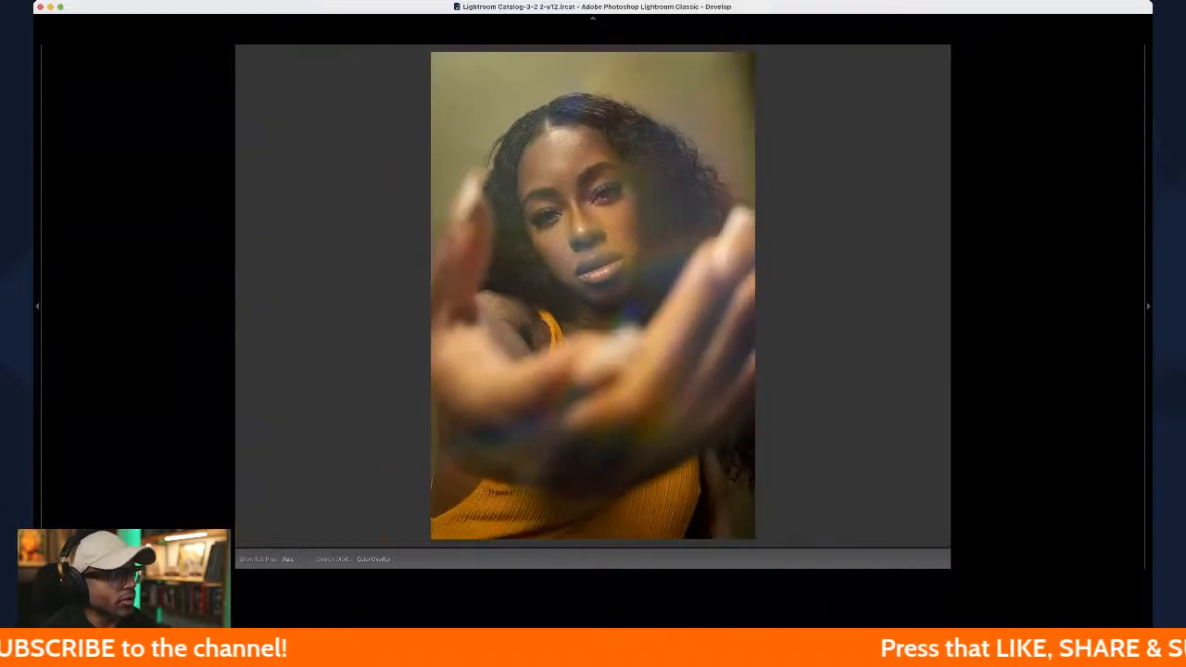
# Step: Compare the edited portrait with its unedited version in full view and close up on the lower face
pyautogui.press('Escape')
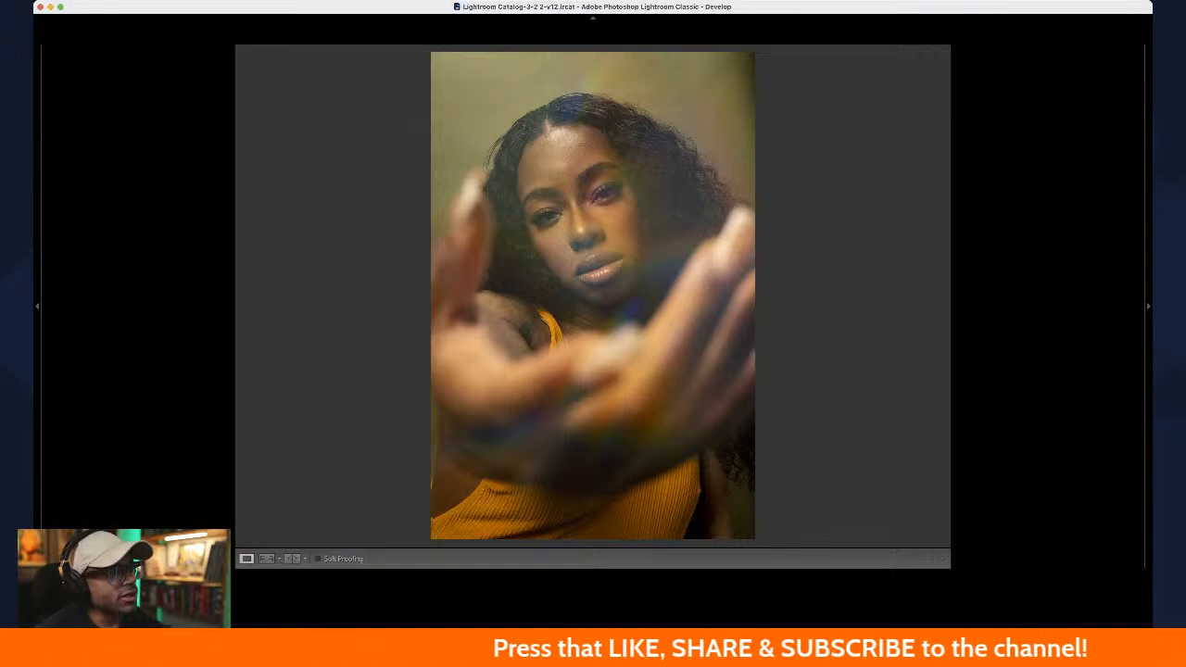
pyautogui.press('\\')
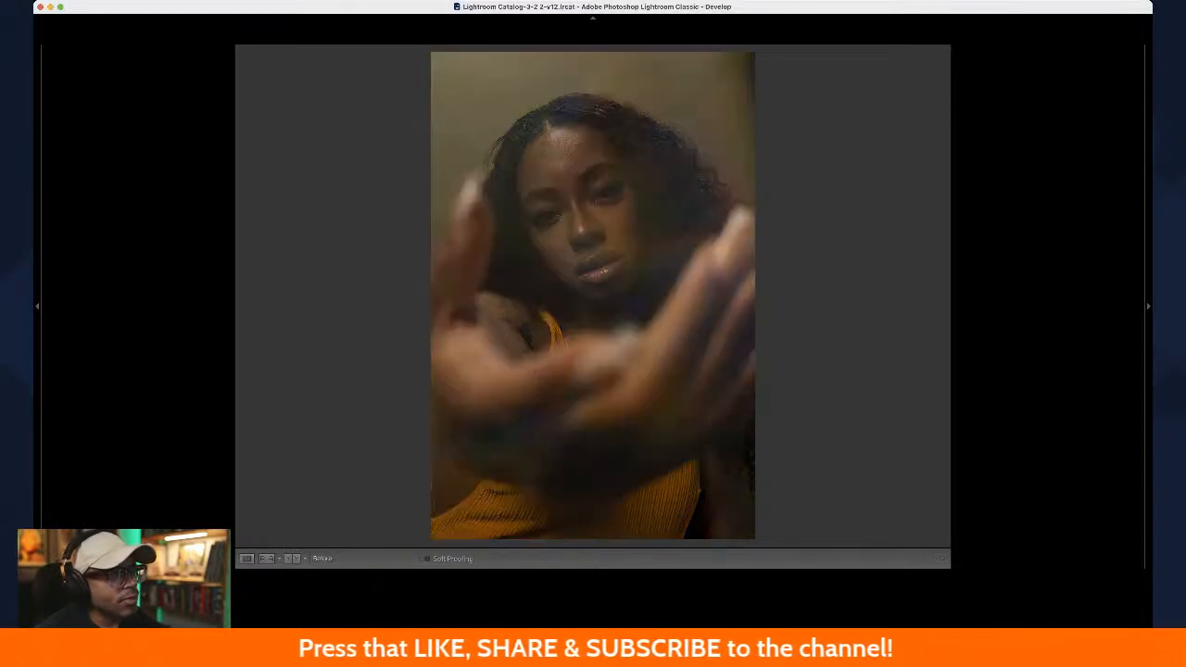
pyautogui.click(562, 256)
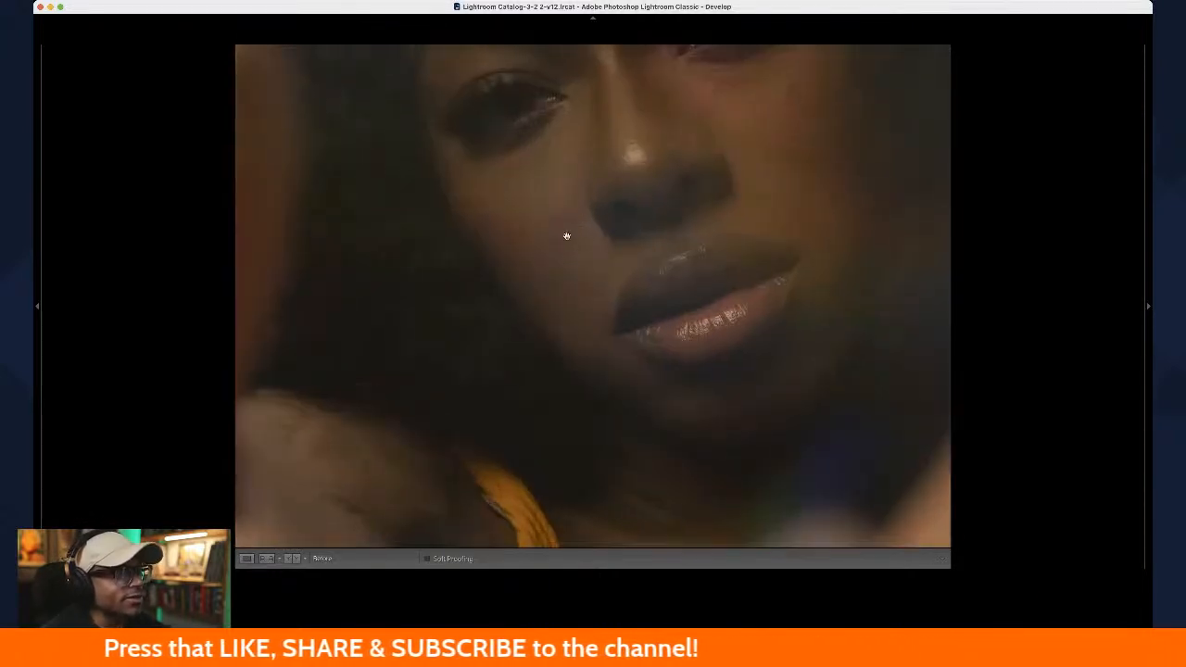
pyautogui.press('\\')
pyautogui.click(626, 269)
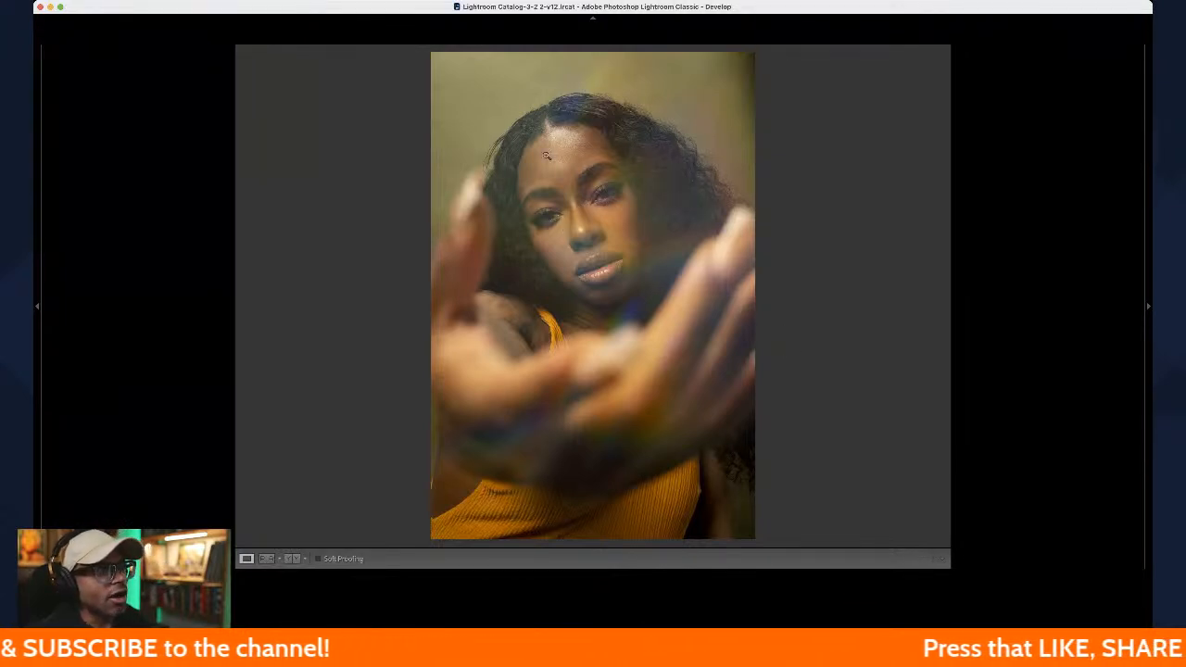
# Step: Brush a mask on the forehead above the eyebrow at the photo's right and view it without the mask pins
pyautogui.click(576, 162)
pyautogui.moveTo(650, 159); pyautogui.dragTo(622, 194)
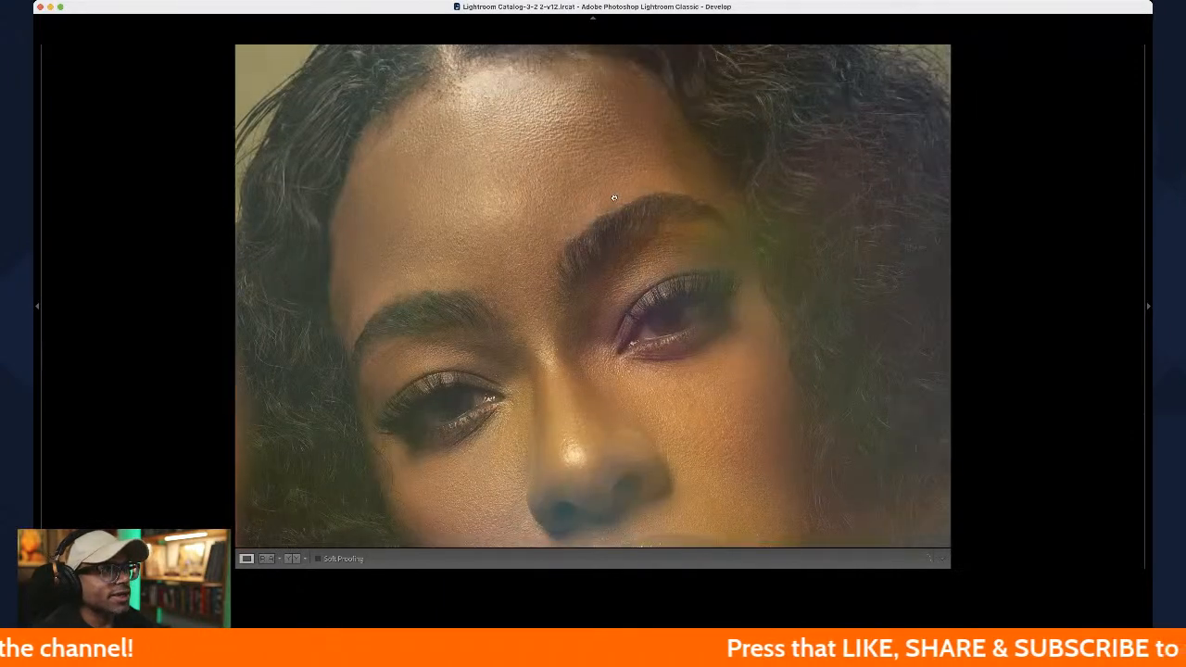
pyautogui.click(677, 188)
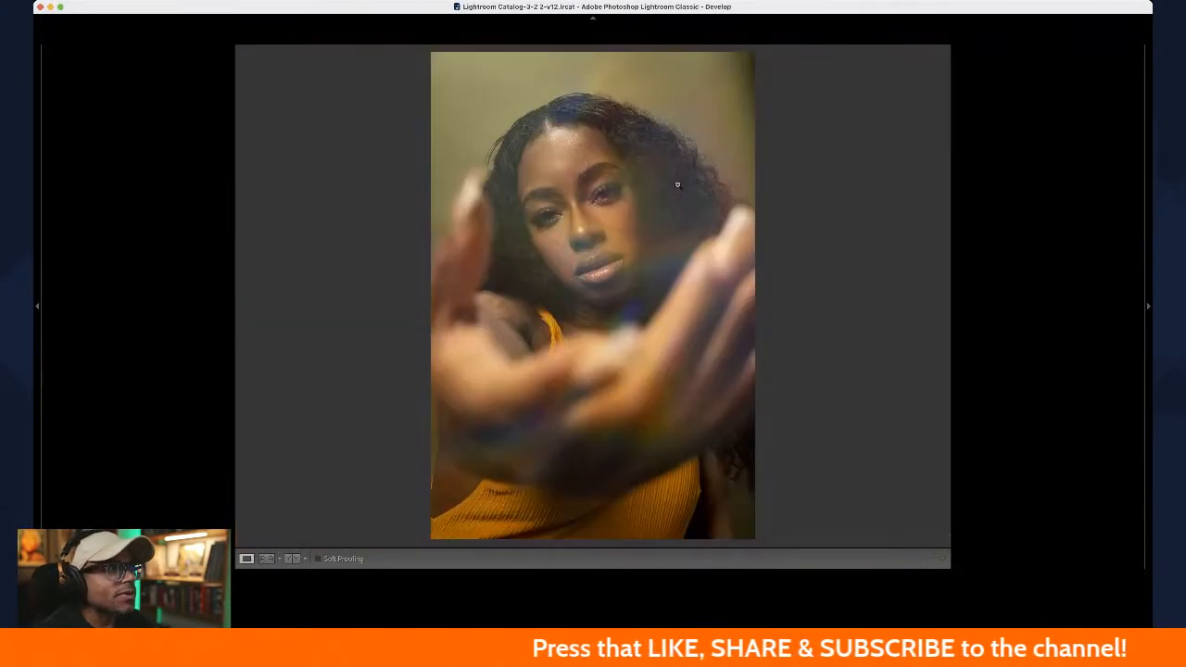
pyautogui.click(594, 170)
pyautogui.moveTo(592, 164); pyautogui.dragTo(591, 181)
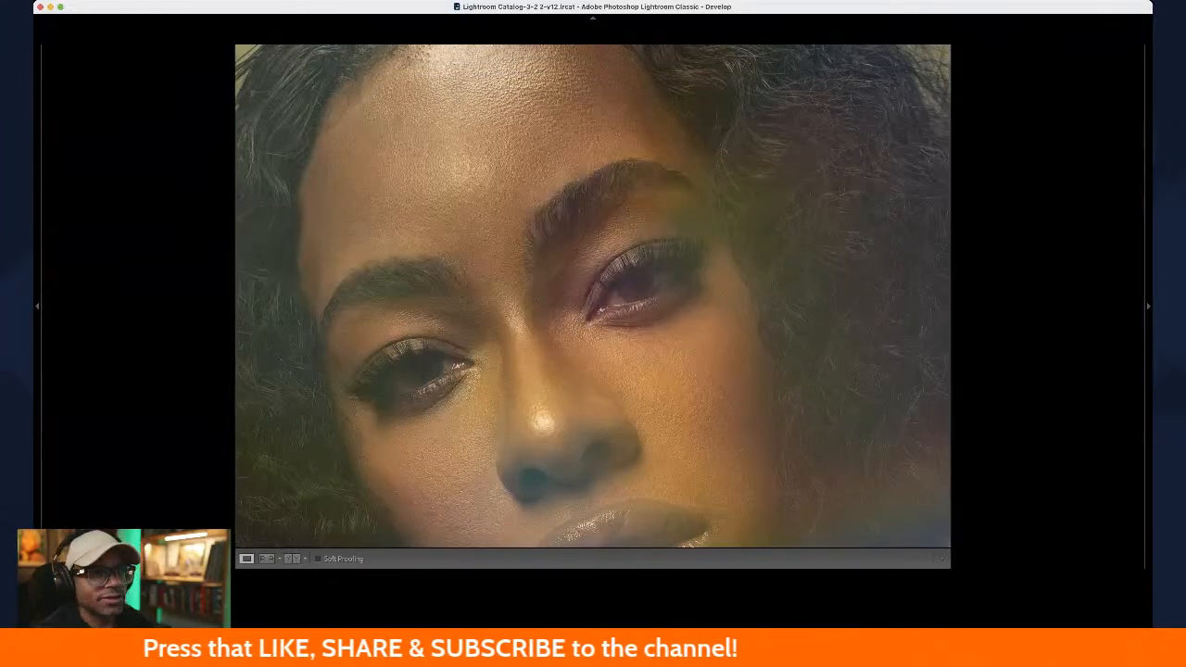
pyautogui.press('k')
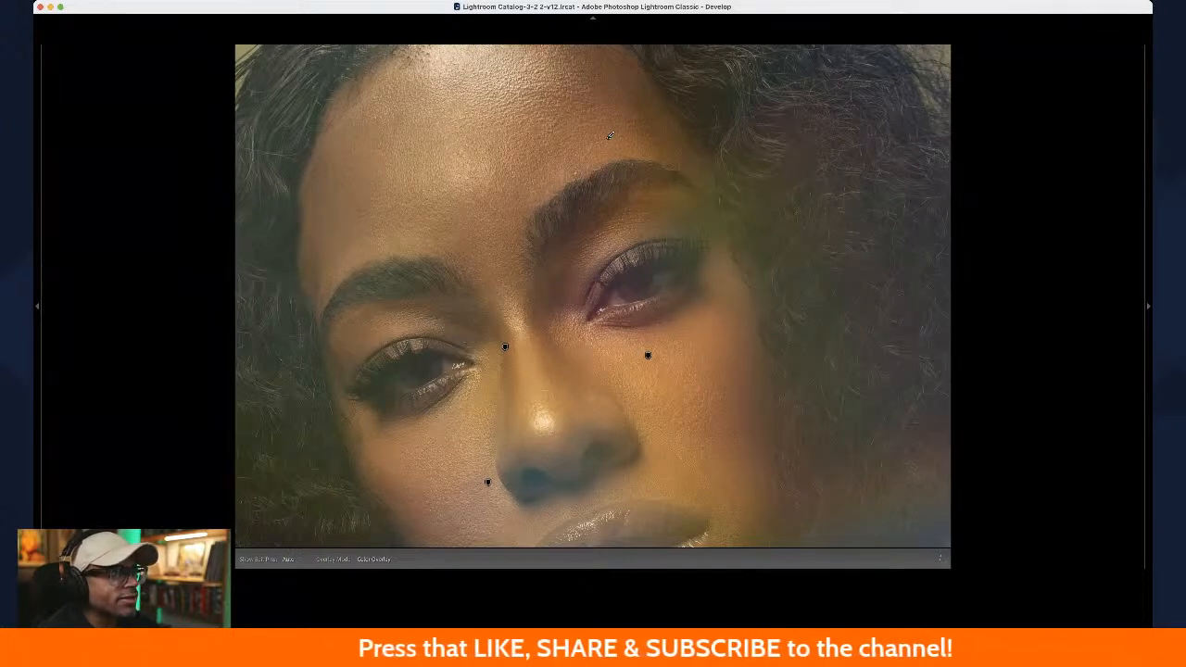
pyautogui.press('h')
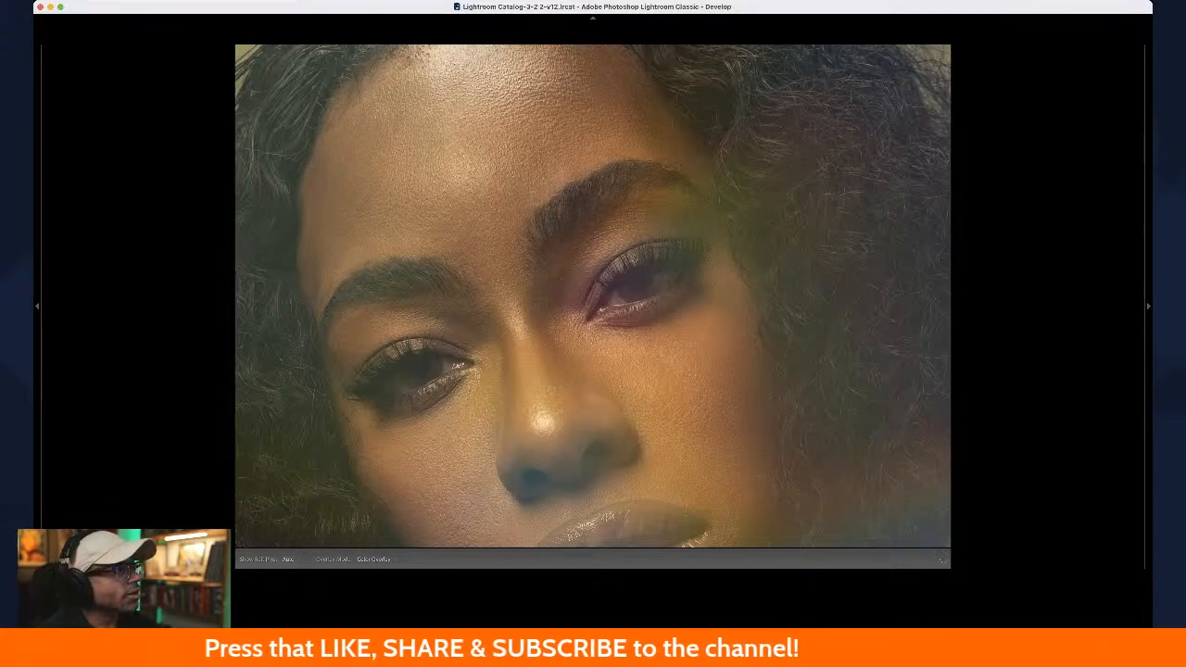
# Step: Finish masking and compare the whole edited portrait with its unedited version
pyautogui.press('z')
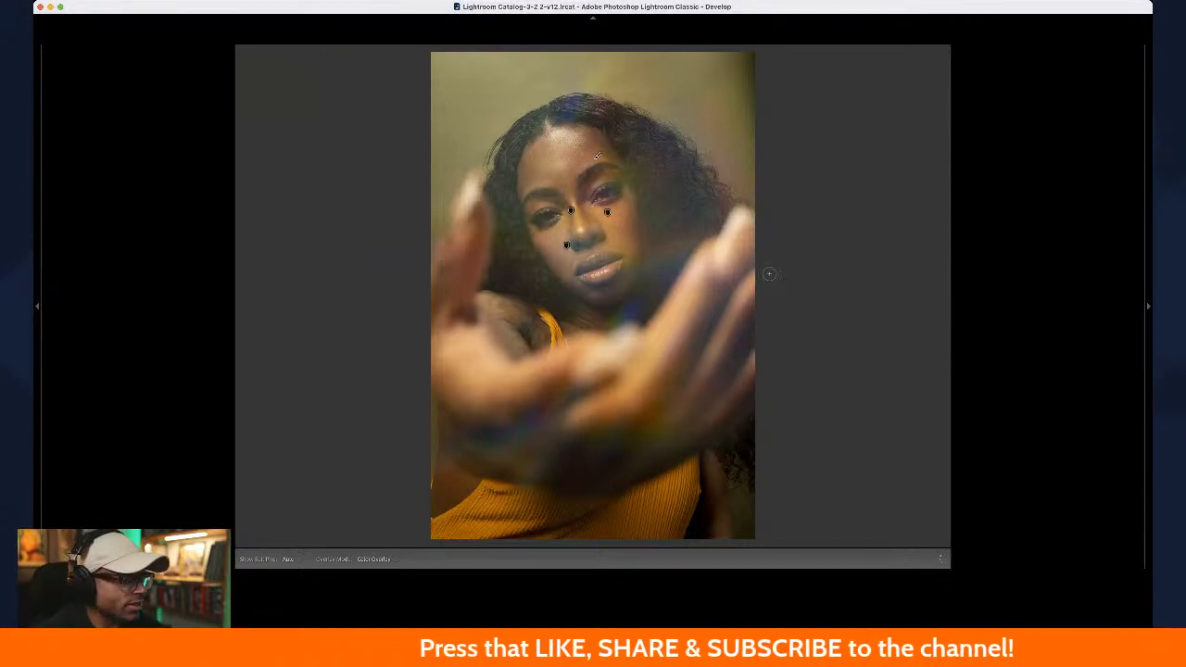
pyautogui.hotkey('shift', 'w')
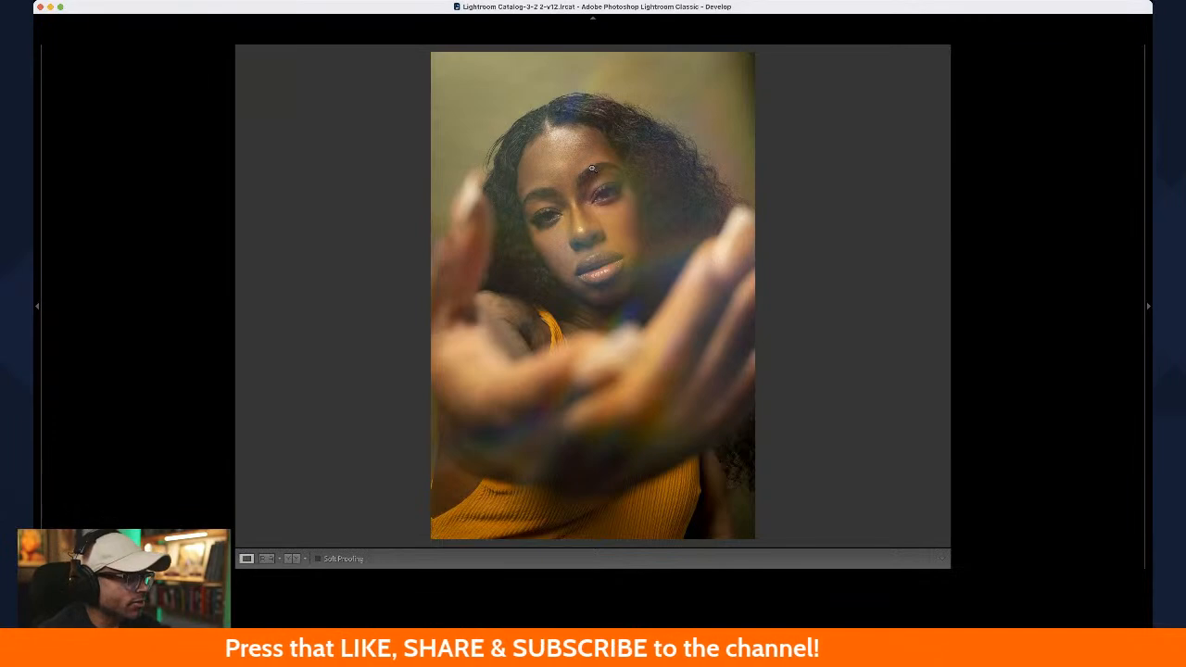
pyautogui.press('\\')
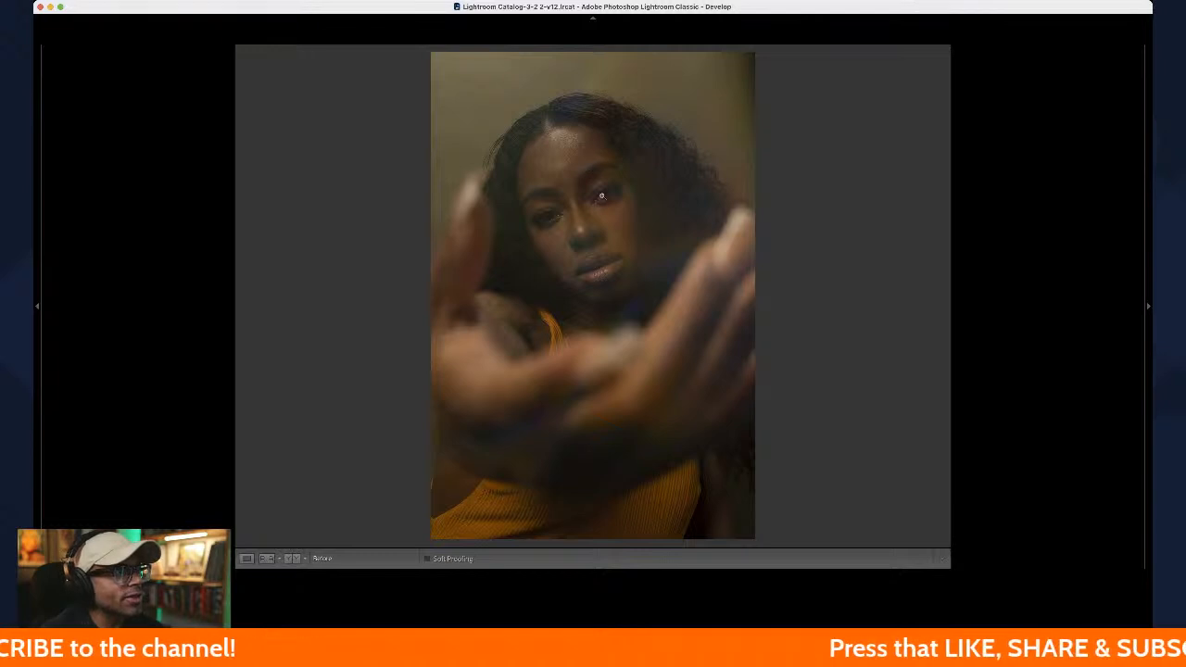
pyautogui.press('\\')
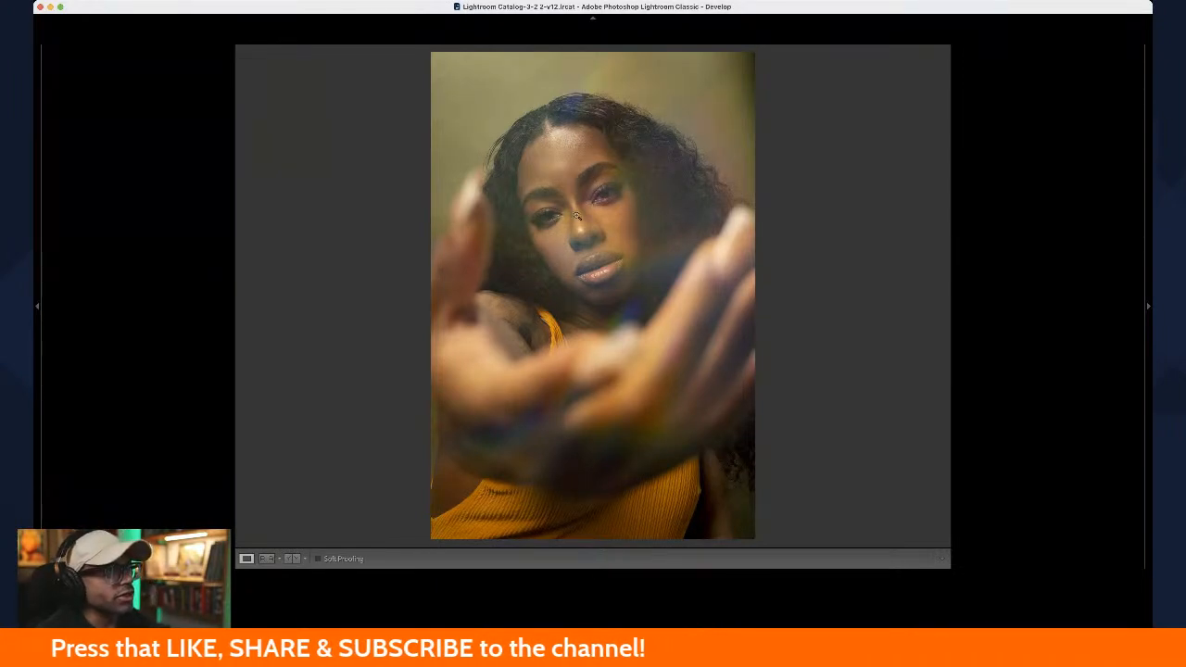
# Step: Examine the forehead, hairline and brow retouching close up and return to the full portrait
pyautogui.click(546, 162)
pyautogui.moveTo(551, 158); pyautogui.dragTo(528, 225)
pyautogui.hscroll(3, 519, 227)
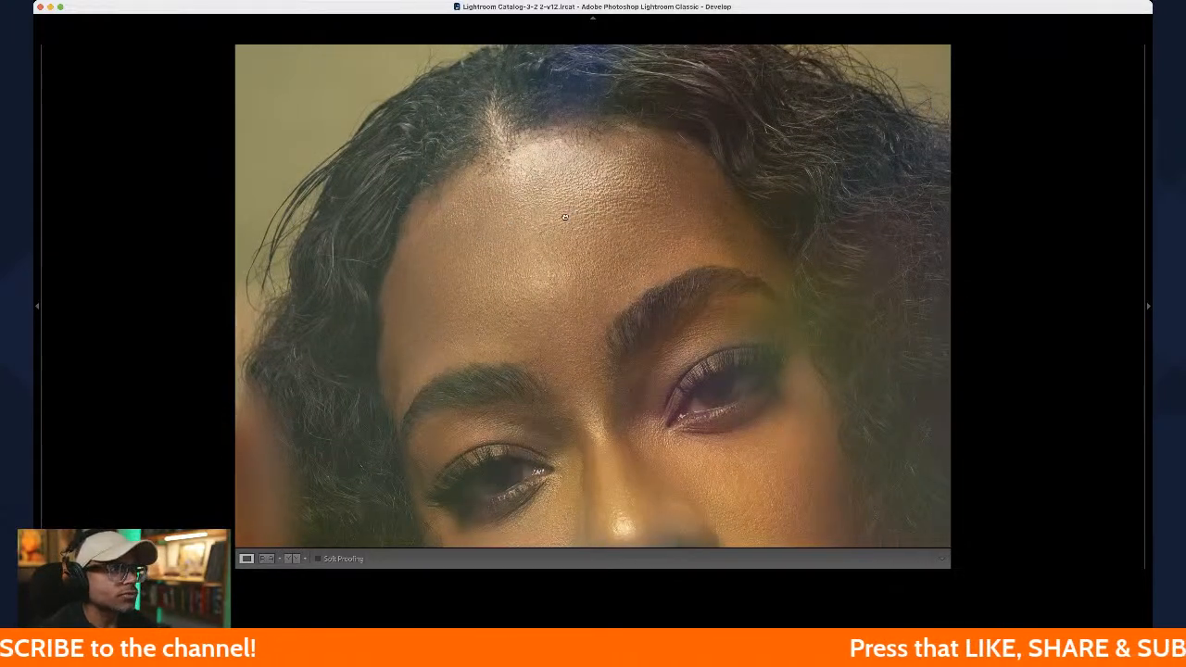
pyautogui.hscroll(3, 603, 215)
pyautogui.hscroll(-5, 549, 209)
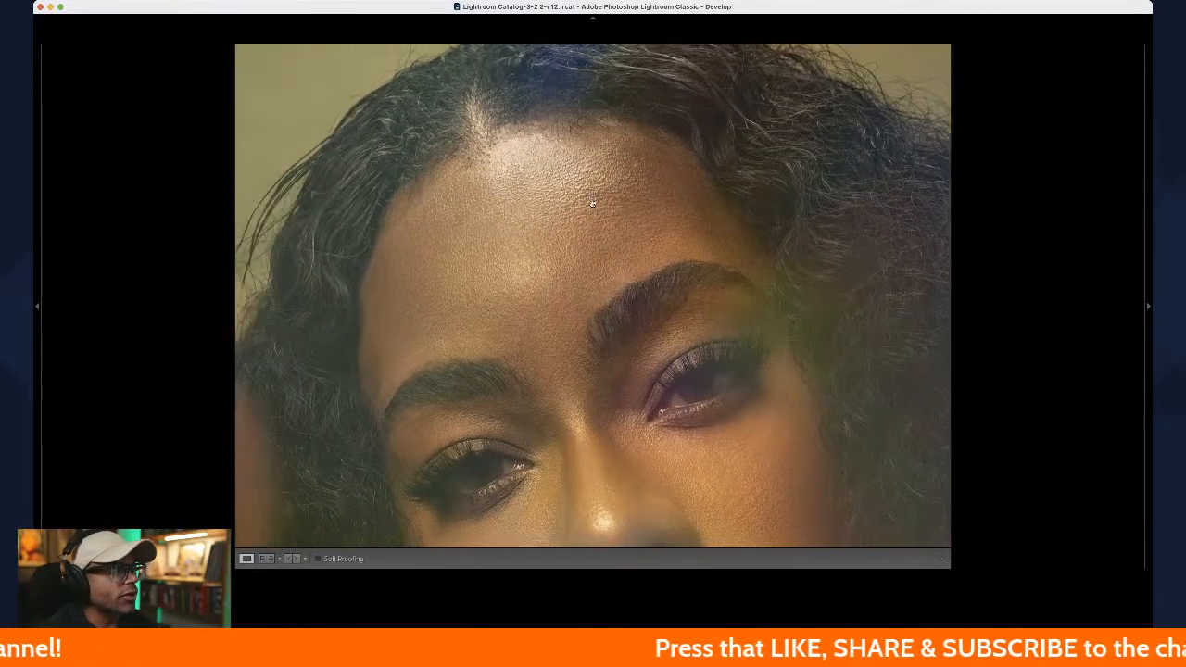
pyautogui.click(584, 228)
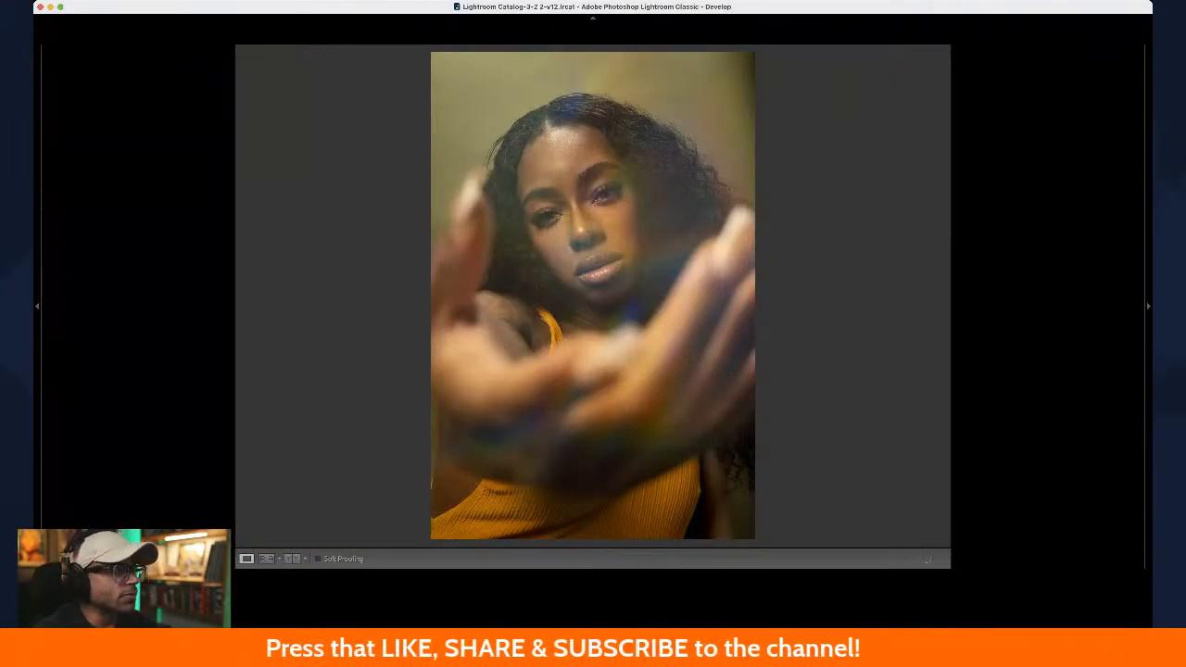
# Step: Open the next portrait, of the woman with the tattooed arm, in an enlarged side-by-side before-and-after comparison of her face
pyautogui.press('Right')
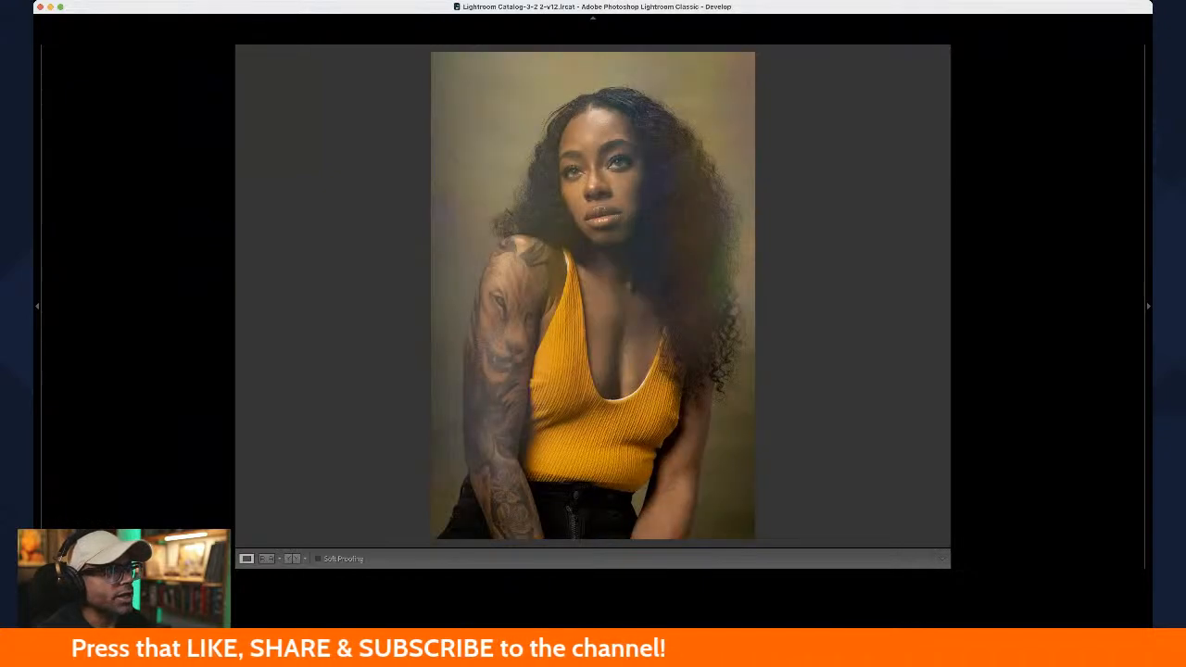
pyautogui.click(293, 559)
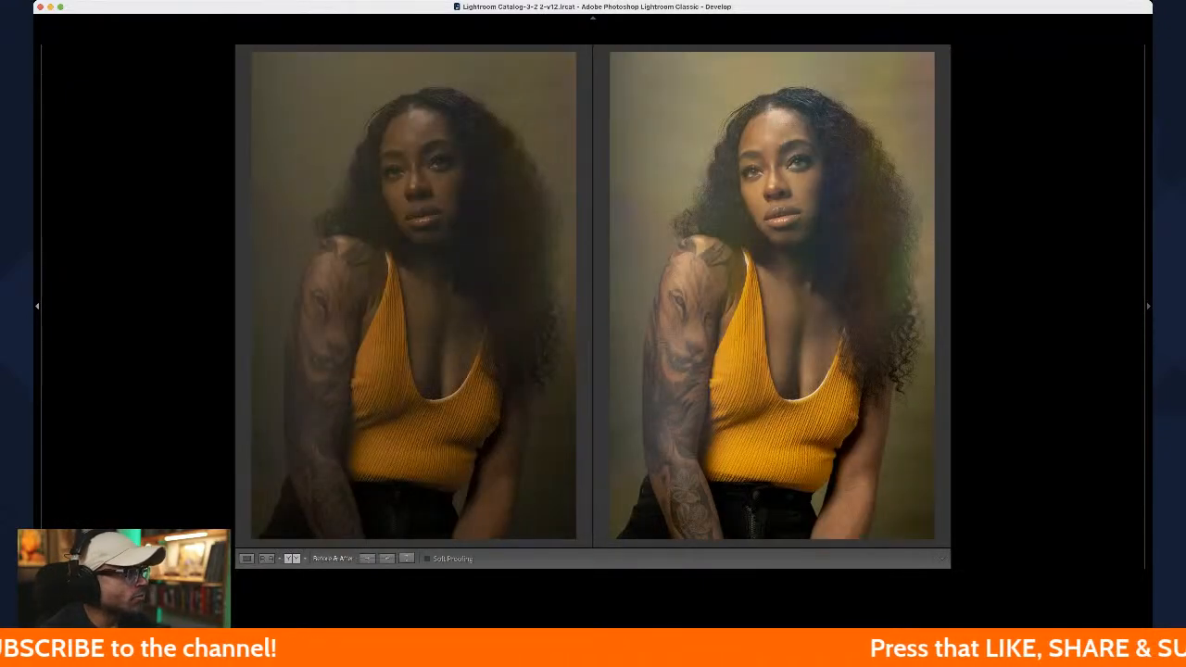
pyautogui.press('F7')
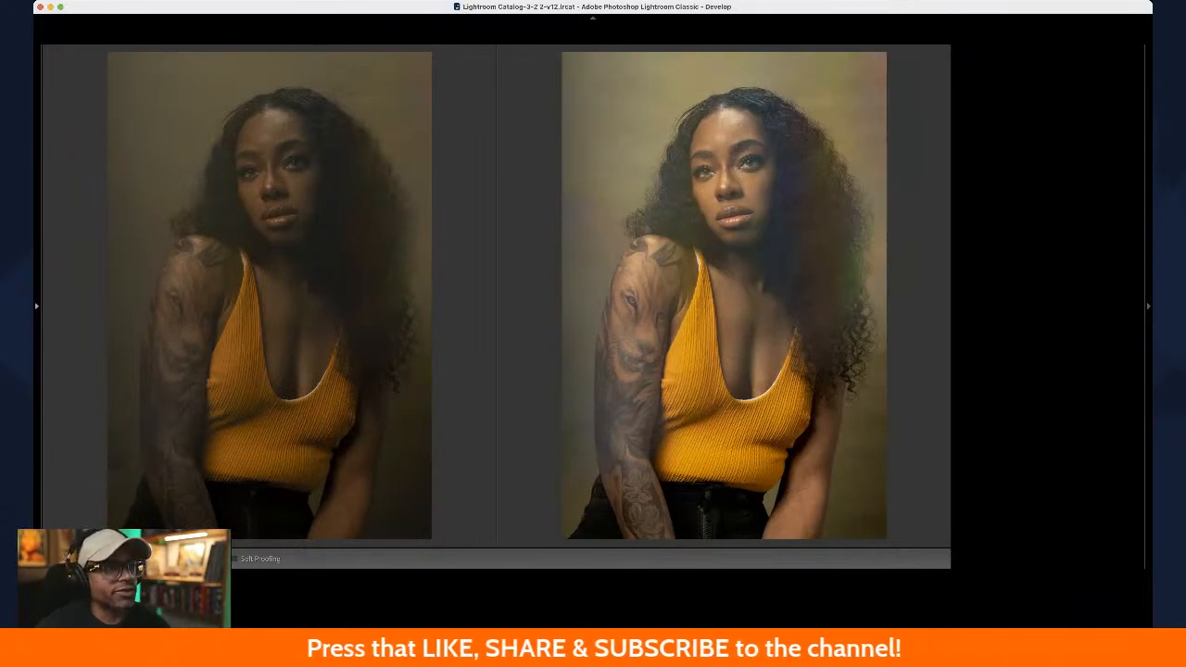
pyautogui.click(737, 145)
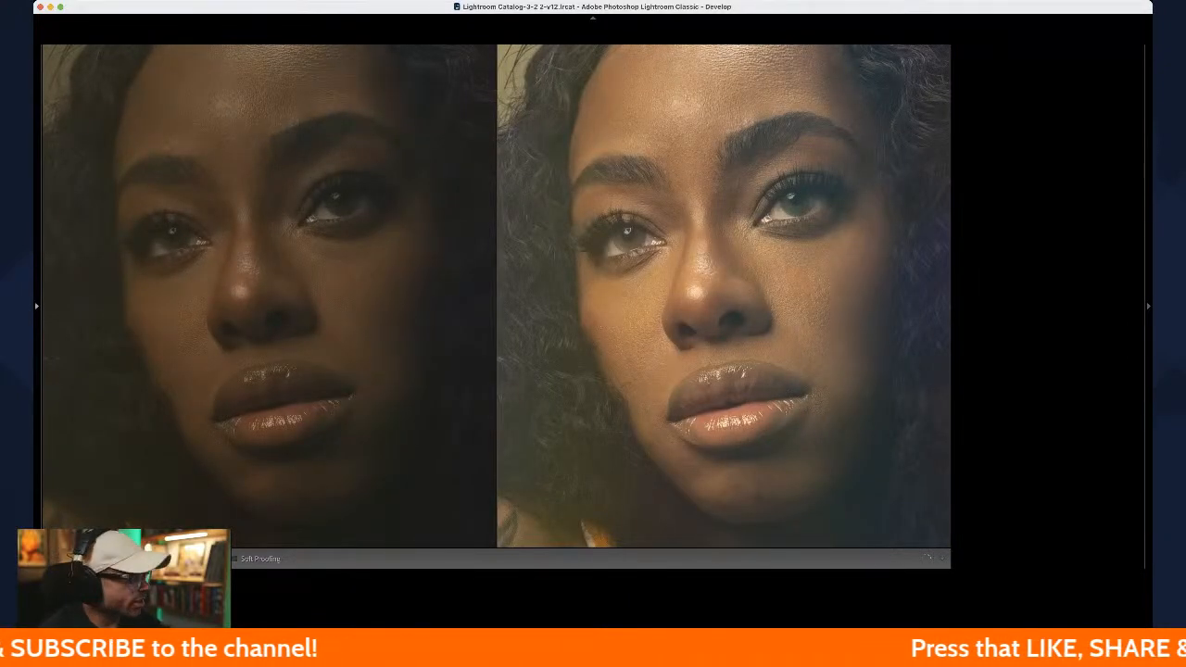
# Step: Heal a spot at the inner end of the eyebrow at the photo's right and return to the full before-and-after comparison
pyautogui.press('q')
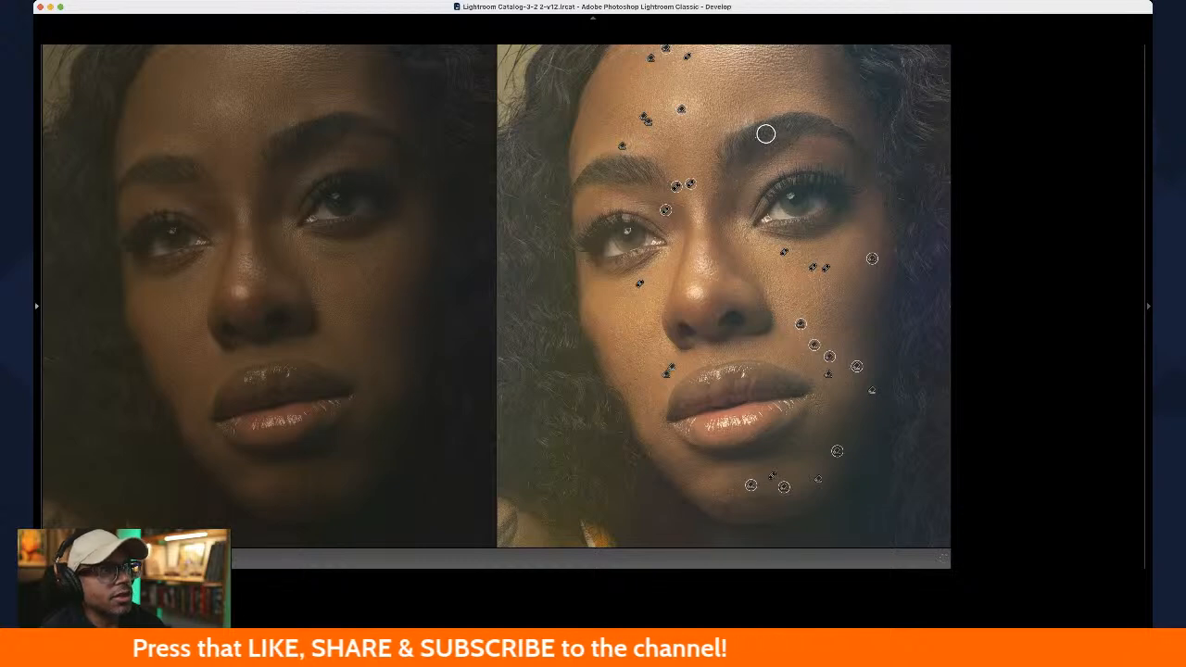
pyautogui.click(765, 135)
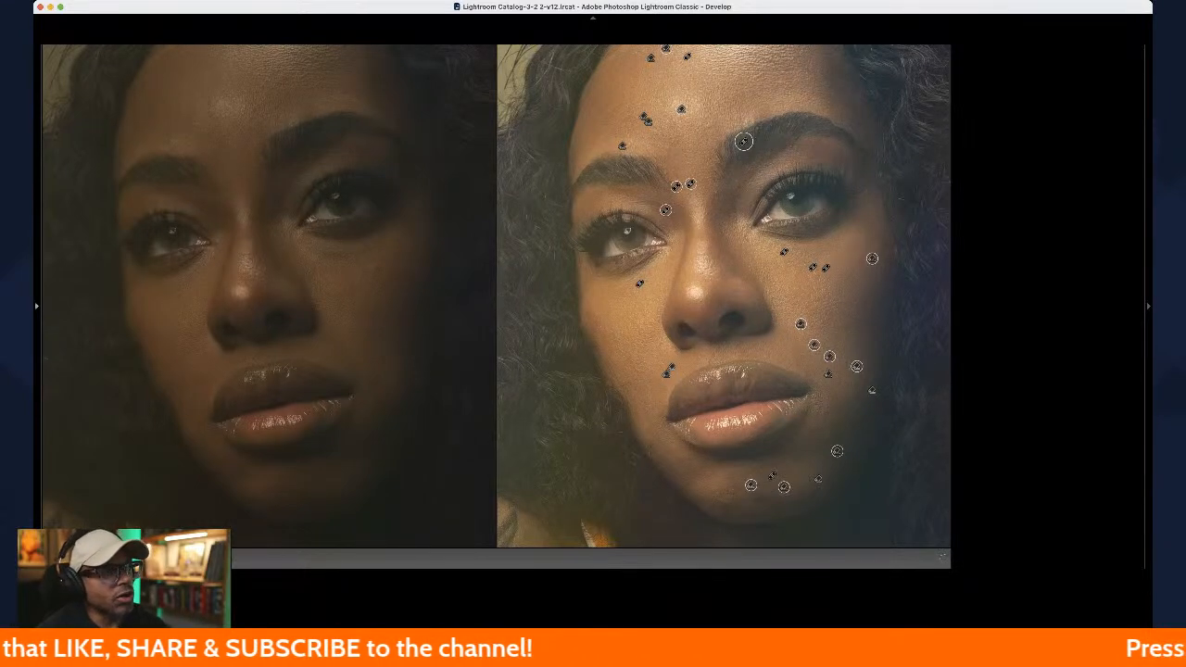
pyautogui.press('q')
pyautogui.press('z')
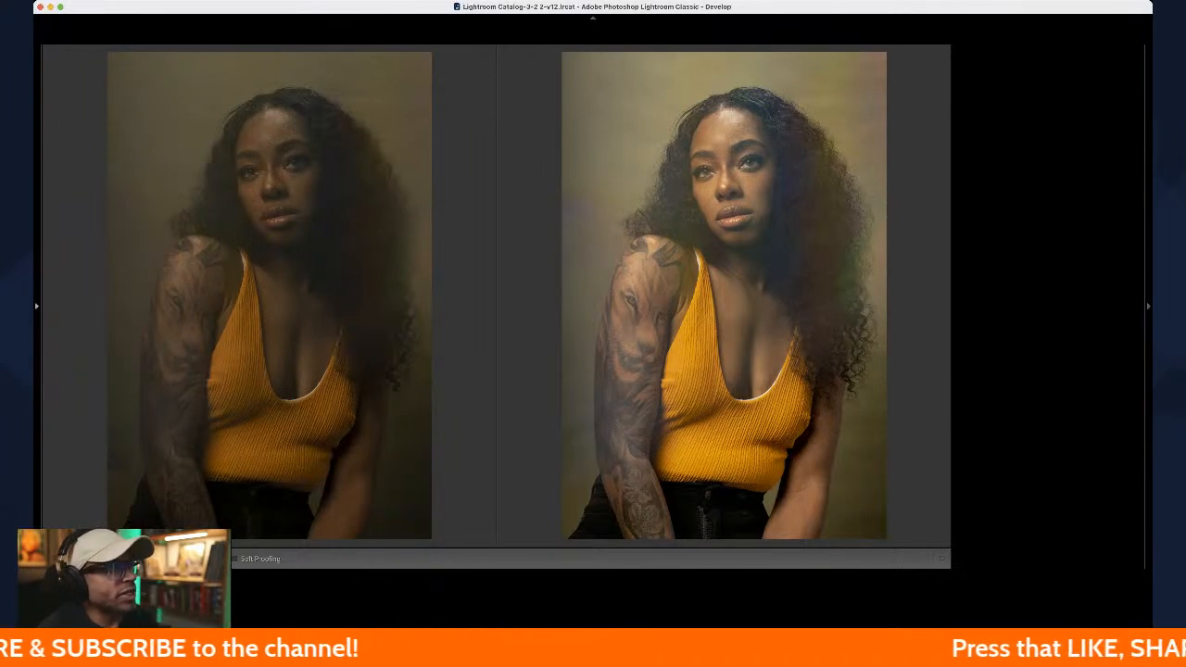
# Step: Examine the seated portrait's face up close in the side-by-side before/after comparison
pyautogui.click(721, 185)
pyautogui.moveTo(738, 178); pyautogui.dragTo(702, 244)
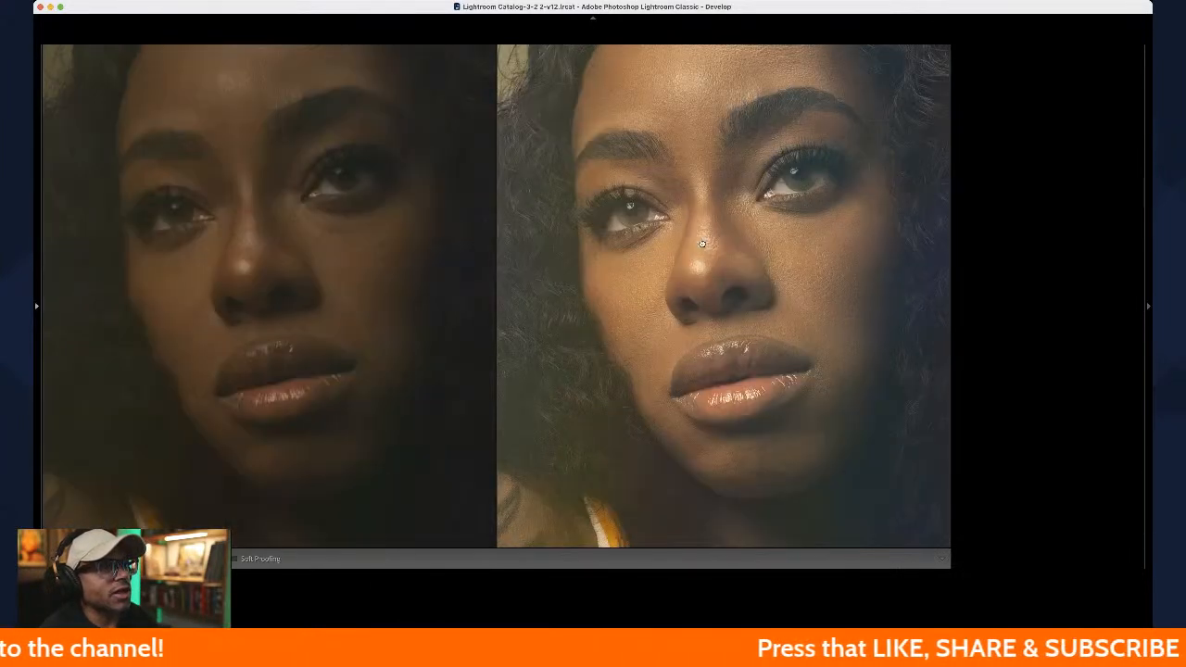
pyautogui.scroll(2, 702, 243)
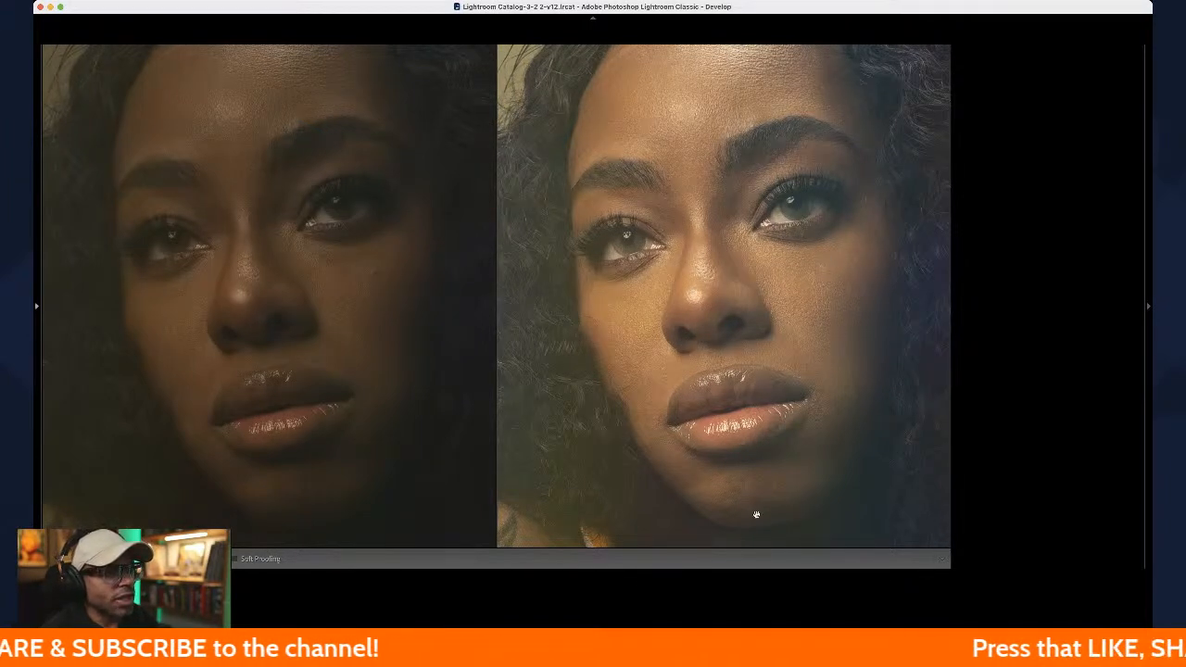
pyautogui.scroll(3, 623, 247)
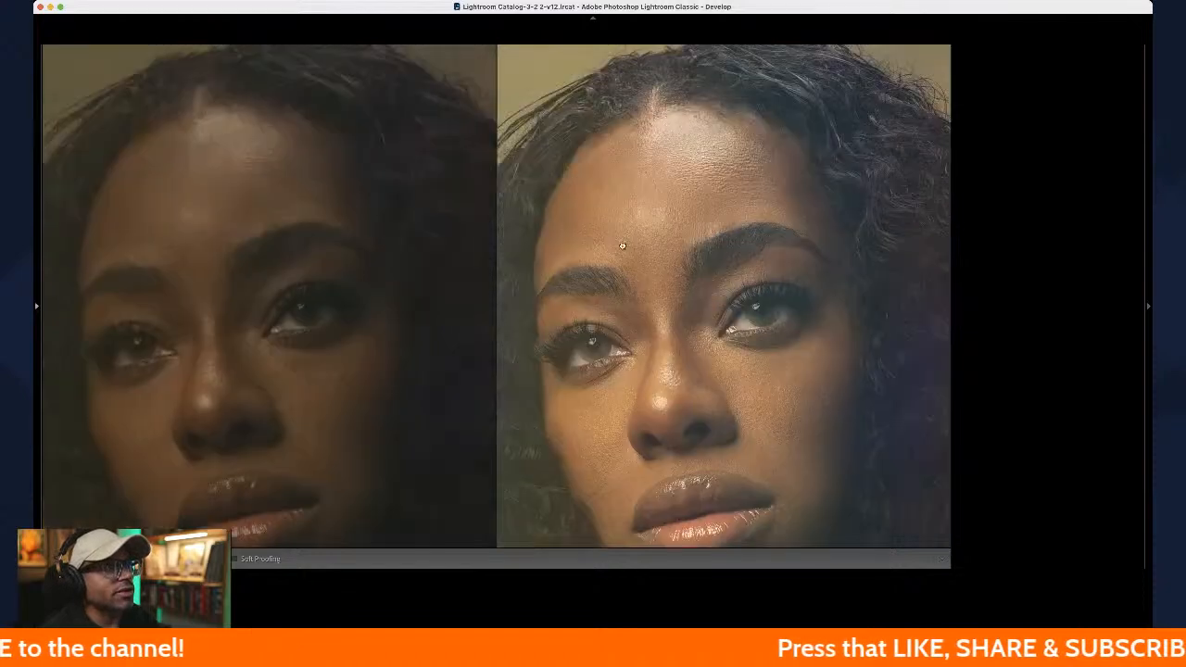
pyautogui.scroll(-3, 644, 199)
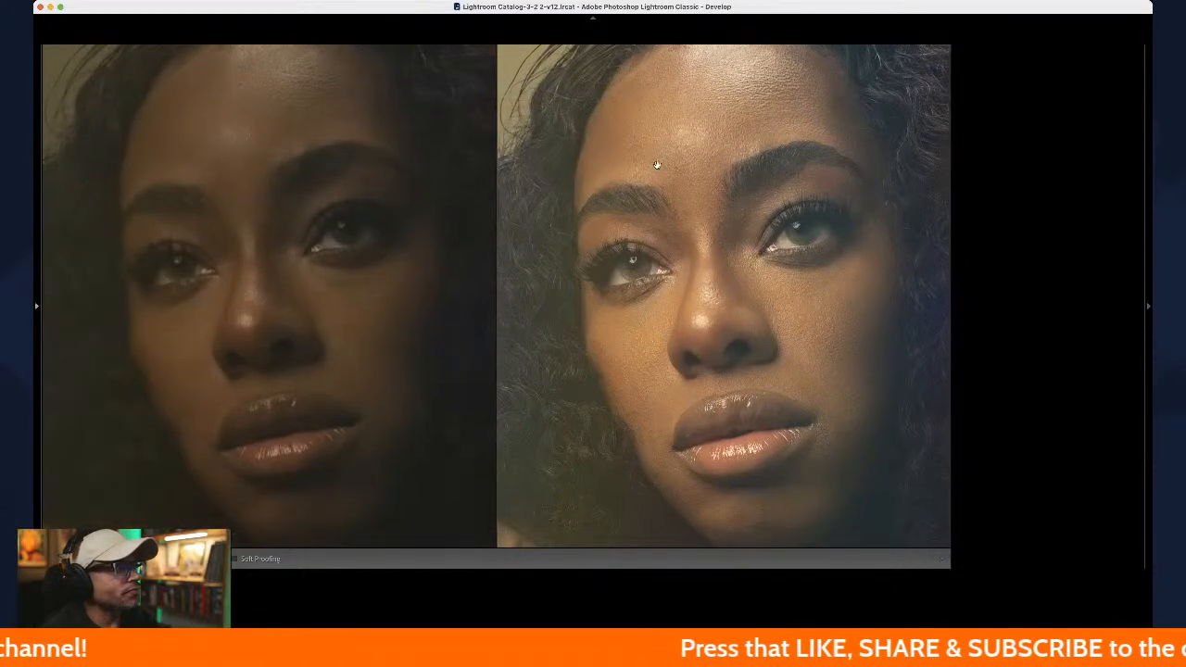
pyautogui.click(325, 269)
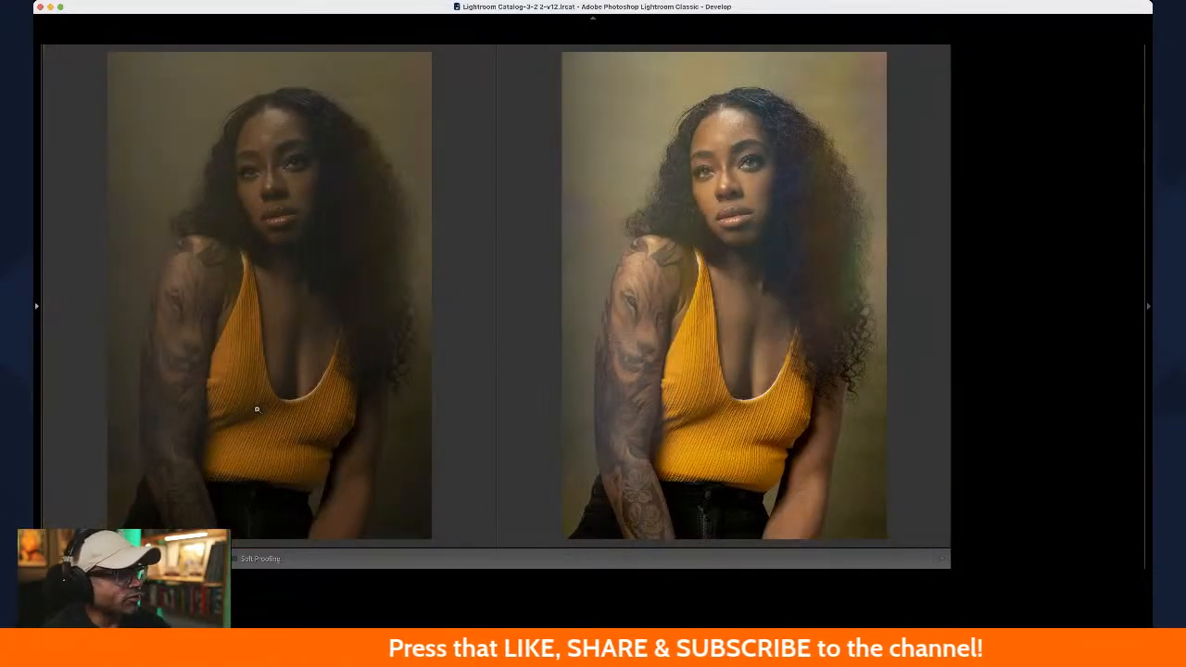
# Step: Bring up the portrait with outstretched hands and examine its face and forehead in the before/after comparison
pyautogui.press('Right')
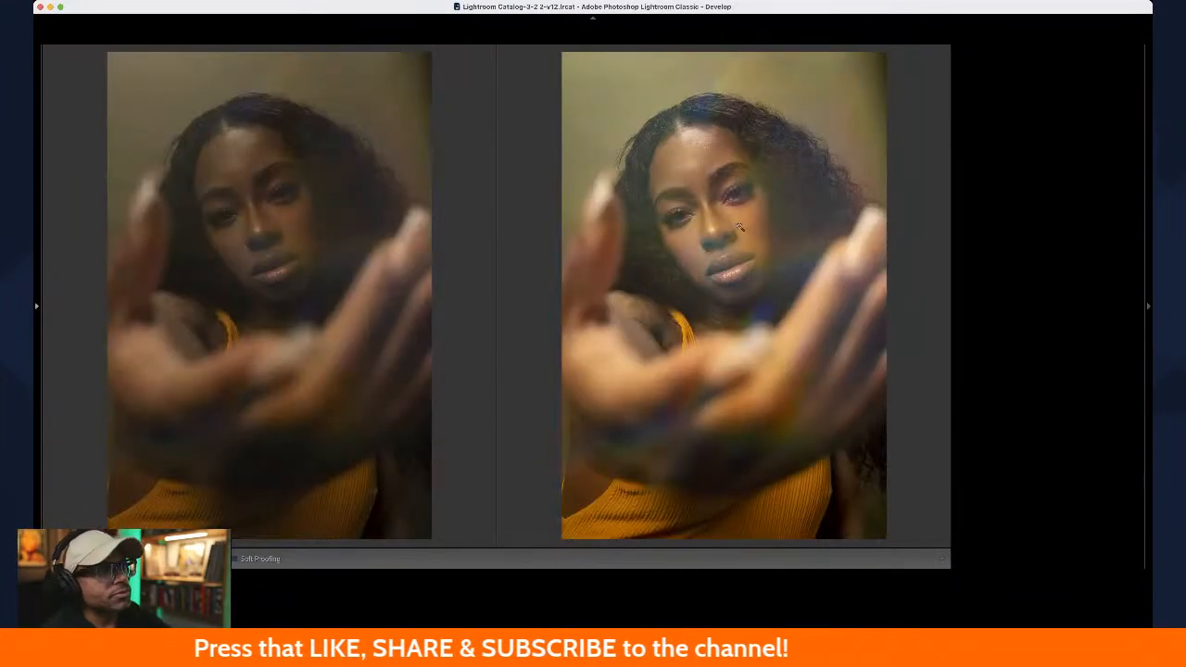
pyautogui.click(739, 227)
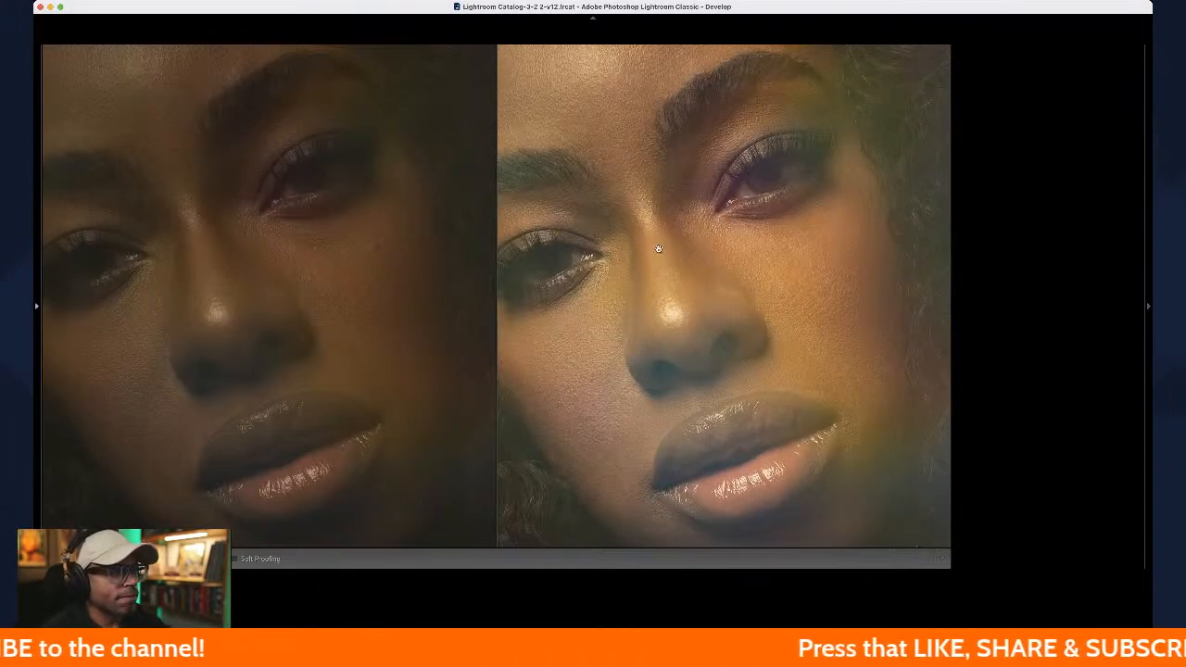
pyautogui.scroll(10, 678, 419)
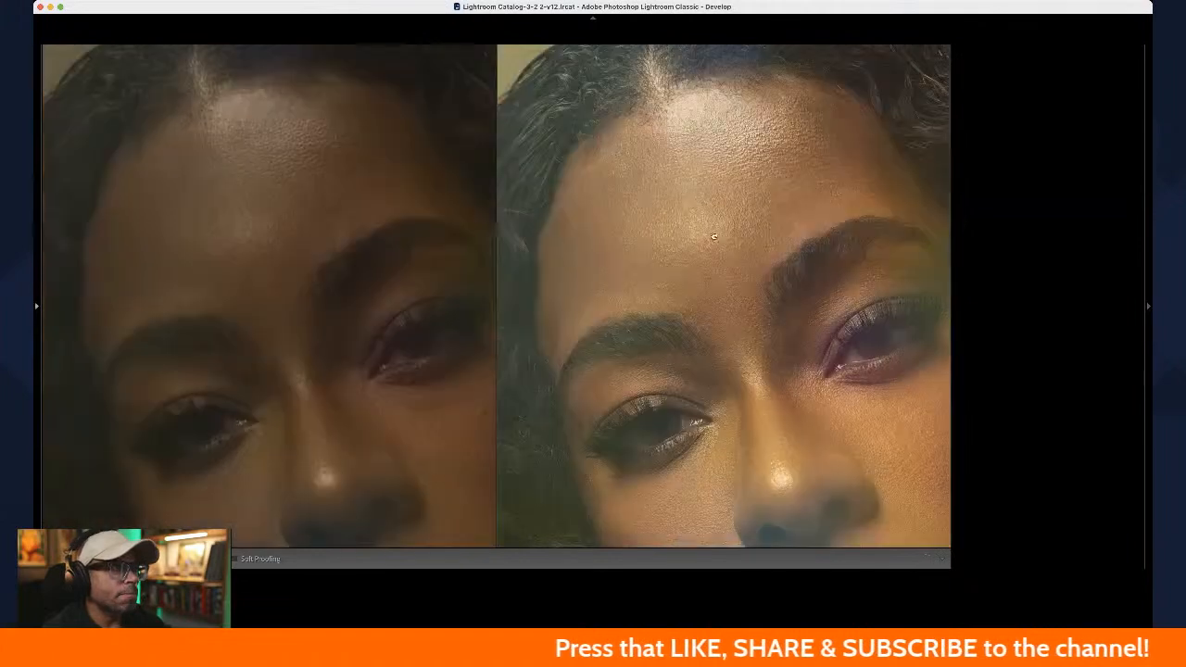
pyautogui.click(648, 186)
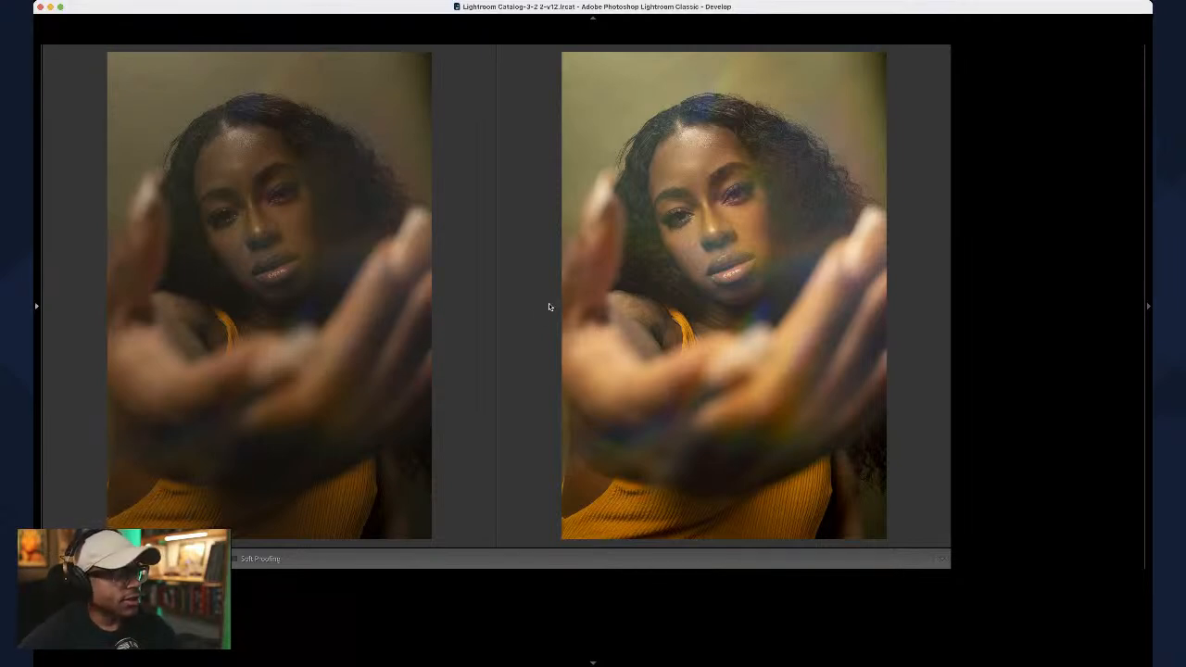
# Step: Flip back and forth between the before/after comparisons of the seated and the outstretched-hands portraits
pyautogui.press('Right')
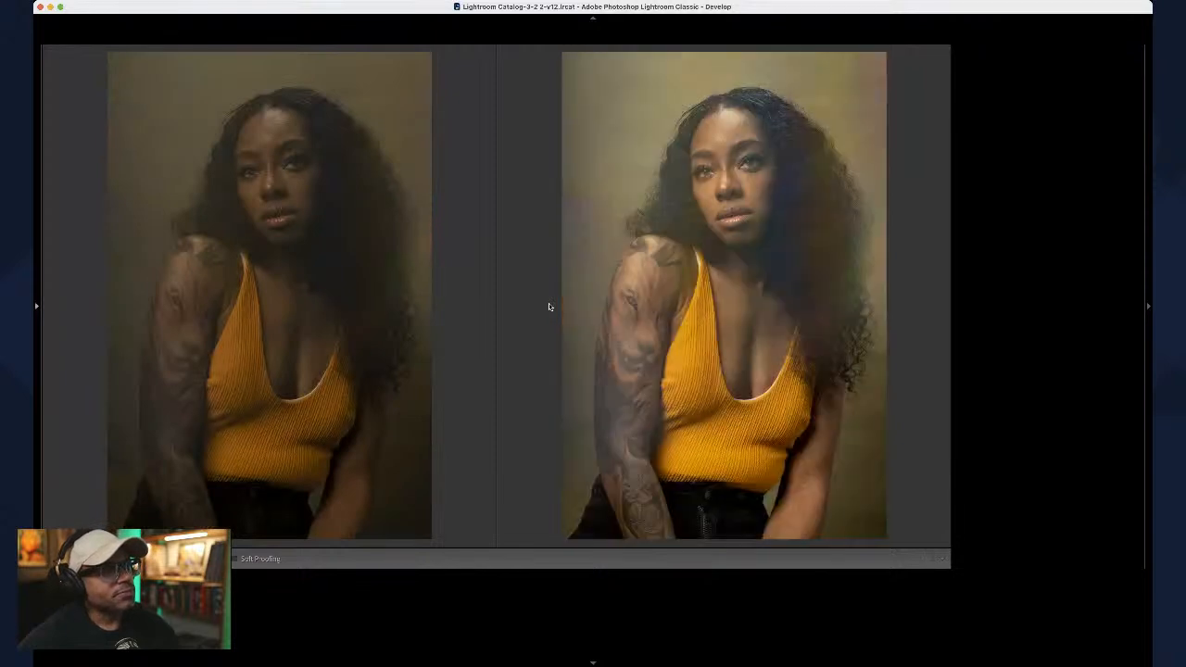
pyautogui.press('Right')
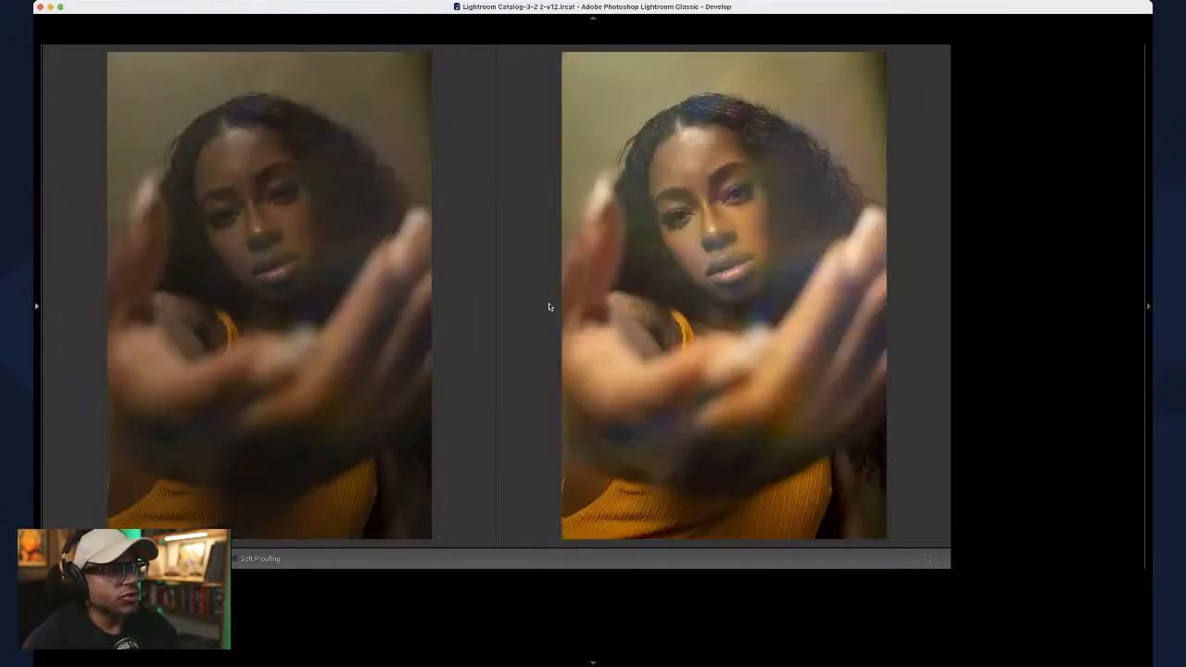
pyautogui.press('Right')
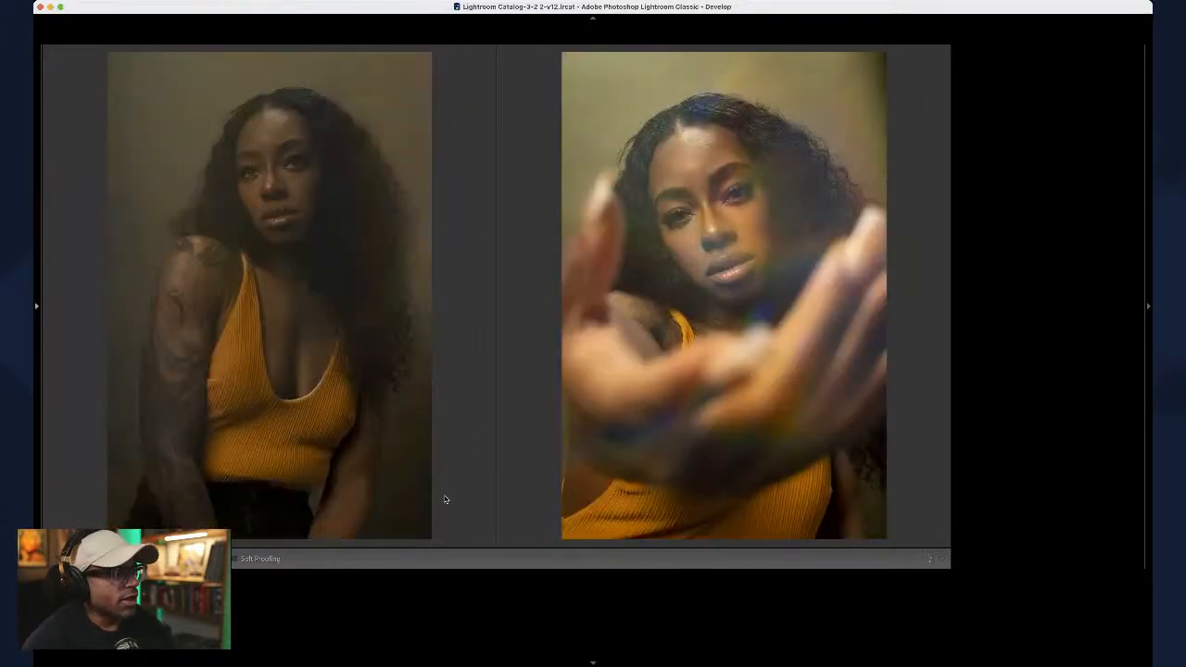
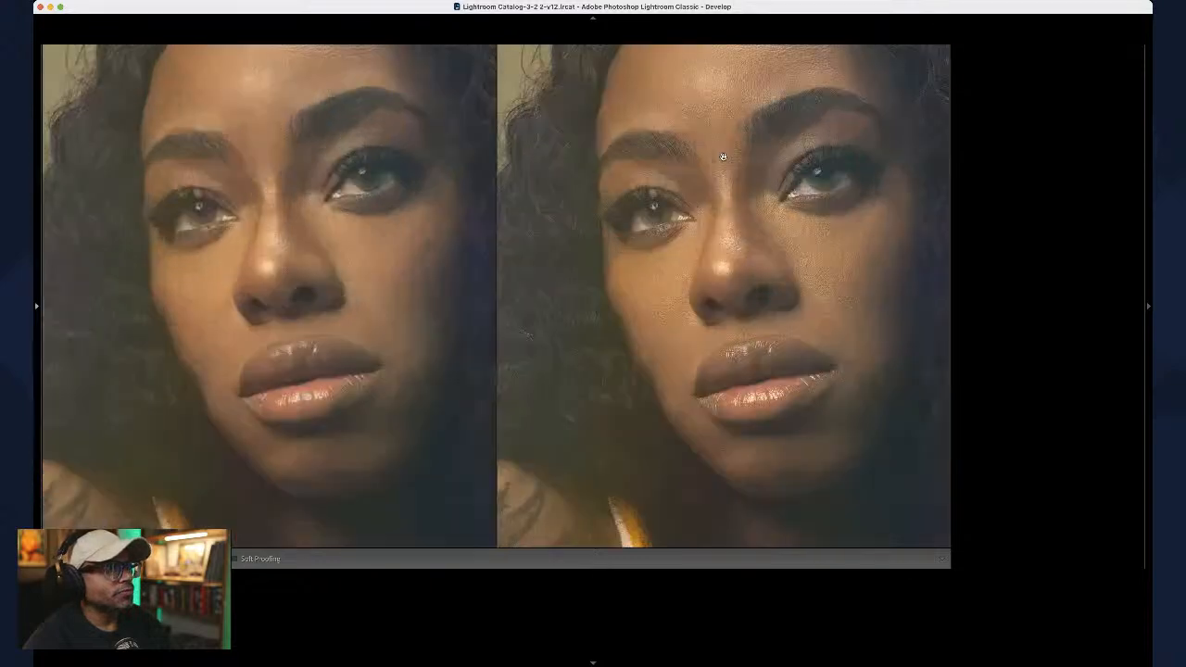
# Step: Compare the two edited versions of the seated portrait up close and in stacked and side-by-side before/after layouts
pyautogui.scroll(-2, 674, 198)
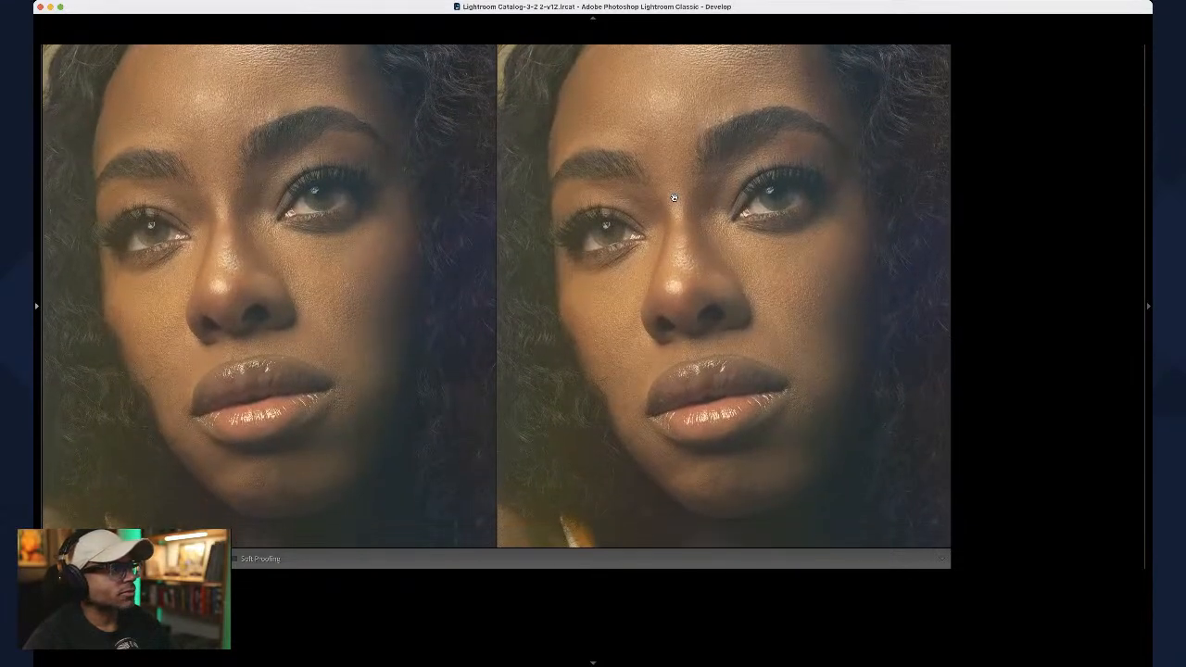
pyautogui.click(356, 257)
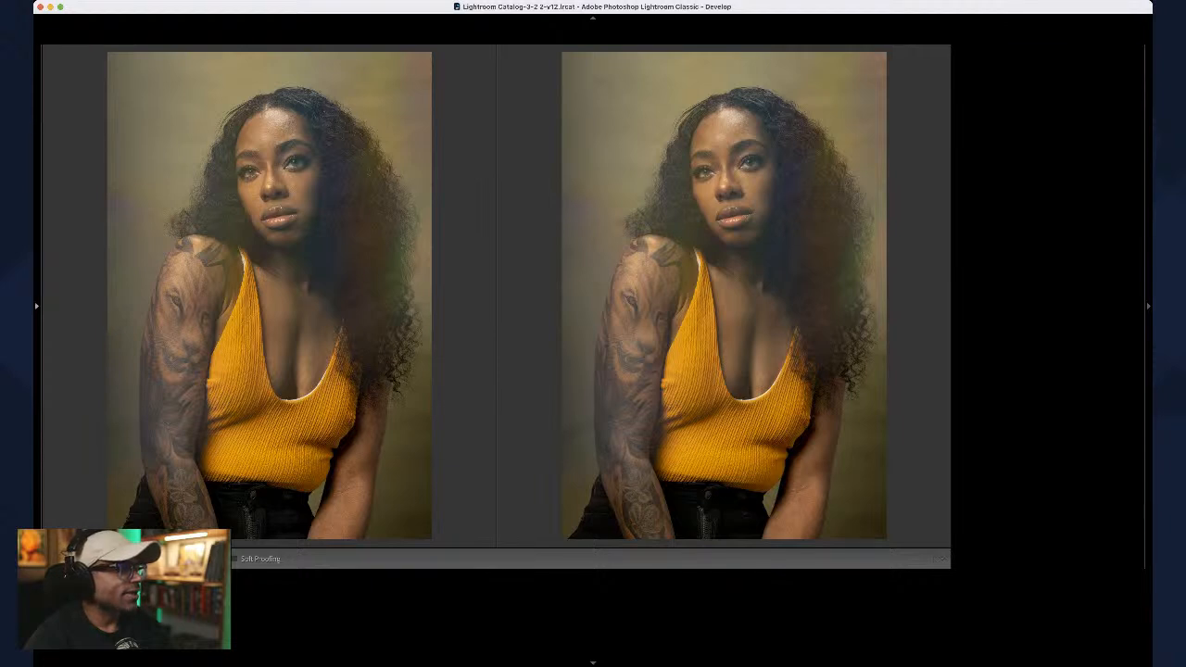
pyautogui.hotkey('shift', 'y')
pyautogui.hotkey('alt', 'y')
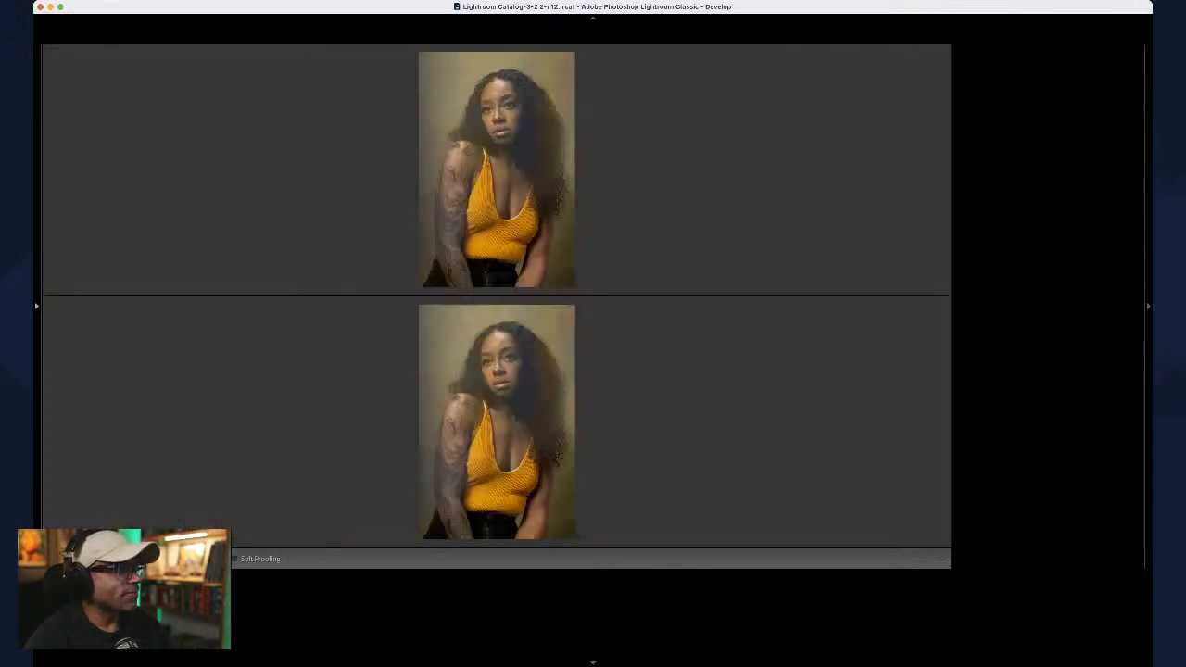
pyautogui.hotkey('shift', 'y')
pyautogui.press('y')
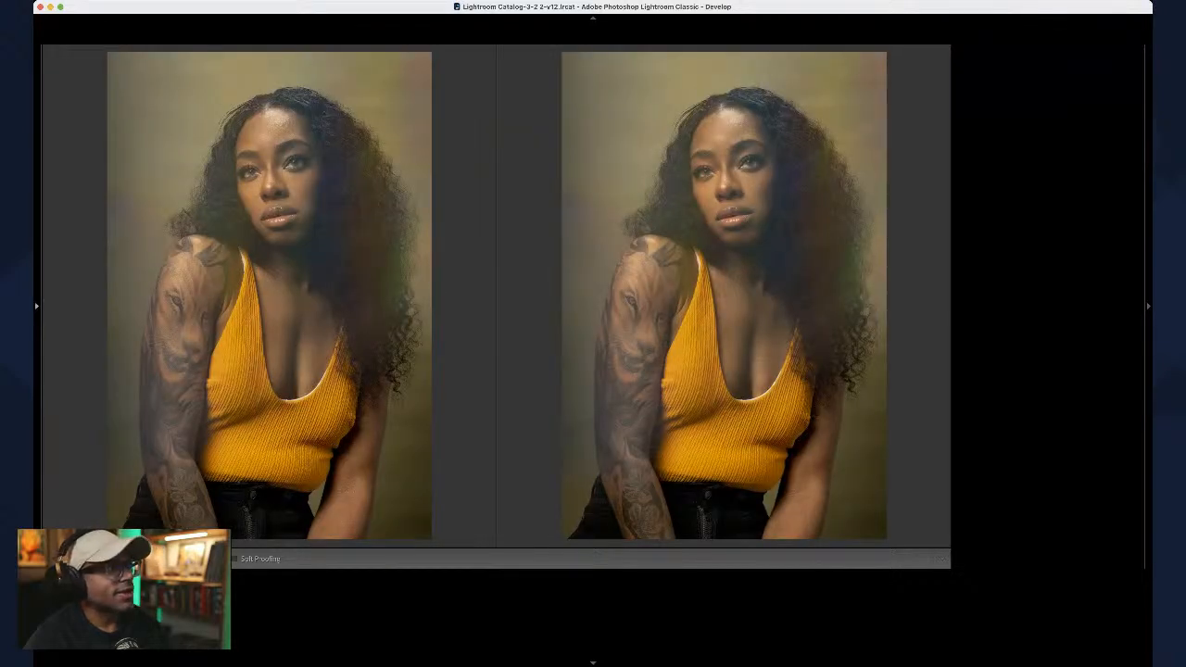
# Step: Show the edited seated portrait on its own and inspect the face and hair up close
pyautogui.press('y')
pyautogui.click(523, 190)
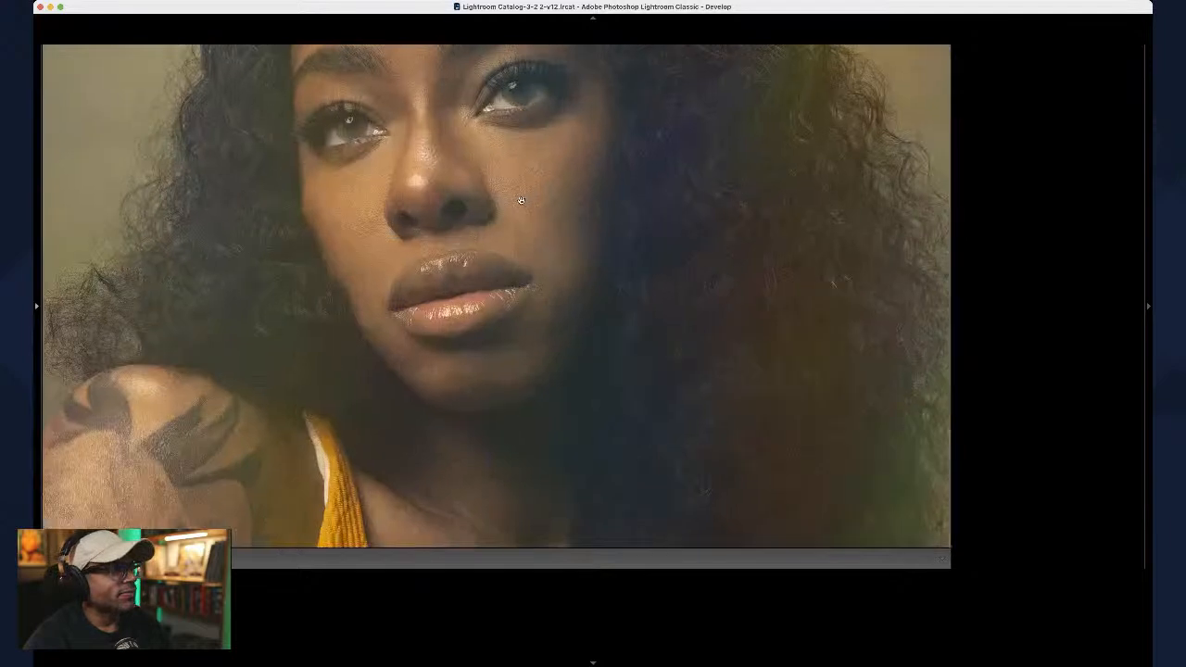
pyautogui.click(532, 272)
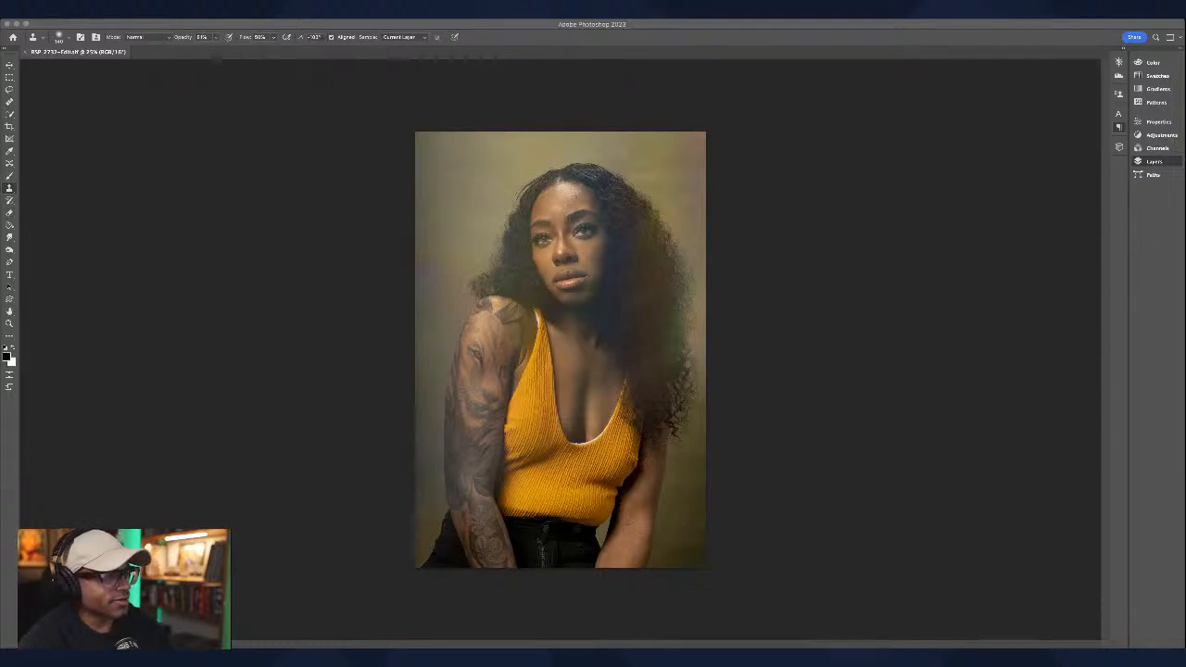
# Step: Switch to Photoshop and examine the seated portrait's face and hair at 66.7% magnification
pyautogui.click(5, 644)
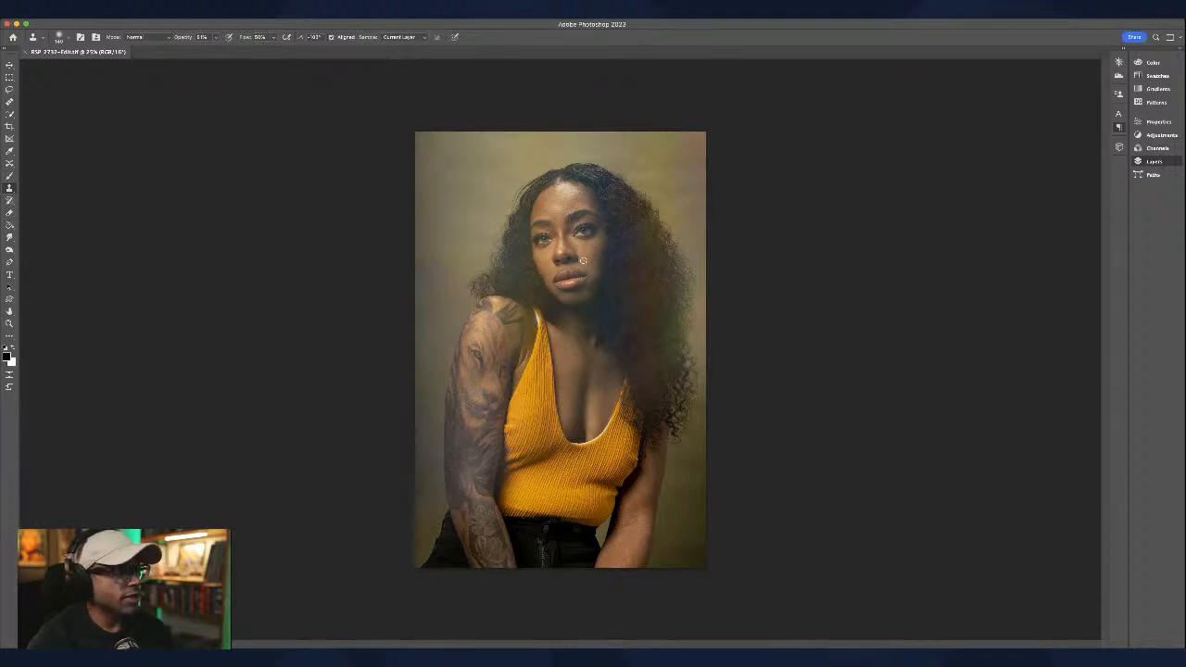
pyautogui.press('h')
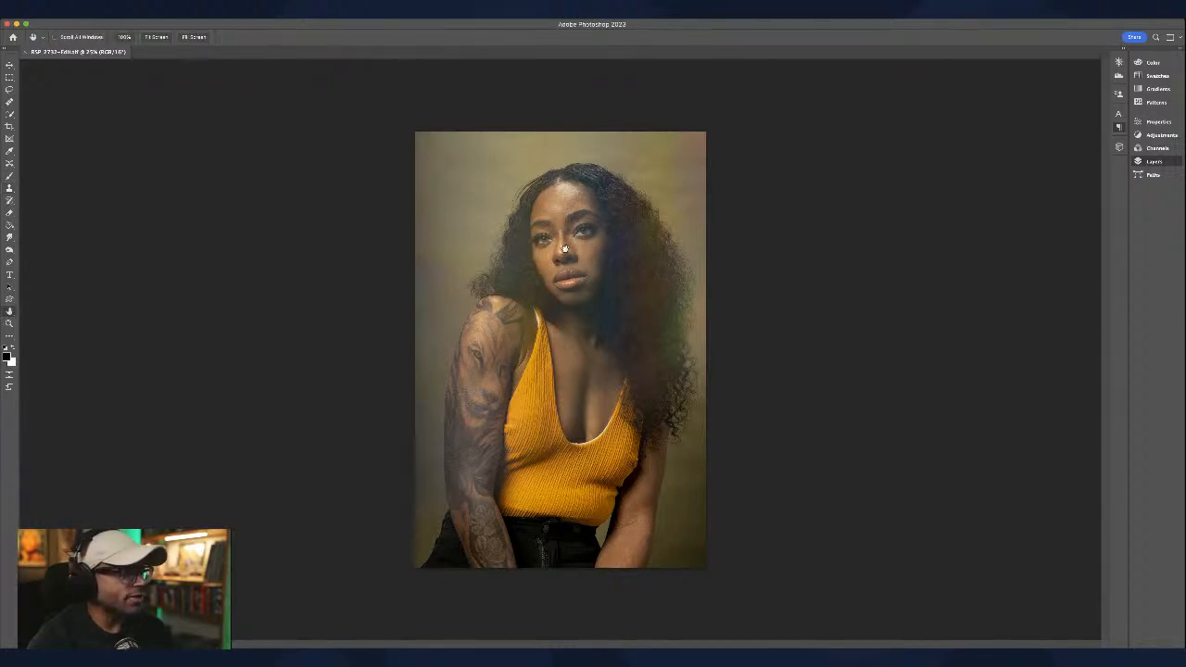
pyautogui.click(564, 250)
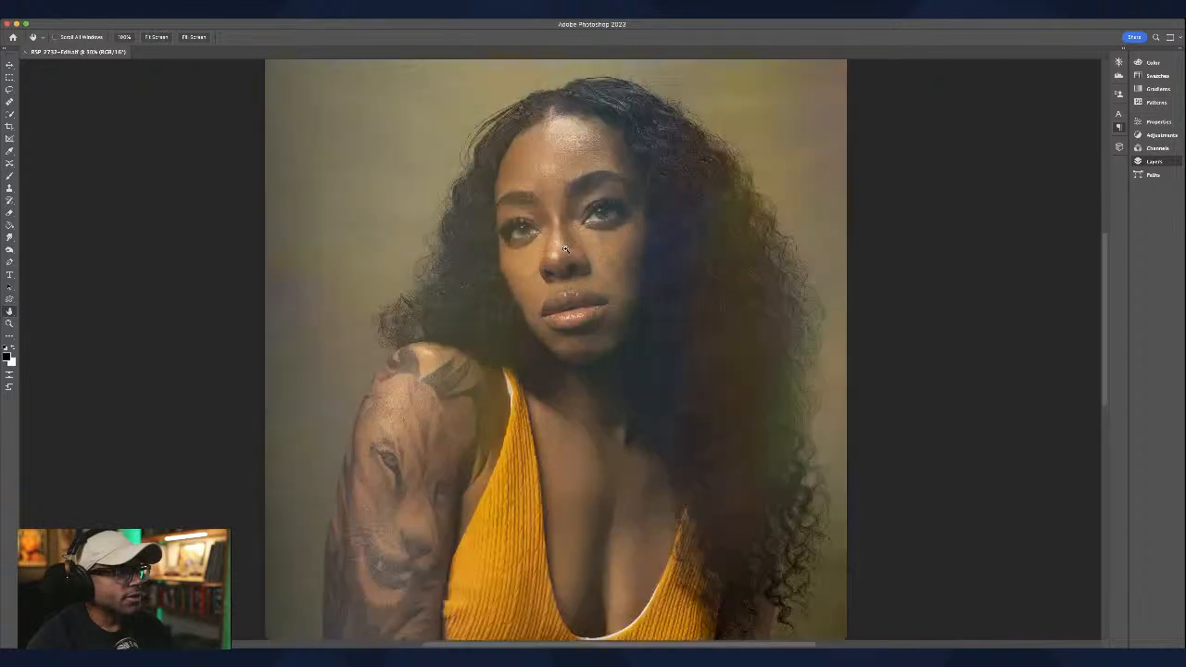
pyautogui.click(564, 250)
pyautogui.moveTo(401, 250); pyautogui.dragTo(510, 167)
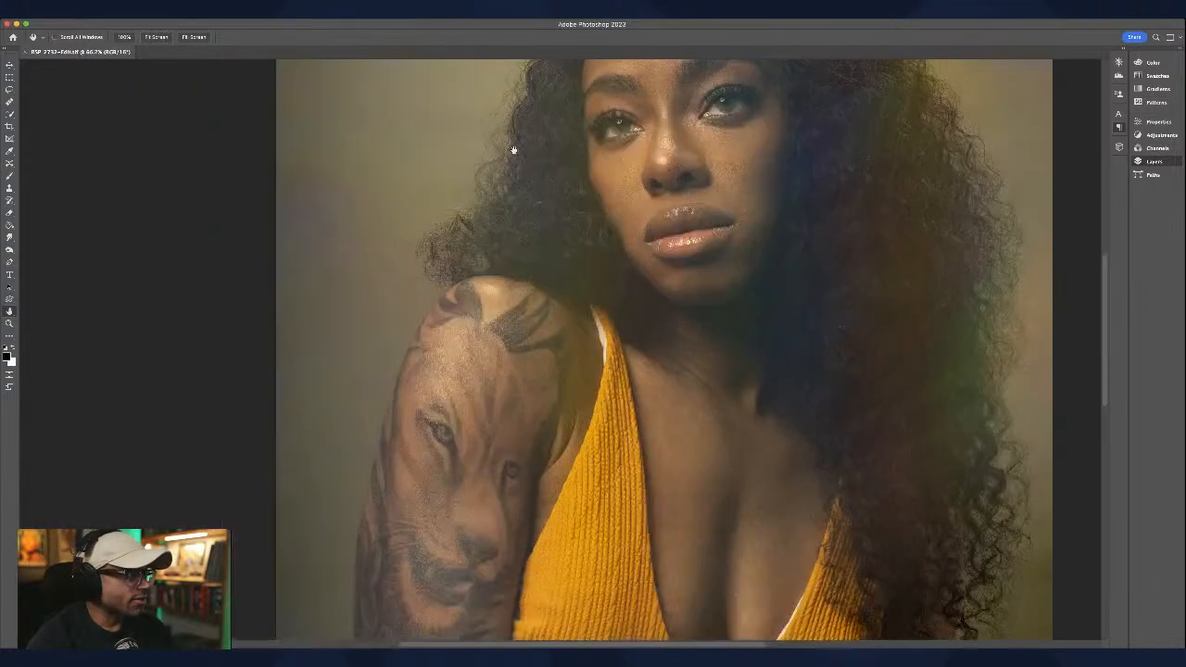
pyautogui.moveTo(630, 239); pyautogui.dragTo(491, 294)
pyautogui.moveTo(514, 250); pyautogui.dragTo(487, 317)
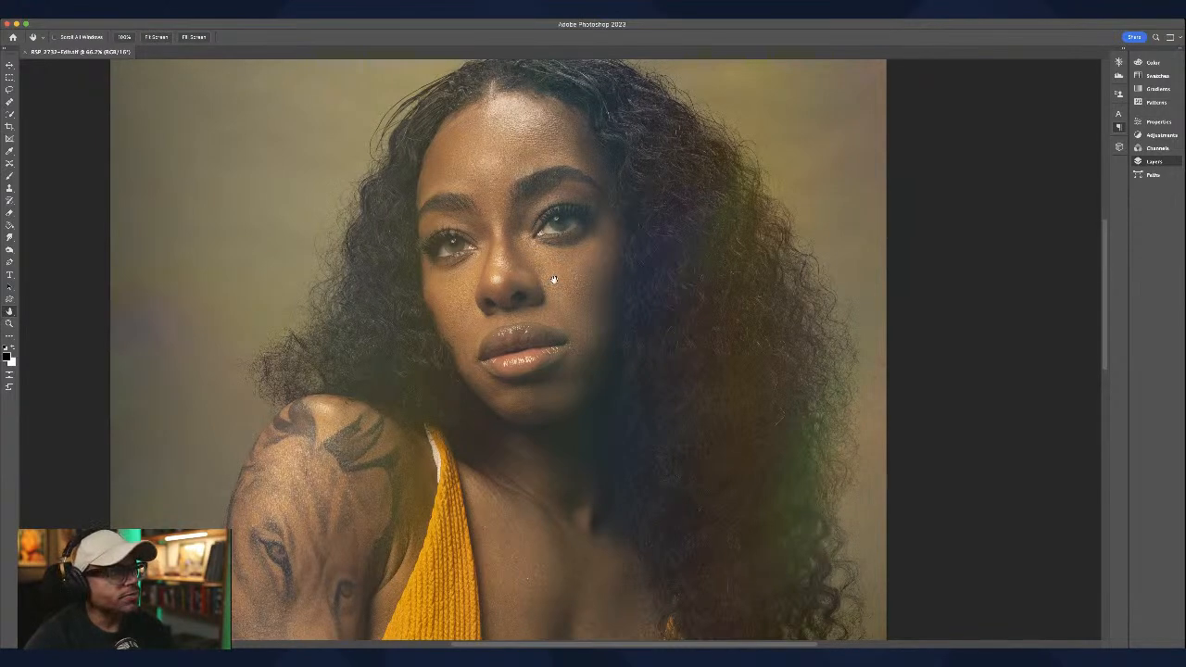
# Step: Examine the portrait's chest, tattooed arm, yellow top and waistline for areas that need retouching
pyautogui.scroll(5, 554, 278)
pyautogui.moveTo(694, 424); pyautogui.dragTo(561, 201)
pyautogui.scroll(-5, 561, 201)
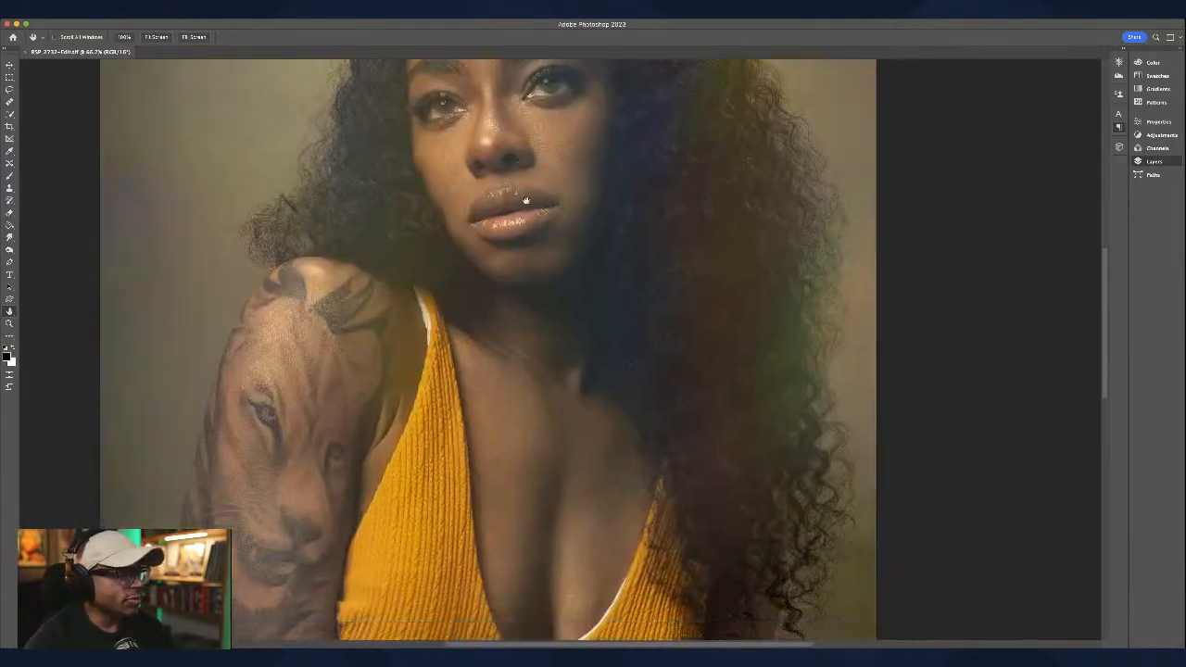
pyautogui.moveTo(556, 339); pyautogui.dragTo(546, 153)
pyautogui.moveTo(662, 423); pyautogui.dragTo(598, 284)
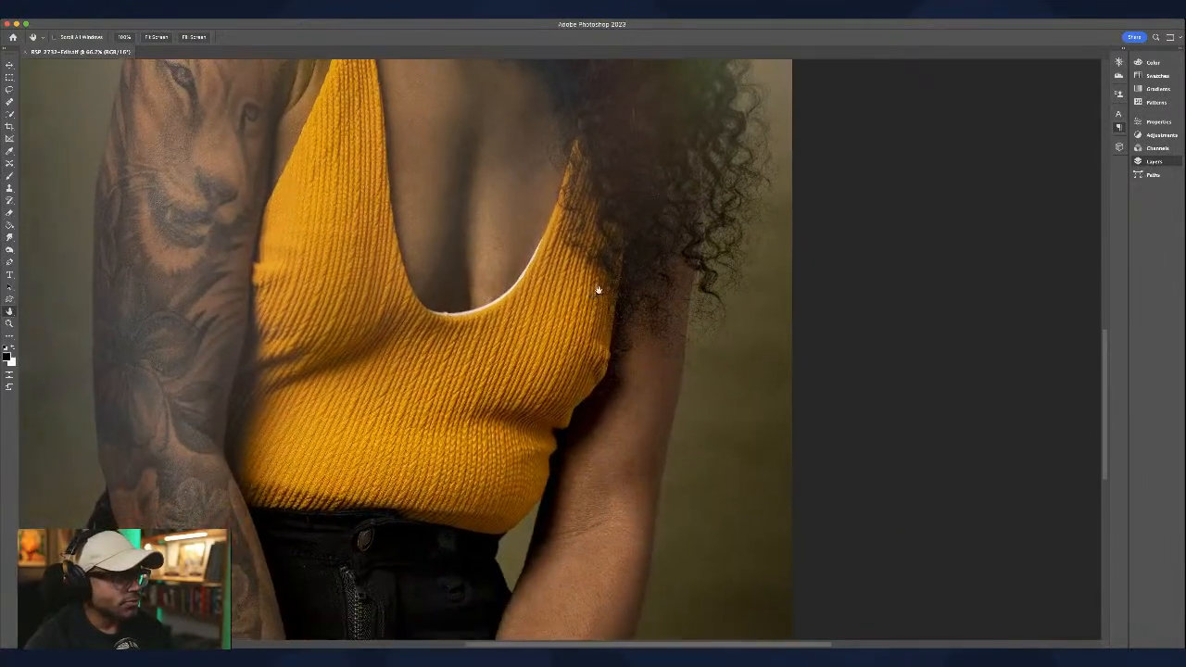
pyautogui.scroll(-5, 593, 352)
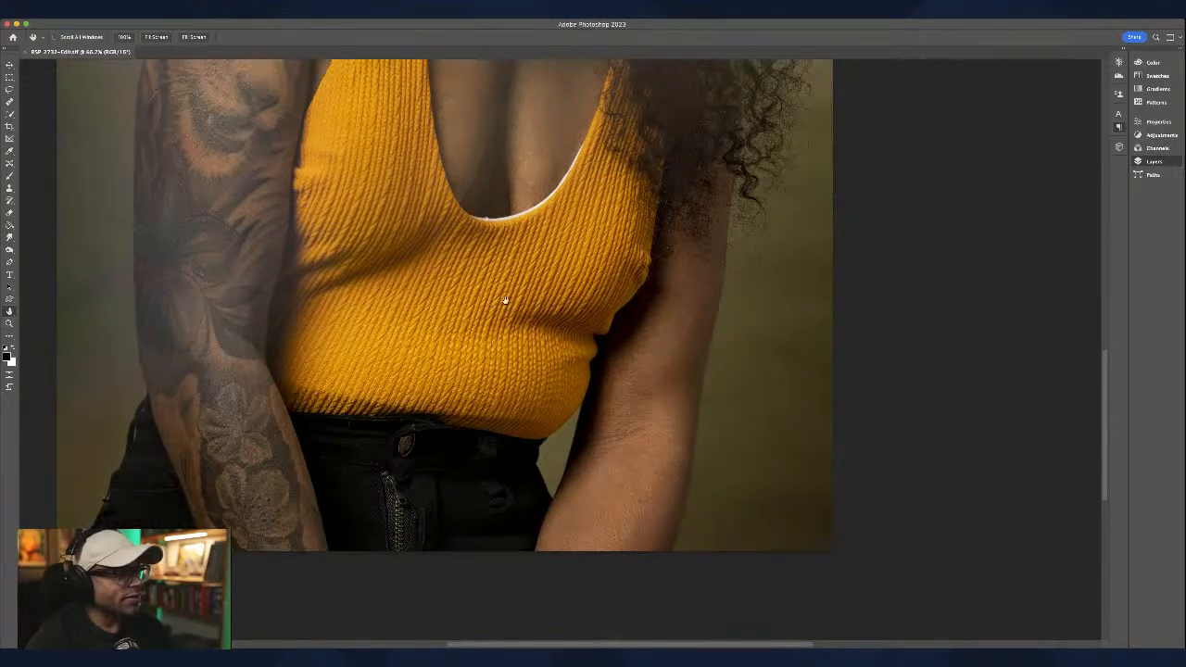
pyautogui.scroll(8, 522, 318)
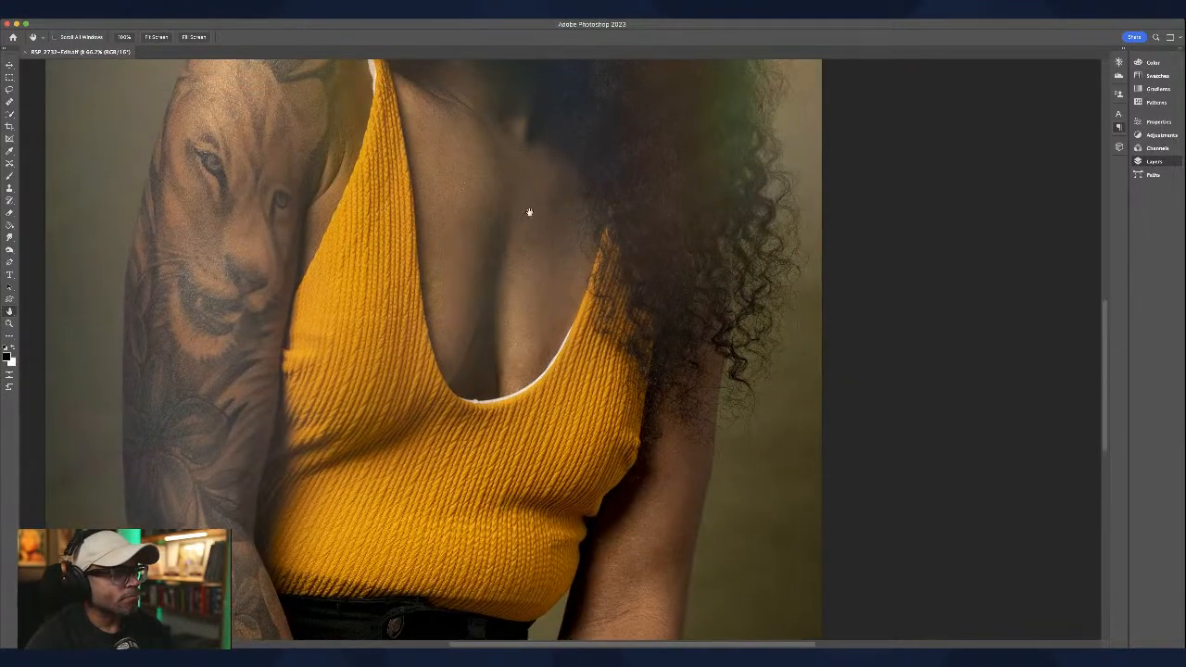
pyautogui.scroll(-8, 529, 210)
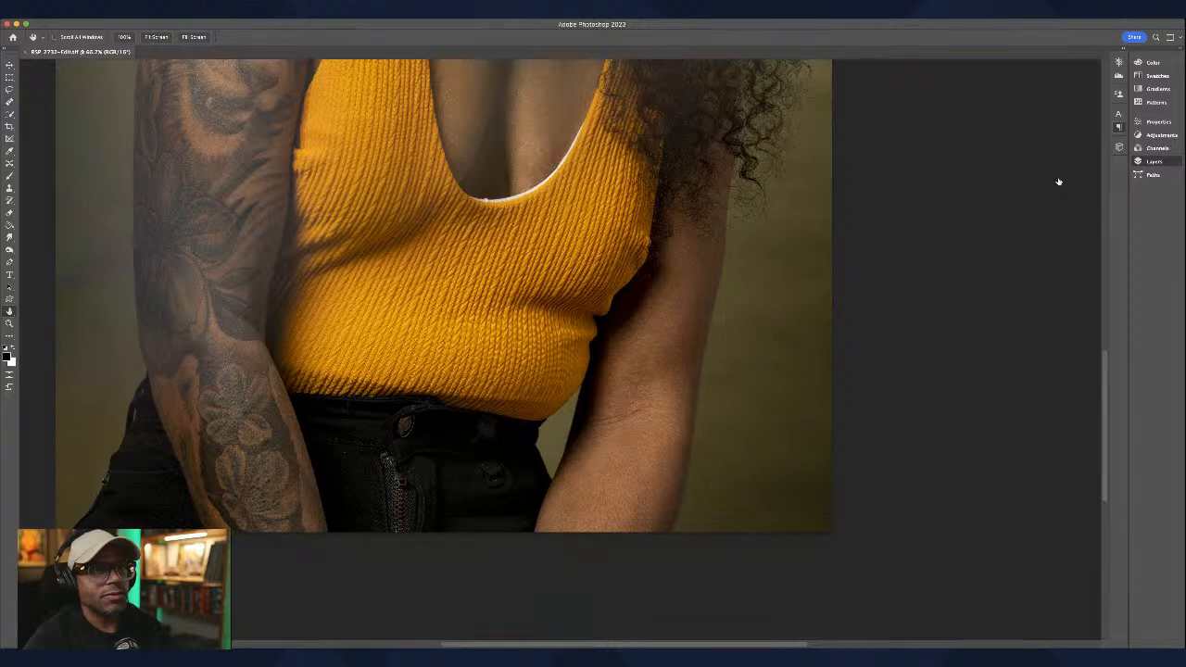
# Step: Reshape the yellow top's edge at the waist beside the untattooed arm on a duplicate layer, and merge it down
pyautogui.press('super+j')
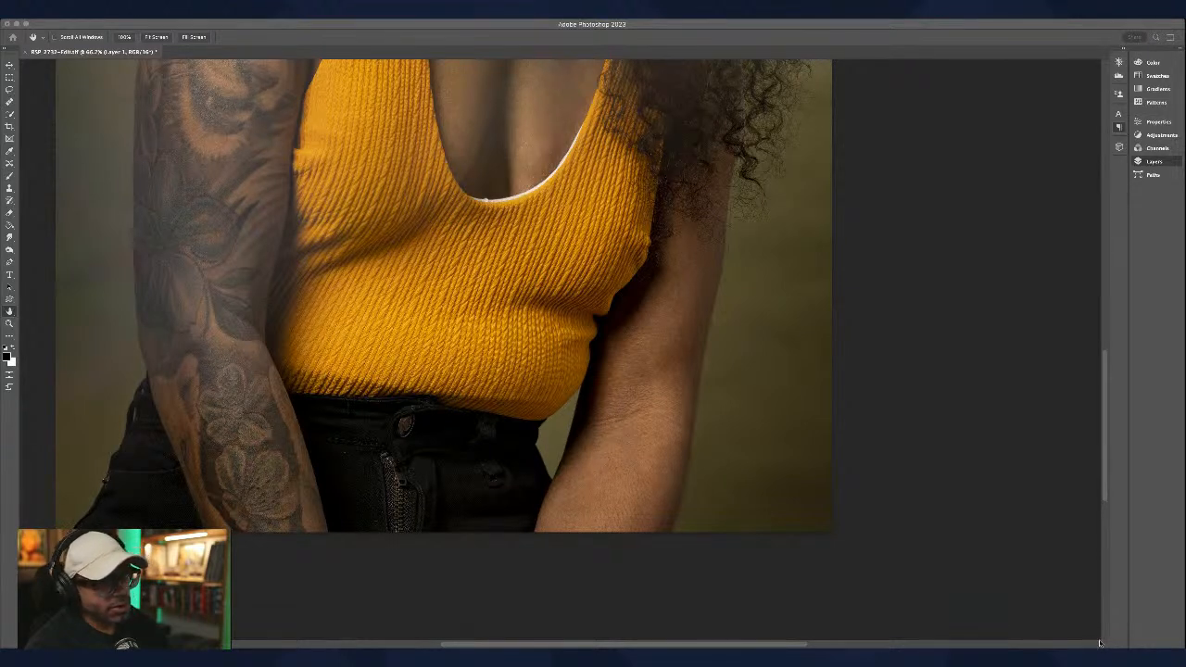
pyautogui.click(988, 521)
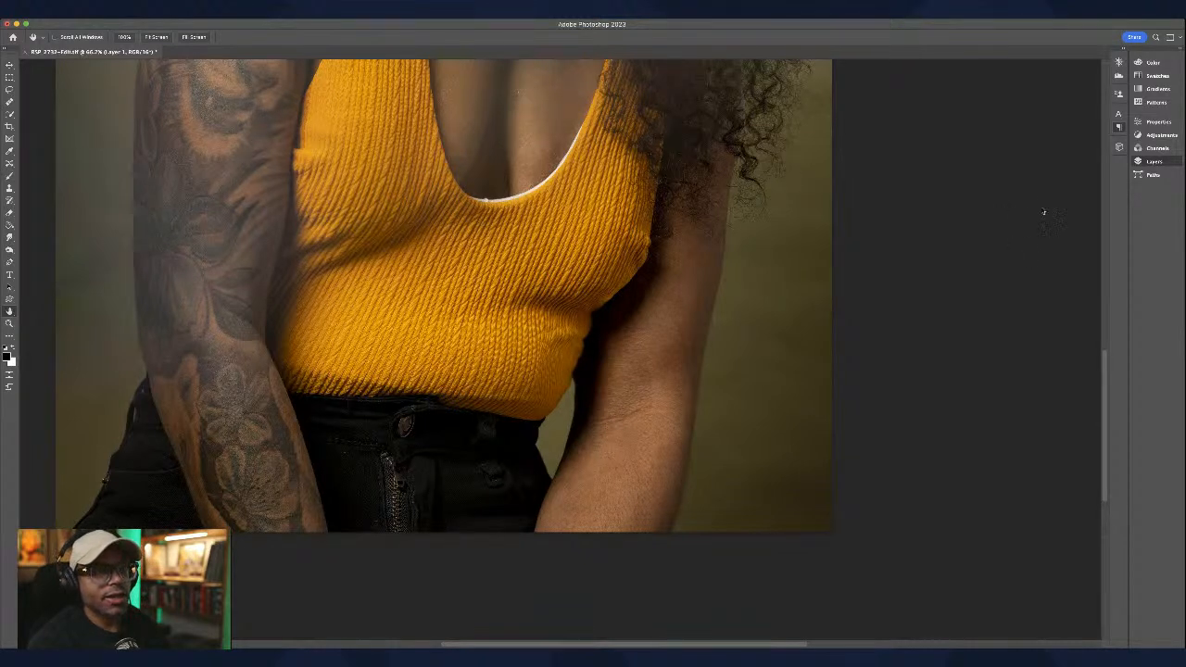
pyautogui.press('super+e')
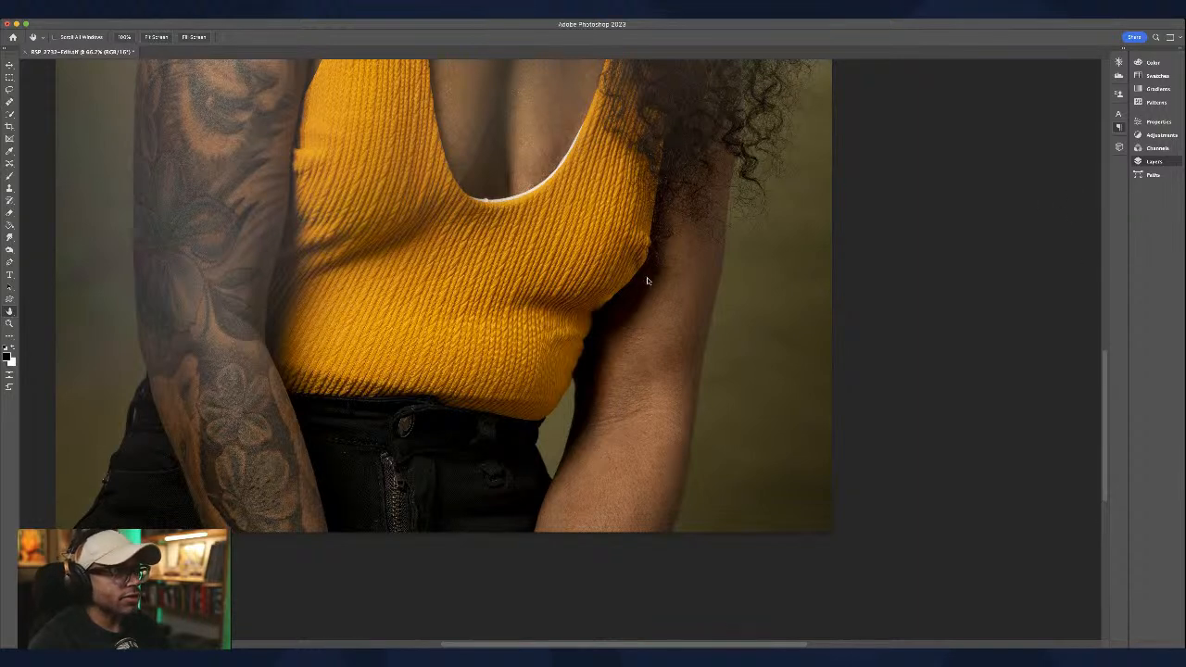
# Step: Save the retouched portrait as a PSD file and view the chest area at 100%
pyautogui.press('super+0')
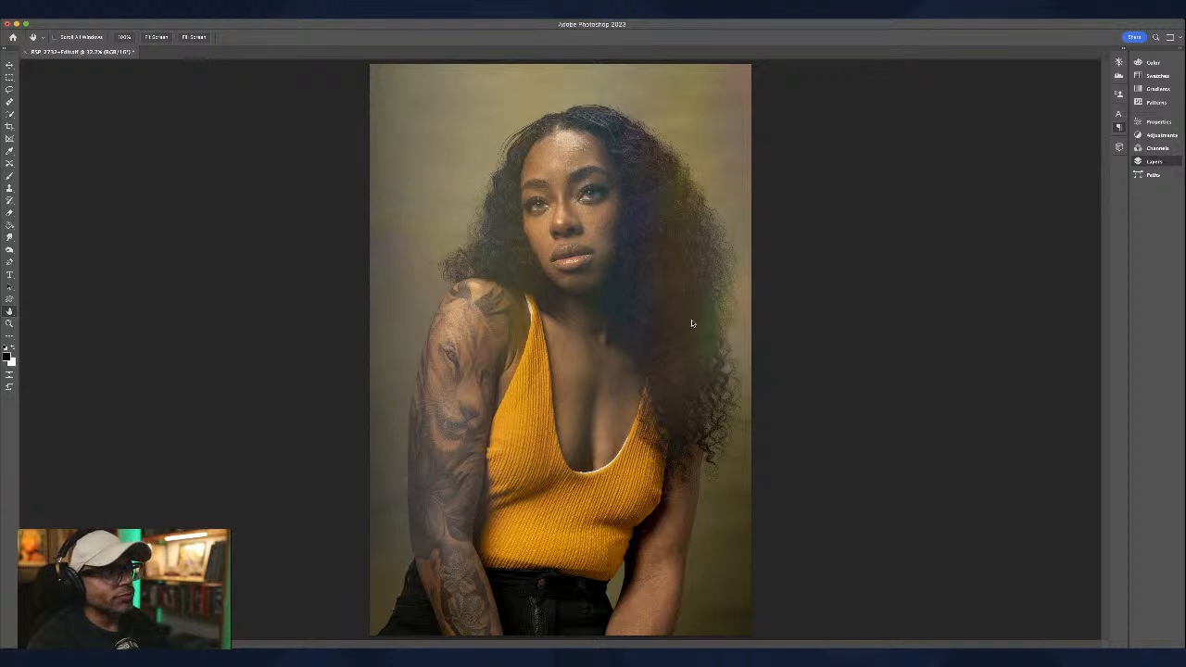
pyautogui.press('super+s')
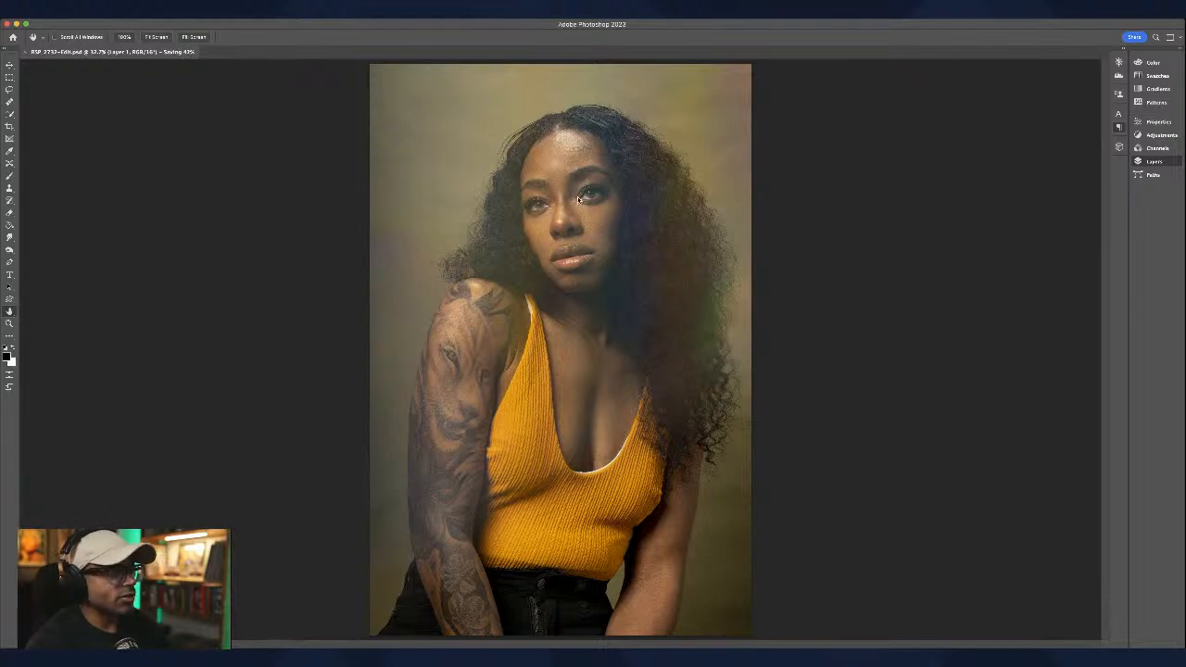
pyautogui.press('super+1')
pyautogui.scroll(-3, 575, 204)
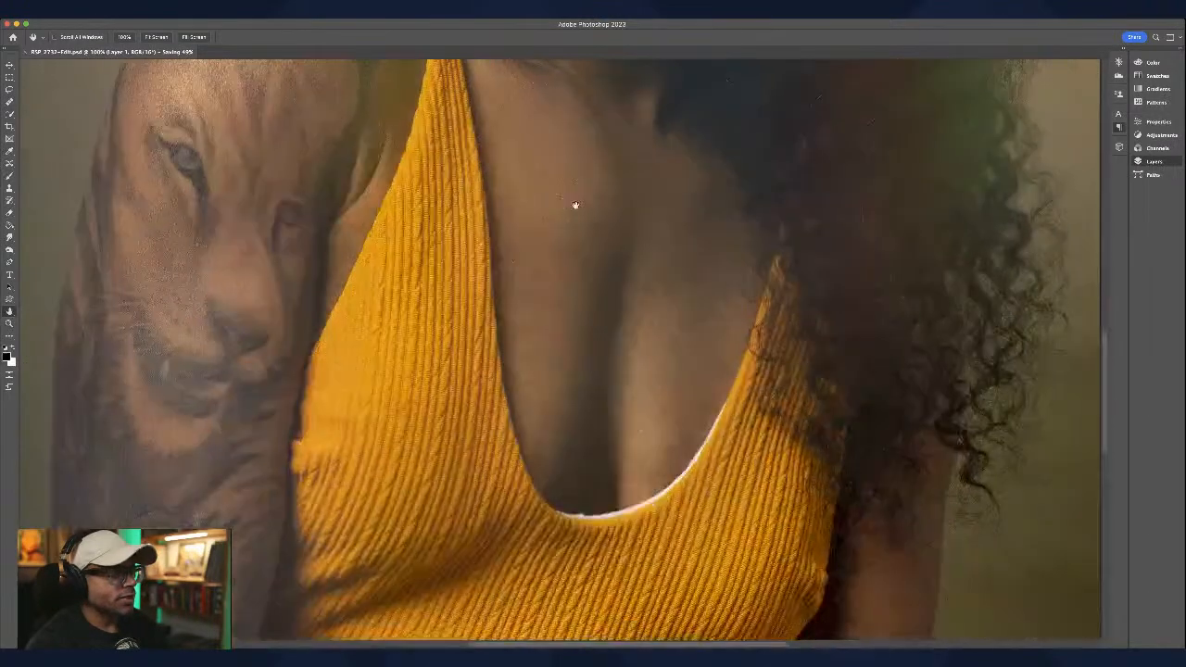
# Step: Lasso the chest skin beside the strap on the tattooed-arm side and smooth its tones
pyautogui.scroll(3, 566, 265)
pyautogui.moveTo(566, 265); pyautogui.dragTo(556, 198)
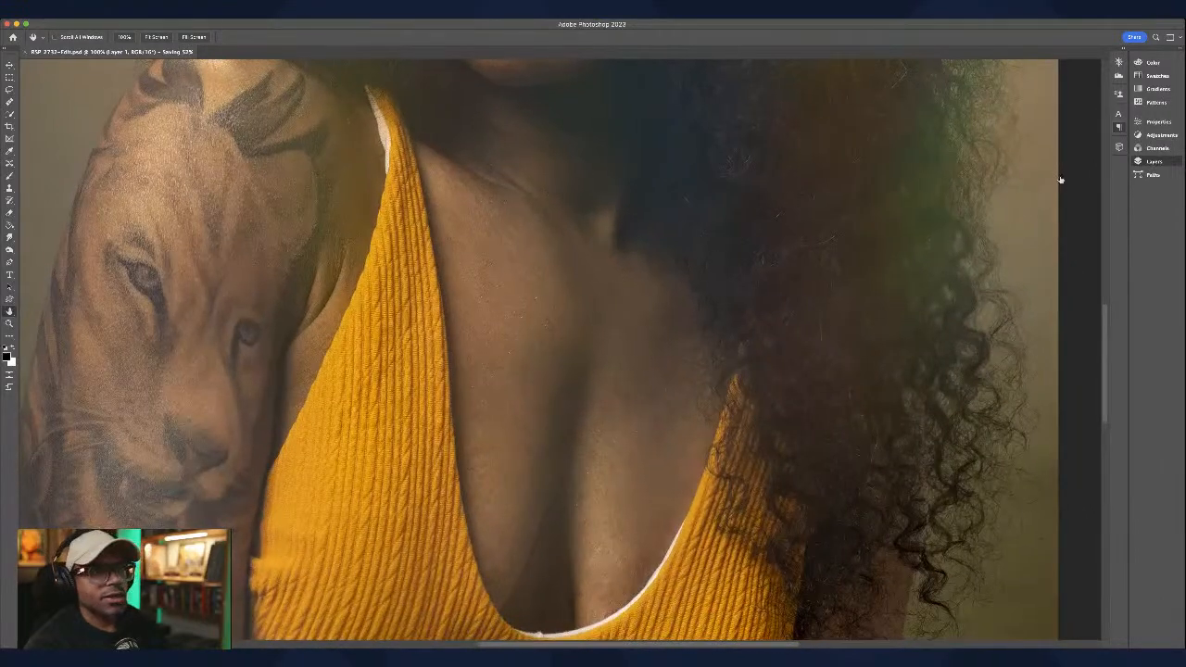
pyautogui.press('l')
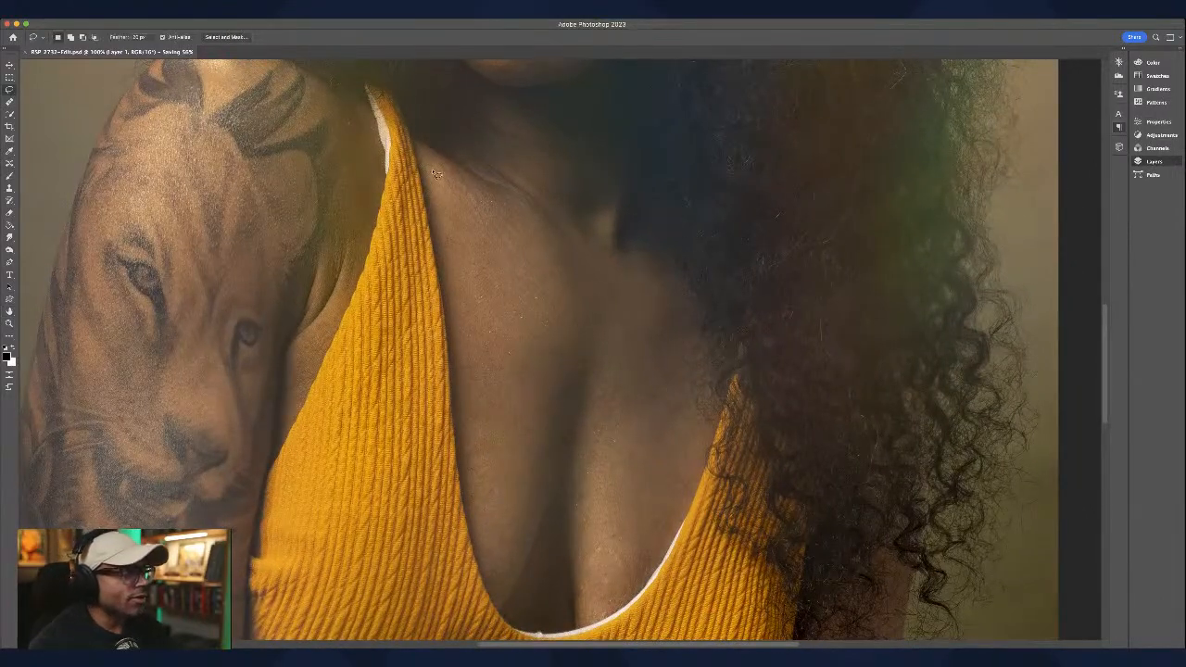
pyautogui.moveTo(419, 149)
pyautogui.mouseDown()
pyautogui.moveTo(468, 471)
pyautogui.moveTo(484, 514)
pyautogui.moveTo(512, 522)
pyautogui.moveTo(550, 505)
pyautogui.moveTo(571, 419)
pyautogui.moveTo(574, 238)
pyautogui.moveTo(421, 151)
pyautogui.mouseUp()
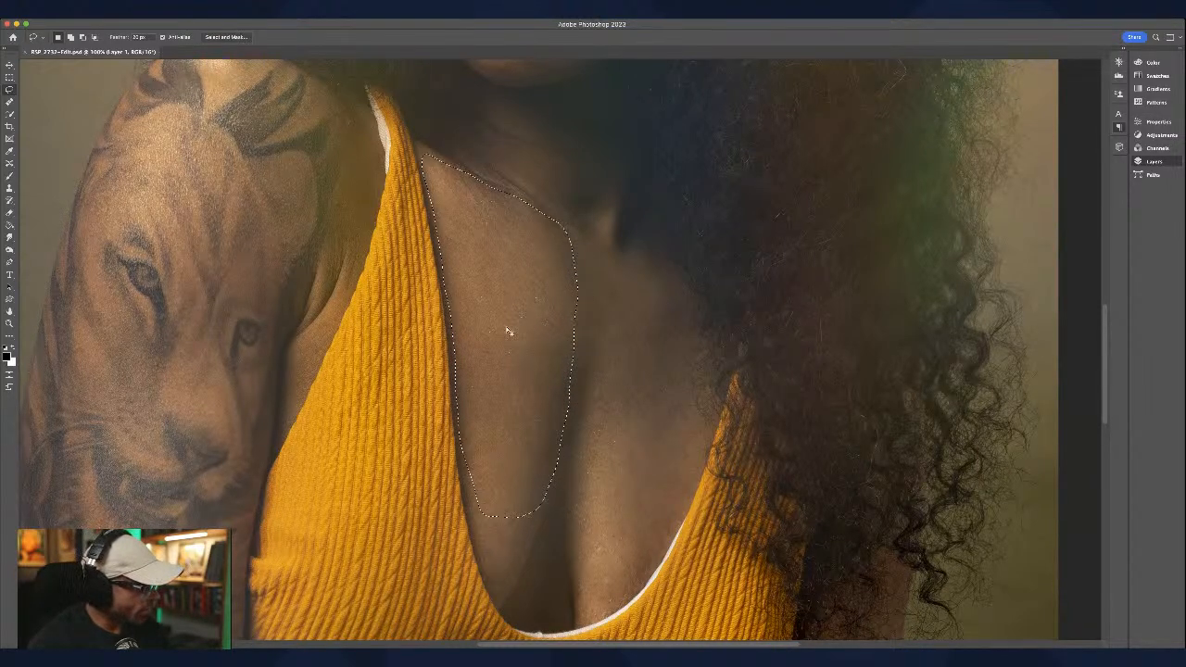
pyautogui.press('h')
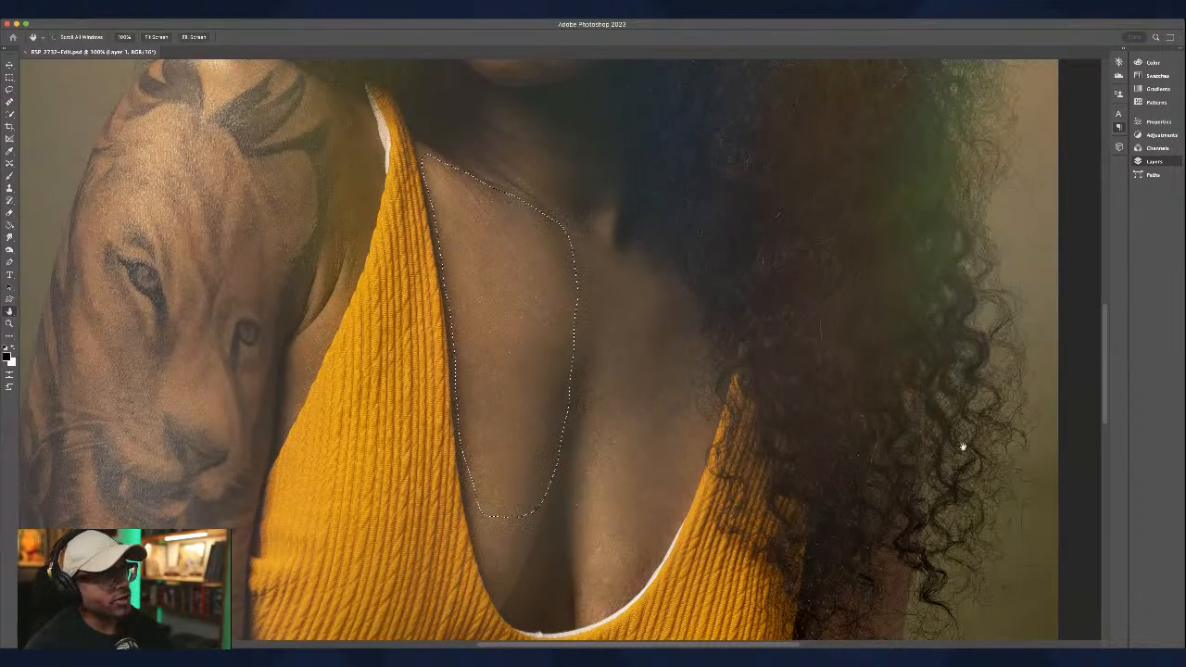
pyautogui.press('l')
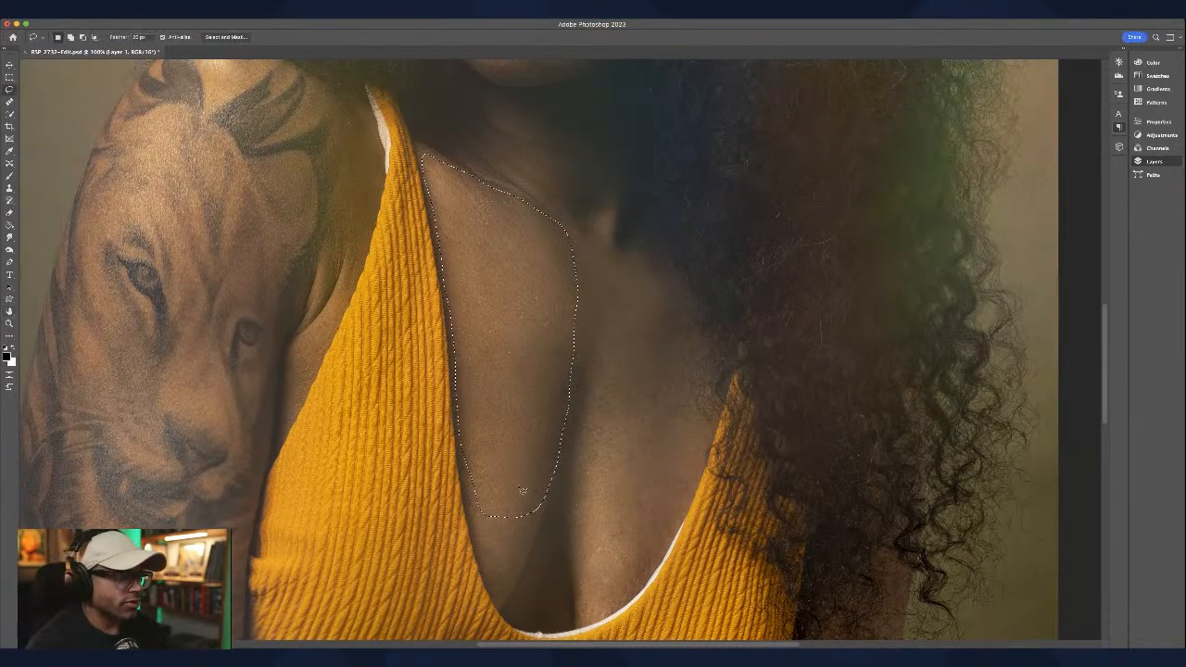
# Step: Smooth the lower chest patch beside the neckline and the chest skin on the hair-covered side using lasso selections, and save the file
pyautogui.moveTo(463, 484)
pyautogui.mouseDown()
pyautogui.moveTo(501, 612)
pyautogui.moveTo(547, 497)
pyautogui.moveTo(538, 479)
pyautogui.moveTo(465, 478)
pyautogui.mouseUp()
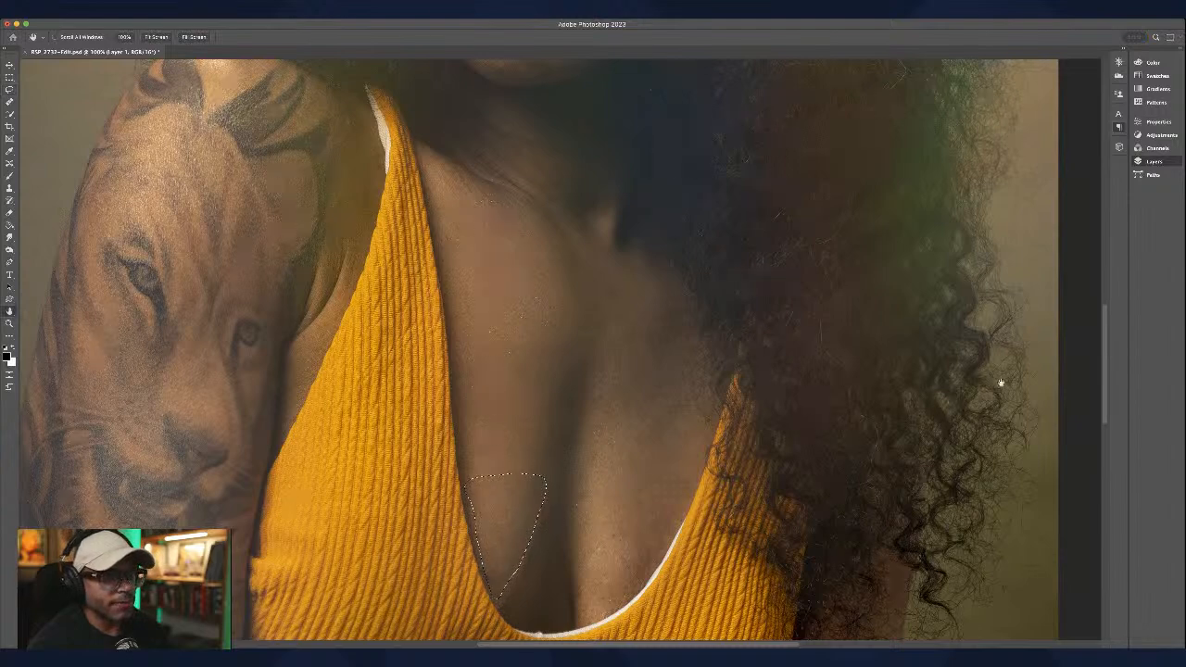
pyautogui.moveTo(609, 276)
pyautogui.mouseDown()
pyautogui.moveTo(608, 373)
pyautogui.moveTo(573, 503)
pyautogui.moveTo(582, 624)
pyautogui.moveTo(637, 597)
pyautogui.moveTo(664, 562)
pyautogui.moveTo(708, 449)
pyautogui.moveTo(663, 290)
pyautogui.moveTo(619, 268)
pyautogui.moveTo(602, 335)
pyautogui.mouseUp()
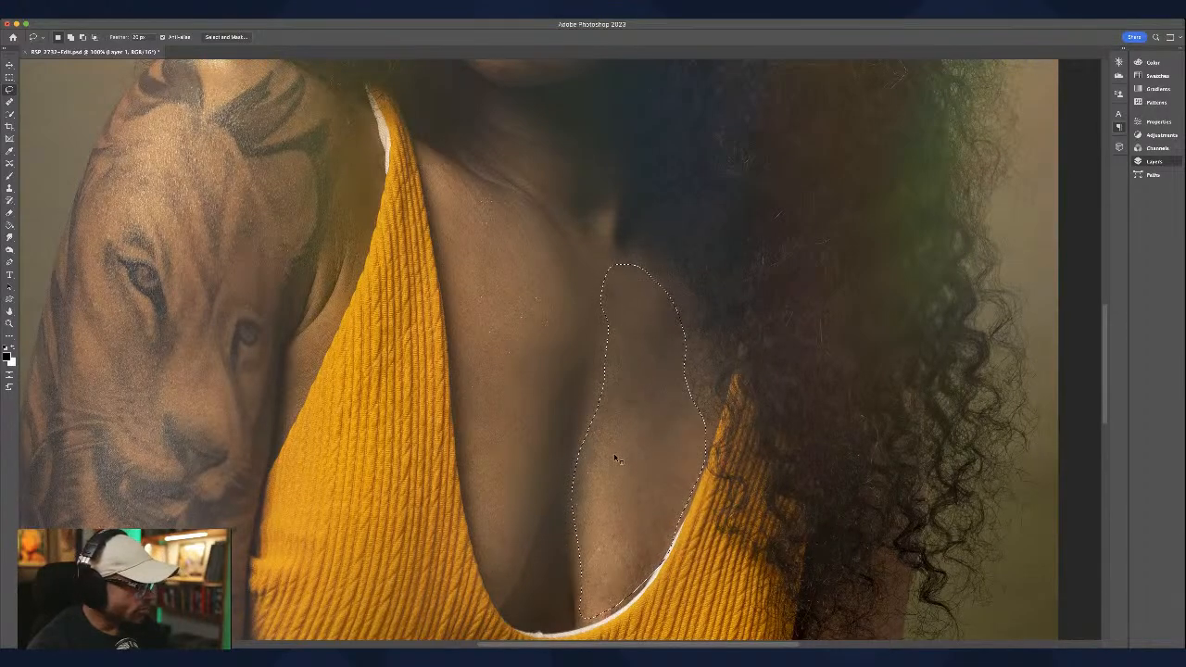
pyautogui.press('h')
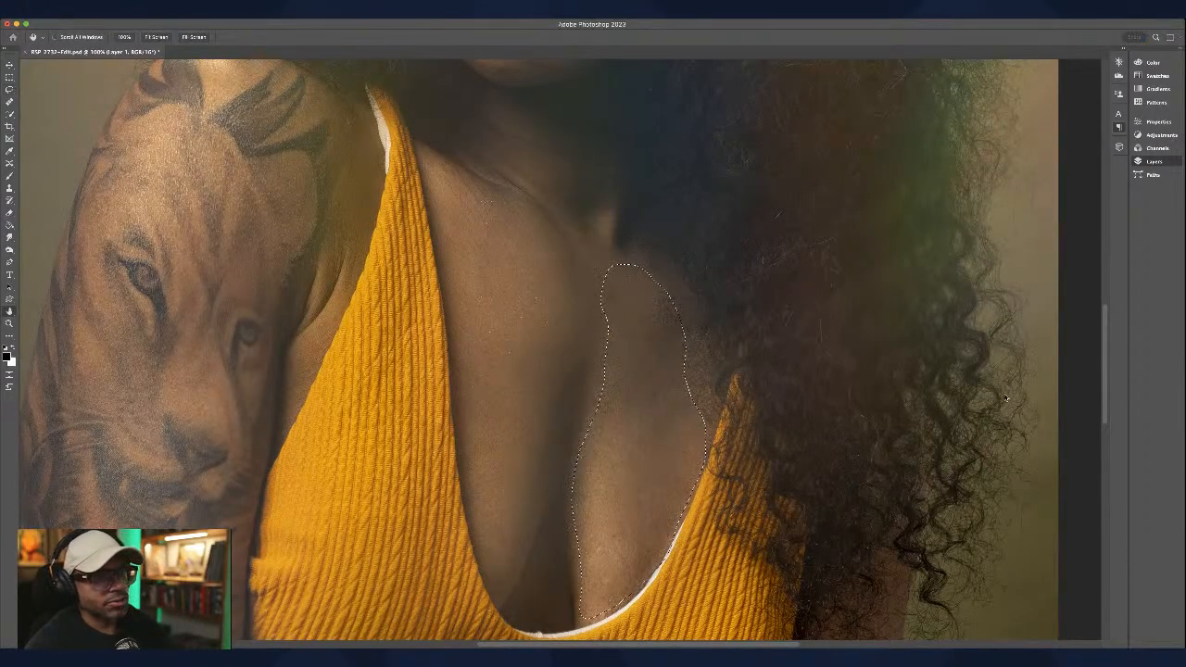
pyautogui.press('l')
pyautogui.hotkey('ctrl', 'd')
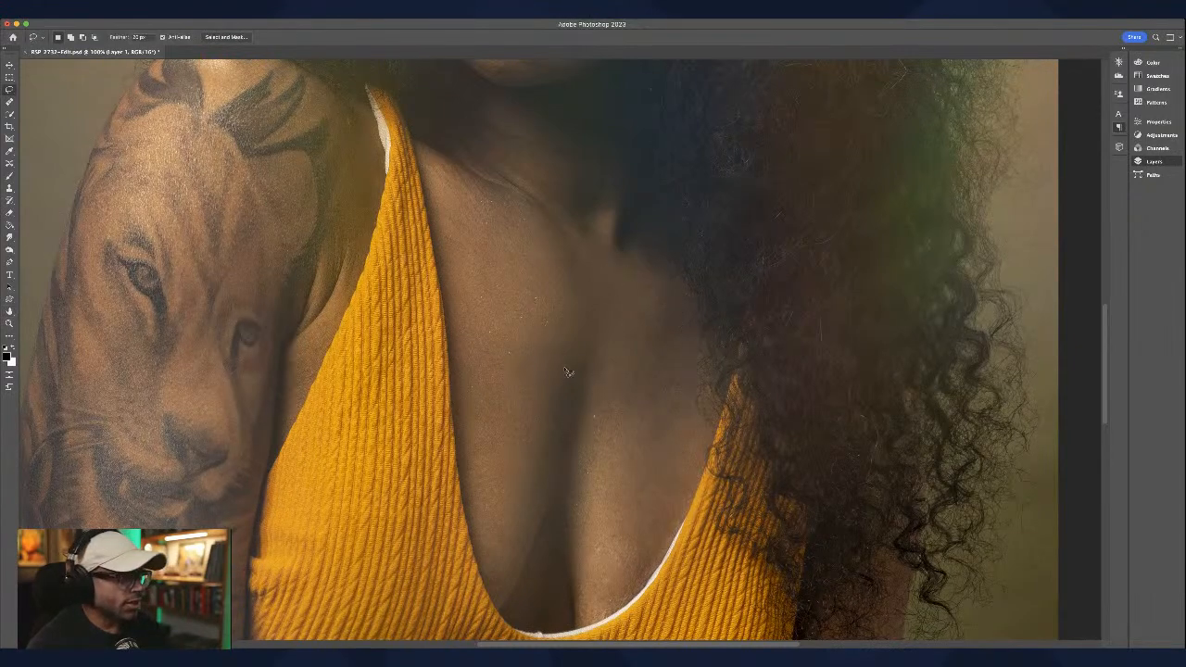
pyautogui.hotkey('ctrl', 's')
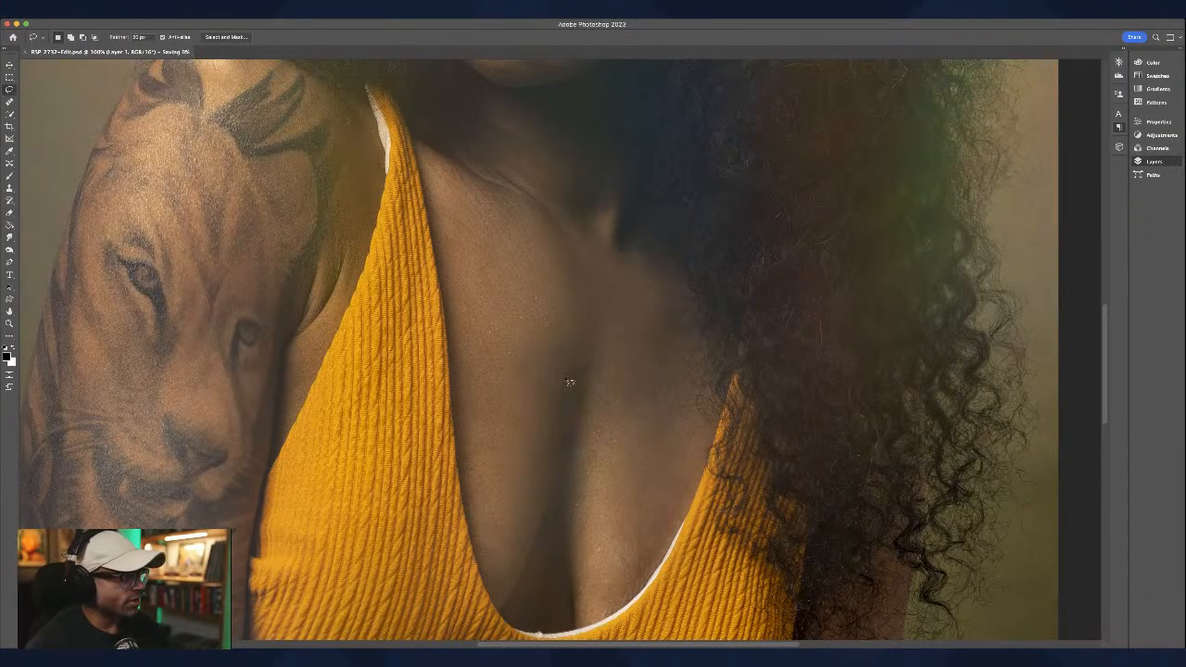
# Step: Lasso the forehead above the eyebrow on the tattooed-arm side, smooth that skin, and clear the selection
pyautogui.press('h')
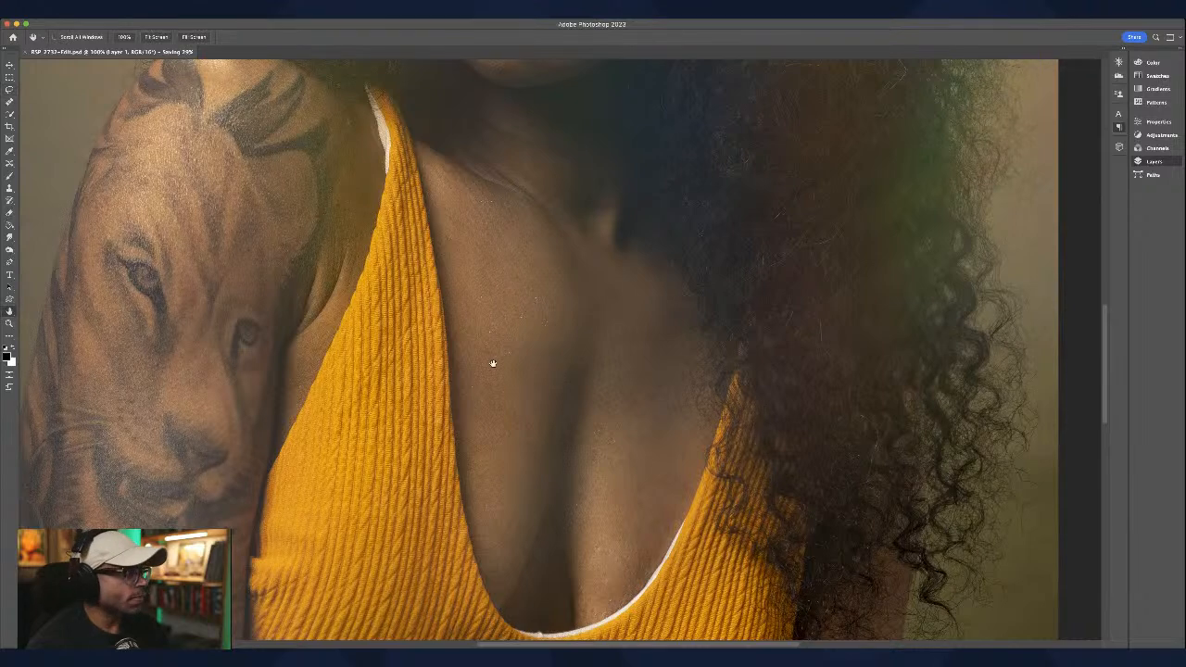
pyautogui.moveTo(519, 295); pyautogui.dragTo(519, 320)
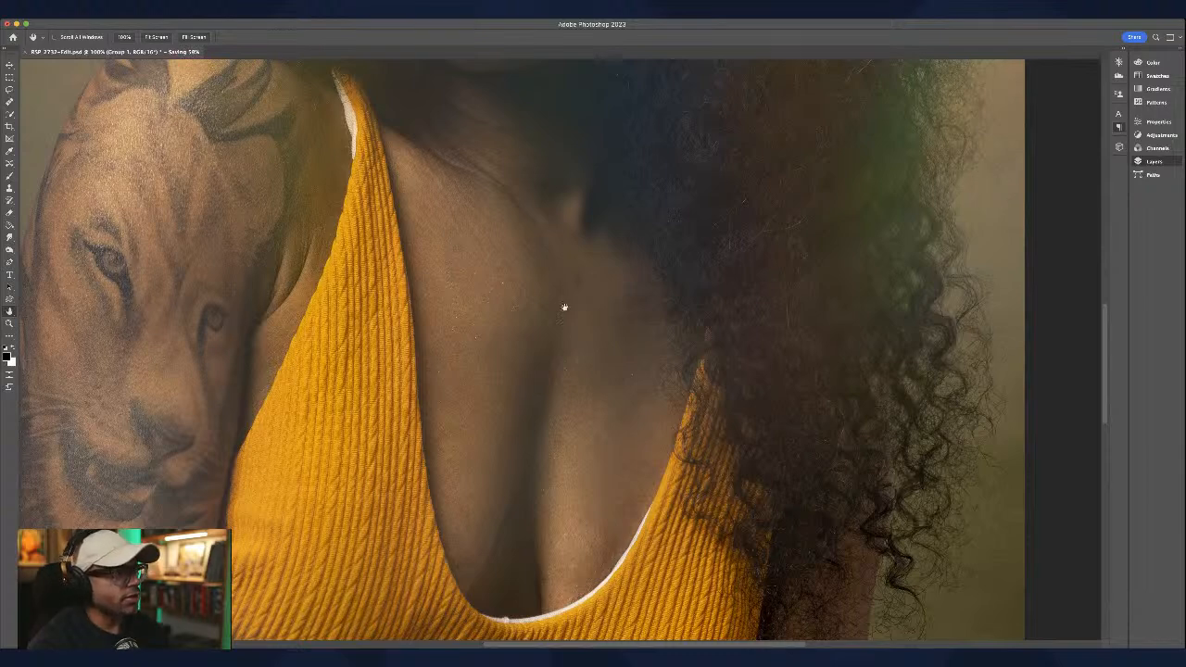
pyautogui.scroll(10, 518, 239)
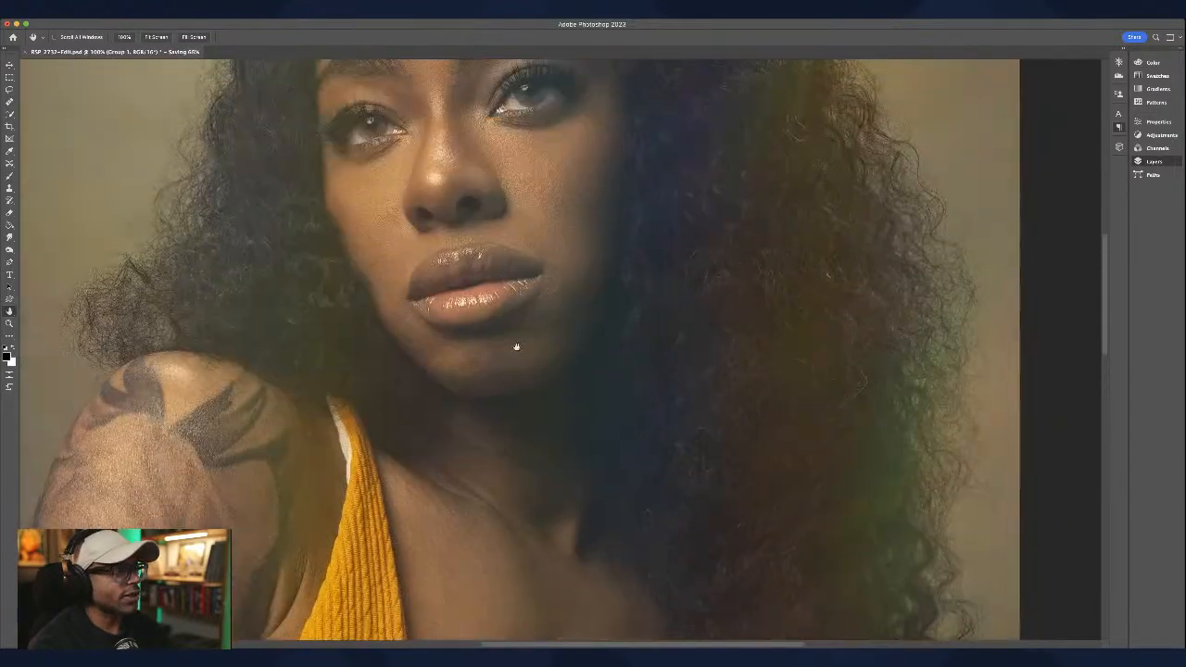
pyautogui.scroll(2, 532, 332)
pyautogui.scroll(-2, 536, 336)
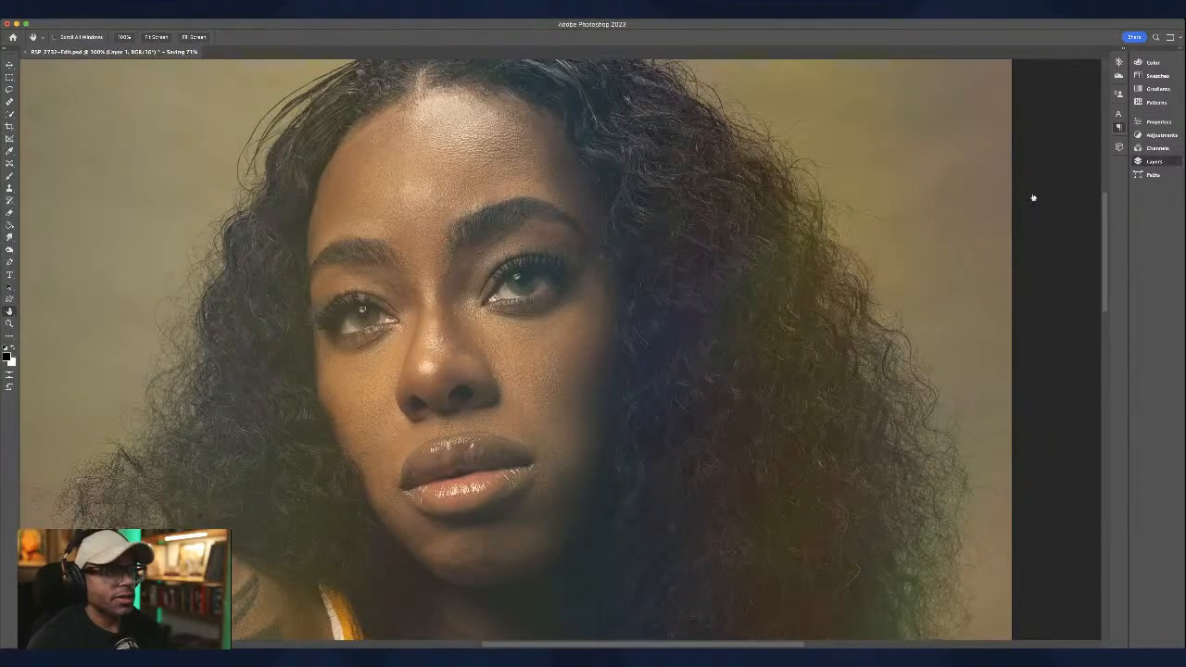
pyautogui.press('l')
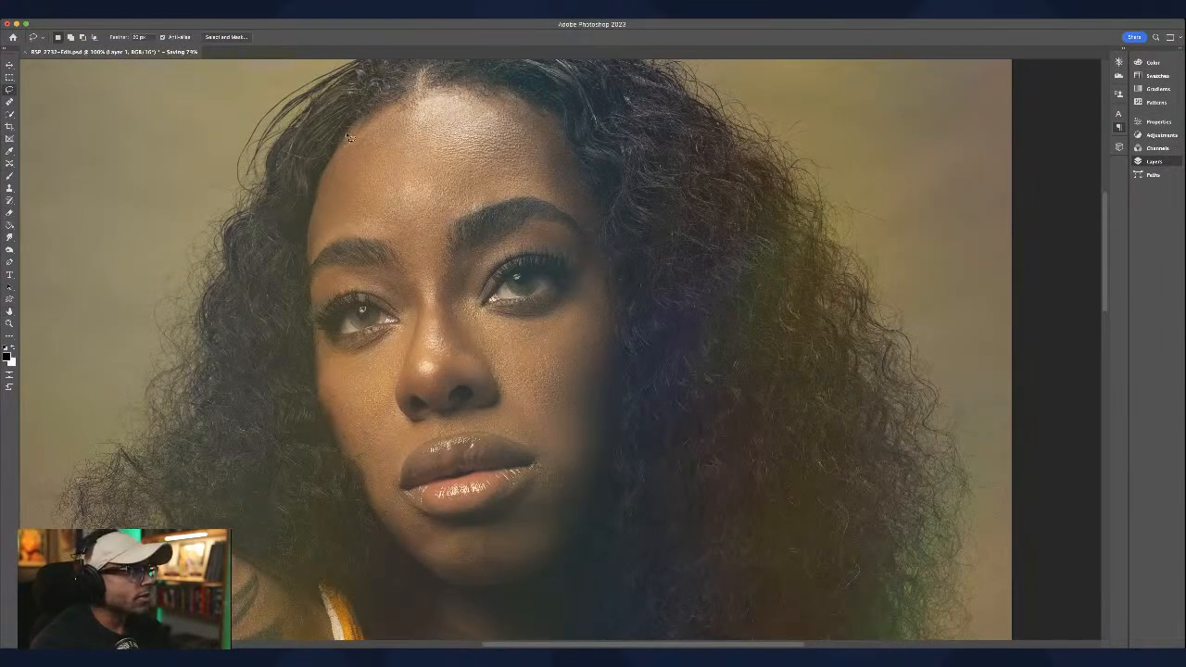
pyautogui.moveTo(359, 130)
pyautogui.mouseDown()
pyautogui.moveTo(329, 178)
pyautogui.moveTo(315, 269)
pyautogui.moveTo(343, 236)
pyautogui.mouseUp()
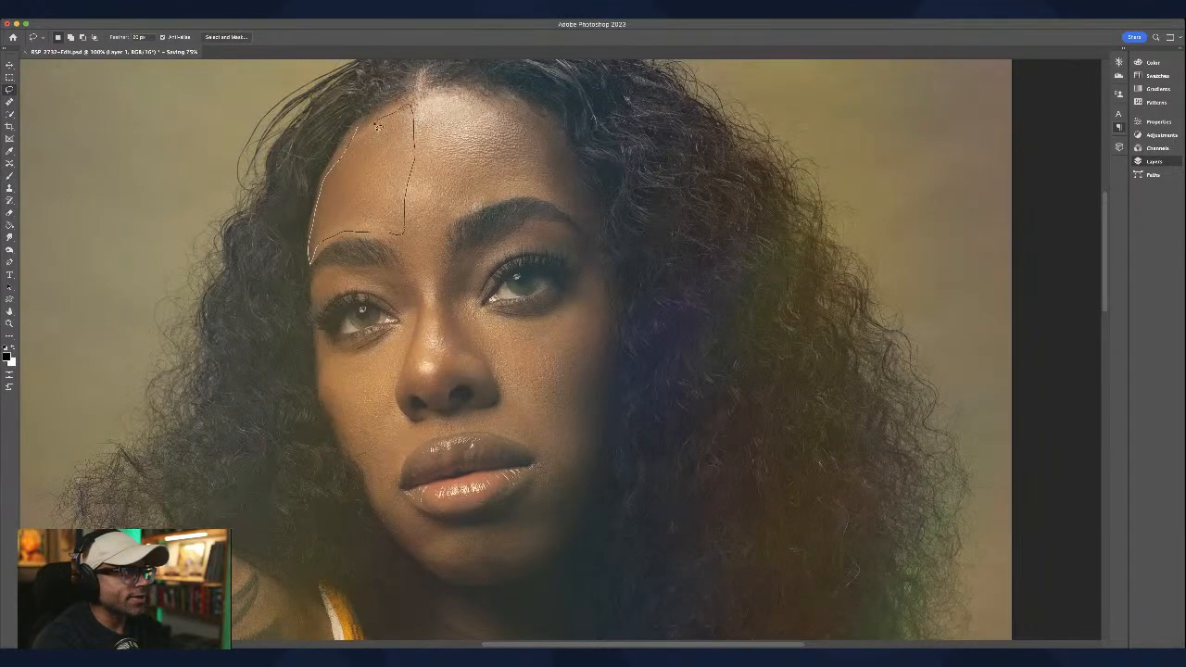
pyautogui.moveTo(357, 132); pyautogui.dragTo(358, 131)
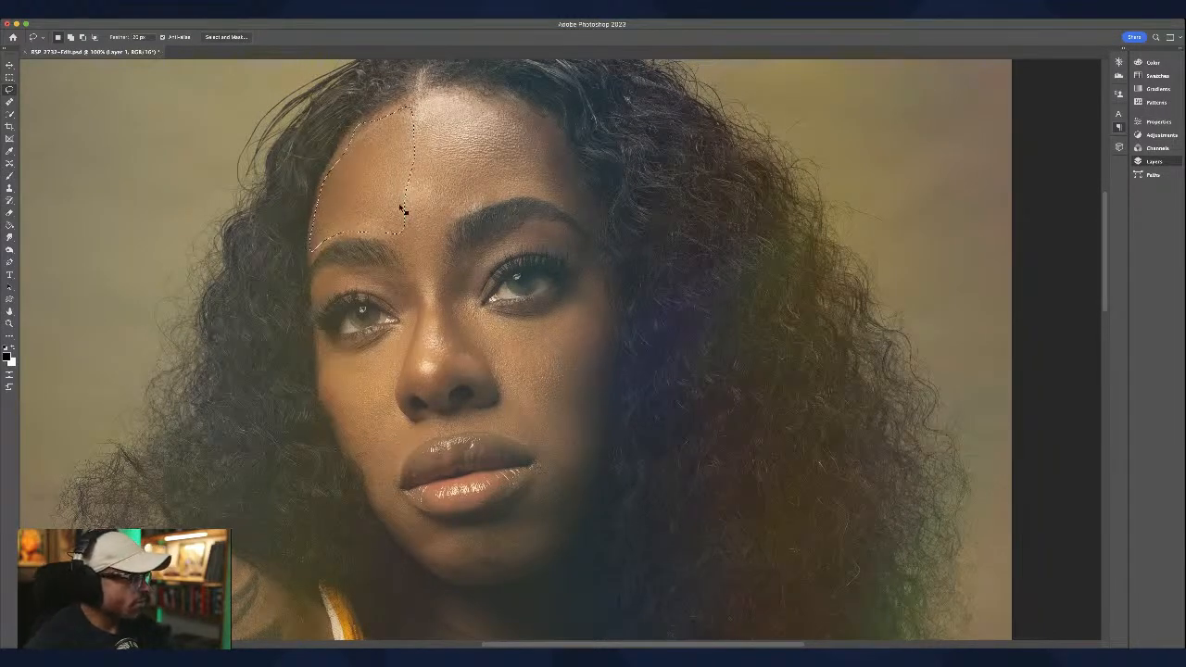
pyautogui.press('h')
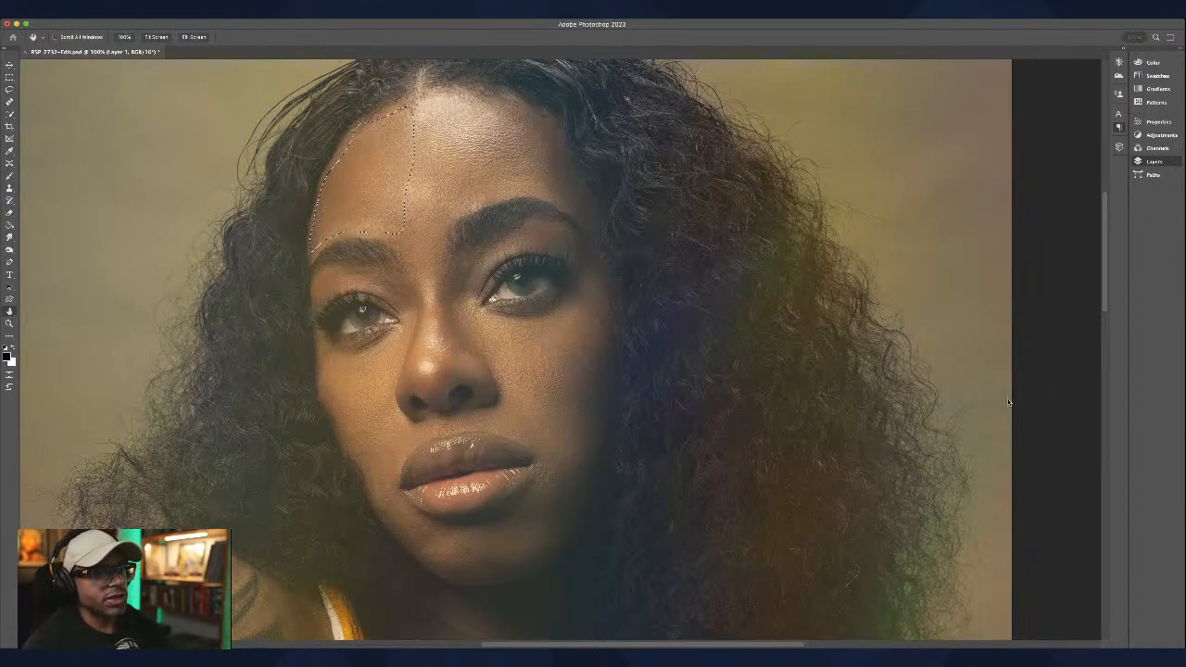
pyautogui.press('l')
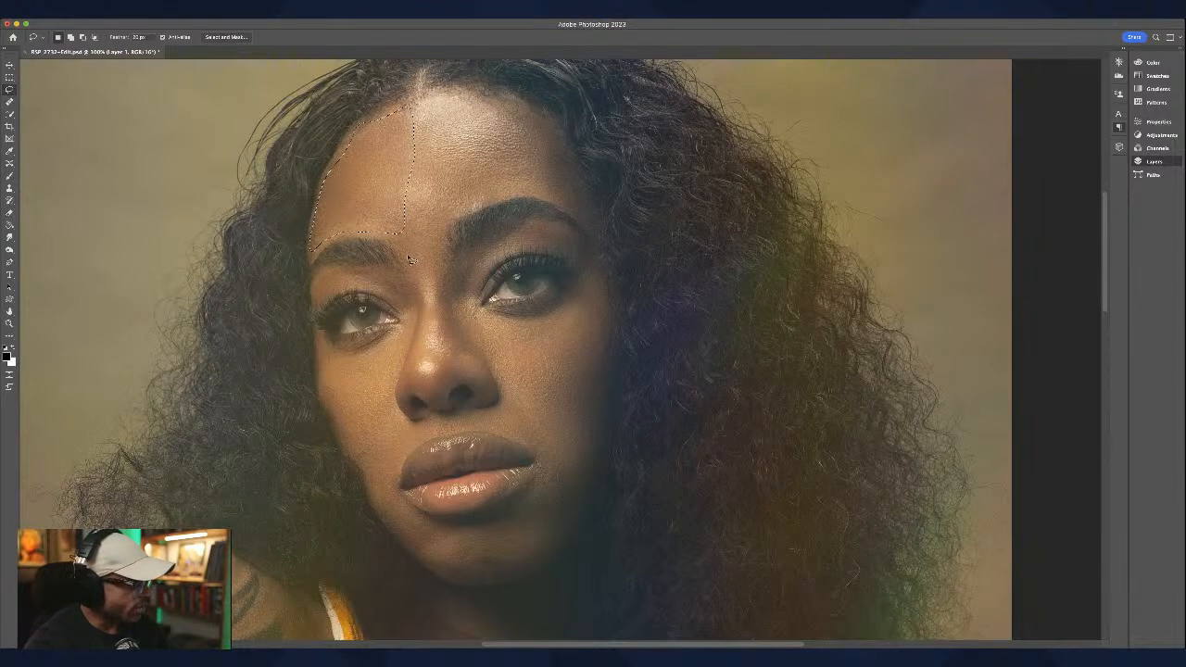
pyautogui.hotkey('ctrl', 'd')
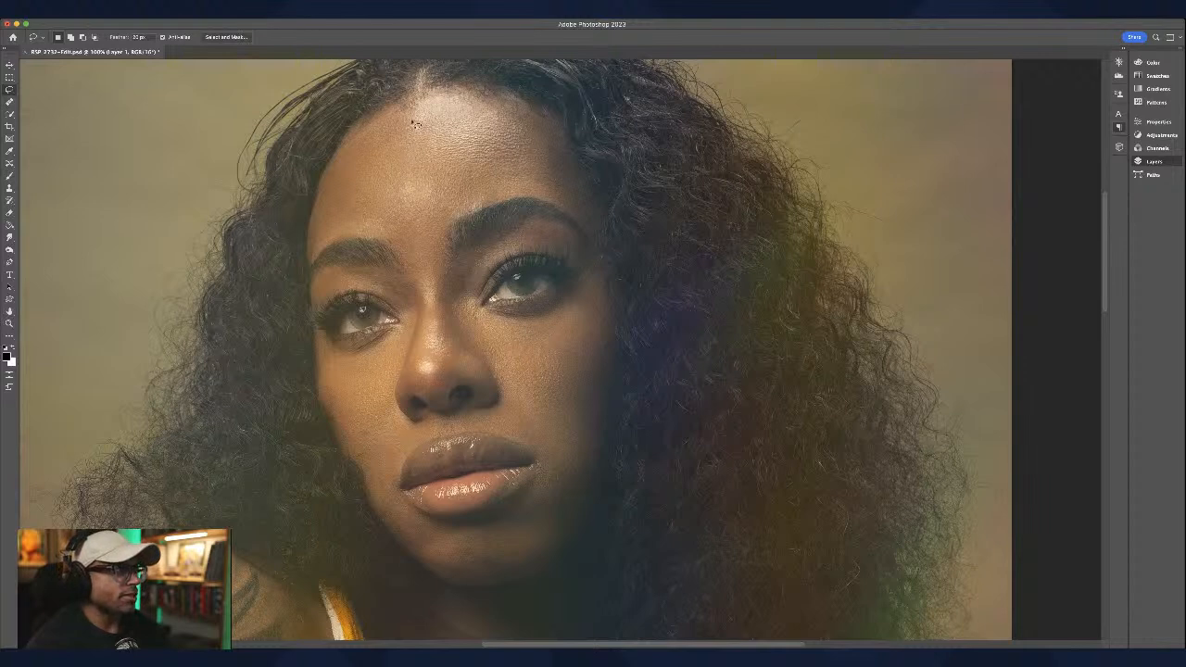
# Step: Lasso an oval area of the central forehead just above and between the eyebrows and smooth its tones
pyautogui.moveTo(413, 116)
pyautogui.mouseDown()
pyautogui.moveTo(396, 186)
pyautogui.moveTo(381, 199)
pyautogui.mouseUp()
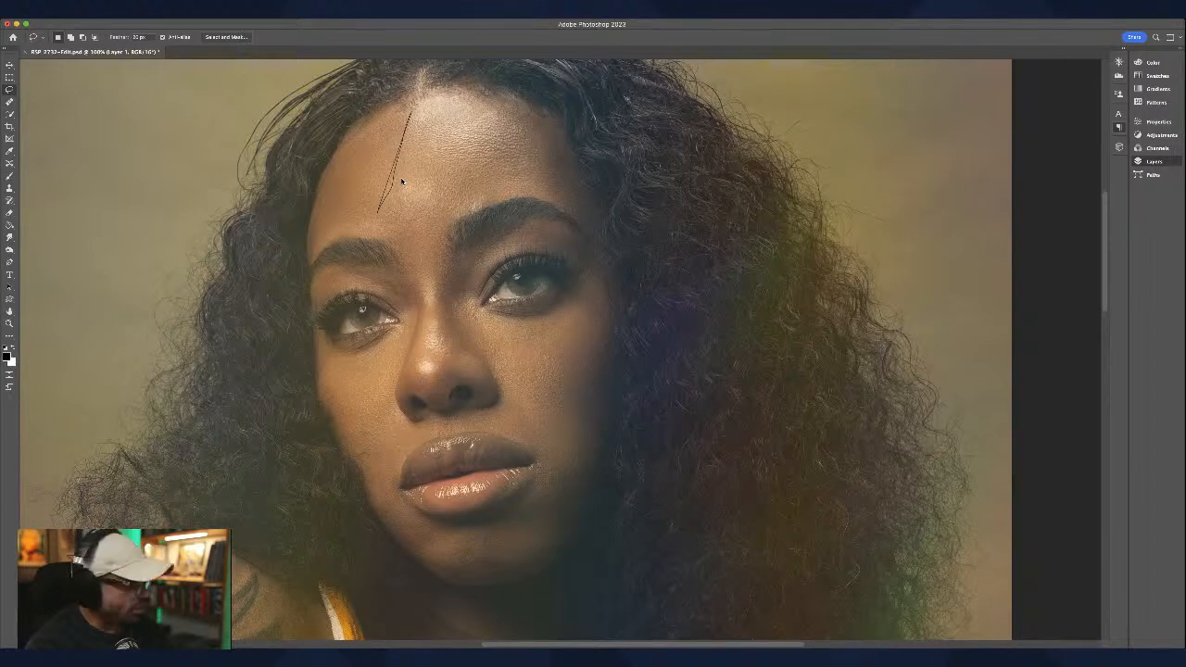
pyautogui.moveTo(402, 182); pyautogui.dragTo(377, 211)
pyautogui.press('h')
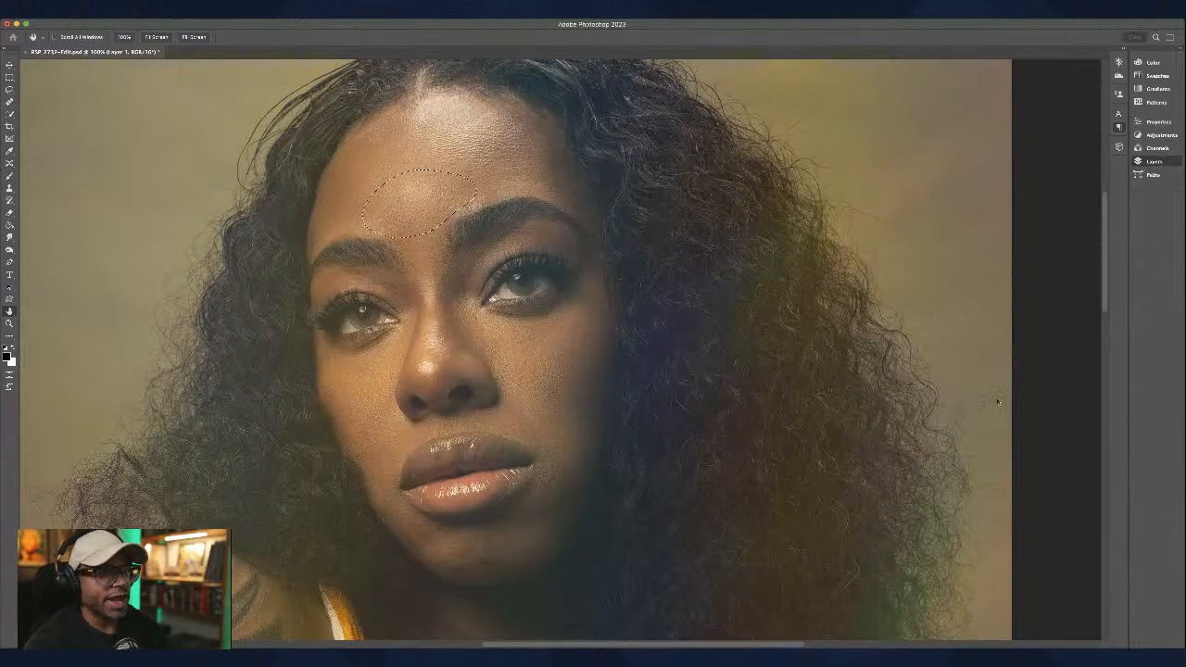
pyautogui.press('l')
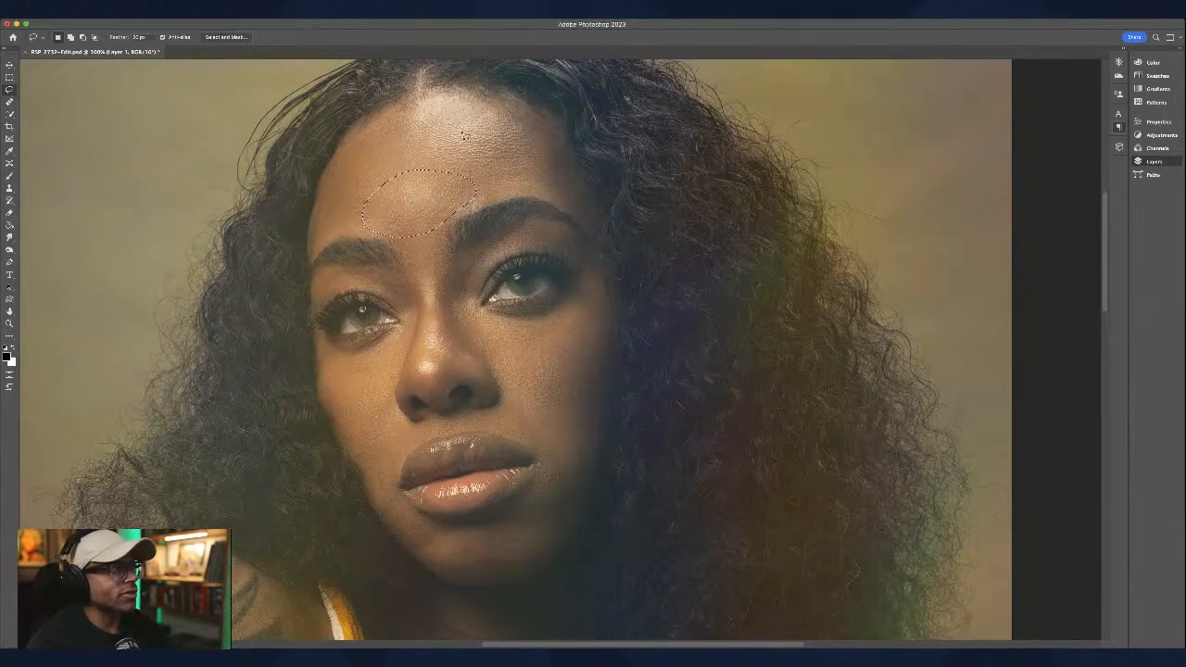
# Step: Lasso the forehead from the hairline to the eyebrow on the shadowed side, smooth it, and clear the selection
pyautogui.moveTo(411, 106); pyautogui.dragTo(422, 199)
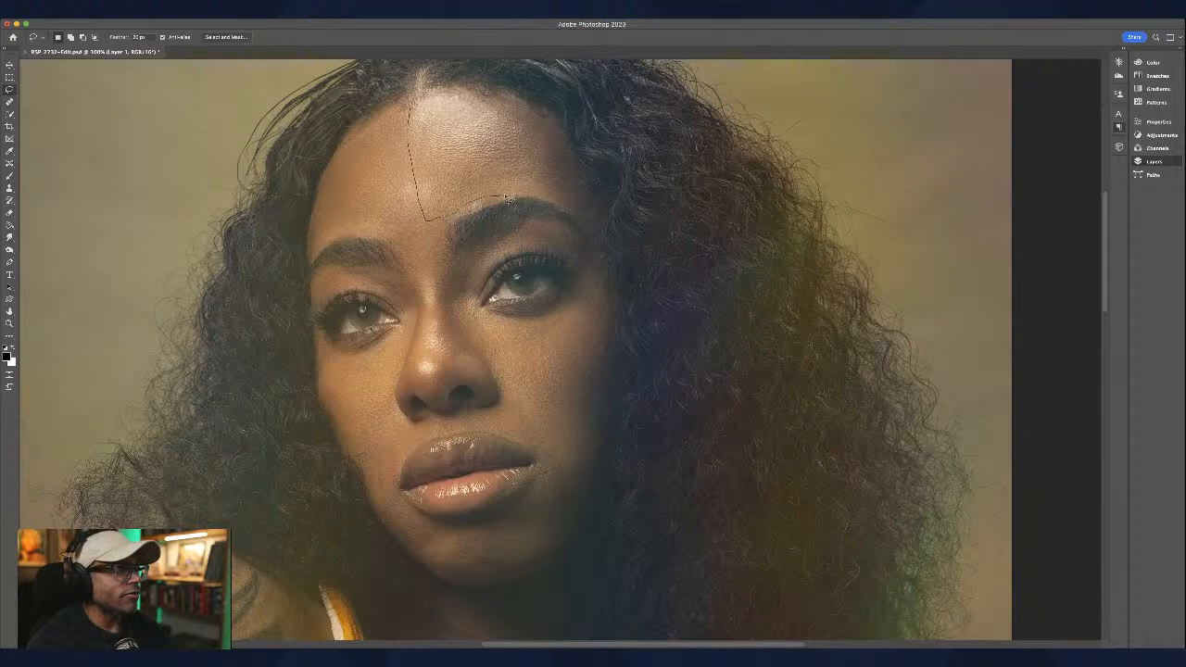
pyautogui.moveTo(508, 199)
pyautogui.mouseDown()
pyautogui.moveTo(559, 201)
pyautogui.moveTo(587, 227)
pyautogui.moveTo(592, 215)
pyautogui.moveTo(540, 119)
pyautogui.moveTo(490, 95)
pyautogui.mouseUp()
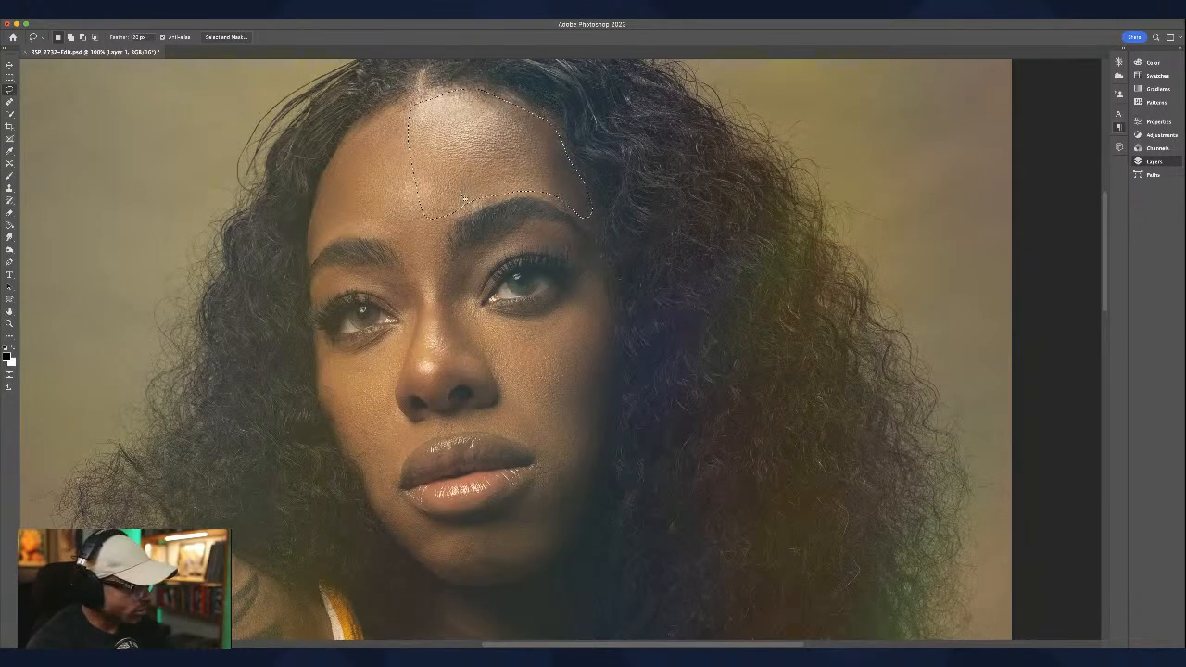
pyautogui.press('h')
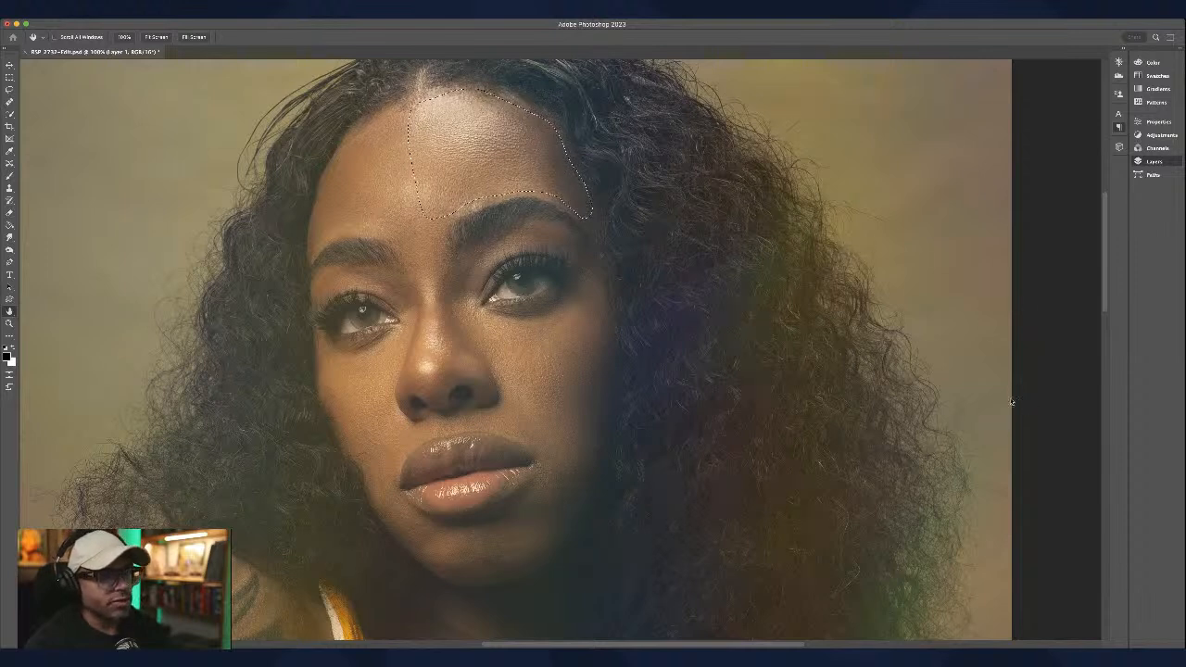
pyautogui.press('l')
pyautogui.press('super+d')
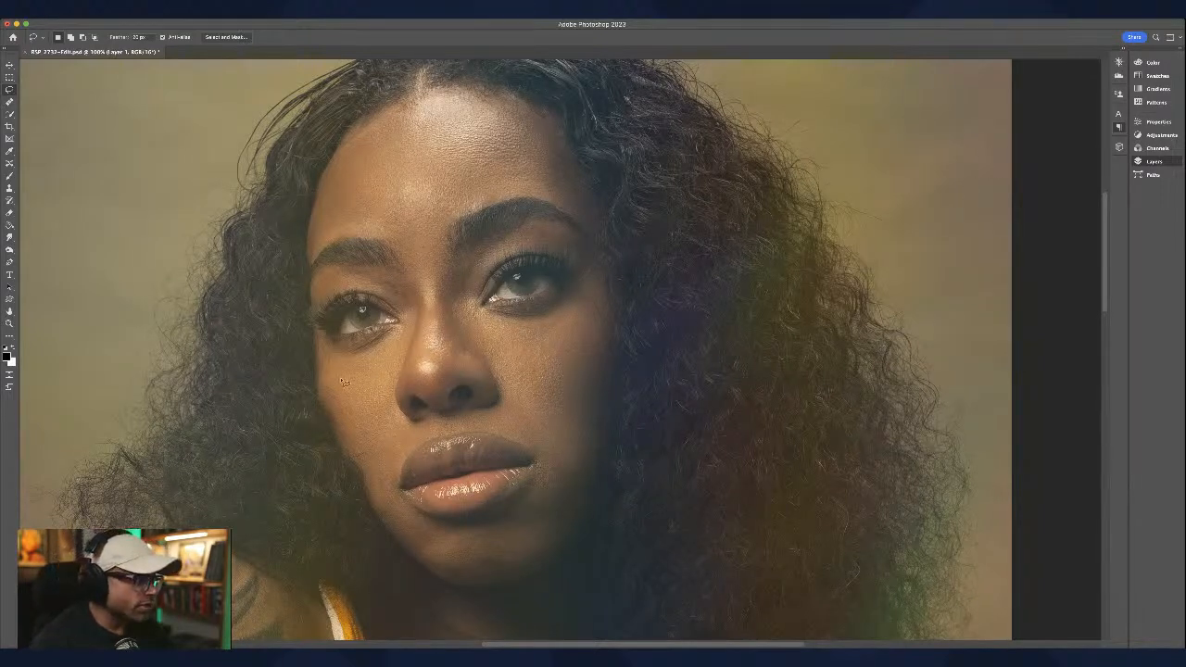
# Step: Lasso the cheek between the eye, nose and mouth on the tattooed-arm side, smooth it, and clear the selection
pyautogui.moveTo(359, 358)
pyautogui.mouseDown()
pyautogui.moveTo(403, 329)
pyautogui.moveTo(416, 338)
pyautogui.moveTo(397, 390)
pyautogui.moveTo(409, 434)
pyautogui.moveTo(390, 484)
pyautogui.moveTo(363, 476)
pyautogui.moveTo(328, 358)
pyautogui.mouseUp()
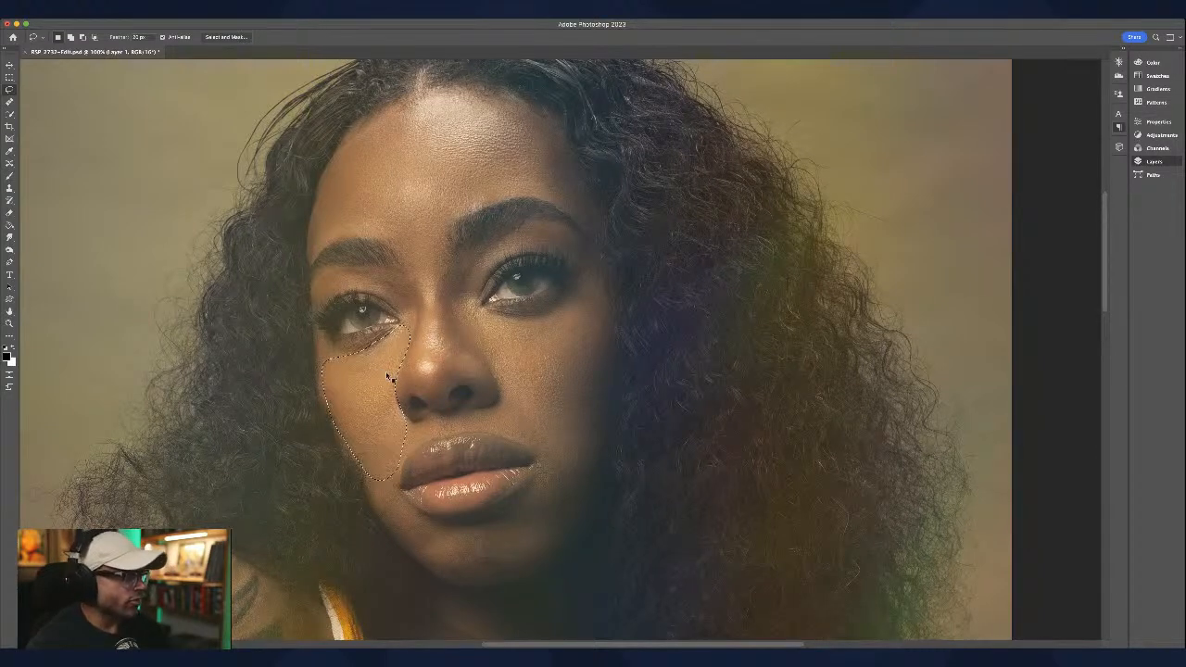
pyautogui.press('h')
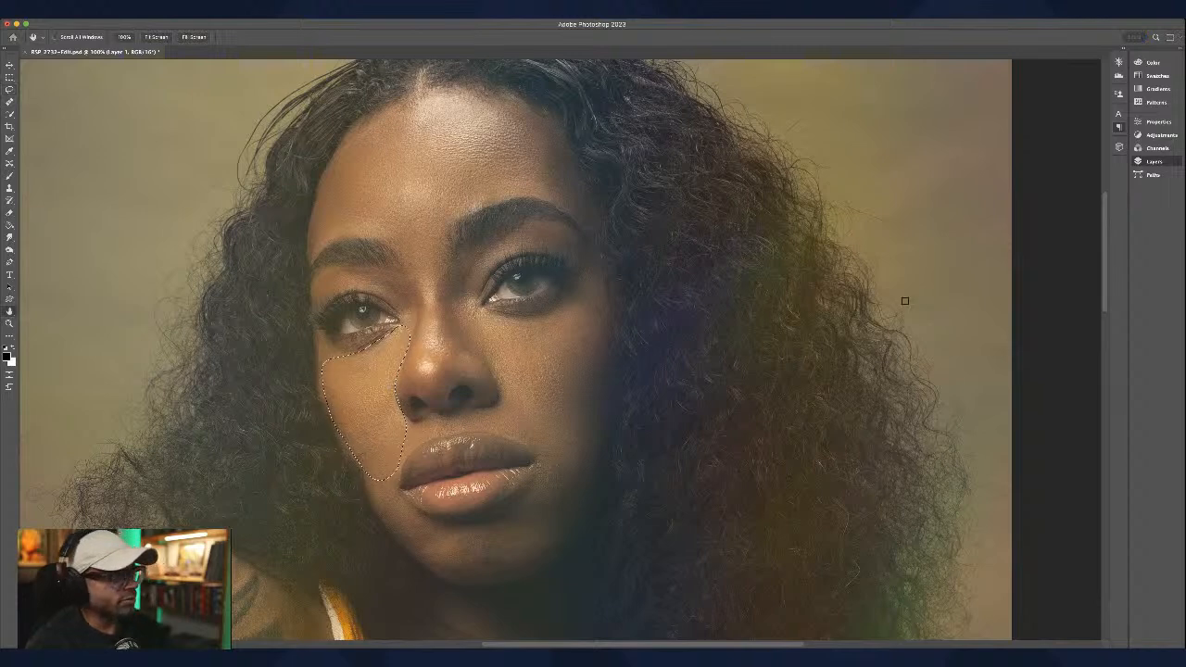
pyautogui.press('l')
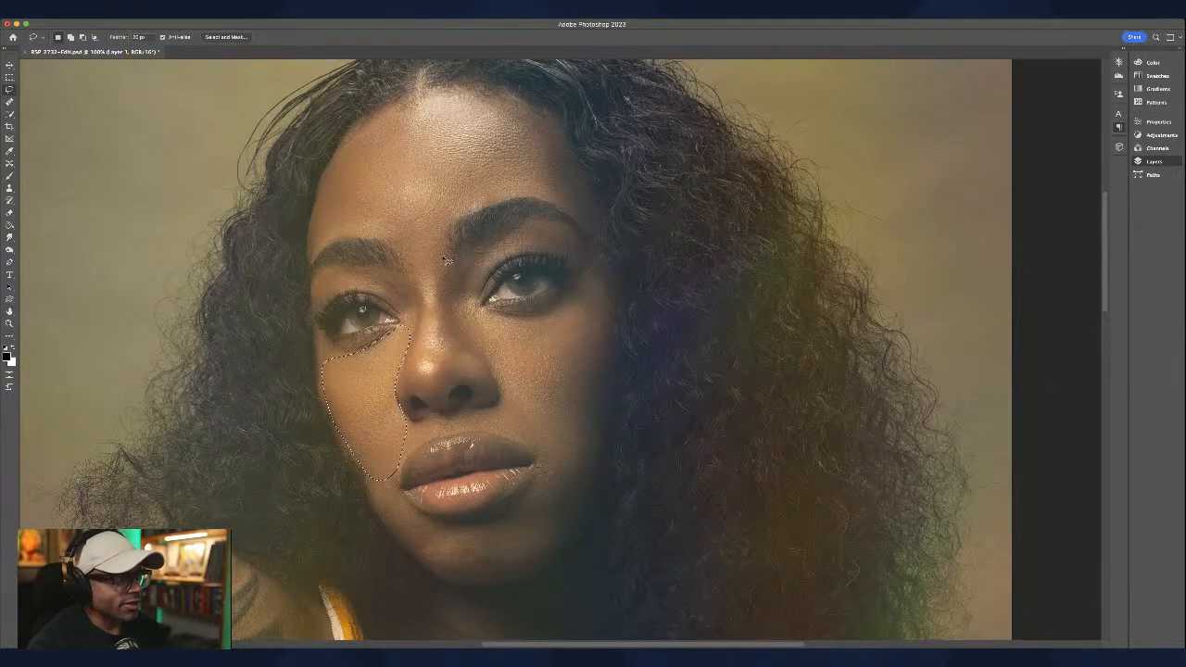
pyautogui.press('super+d')
# Step: Smooth the lassoed upper eyelid on the tattooed-arm side, clear the selection, and save the file
pyautogui.moveTo(315, 277)
pyautogui.mouseDown()
pyautogui.moveTo(314, 294)
pyautogui.moveTo(382, 299)
pyautogui.moveTo(397, 275)
pyautogui.moveTo(364, 267)
pyautogui.moveTo(316, 283)
pyautogui.mouseUp()
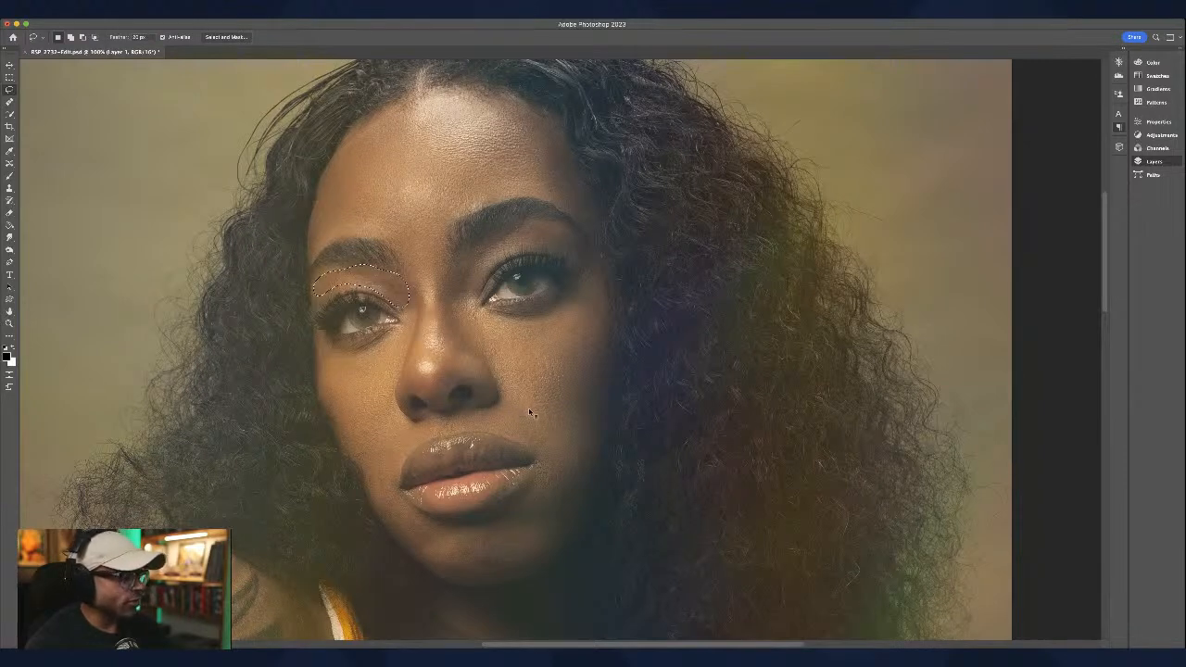
pyautogui.press('h')
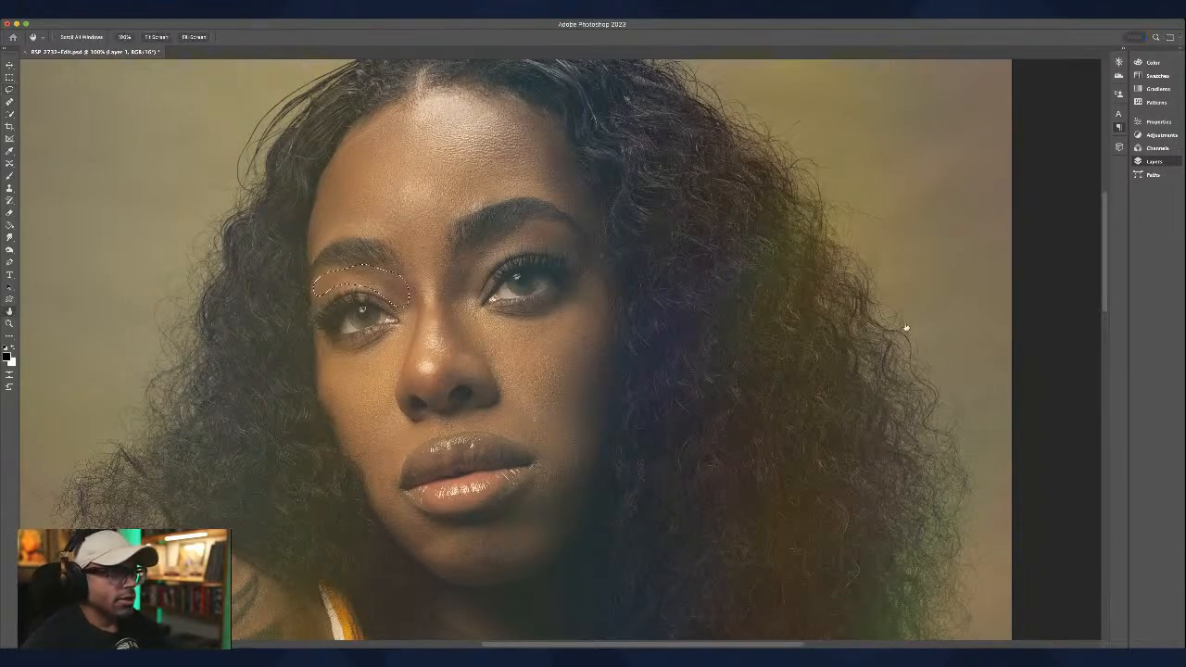
pyautogui.press('l')
pyautogui.press('super+d')
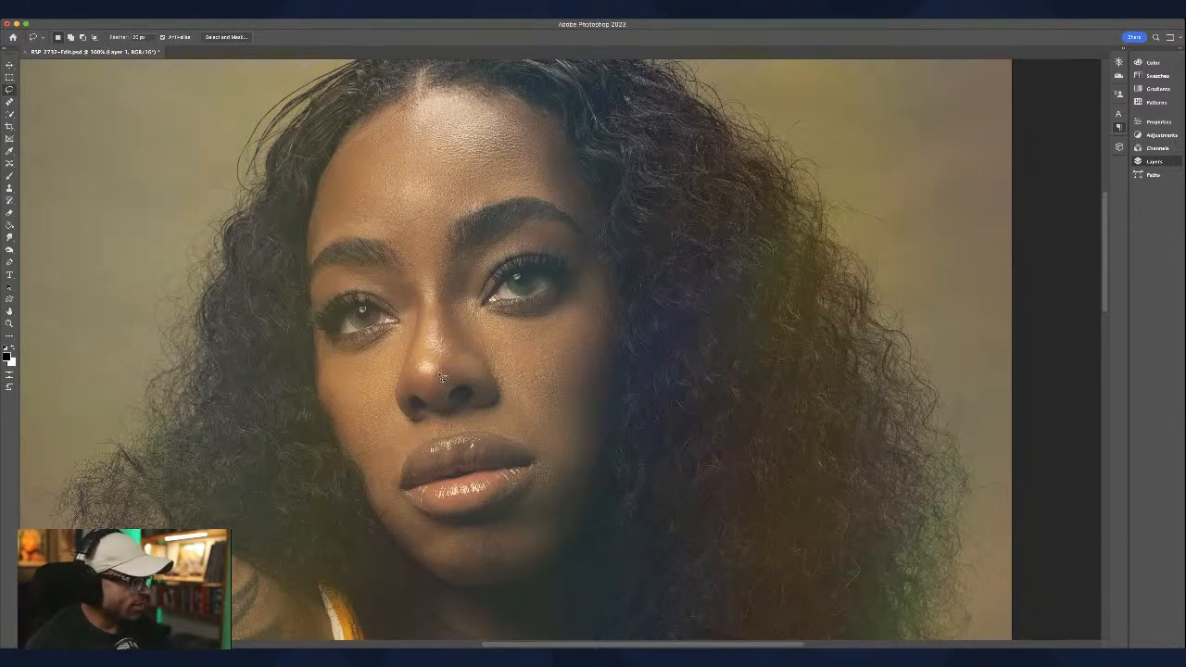
pyautogui.press('super+s')
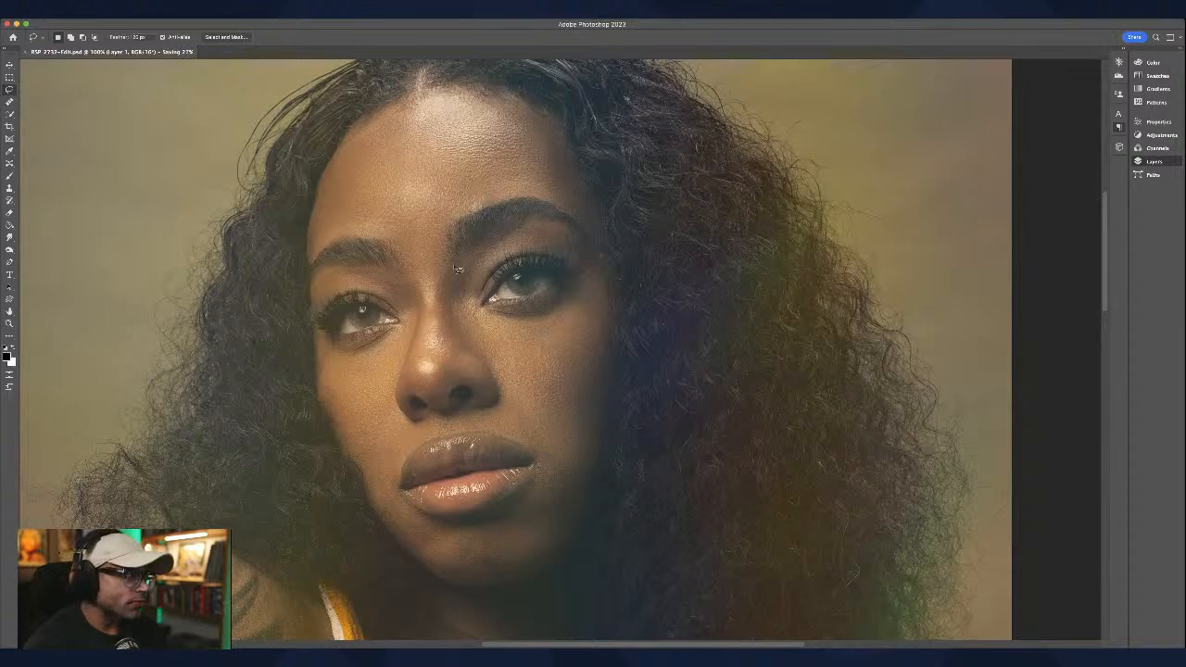
# Step: Lasso the upper eyelid and inner eye corner on the shadowed side, smooth the area, and clear the selection
pyautogui.moveTo(451, 266)
pyautogui.mouseDown()
pyautogui.moveTo(441, 293)
pyautogui.moveTo(454, 317)
pyautogui.moveTo(530, 249)
pyautogui.moveTo(564, 246)
pyautogui.moveTo(576, 263)
pyautogui.moveTo(577, 234)
pyautogui.moveTo(547, 226)
pyautogui.moveTo(488, 241)
pyautogui.moveTo(450, 278)
pyautogui.mouseUp()
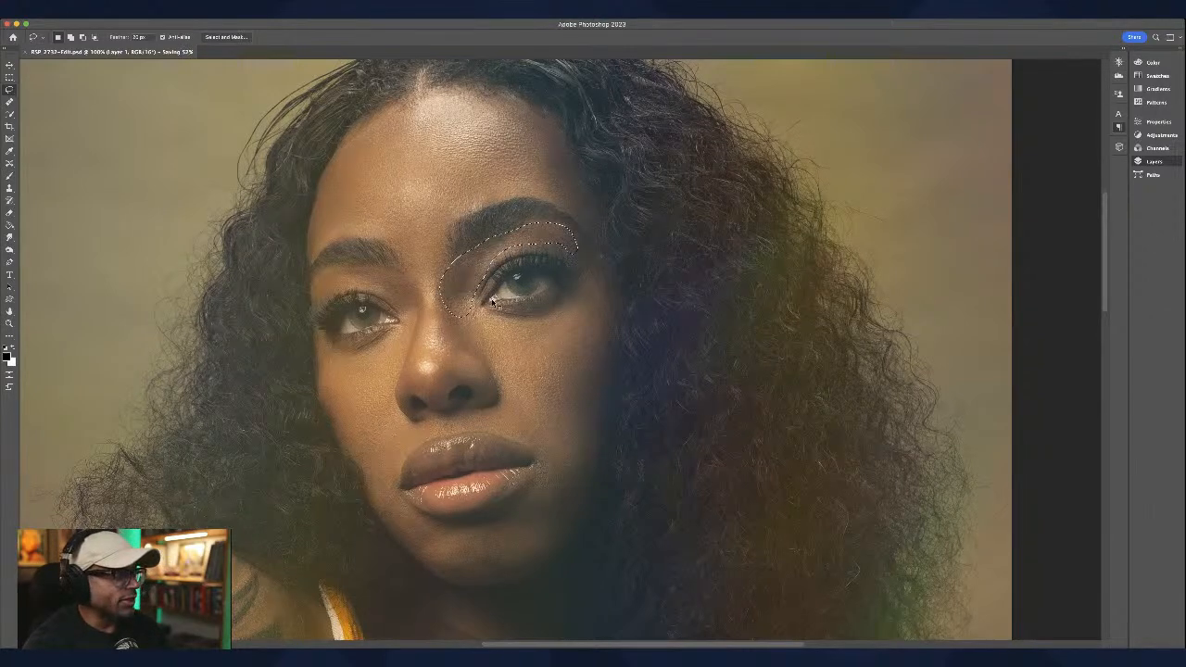
pyautogui.press('h')
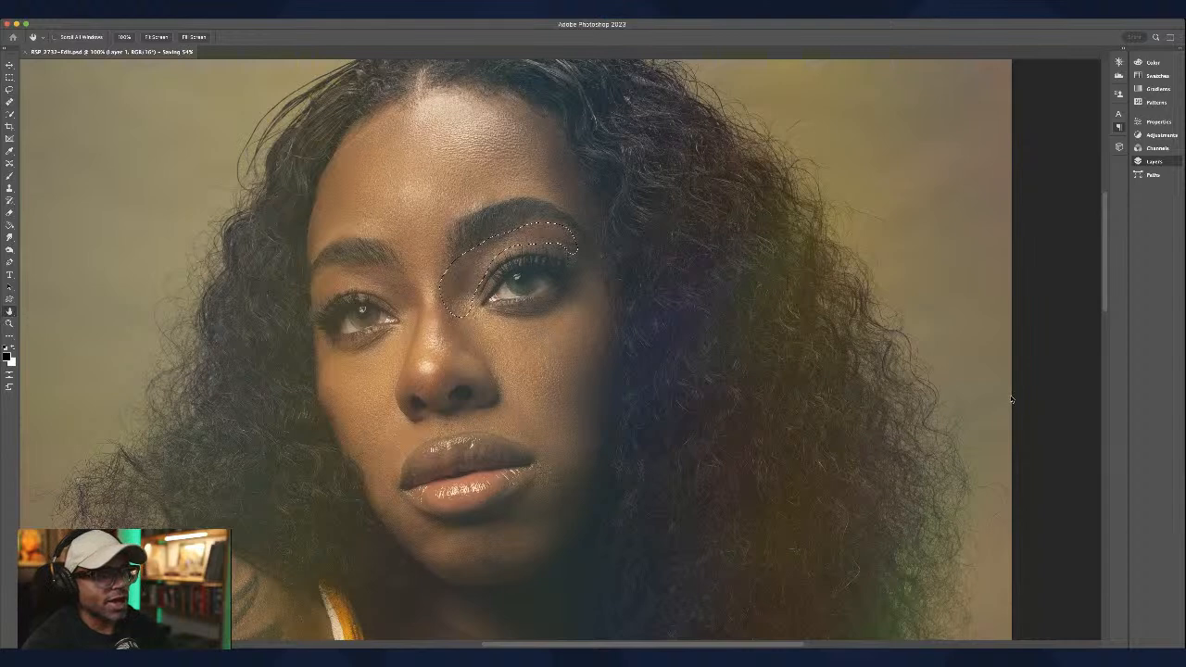
pyautogui.press('l')
pyautogui.click(466, 321)
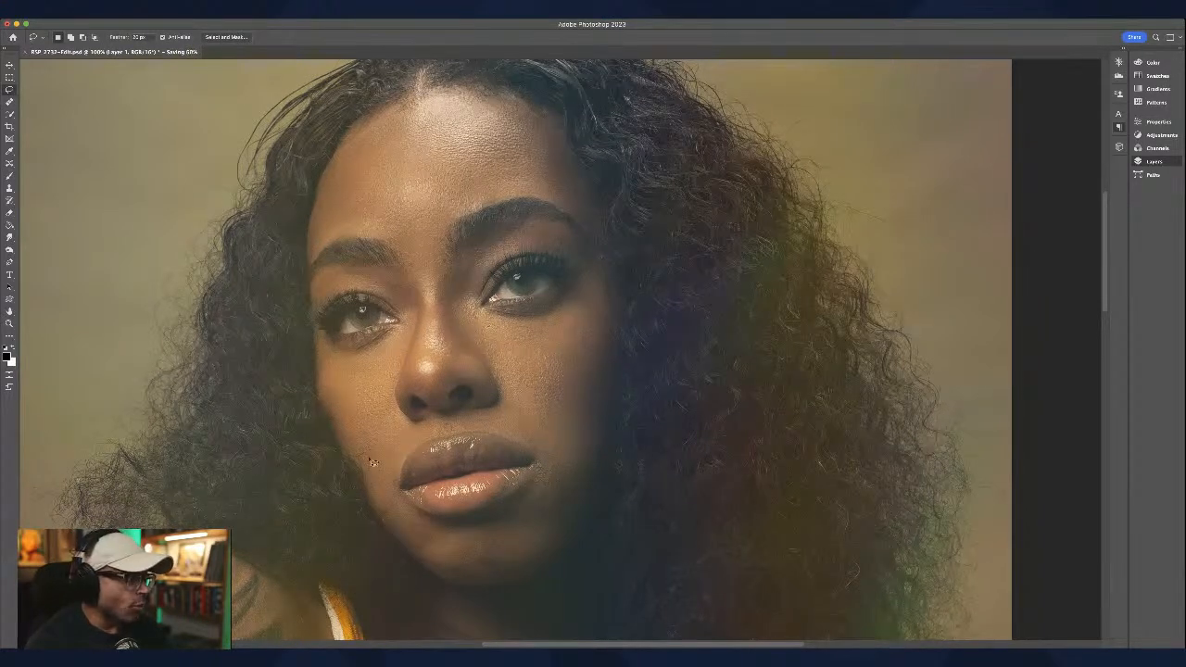
# Step: Lasso the skin from beside the nostril around the mouth corner to the chin on the tattooed-arm side, smooth it, and deselect
pyautogui.moveTo(365, 466)
pyautogui.mouseDown()
pyautogui.moveTo(398, 422)
pyautogui.moveTo(419, 435)
pyautogui.moveTo(401, 484)
pyautogui.moveTo(410, 512)
pyautogui.moveTo(468, 539)
pyautogui.mouseUp()
pyautogui.moveTo(476, 578)
pyautogui.mouseDown()
pyautogui.moveTo(434, 569)
pyautogui.moveTo(373, 498)
pyautogui.moveTo(367, 473)
pyautogui.moveTo(404, 420)
pyautogui.mouseUp()
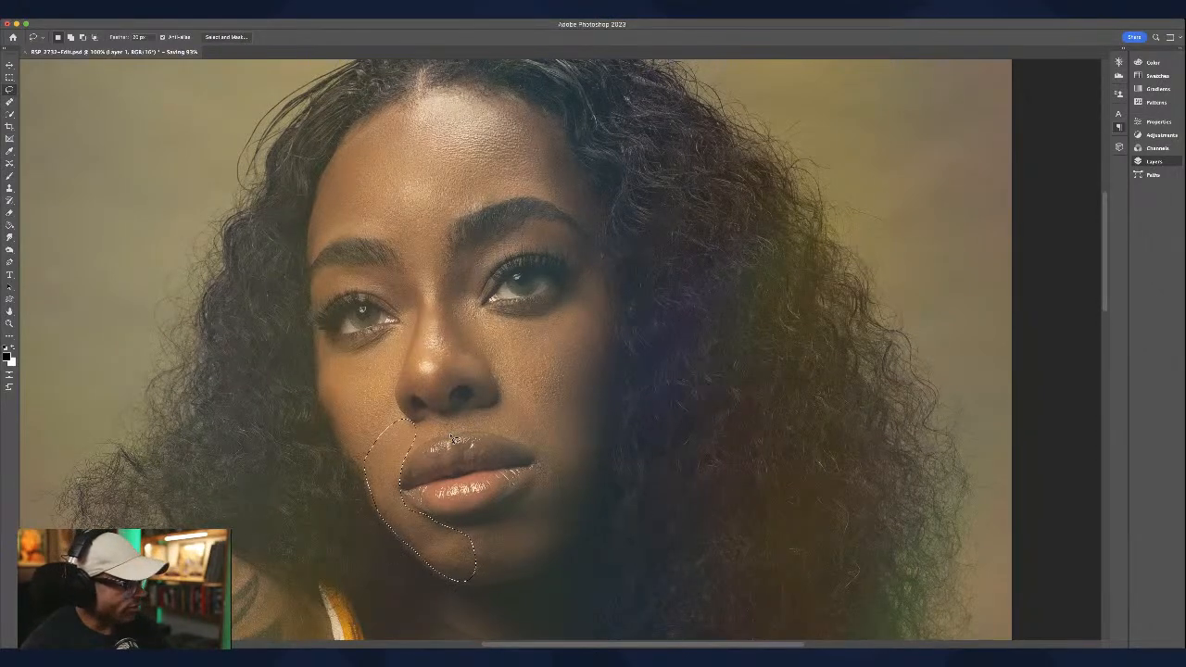
pyautogui.press('h')
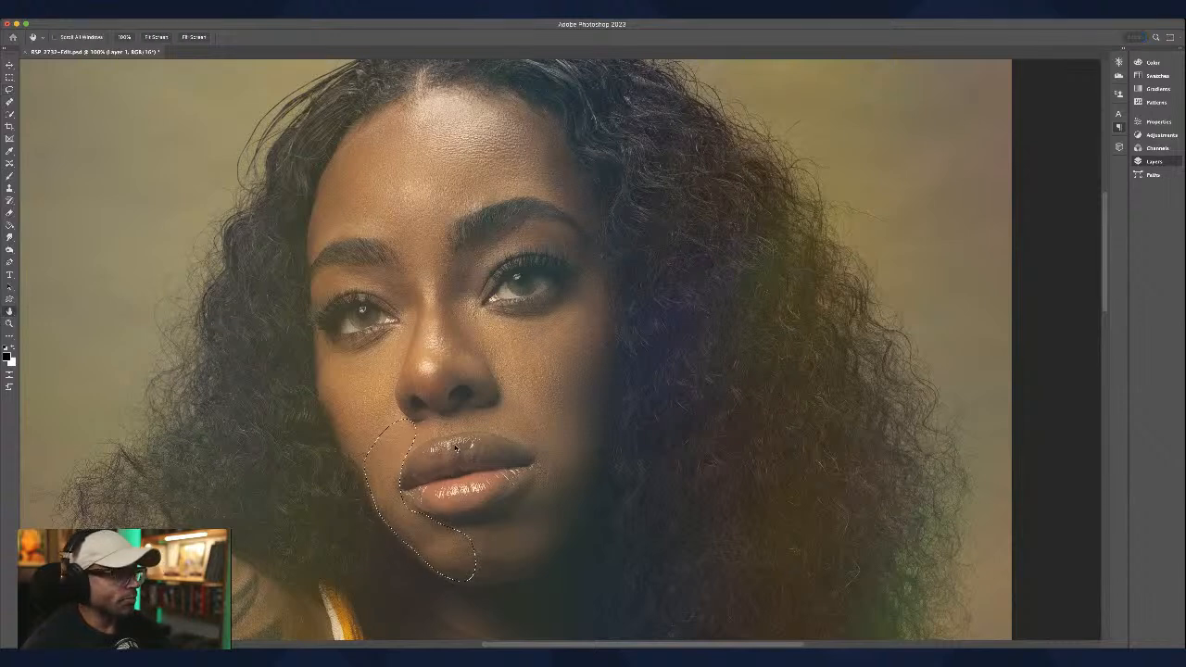
pyautogui.press('l')
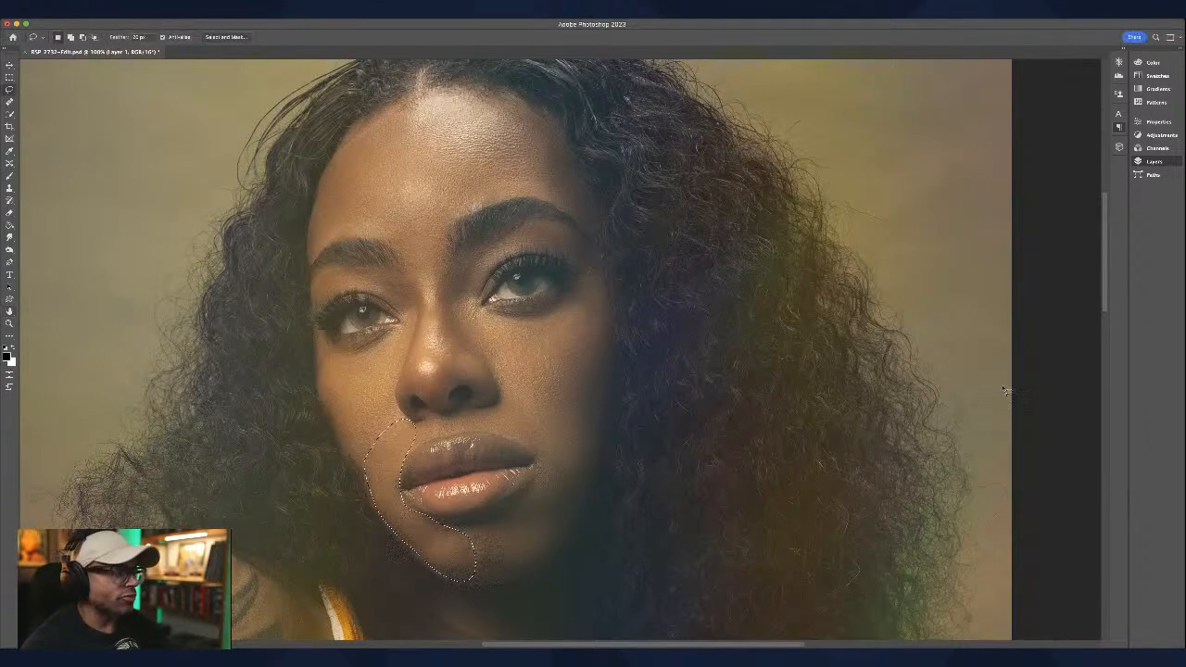
pyautogui.click(589, 423)
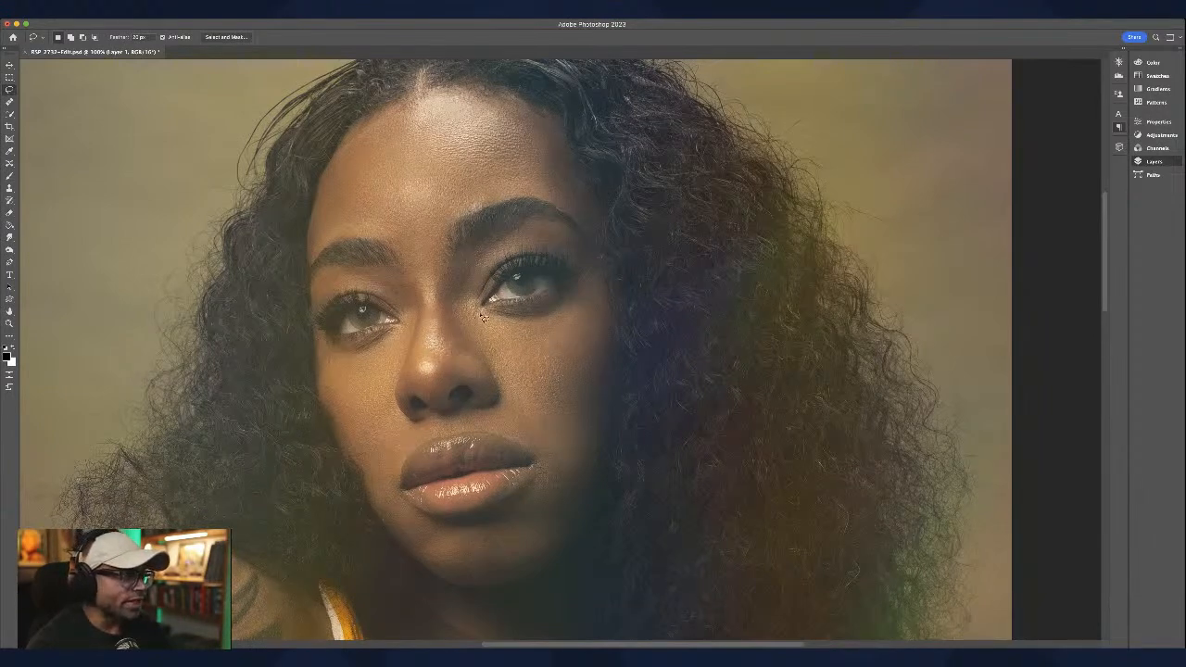
# Step: Lasso the cheek from under the eye to the mouth corner on the shadowed side, smooth it, and clear the selection
pyautogui.moveTo(483, 318); pyautogui.dragTo(491, 356)
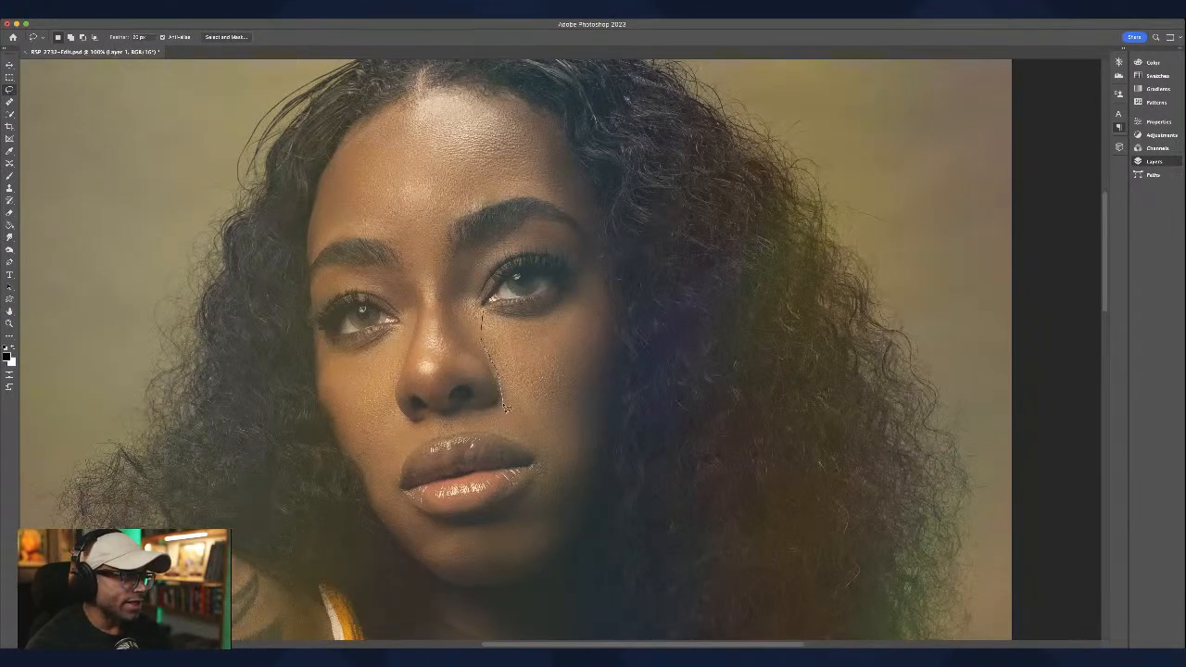
pyautogui.moveTo(506, 417)
pyautogui.mouseDown()
pyautogui.moveTo(549, 468)
pyautogui.moveTo(603, 471)
pyautogui.moveTo(618, 422)
pyautogui.moveTo(596, 264)
pyautogui.moveTo(549, 315)
pyautogui.moveTo(483, 317)
pyautogui.mouseUp()
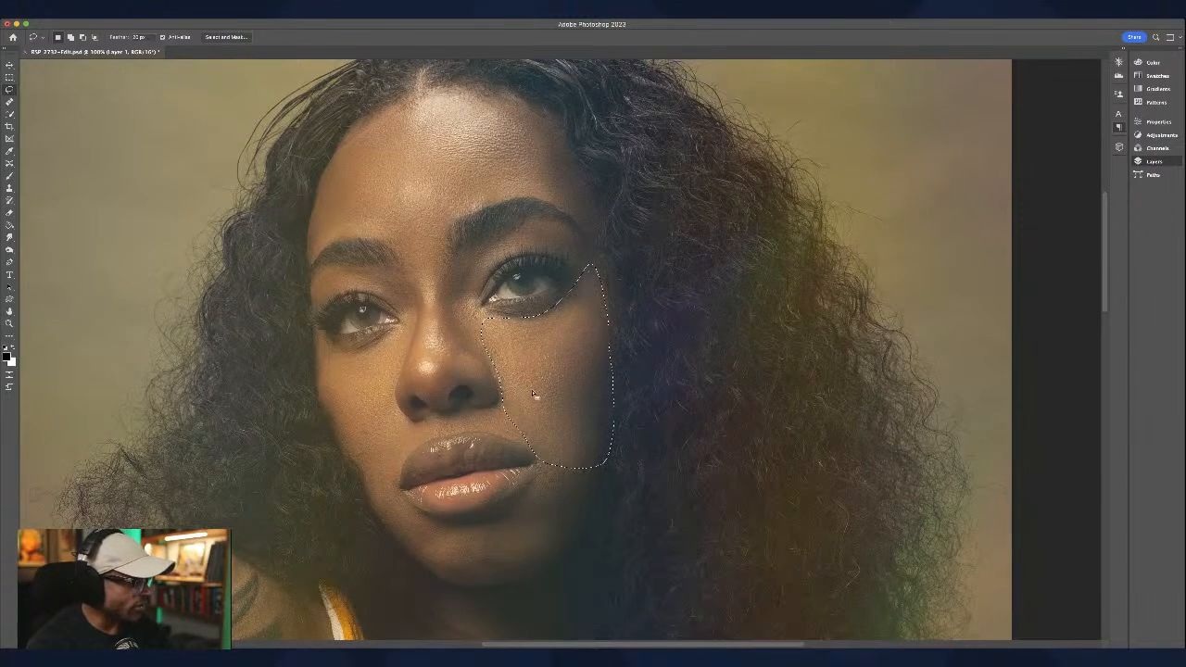
pyautogui.press('h')
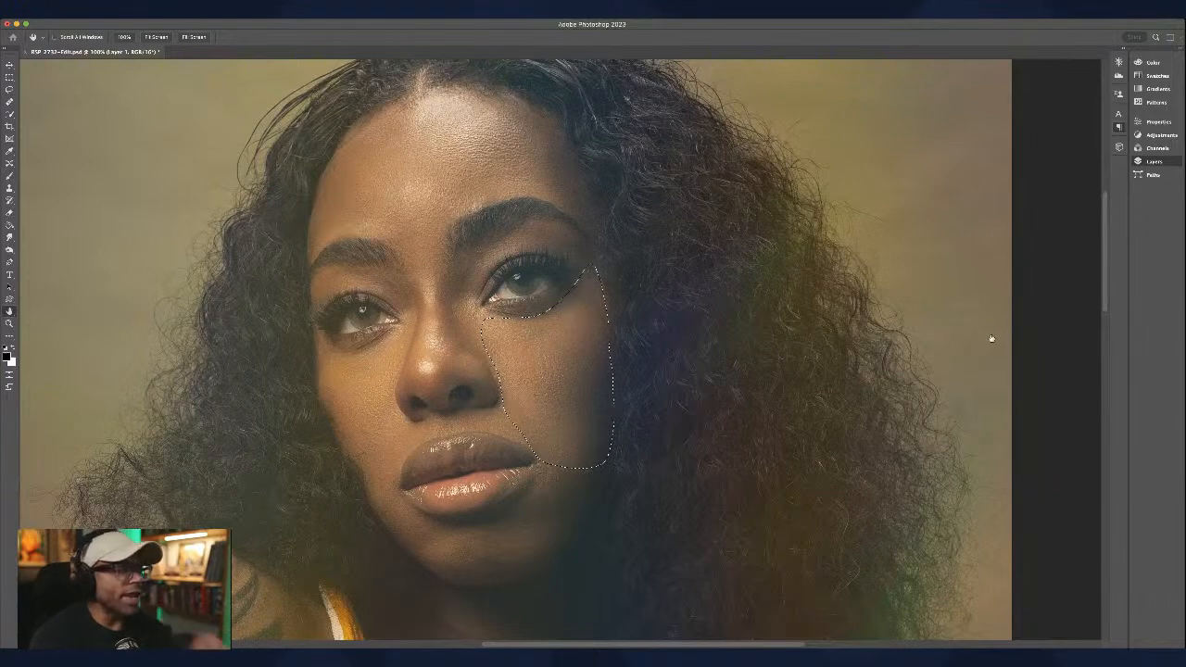
pyautogui.press('l')
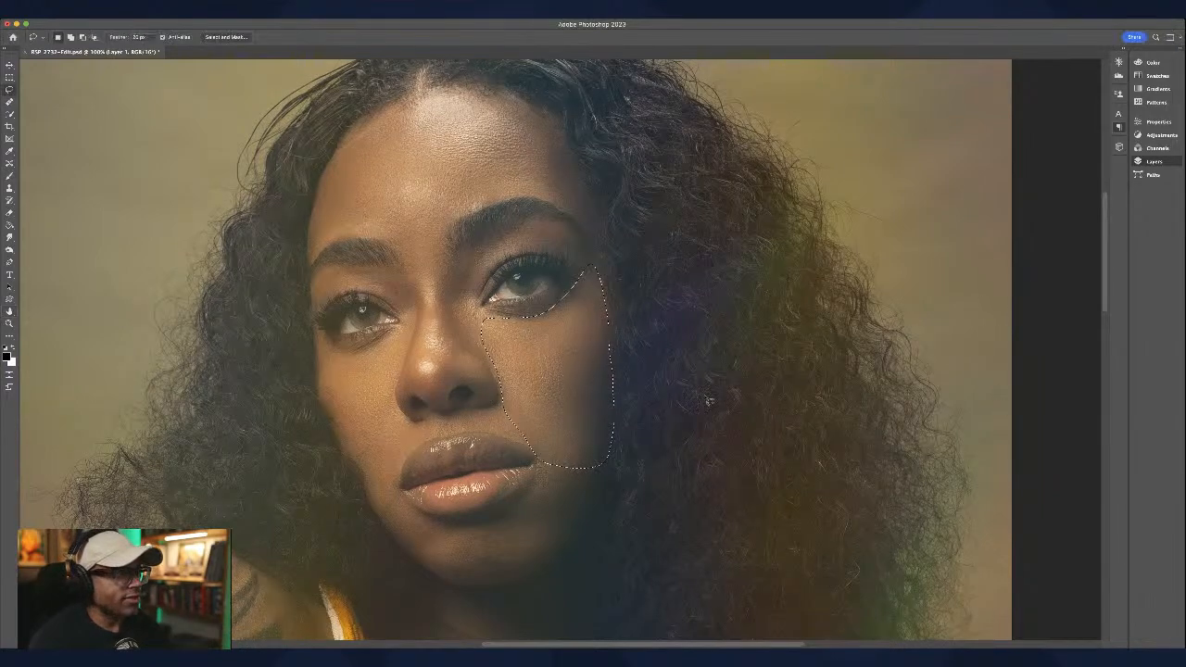
pyautogui.click(567, 417)
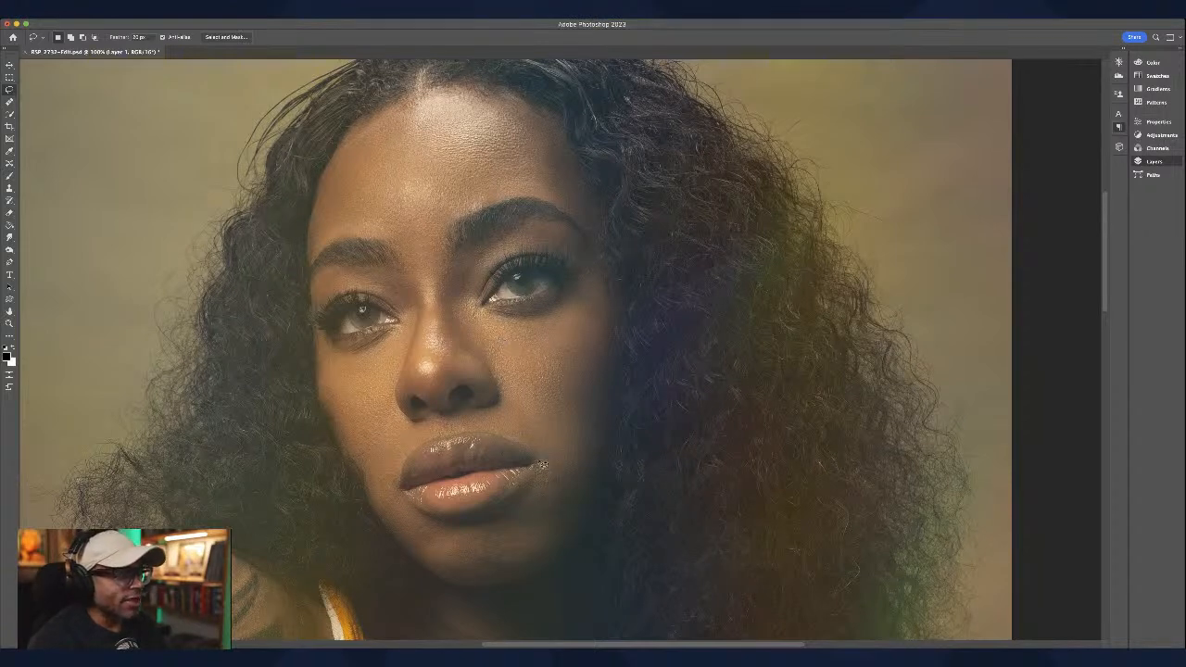
# Step: Lasso the lower cheek and jaw beside the mouth on the shadowed side and smooth its tones
pyautogui.moveTo(542, 452)
pyautogui.mouseDown()
pyautogui.moveTo(528, 525)
pyautogui.moveTo(546, 565)
pyautogui.moveTo(599, 519)
pyautogui.moveTo(613, 476)
pyautogui.moveTo(612, 439)
pyautogui.moveTo(545, 460)
pyautogui.mouseUp()
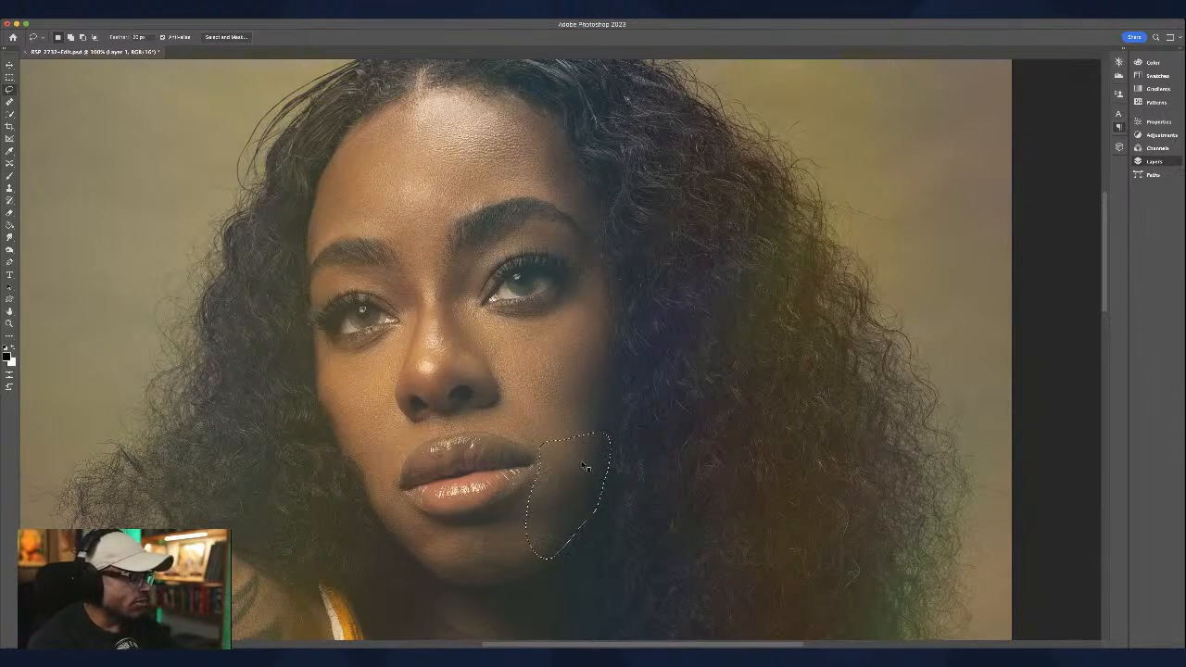
pyautogui.press('space')
pyautogui.press('h')
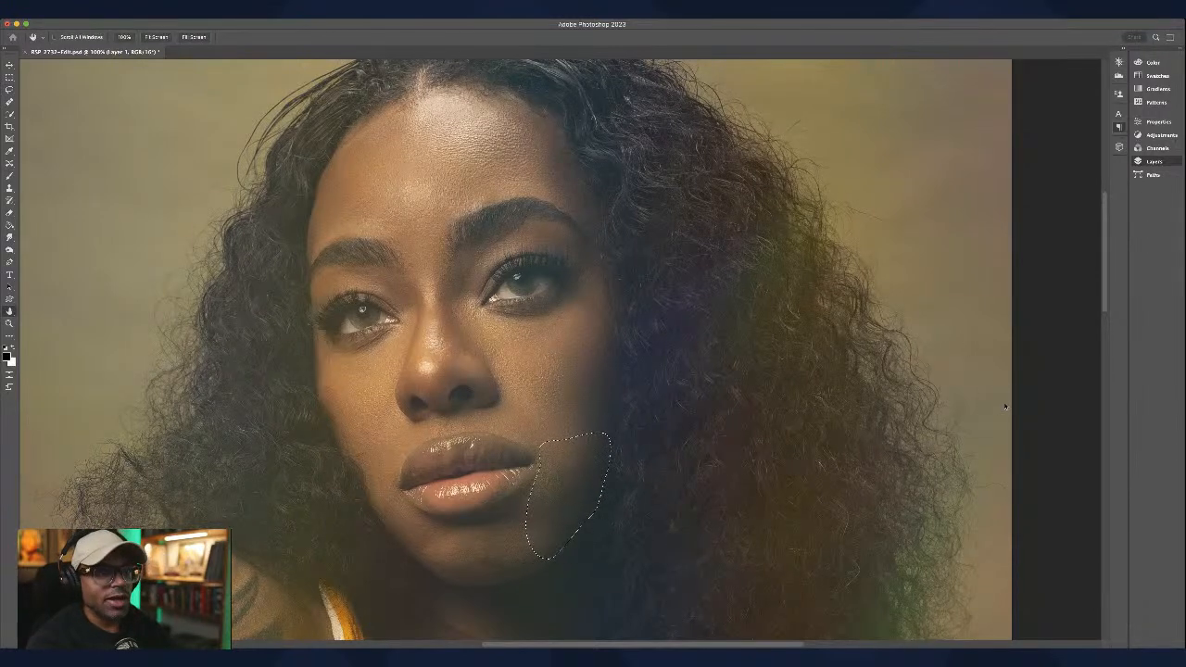
pyautogui.press('l')
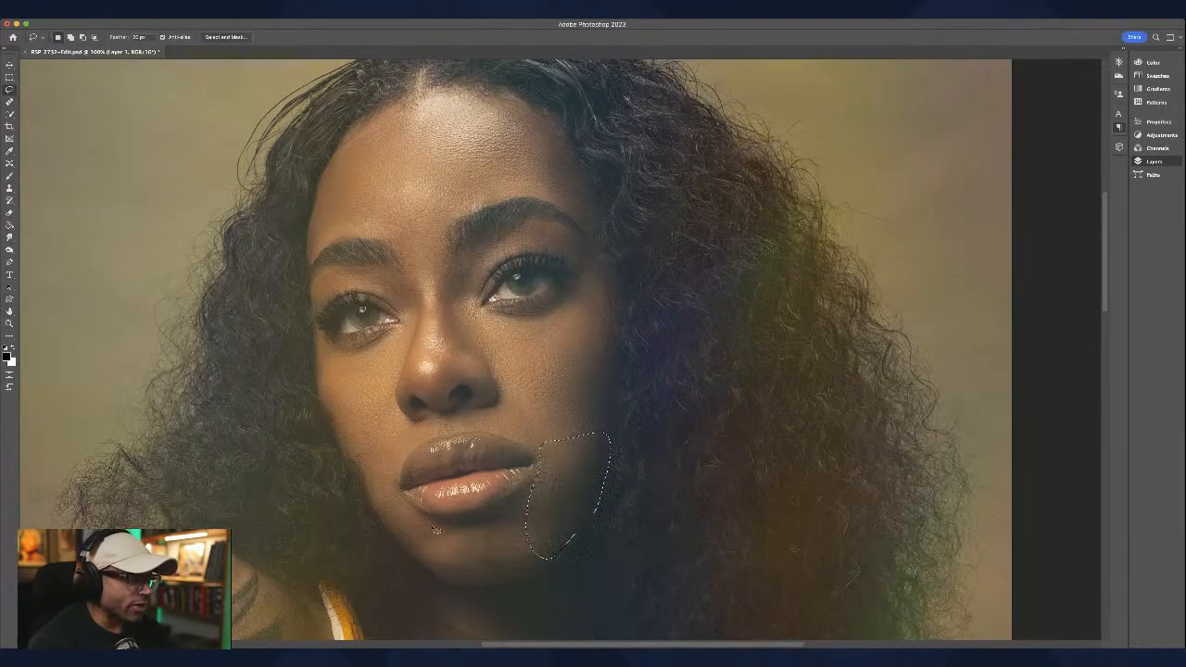
# Step: Lasso the chin just below the lower lip, smooth it, and clear the selection
pyautogui.moveTo(432, 519)
pyautogui.mouseDown()
pyautogui.moveTo(441, 577)
pyautogui.moveTo(474, 591)
pyautogui.moveTo(556, 567)
pyautogui.moveTo(562, 523)
pyautogui.moveTo(514, 509)
pyautogui.mouseUp()
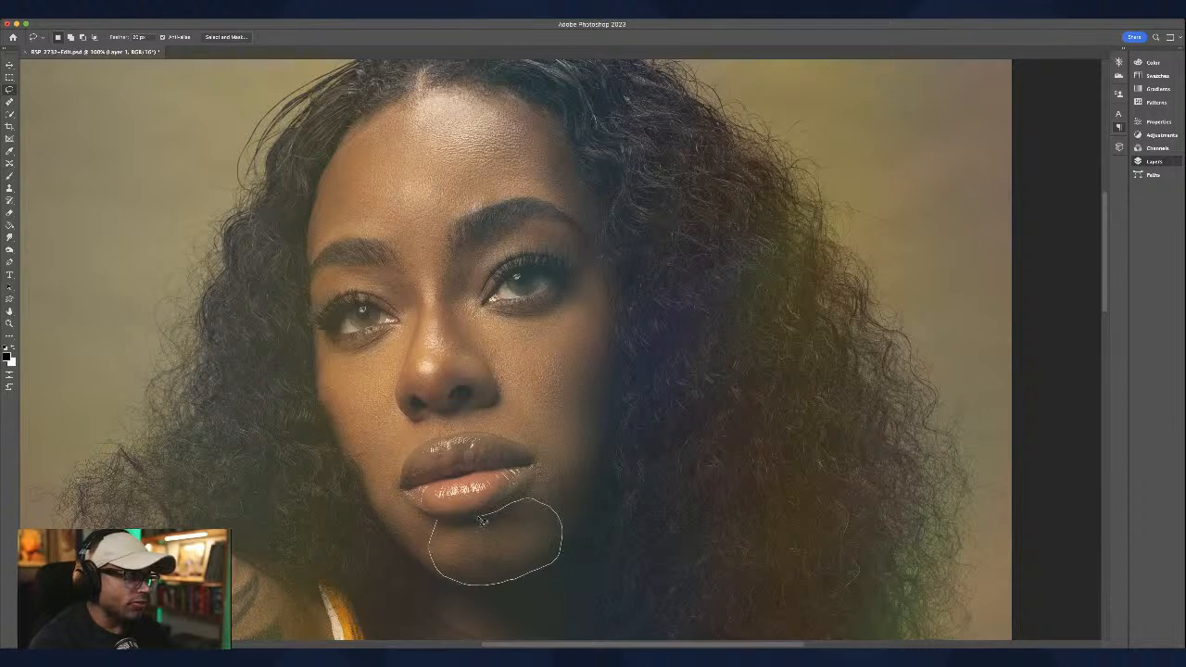
pyautogui.moveTo(437, 525); pyautogui.dragTo(436, 525)
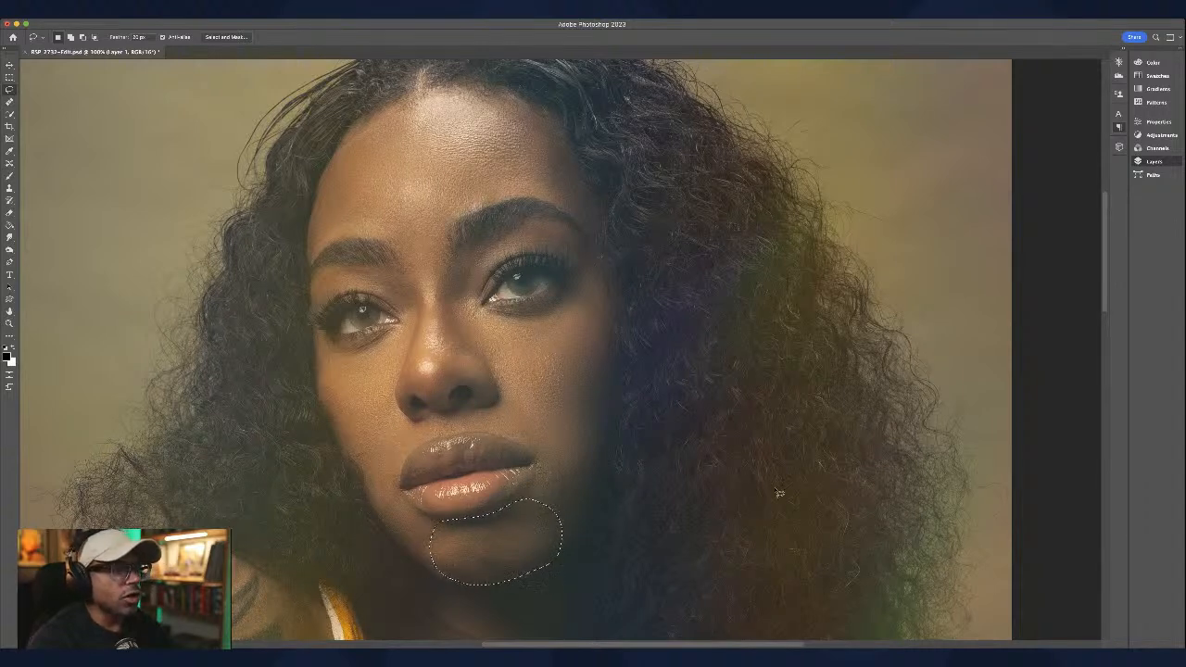
pyautogui.press('h')
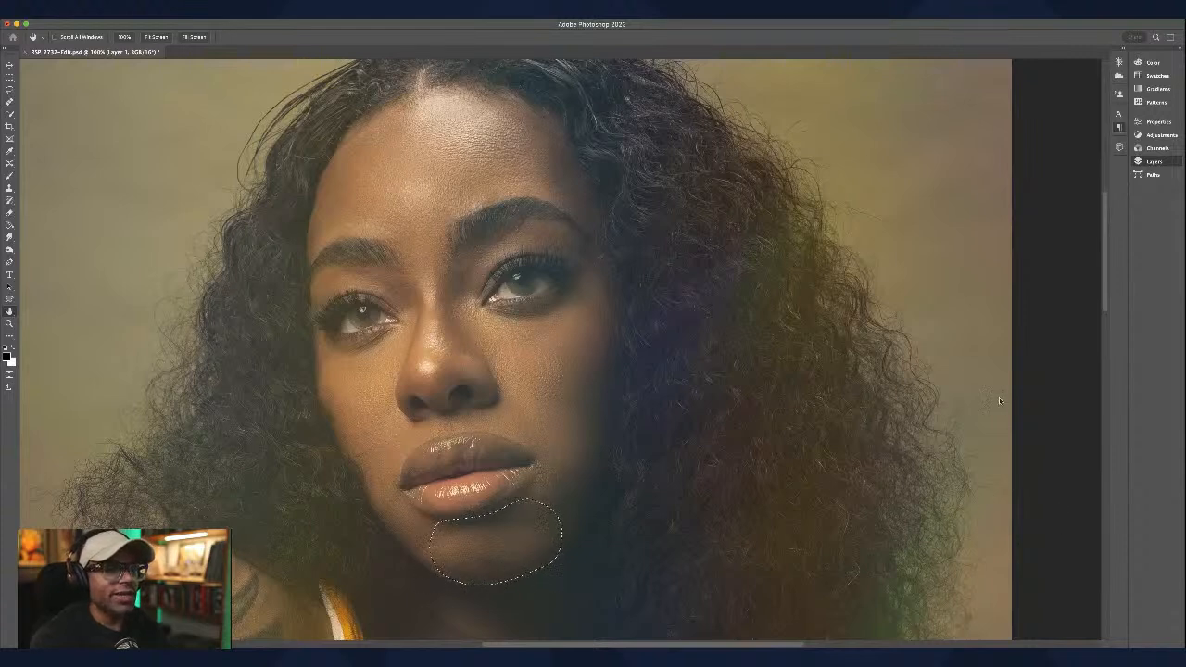
pyautogui.press('l')
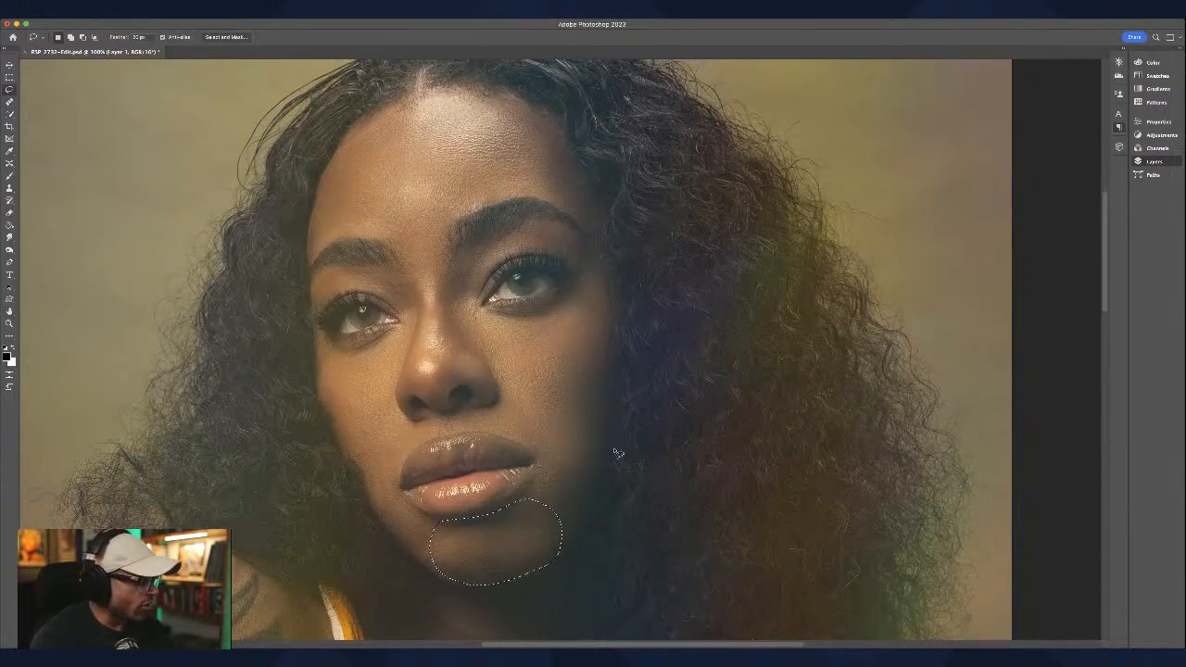
pyautogui.press('super+d')
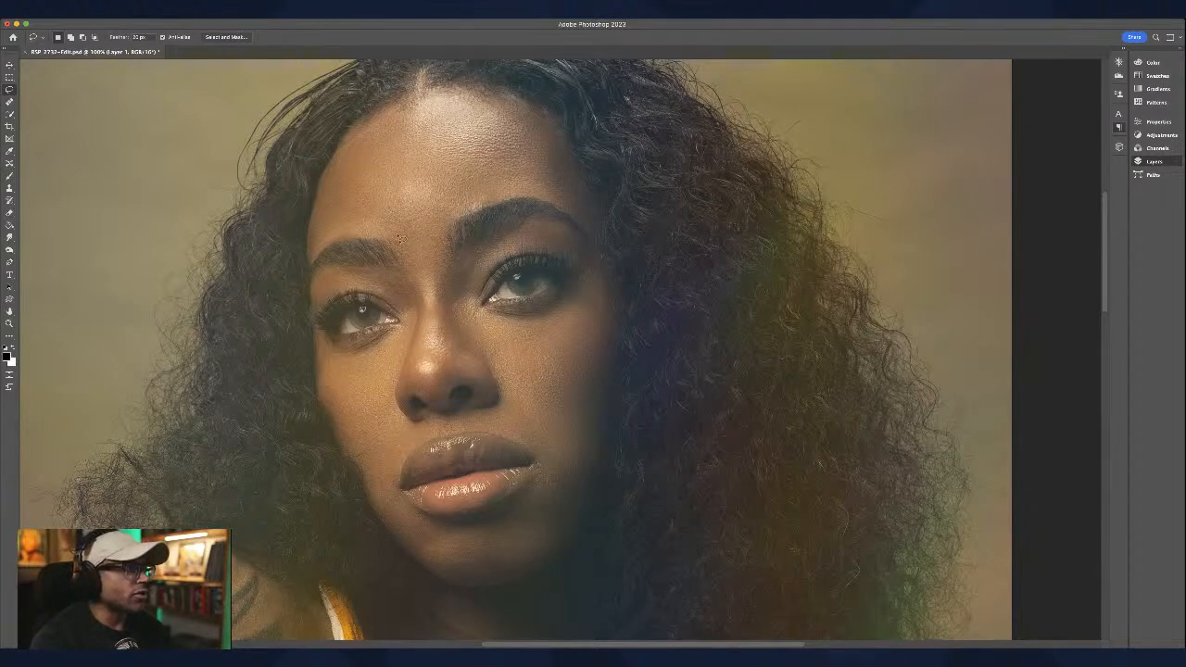
# Step: Lasso the nose bridge from between the eyebrows to the nose tip, smooth it, clear the selection, and save the file
pyautogui.moveTo(409, 245)
pyautogui.mouseDown()
pyautogui.moveTo(422, 271)
pyautogui.moveTo(404, 250)
pyautogui.moveTo(423, 289)
pyautogui.moveTo(424, 372)
pyautogui.moveTo(459, 372)
pyautogui.moveTo(444, 242)
pyautogui.moveTo(426, 222)
pyautogui.moveTo(398, 244)
pyautogui.mouseUp()
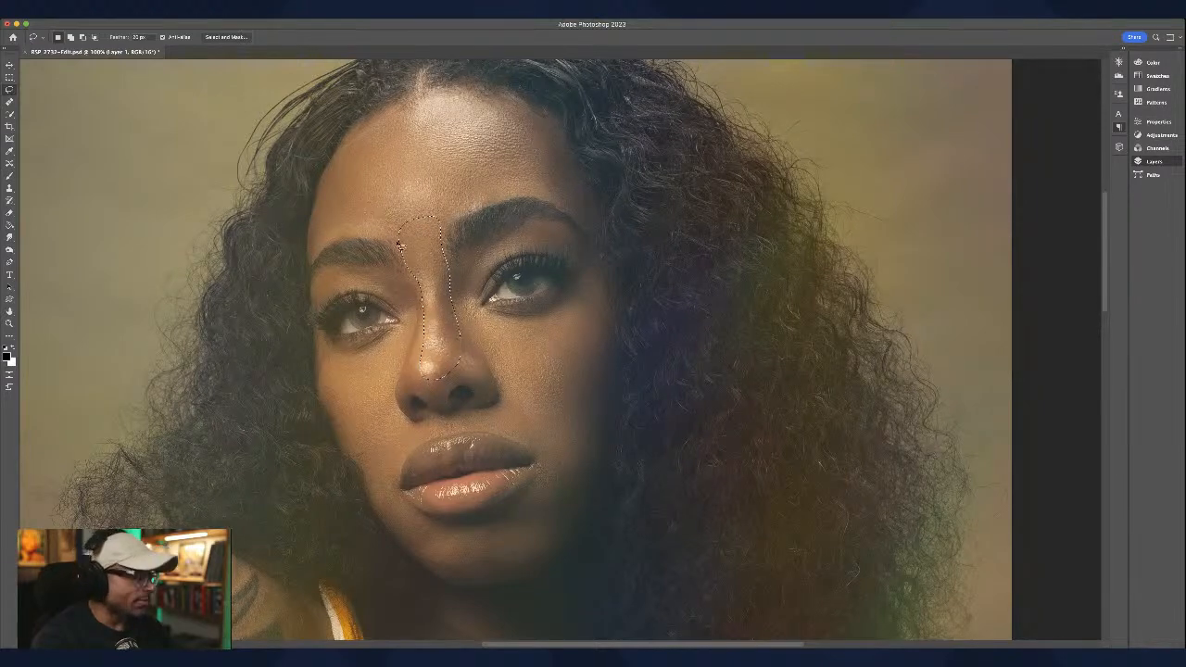
pyautogui.press('h')
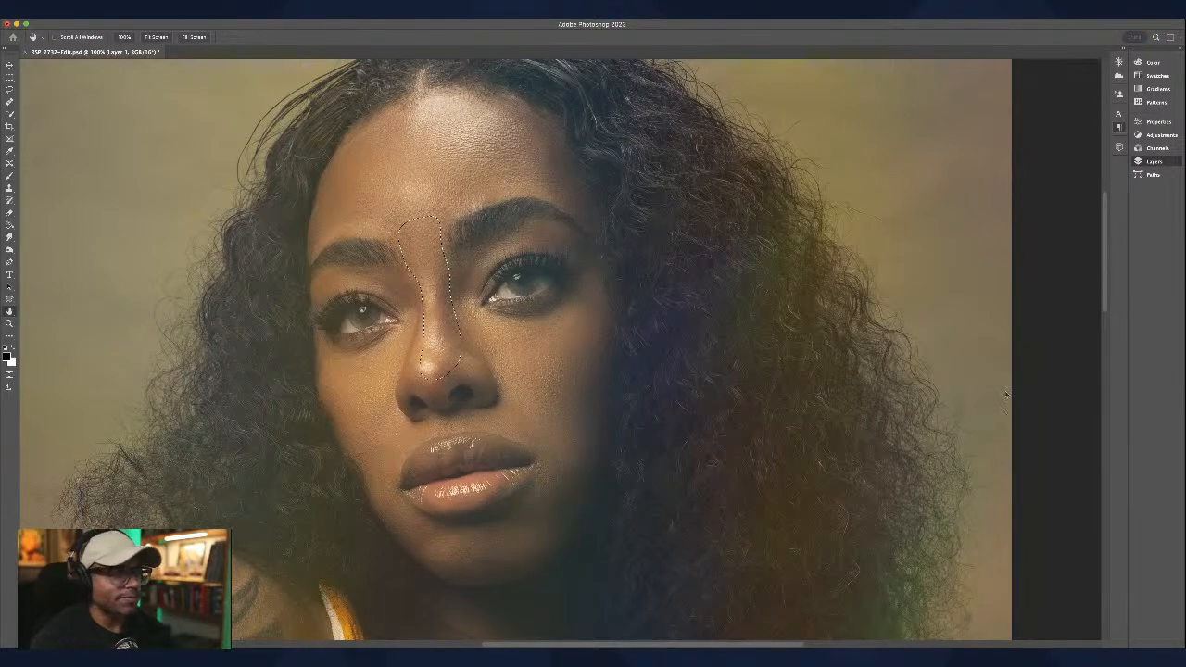
pyautogui.press('l')
pyautogui.hotkey('ctrl', 'd')
pyautogui.hotkey('ctrl', 's')
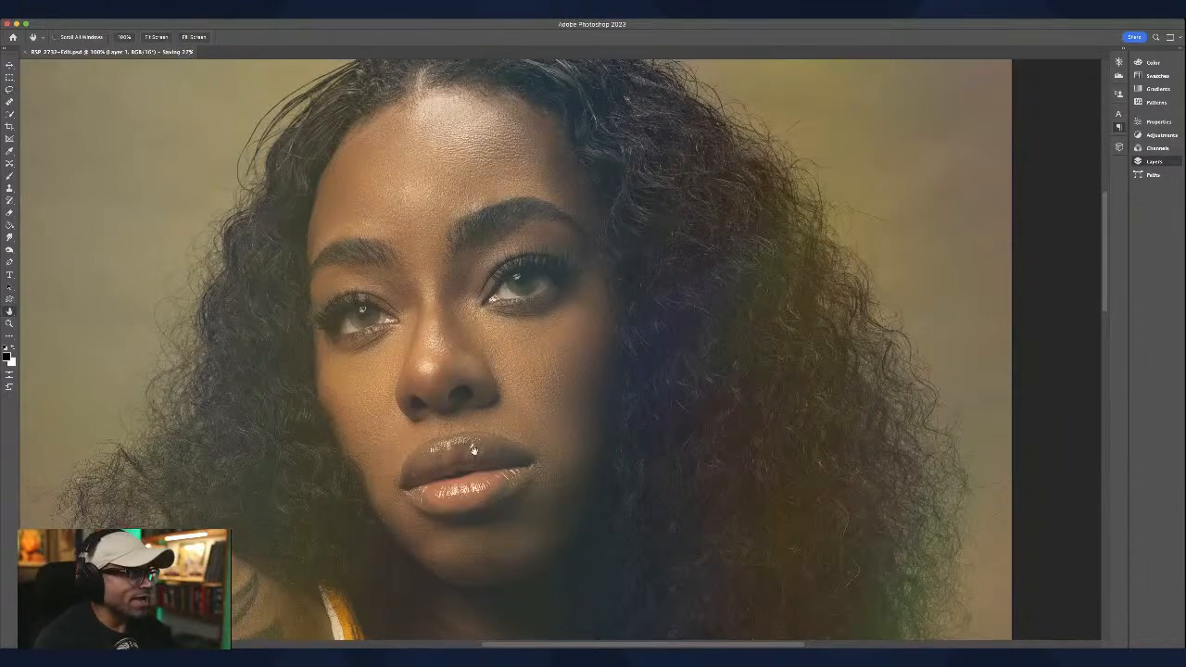
# Step: Lasso the shadowed neck between the jawline and the collarbone, smooth its tones, and clear the selection
pyautogui.press('h')
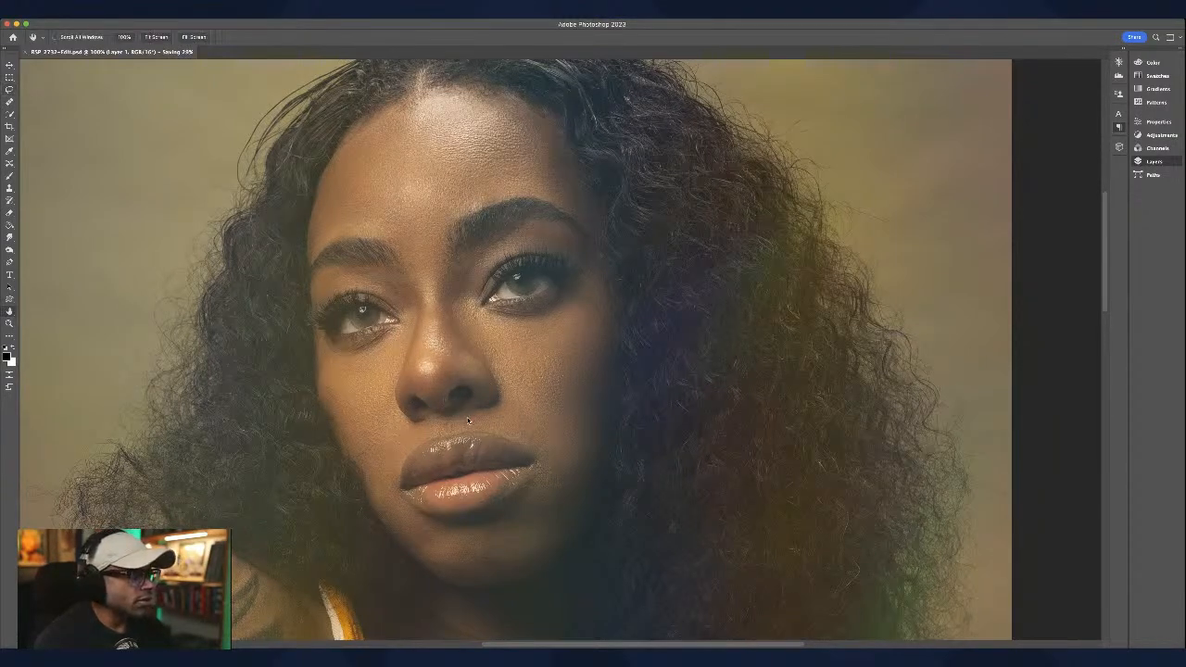
pyautogui.hotkey('ctrl', '0')
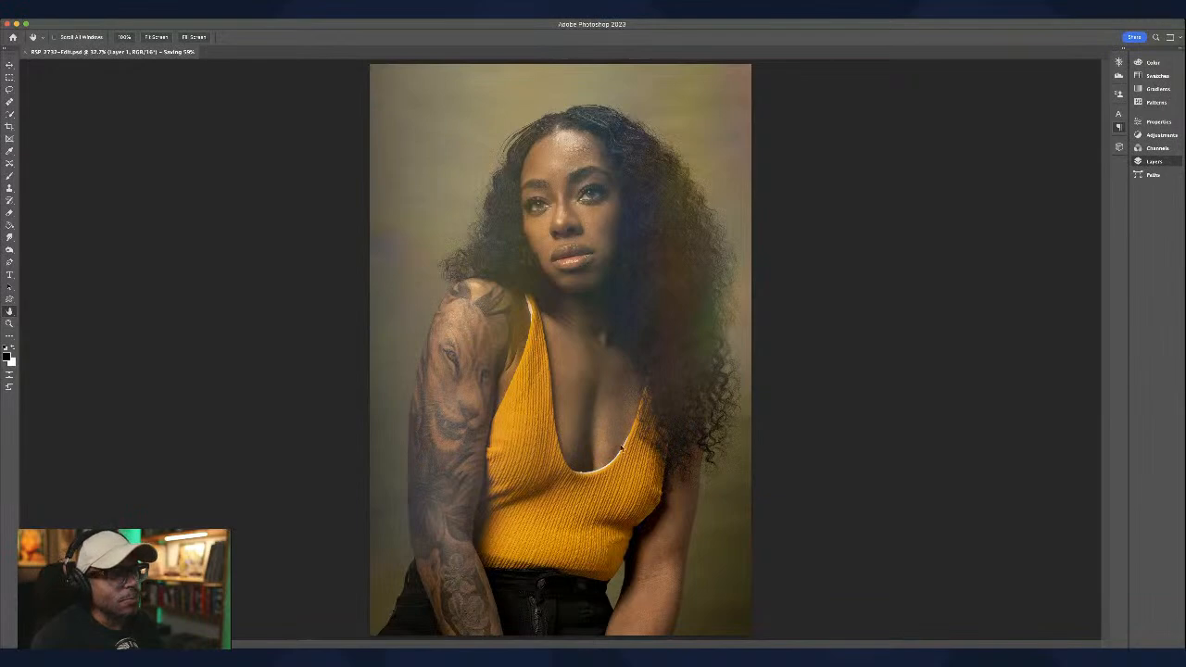
pyautogui.scroll(5, 622, 449)
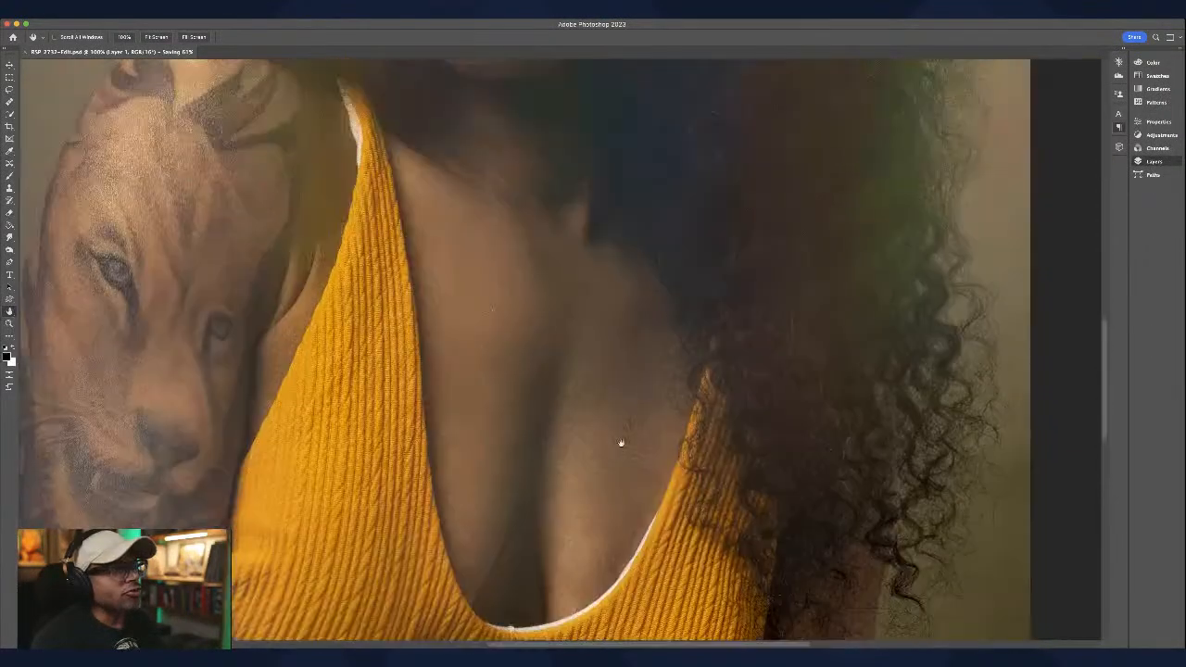
pyautogui.scroll(10, 621, 443)
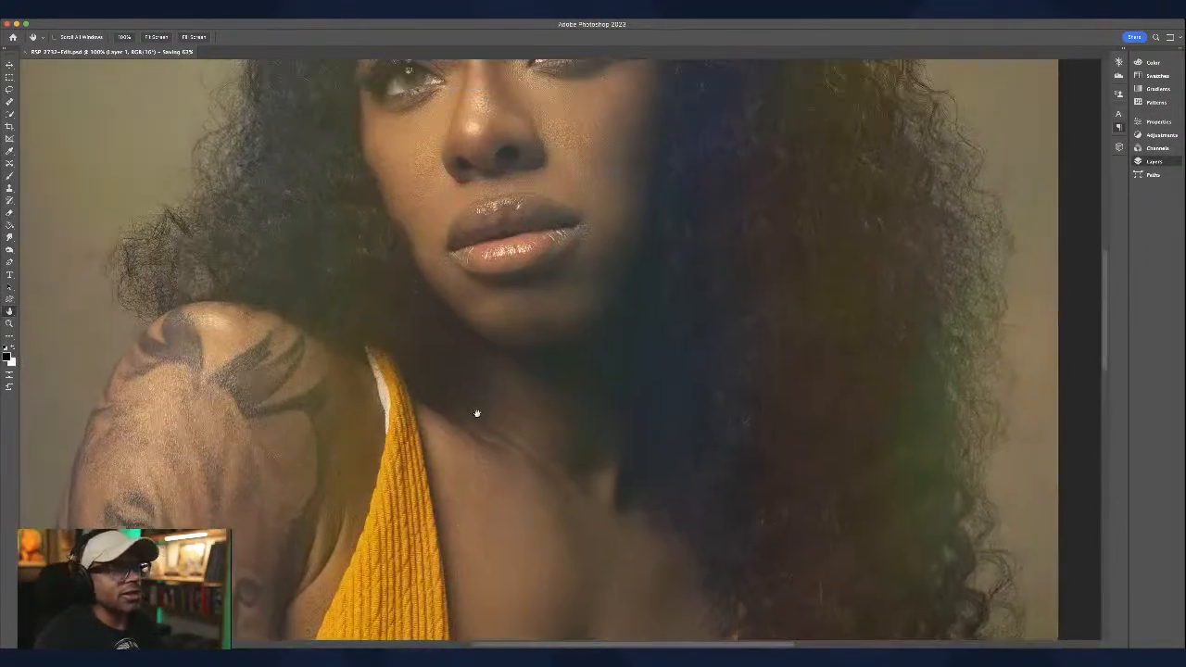
pyautogui.scroll(2, 477, 413)
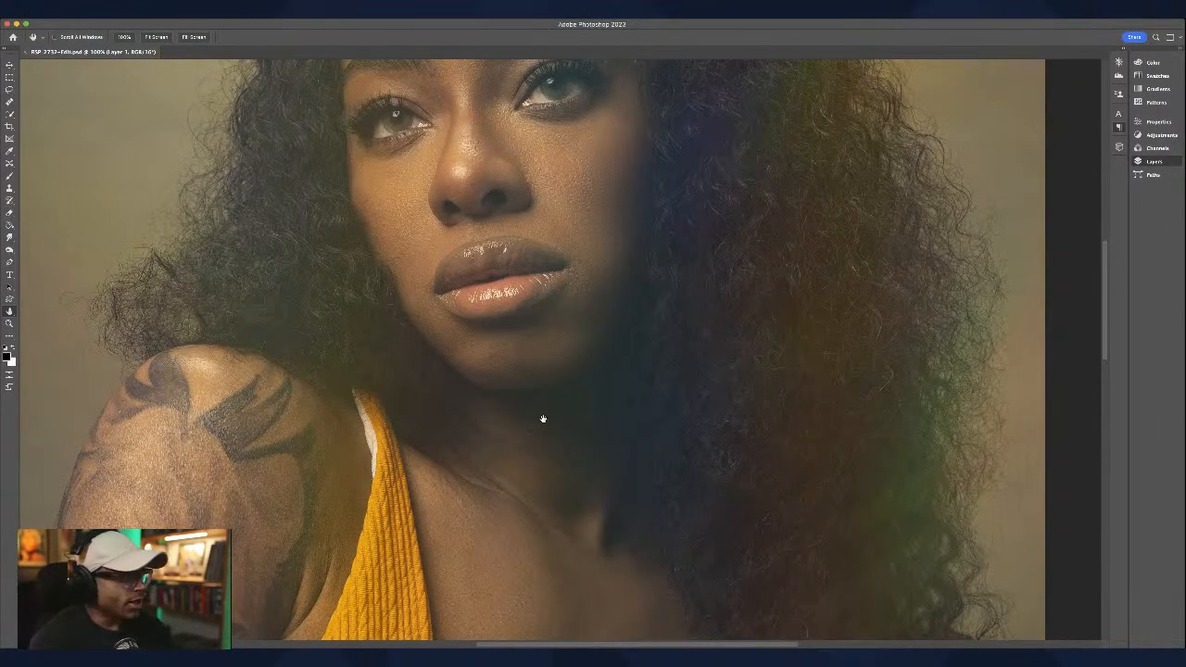
pyautogui.press('j')
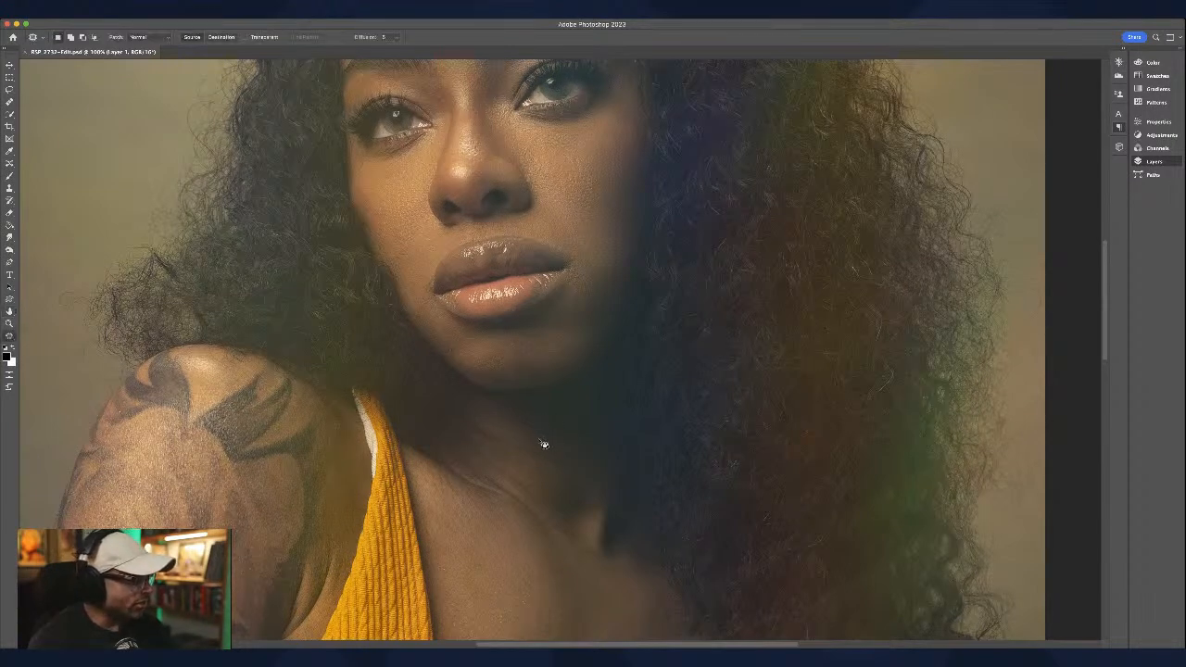
pyautogui.press('l')
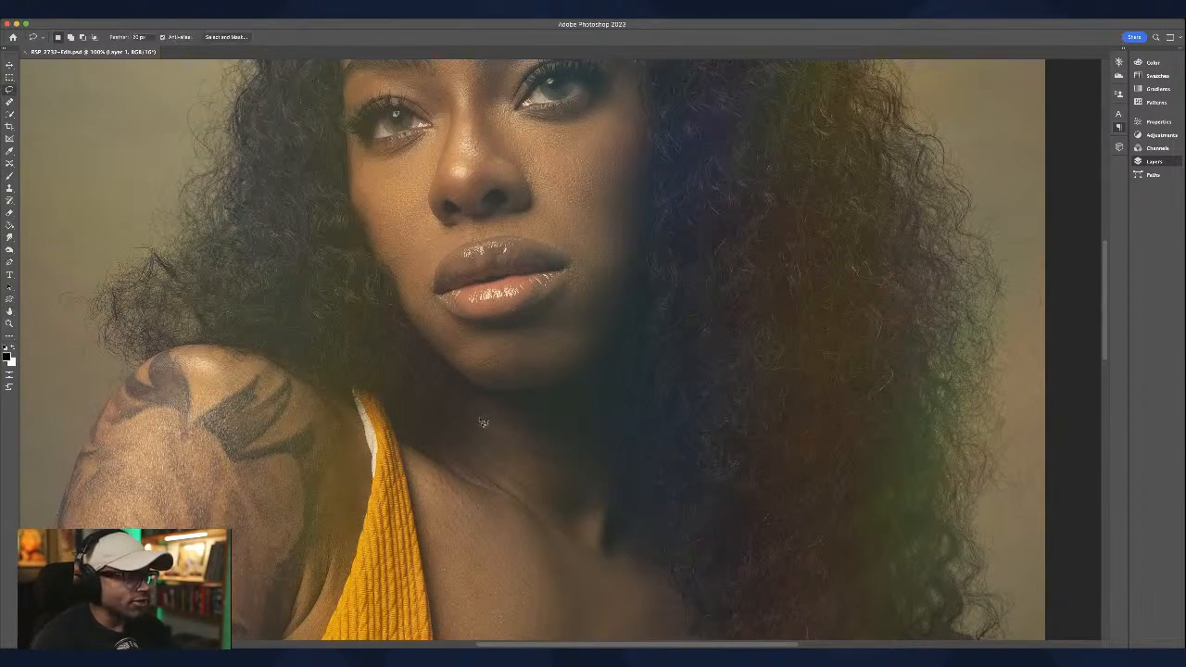
pyautogui.moveTo(457, 383)
pyautogui.mouseDown()
pyautogui.moveTo(447, 441)
pyautogui.moveTo(539, 511)
pyautogui.moveTo(591, 536)
pyautogui.mouseUp()
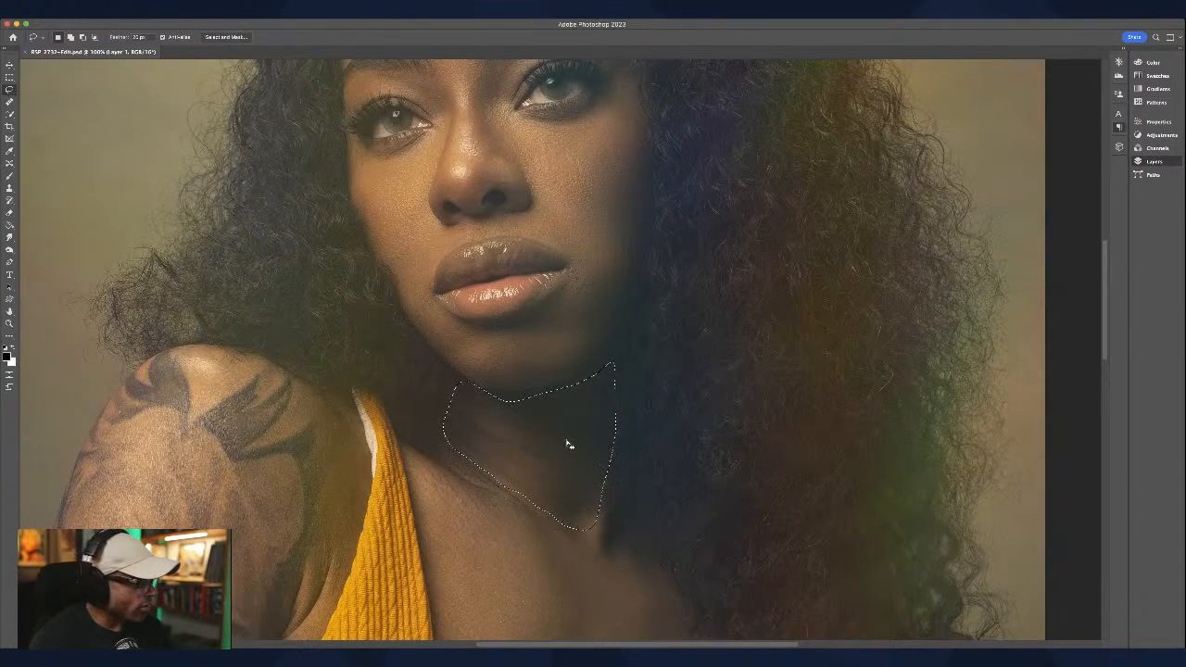
pyautogui.press('h')
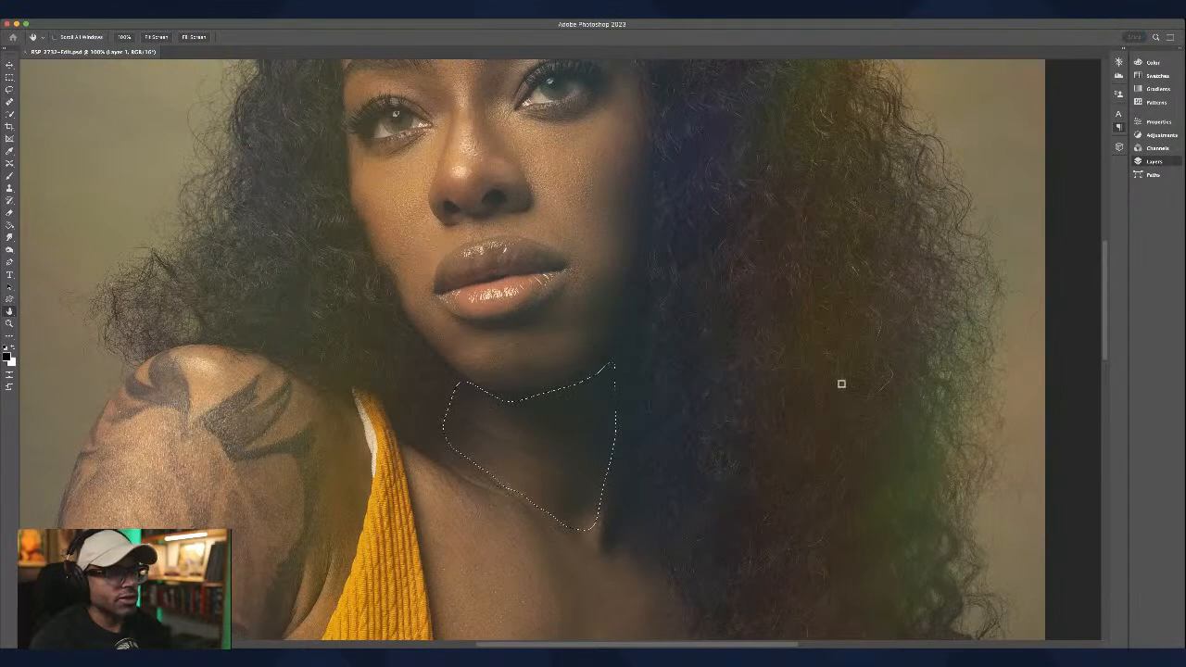
pyautogui.press('l')
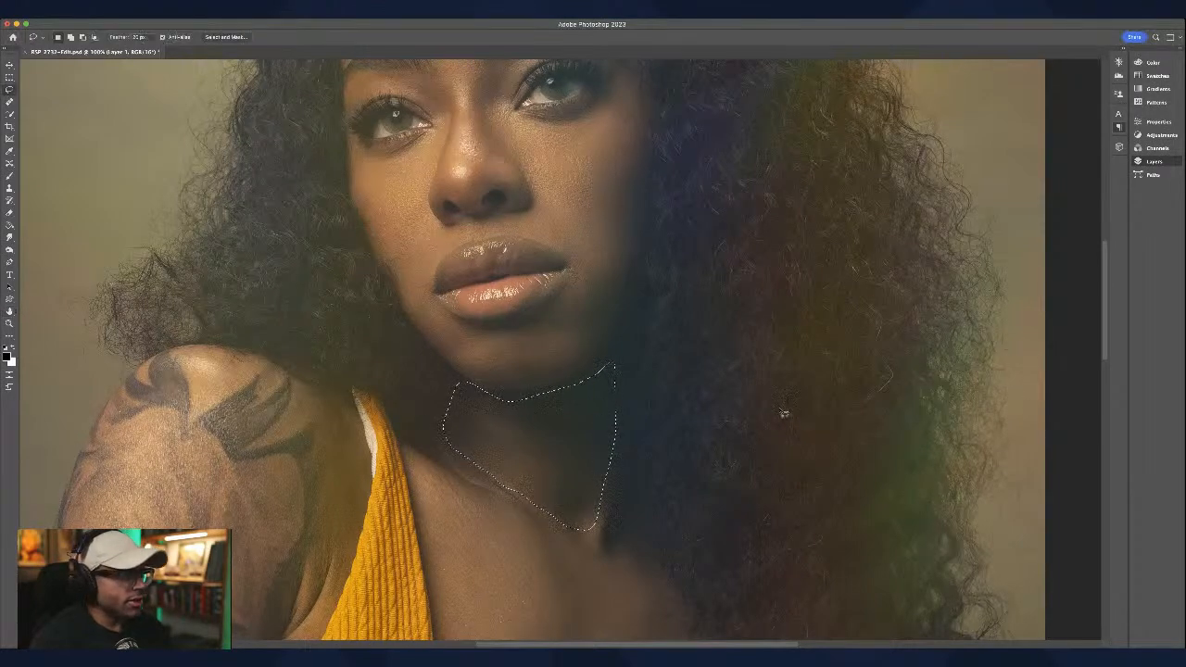
pyautogui.click(545, 461)
# Step: Lasso the untattooed arm from below the hair to the elbow crease and smooth its skin tones
pyautogui.press('h')
pyautogui.scroll(-10, 546, 417)
pyautogui.hscroll(5, 547, 417)
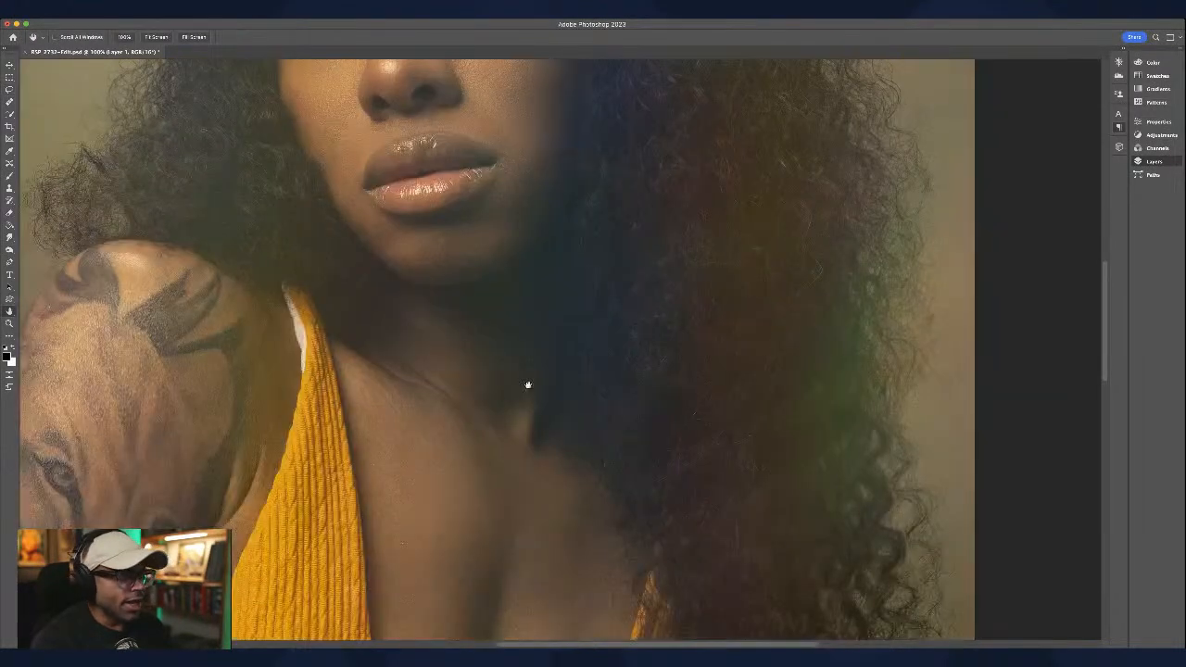
pyautogui.scroll(-5, 535, 443)
pyautogui.hscroll(-3, 646, 312)
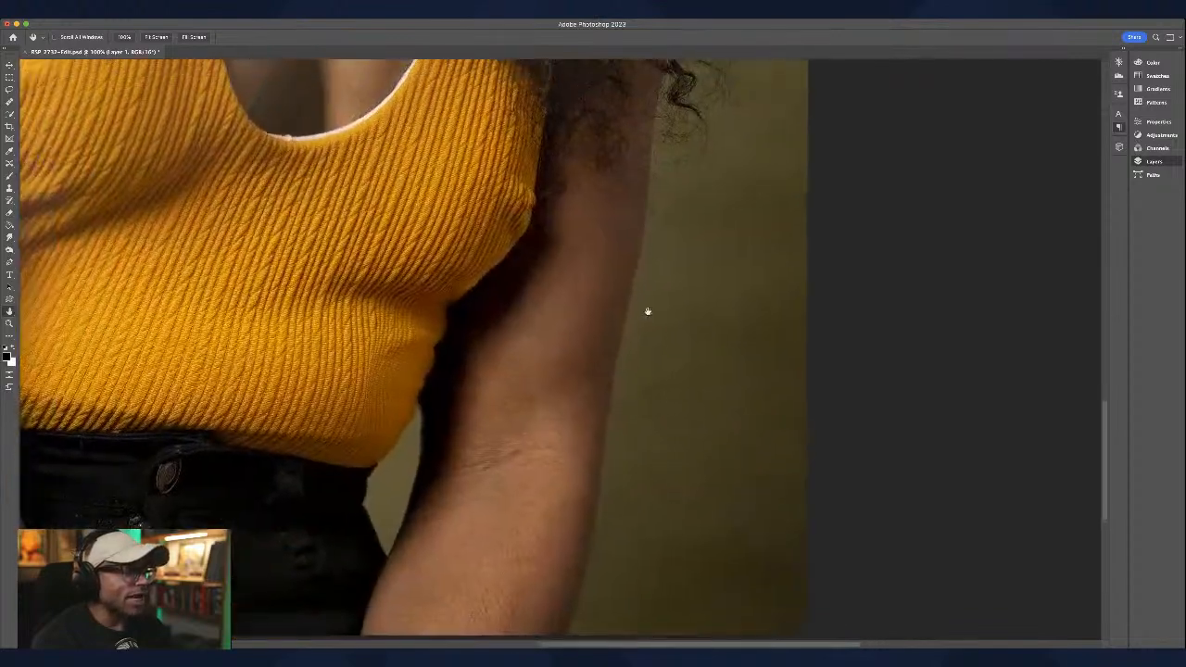
pyautogui.press('l')
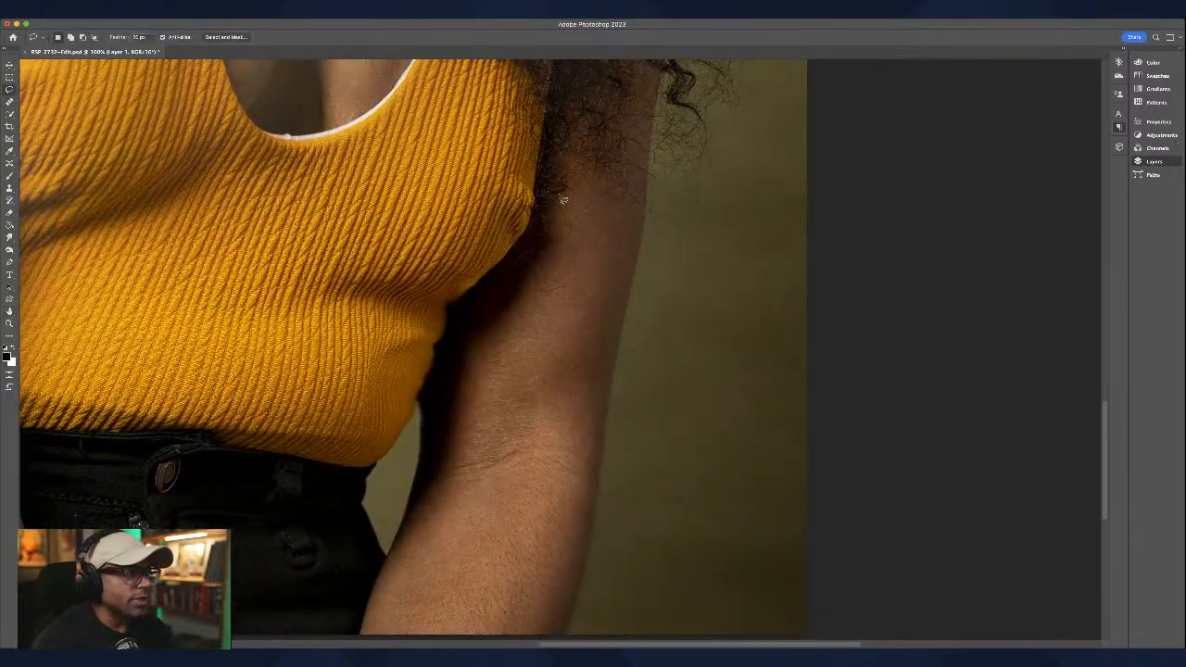
pyautogui.moveTo(559, 195)
pyautogui.mouseDown()
pyautogui.moveTo(442, 379)
pyautogui.moveTo(435, 453)
pyautogui.moveTo(447, 465)
pyautogui.moveTo(529, 445)
pyautogui.moveTo(597, 448)
pyautogui.moveTo(639, 195)
pyautogui.moveTo(559, 190)
pyautogui.mouseUp()
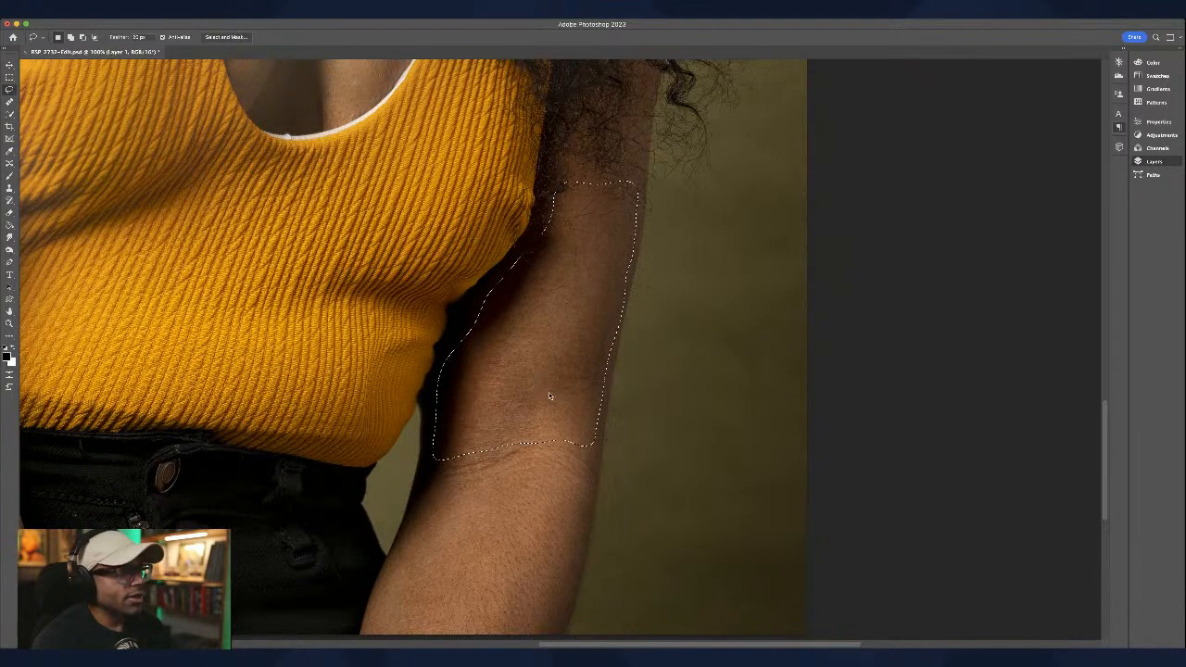
pyautogui.press('h')
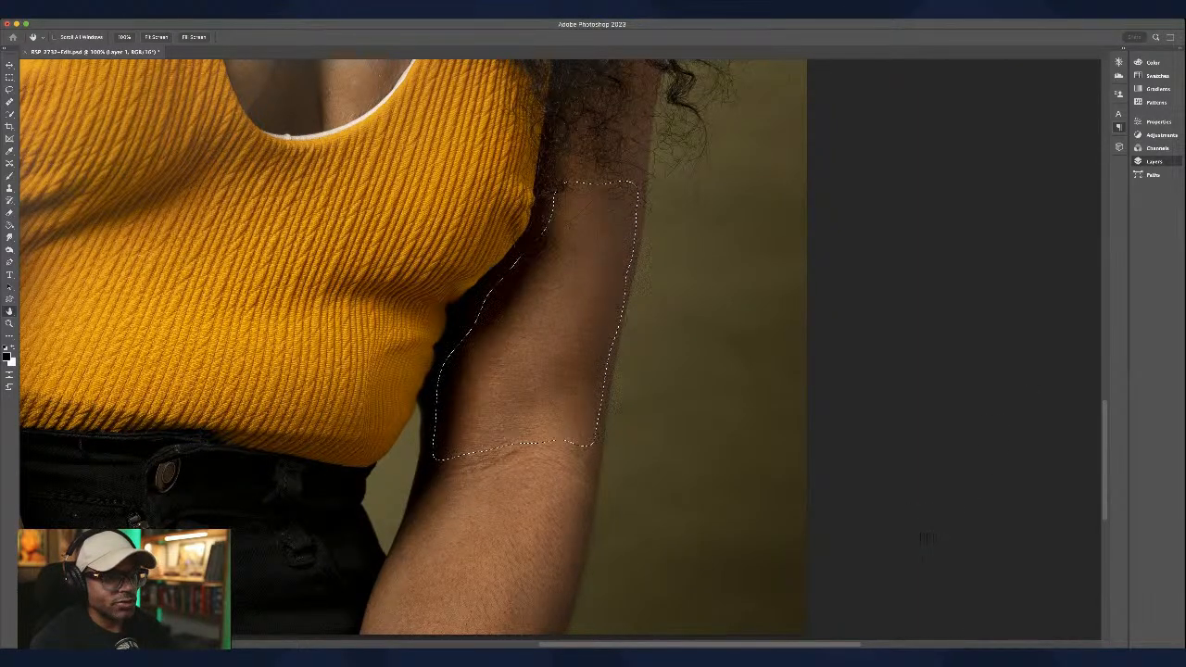
# Step: Lasso the forearm below the elbow crease, smooth its tones, clear the selection, and save the file
pyautogui.press('l')
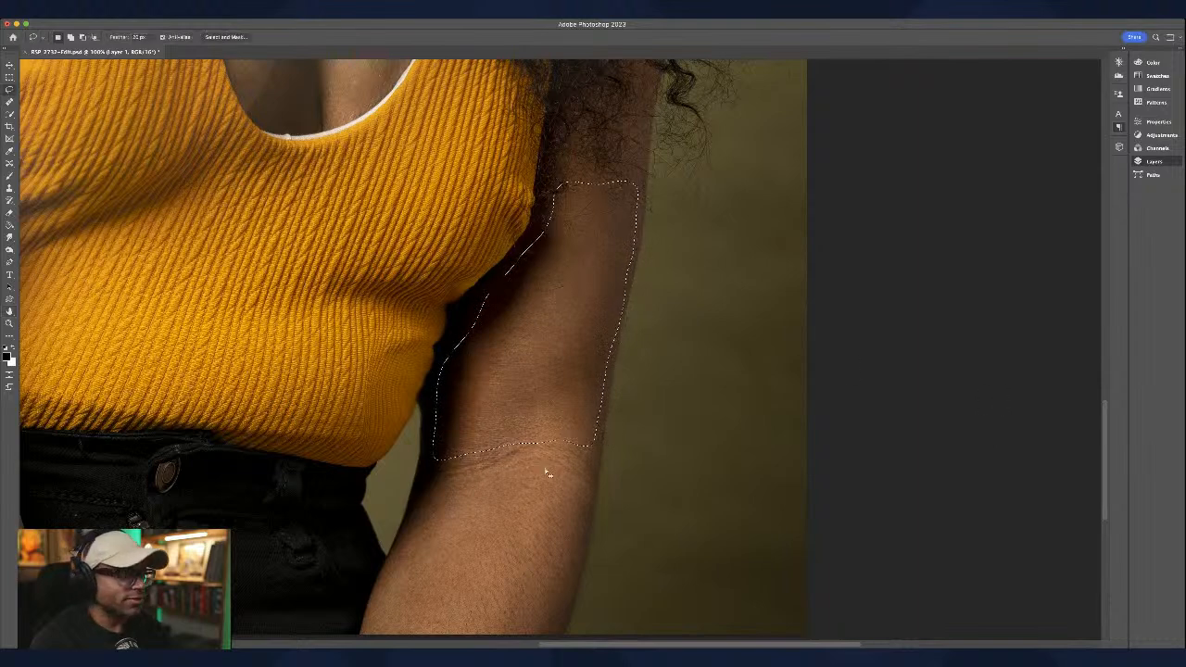
pyautogui.moveTo(427, 462)
pyautogui.mouseDown()
pyautogui.moveTo(429, 496)
pyautogui.moveTo(374, 623)
pyautogui.moveTo(393, 639)
pyautogui.moveTo(547, 634)
pyautogui.moveTo(568, 621)
pyautogui.moveTo(595, 498)
pyautogui.moveTo(575, 451)
pyautogui.moveTo(443, 461)
pyautogui.moveTo(427, 477)
pyautogui.mouseUp()
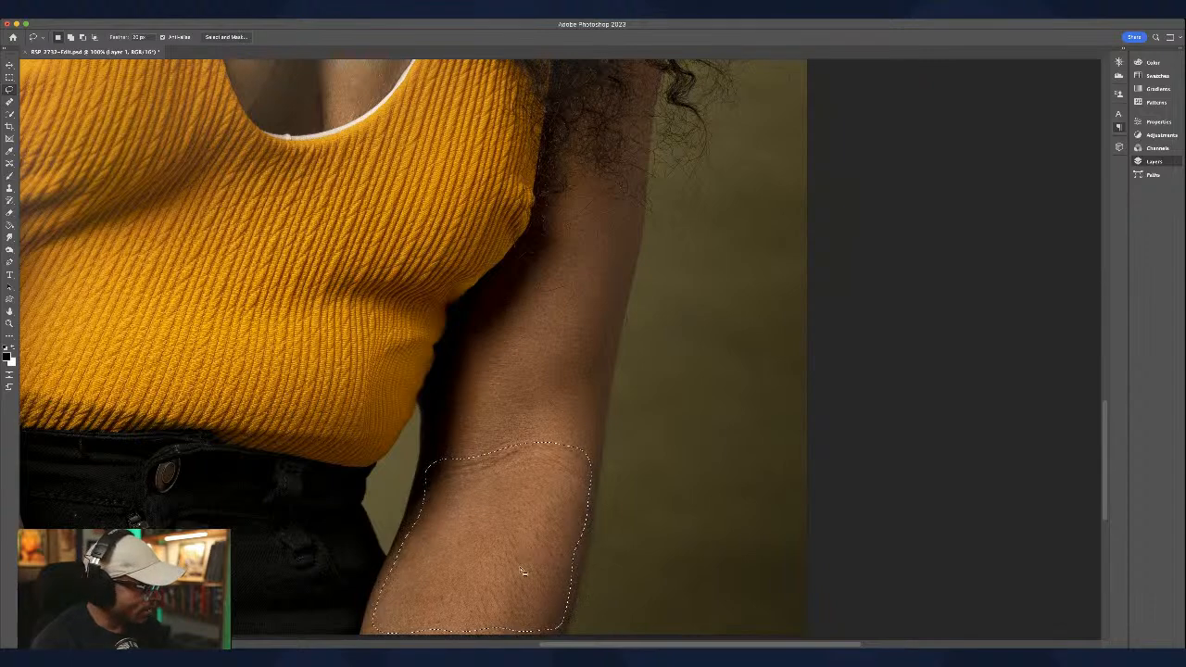
pyautogui.press('h')
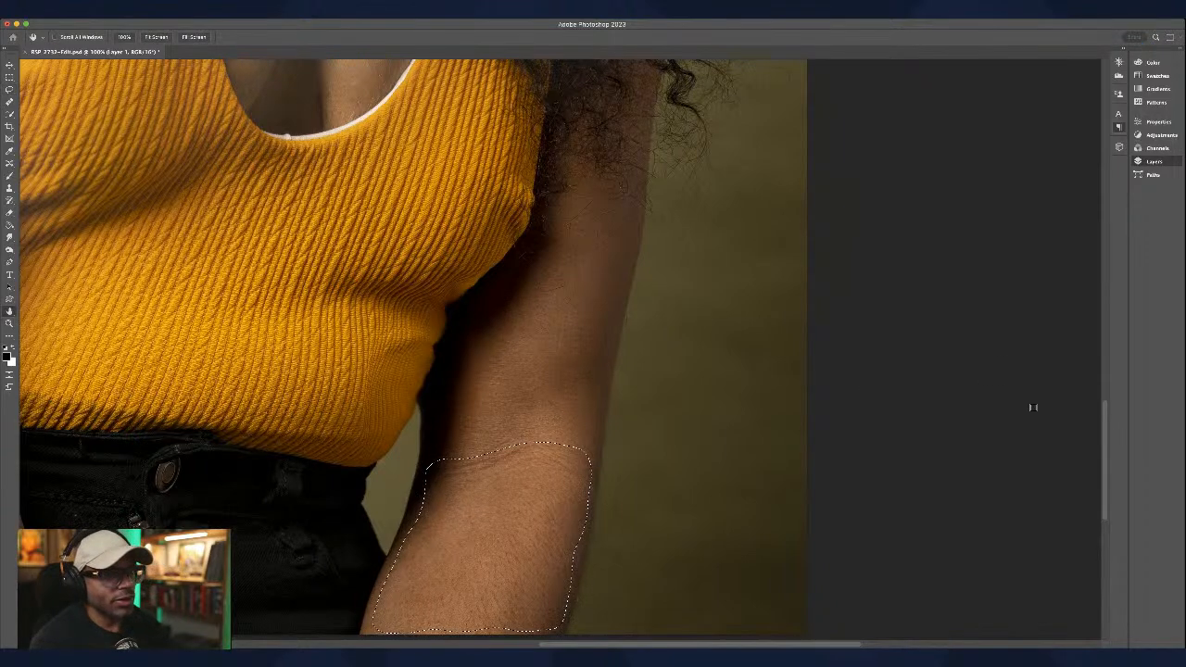
pyautogui.press('l')
pyautogui.click(542, 473)
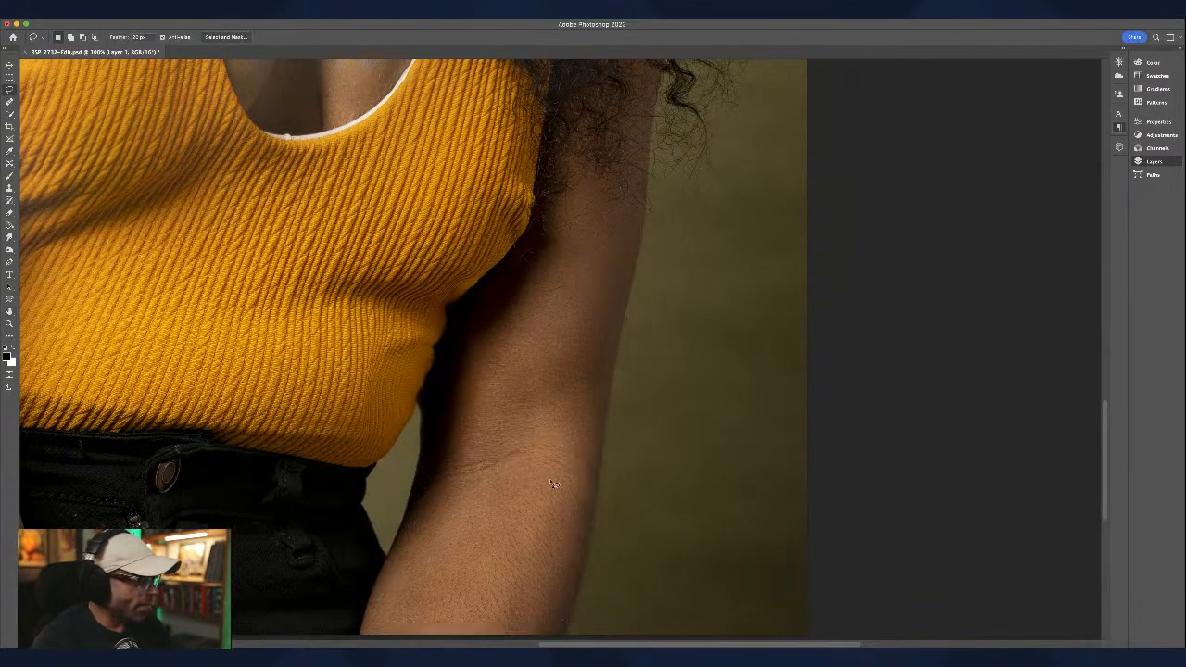
pyautogui.press('h')
pyautogui.hotkey('ctrl', '0')
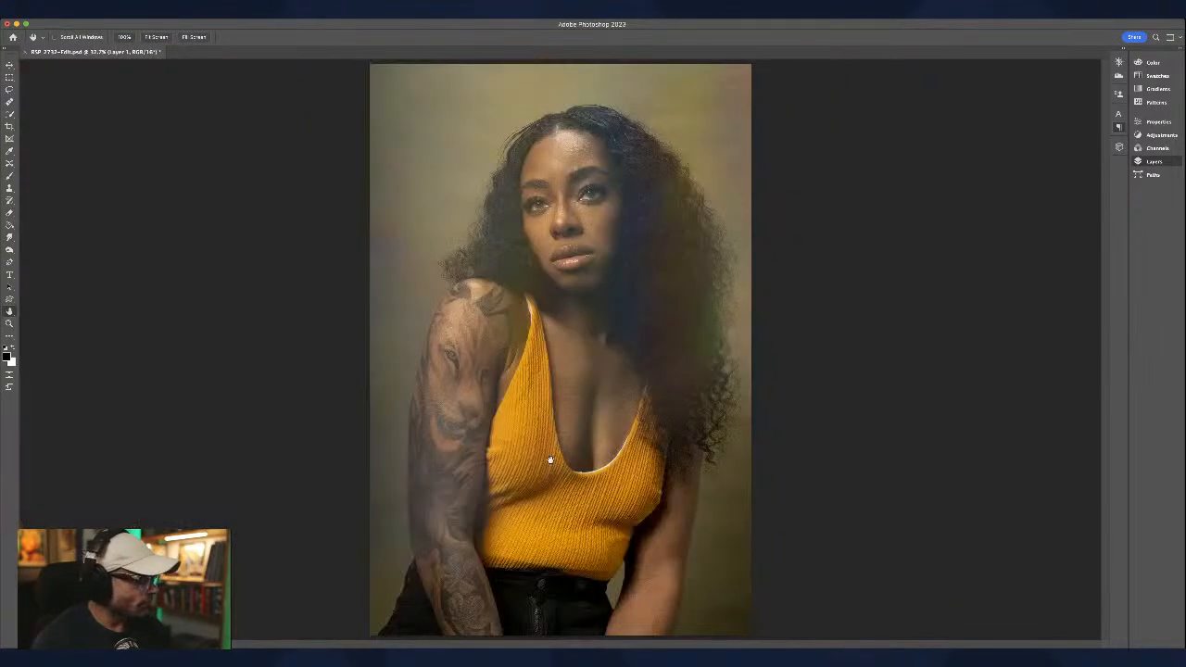
pyautogui.hotkey('ctrl', 's')
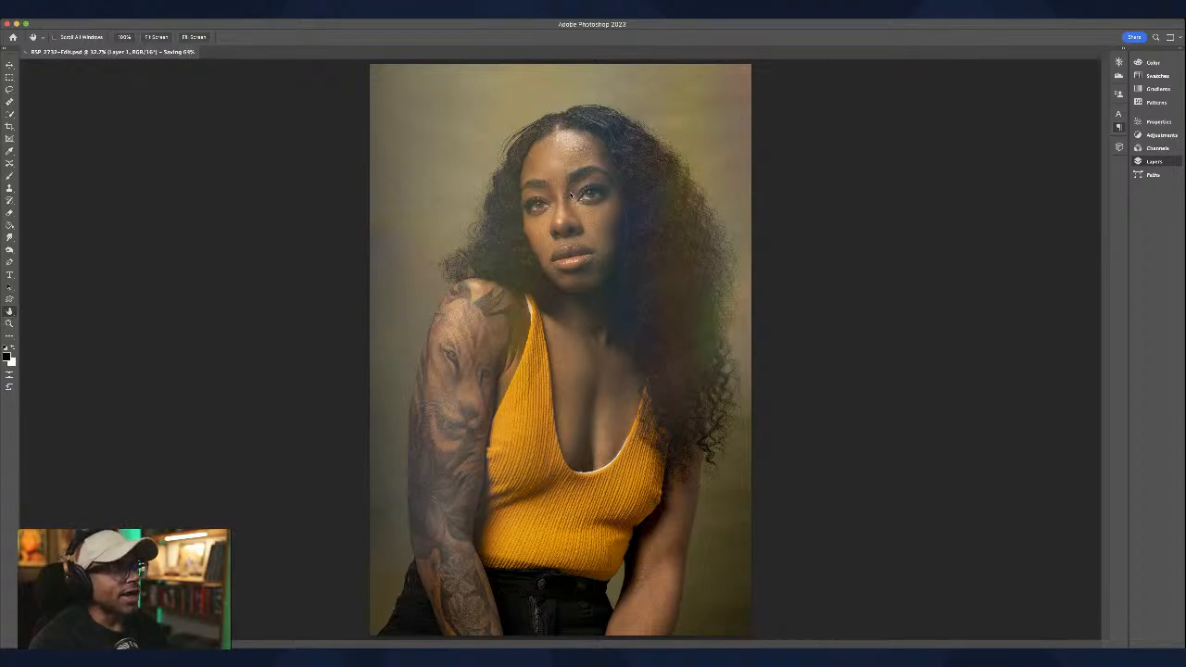
# Step: Inspect the smoothed forehead, cheeks and hair at 100% and compare them with the full portrait
pyautogui.press('super+1')
pyautogui.scroll(5, 612, 361)
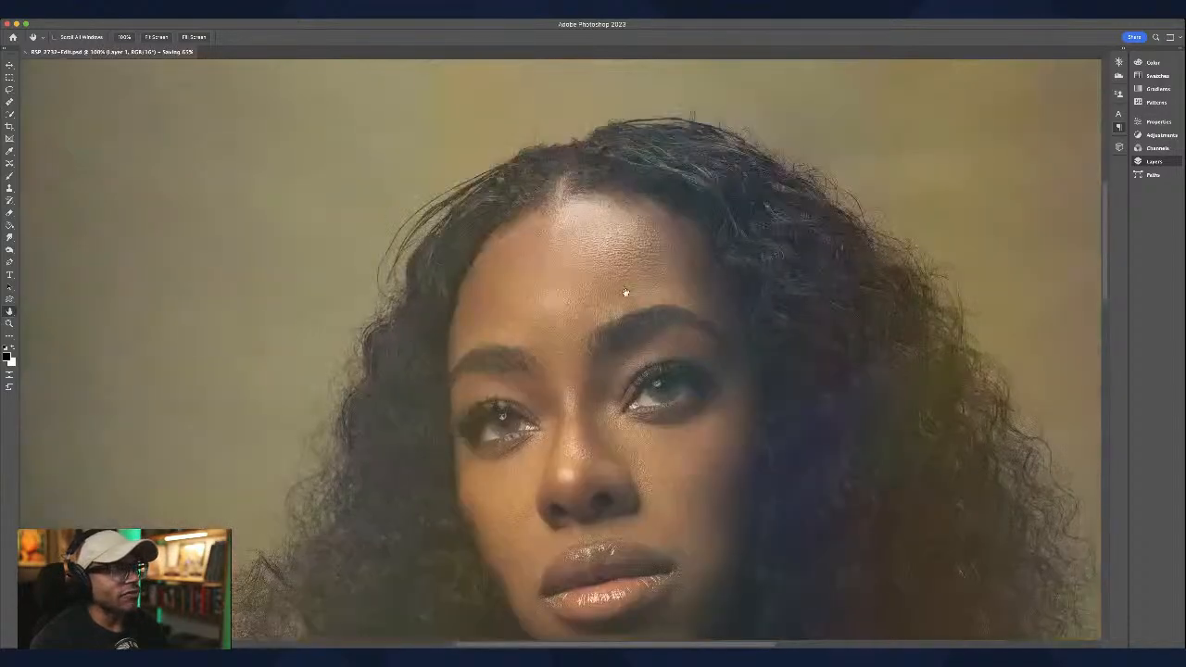
pyautogui.scroll(-3, 598, 286)
pyautogui.scroll(1, 608, 264)
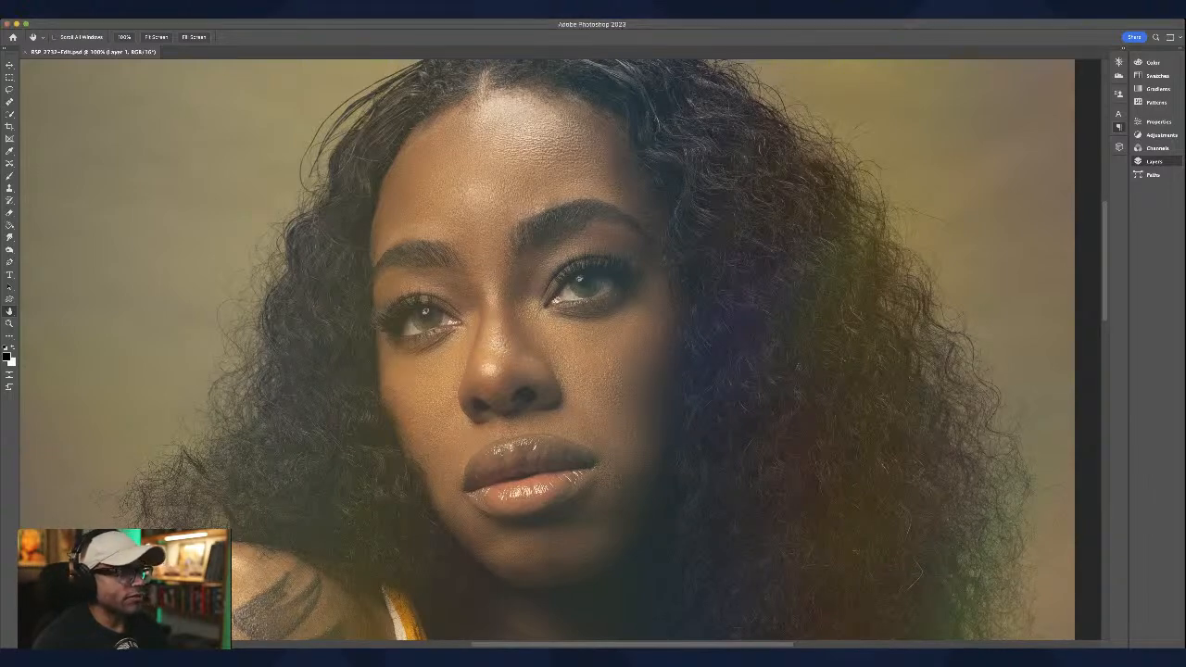
pyautogui.scroll(-2, 633, 277)
pyautogui.moveTo(633, 277); pyautogui.dragTo(623, 331)
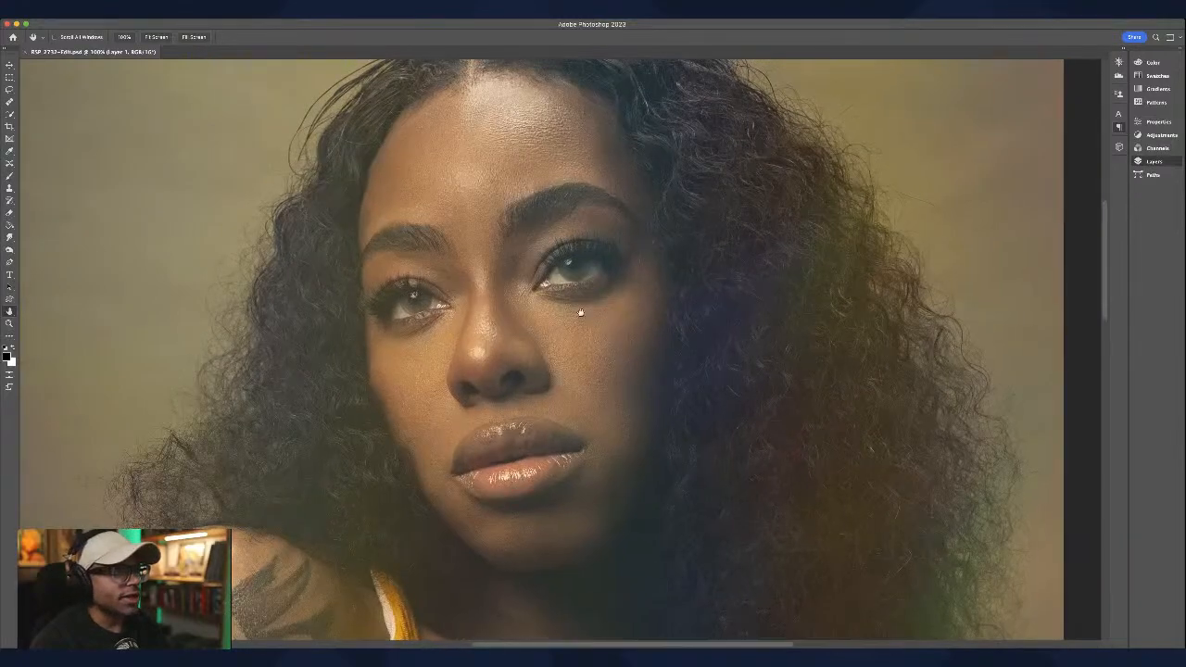
pyautogui.press('super+0')
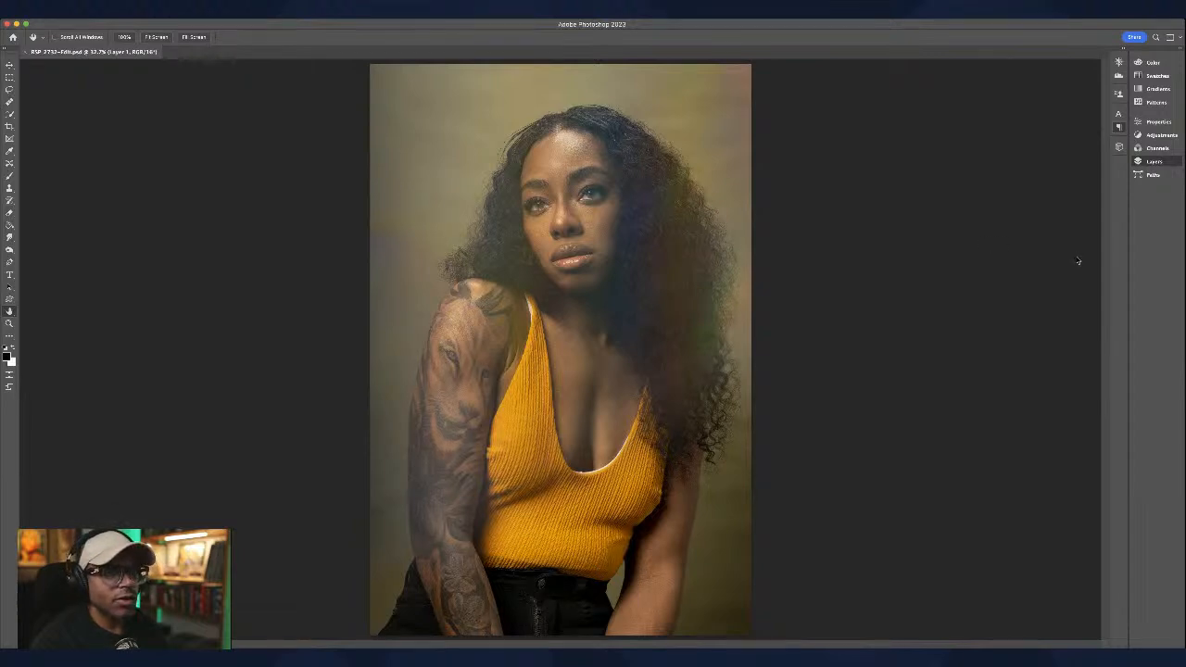
# Step: Duplicate the retouched layer and even out the shadow-side cheek below the eye with a smaller Clone Stamp brush, sampling nearby clean skin
pyautogui.hotkey('ctrl', 'j')
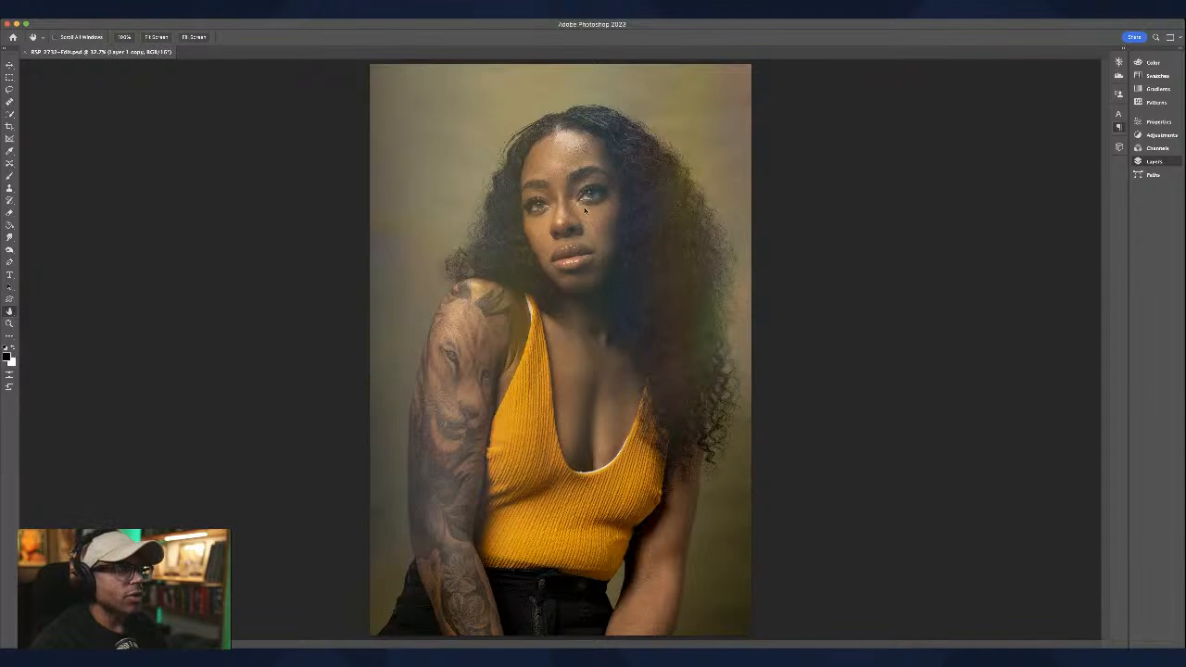
pyautogui.hotkey('ctrl', '1')
pyautogui.scroll(5, 588, 265)
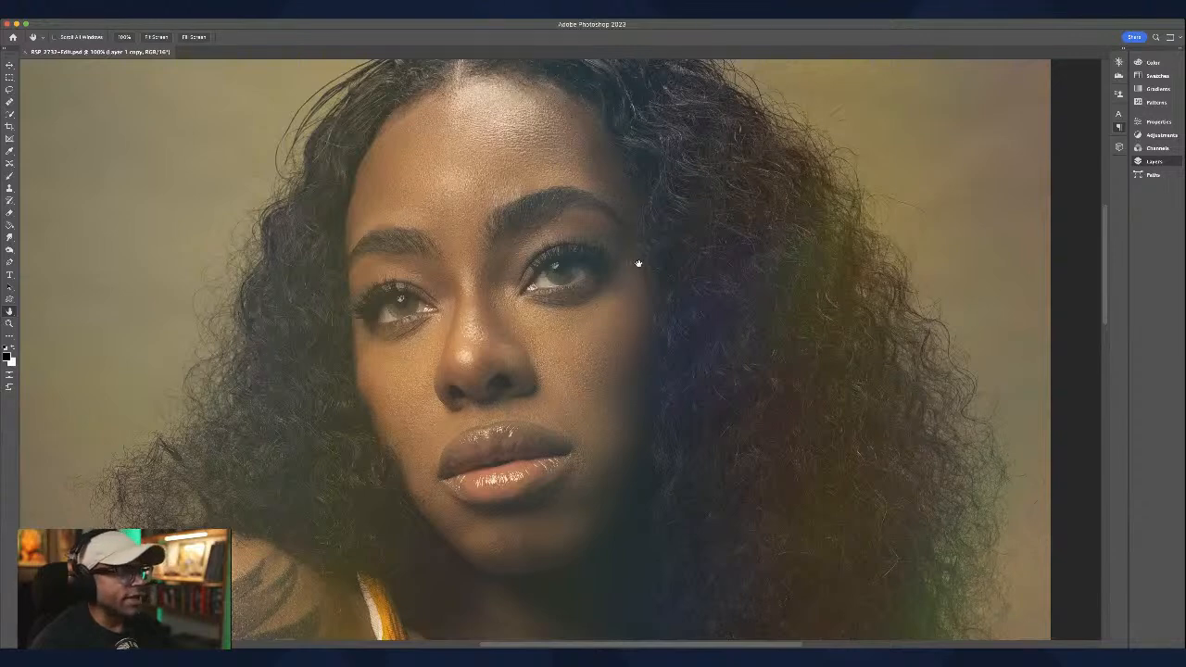
pyautogui.press('s')
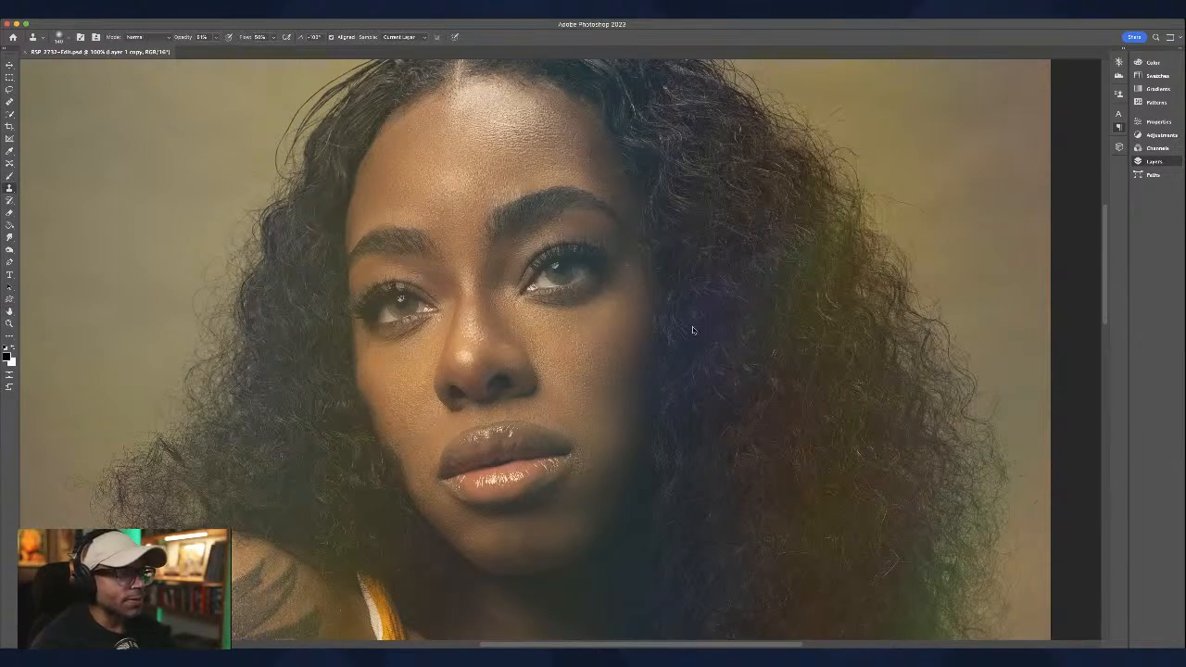
pyautogui.press('[')
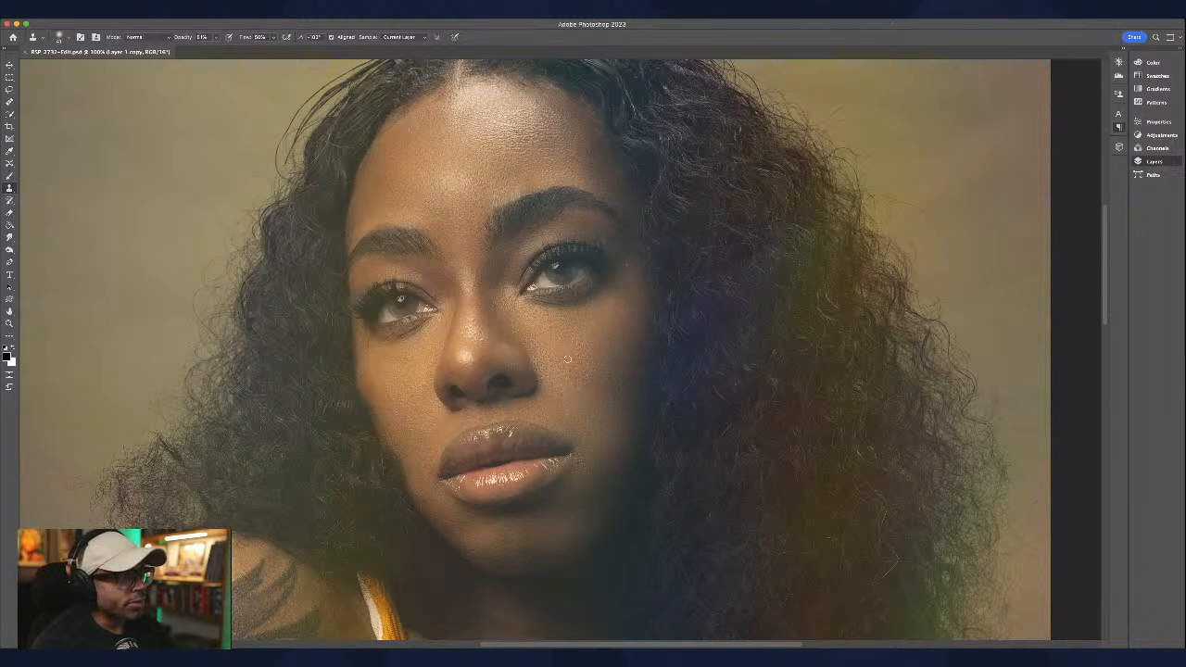
pyautogui.keyDown('alt'); pyautogui.click(605, 374); pyautogui.keyUp('alt')
pyautogui.click(569, 346)
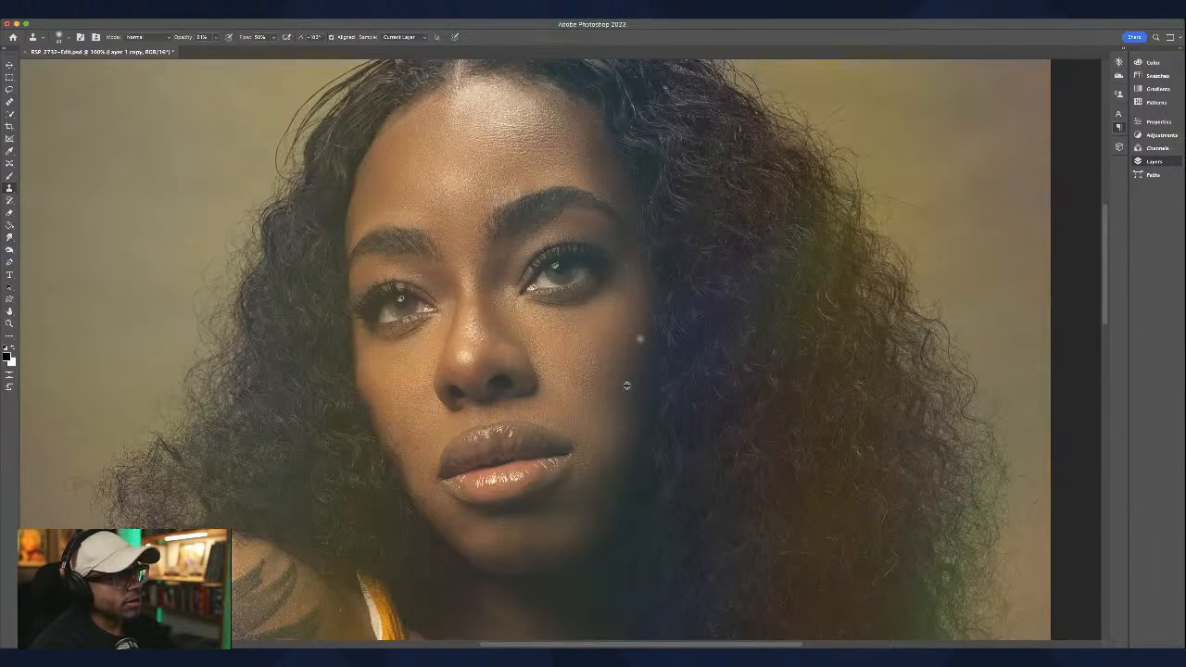
pyautogui.moveTo(559, 351); pyautogui.dragTo(567, 355)
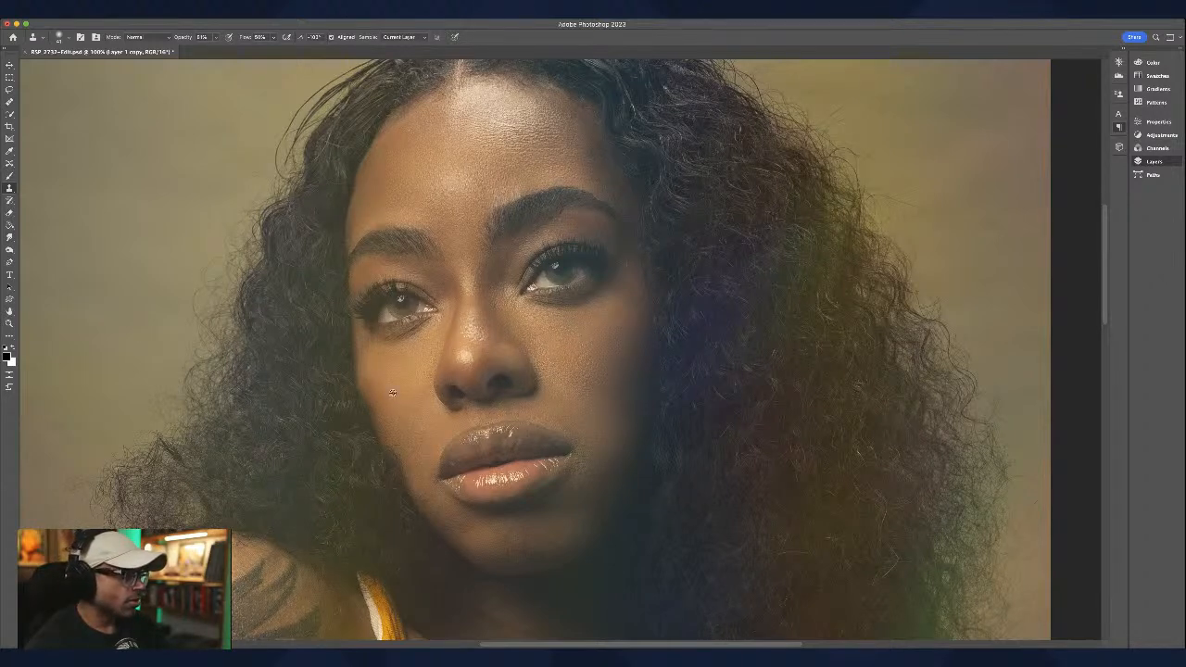
pyautogui.keyDown('alt'); pyautogui.click(599, 381); pyautogui.keyUp('alt')
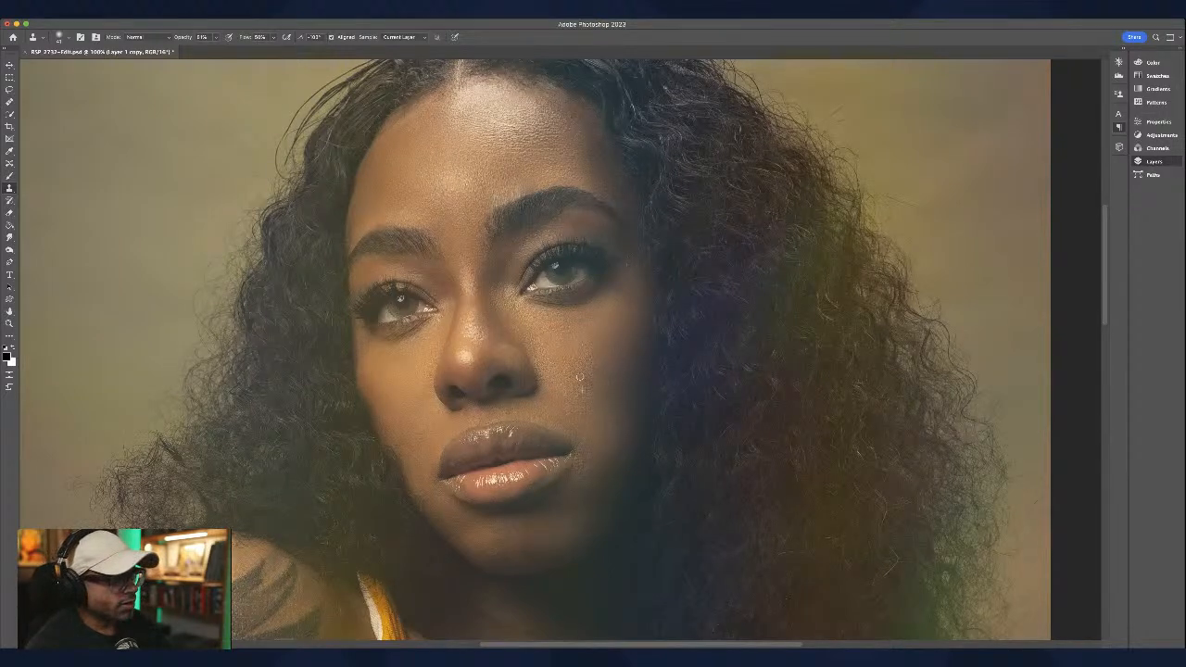
pyautogui.moveTo(600, 411)
pyautogui.mouseDown()
pyautogui.moveTo(571, 370)
pyautogui.moveTo(581, 349)
pyautogui.mouseUp()
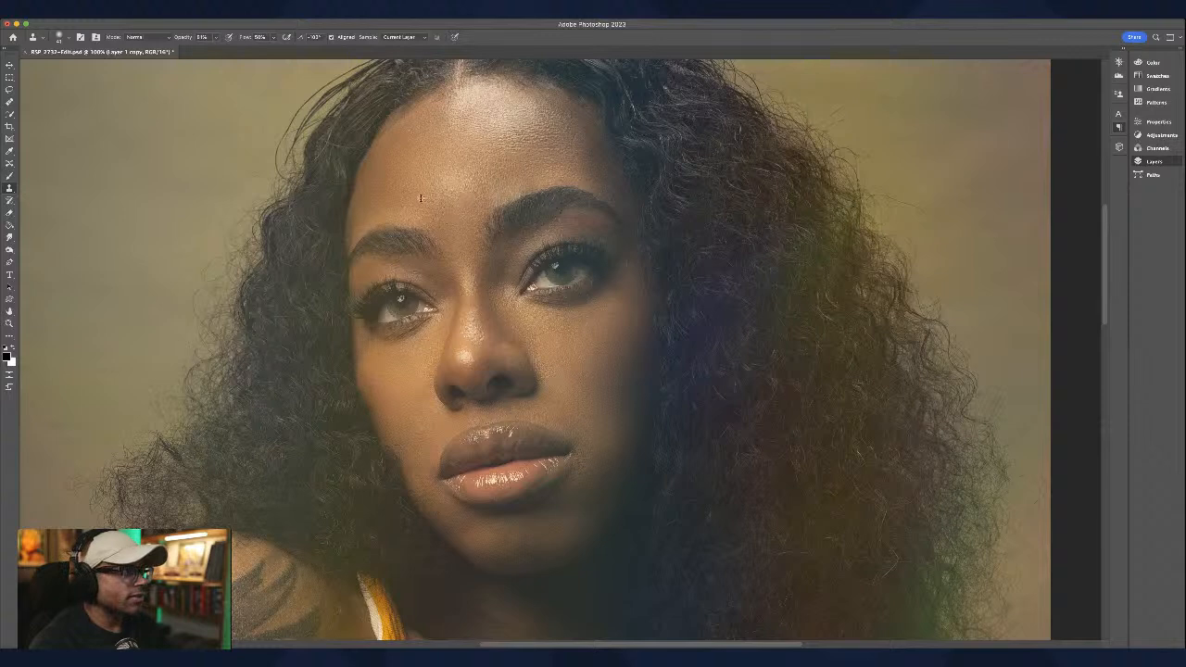
# Step: Clone Stamp the small forehead area above the eyebrow on the lit side and save the file
pyautogui.moveTo(421, 198)
pyautogui.mouseDown()
pyautogui.moveTo(442, 214)
pyautogui.moveTo(437, 205)
pyautogui.mouseUp()
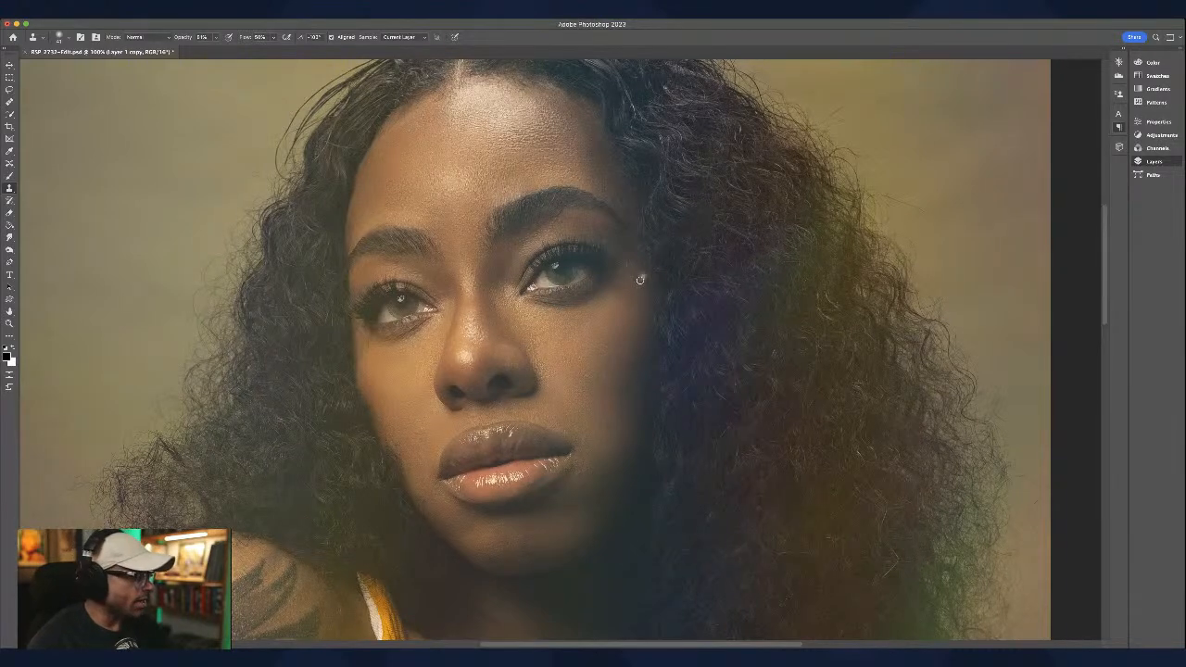
pyautogui.press('super+s')
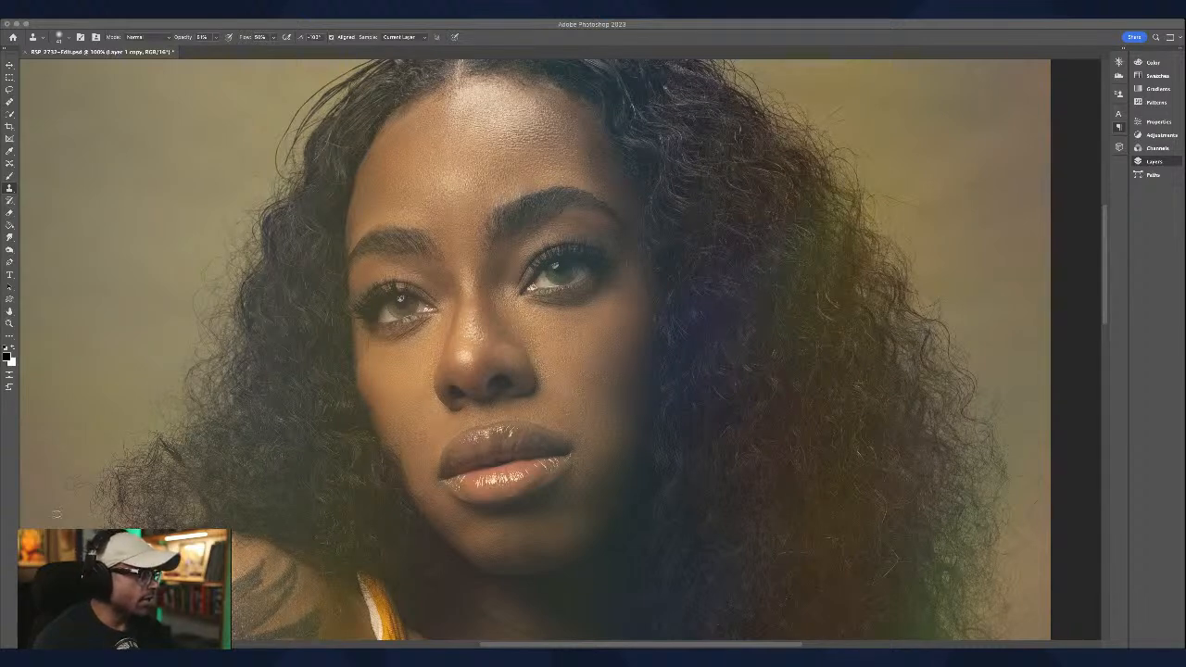
pyautogui.press('h')
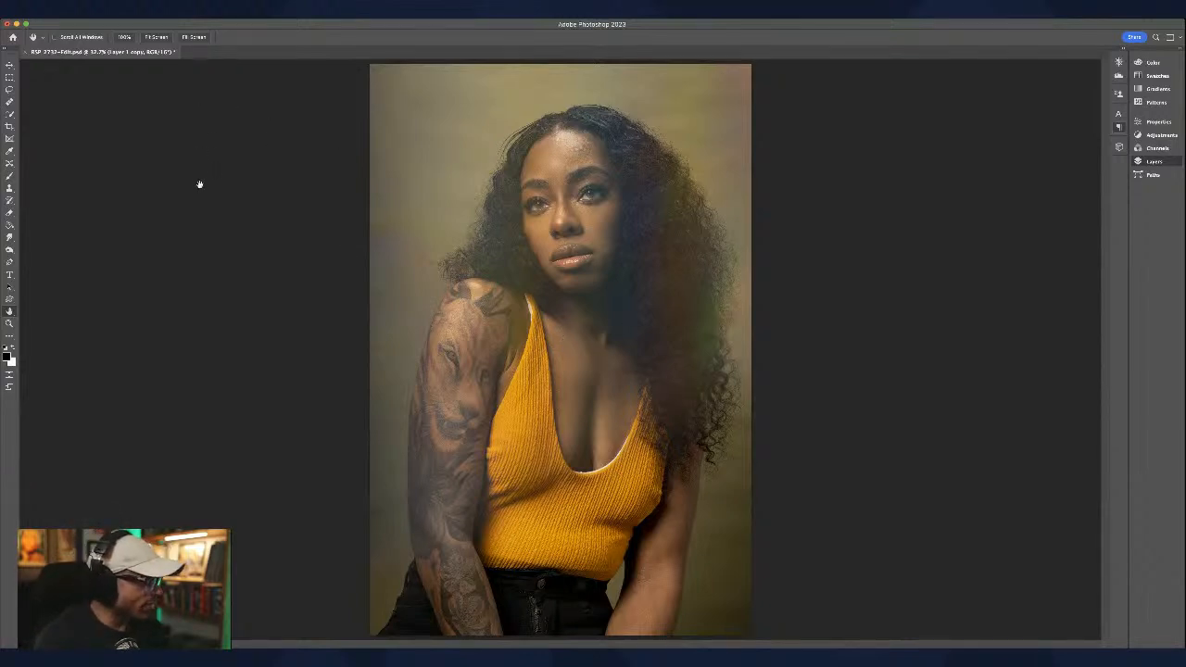
pyautogui.press('super+s')
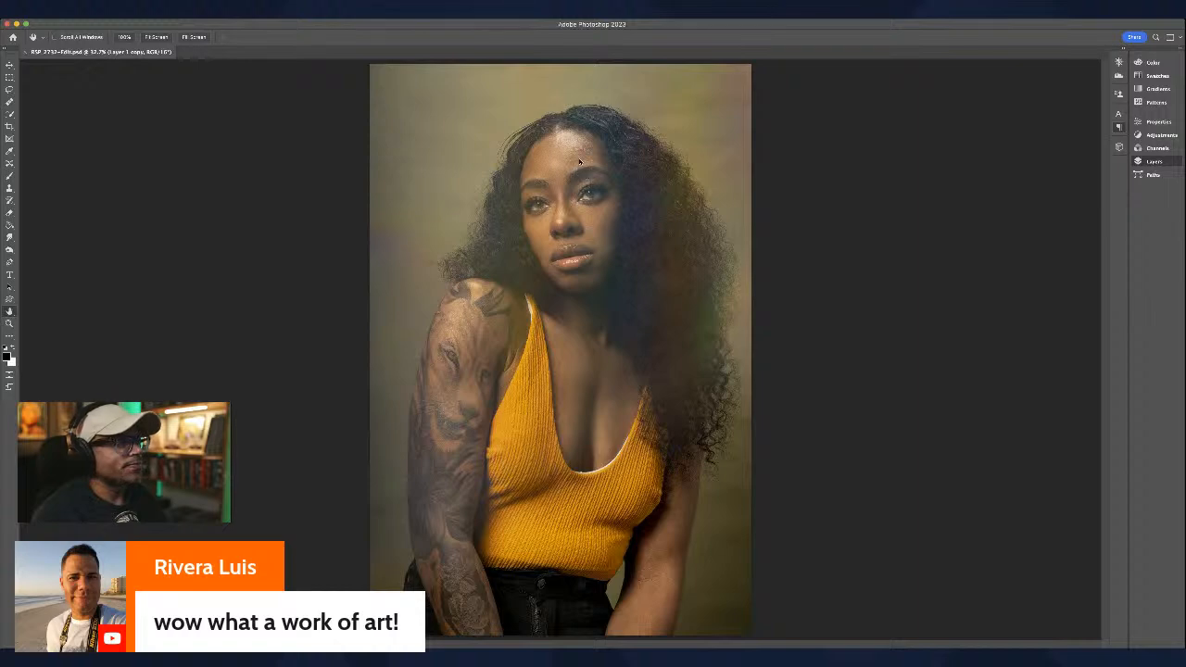
pyautogui.press('super+1')
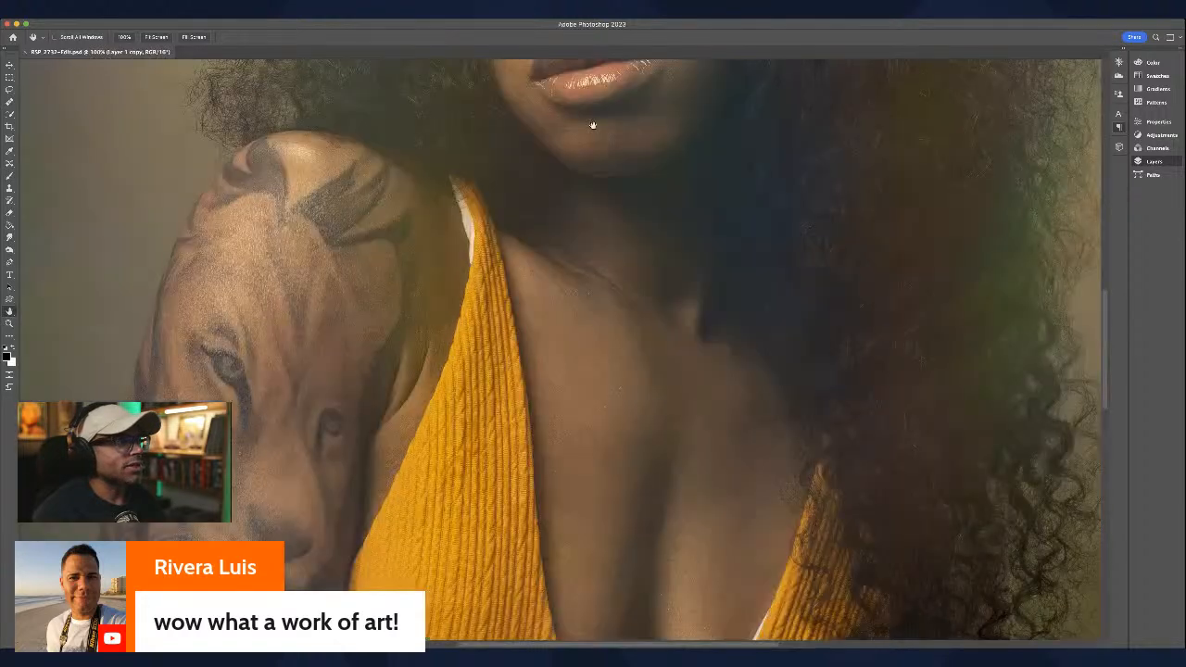
pyautogui.scroll(5, 594, 186)
pyautogui.hscroll(2, 615, 190)
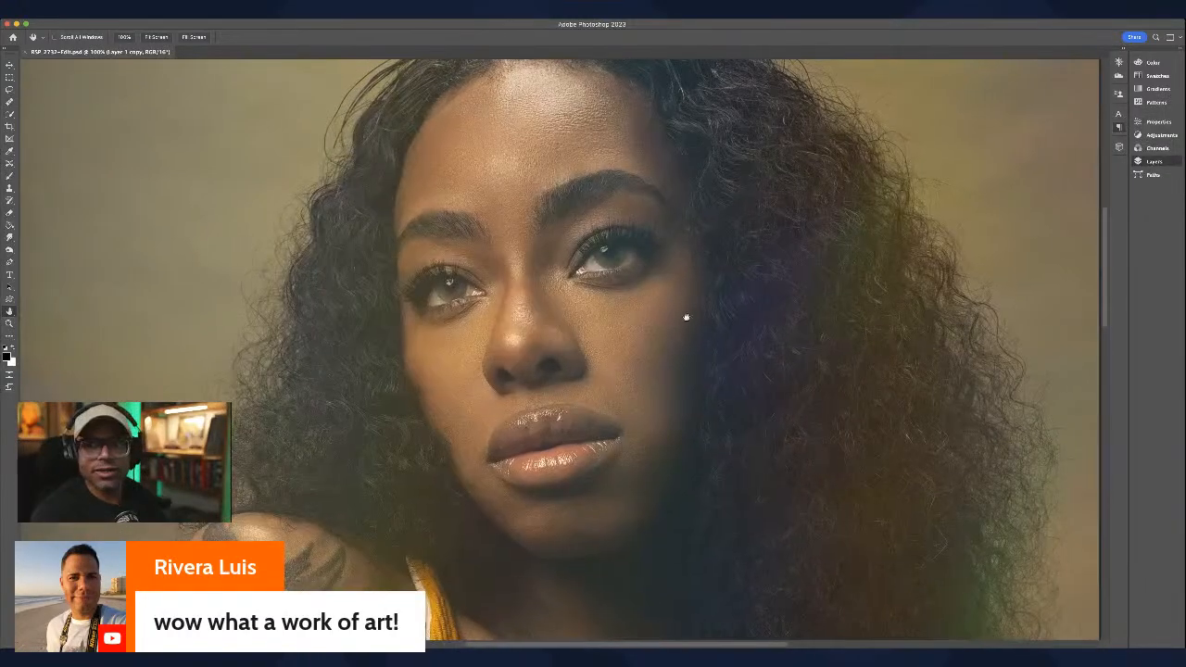
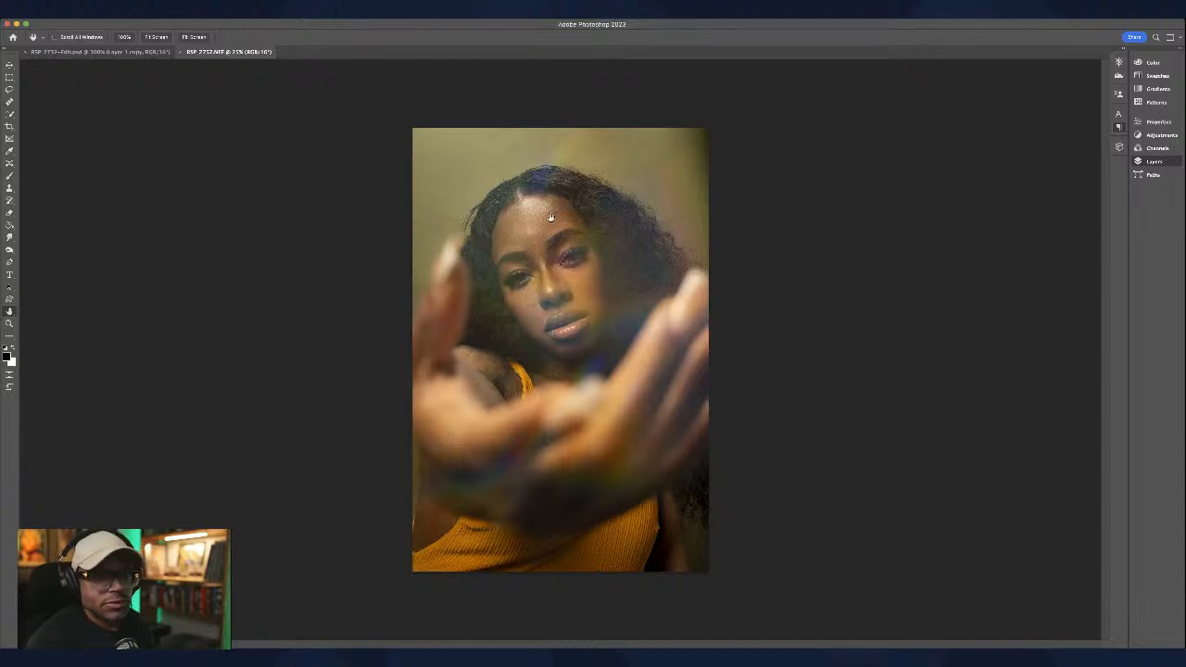
# Step: Examine the face, lips, forehead and hairline of the portrait with outstretched hands at 100%
pyautogui.press('super+1')
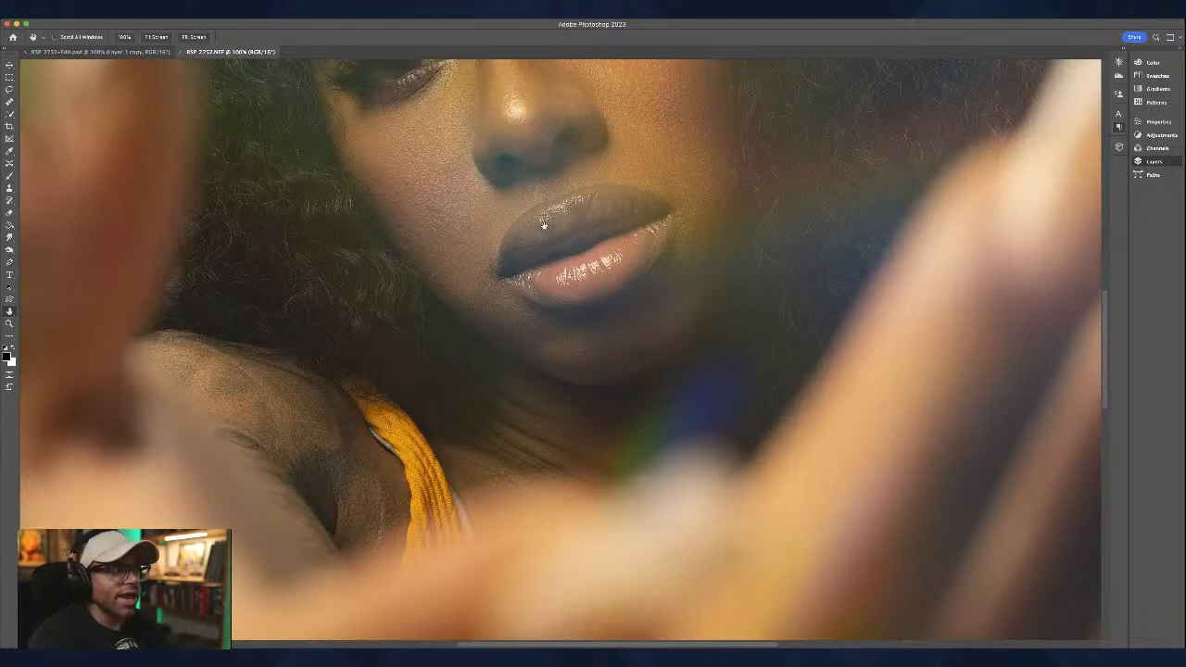
pyautogui.moveTo(485, 197); pyautogui.dragTo(472, 443)
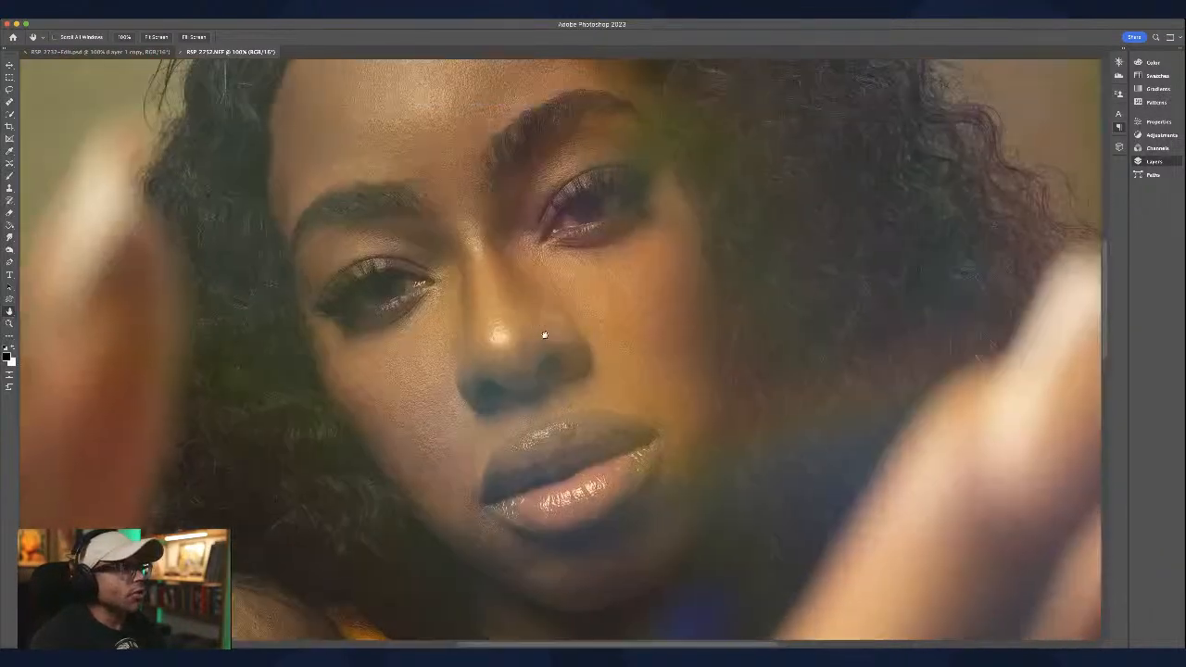
pyautogui.moveTo(546, 349); pyautogui.dragTo(525, 271)
pyautogui.moveTo(585, 423); pyautogui.dragTo(540, 314)
pyautogui.scroll(10, 541, 313)
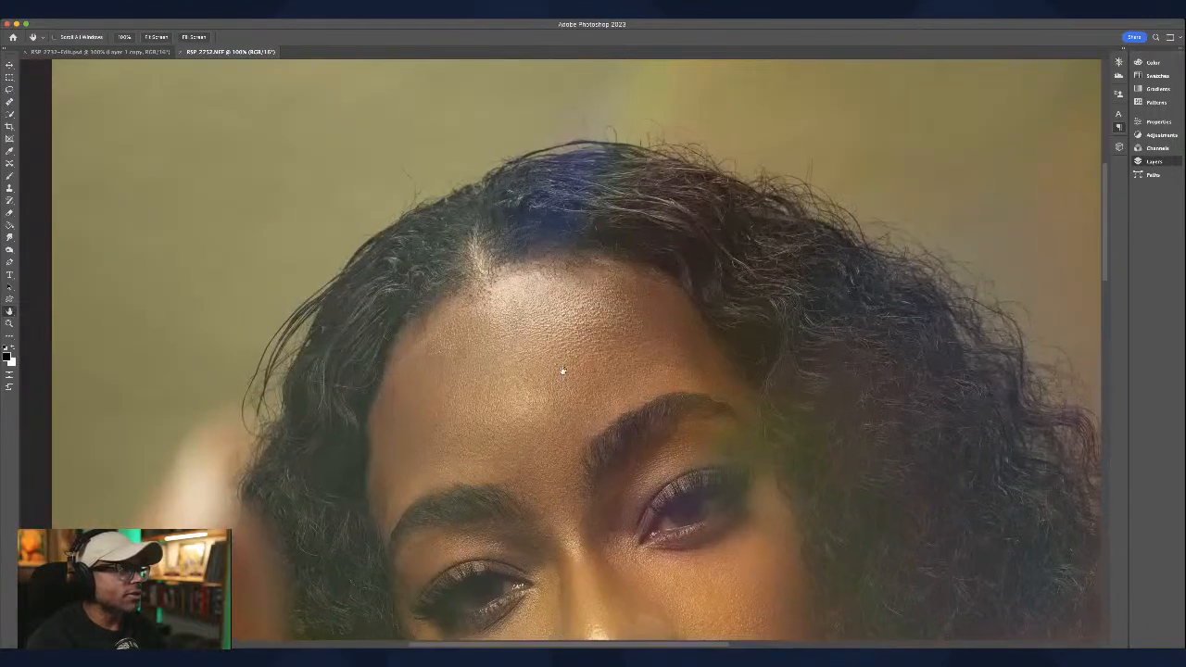
pyautogui.scroll(-10, 542, 373)
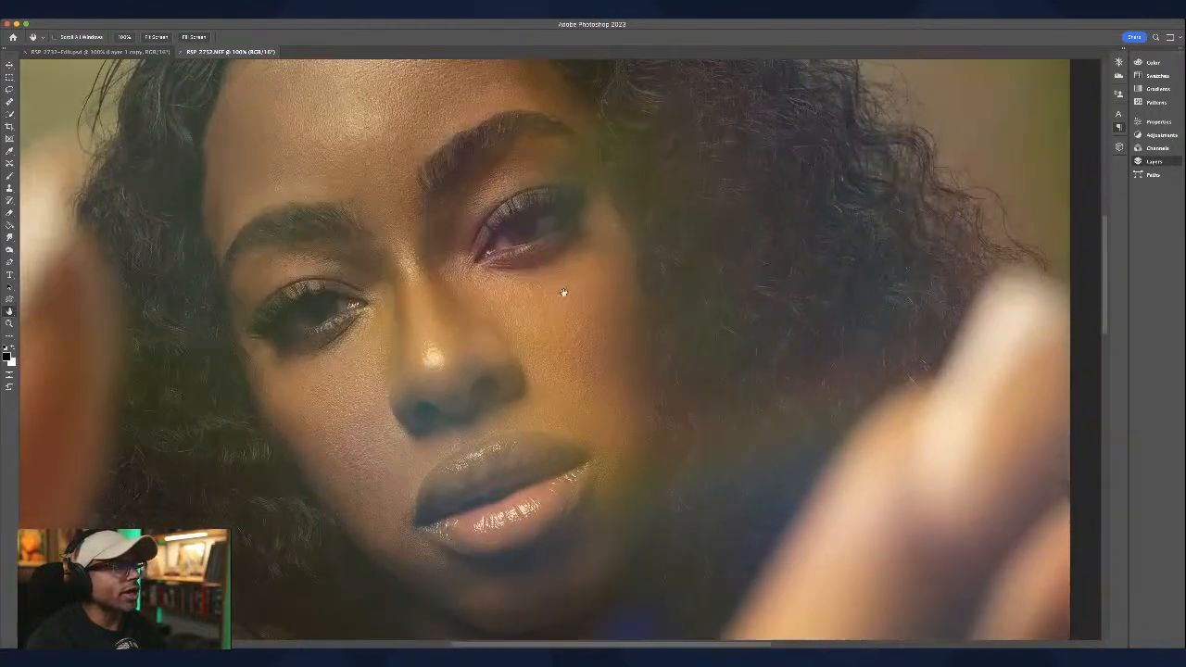
pyautogui.moveTo(551, 316); pyautogui.dragTo(580, 318)
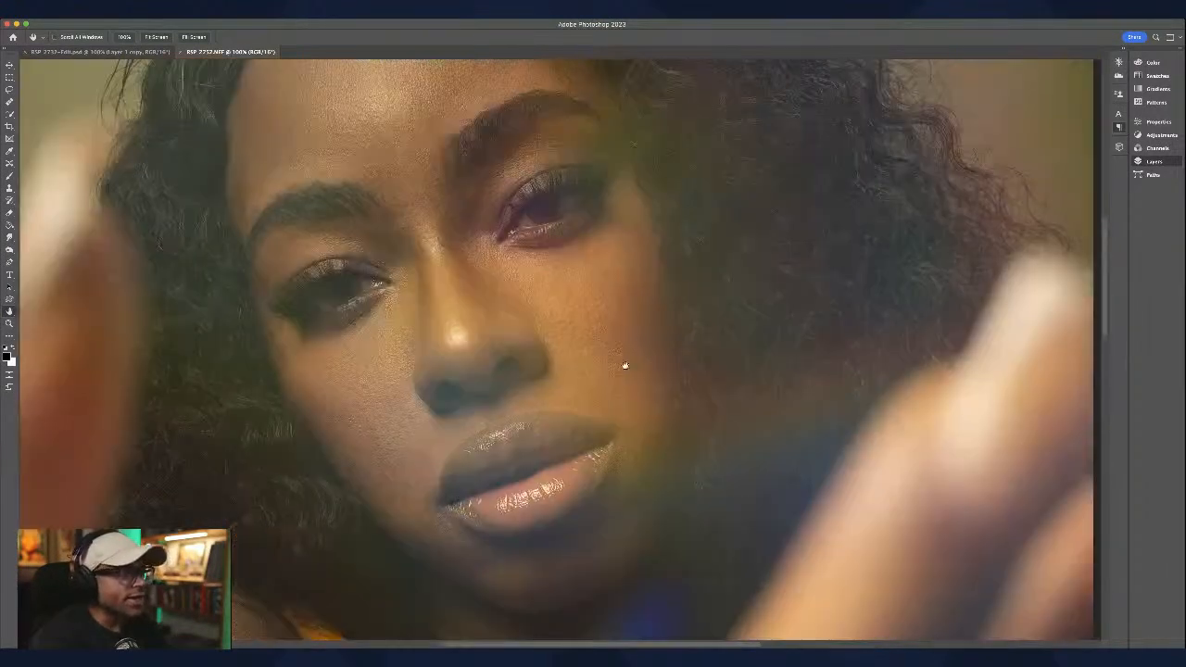
# Step: Examine the face, hair, hands, yellow knit top and backdrop edges of the portrait with outstretched hands at 100%
pyautogui.moveTo(625, 362); pyautogui.dragTo(628, 395)
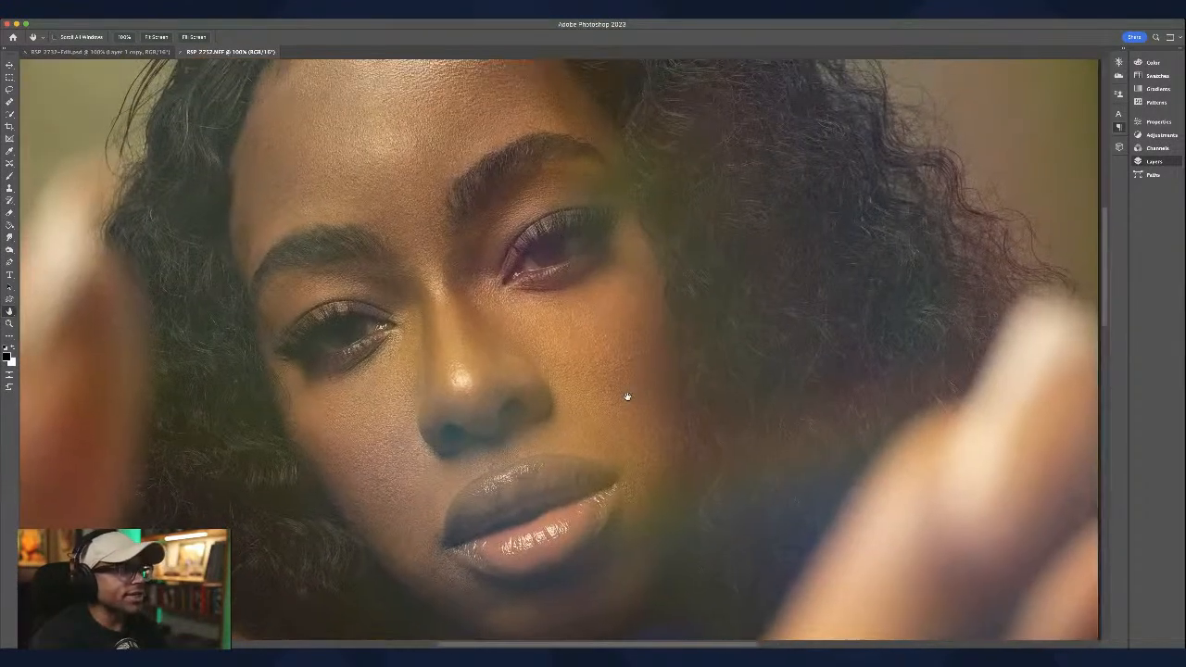
pyautogui.scroll(10, 492, 336)
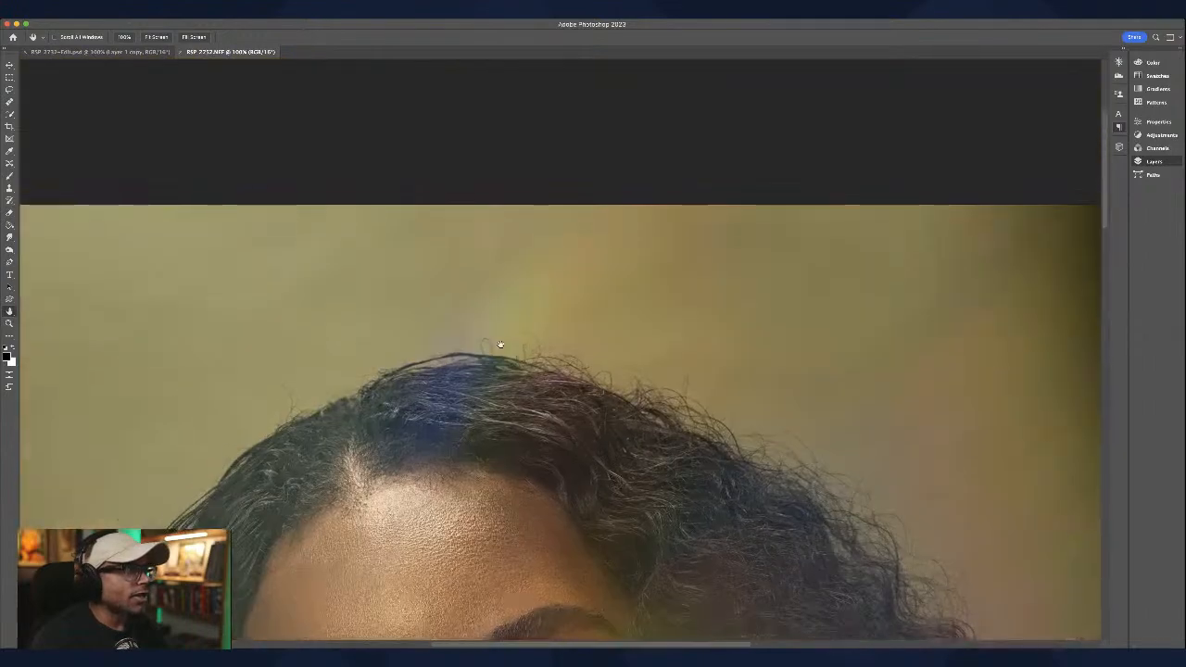
pyautogui.scroll(-8, 509, 278)
pyautogui.hscroll(-5, 533, 218)
pyautogui.scroll(-15, 533, 218)
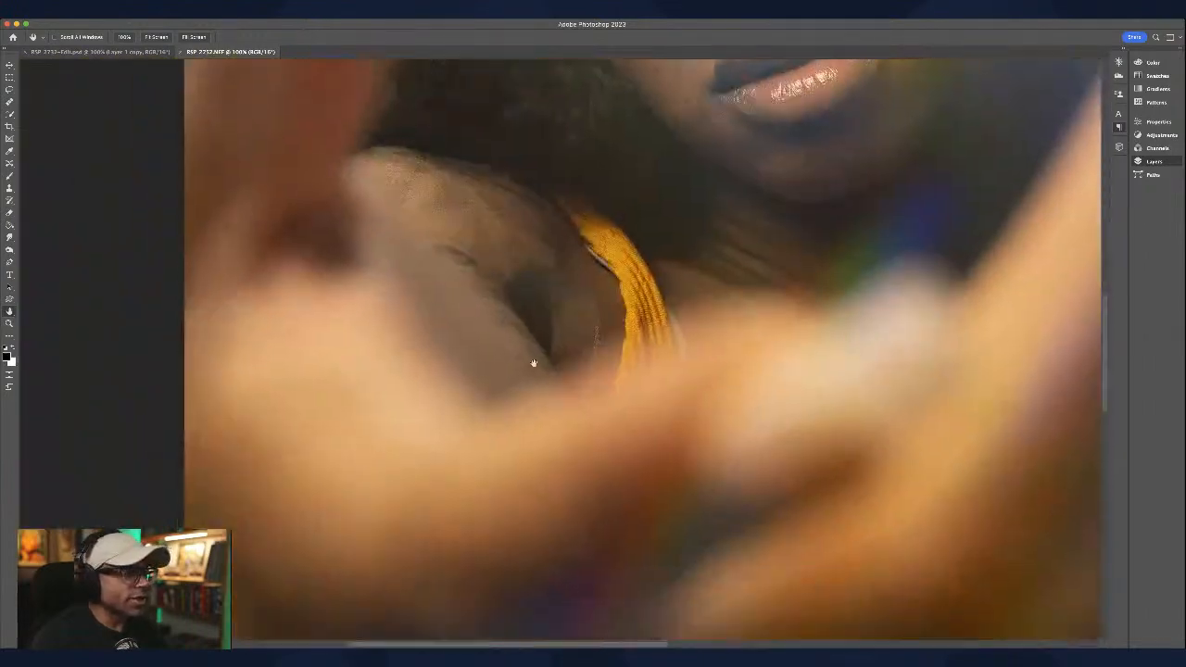
pyautogui.hscroll(5, 543, 398)
pyautogui.hscroll(-2, 523, 258)
pyautogui.scroll(2, 596, 331)
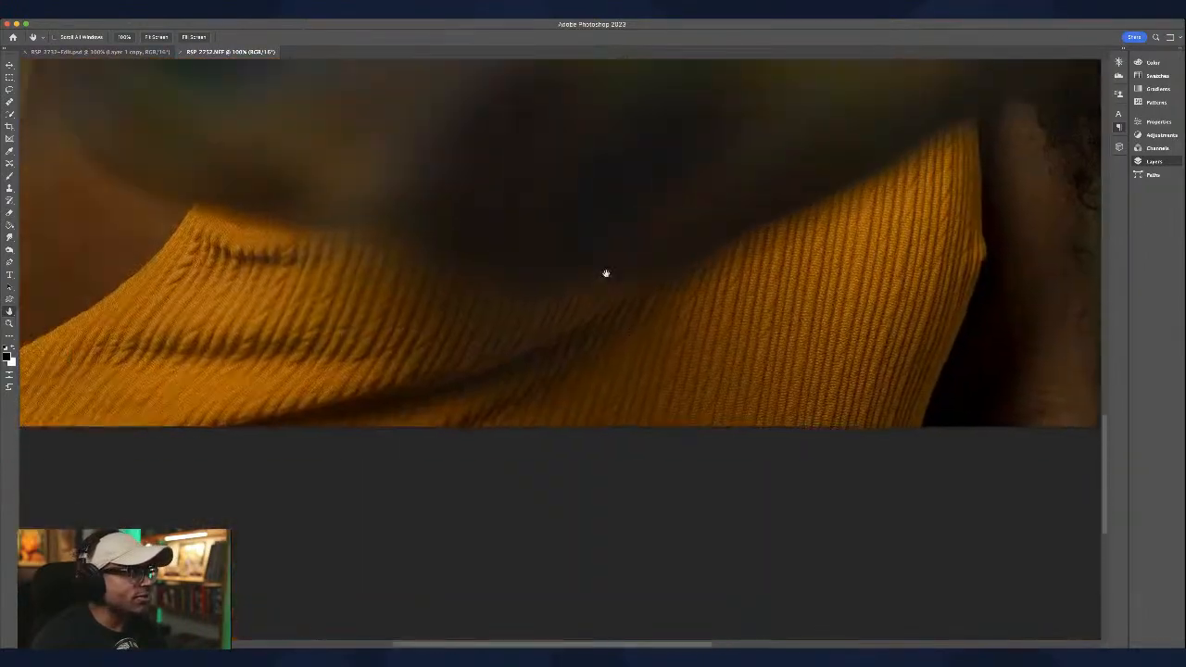
pyautogui.scroll(-3, 603, 272)
pyautogui.scroll(8, 649, 191)
pyautogui.hscroll(5, 602, 273)
pyautogui.scroll(15, 574, 306)
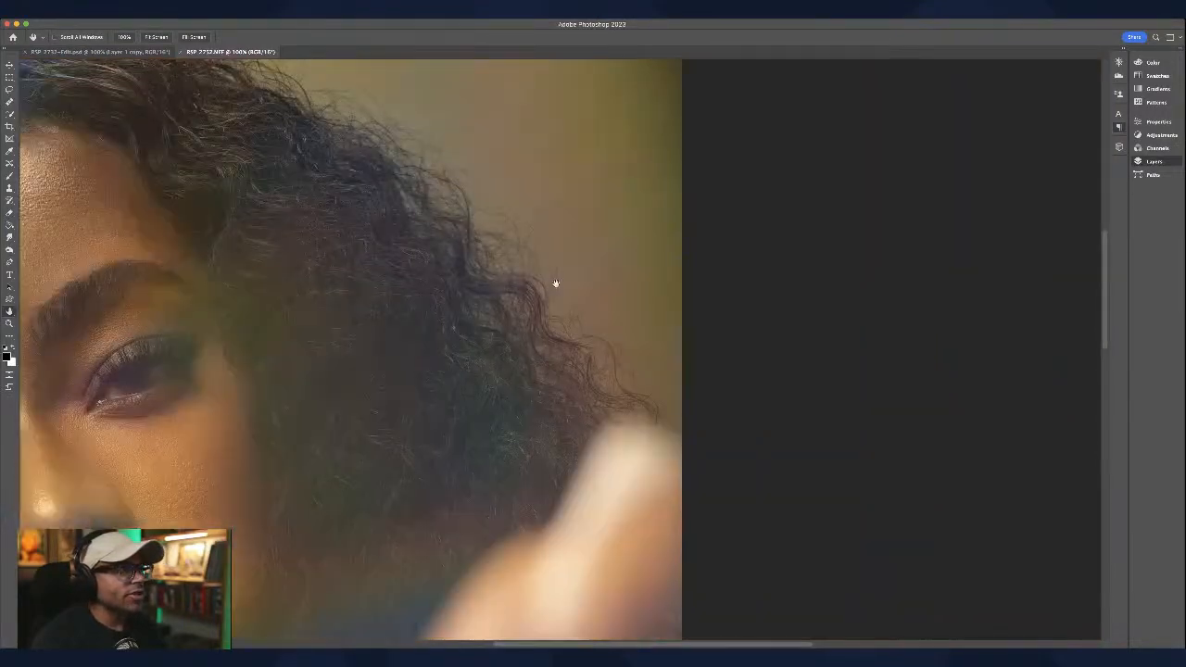
pyautogui.scroll(-10, 612, 256)
pyautogui.hscroll(-5, 603, 342)
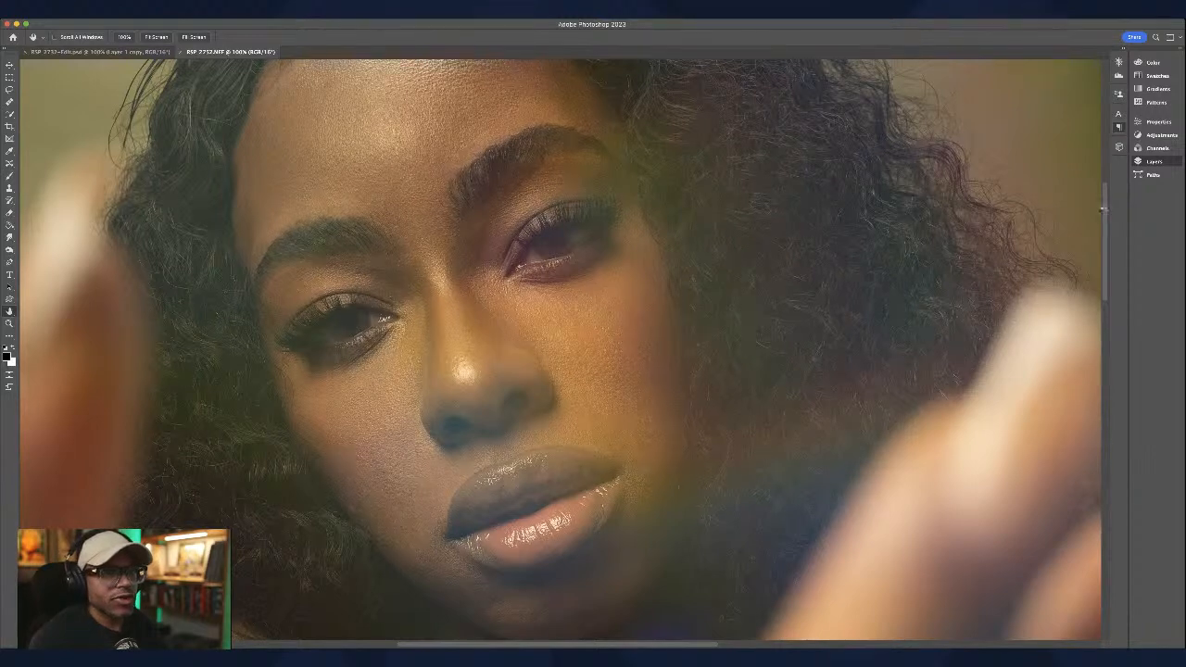
# Step: Undo the extra layer added to the portrait and save the image as a PSD file
pyautogui.hotkey('ctrl', 'v')
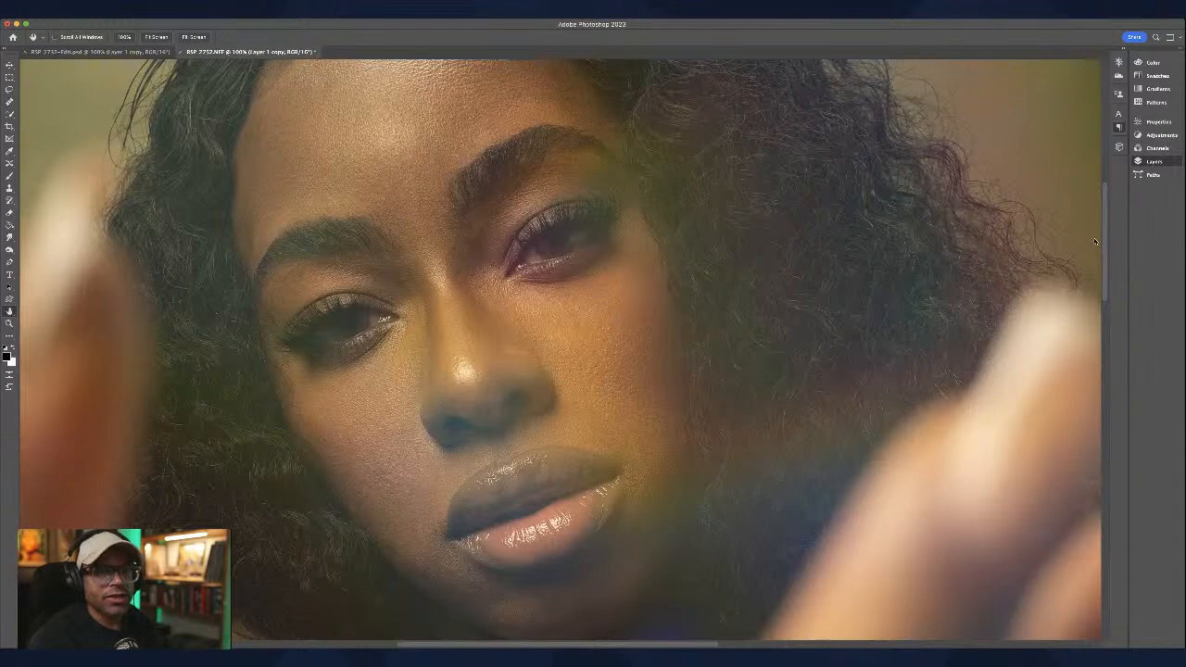
pyautogui.hotkey('ctrl', 'z')
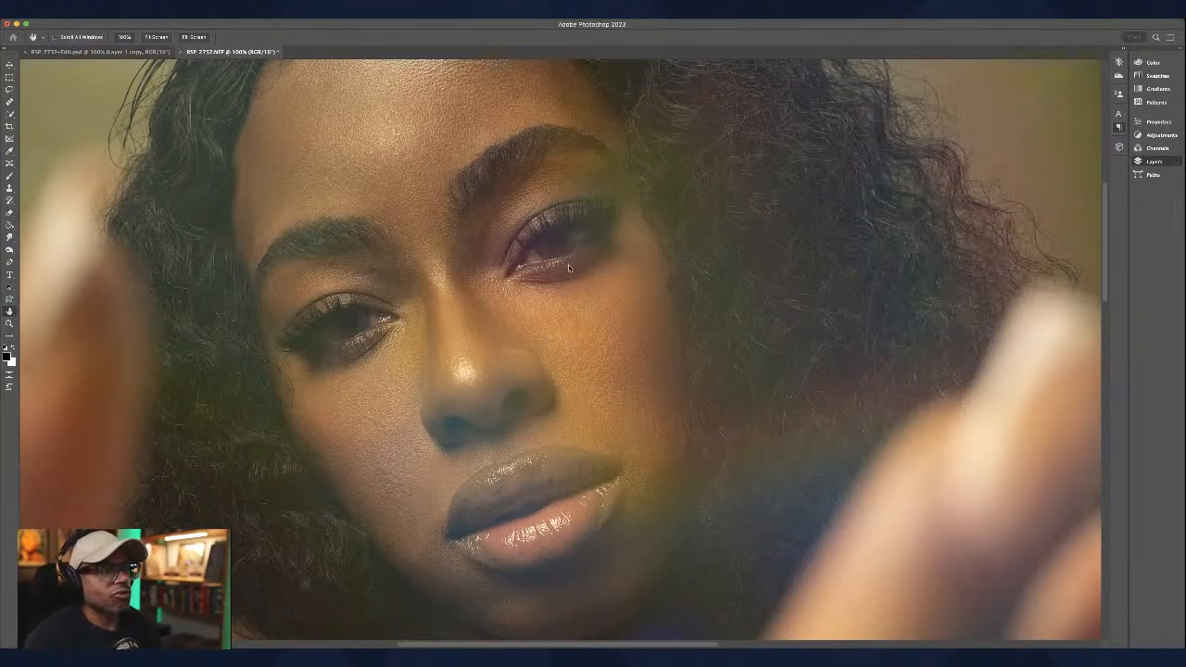
pyautogui.press('super+s')
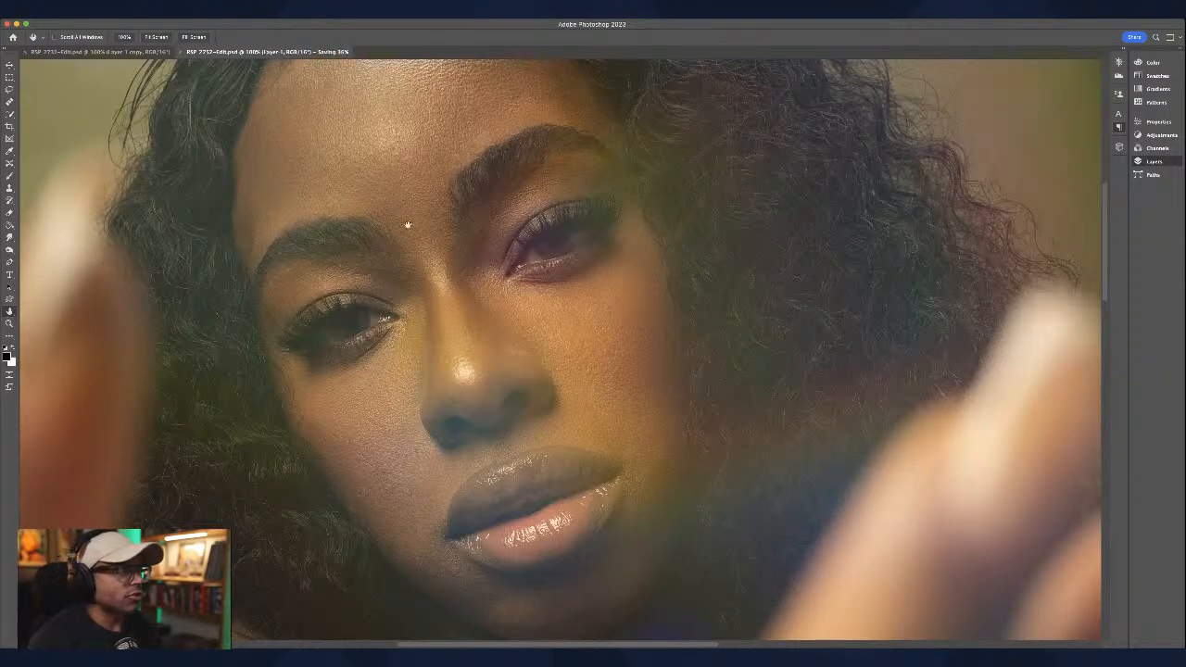
# Step: Try to copy a feathered lasso selection of the lit-side forehead onto its own layer, and undo it
pyautogui.moveTo(408, 195); pyautogui.dragTo(449, 318)
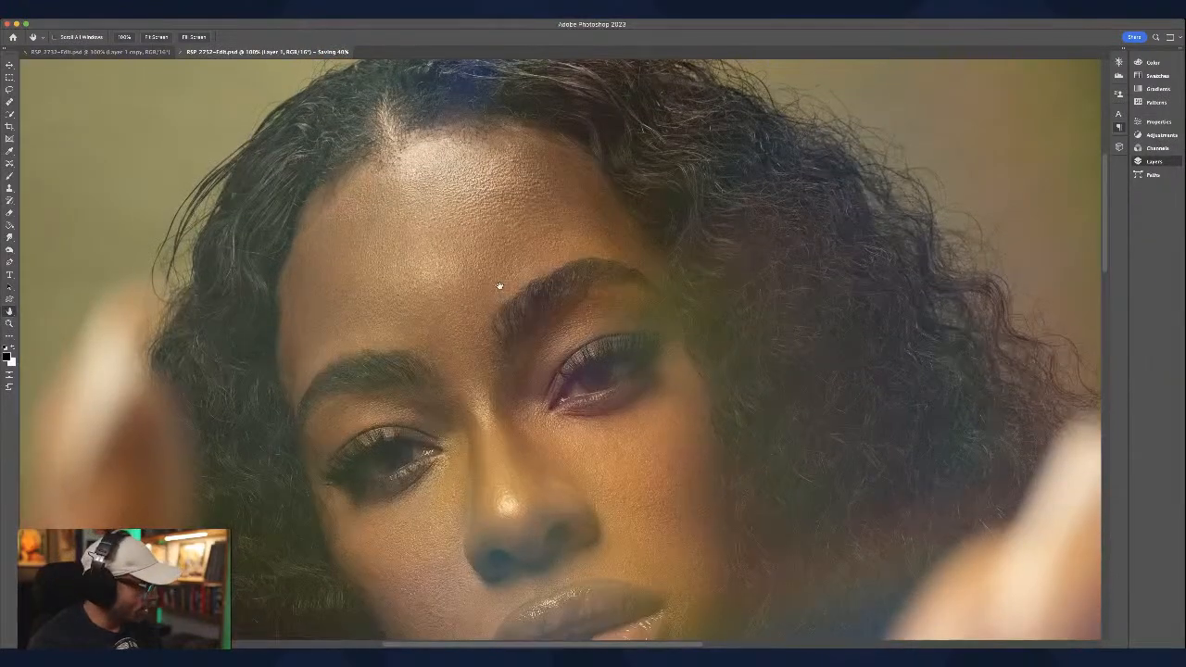
pyautogui.moveTo(498, 285); pyautogui.dragTo(511, 263)
pyautogui.press('l')
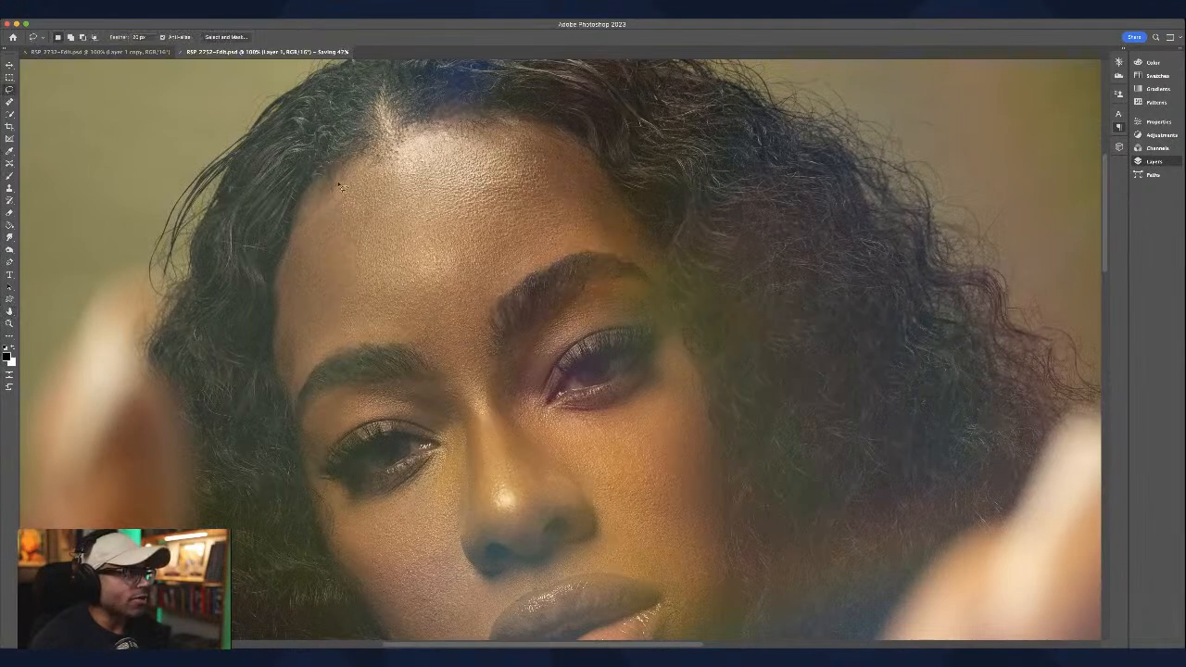
pyautogui.moveTo(344, 180)
pyautogui.mouseDown()
pyautogui.moveTo(286, 259)
pyautogui.moveTo(287, 295)
pyautogui.mouseUp()
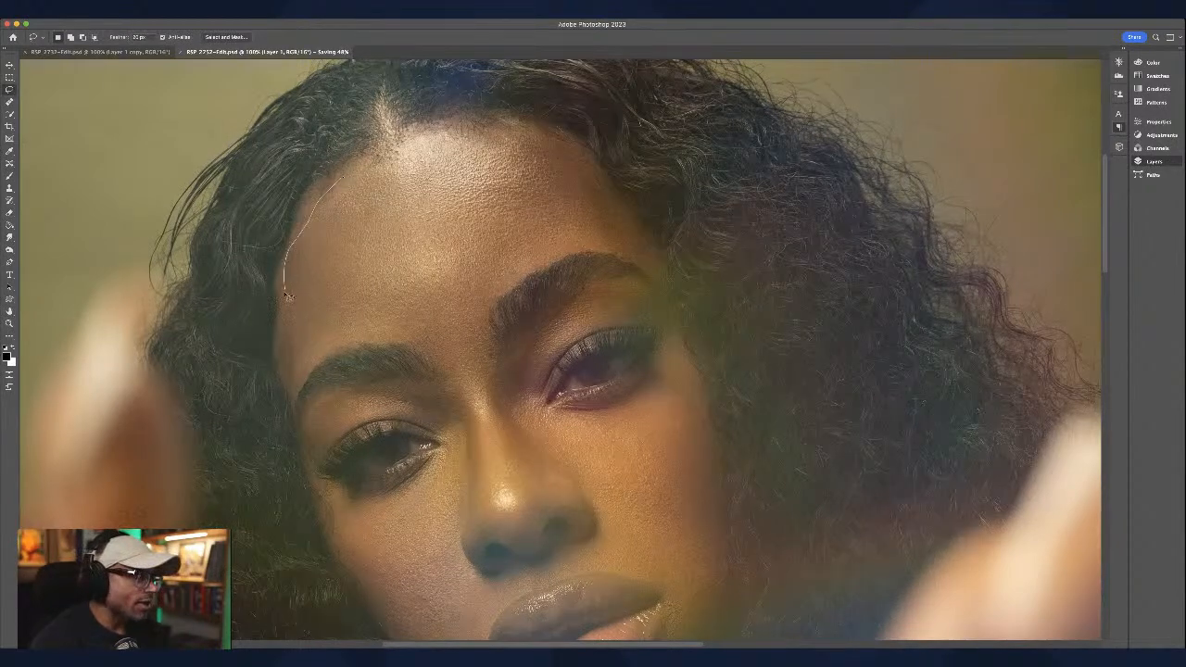
pyautogui.moveTo(289, 354)
pyautogui.mouseDown()
pyautogui.moveTo(297, 393)
pyautogui.moveTo(347, 345)
pyautogui.moveTo(435, 341)
pyautogui.moveTo(434, 299)
pyautogui.moveTo(378, 171)
pyautogui.moveTo(365, 163)
pyautogui.moveTo(331, 186)
pyautogui.mouseUp()
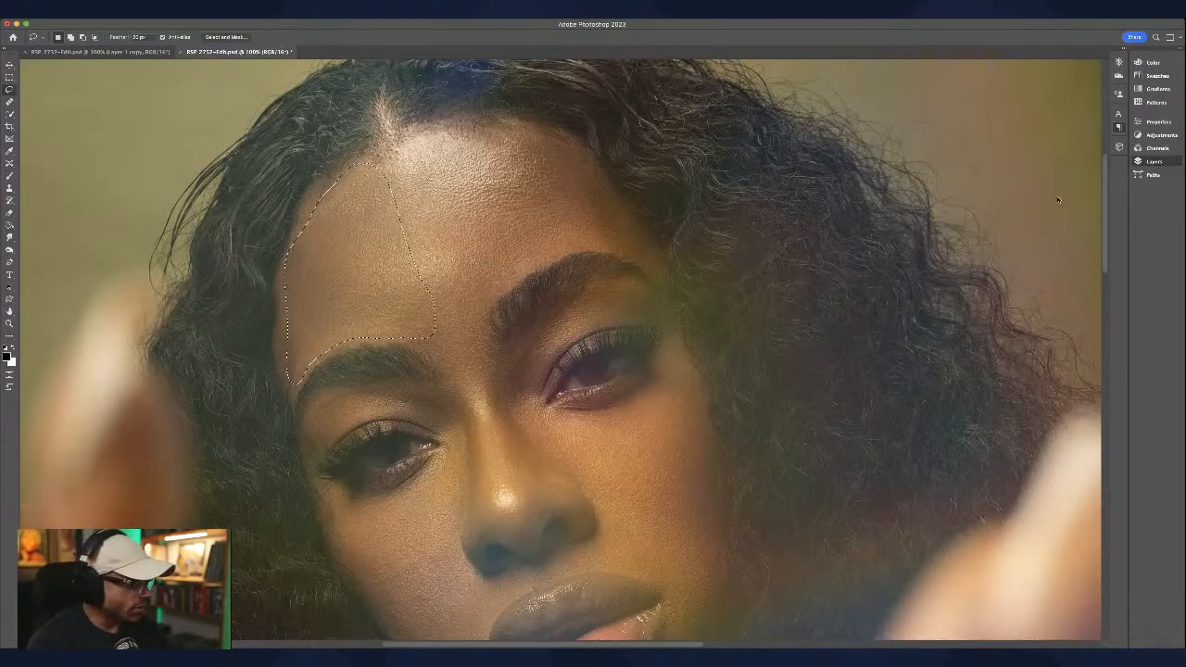
pyautogui.press('super+j')
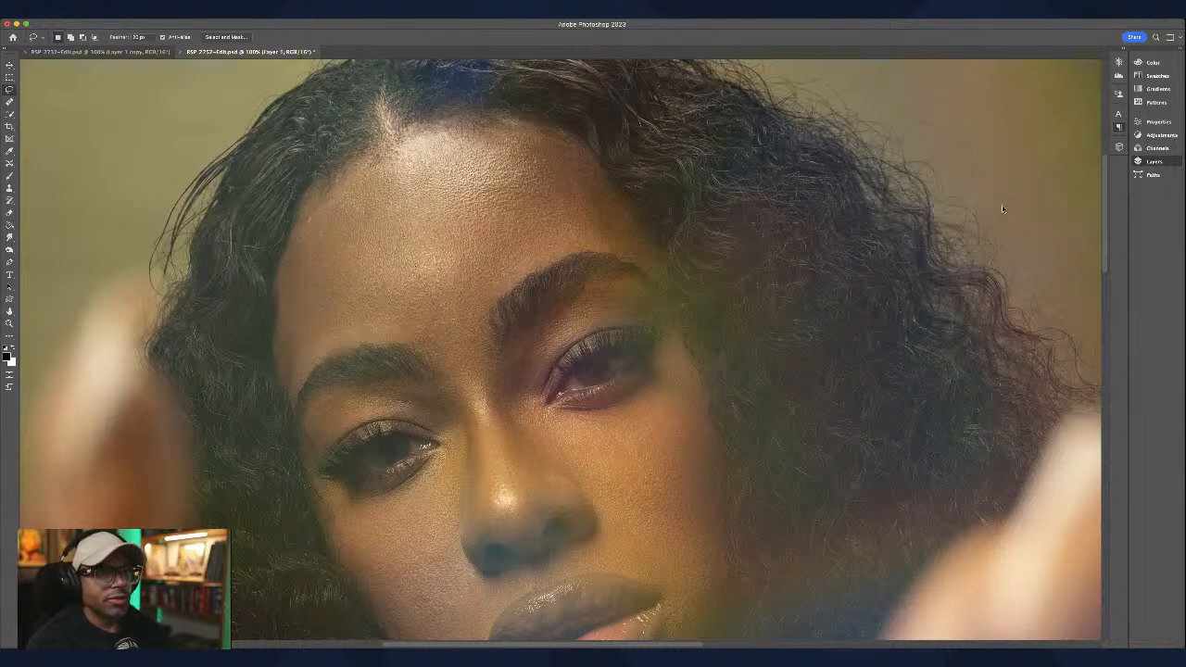
pyautogui.press('super+z')
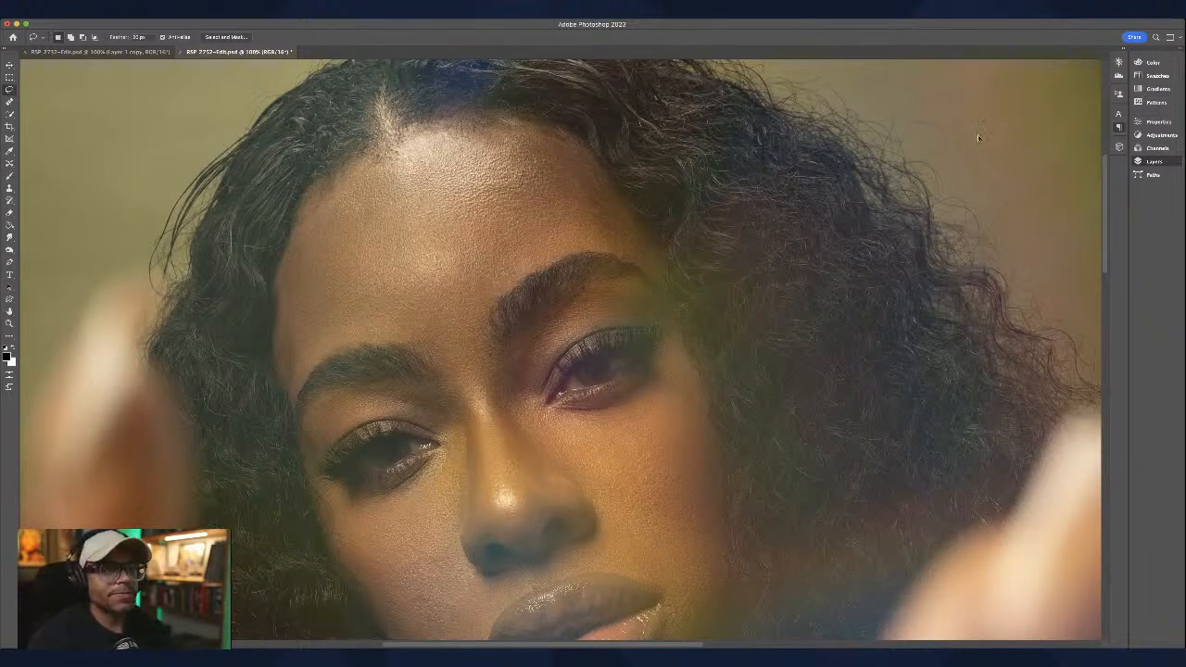
# Step: Duplicate the image onto a new layer and marquee-select the dark vignetted corner of the backdrop beside the hair
pyautogui.press('super+j')
pyautogui.press('space')
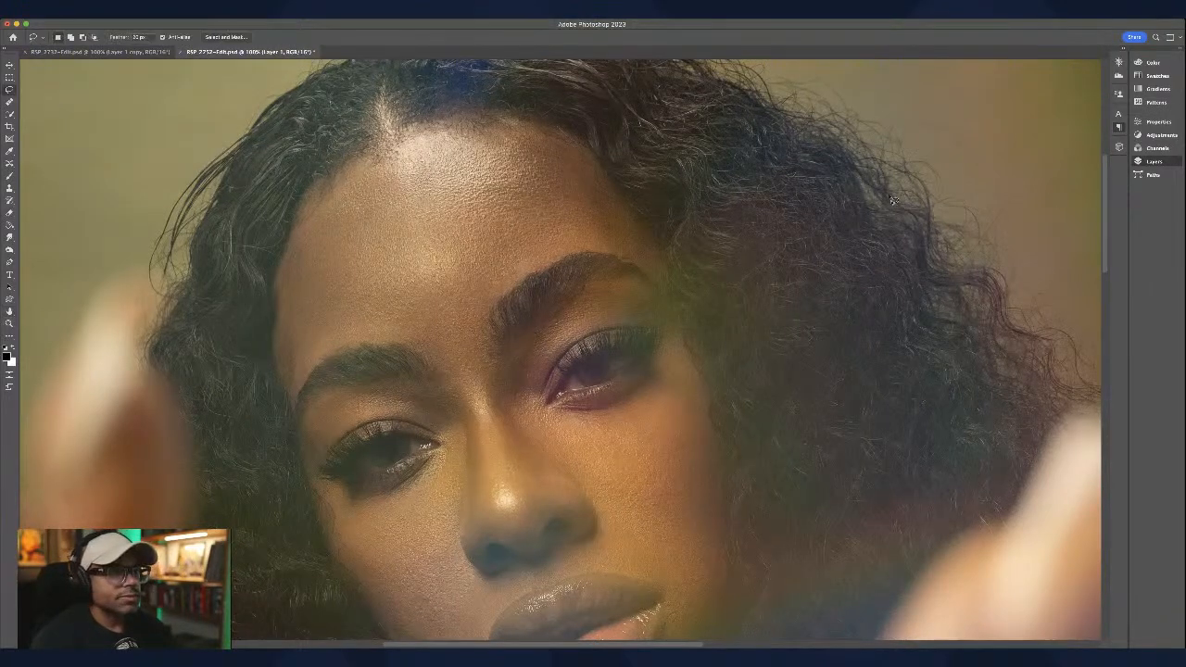
pyautogui.moveTo(873, 192); pyautogui.dragTo(634, 182)
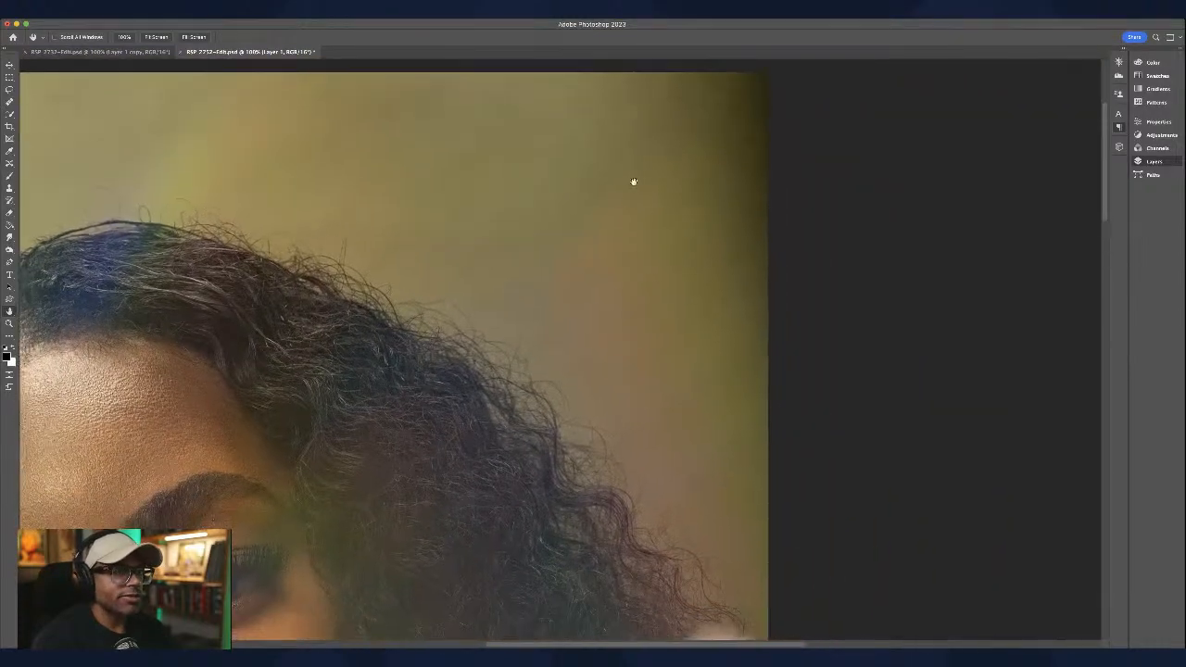
pyautogui.moveTo(666, 278); pyautogui.dragTo(649, 261)
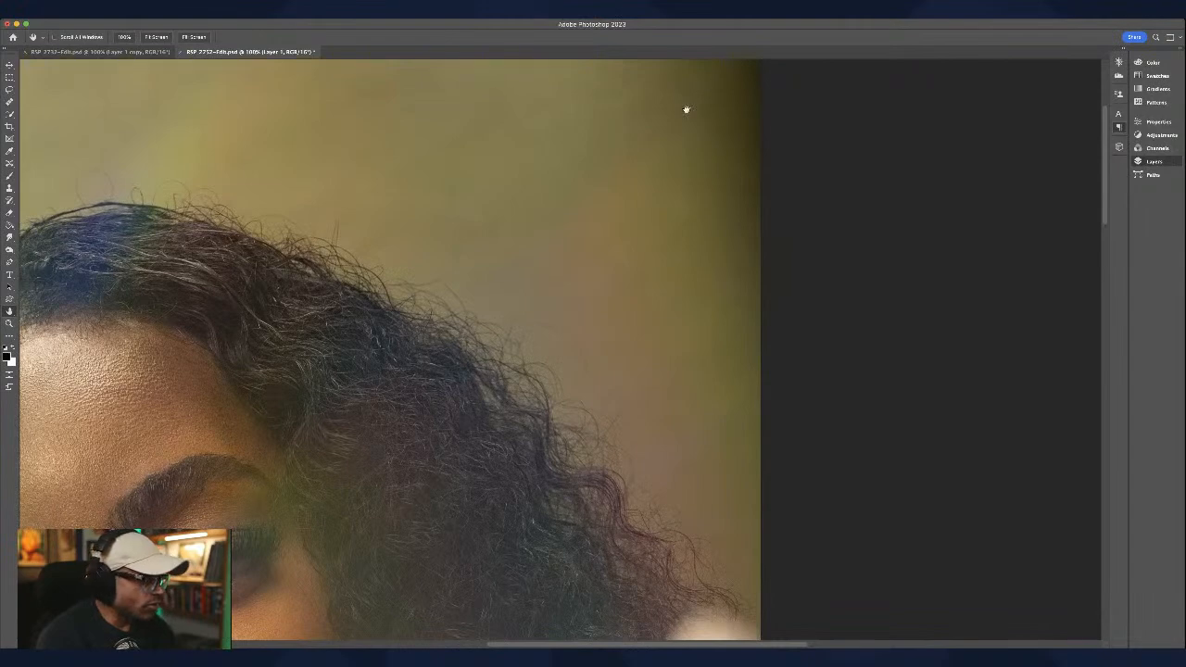
pyautogui.moveTo(686, 109); pyautogui.dragTo(510, 206)
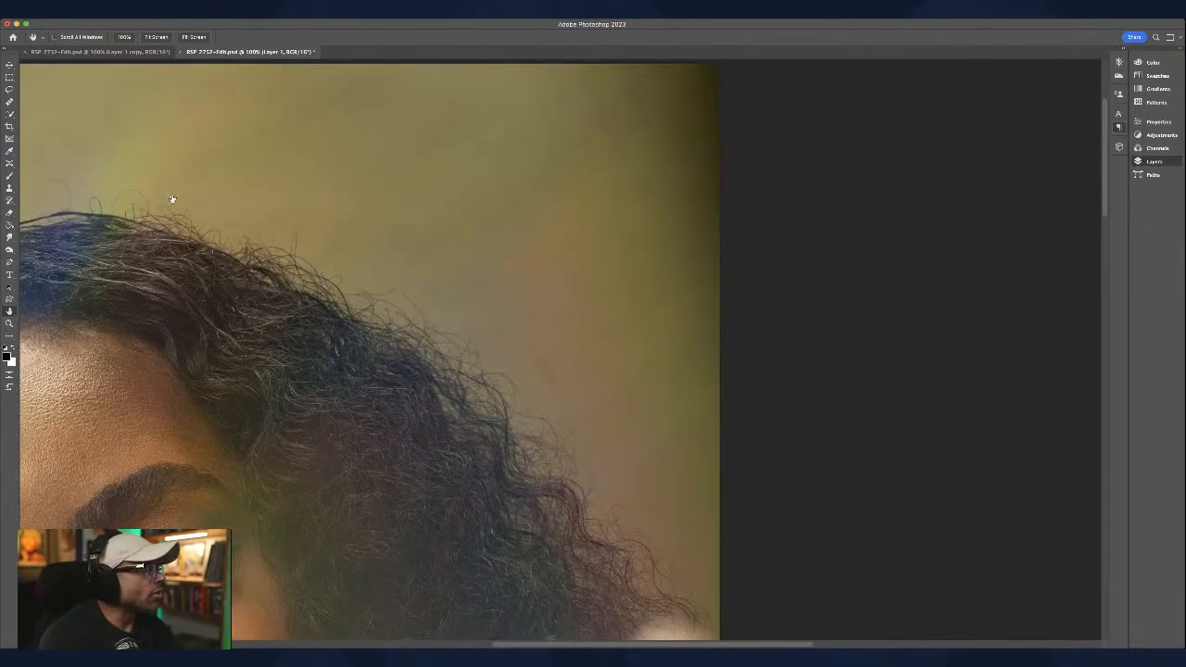
pyautogui.click(10, 79)
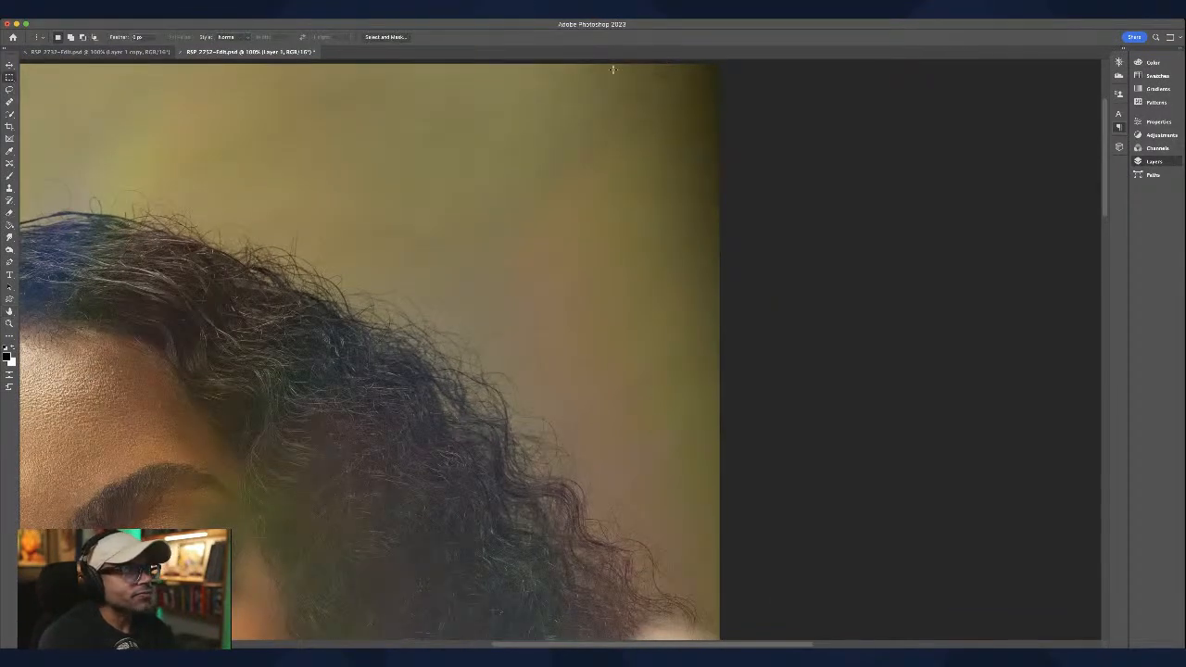
pyautogui.moveTo(591, 61); pyautogui.dragTo(771, 442)
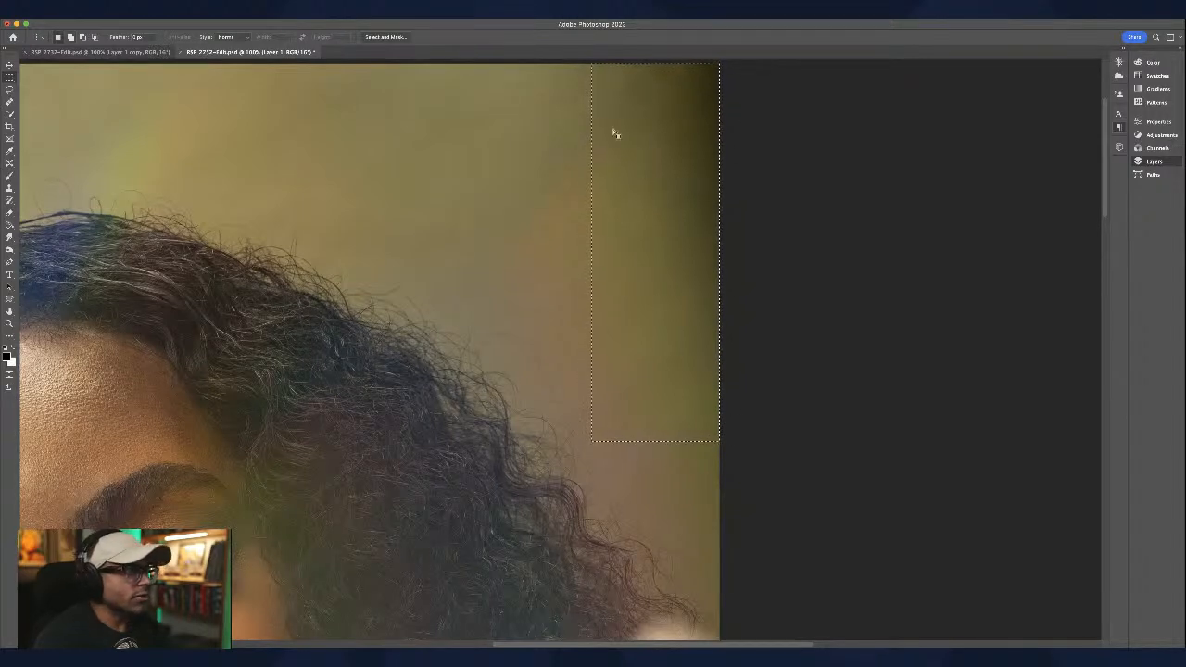
pyautogui.click(663, 214)
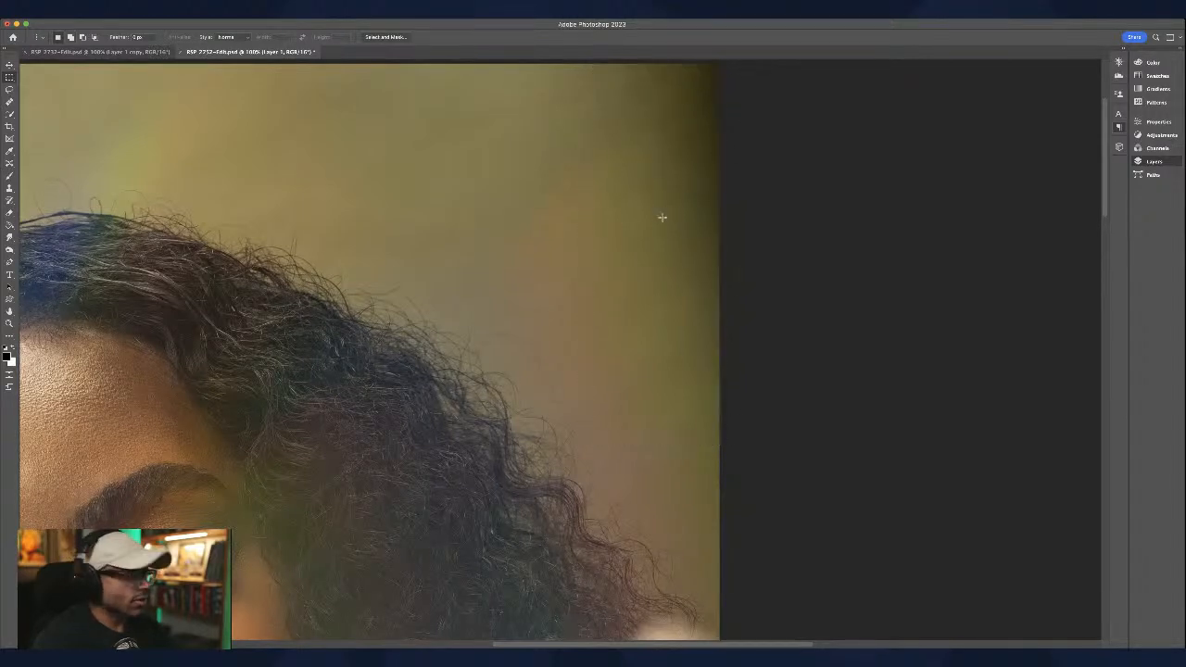
pyautogui.press('super+z')
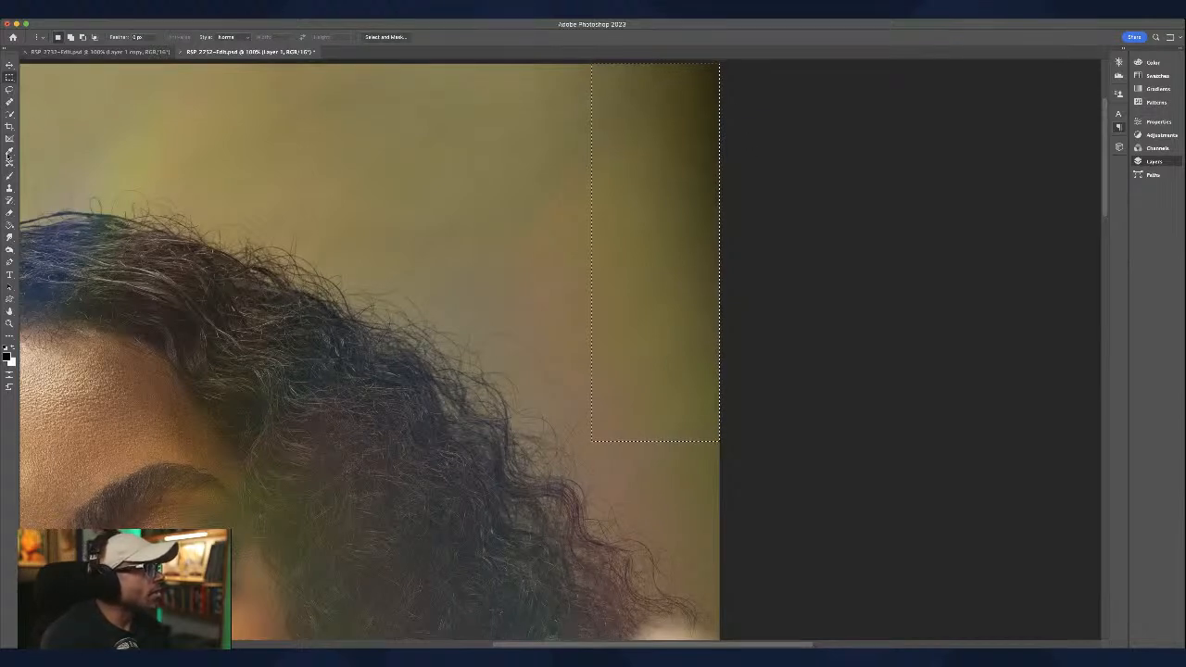
# Step: Use the Patch tool to replace the selected dark corner with cleaner backdrop beside it, and clear the selection
pyautogui.click(9, 336)
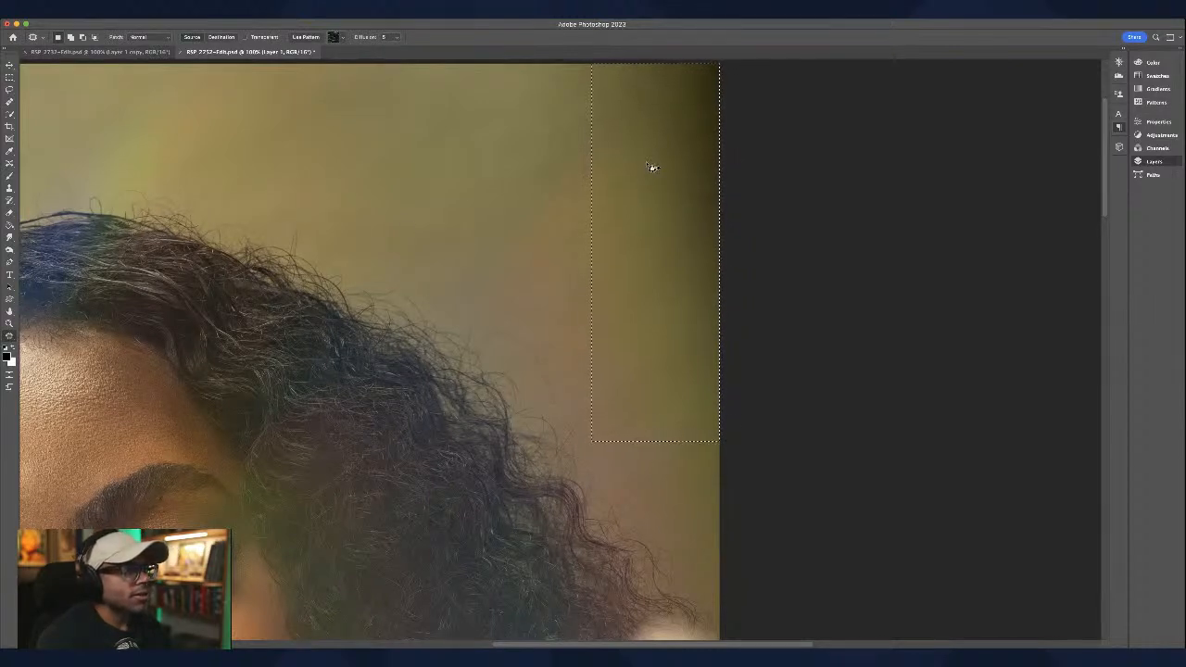
pyautogui.moveTo(805, 179); pyautogui.dragTo(571, 215)
pyautogui.hotkey('ctrl', 'z')
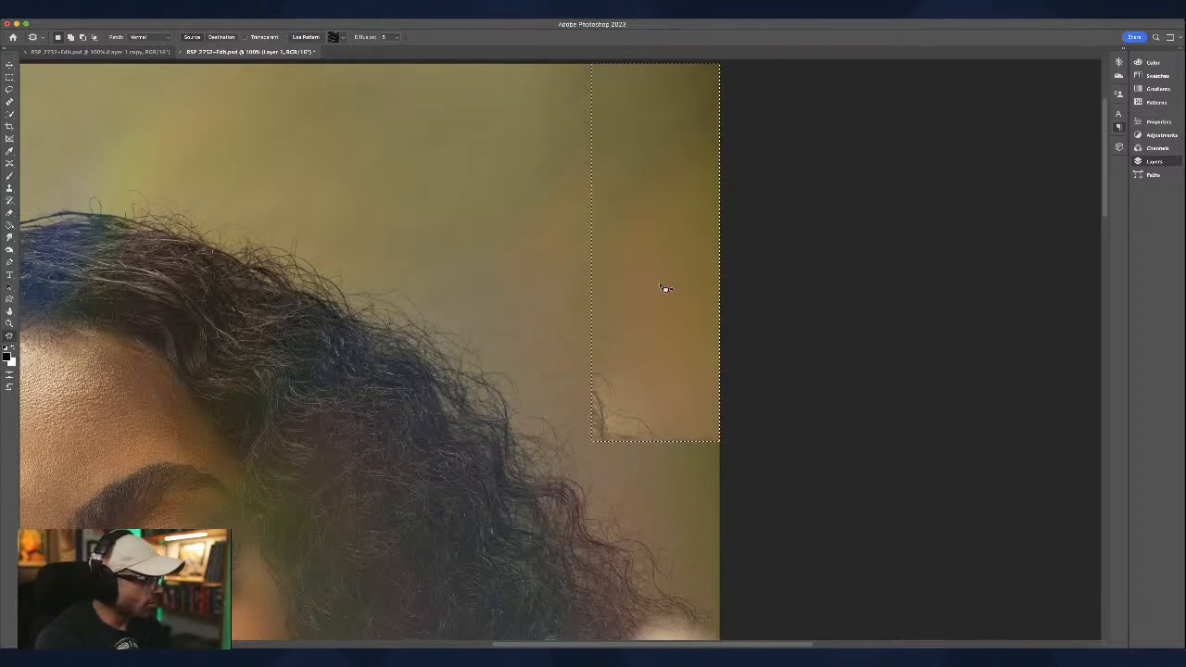
pyautogui.press('super+d')
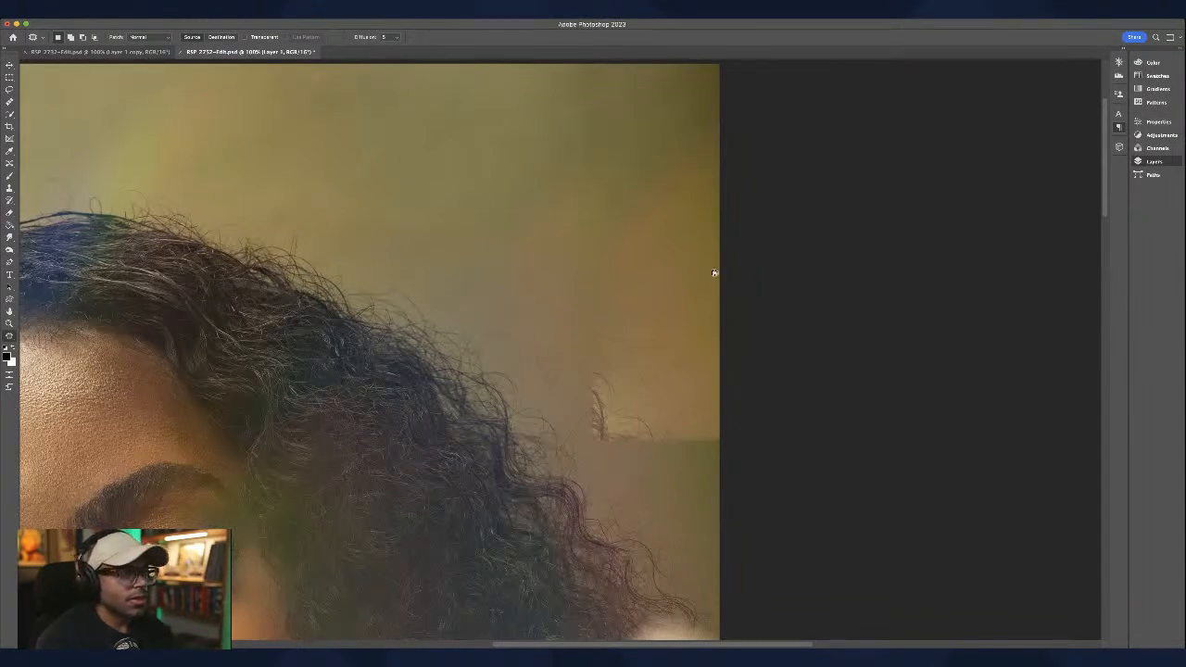
# Step: Remove the copied hair strands and hard lower seam of the patched backdrop with the Healing Brush, sampling clean backdrop nearby
pyautogui.click(9, 104)
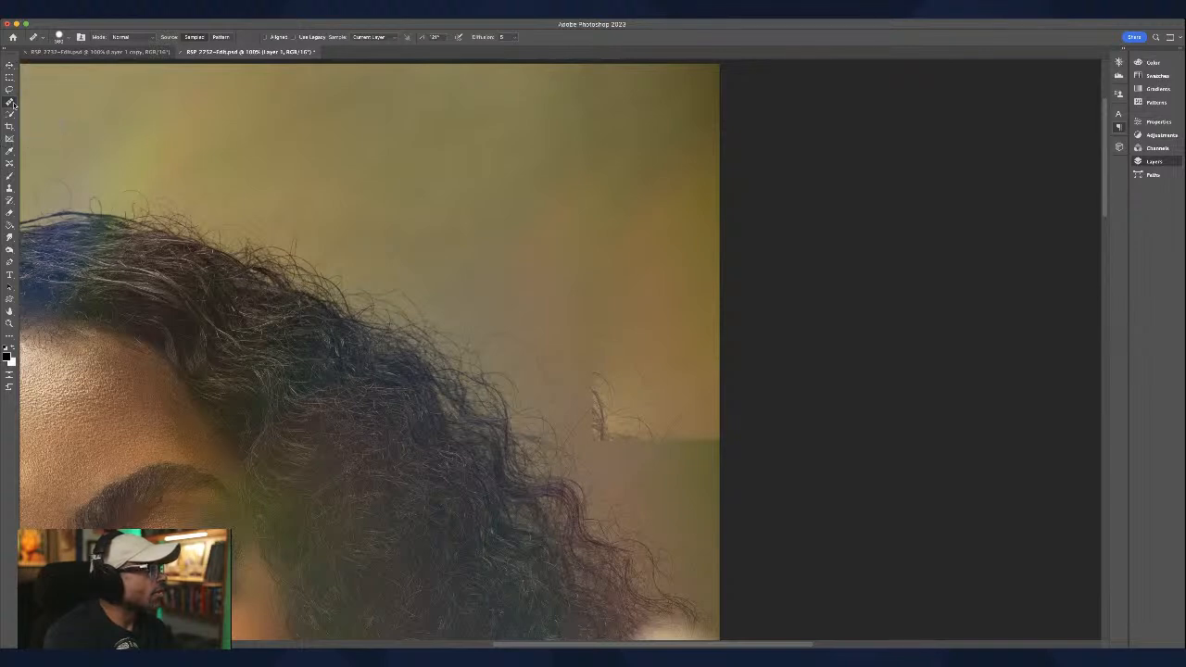
pyautogui.click(612, 256)
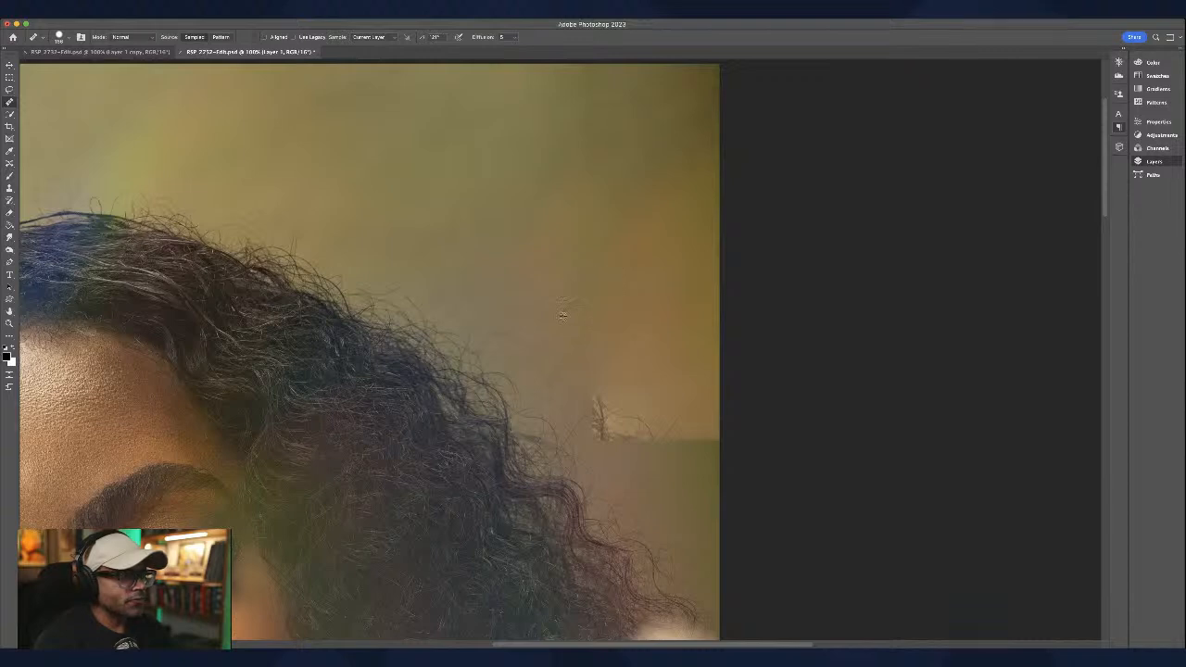
pyautogui.moveTo(602, 390)
pyautogui.mouseDown()
pyautogui.moveTo(612, 435)
pyautogui.moveTo(652, 412)
pyautogui.moveTo(663, 433)
pyautogui.moveTo(694, 413)
pyautogui.moveTo(701, 438)
pyautogui.moveTo(706, 403)
pyautogui.mouseUp()
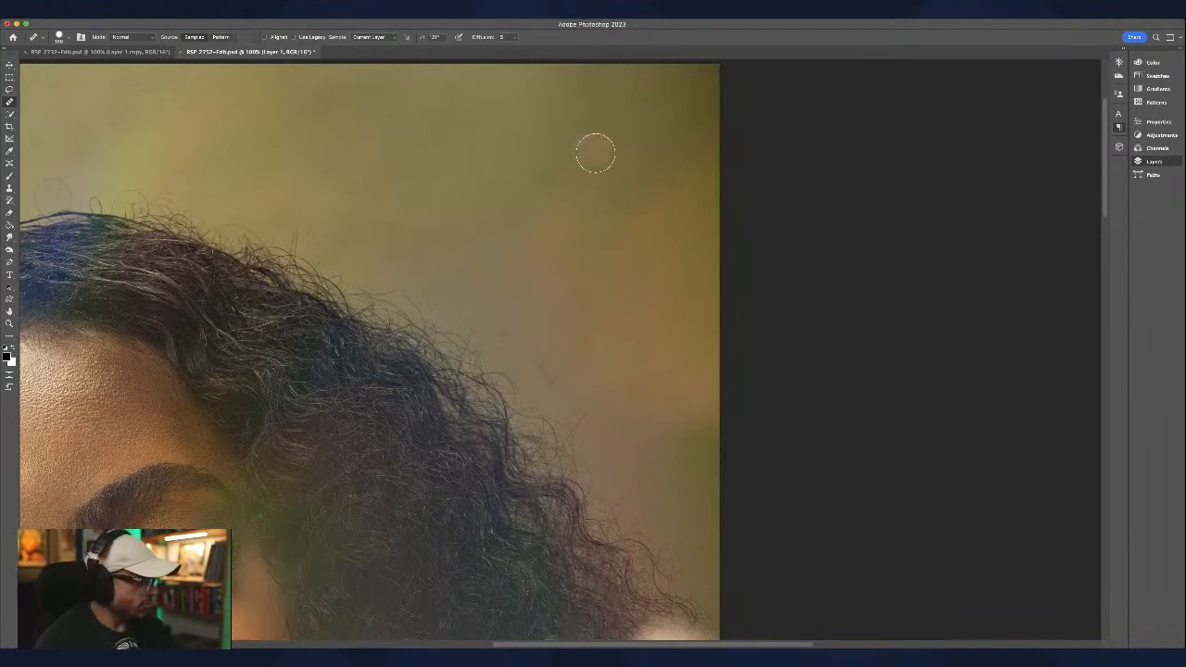
pyautogui.keyDown('alt'); pyautogui.click(606, 311); pyautogui.keyUp('alt')
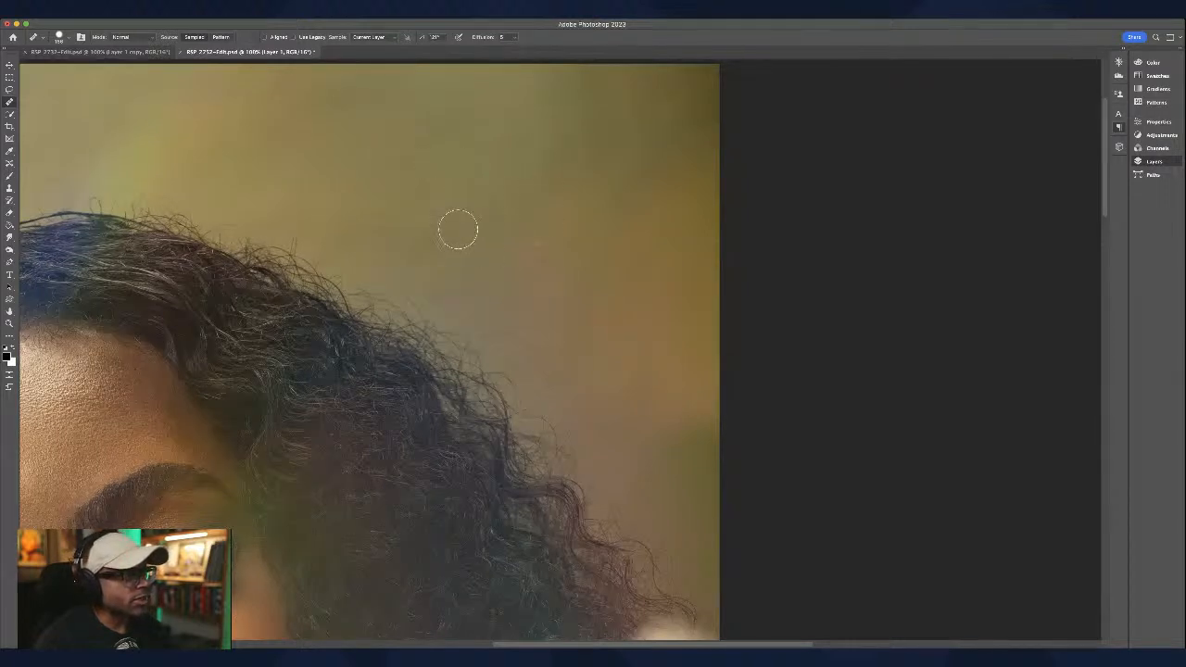
pyautogui.moveTo(458, 230)
pyautogui.mouseDown()
pyautogui.moveTo(495, 180)
pyautogui.moveTo(524, 265)
pyautogui.moveTo(599, 77)
pyautogui.moveTo(593, 96)
pyautogui.moveTo(554, 84)
pyautogui.moveTo(517, 110)
pyautogui.mouseUp()
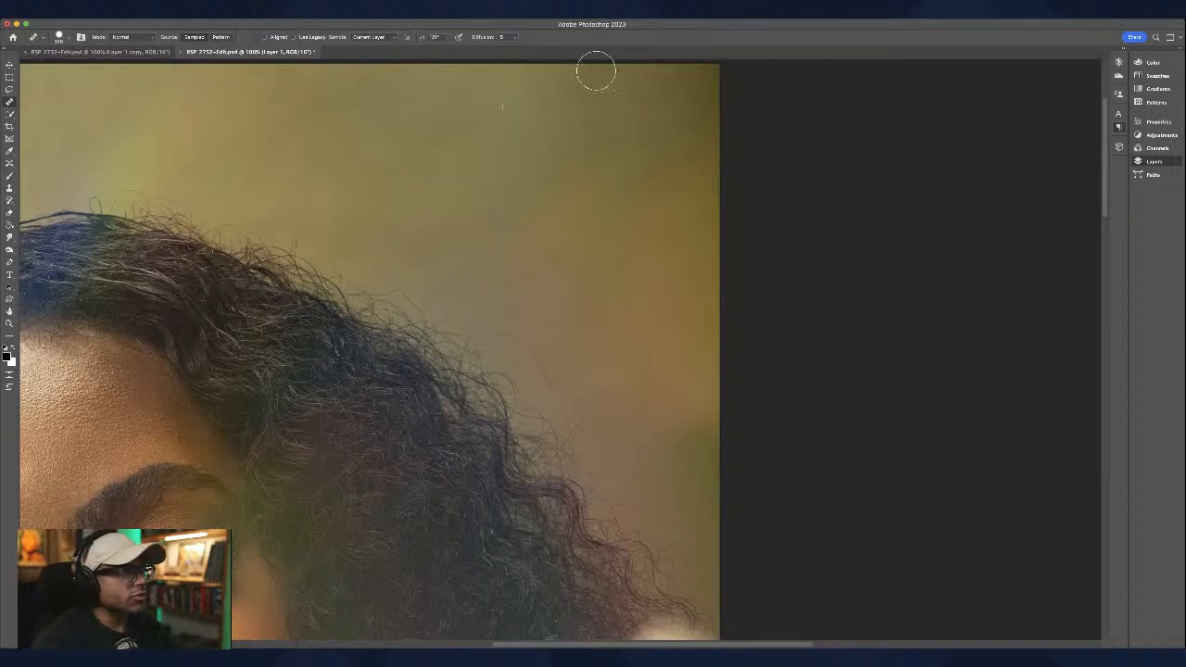
# Step: Blend the upper part of the patched backdrop with the Healing Brush and compare it with the original corner
pyautogui.click(627, 109)
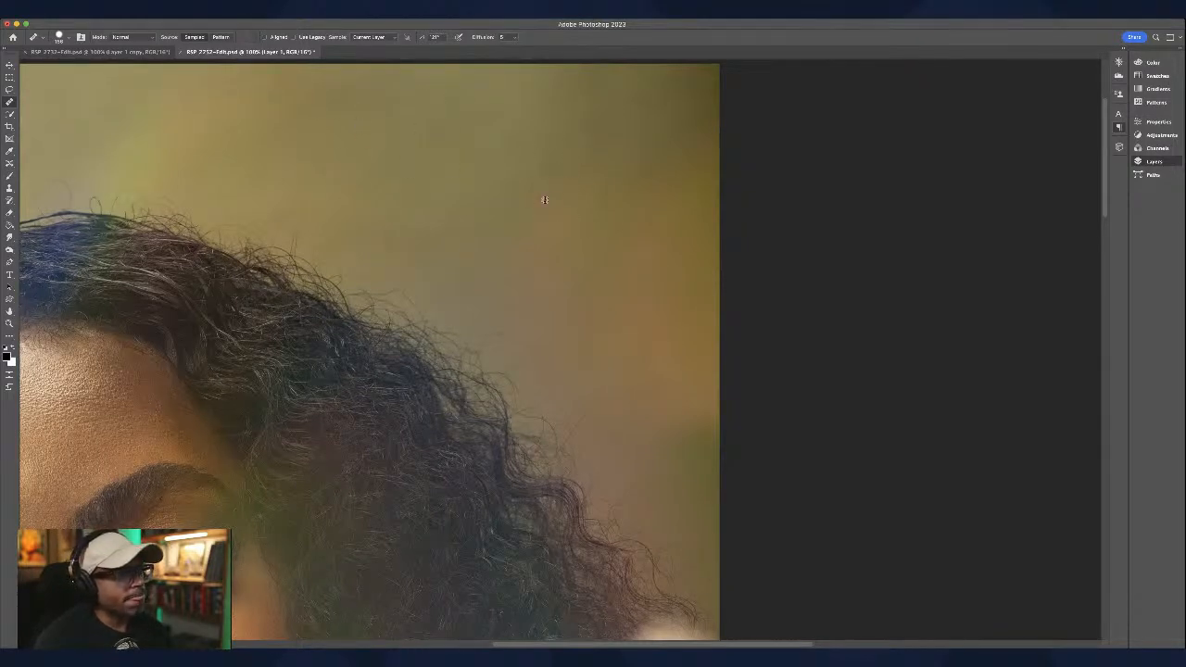
pyautogui.keyDown('alt'); pyautogui.click(513, 156); pyautogui.keyUp('alt')
pyautogui.moveTo(575, 191)
pyautogui.mouseDown()
pyautogui.moveTo(589, 131)
pyautogui.moveTo(599, 154)
pyautogui.moveTo(586, 90)
pyautogui.moveTo(479, 225)
pyautogui.moveTo(669, 96)
pyautogui.moveTo(618, 129)
pyautogui.moveTo(642, 105)
pyautogui.moveTo(697, 121)
pyautogui.moveTo(716, 111)
pyautogui.moveTo(717, 80)
pyautogui.moveTo(665, 111)
pyautogui.moveTo(608, 99)
pyautogui.moveTo(622, 76)
pyautogui.moveTo(552, 95)
pyautogui.moveTo(631, 99)
pyautogui.moveTo(639, 191)
pyautogui.mouseUp()
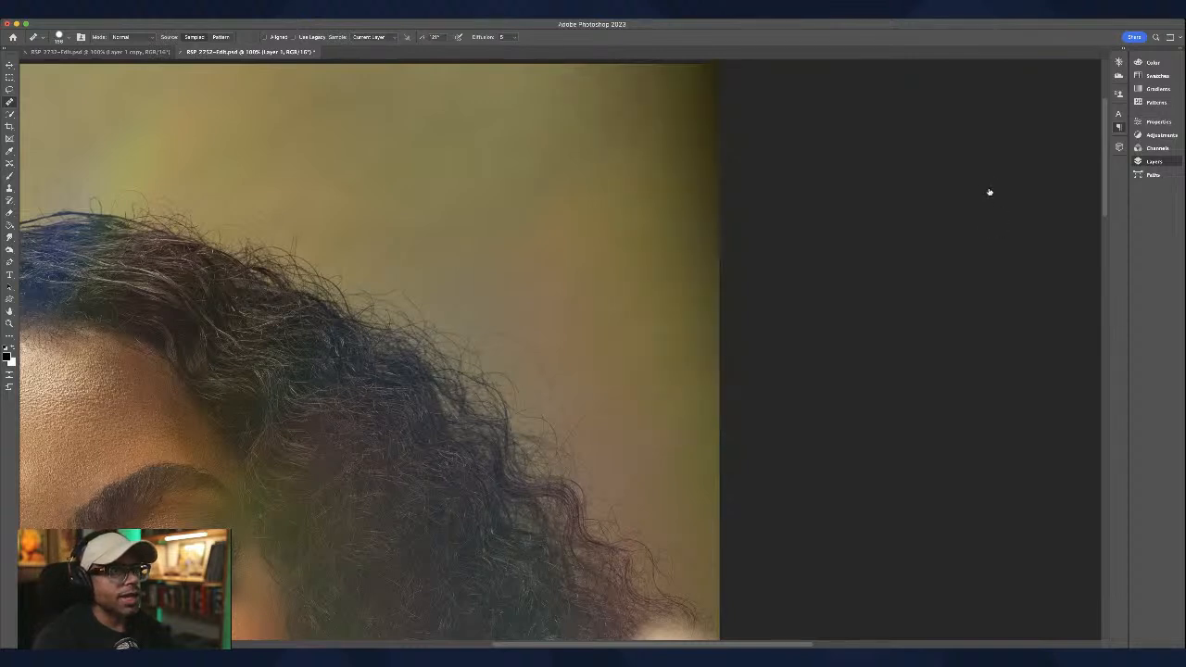
pyautogui.press('super+z')
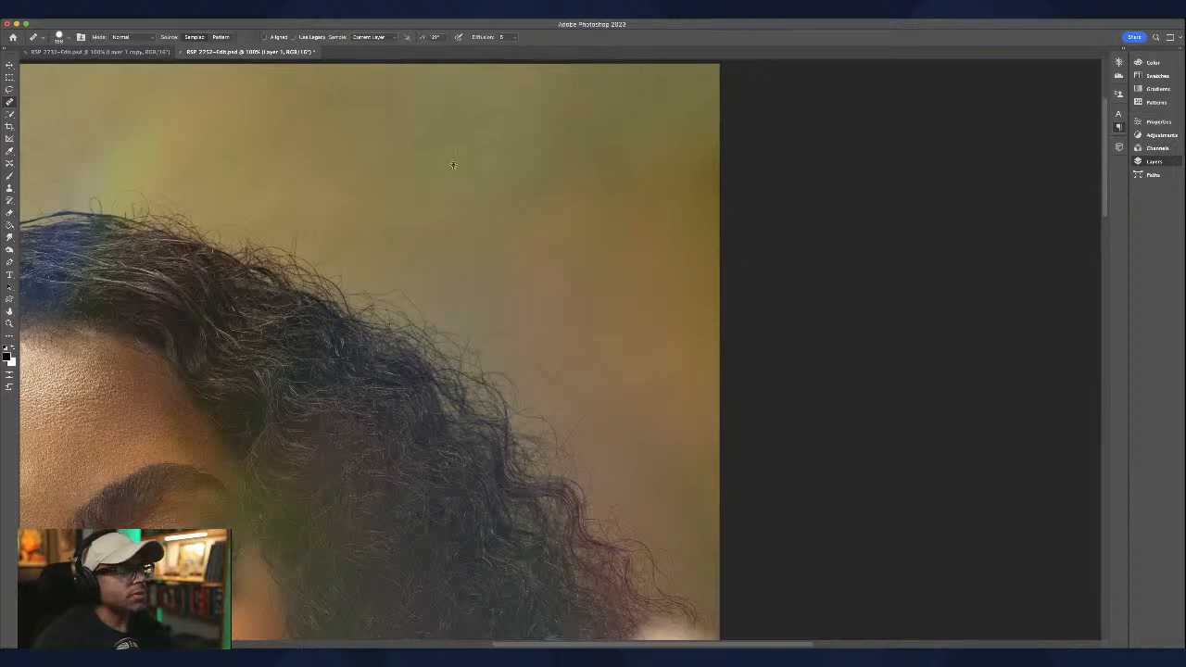
pyautogui.press('space')
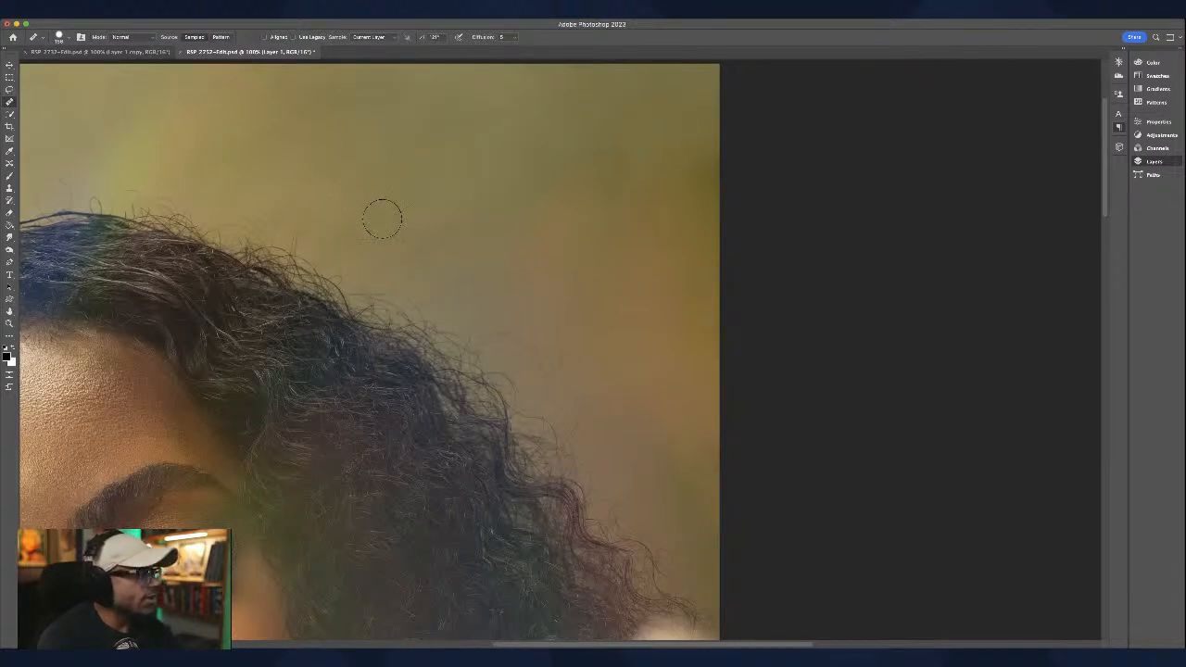
# Step: Check the patched backdrop across the whole portrait, save the document, merge the retouched layer down and save again
pyautogui.keyDown('alt'); pyautogui.click(426, 237); pyautogui.keyUp('alt')
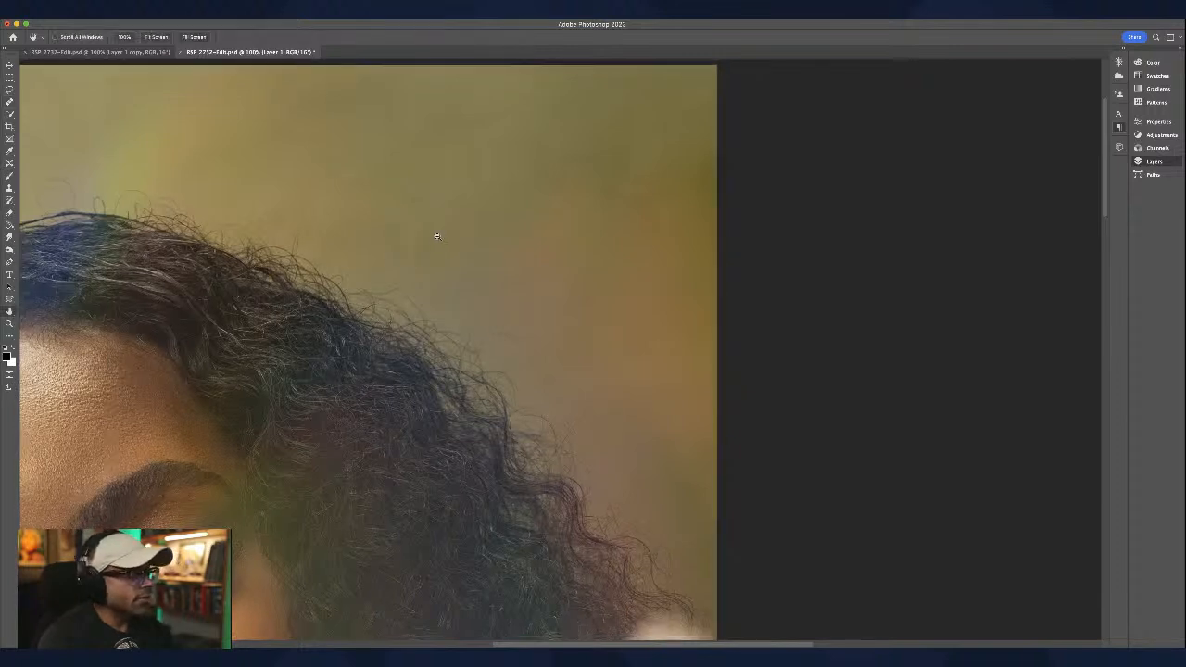
pyautogui.keyDown('alt'); pyautogui.click(443, 238); pyautogui.keyUp('alt')
pyautogui.keyDown('alt'); pyautogui.click(443, 238); pyautogui.keyUp('alt')
pyautogui.keyDown('alt'); pyautogui.click(448, 241); pyautogui.keyUp('alt')
pyautogui.keyDown('alt'); pyautogui.click(450, 243); pyautogui.keyUp('alt')
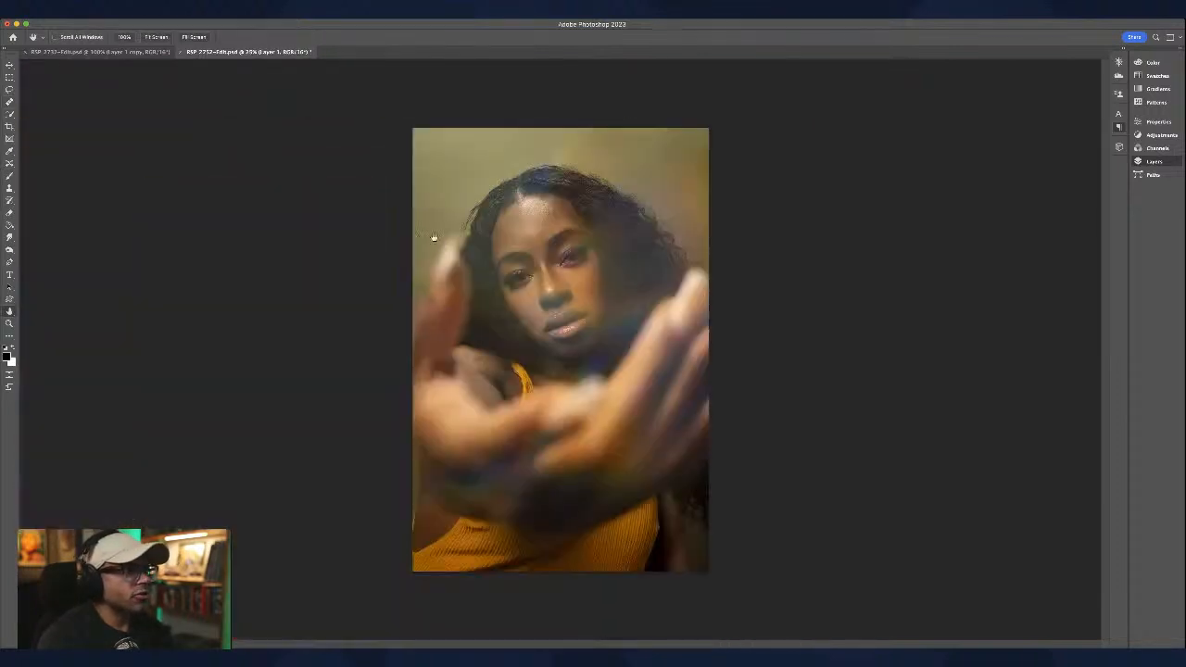
pyautogui.click(604, 216)
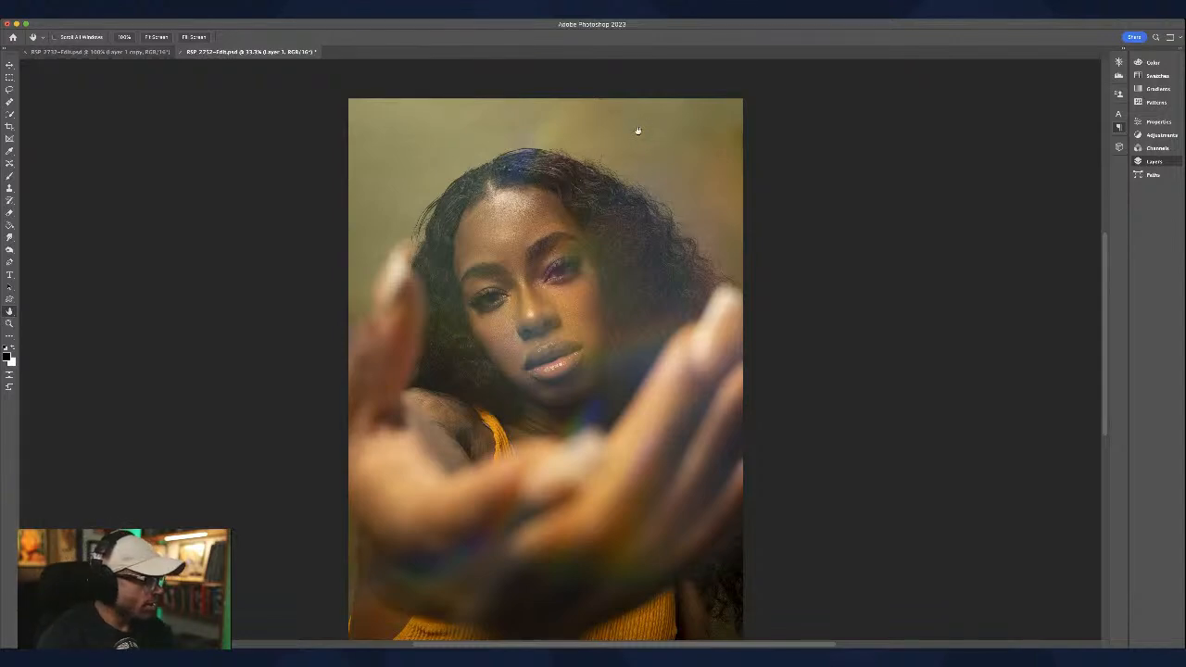
pyautogui.press('j')
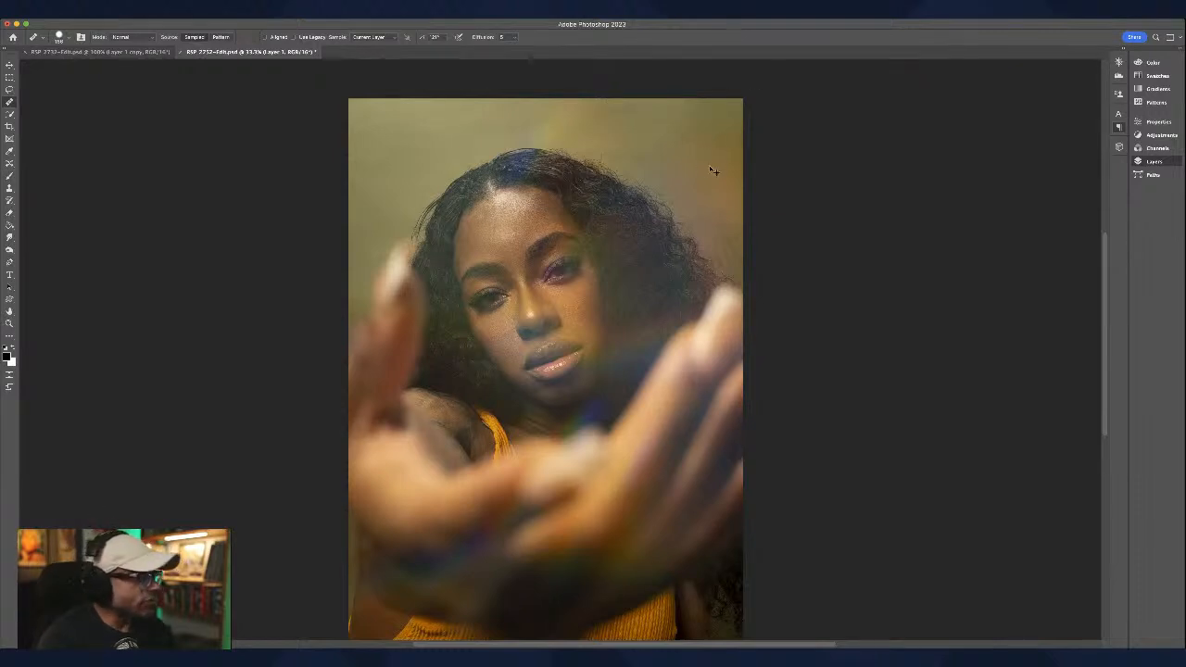
pyautogui.press('super+s')
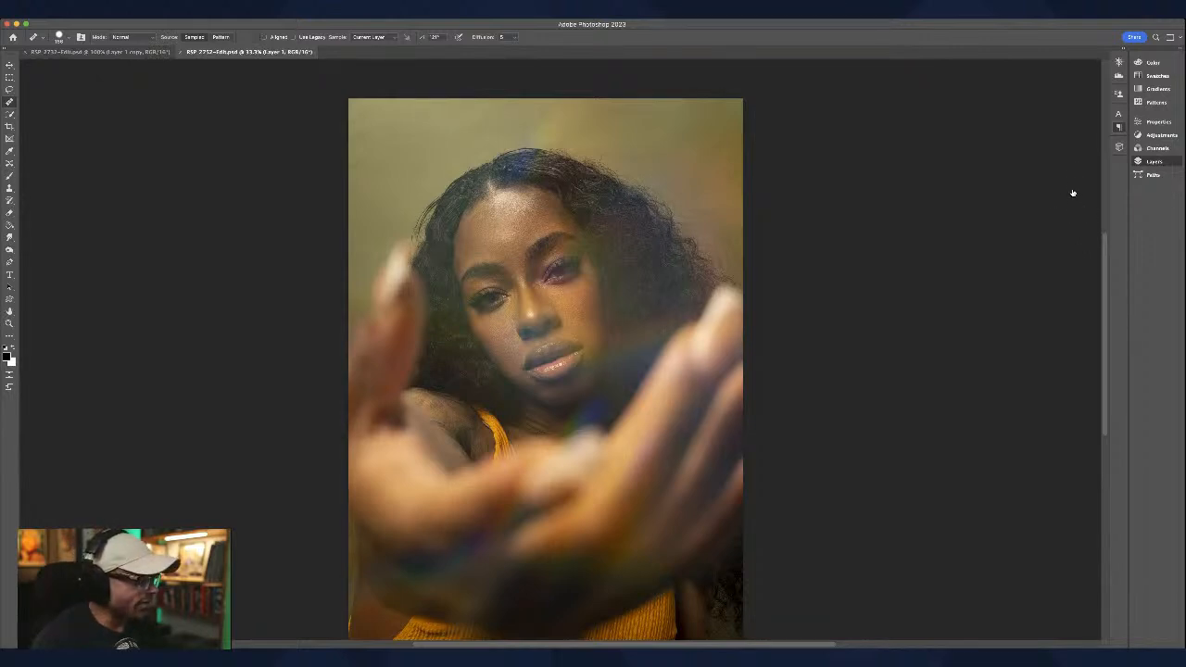
pyautogui.press('super+e')
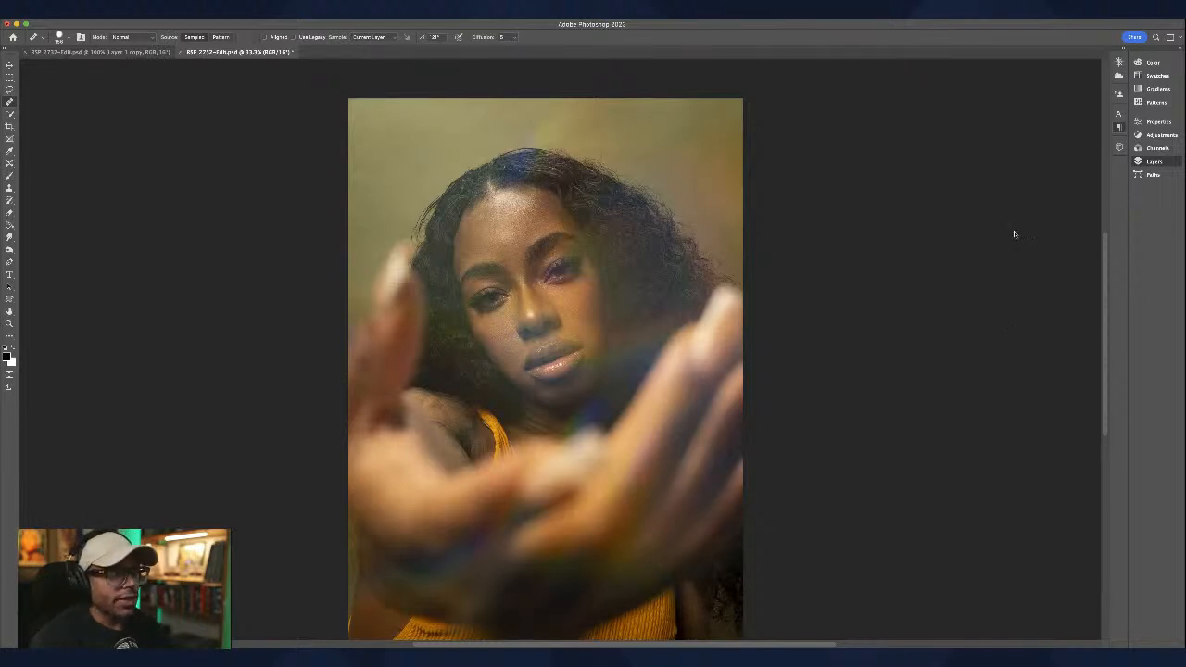
pyautogui.press('super+s')
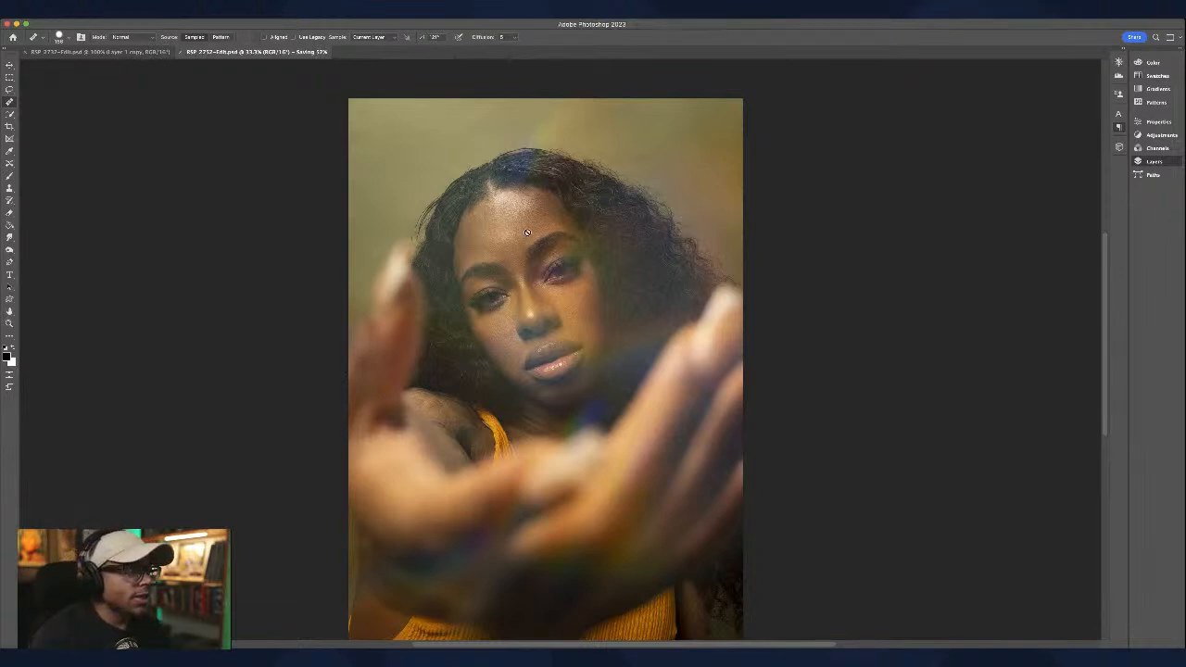
# Step: Lasso the left part of the forehead above the eyebrow, smooth its skin on a separate layer and clear the selection
pyautogui.press('space')
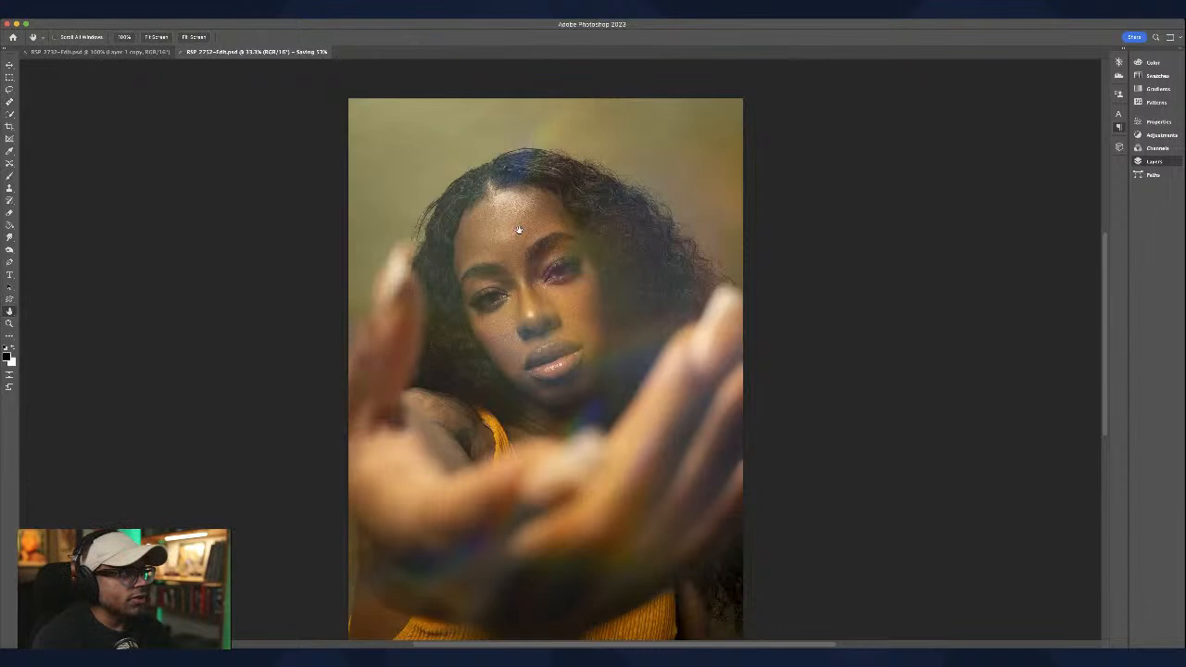
pyautogui.press('space')
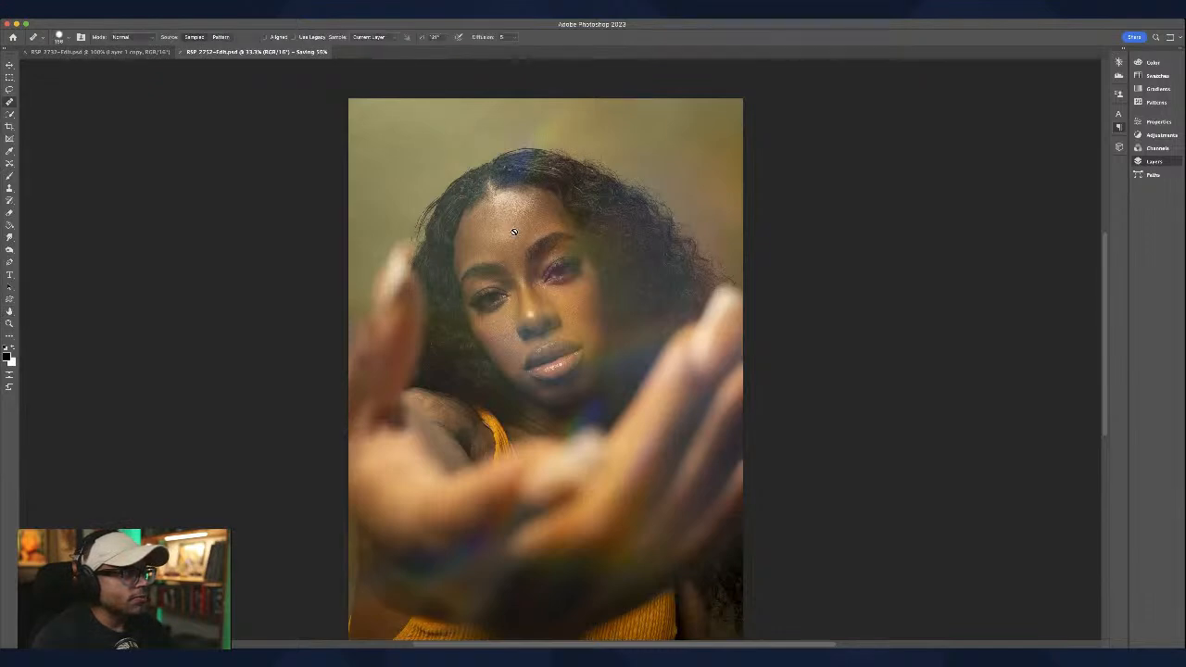
pyautogui.press('space')
pyautogui.scroll(3, 520, 226)
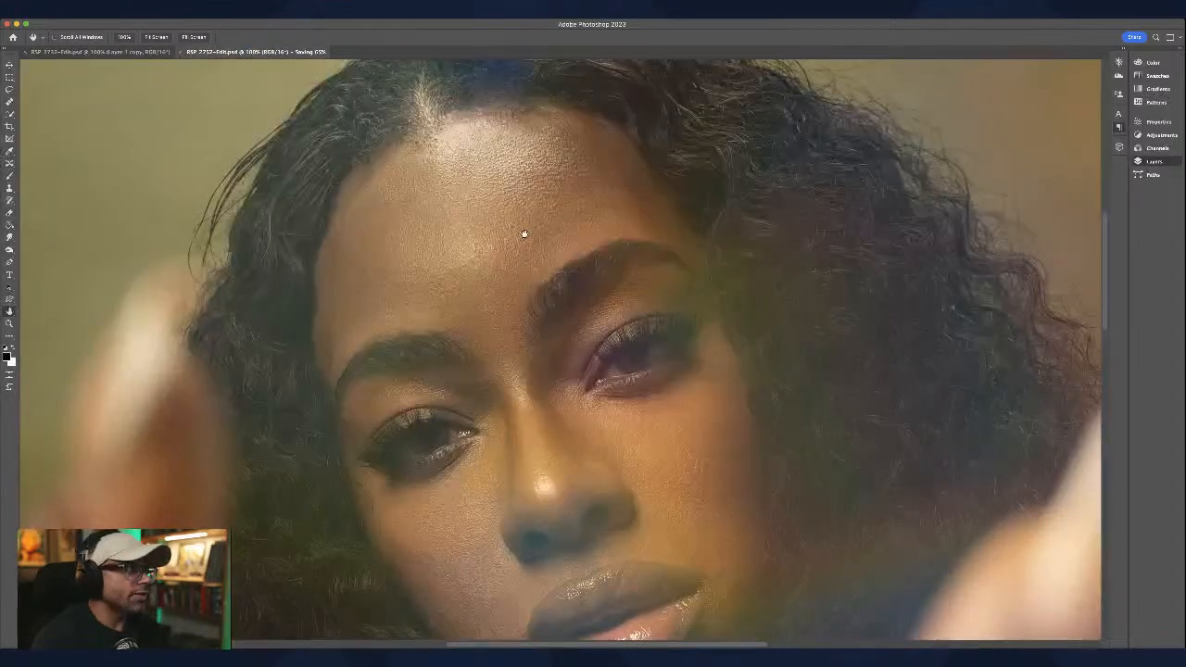
pyautogui.moveTo(522, 233); pyautogui.dragTo(574, 247)
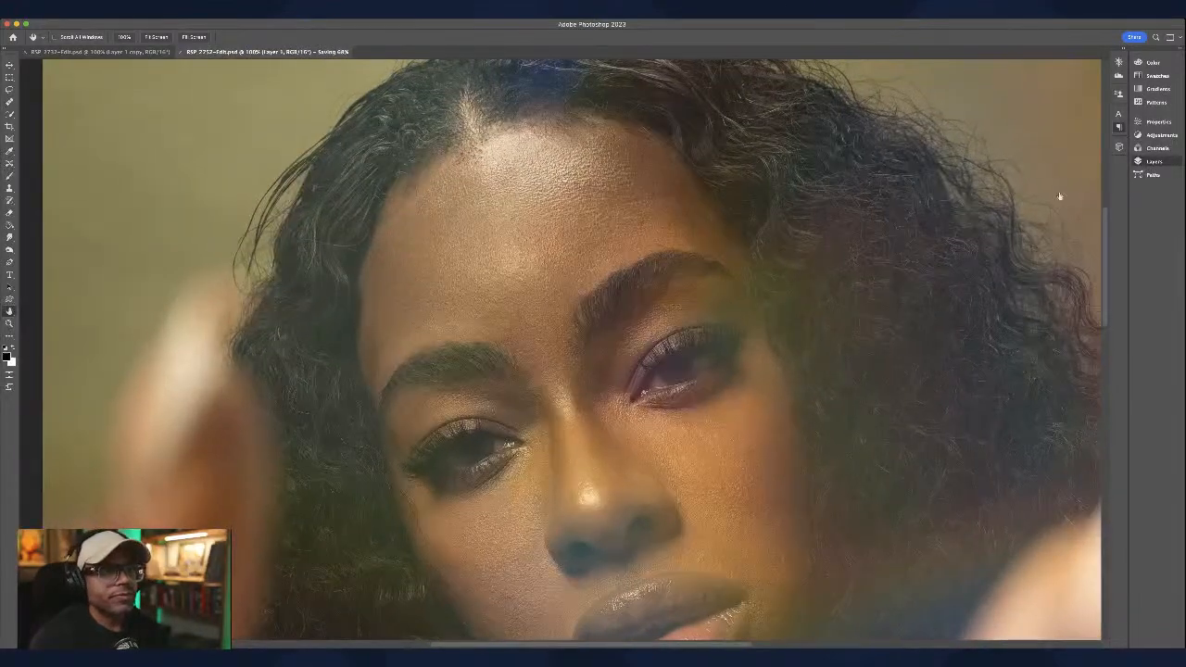
pyautogui.press('l')
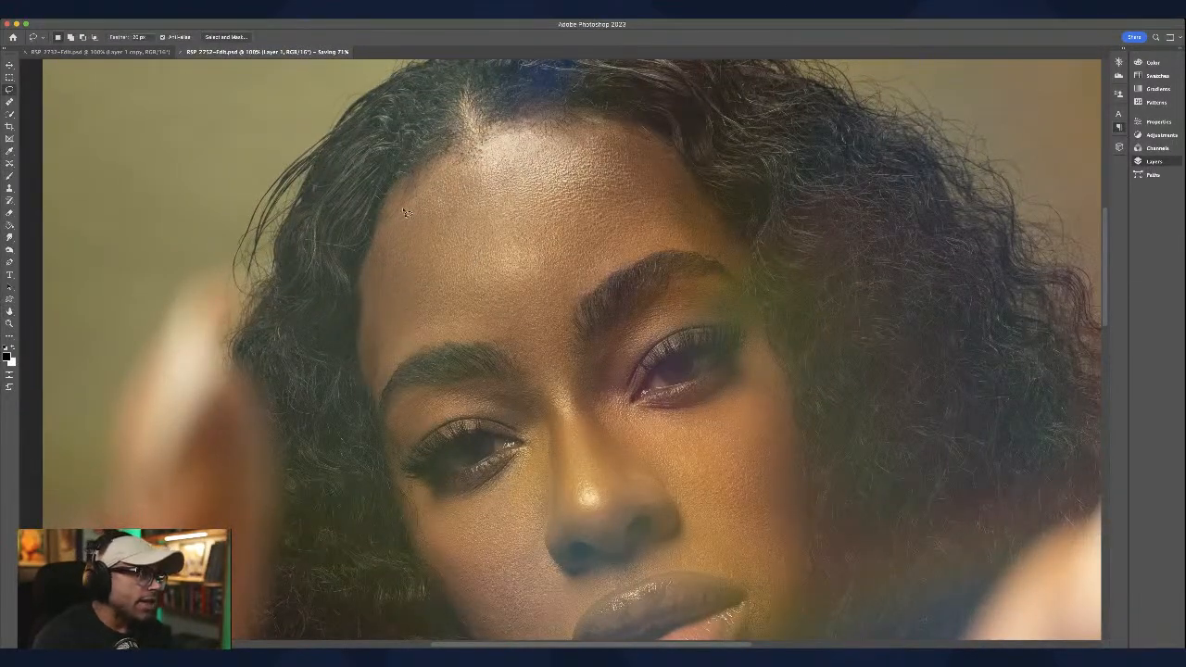
pyautogui.moveTo(403, 214)
pyautogui.mouseDown()
pyautogui.moveTo(366, 311)
pyautogui.moveTo(380, 403)
pyautogui.moveTo(390, 371)
pyautogui.moveTo(423, 347)
pyautogui.moveTo(510, 340)
pyautogui.moveTo(514, 297)
pyautogui.moveTo(475, 173)
pyautogui.moveTo(451, 165)
pyautogui.moveTo(417, 193)
pyautogui.mouseUp()
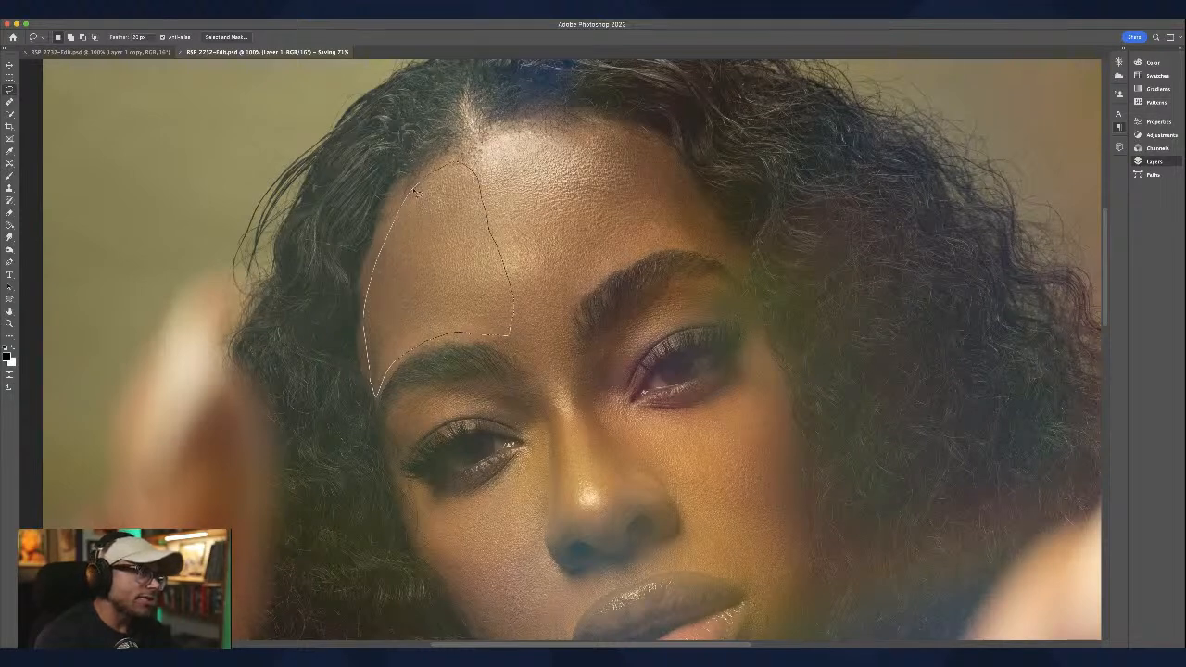
pyautogui.click(466, 211)
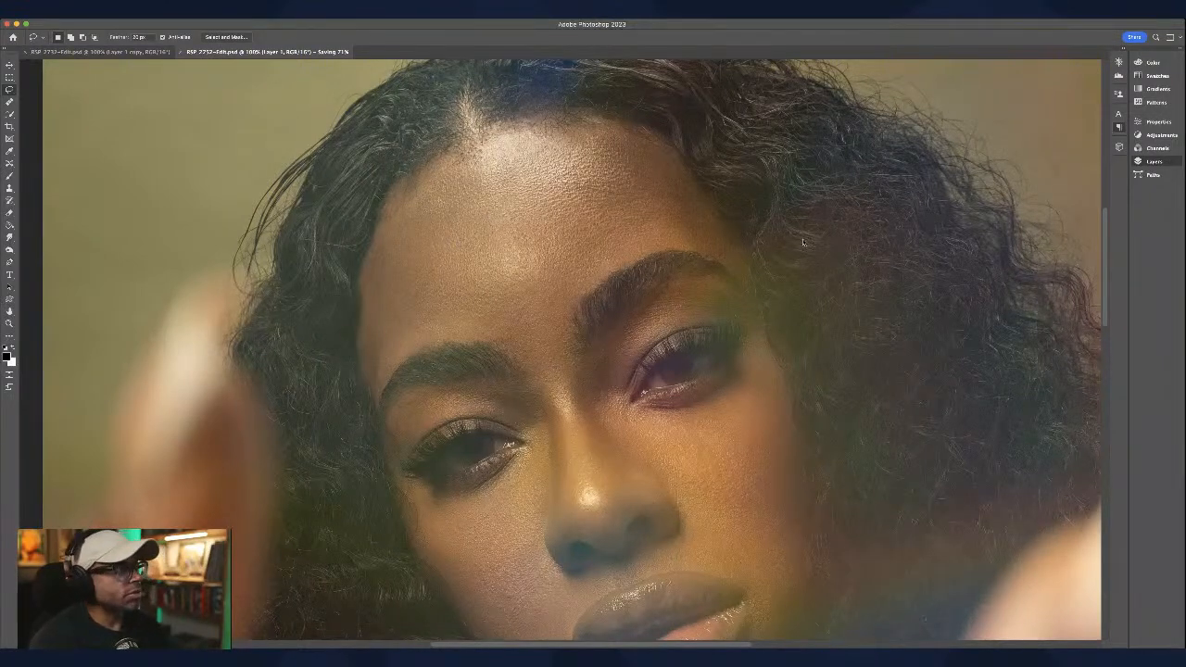
pyautogui.press('h')
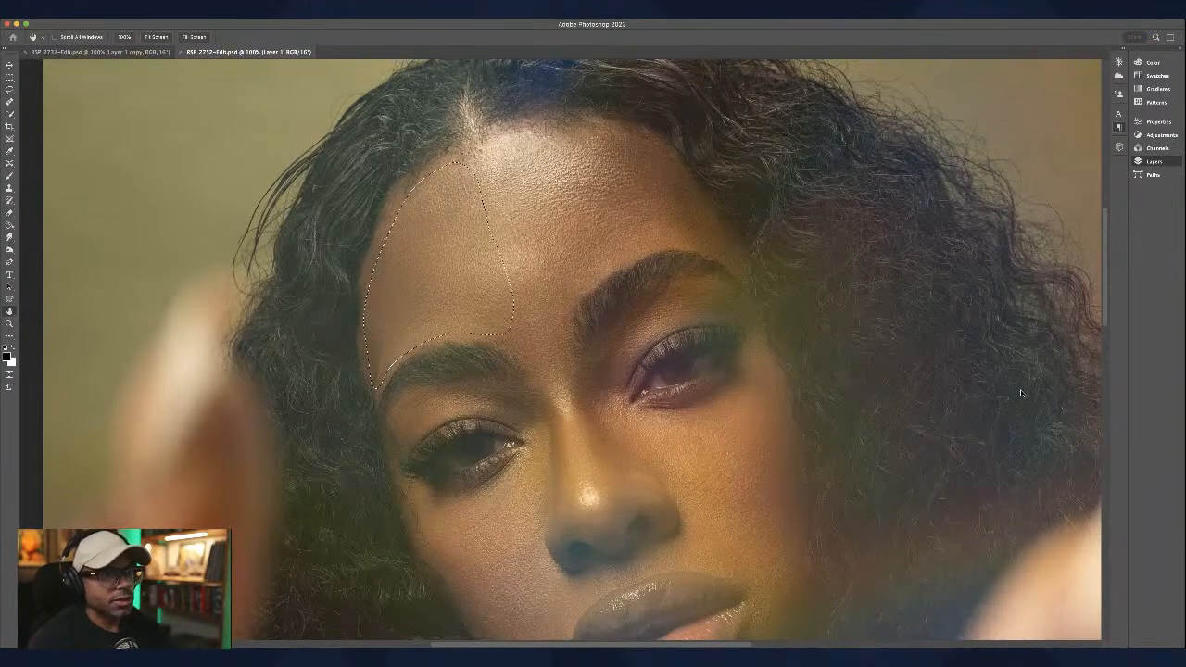
pyautogui.press('l')
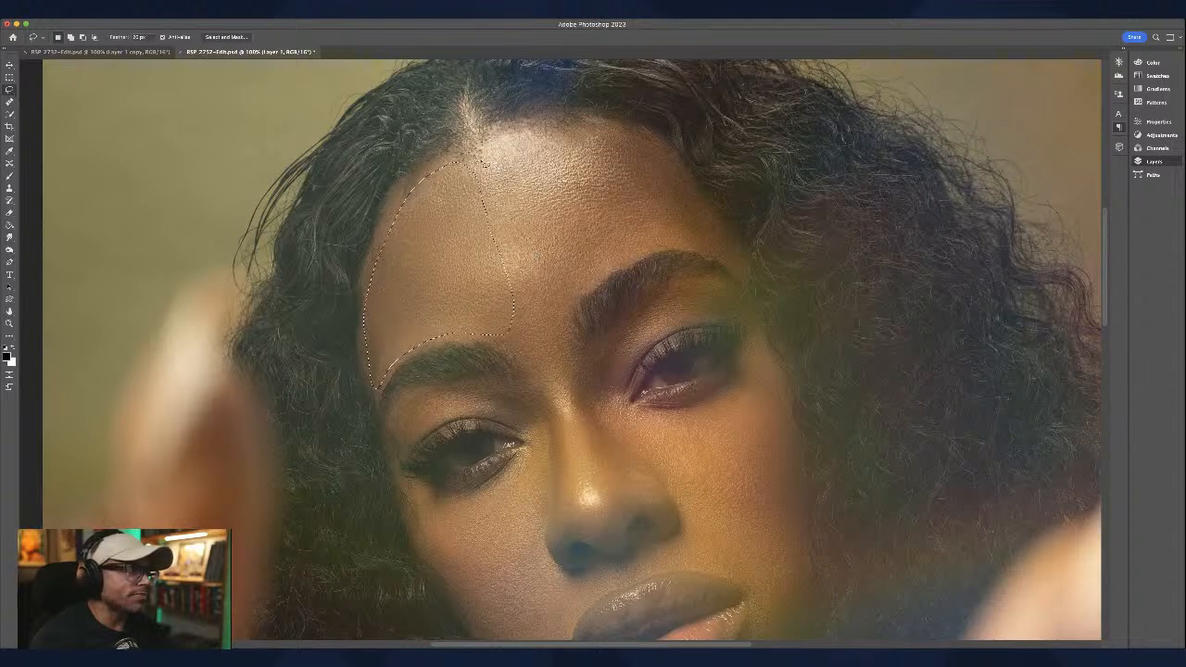
pyautogui.hotkey('ctrl', 'd')
# Step: Select and smooth the right part of the forehead and the skin between the eyebrows, clearing each selection
pyautogui.moveTo(459, 172)
pyautogui.mouseDown()
pyautogui.moveTo(499, 315)
pyautogui.moveTo(549, 315)
pyautogui.moveTo(670, 246)
pyautogui.moveTo(707, 245)
pyautogui.moveTo(732, 263)
pyautogui.moveTo(737, 243)
pyautogui.moveTo(715, 213)
pyautogui.moveTo(636, 139)
pyautogui.moveTo(570, 127)
pyautogui.moveTo(466, 156)
pyautogui.mouseUp()
pyautogui.press('space')
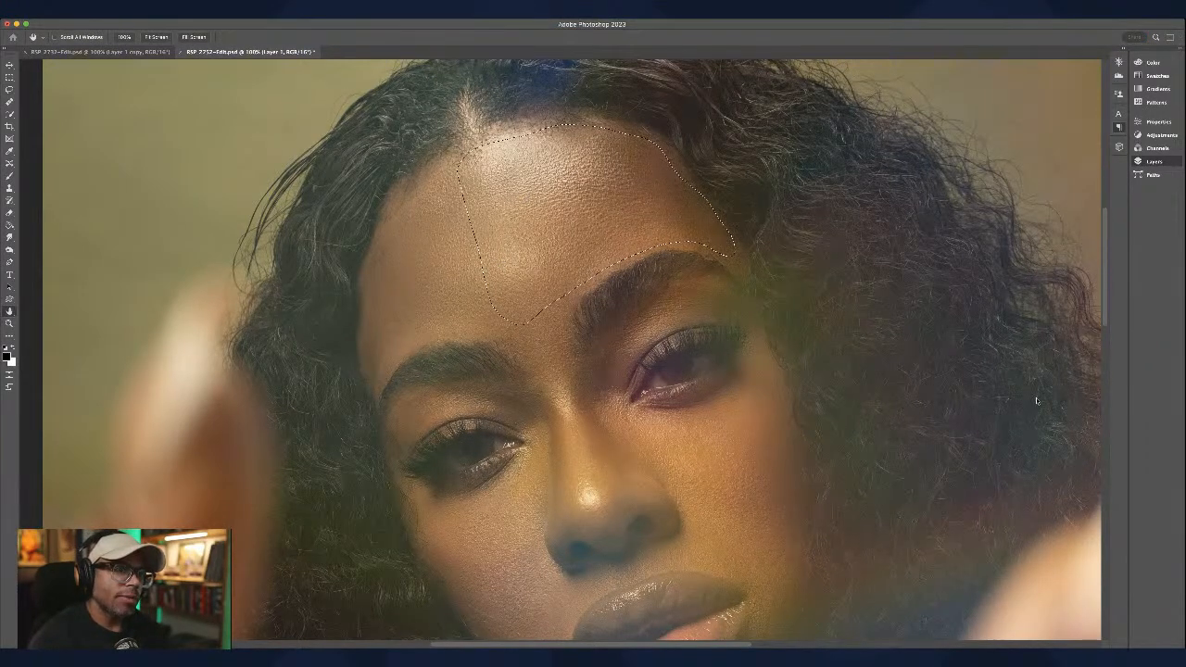
pyautogui.click(497, 334)
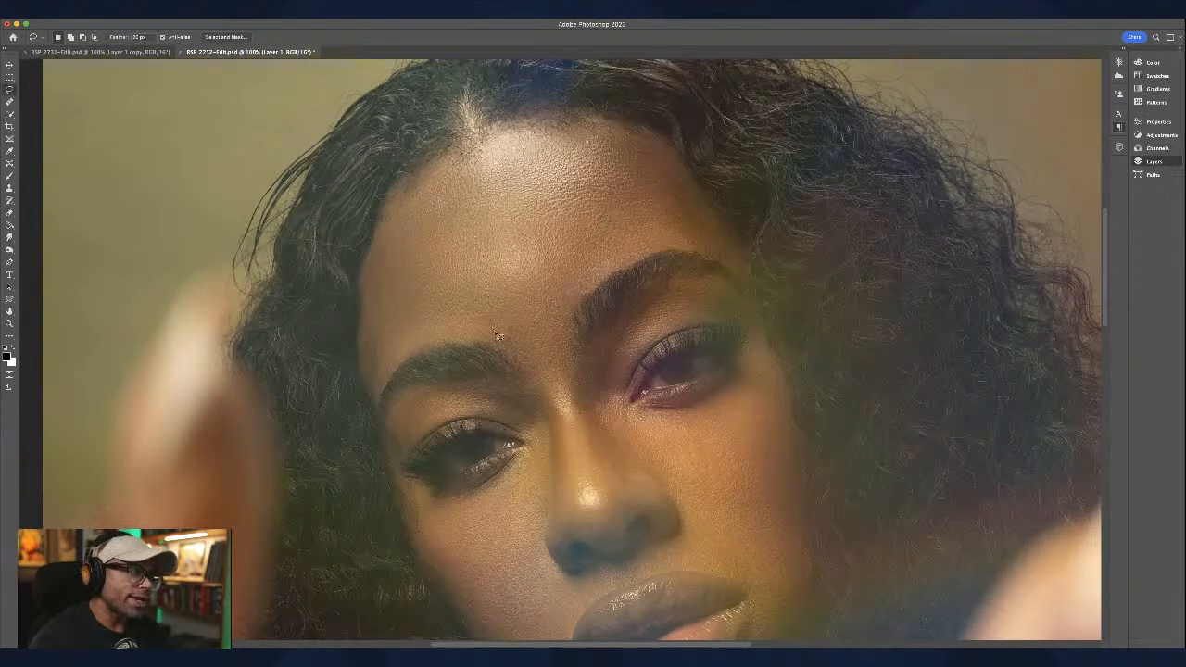
pyautogui.moveTo(496, 333)
pyautogui.mouseDown()
pyautogui.moveTo(545, 400)
pyautogui.moveTo(579, 400)
pyautogui.moveTo(586, 371)
pyautogui.moveTo(550, 287)
pyautogui.moveTo(502, 308)
pyautogui.moveTo(499, 337)
pyautogui.mouseUp()
pyautogui.press('space')
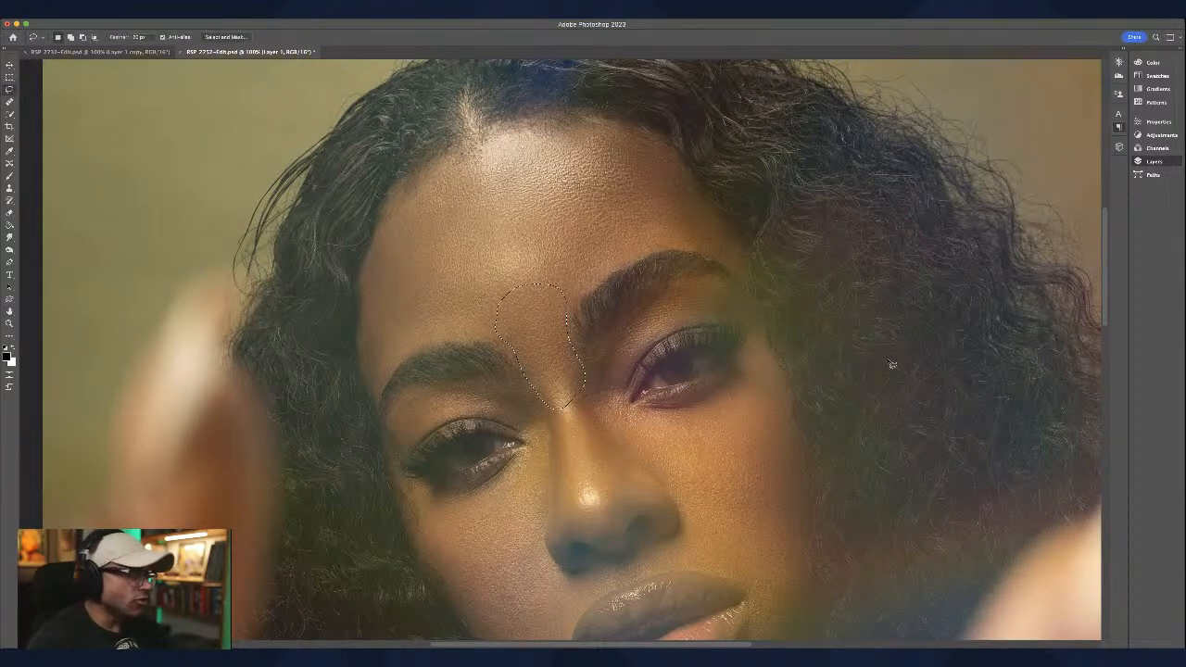
pyautogui.click(566, 361)
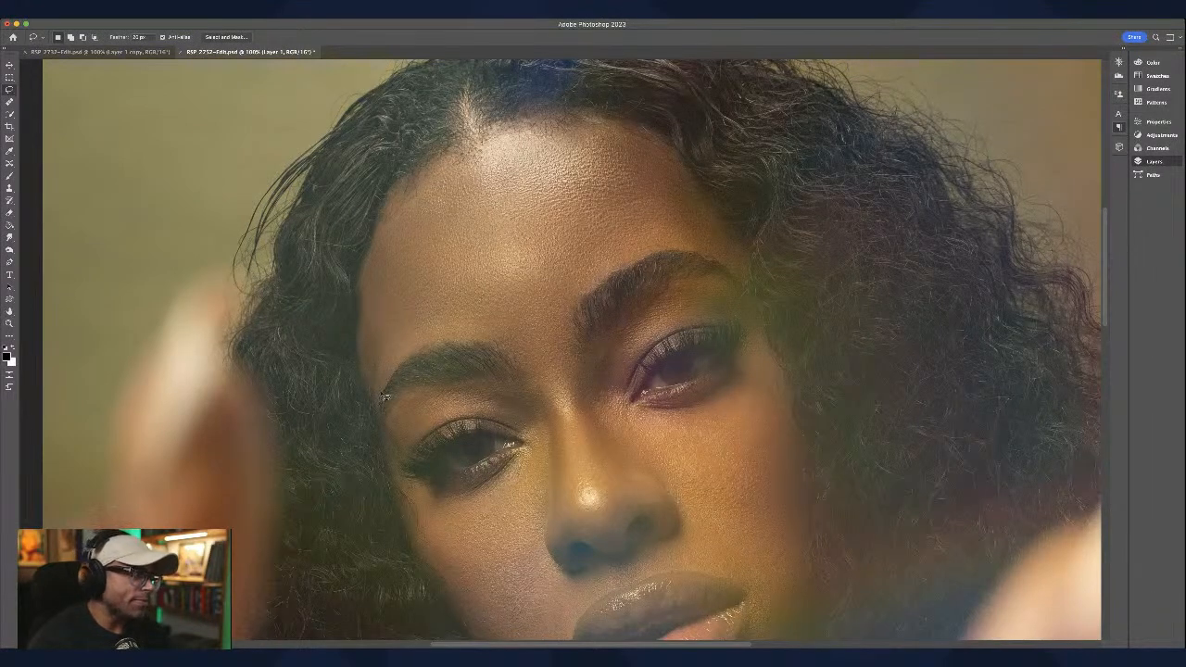
# Step: Lasso and smooth the skin between eyebrow and lashes on both upper eyelids one at a time, clearing each selection
pyautogui.moveTo(388, 416)
pyautogui.mouseDown()
pyautogui.moveTo(398, 463)
pyautogui.moveTo(457, 418)
pyautogui.moveTo(515, 424)
pyautogui.moveTo(540, 408)
pyautogui.moveTo(510, 383)
pyautogui.moveTo(458, 381)
pyautogui.moveTo(389, 421)
pyautogui.mouseUp()
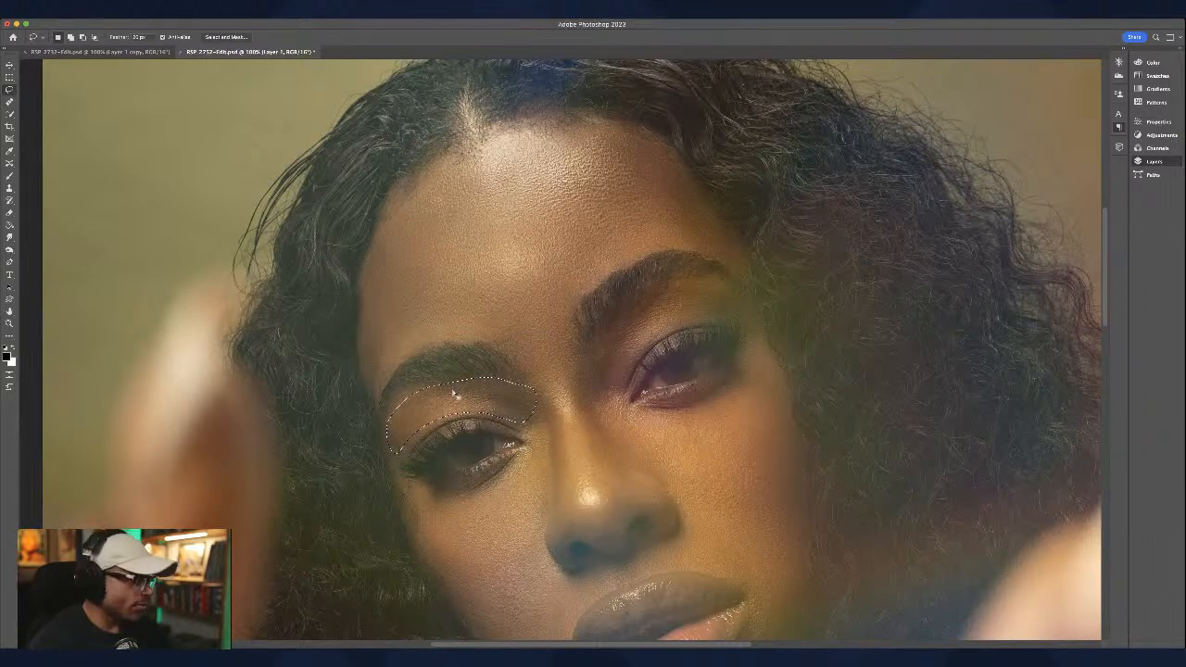
pyautogui.press('h')
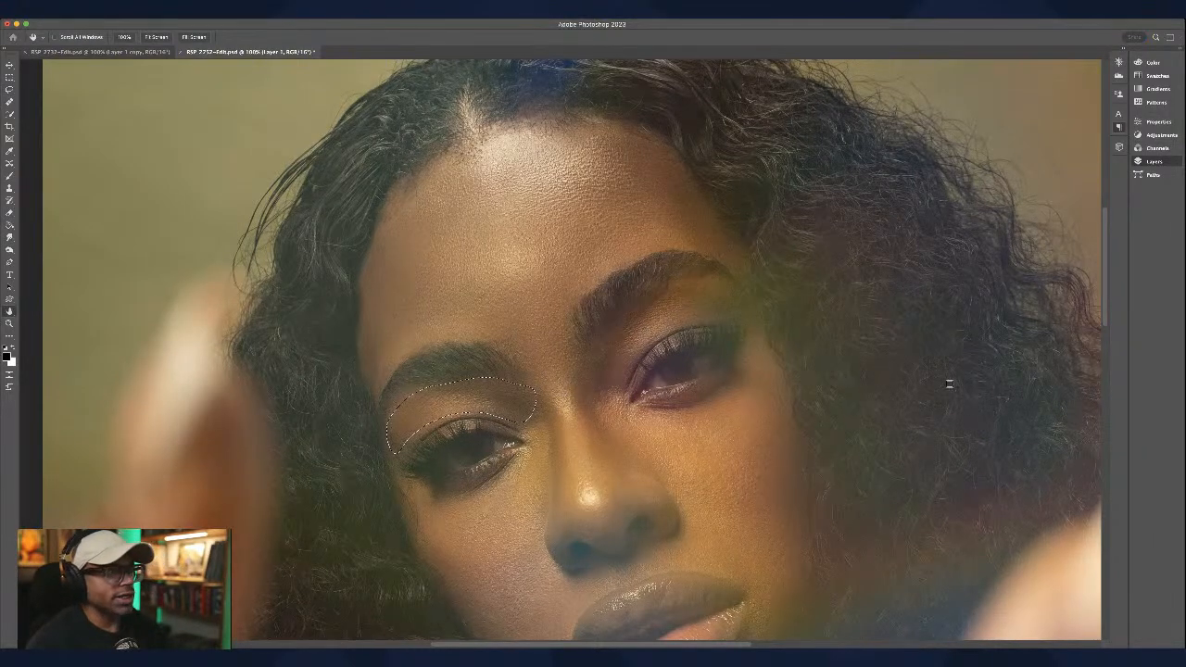
pyautogui.press('l')
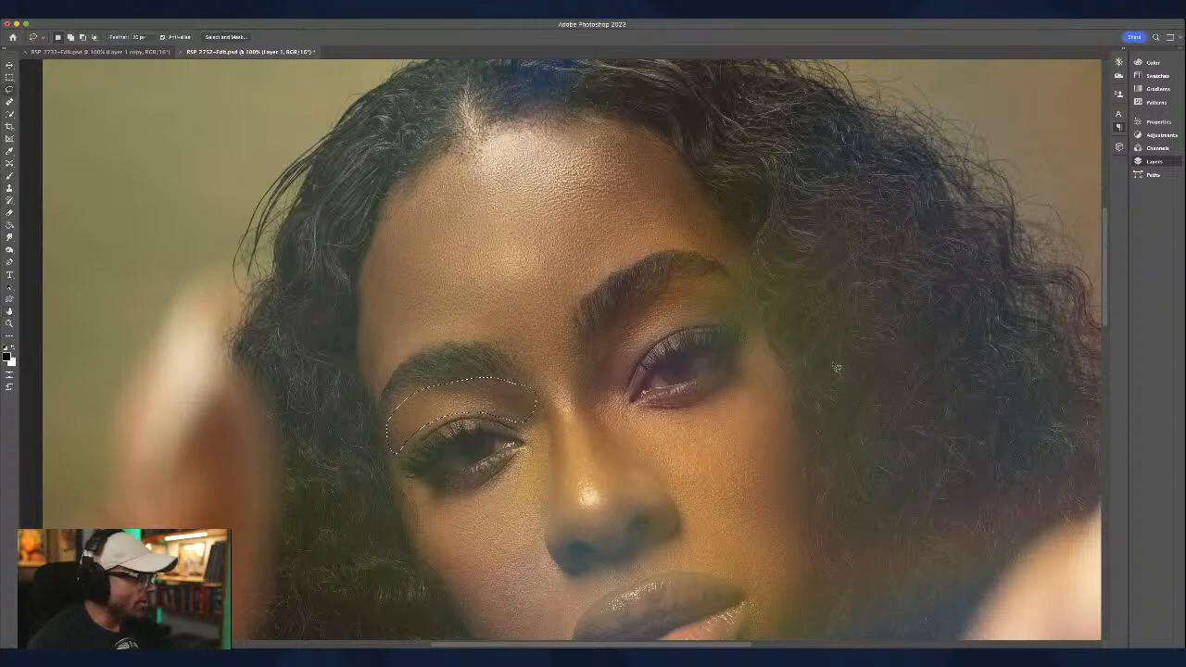
pyautogui.hotkey('ctrl', 'd')
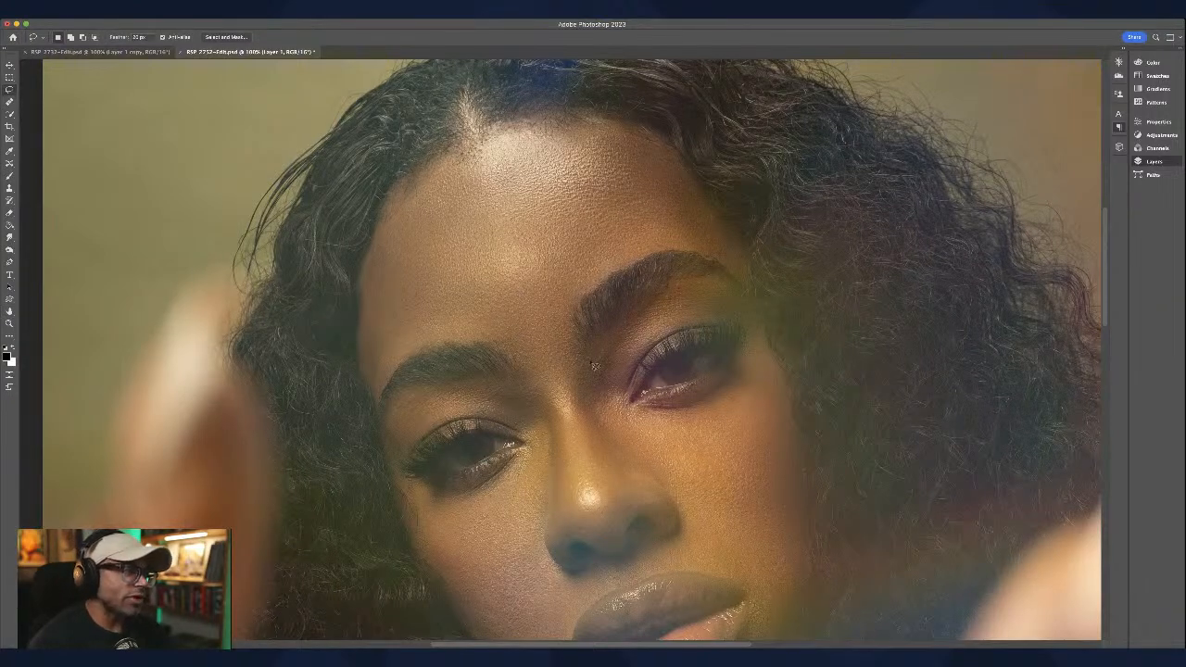
pyautogui.moveTo(587, 358)
pyautogui.mouseDown()
pyautogui.moveTo(615, 412)
pyautogui.moveTo(642, 350)
pyautogui.moveTo(688, 323)
pyautogui.moveTo(748, 319)
pyautogui.moveTo(751, 303)
pyautogui.moveTo(691, 284)
pyautogui.moveTo(651, 300)
pyautogui.moveTo(588, 373)
pyautogui.mouseUp()
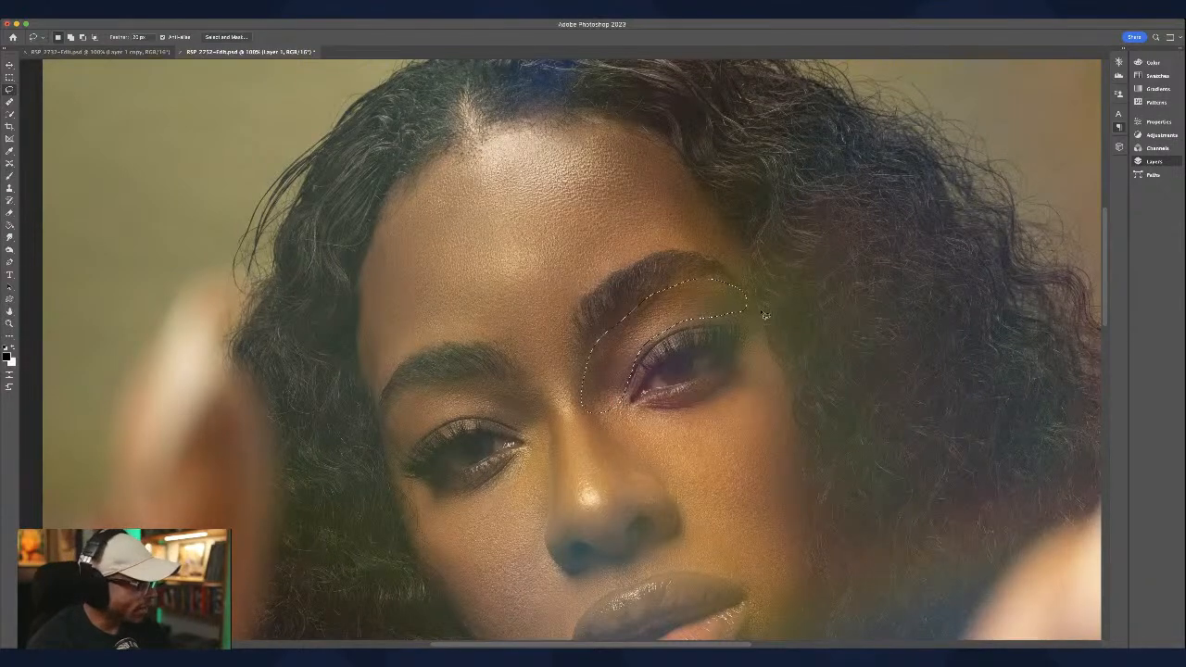
pyautogui.press('space')
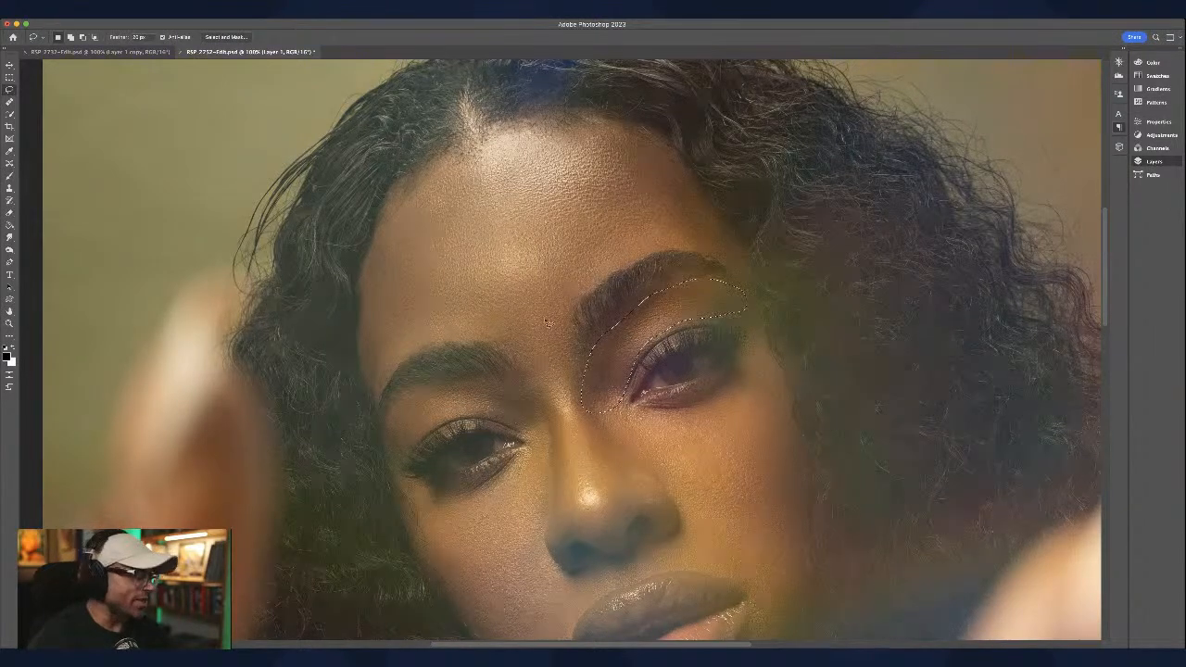
pyautogui.click(540, 378)
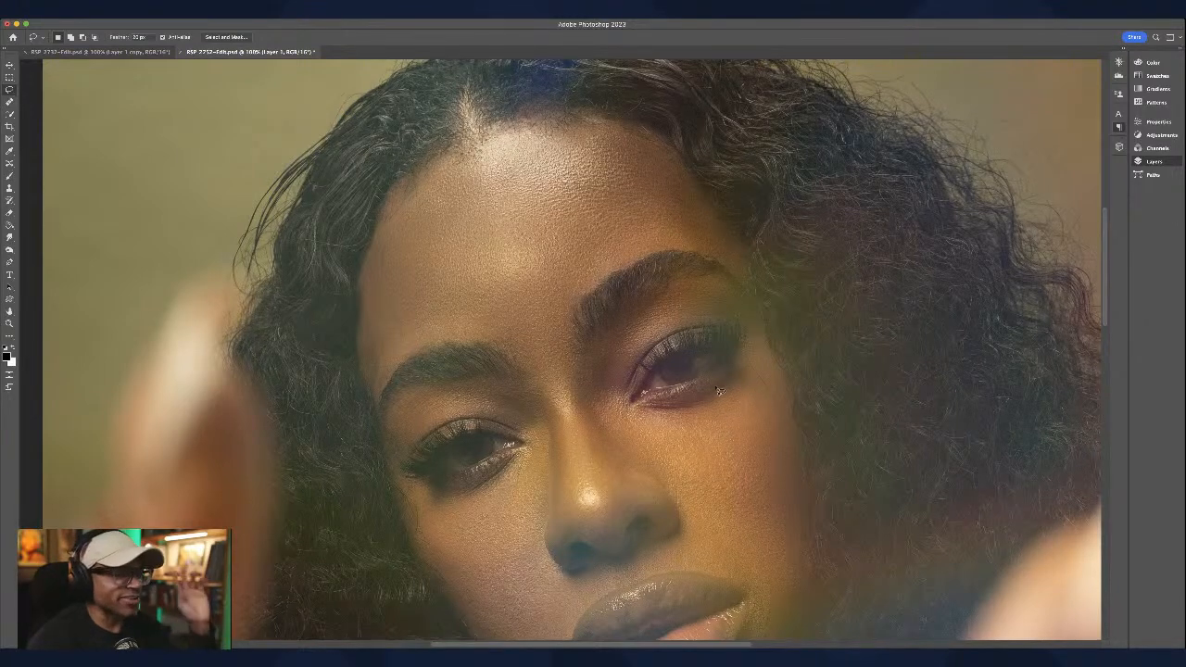
# Step: Lasso the left cheek from under the eye along the nose to the jaw, smooth its skin and clear the selection
pyautogui.press('space')
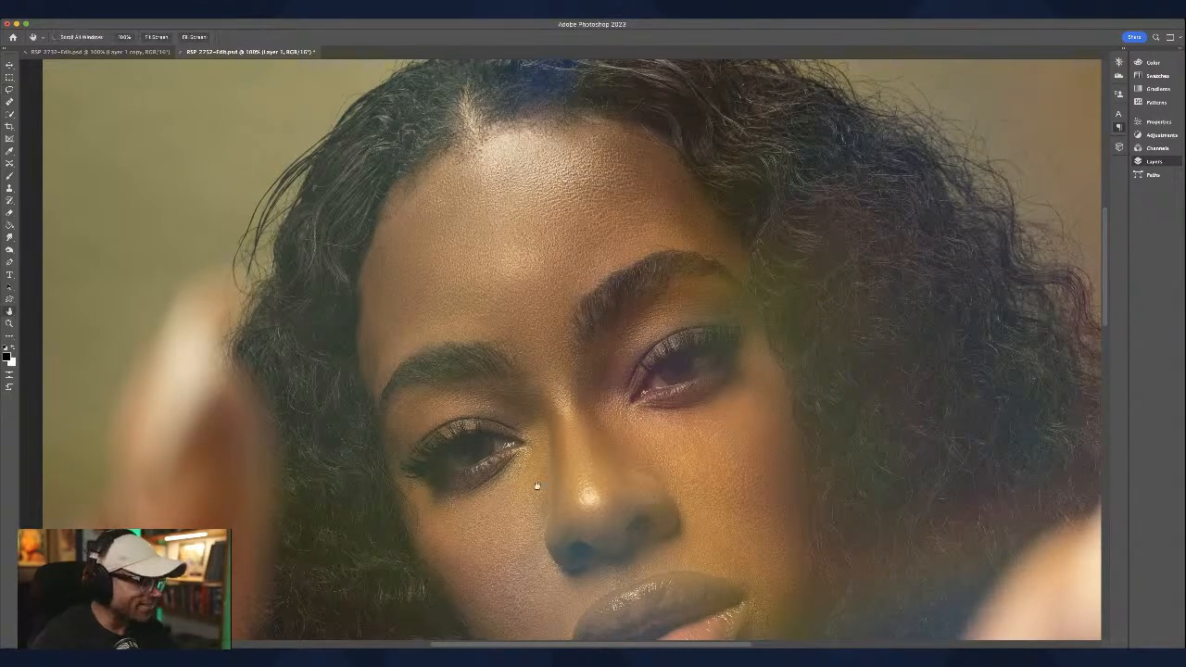
pyautogui.moveTo(507, 410)
pyautogui.mouseDown()
pyautogui.moveTo(510, 236)
pyautogui.moveTo(530, 513)
pyautogui.moveTo(509, 397)
pyautogui.moveTo(551, 532)
pyautogui.mouseUp()
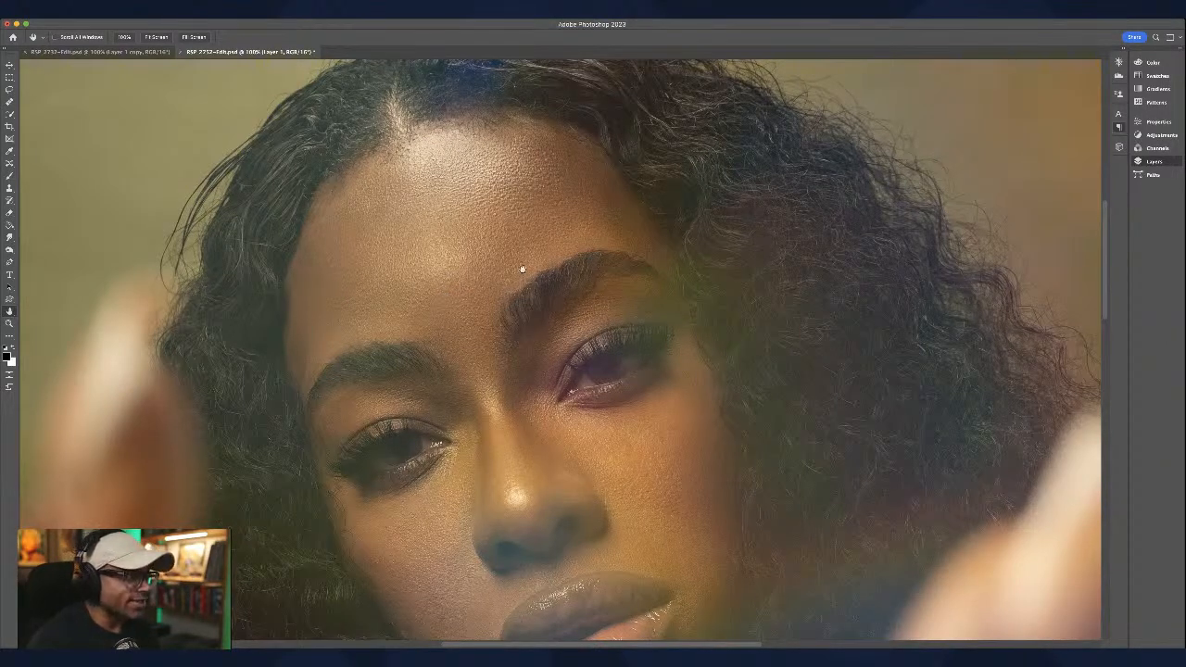
pyautogui.moveTo(640, 386); pyautogui.dragTo(617, 289)
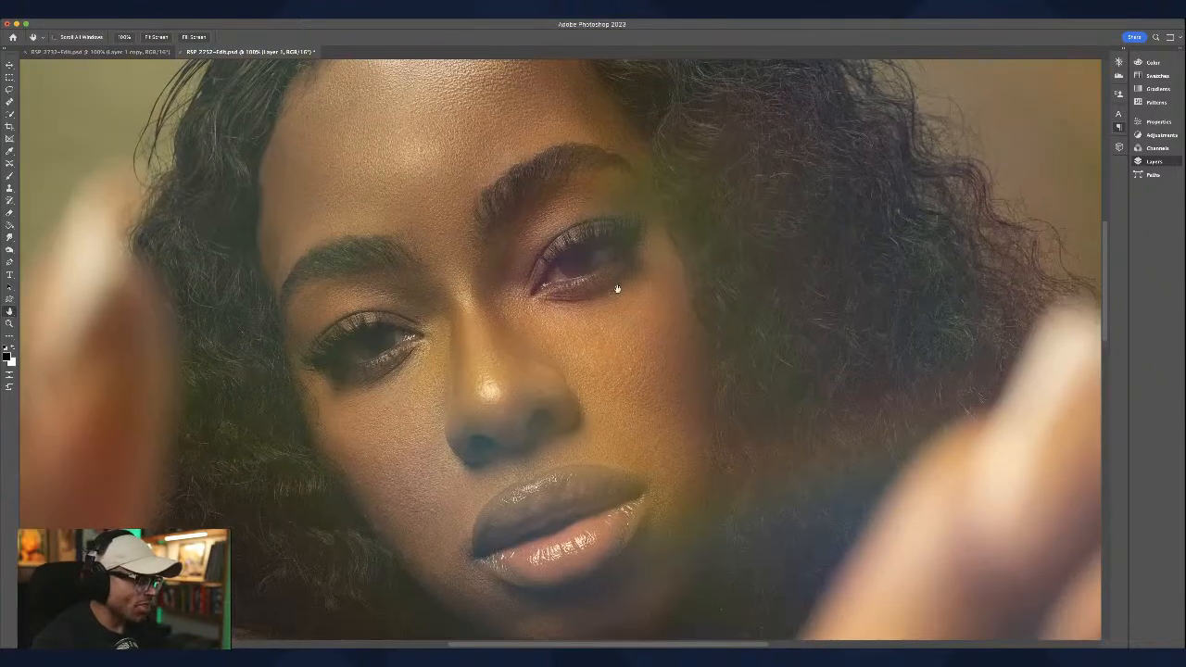
pyautogui.press('l')
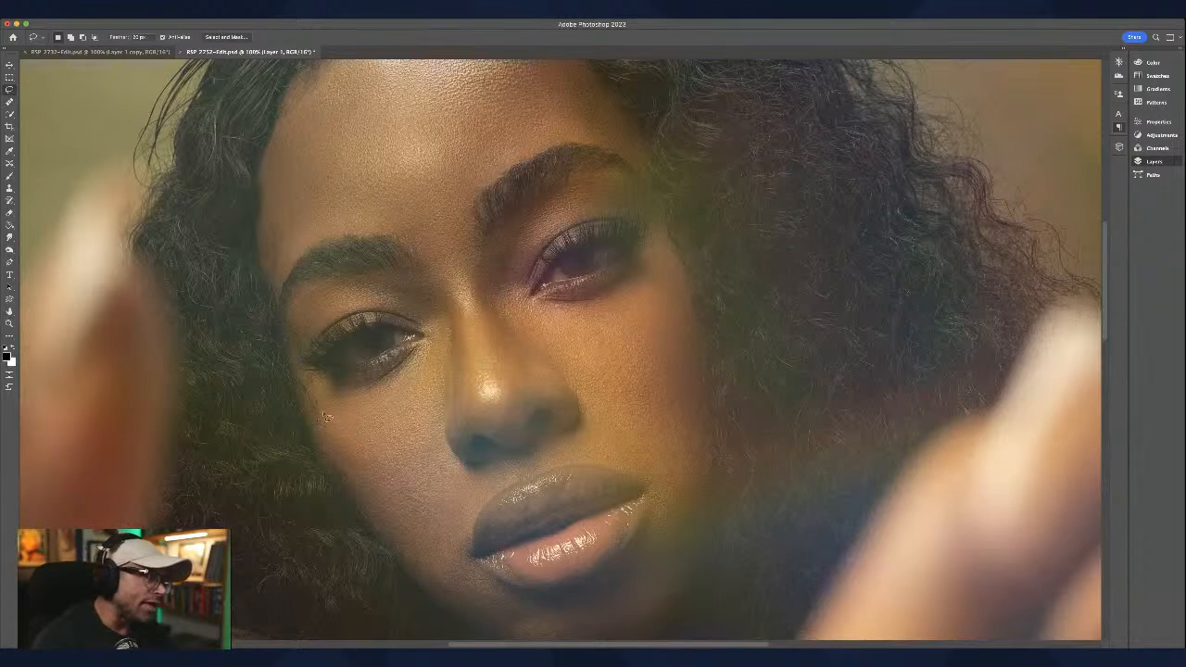
pyautogui.moveTo(321, 406)
pyautogui.mouseDown()
pyautogui.moveTo(322, 436)
pyautogui.moveTo(369, 515)
pyautogui.moveTo(401, 513)
pyautogui.moveTo(445, 452)
pyautogui.moveTo(455, 390)
pyautogui.moveTo(443, 318)
pyautogui.mouseUp()
pyautogui.moveTo(422, 350)
pyautogui.mouseDown()
pyautogui.moveTo(353, 401)
pyautogui.moveTo(320, 406)
pyautogui.mouseUp()
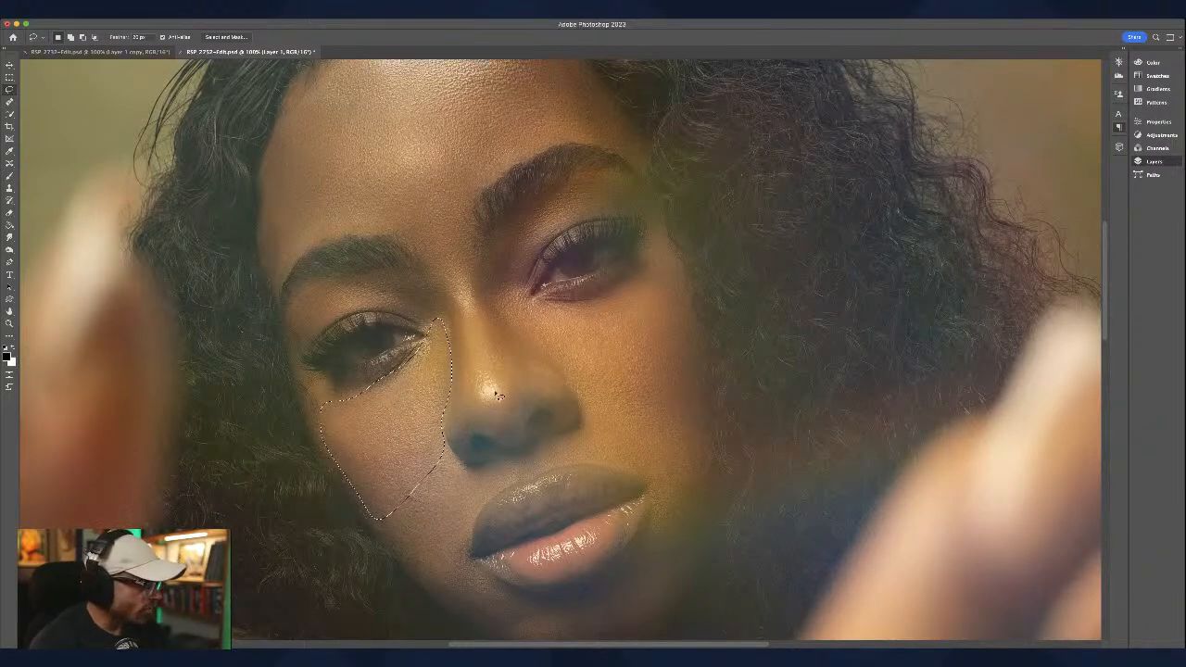
pyautogui.press('h')
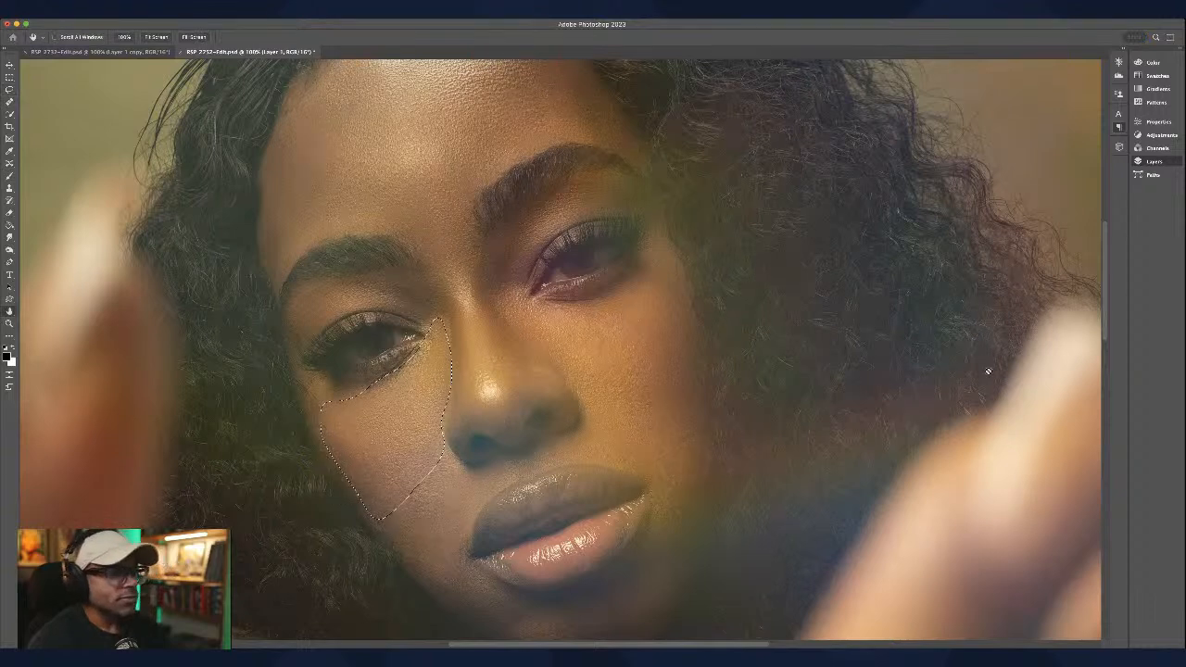
pyautogui.press('l')
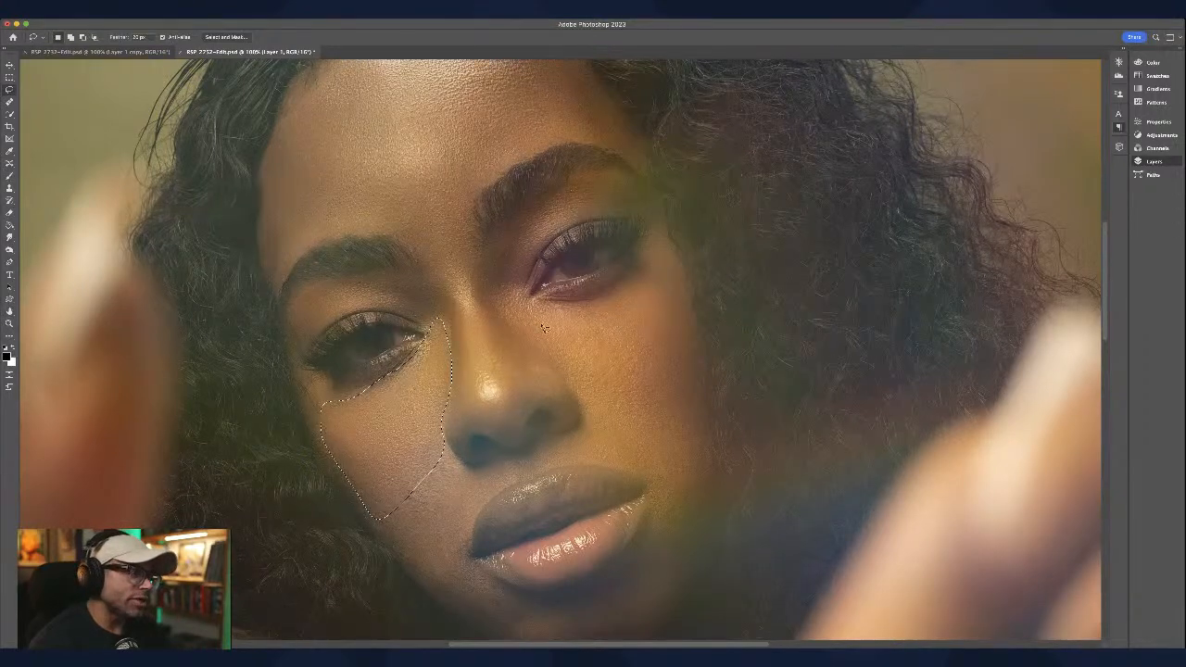
pyautogui.press('super+d')
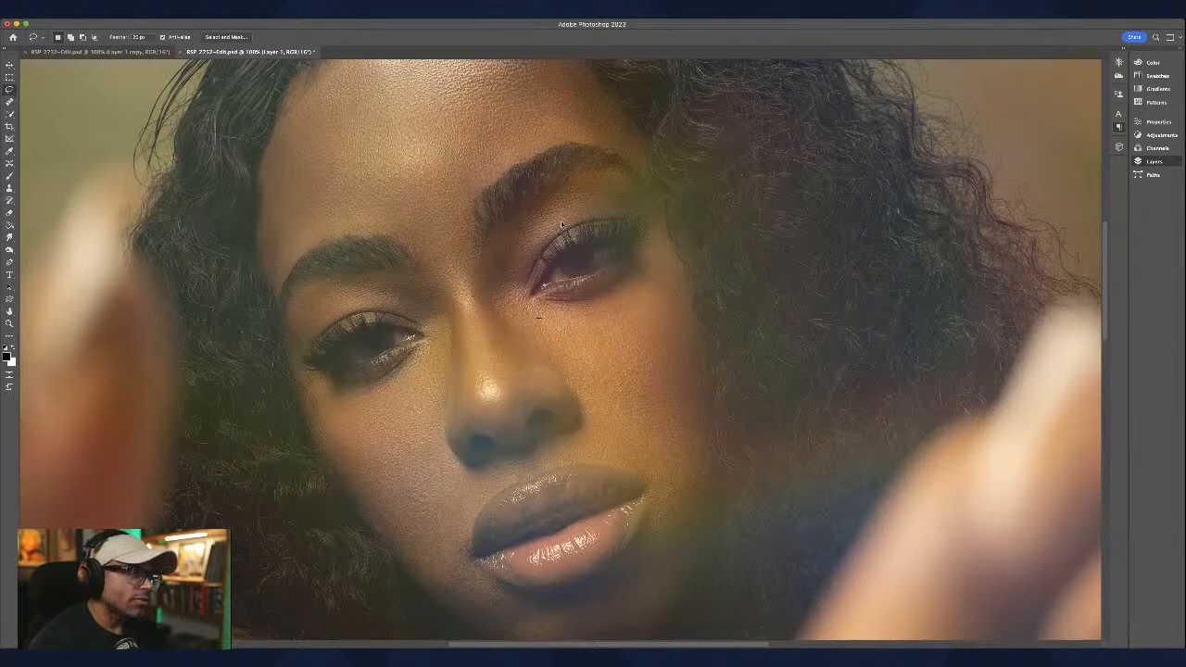
# Step: Lasso and smooth the right cheek and the skin beside the right mouth corner, clearing each selection, and save the document
pyautogui.moveTo(529, 281)
pyautogui.mouseDown()
pyautogui.moveTo(517, 333)
pyautogui.moveTo(579, 381)
pyautogui.moveTo(587, 434)
pyautogui.moveTo(656, 484)
pyautogui.moveTo(708, 459)
pyautogui.moveTo(692, 296)
pyautogui.moveTo(672, 252)
pyautogui.moveTo(657, 249)
pyautogui.moveTo(588, 313)
pyautogui.moveTo(562, 319)
pyautogui.moveTo(515, 309)
pyautogui.mouseUp()
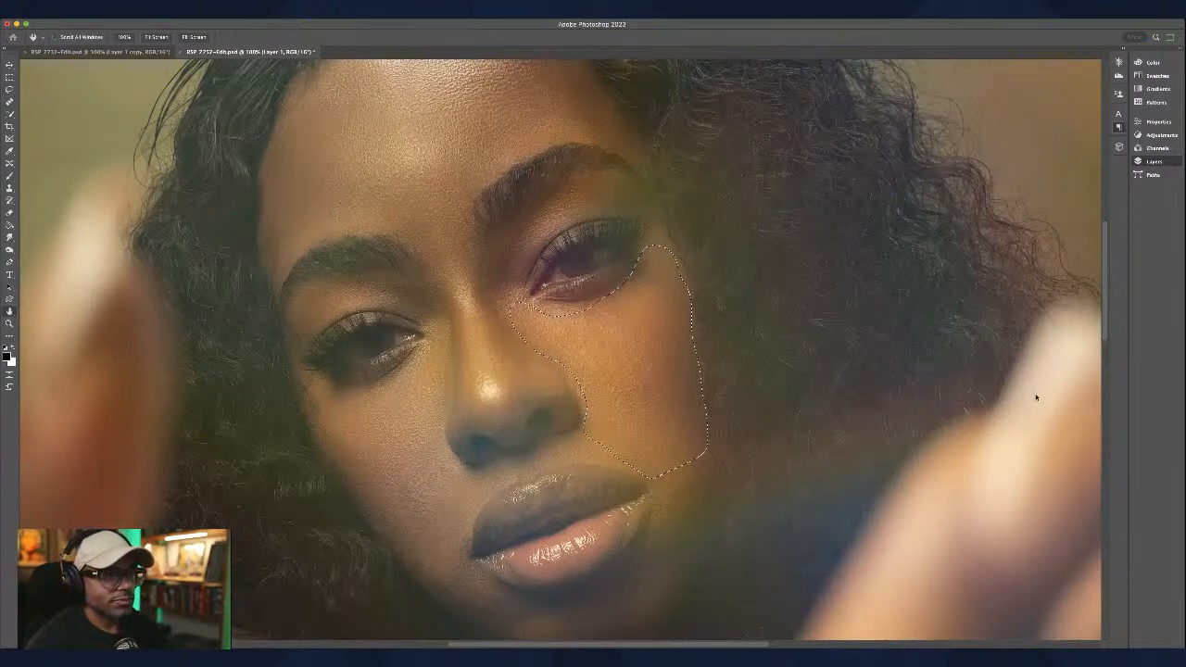
pyautogui.click(651, 489)
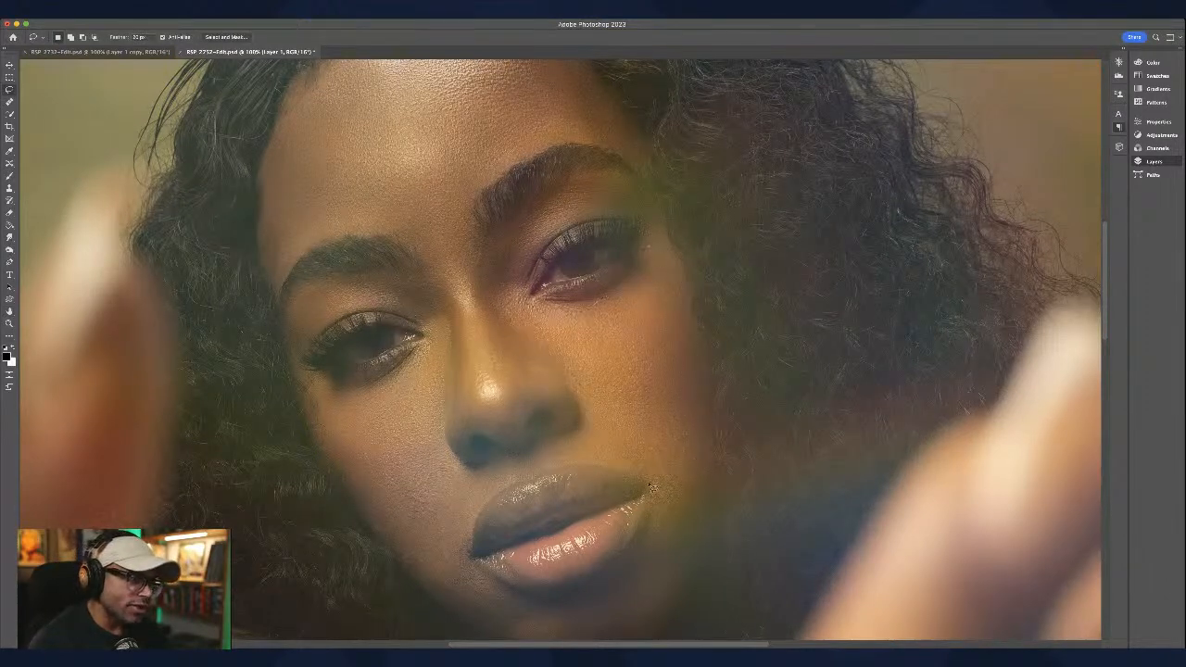
pyautogui.moveTo(656, 508)
pyautogui.mouseDown()
pyautogui.moveTo(658, 568)
pyautogui.moveTo(689, 595)
pyautogui.moveTo(712, 543)
pyautogui.moveTo(716, 481)
pyautogui.moveTo(689, 444)
pyautogui.moveTo(652, 489)
pyautogui.mouseUp()
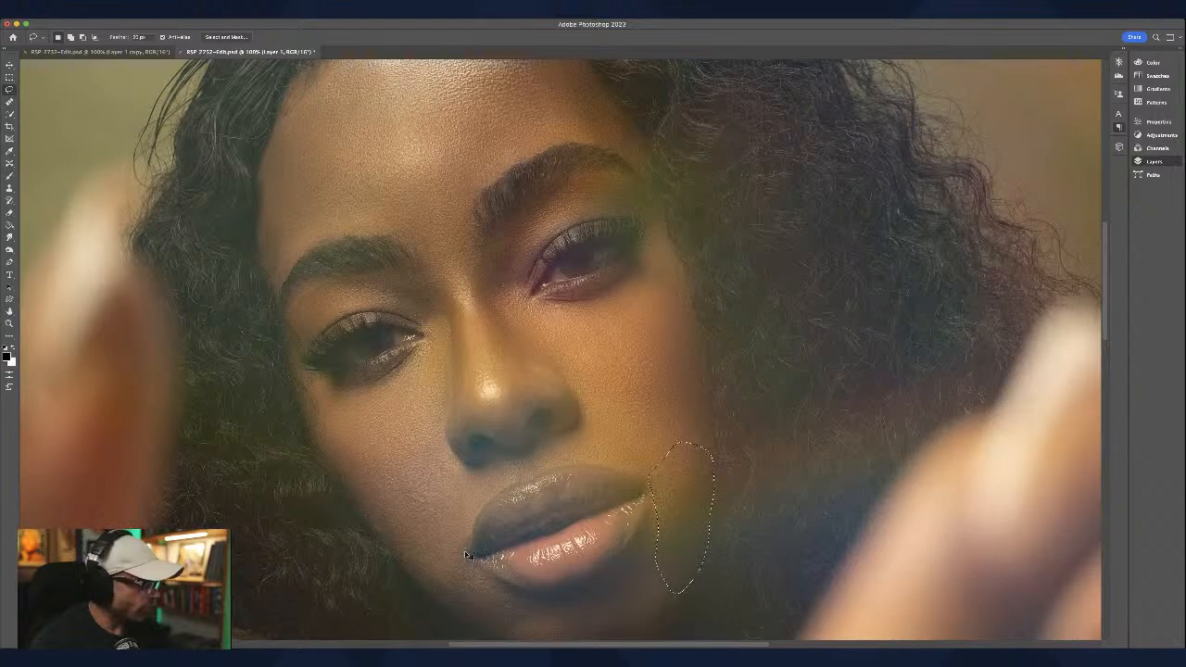
pyautogui.press('super+d')
pyautogui.press('h')
pyautogui.press('super+s')
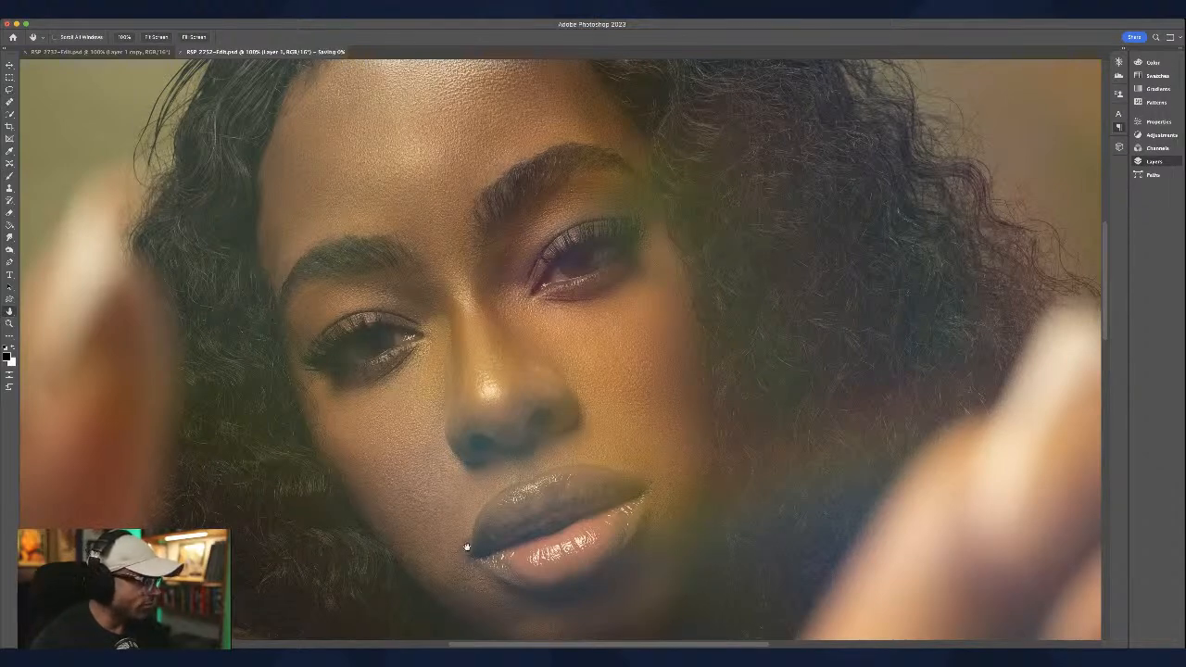
# Step: Lasso the chin from below the lower lip to the jawline, smooth its skin and clear the selection
pyautogui.scroll(-5, 593, 411)
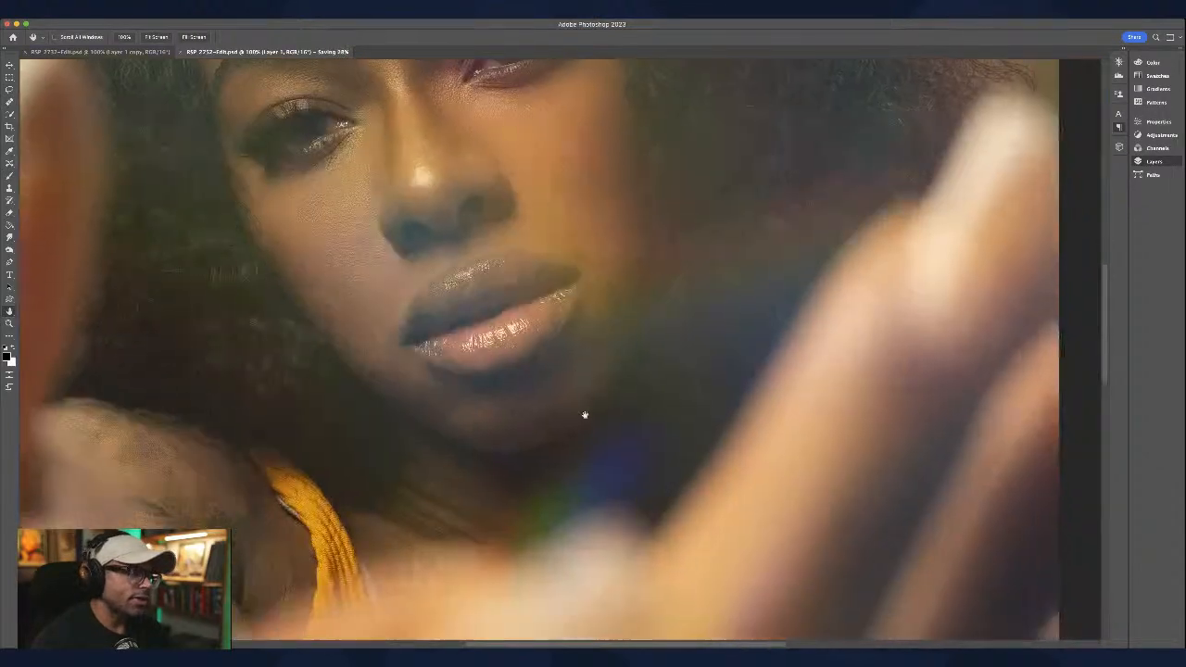
pyautogui.scroll(4, 585, 414)
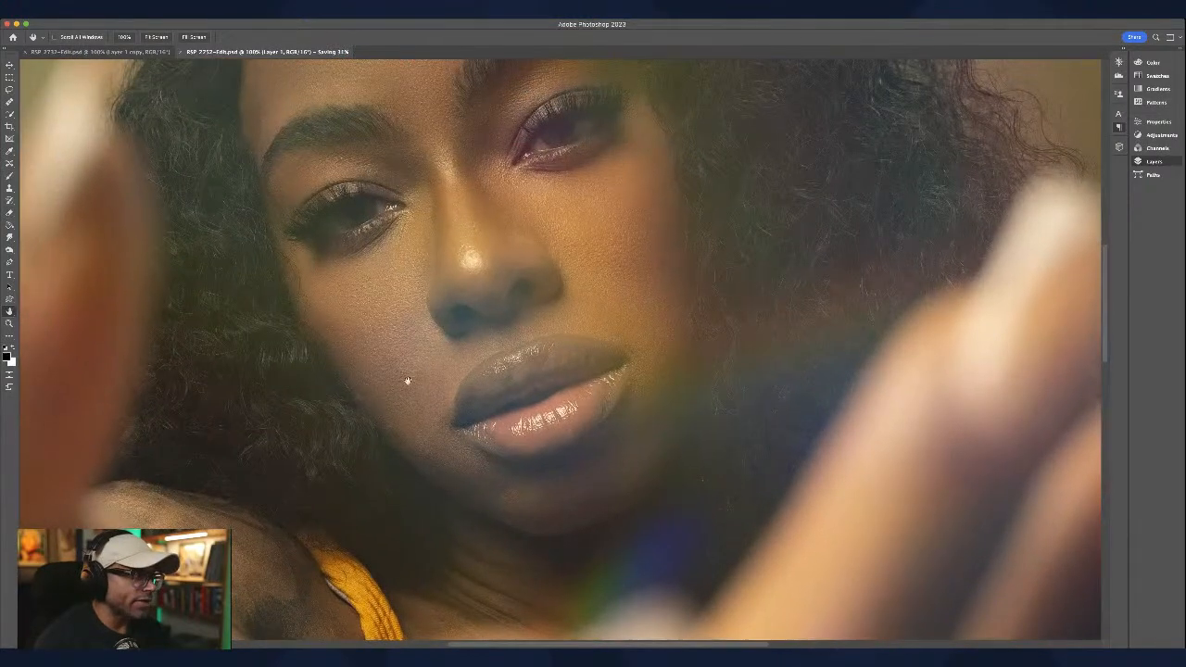
pyautogui.press('l')
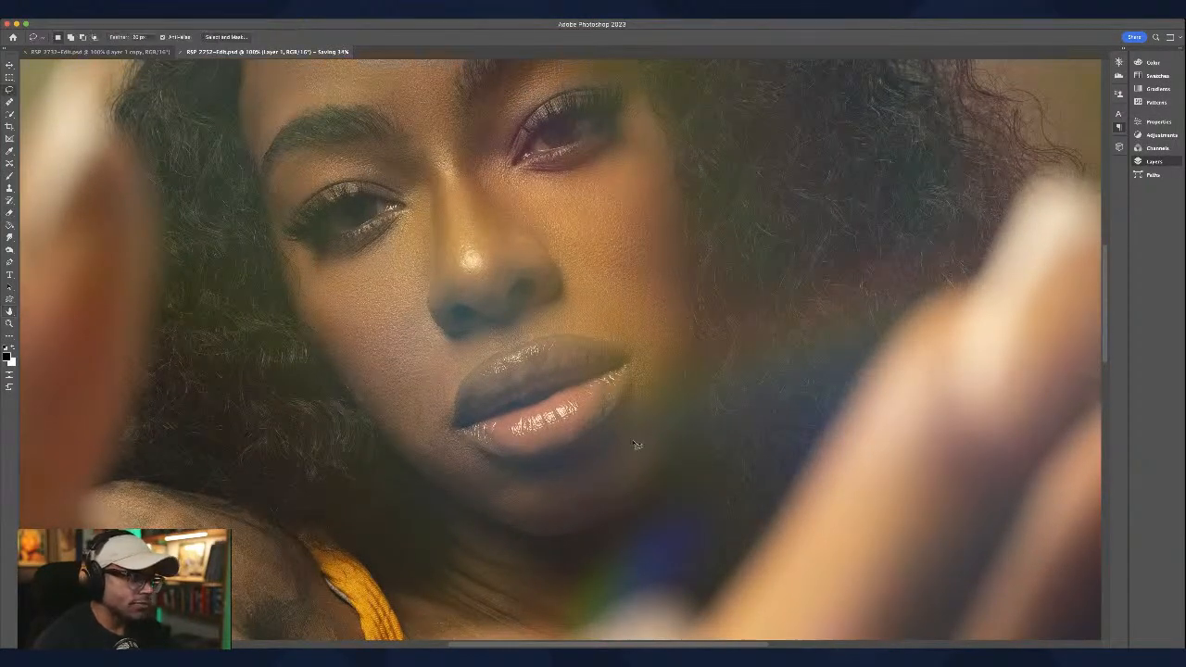
pyautogui.moveTo(632, 391)
pyautogui.mouseDown()
pyautogui.moveTo(675, 422)
pyautogui.moveTo(664, 481)
pyautogui.moveTo(596, 525)
pyautogui.moveTo(542, 534)
pyautogui.moveTo(502, 517)
pyautogui.moveTo(499, 493)
pyautogui.moveTo(515, 478)
pyautogui.moveTo(596, 443)
pyautogui.moveTo(633, 391)
pyautogui.mouseUp()
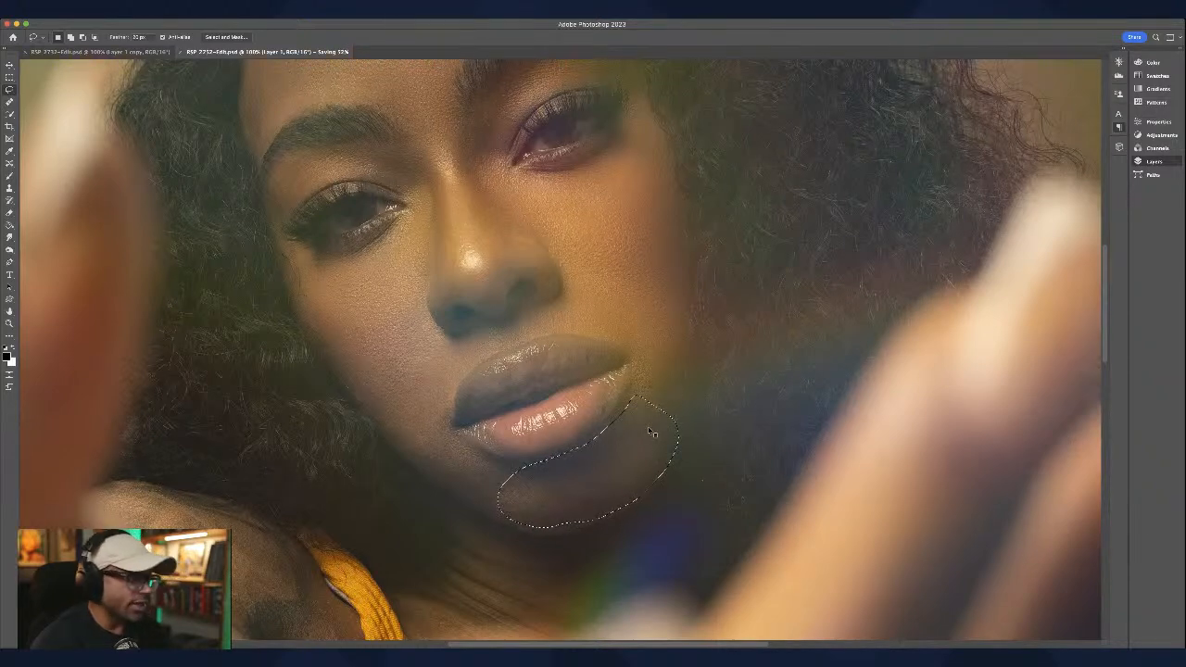
pyautogui.press('h')
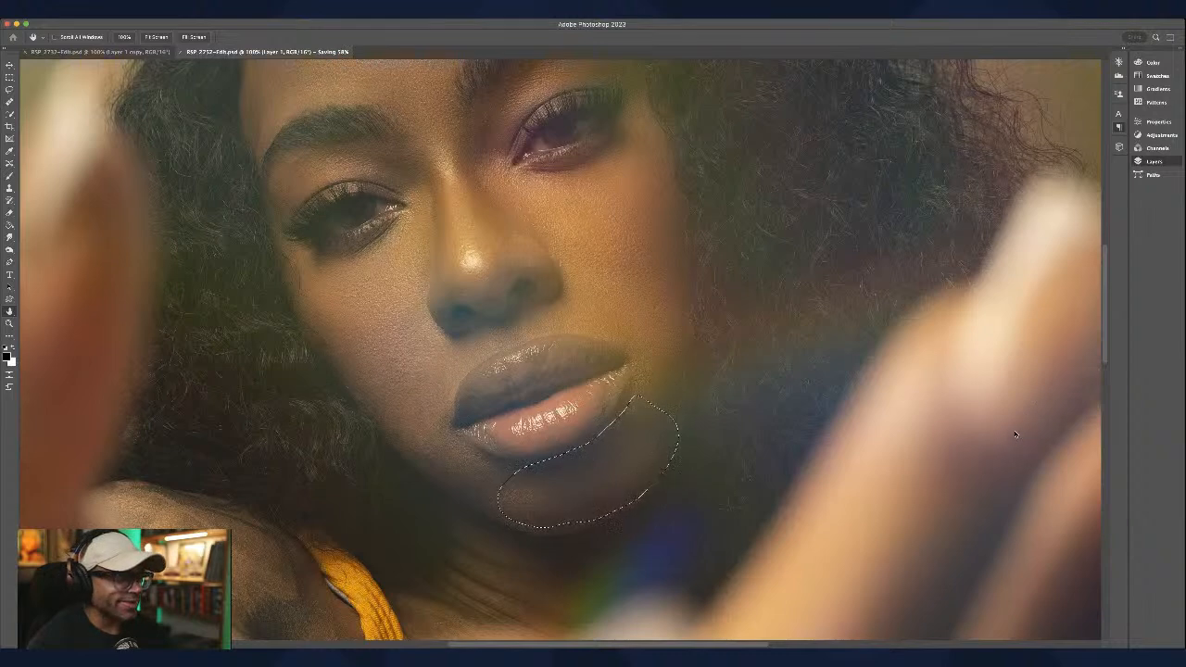
pyautogui.press('l')
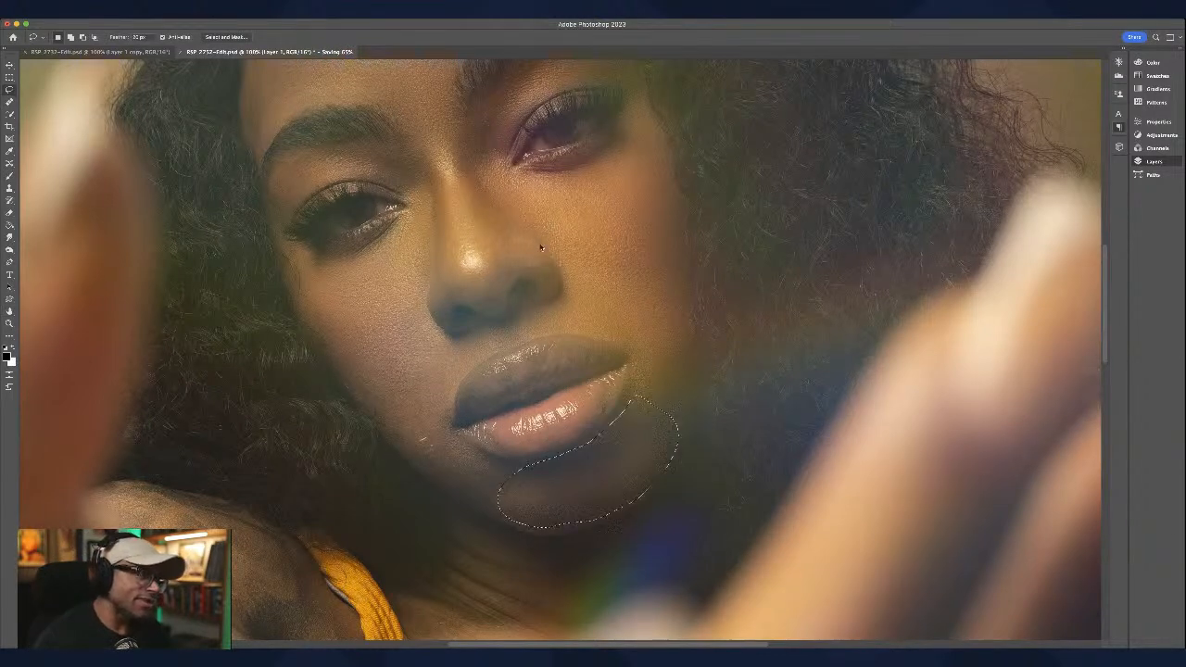
pyautogui.press('super+d')
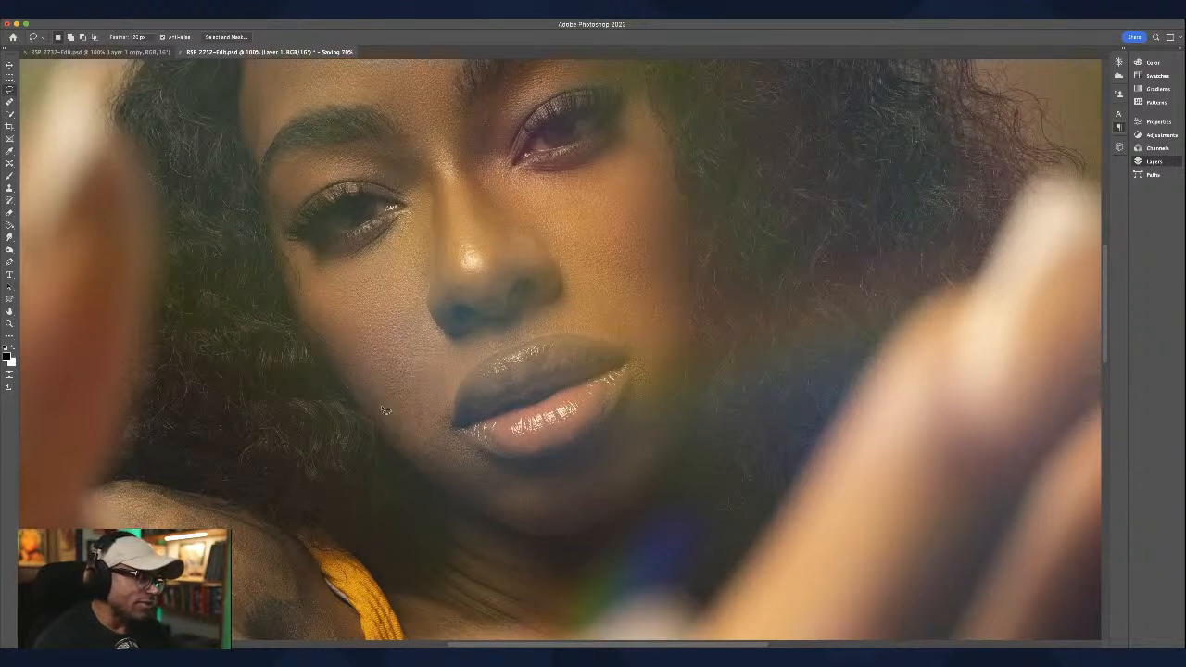
# Step: Lasso and smooth the jaw strip beside the left mouth corner, clear the selection and save the document
pyautogui.moveTo(380, 413)
pyautogui.mouseDown()
pyautogui.moveTo(406, 401)
pyautogui.moveTo(439, 417)
pyautogui.moveTo(471, 451)
pyautogui.moveTo(541, 489)
pyautogui.moveTo(529, 515)
pyautogui.moveTo(488, 521)
pyautogui.moveTo(445, 491)
pyautogui.moveTo(381, 410)
pyautogui.mouseUp()
pyautogui.press('h')
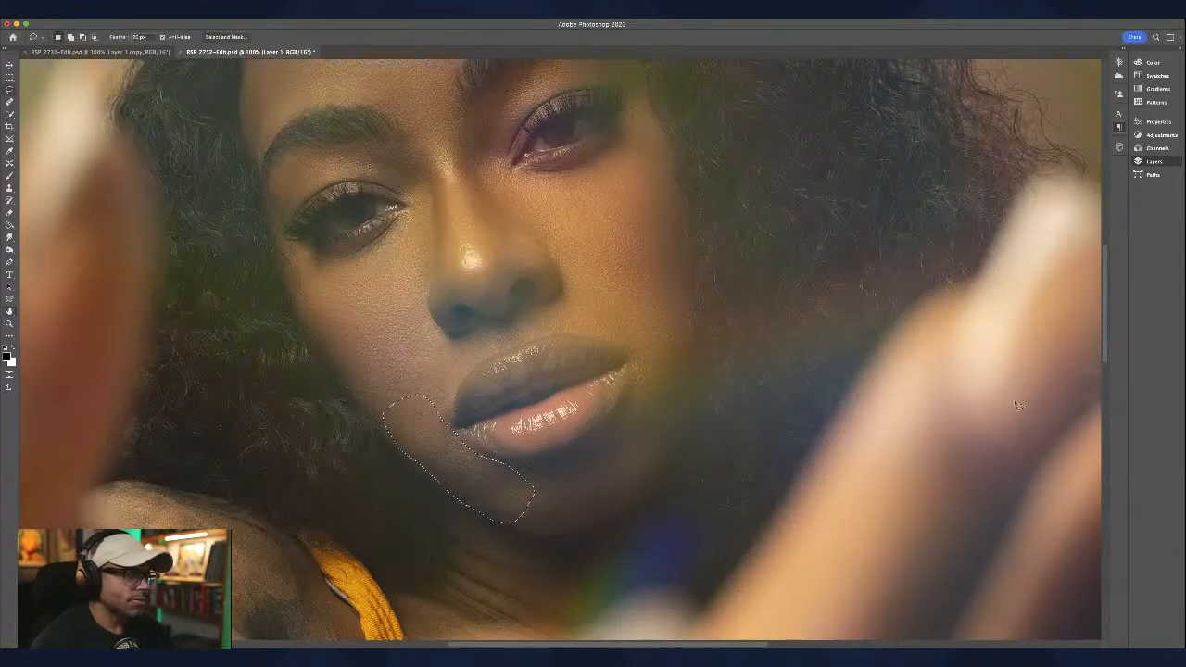
pyautogui.hotkey('ctrl', 'd')
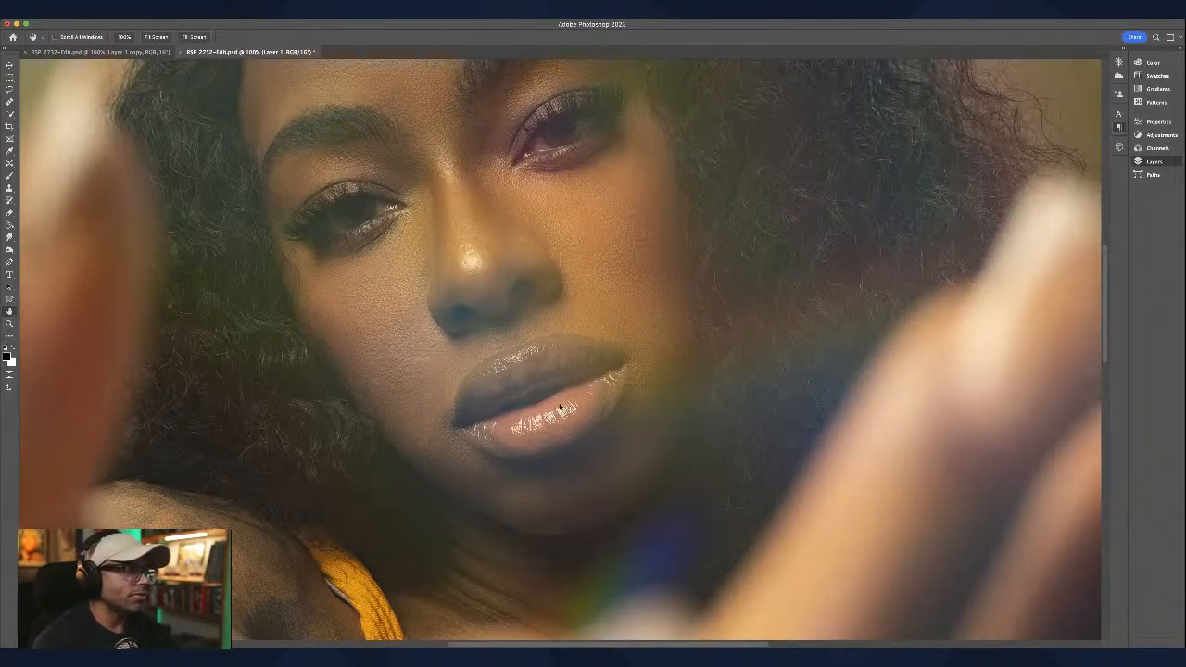
pyautogui.press('super+0')
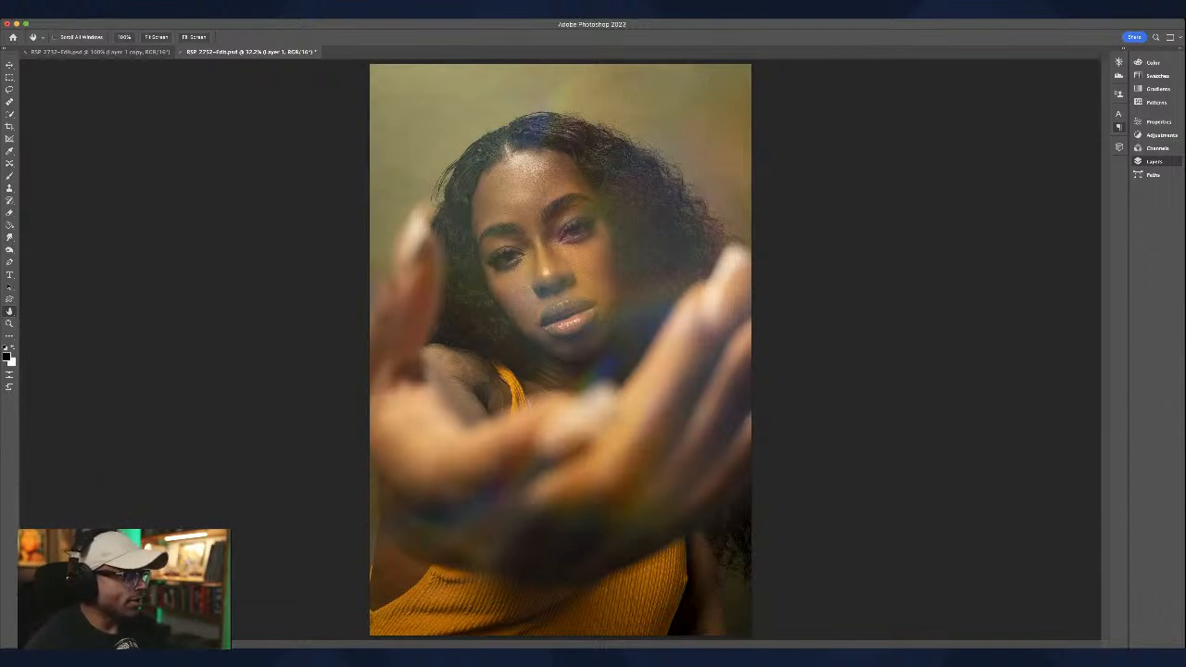
pyautogui.press('super+s')
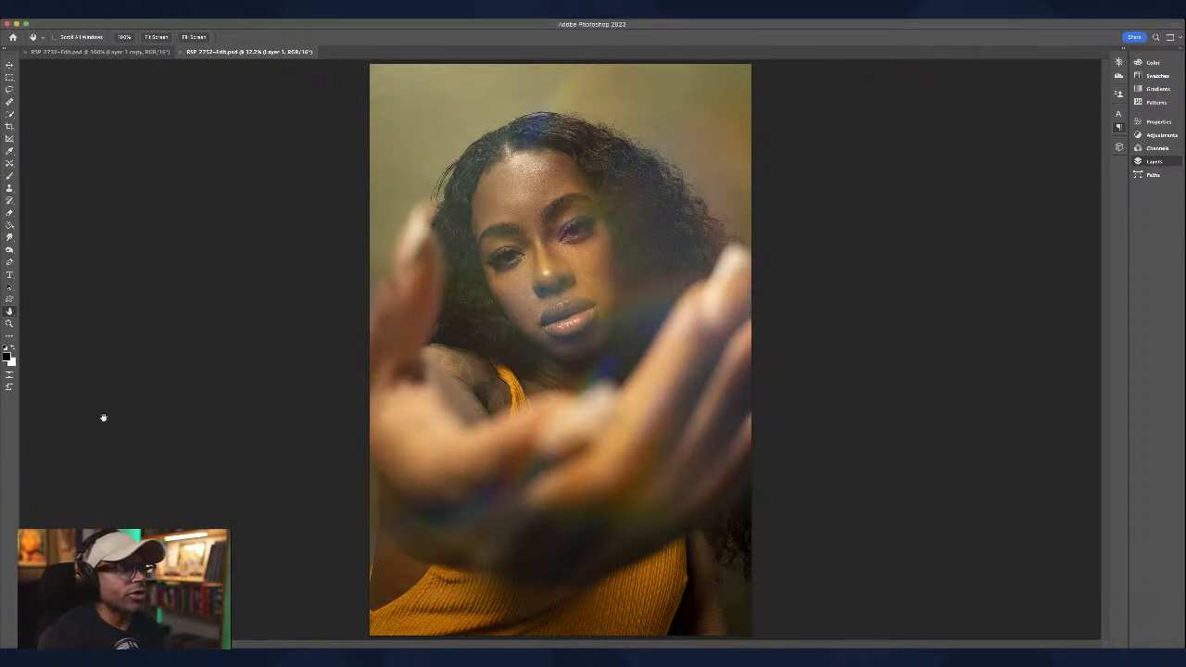
# Step: Inspect the hair, backdrop and face at 100% for areas that still need retouching
pyautogui.press('super+e')
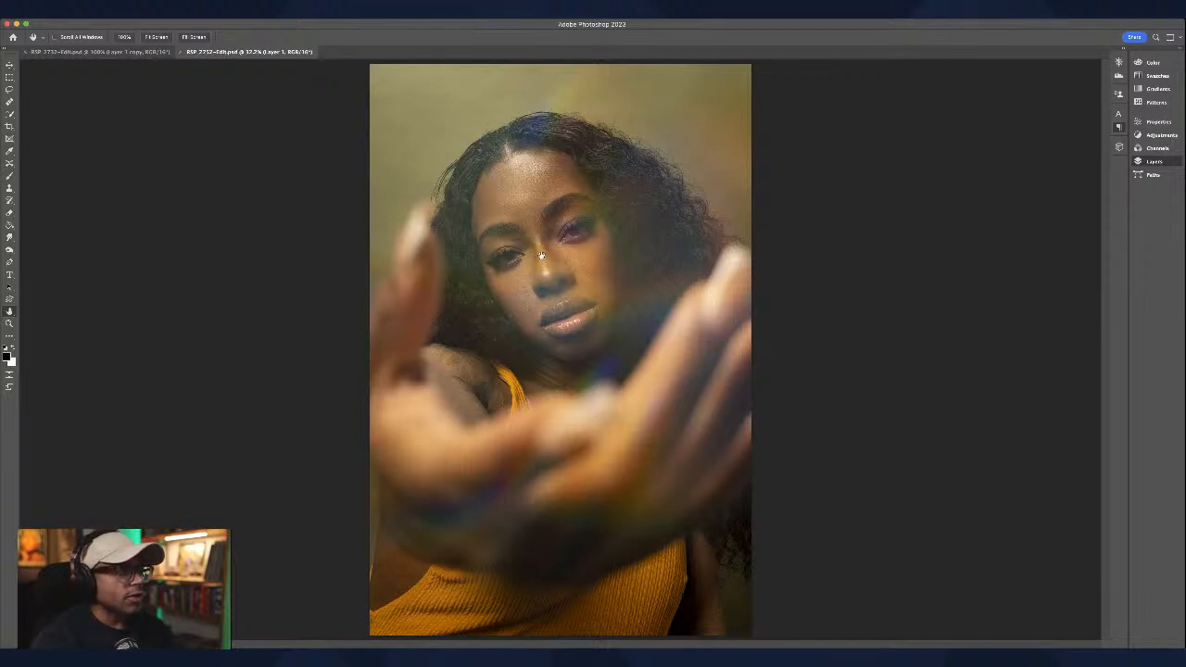
pyautogui.press('super+1')
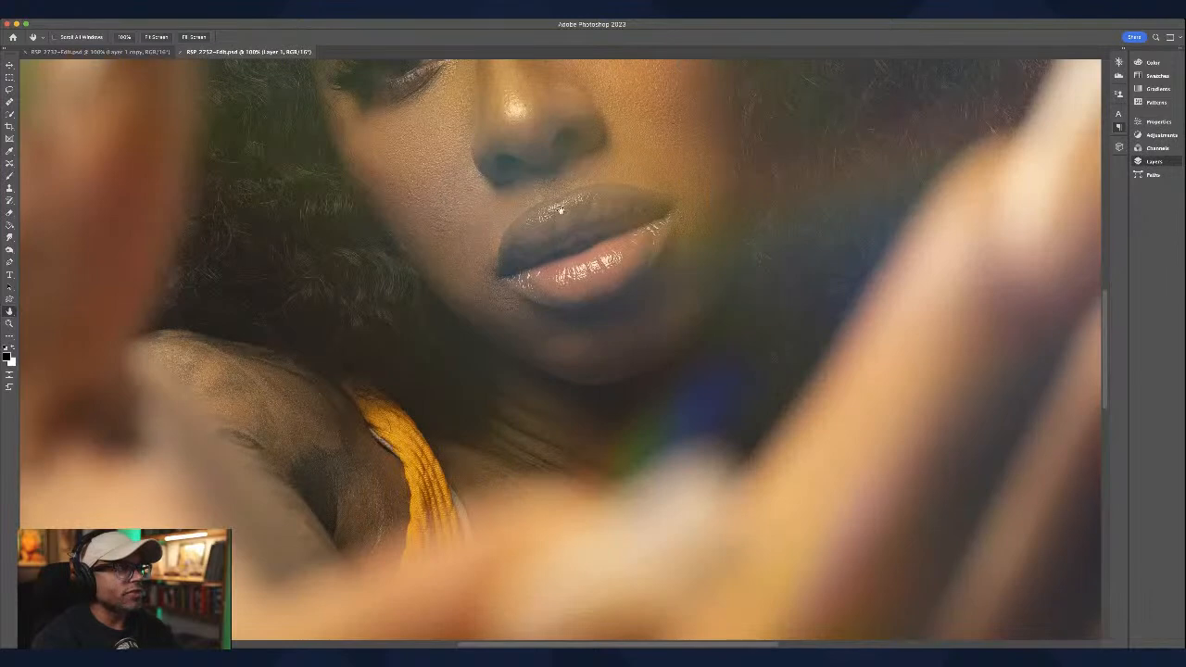
pyautogui.scroll(5, 576, 313)
pyautogui.scroll(5, 575, 312)
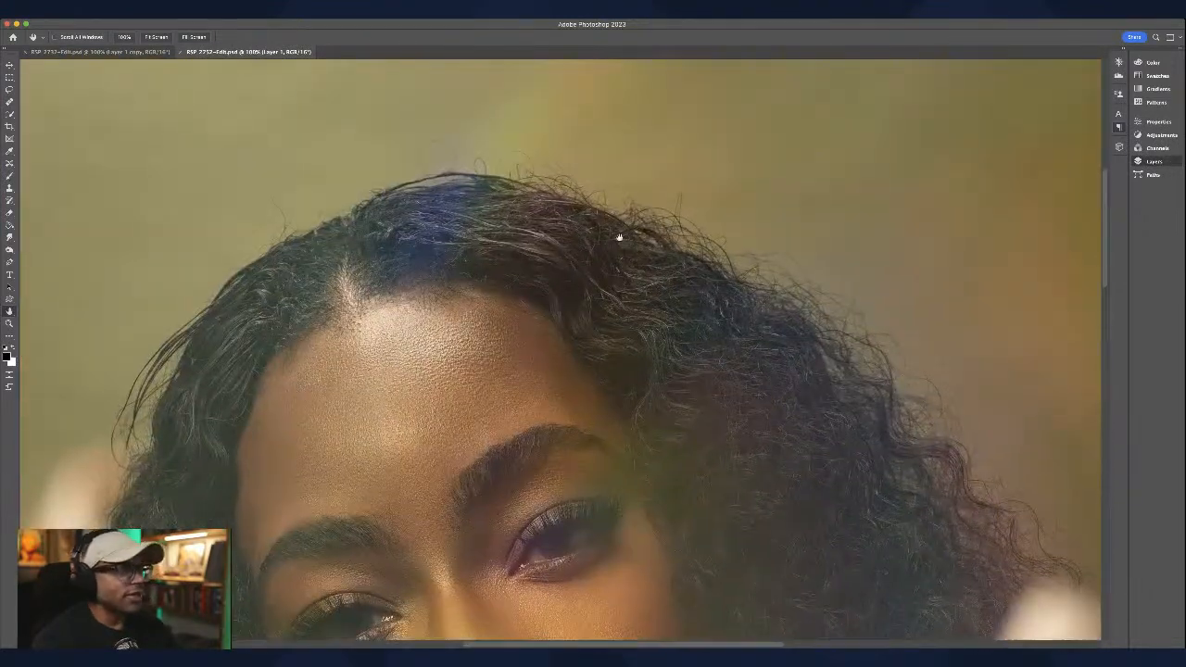
pyautogui.scroll(5, 617, 239)
pyautogui.hscroll(5, 618, 239)
pyautogui.scroll(-10, 637, 233)
pyautogui.hscroll(-5, 638, 233)
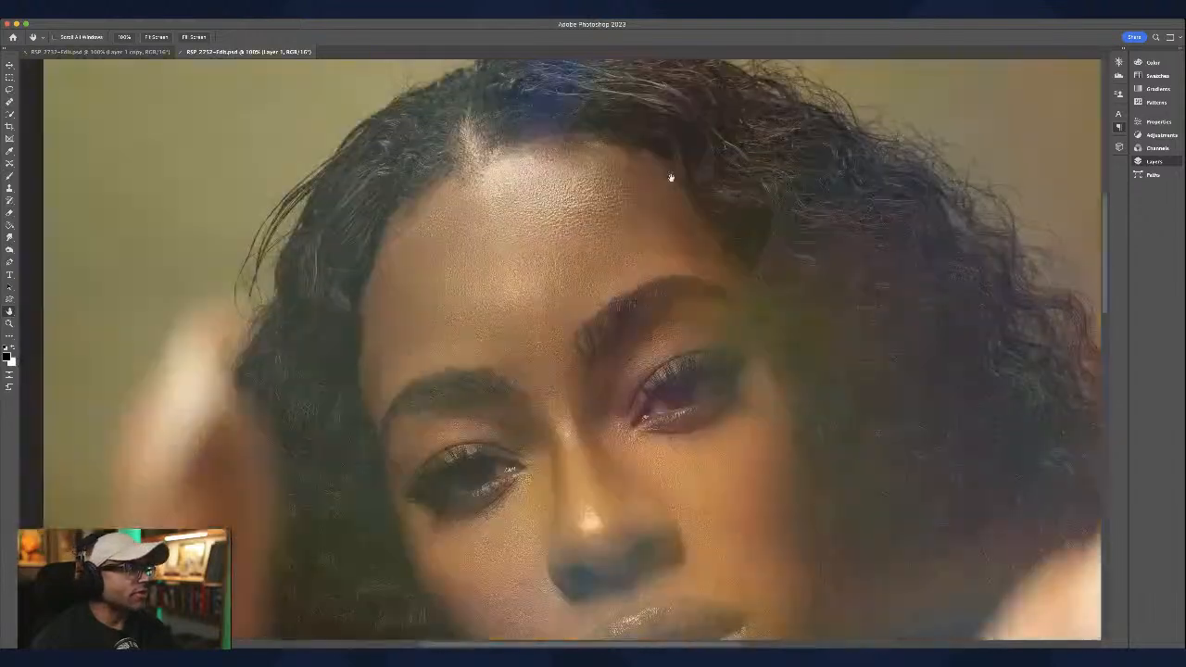
# Step: Lasso the bare skin beside the yellow top at the photo's lower left, smooth it and clear the selection
pyautogui.scroll(-8, 586, 274)
pyautogui.hscroll(-2, 591, 226)
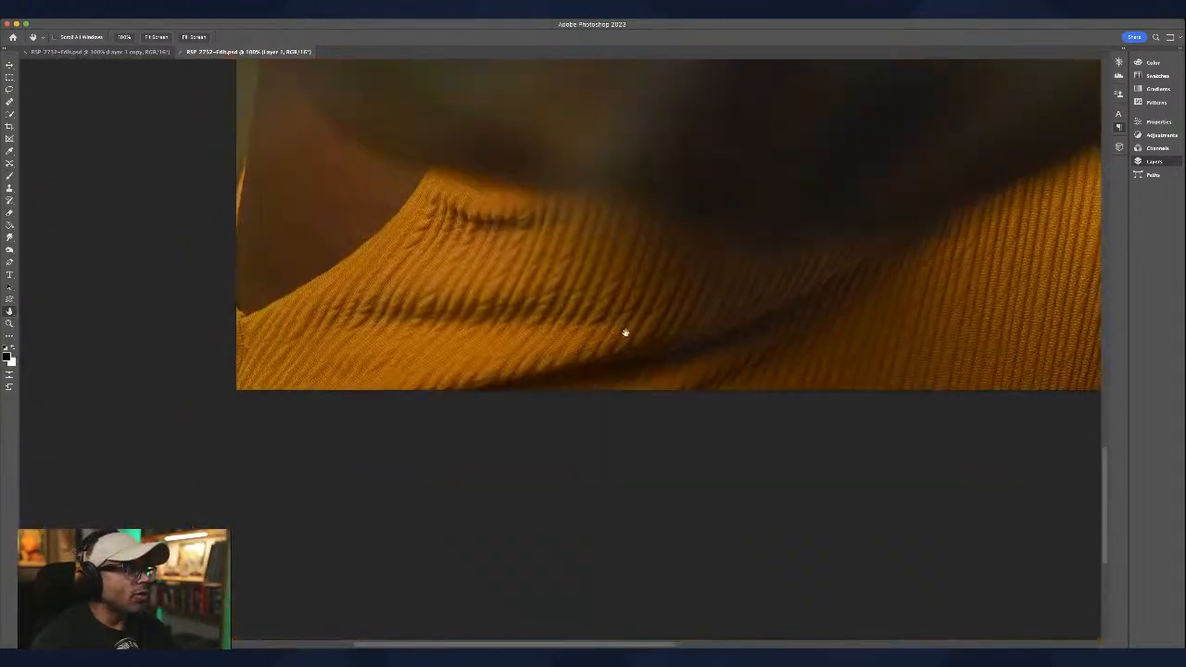
pyautogui.scroll(4, 622, 333)
pyautogui.scroll(2, 612, 362)
pyautogui.hscroll(-1, 612, 363)
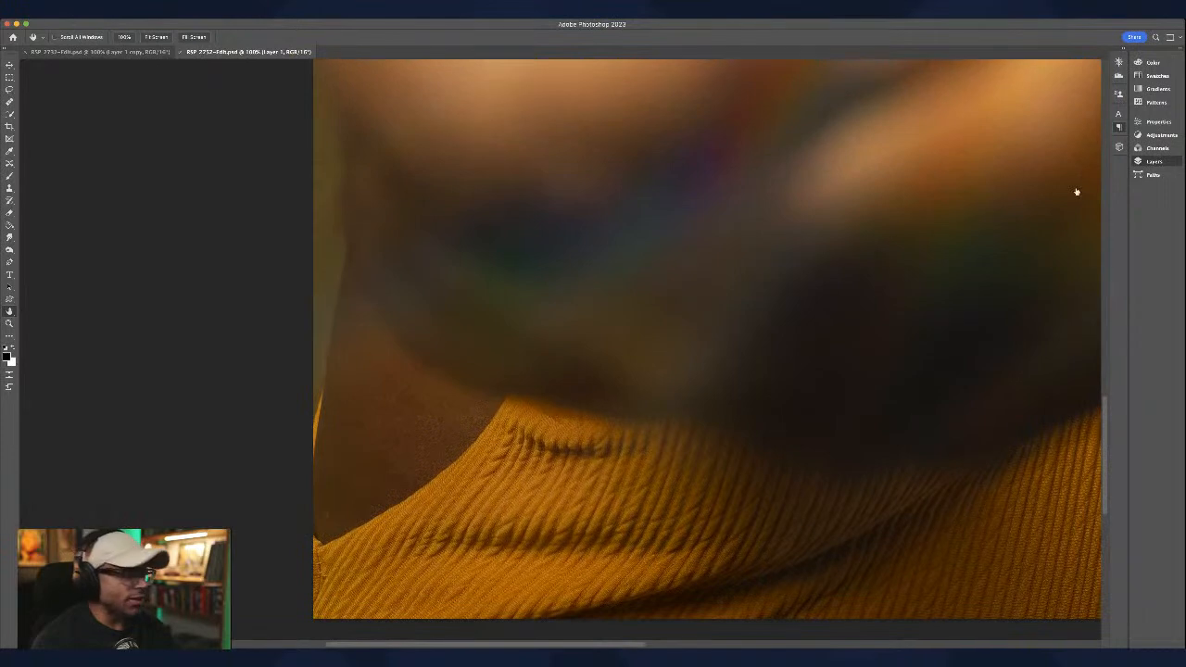
pyautogui.press('l')
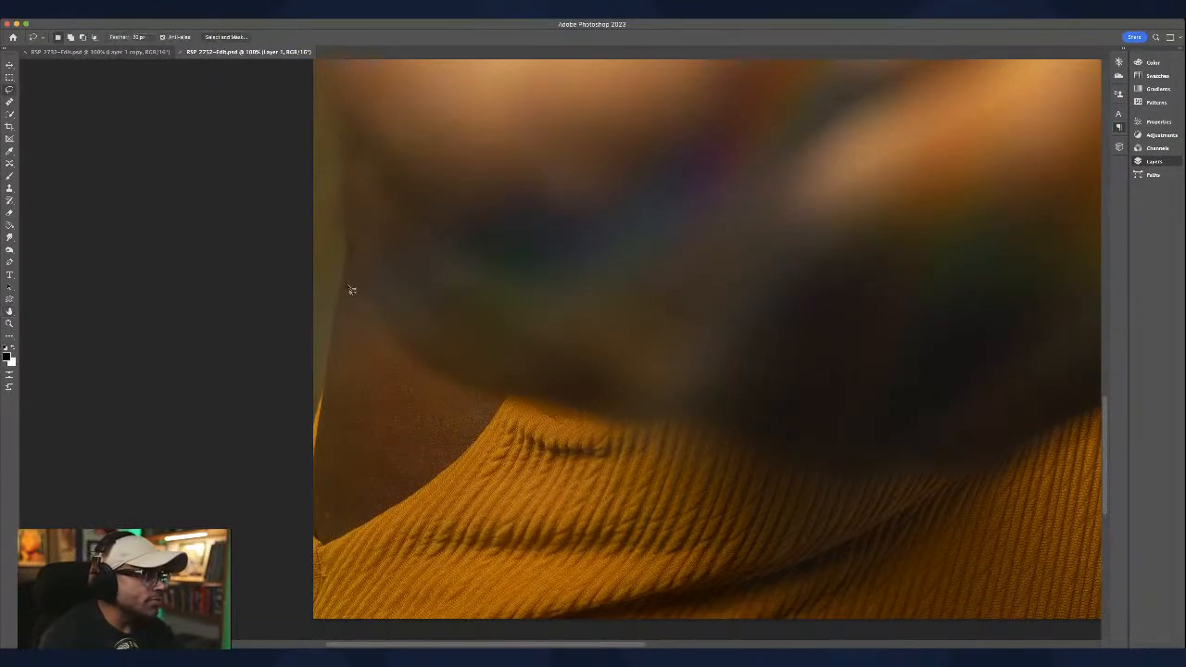
pyautogui.moveTo(348, 278)
pyautogui.mouseDown()
pyautogui.moveTo(317, 505)
pyautogui.moveTo(334, 542)
pyautogui.moveTo(456, 460)
pyautogui.moveTo(497, 408)
pyautogui.moveTo(409, 360)
pyautogui.moveTo(353, 278)
pyautogui.mouseUp()
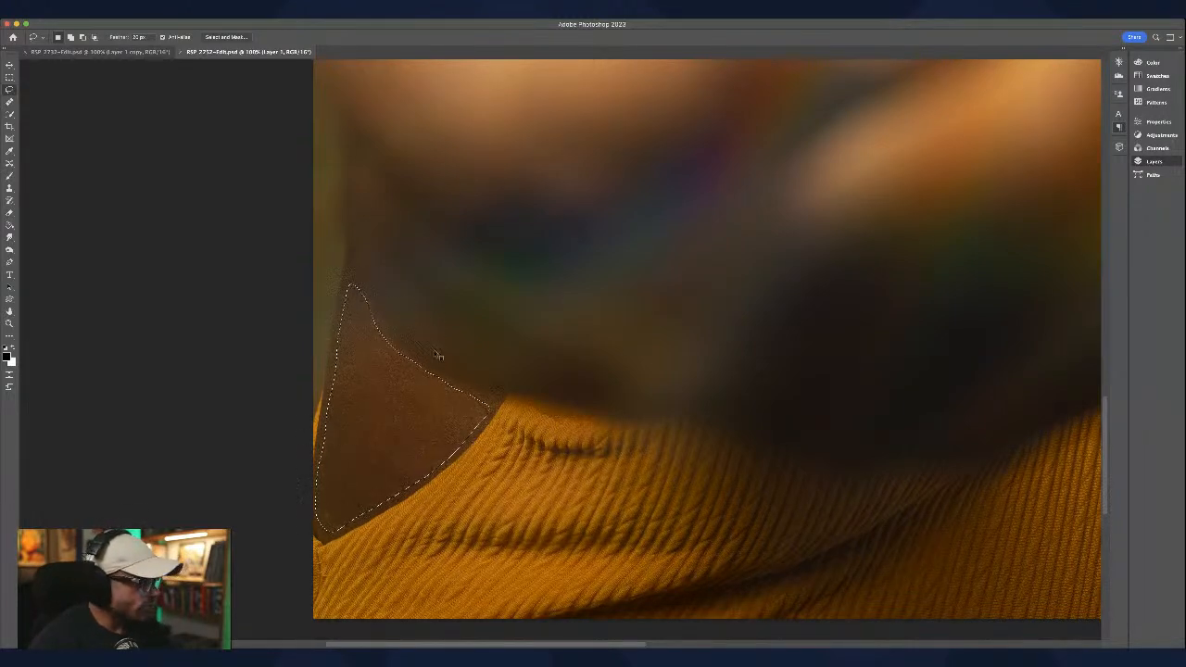
pyautogui.press('h')
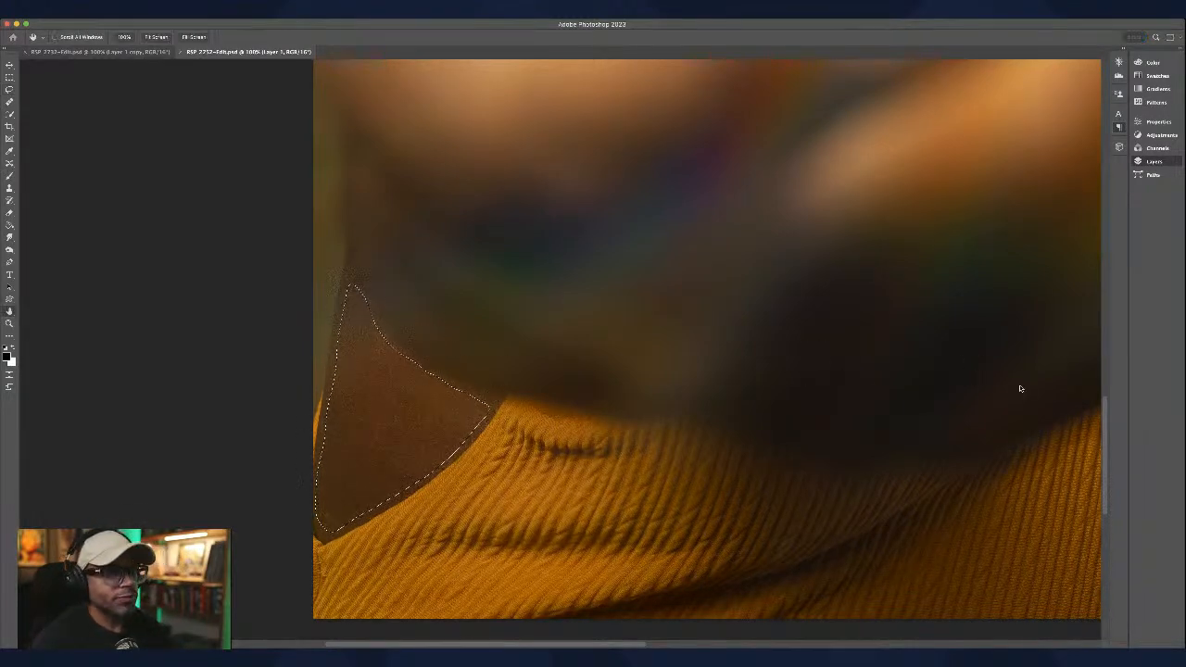
pyautogui.press('l')
pyautogui.hotkey('ctrl', 'd')
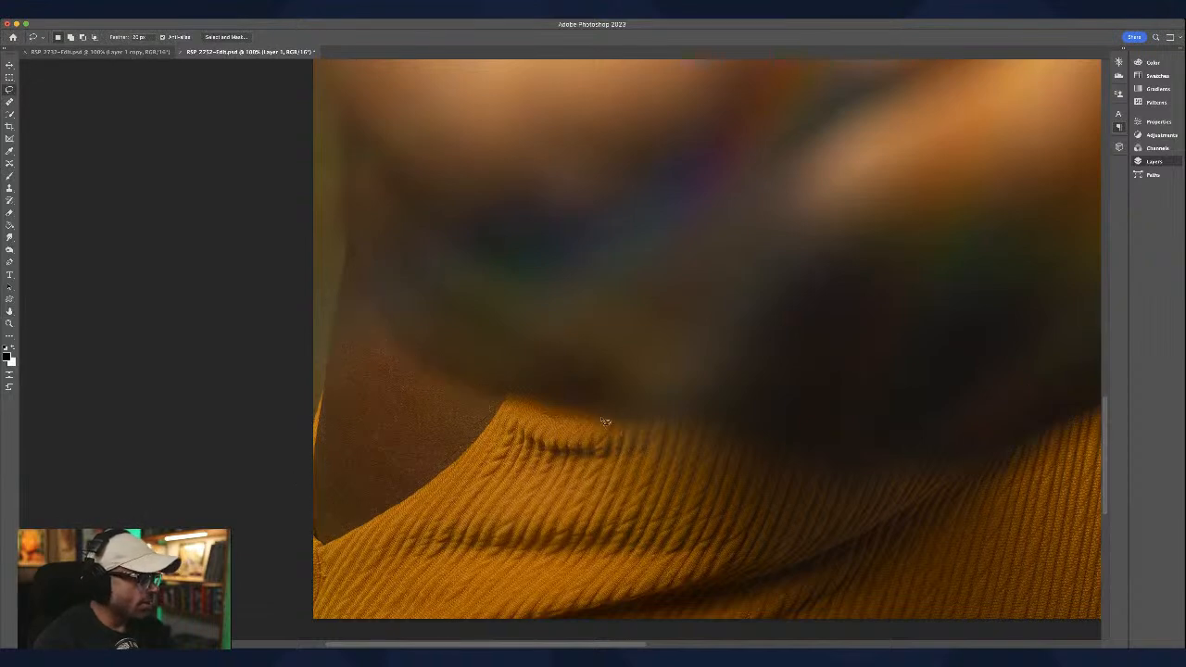
# Step: Duplicate the smoothed layer and retouch uneven skin on the forehead with the Clone Stamp
pyautogui.moveTo(582, 292)
pyautogui.mouseDown()
pyautogui.moveTo(556, 417)
pyautogui.moveTo(574, 320)
pyautogui.mouseUp()
pyautogui.press('h')
pyautogui.scroll(10, 593, 371)
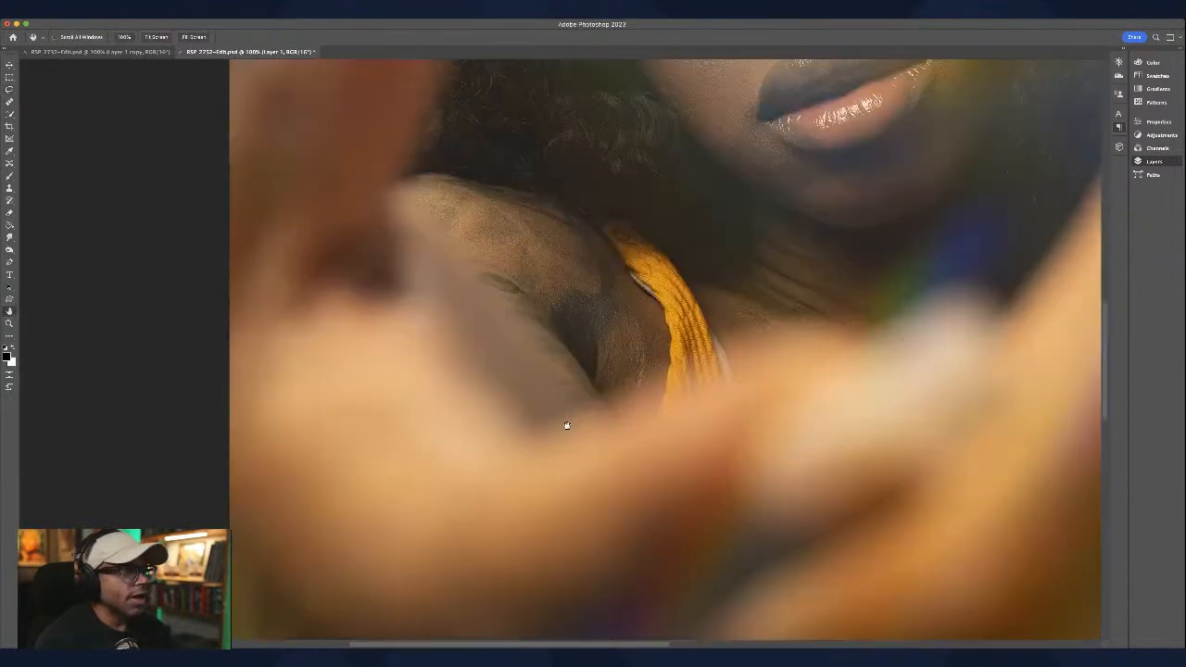
pyautogui.moveTo(624, 276); pyautogui.dragTo(548, 299)
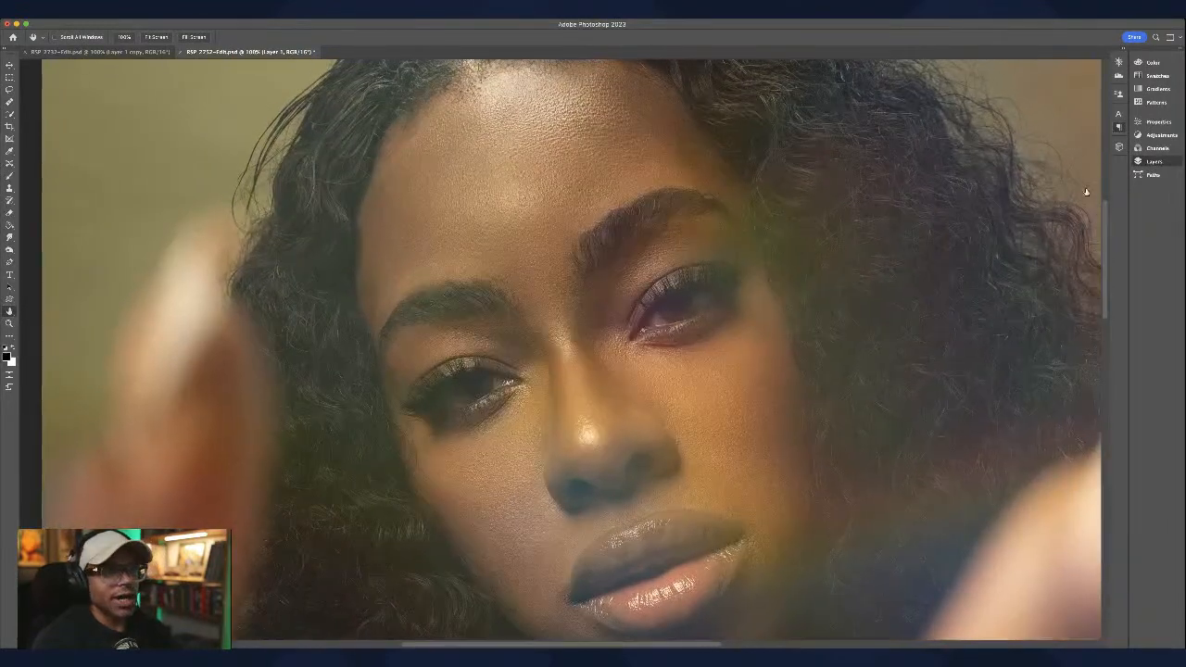
pyautogui.hotkey('ctrl', 'j')
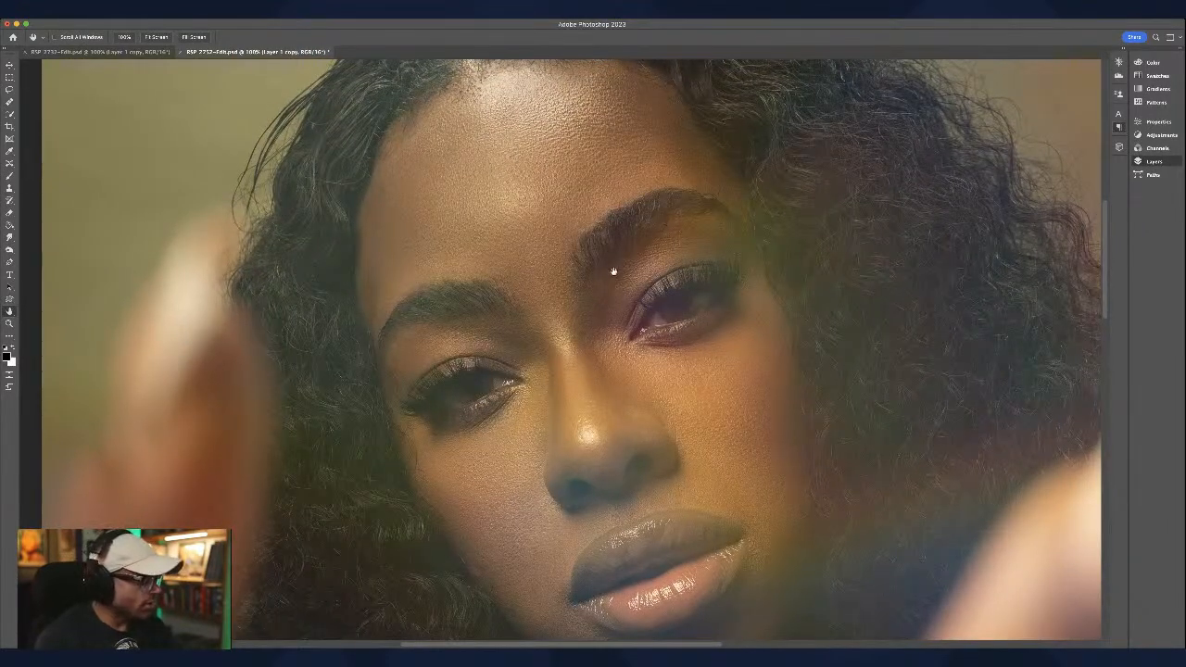
pyautogui.press('s')
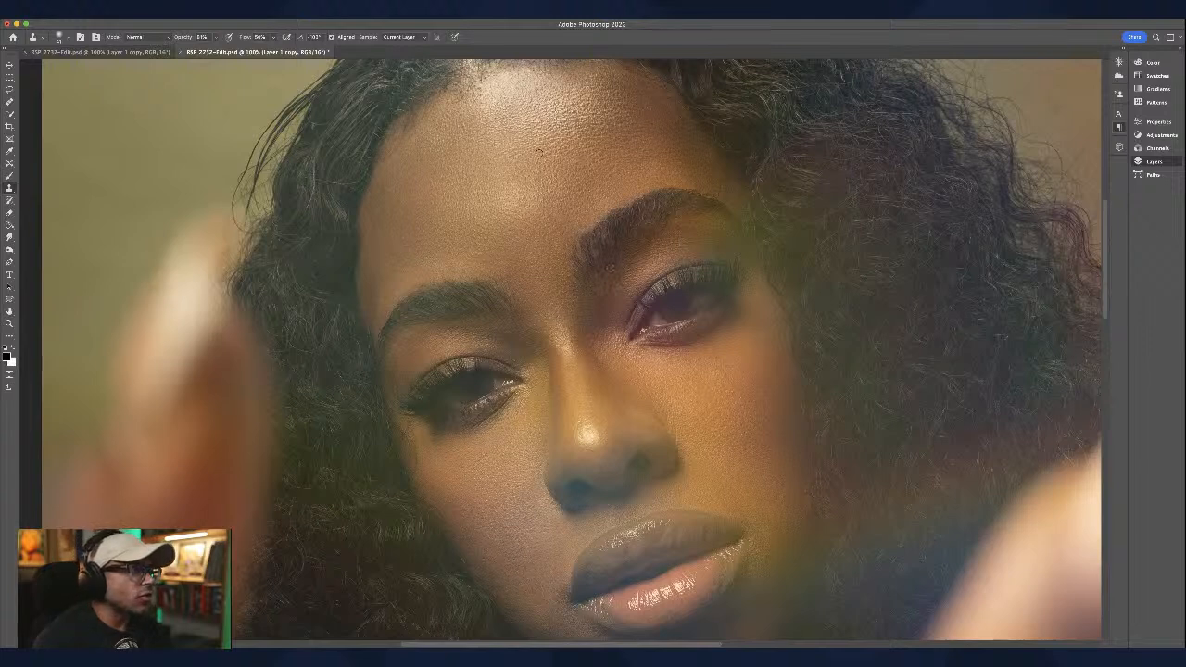
pyautogui.keyDown('alt'); pyautogui.click(495, 119); pyautogui.keyUp('alt')
pyautogui.click(478, 106)
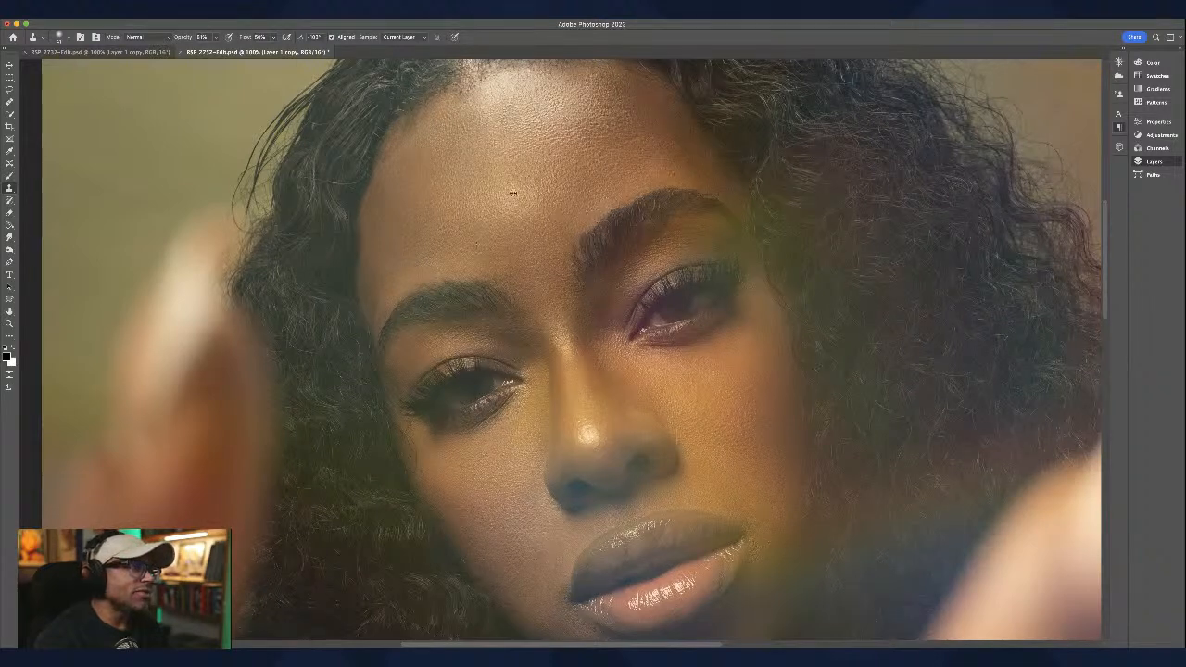
pyautogui.moveTo(522, 193); pyautogui.dragTo(502, 186)
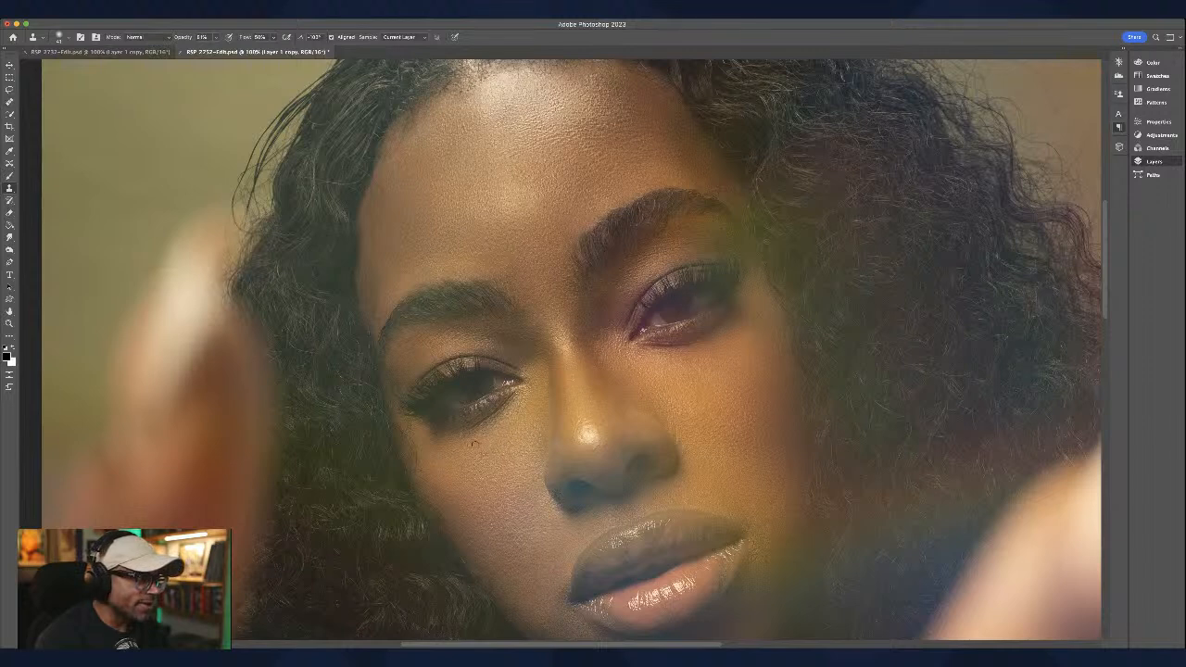
# Step: Retouch uneven skin on both cheeks with the Clone Stamp and save the document
pyautogui.click(424, 472)
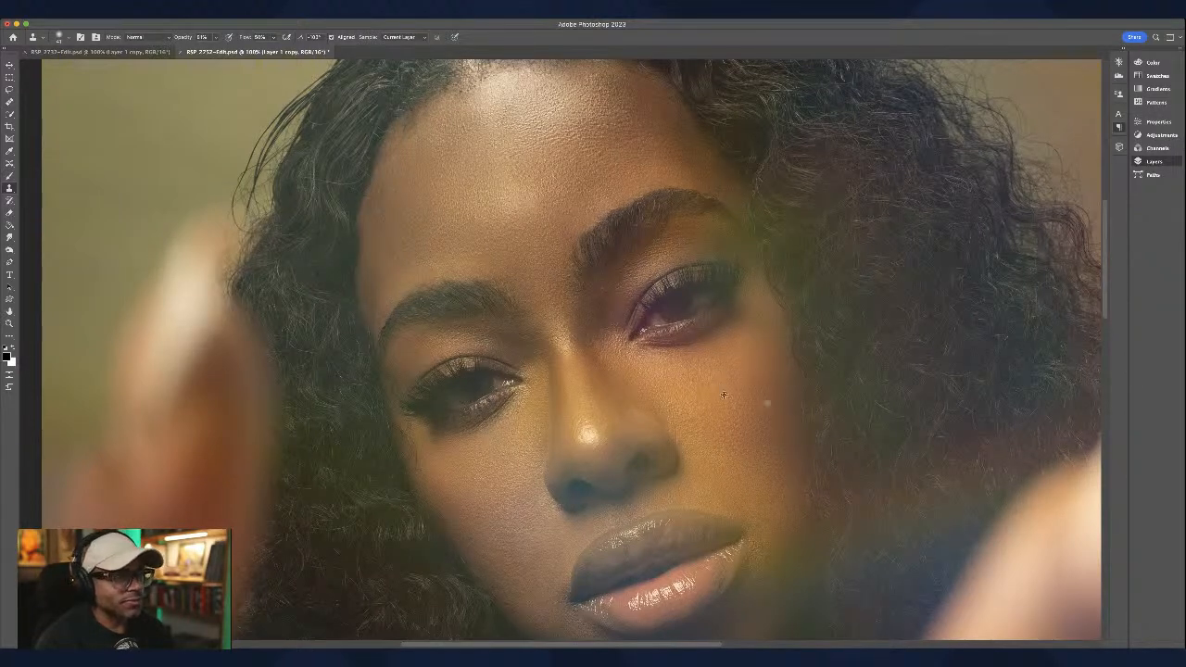
pyautogui.click(718, 360)
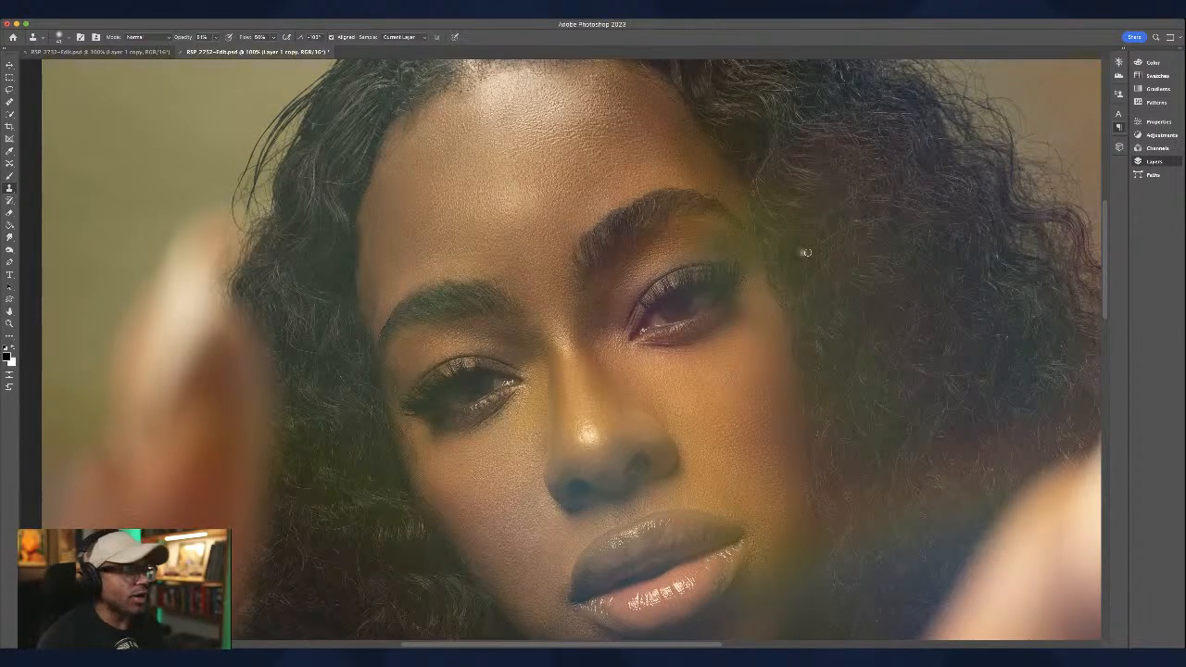
pyautogui.press('super+s')
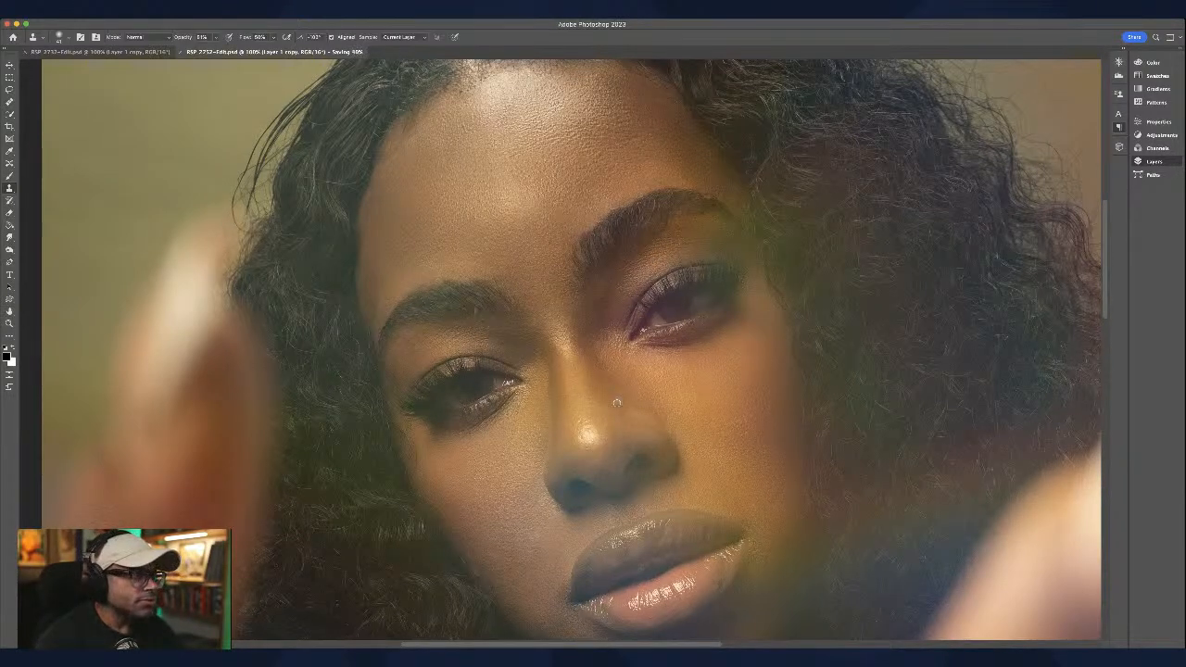
pyautogui.press('space')
pyautogui.moveTo(587, 406); pyautogui.dragTo(536, 251)
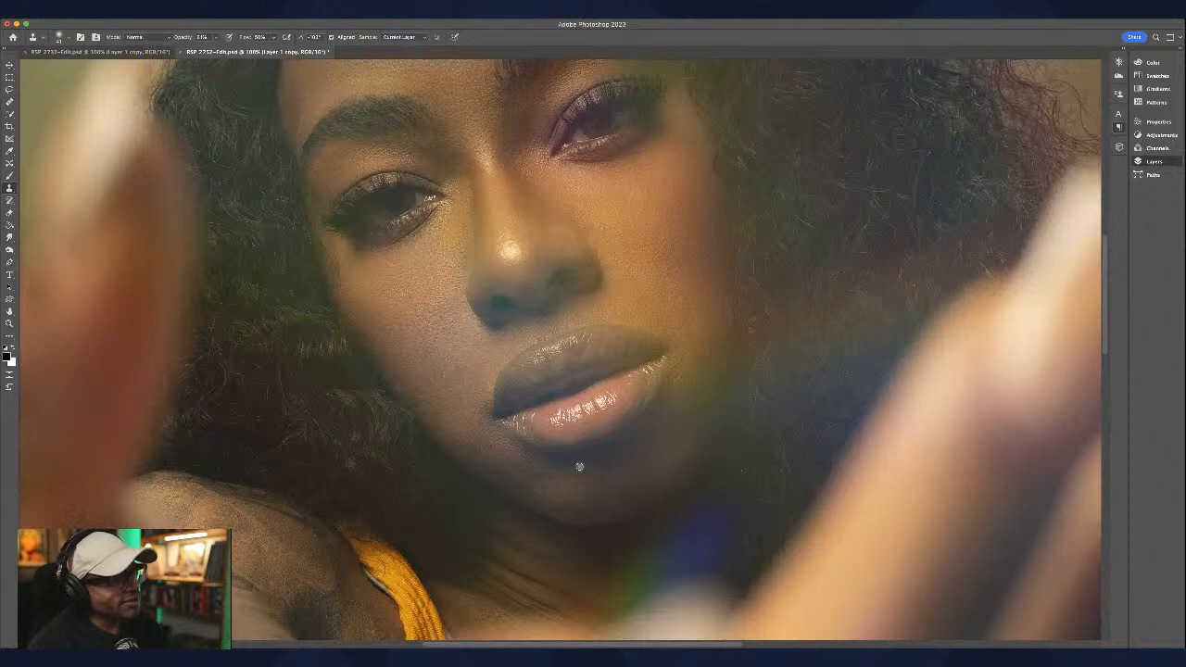
# Step: Save the document and clone away the stray hair standing out against the backdrop above the head with the Clone Stamp
pyautogui.press('super+s')
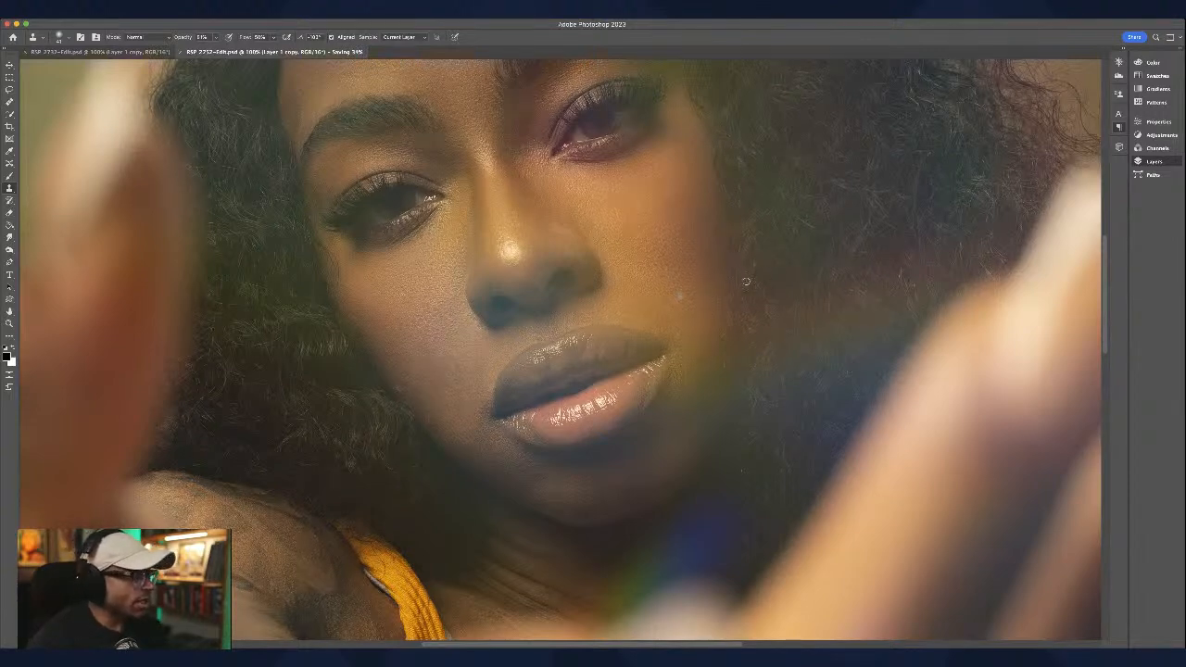
pyautogui.press('space')
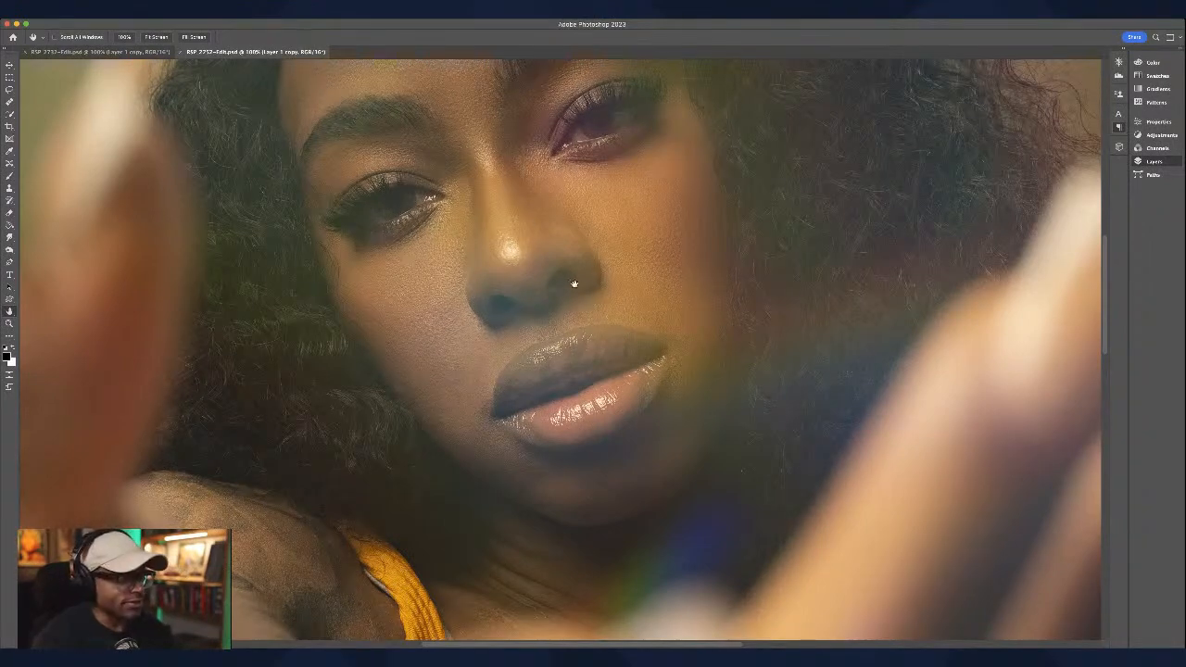
pyautogui.moveTo(556, 362); pyautogui.dragTo(531, 261)
pyautogui.scroll(-3, 531, 261)
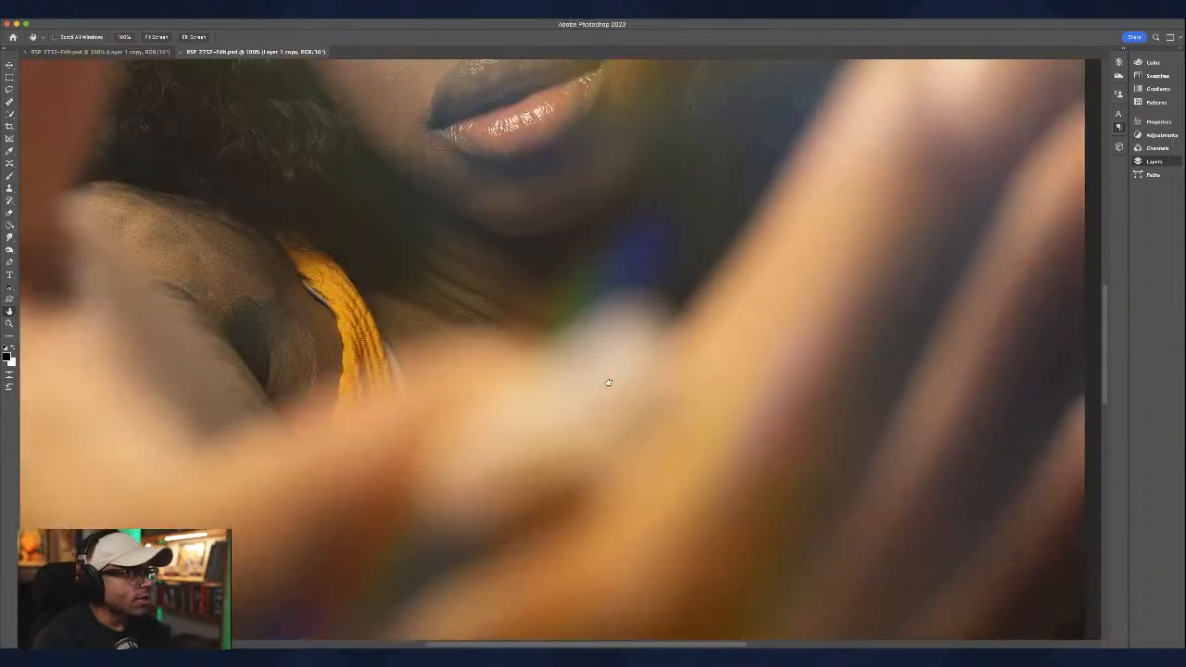
pyautogui.scroll(10, 609, 383)
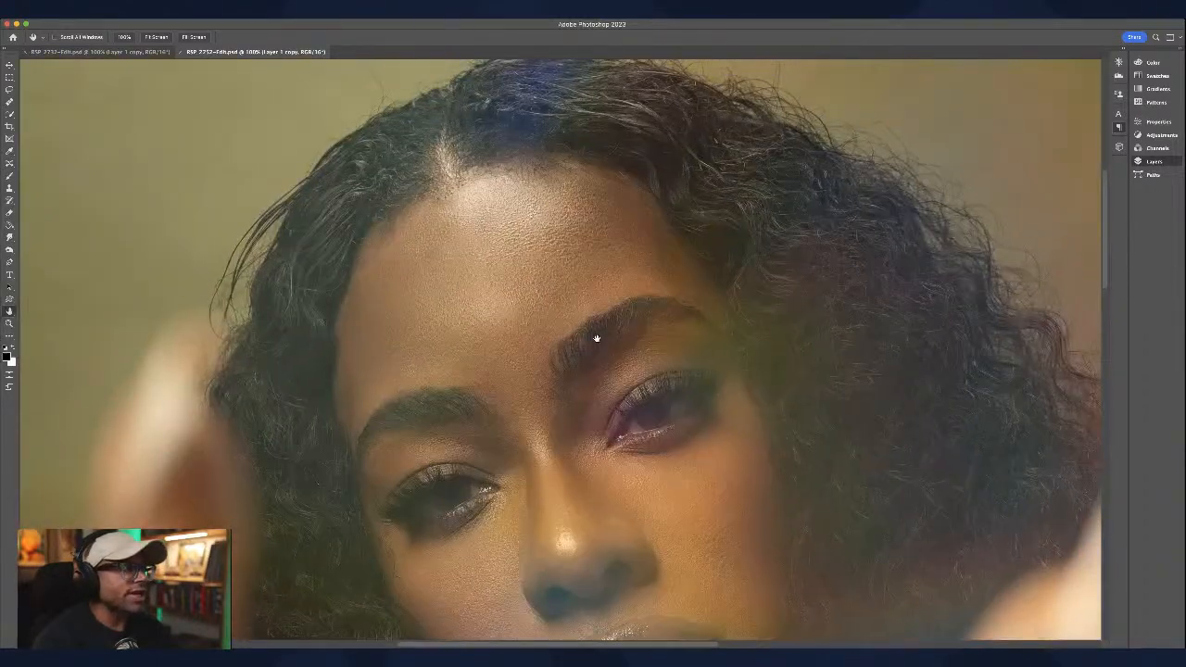
pyautogui.scroll(5, 596, 339)
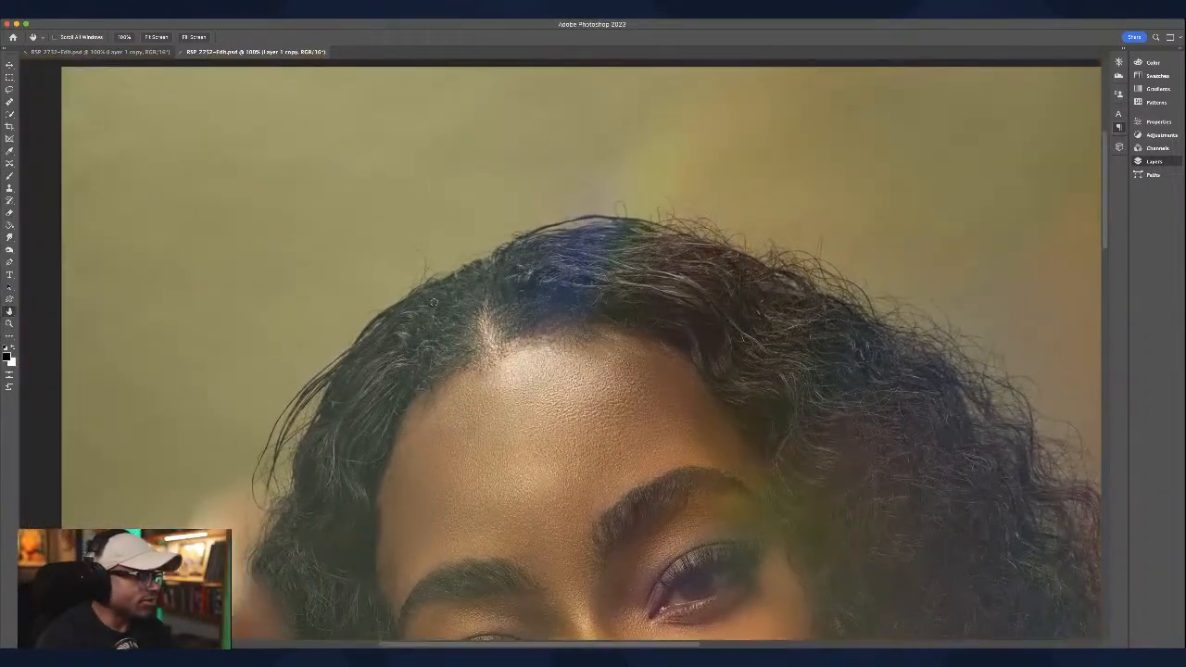
pyautogui.press('s')
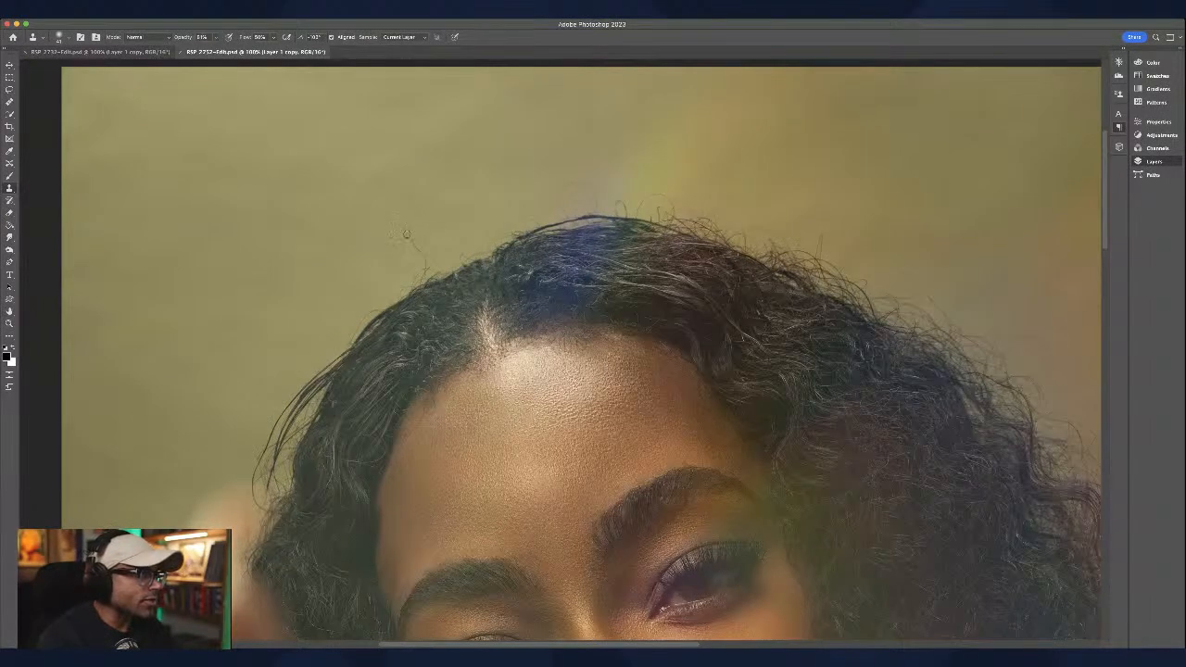
pyautogui.click(417, 239)
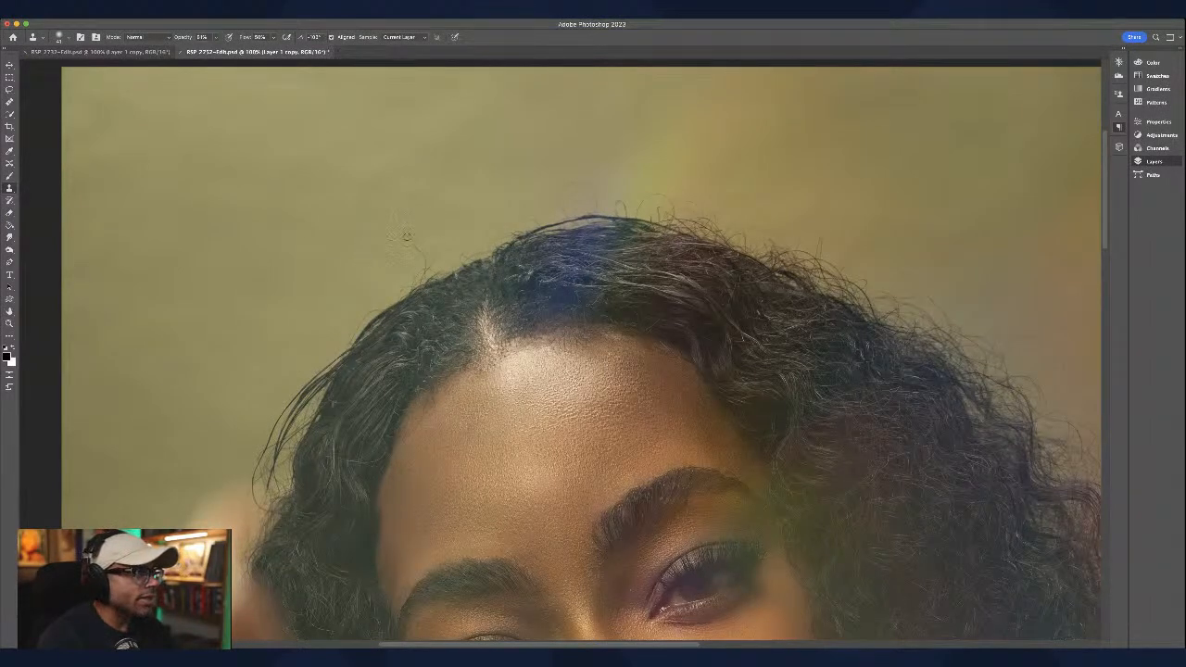
pyautogui.moveTo(408, 237); pyautogui.dragTo(413, 246)
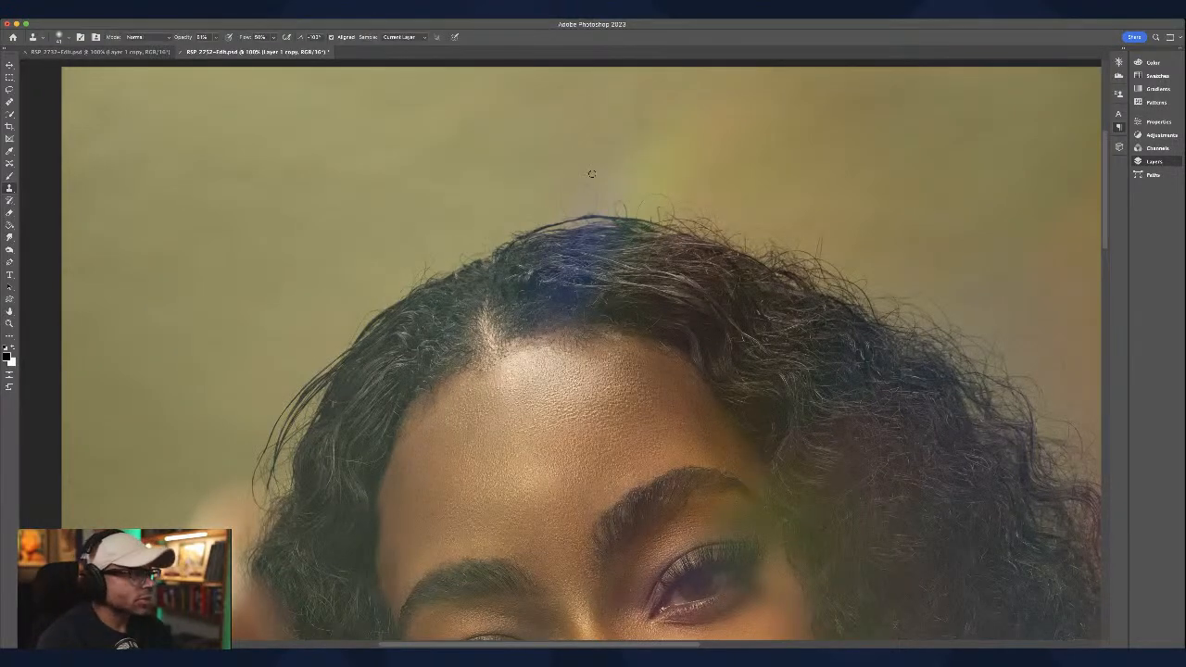
# Step: Examine the whole portrait and the hair, face and hands at 100% for areas that still need retouching
pyautogui.press('h')
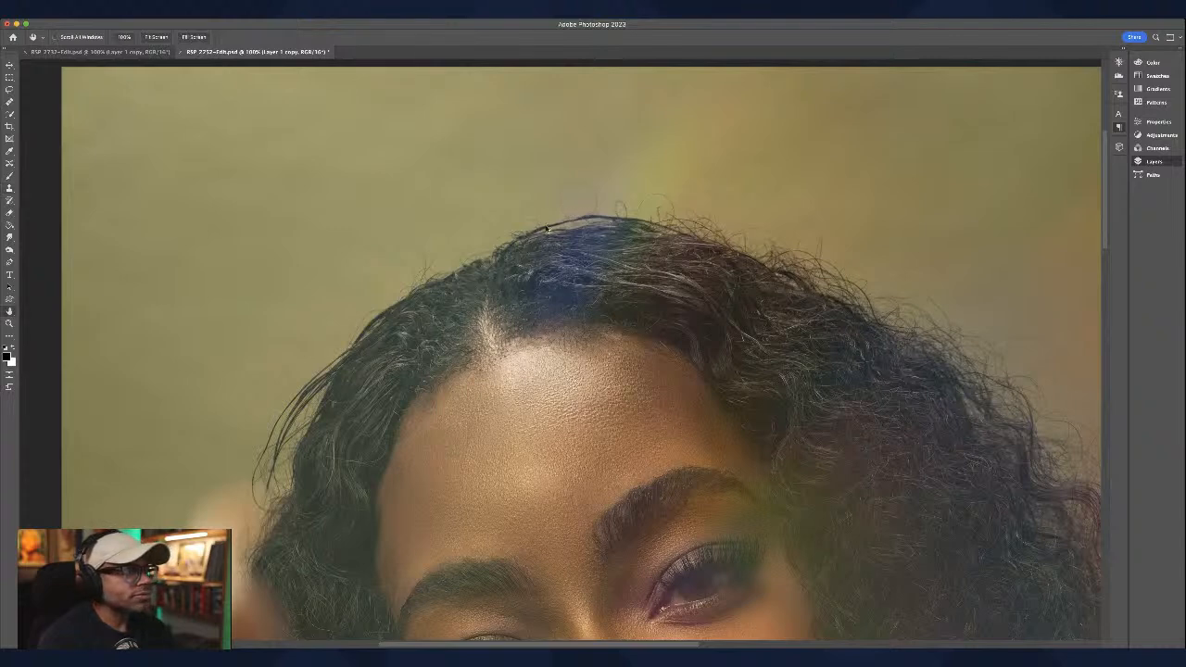
pyautogui.press('super+0')
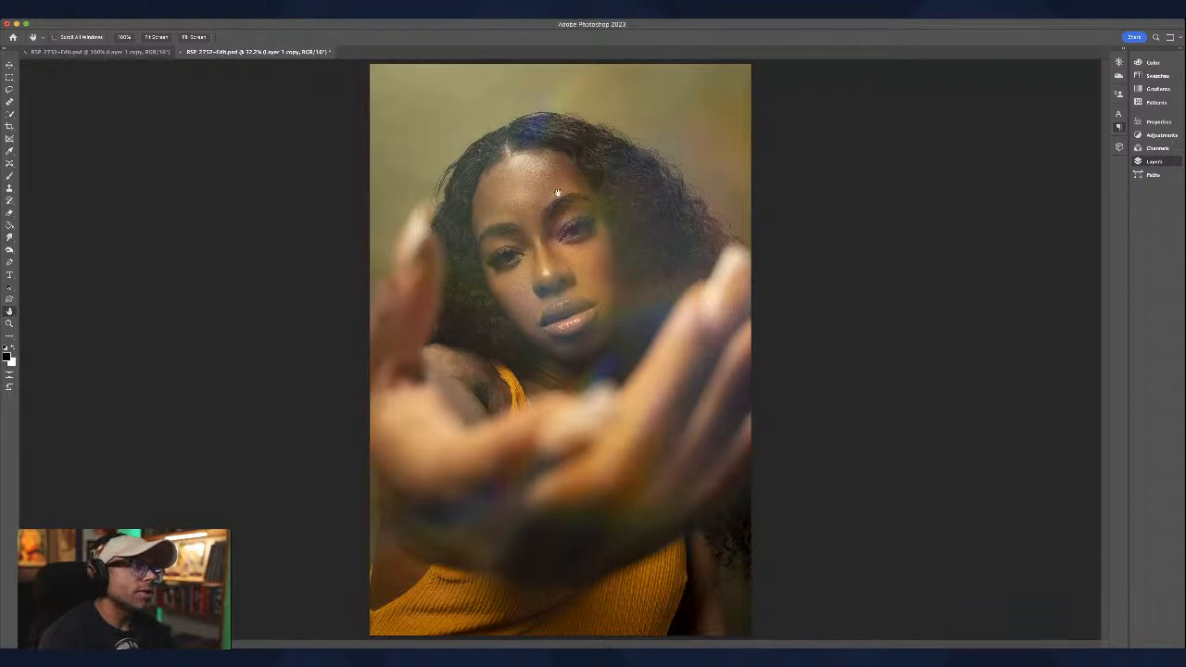
pyautogui.press('super+1')
pyautogui.scroll(6, 519, 182)
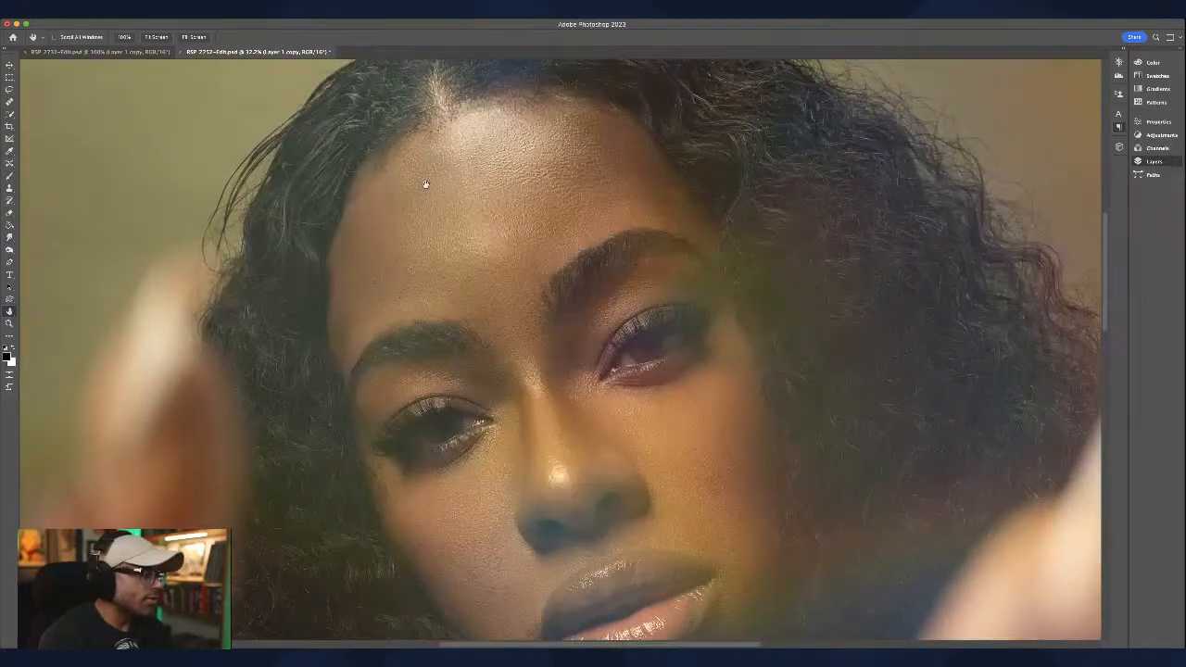
pyautogui.press('s')
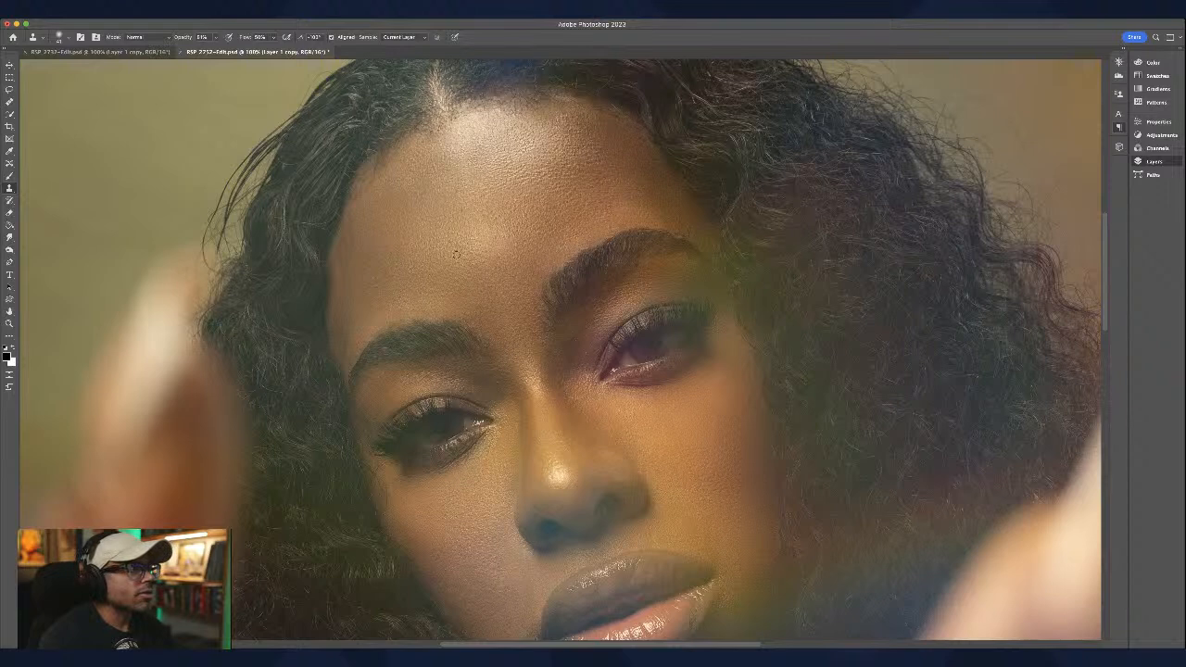
pyautogui.press('h')
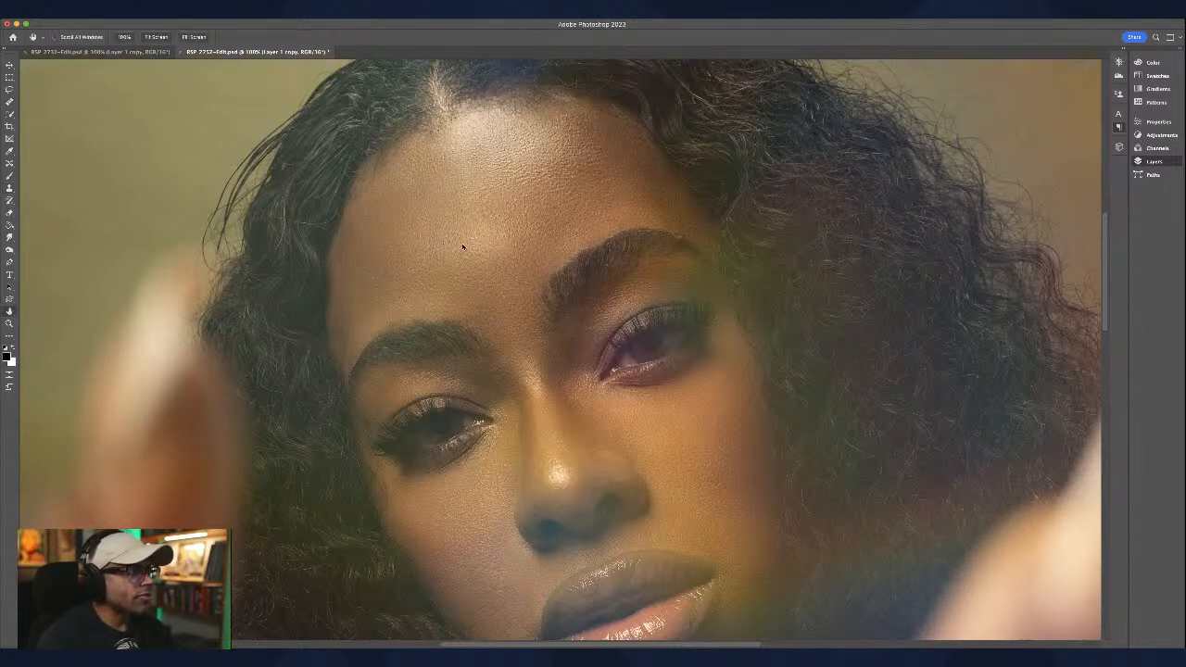
pyautogui.click(463, 252)
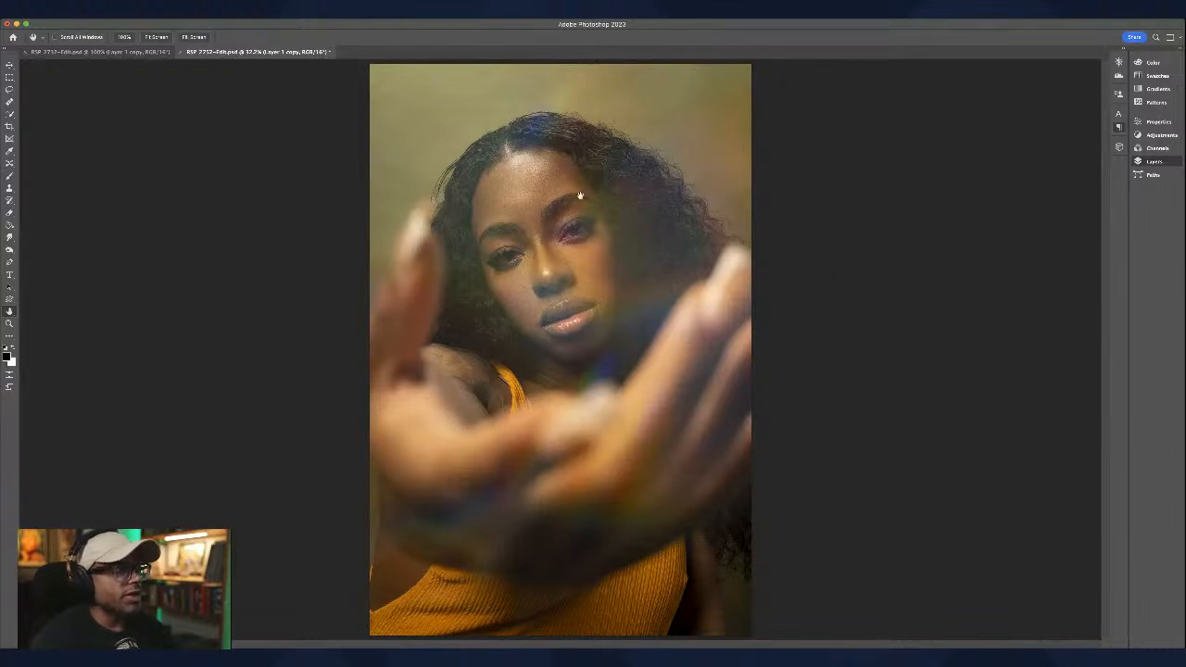
pyautogui.scroll(4, 598, 271)
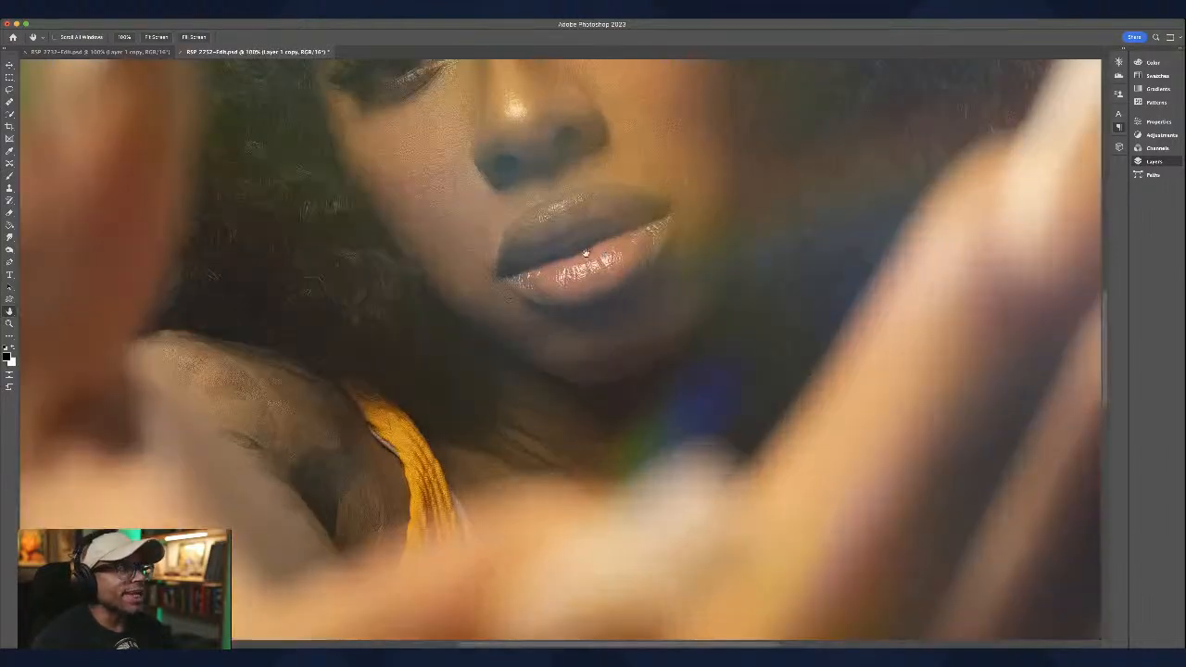
pyautogui.scroll(3, 598, 258)
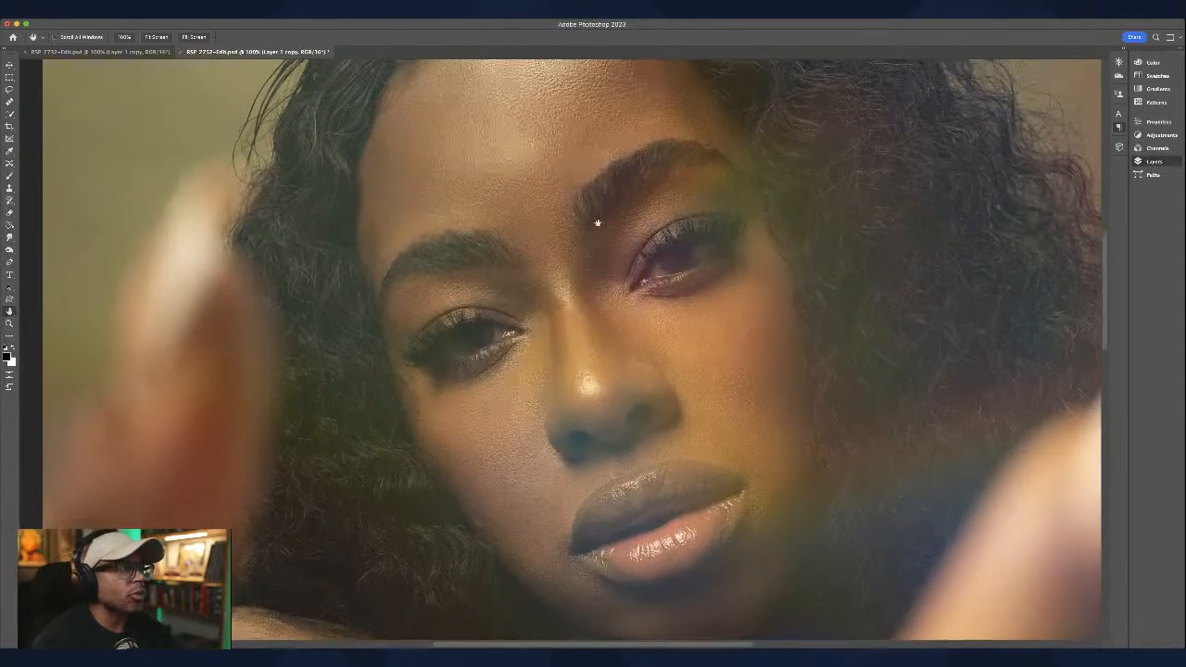
pyautogui.scroll(-3, 591, 241)
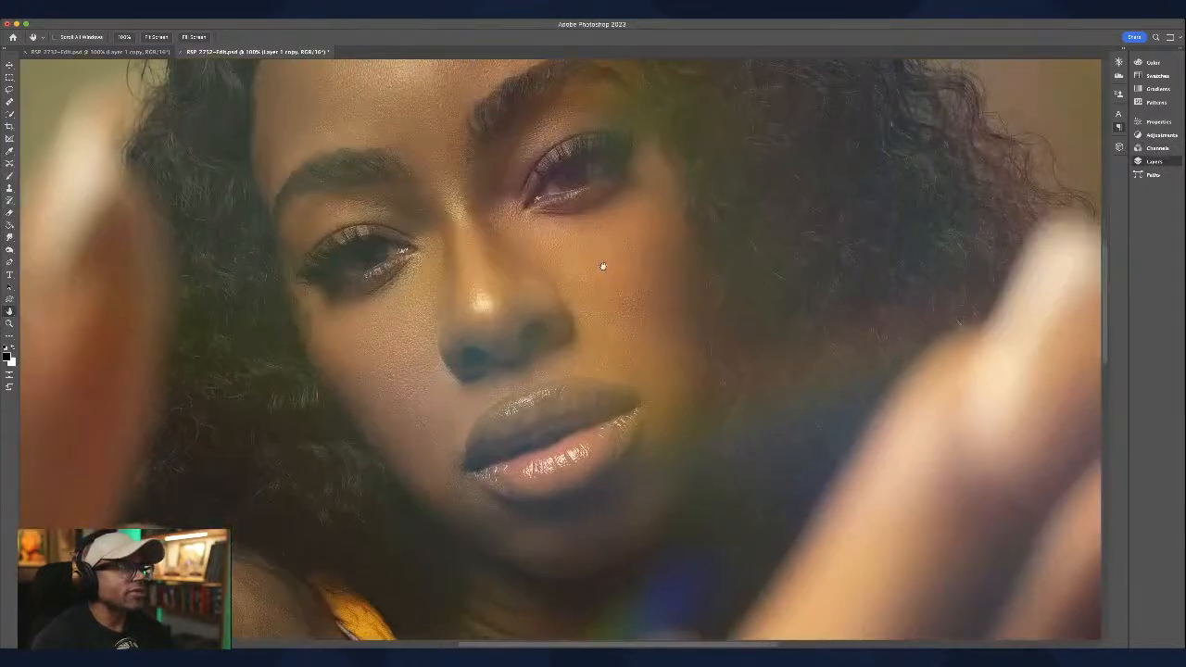
pyautogui.press('super+0')
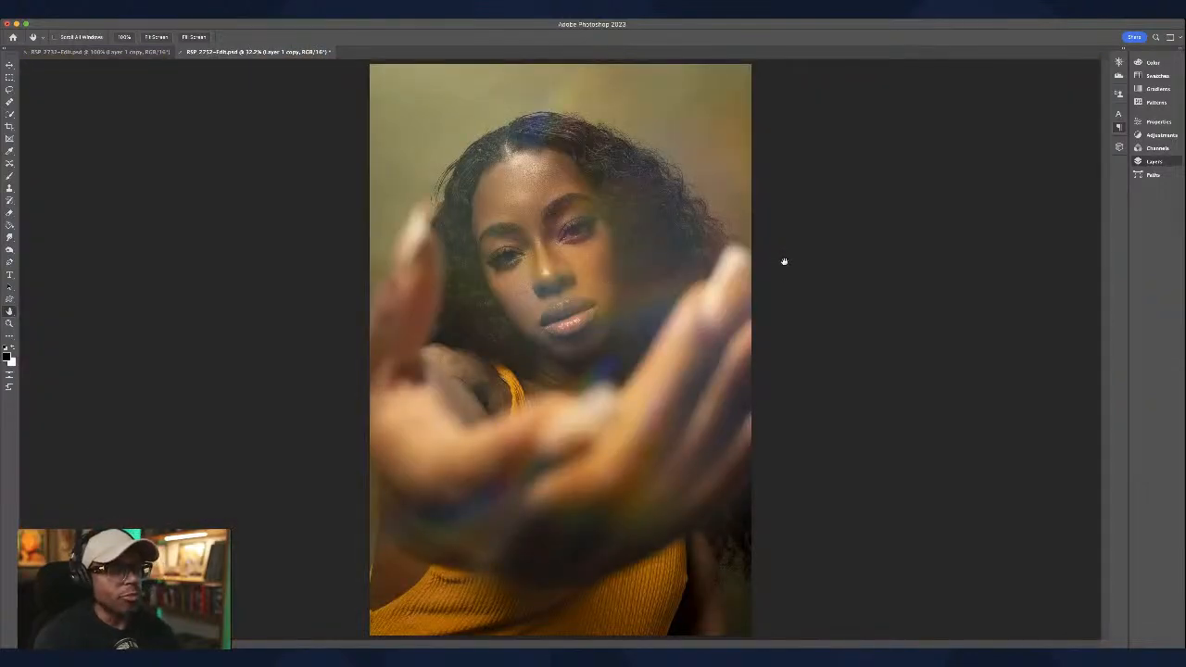
# Step: Save the retouched document and switch to the photo grid in Lightroom Classic's Library
pyautogui.press('super+s')
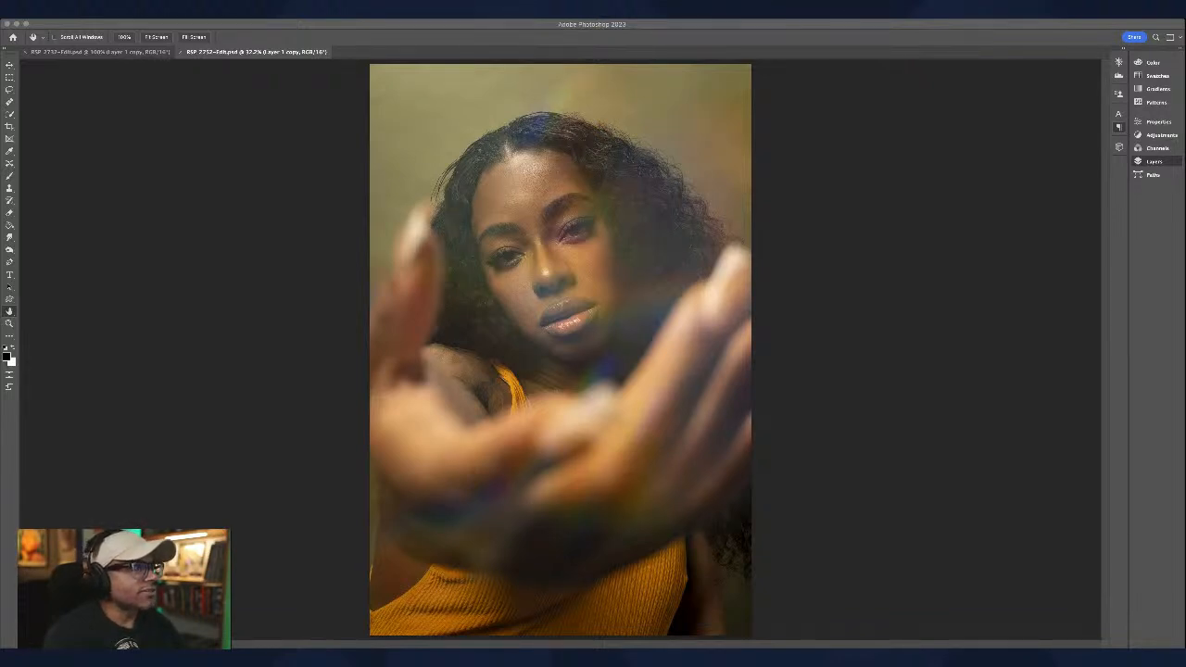
pyautogui.click(28, 441)
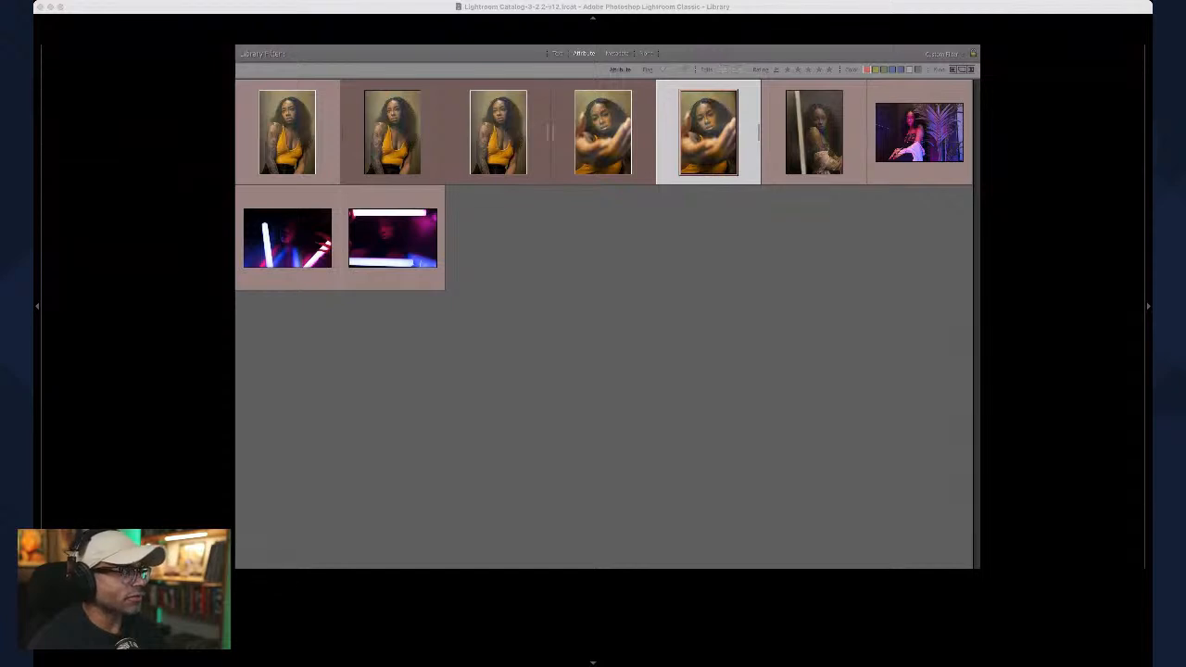
pyautogui.press('super+Tab')
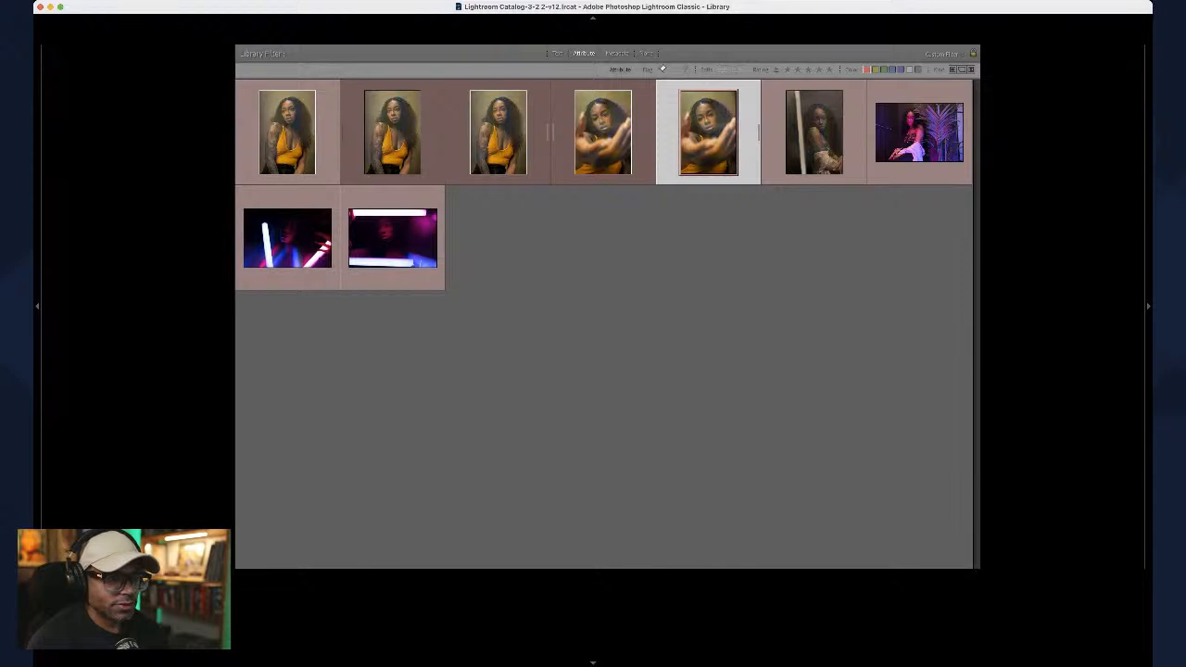
pyautogui.press('e')
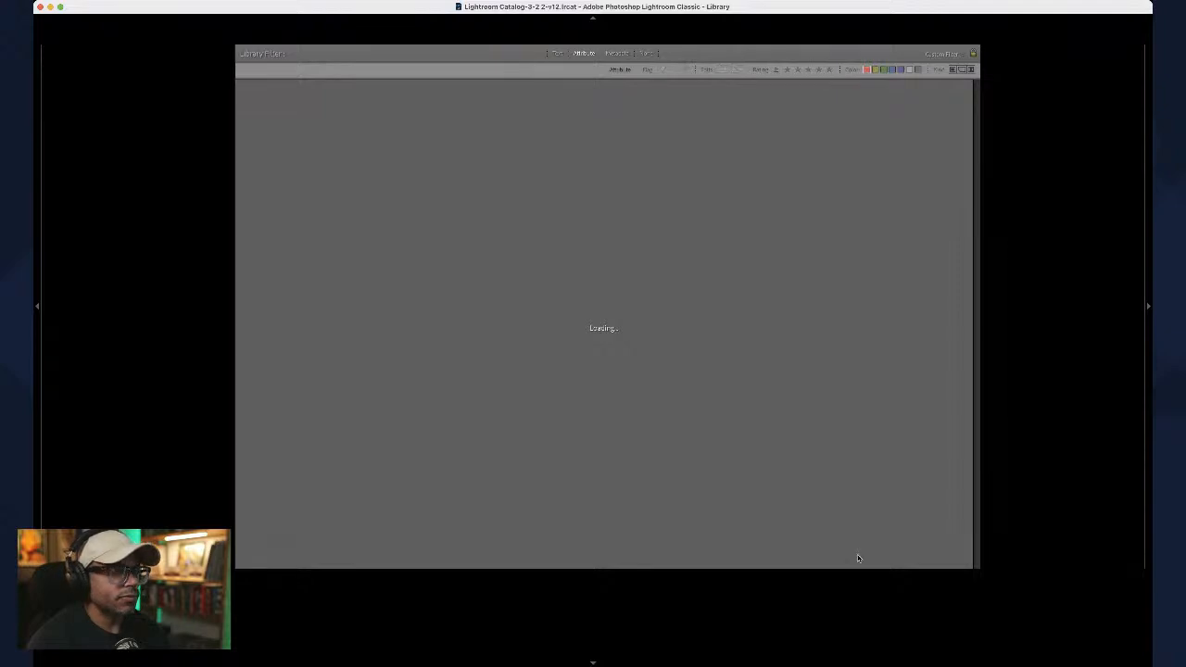
pyautogui.press('g')
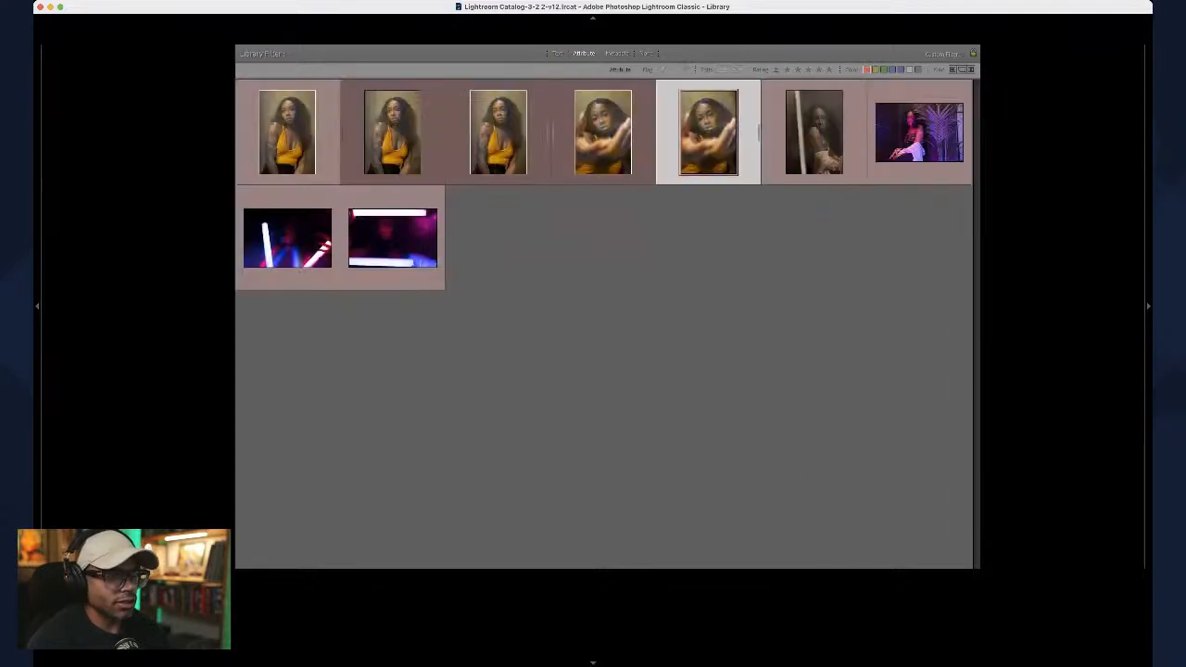
# Step: Filter the library grid by flag so that only the flagged photos are shown
pyautogui.click(685, 68)
pyautogui.click(684, 69)
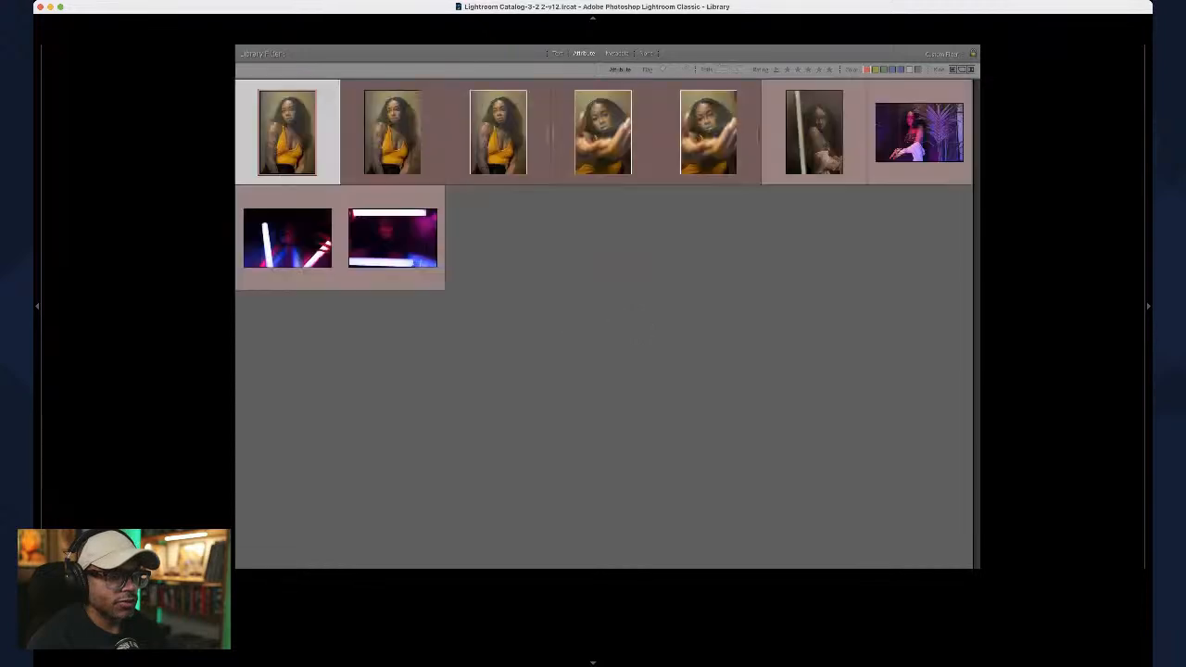
pyautogui.click(662, 68)
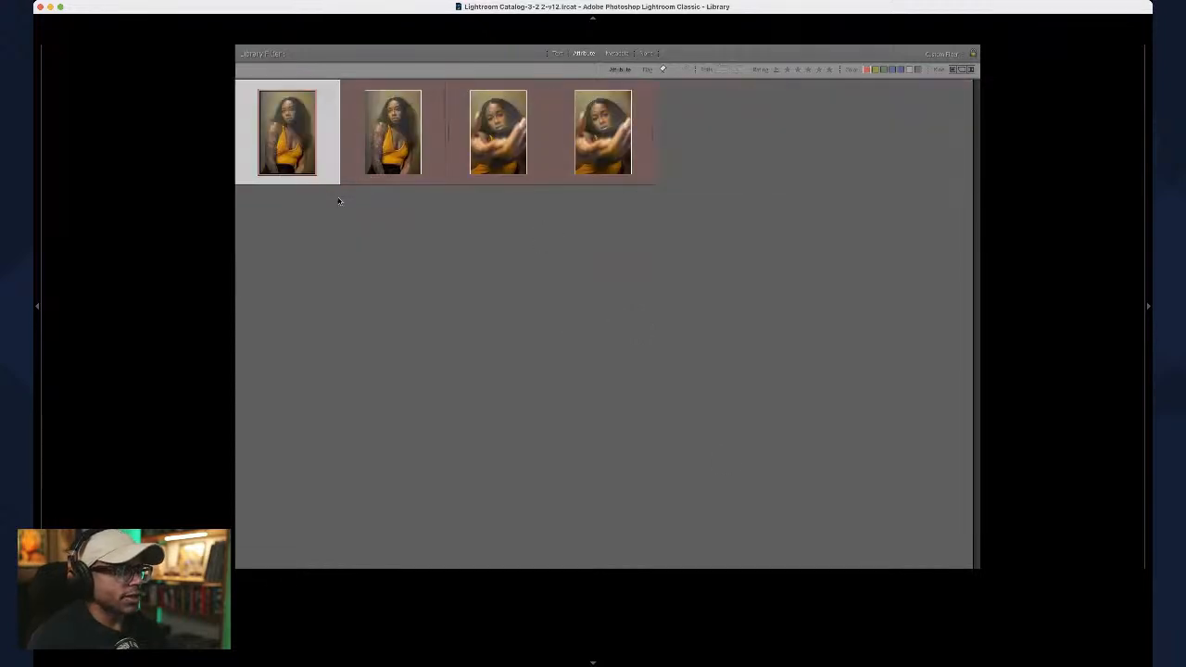
# Step: Compare the face in the two versions of the tattooed-arm portrait, enlarged to full detail
pyautogui.doubleClick(318, 144)
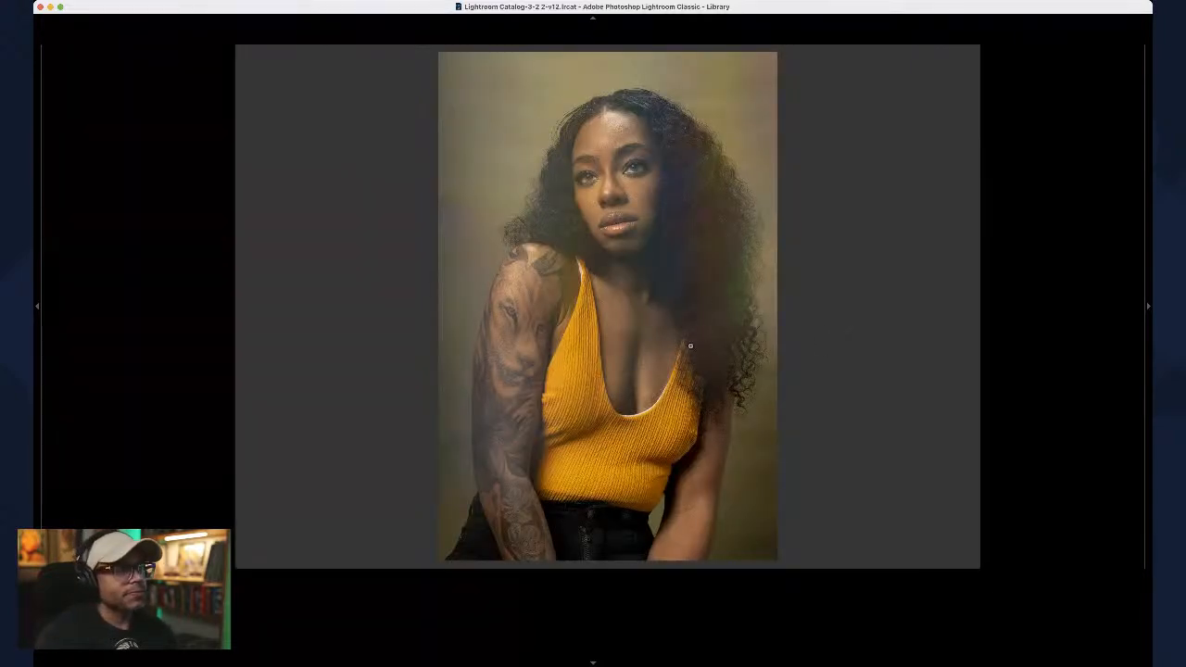
pyautogui.click(630, 172)
pyautogui.moveTo(629, 172); pyautogui.dragTo(629, 268)
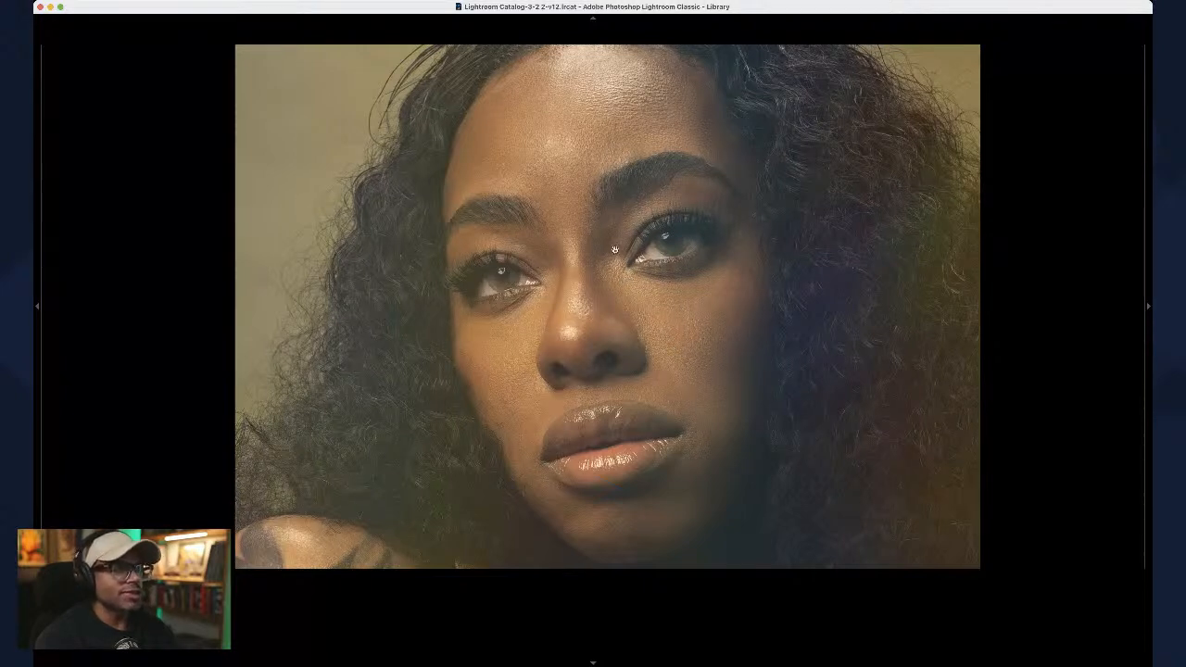
pyautogui.moveTo(638, 299); pyautogui.dragTo(625, 286)
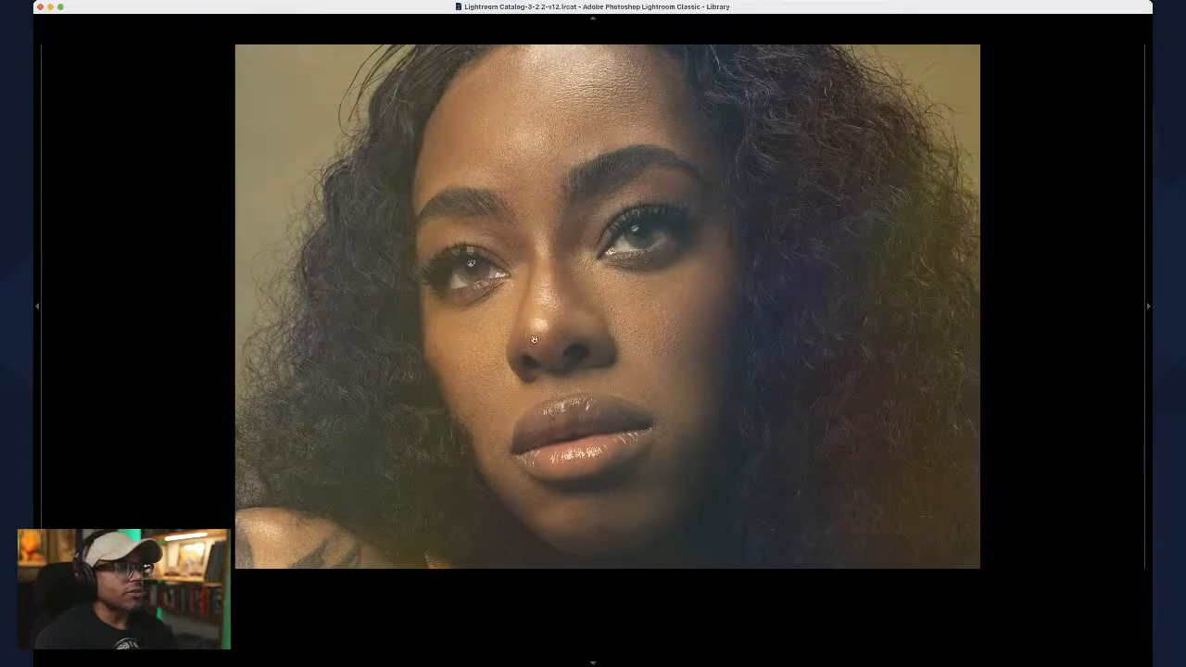
pyautogui.press('Right')
pyautogui.press('Right')
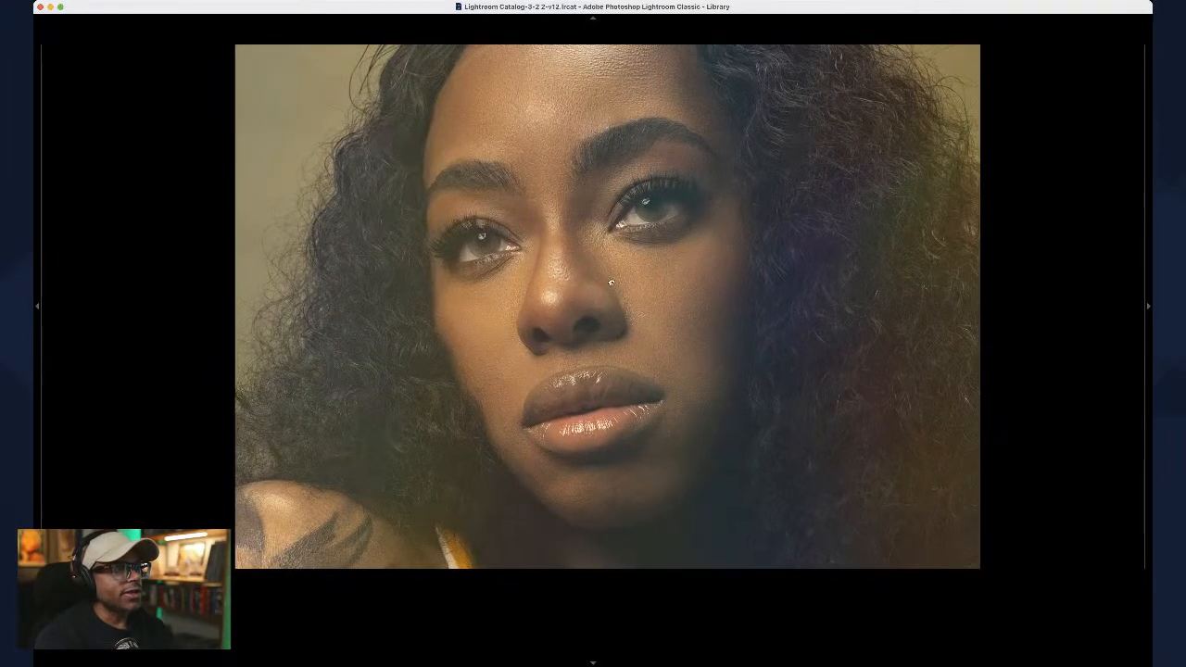
pyautogui.press('Right')
pyautogui.press('Right')
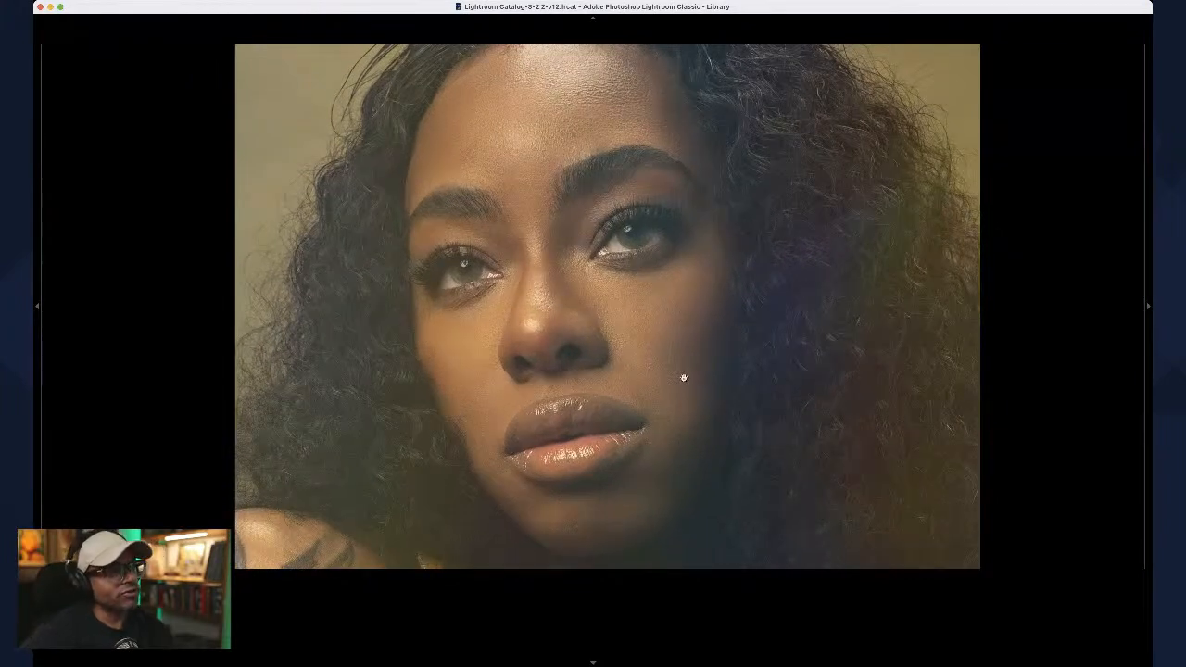
pyautogui.press('Right')
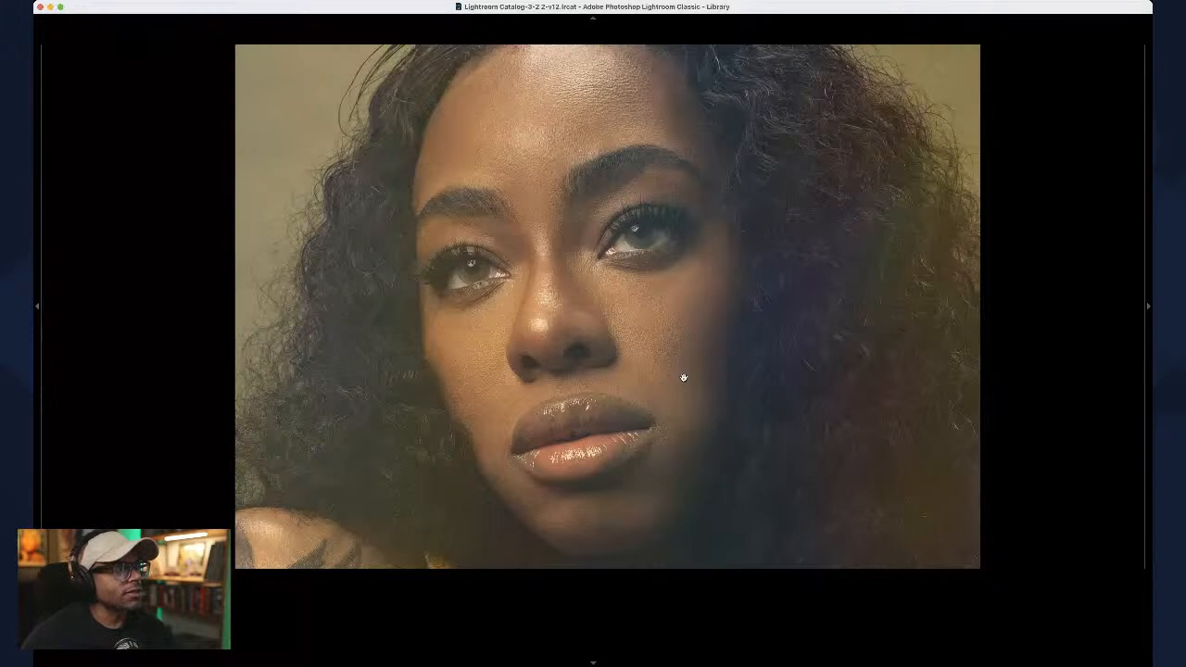
pyautogui.press('Right')
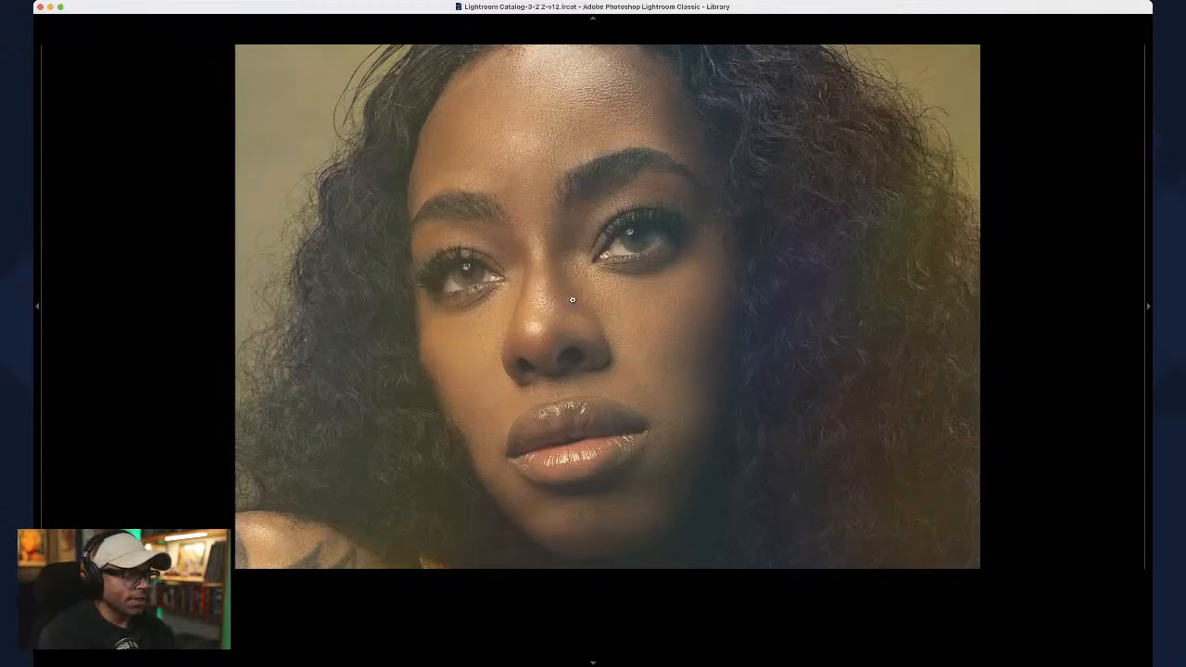
pyautogui.press('Right')
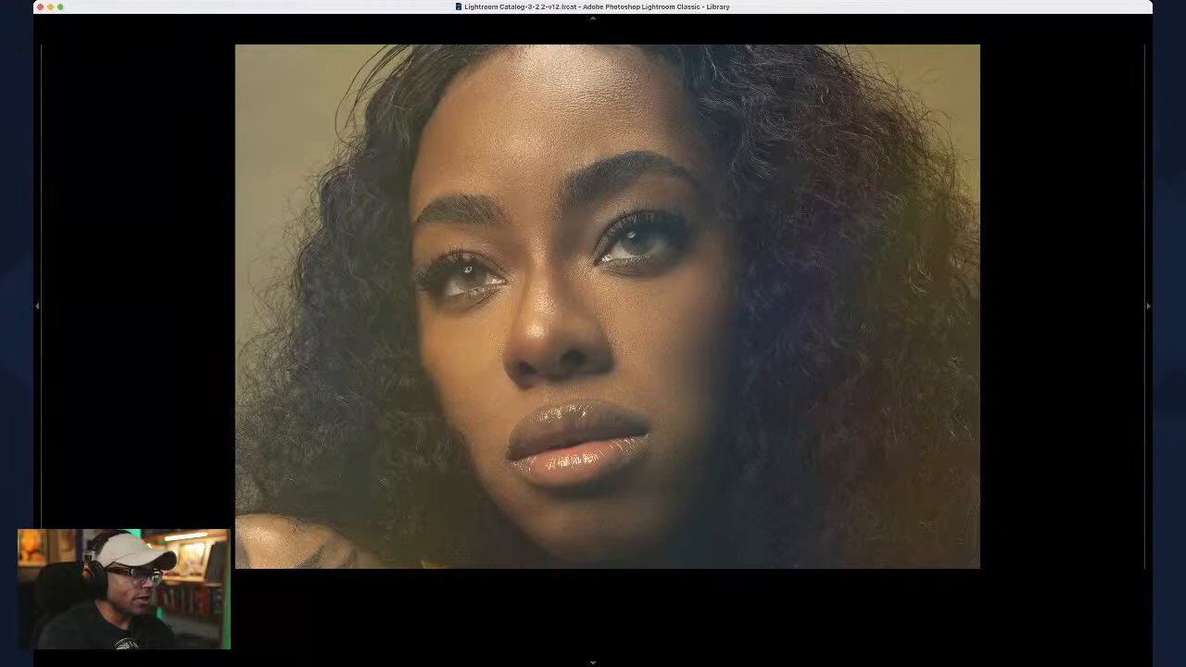
# Step: Compare the face in the two versions of the portrait with outstretched hands at the same enlargement
pyautogui.press('Right')
pyautogui.press('Right')
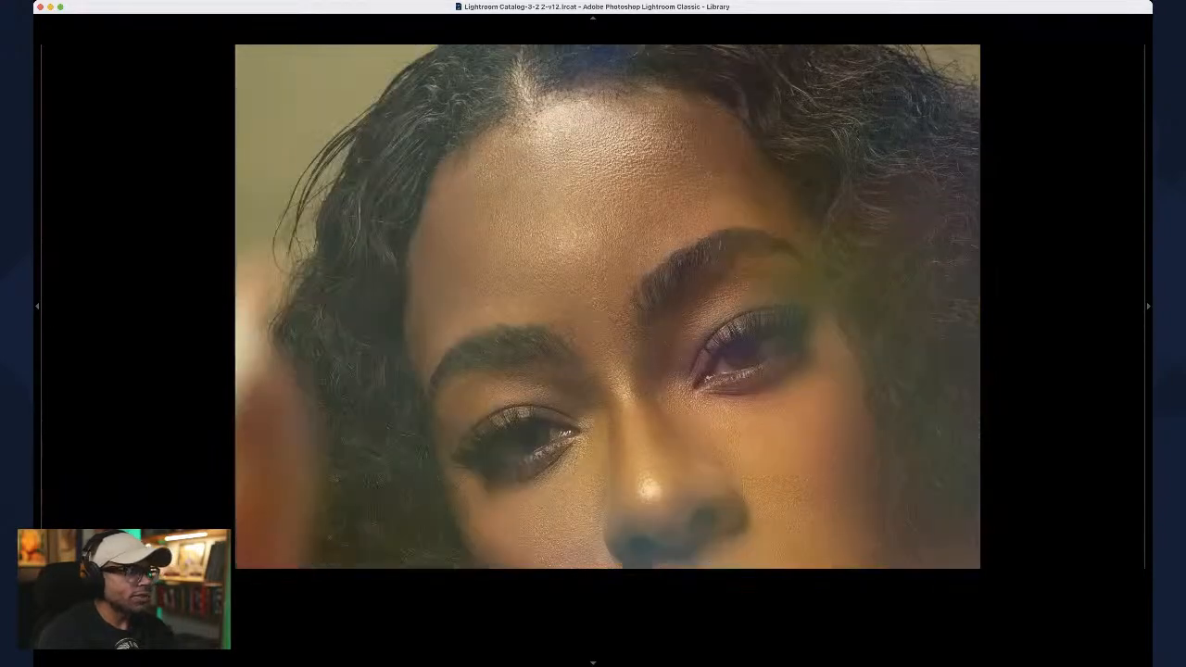
pyautogui.press('Right')
pyautogui.press('Right')
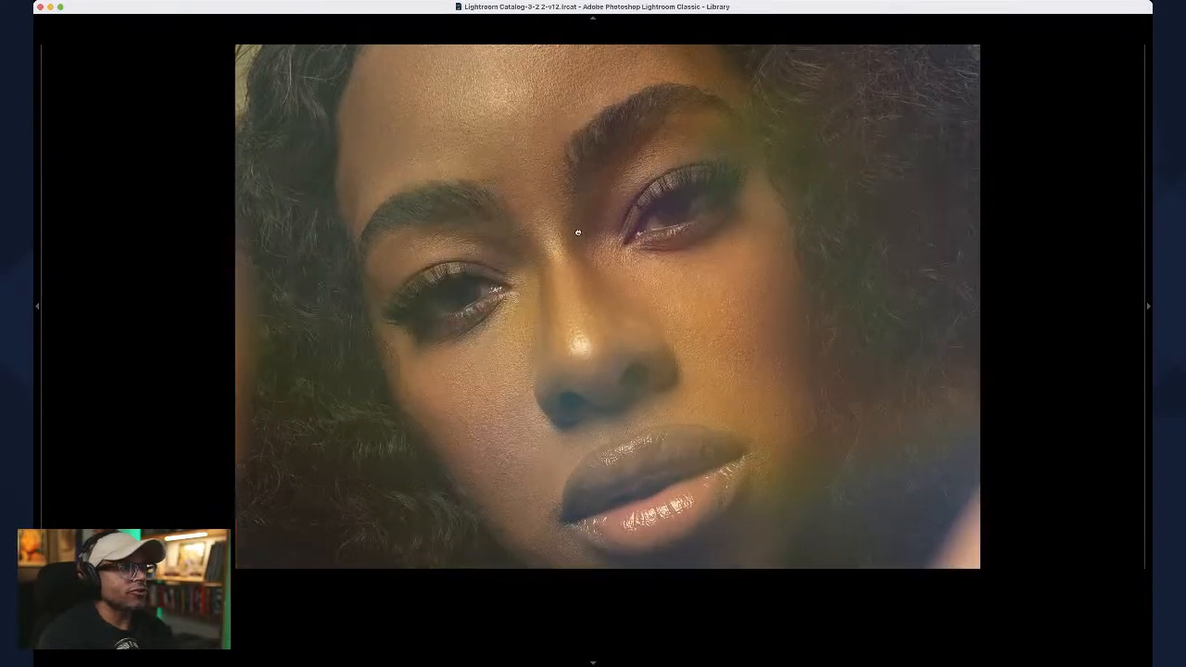
# Step: Alternate between the versions of the outstretched-hands portrait to compare how the facial skin was smoothed
pyautogui.press('Right')
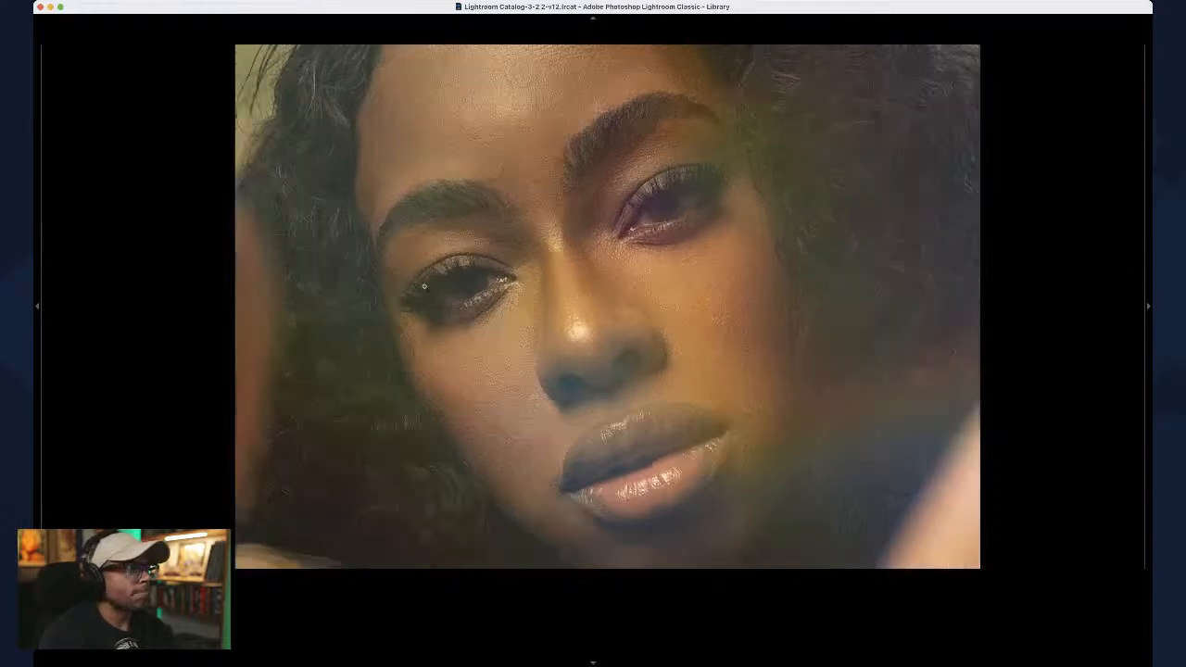
pyautogui.press('Right')
pyautogui.press('Right')
pyautogui.press('Right')
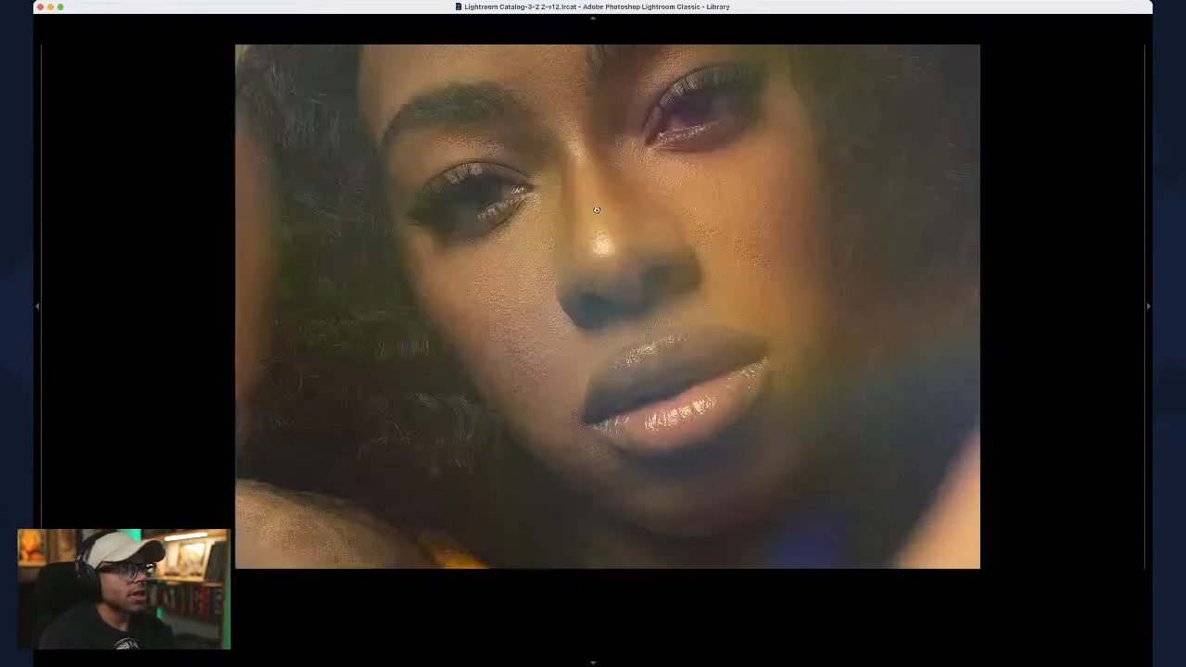
pyautogui.press('Right')
pyautogui.press('Right')
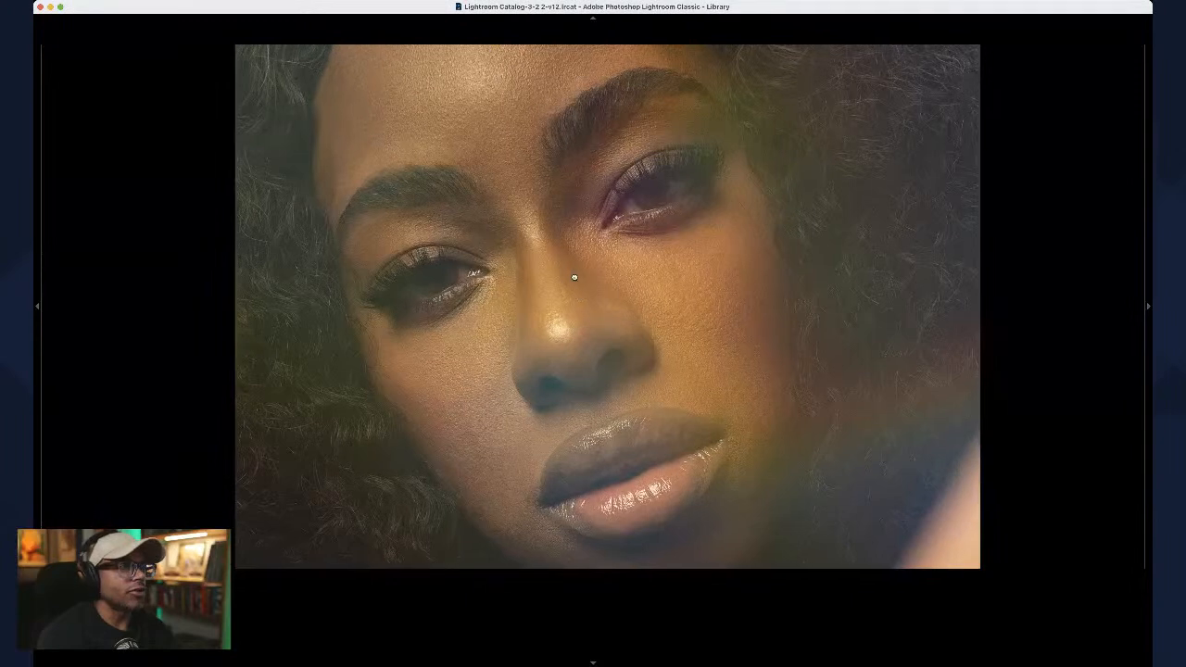
pyautogui.press('Right')
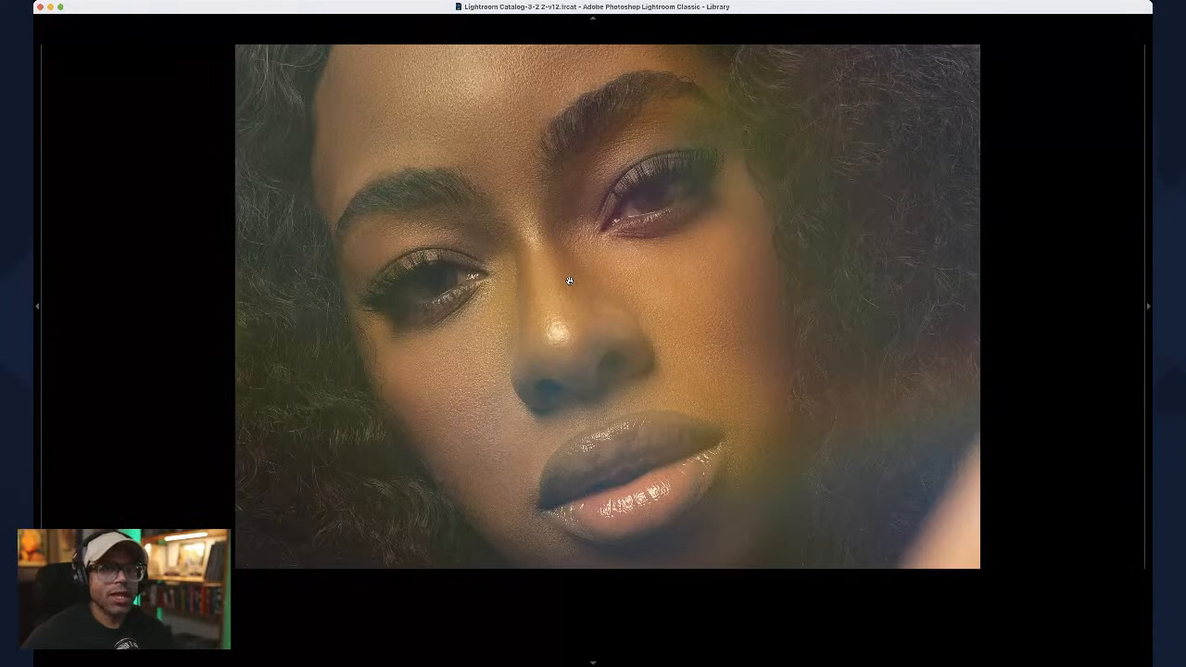
pyautogui.press('Right')
pyautogui.press('Left')
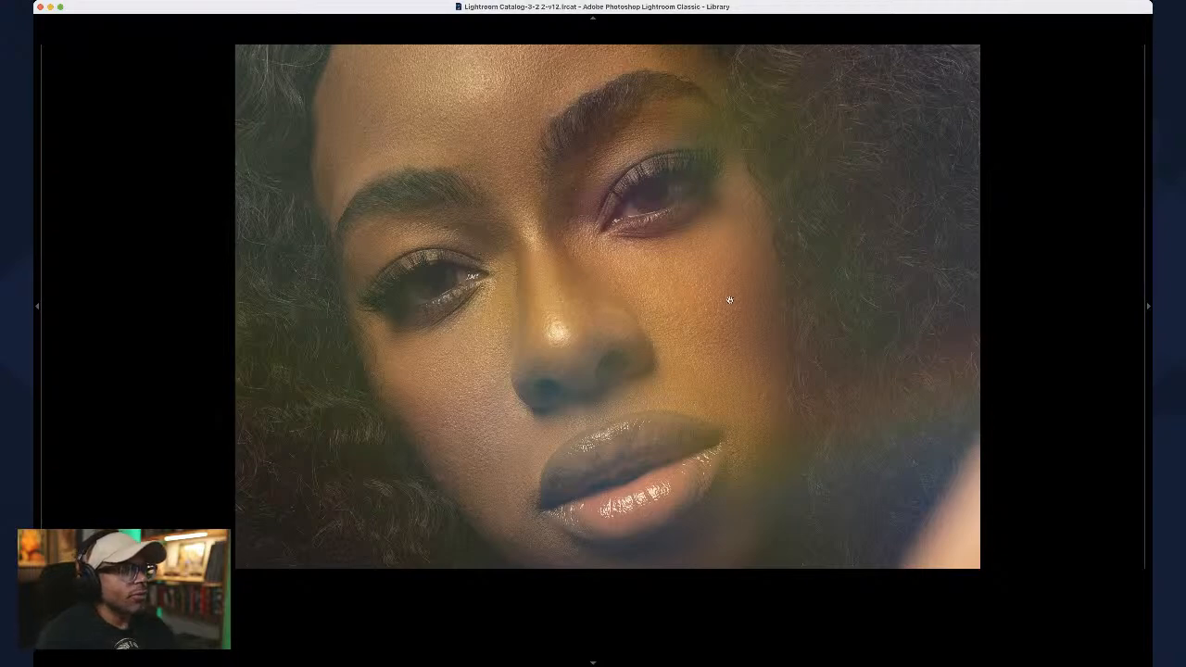
# Step: Examine the forehead, eyes, cheeks and lips of the outstretched-hands portrait in close-up, and return to the whole photo
pyautogui.moveTo(730, 300); pyautogui.dragTo(707, 377)
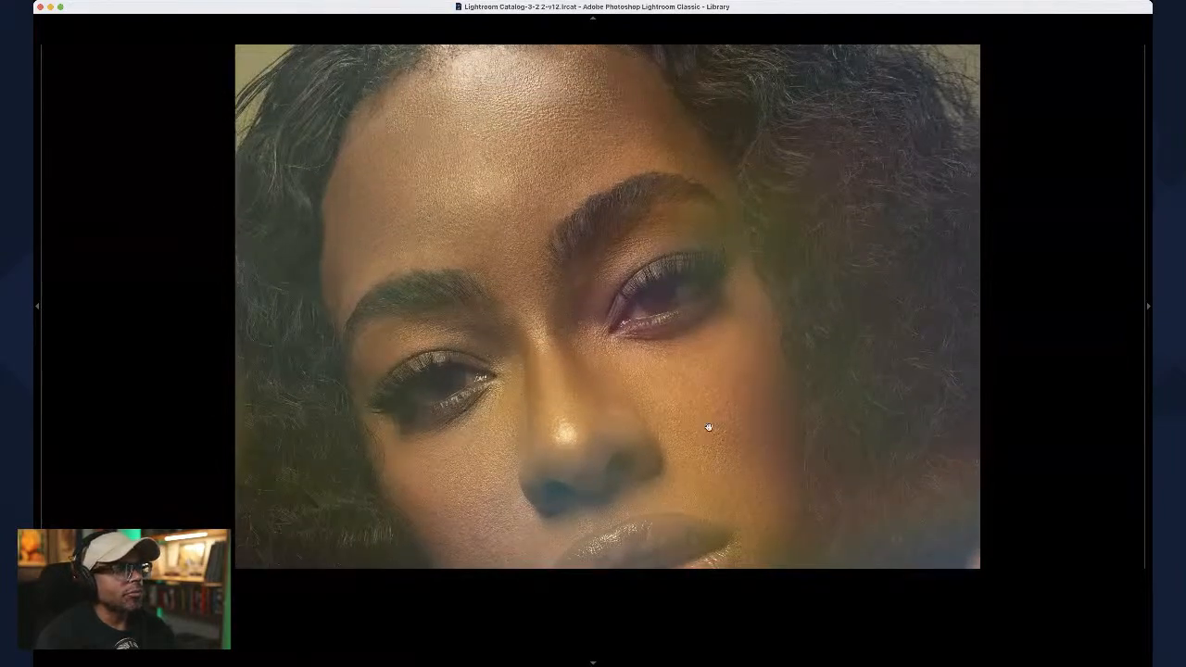
pyautogui.moveTo(699, 453); pyautogui.dragTo(654, 319)
pyautogui.scroll(-2, 749, 239)
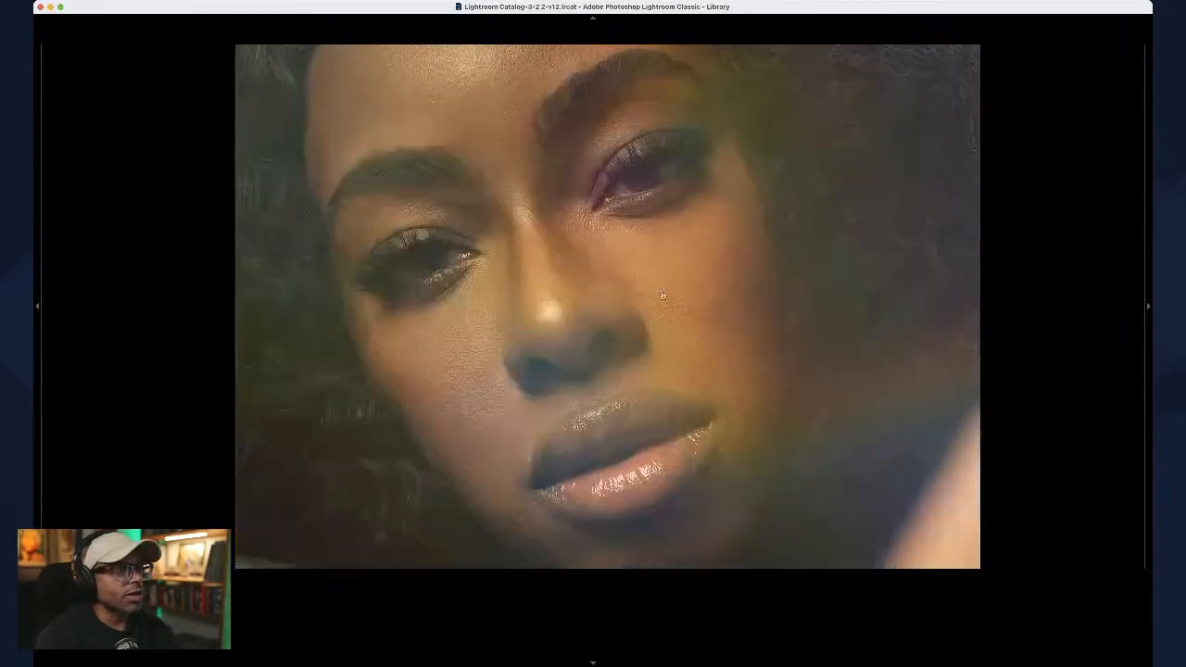
pyautogui.scroll(-3, 765, 281)
pyautogui.scroll(2, 659, 284)
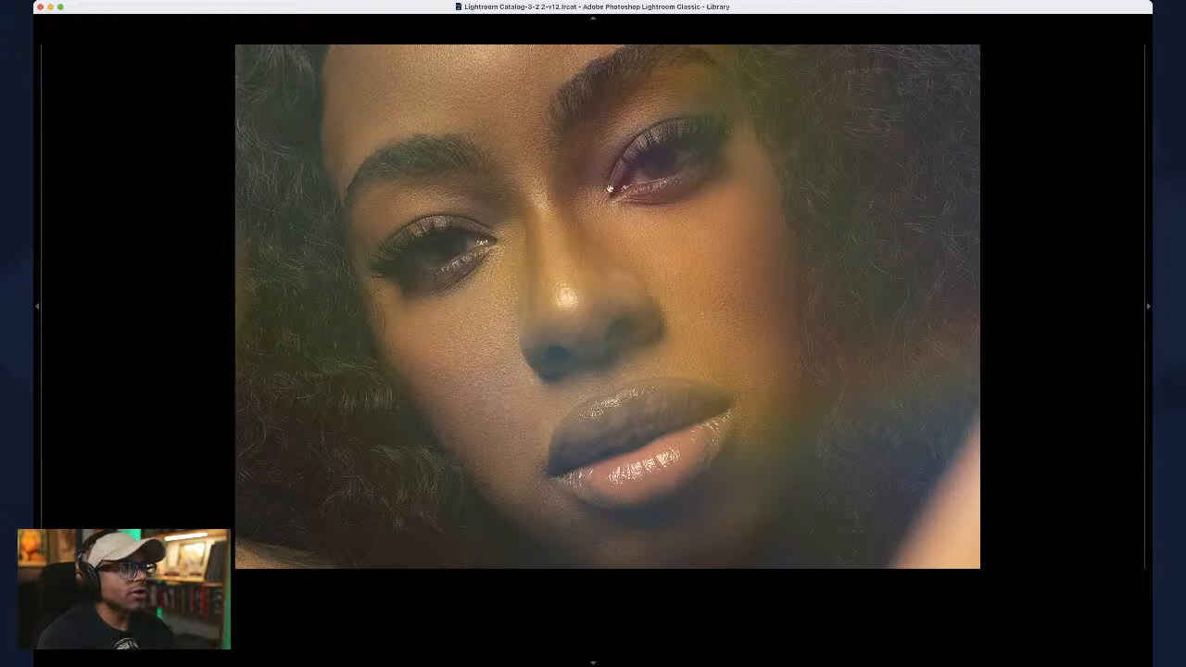
pyautogui.scroll(3, 612, 187)
pyautogui.scroll(-3, 649, 186)
pyautogui.scroll(-3, 658, 248)
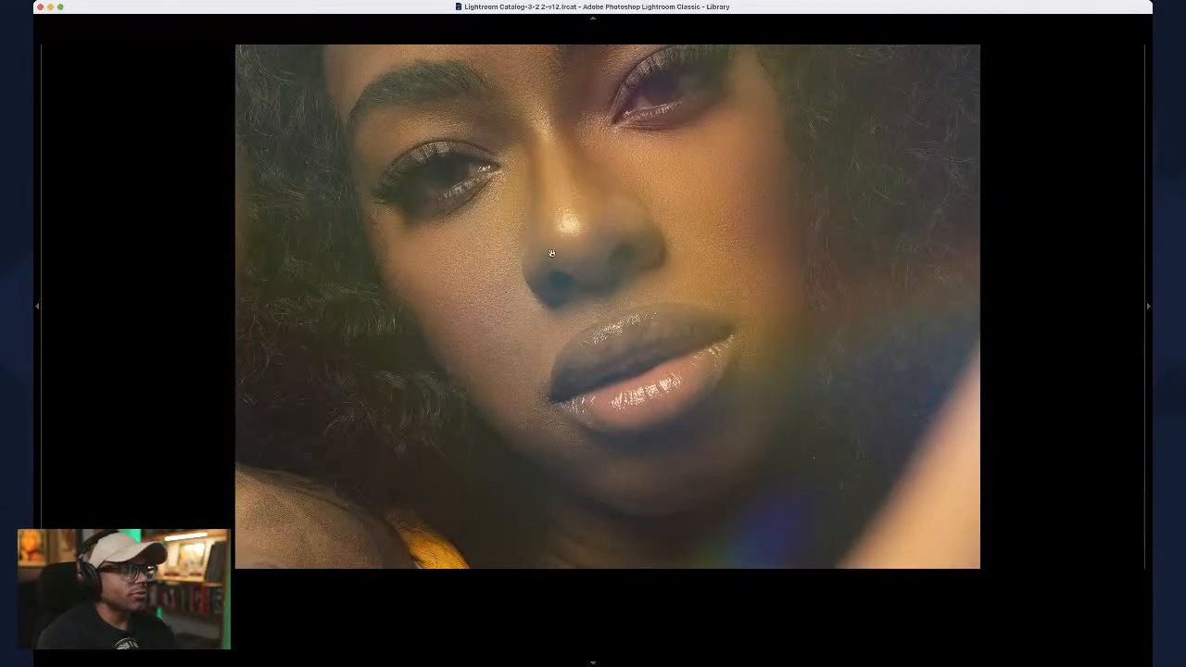
pyautogui.scroll(3, 569, 278)
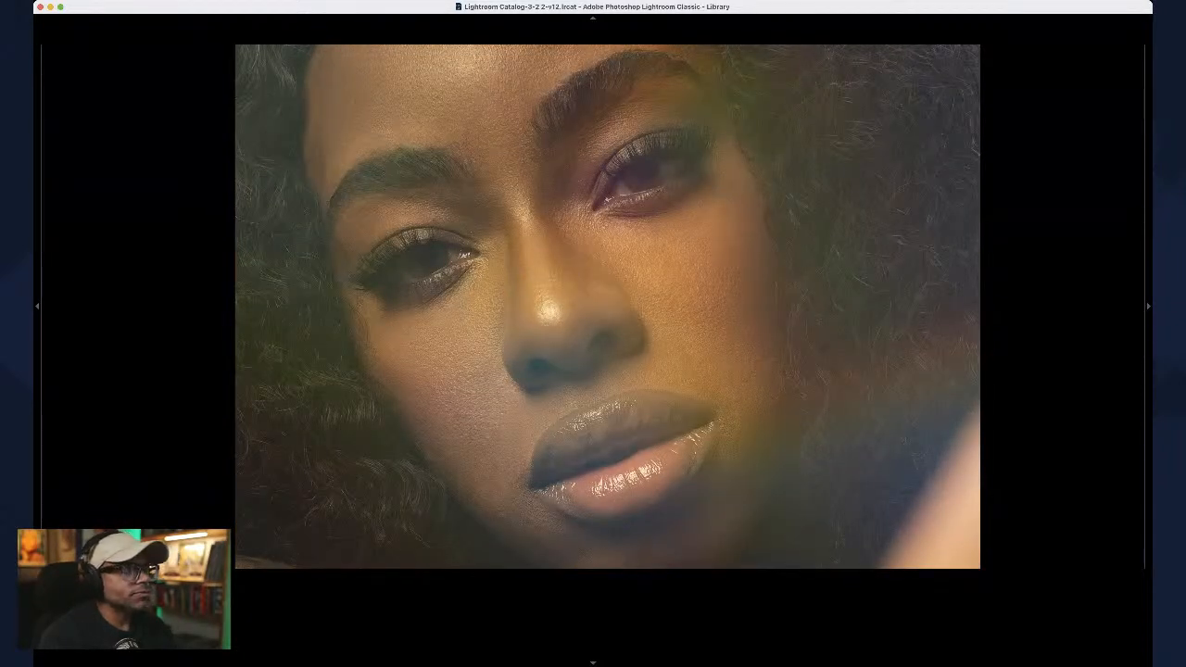
pyautogui.scroll(-3, 607, 306)
pyautogui.scroll(3, 431, 272)
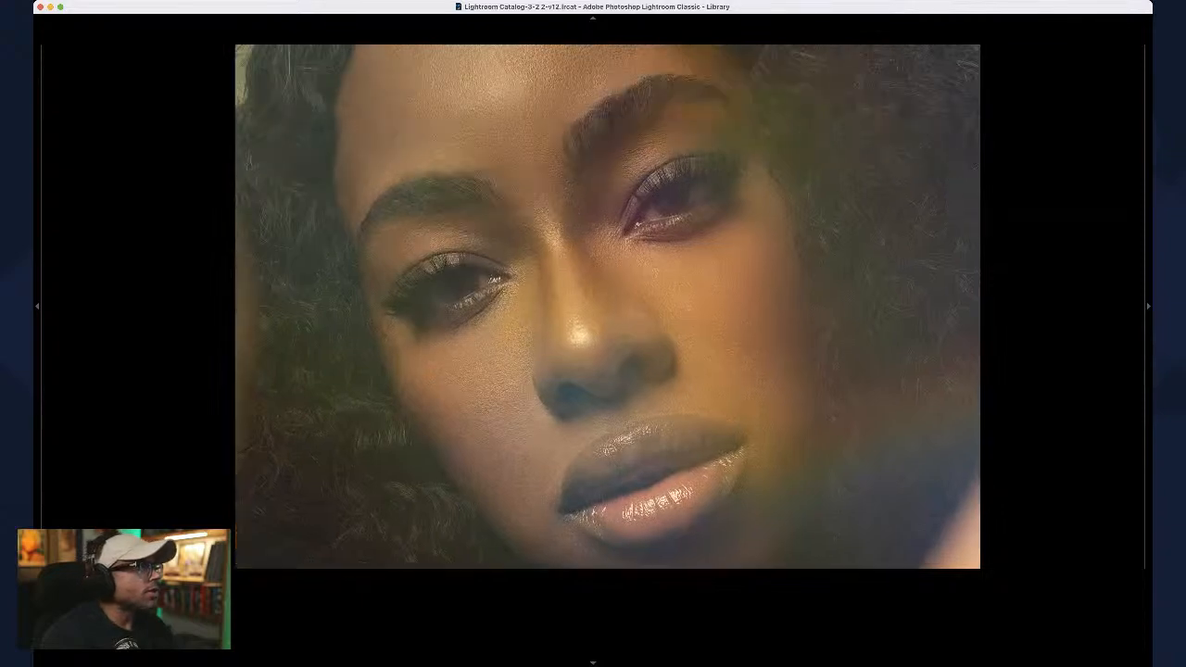
pyautogui.click(312, 194)
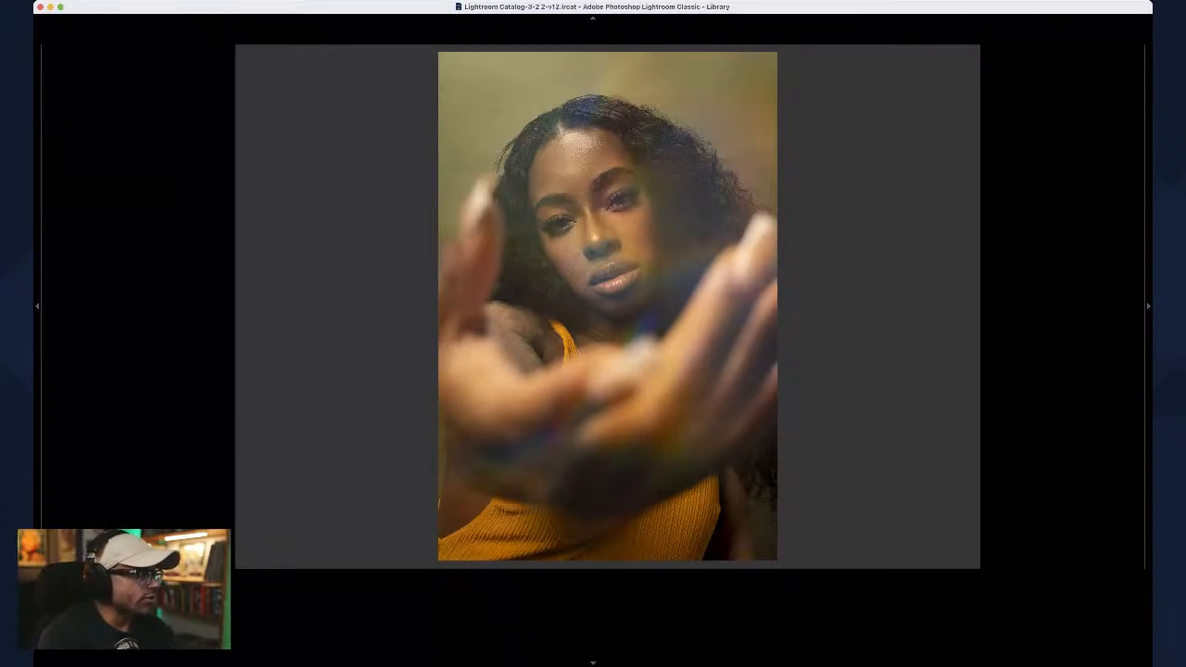
# Step: Compare the outstretched-hands and tattooed-arm portraits as whole photos, and inspect the face of the tattooed-arm portrait enlarged
pyautogui.press('Right')
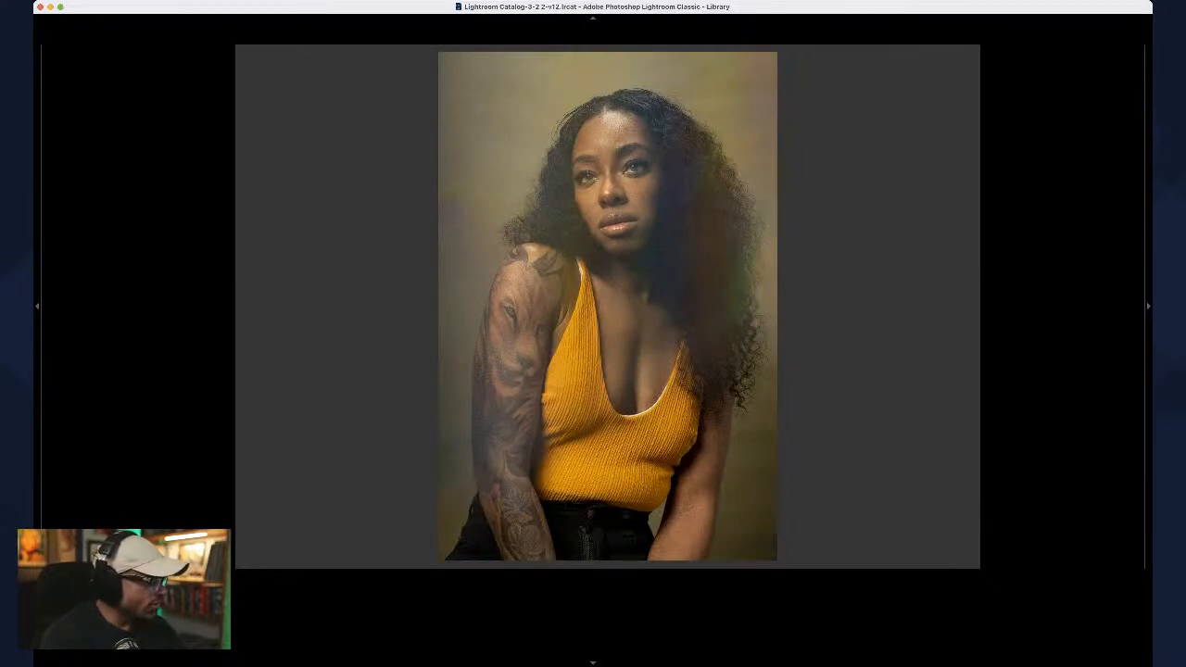
pyautogui.press('Left')
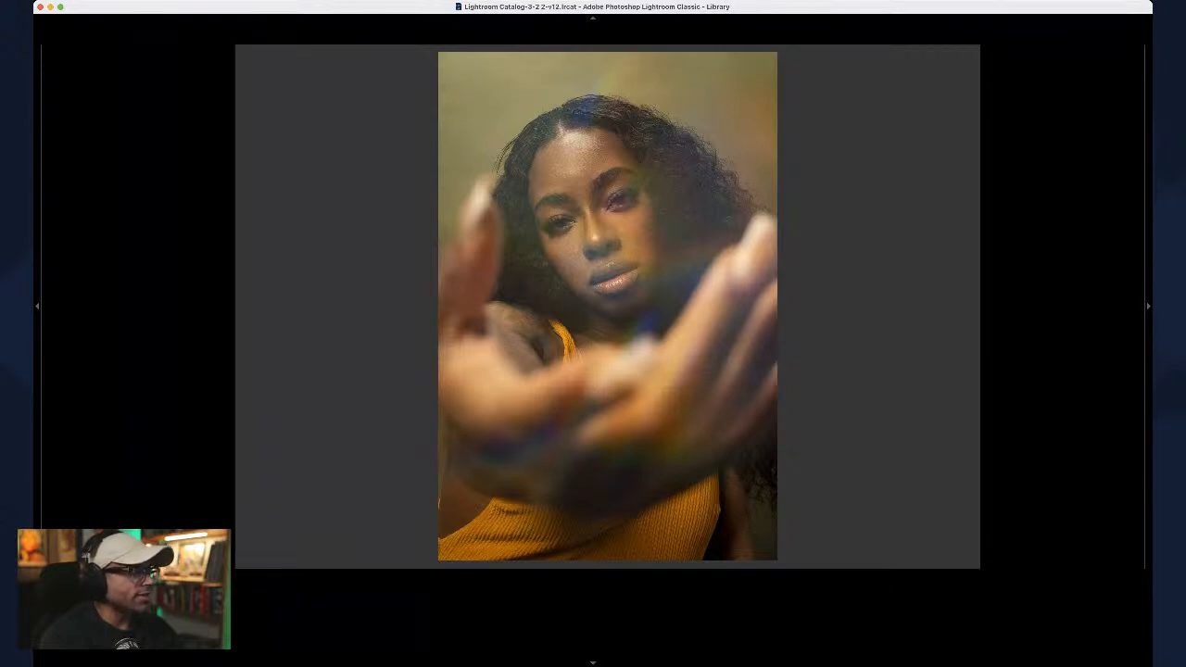
pyautogui.press('Right')
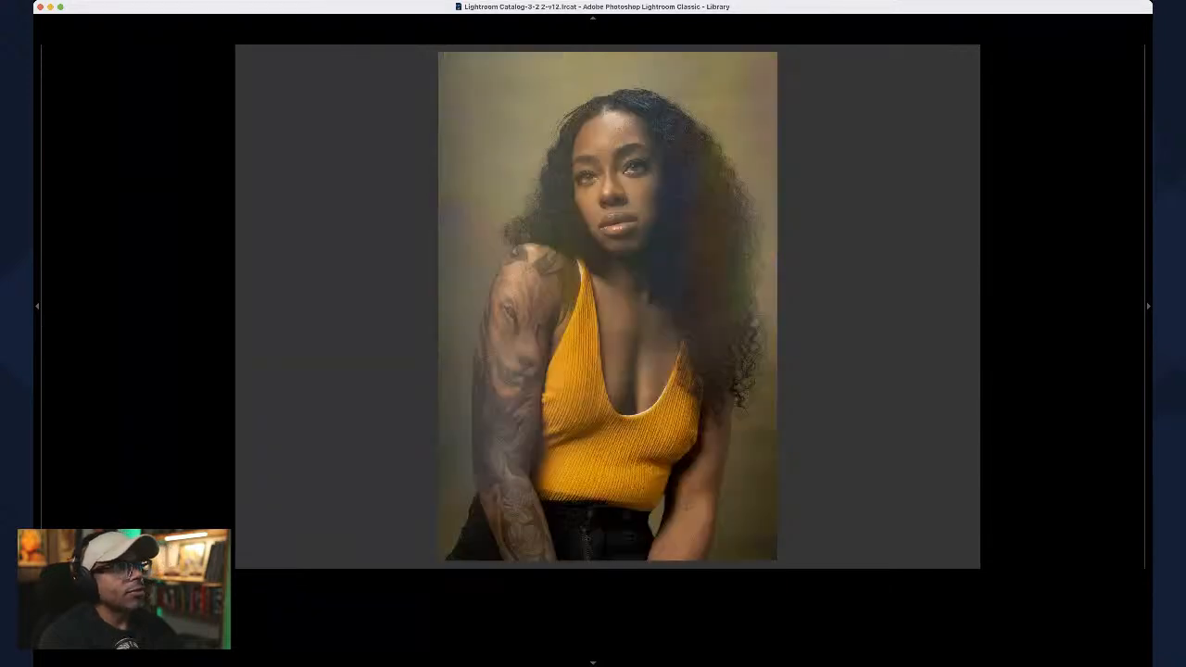
pyautogui.click(622, 173)
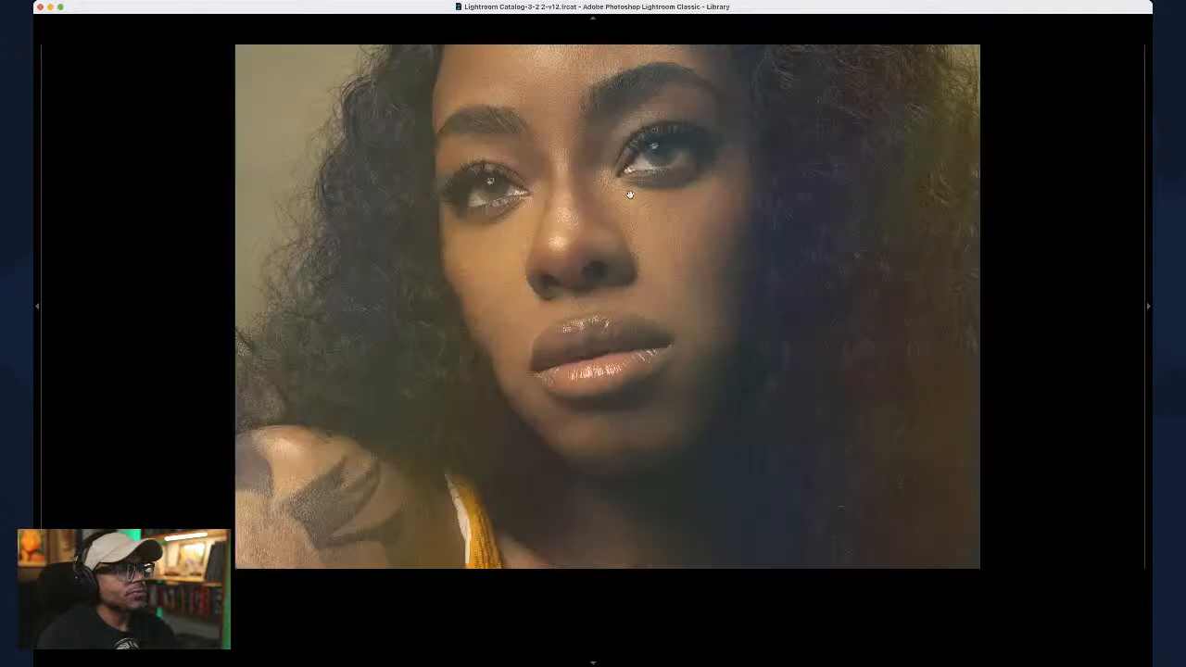
pyautogui.moveTo(627, 199); pyautogui.dragTo(610, 311)
# Step: Reopen the outstretched-hands portrait from the grid, bring it into the Develop module and compare its before and after views
pyautogui.press('g')
pyautogui.doubleClick(397, 146)
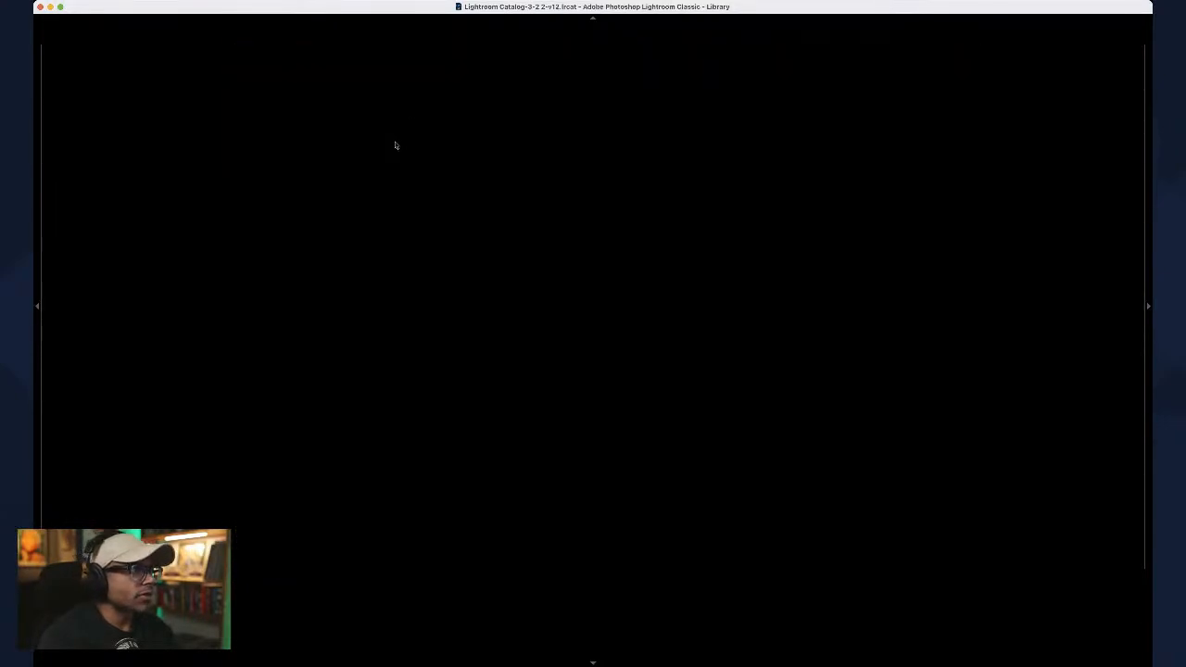
pyautogui.moveTo(663, 280); pyautogui.dragTo(643, 330)
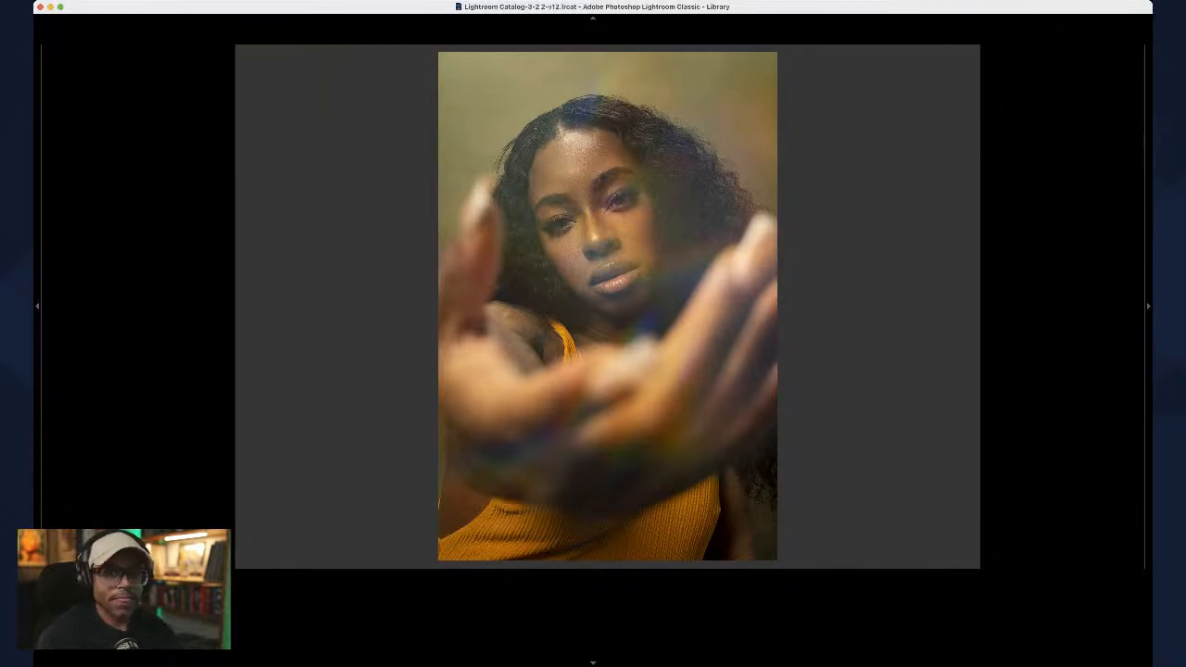
pyautogui.press('d')
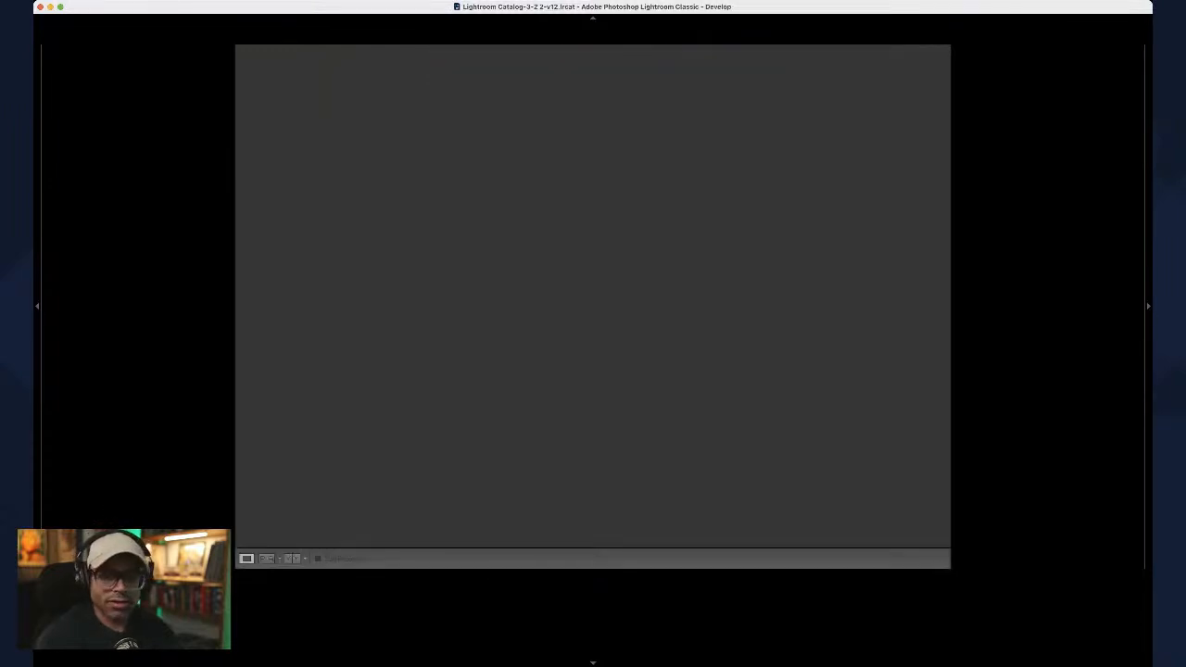
pyautogui.press('f')
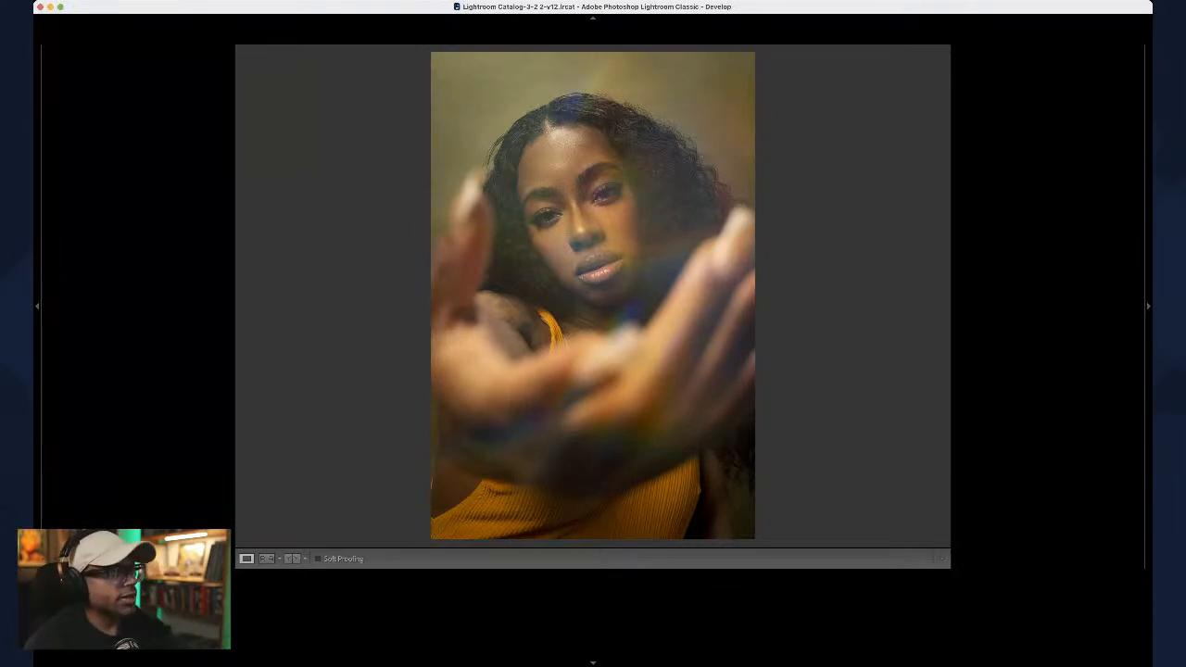
pyautogui.press('\\')
pyautogui.press('\\')
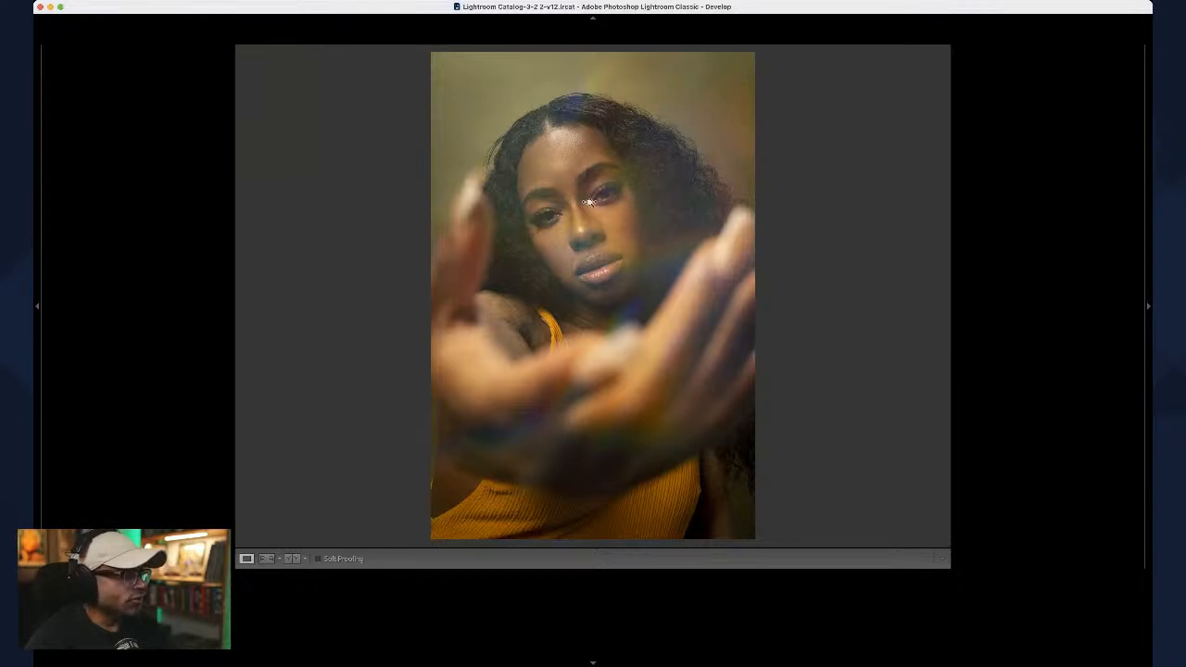
# Step: Create a radial gradient mask with an upright oval and position it over the woman's face
pyautogui.hotkey('shift', 'w')
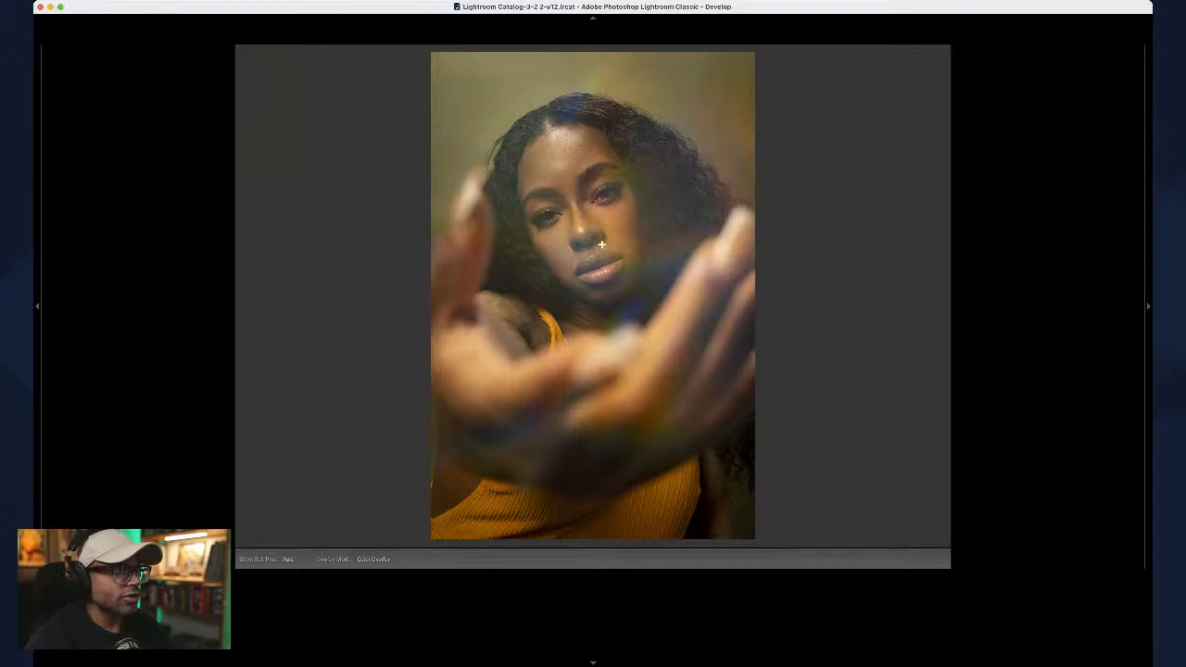
pyautogui.press('f')
pyautogui.moveTo(609, 244); pyautogui.dragTo(478, 74)
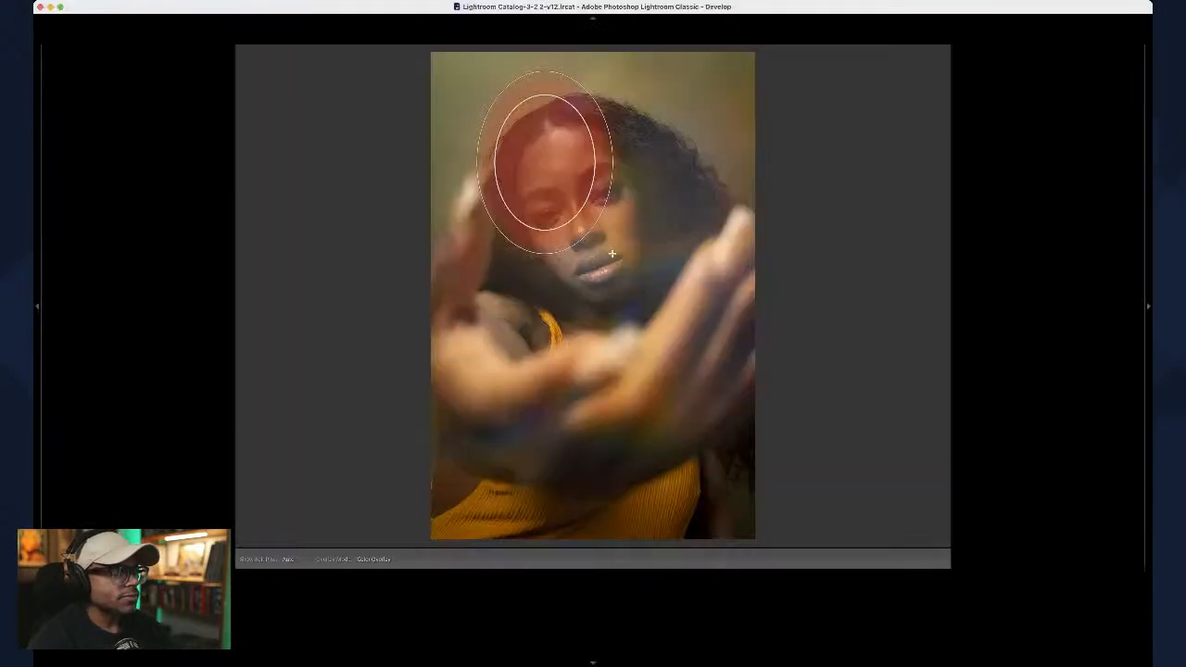
pyautogui.moveTo(545, 164); pyautogui.dragTo(571, 206)
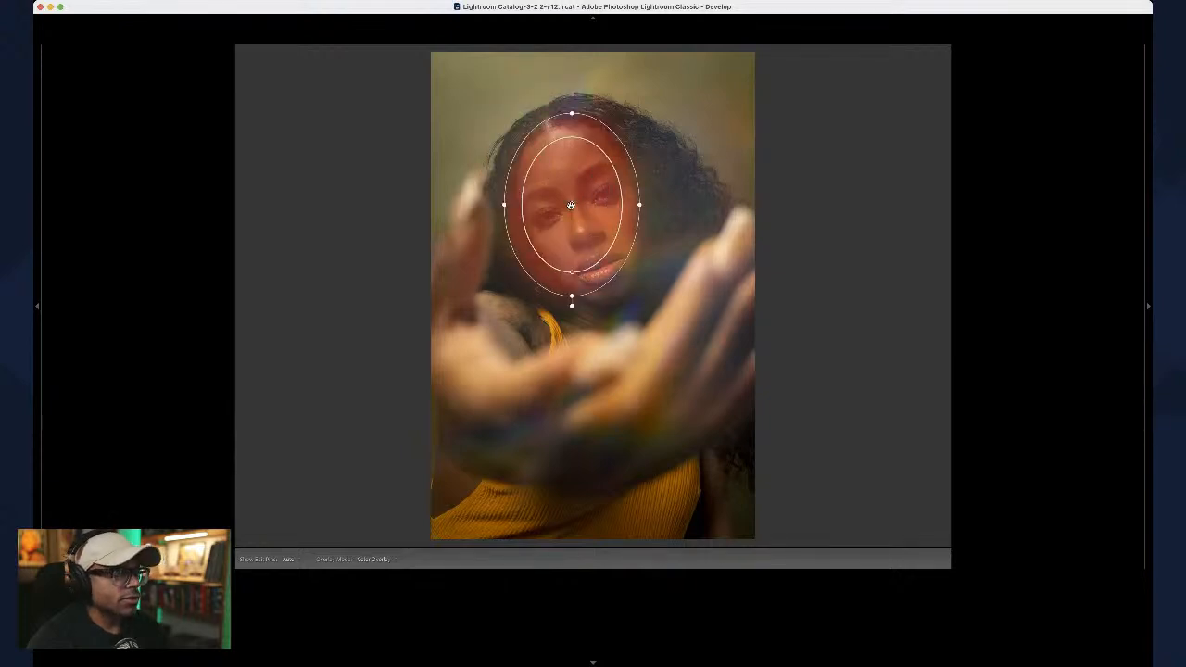
# Step: Stretch the radial mask from hairline to chin, rotate it slightly to follow the head's tilt, and hide its outline and overlay
pyautogui.press('f')
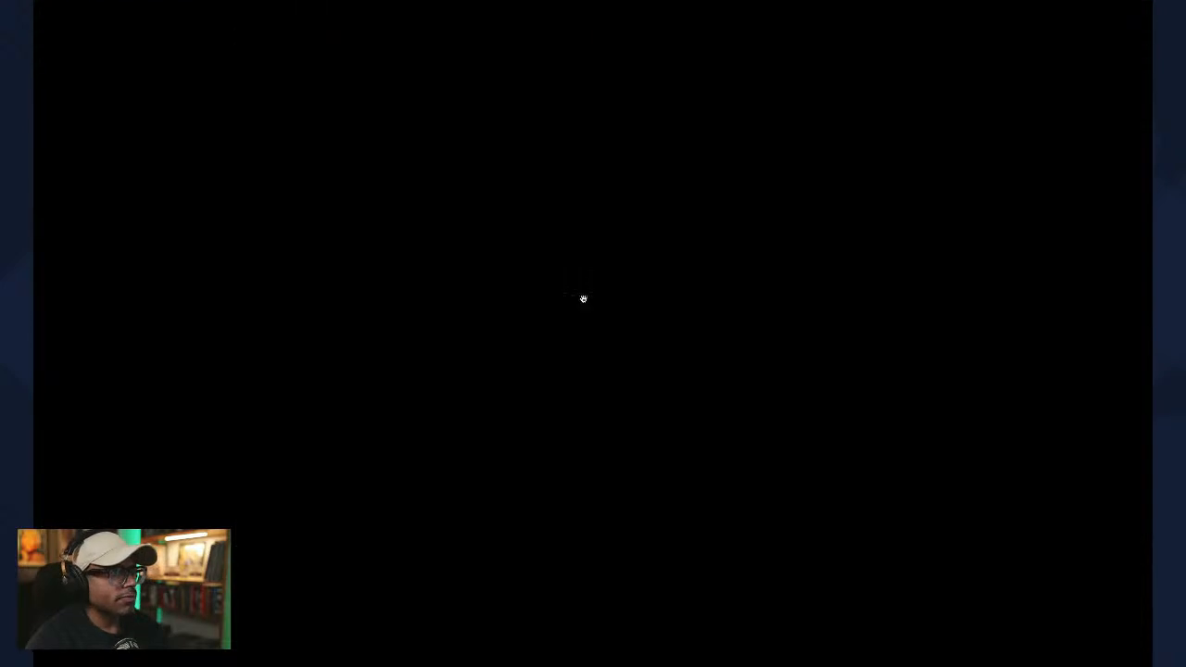
pyautogui.press('f')
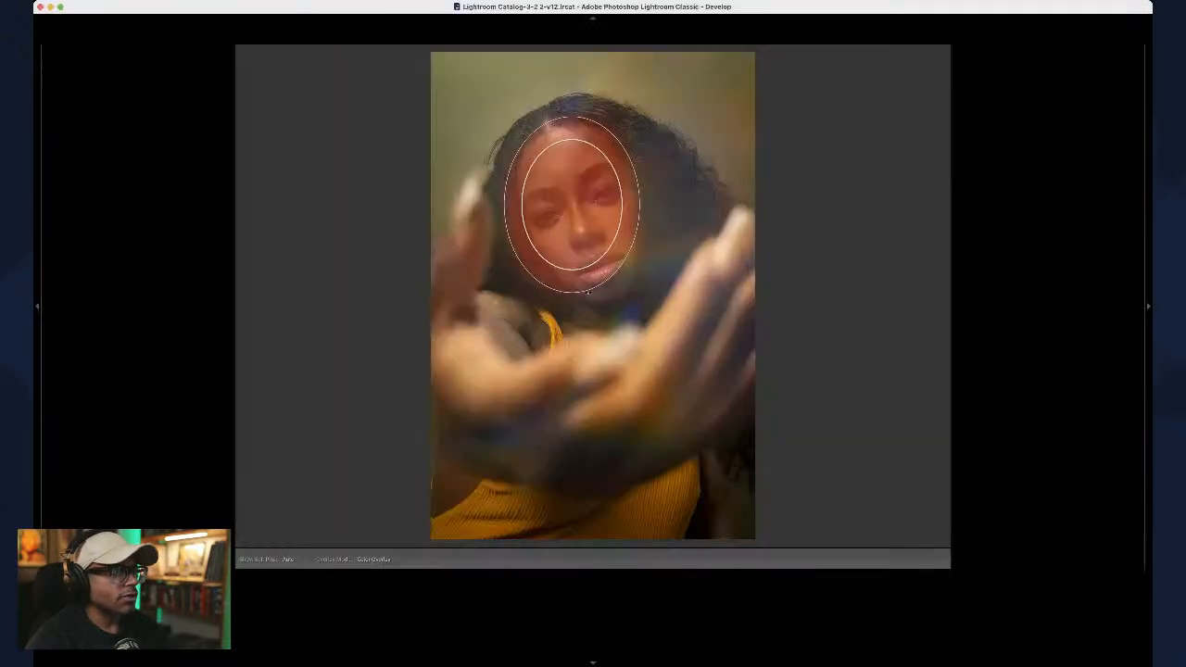
pyautogui.moveTo(572, 298)
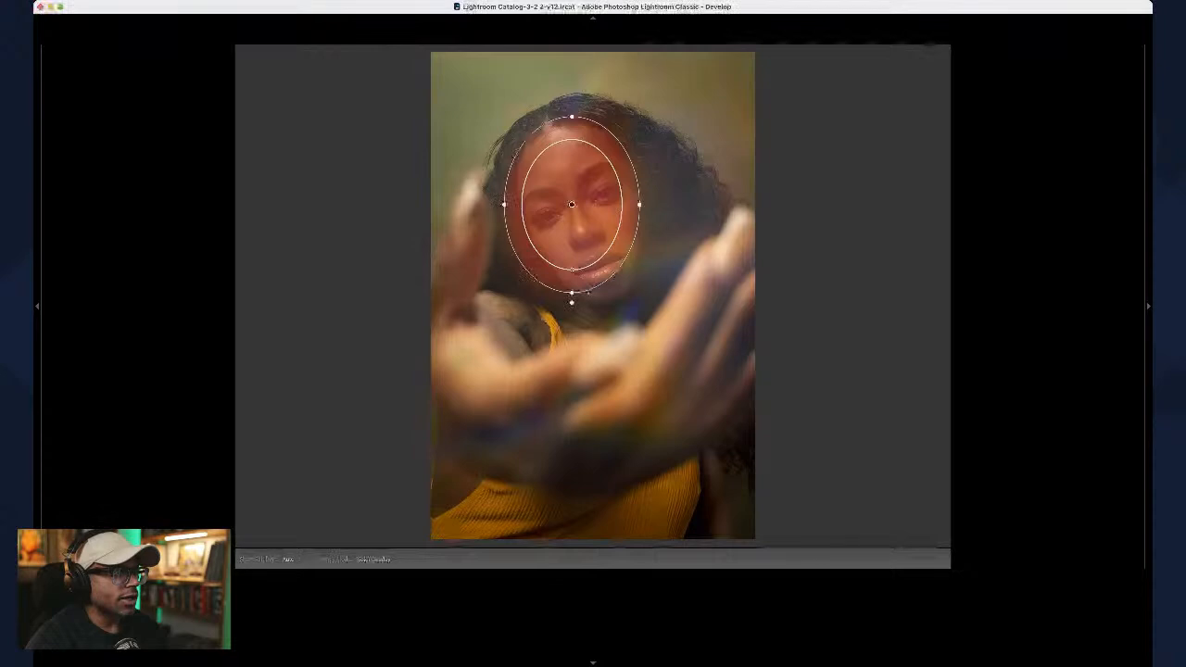
pyautogui.moveTo(572, 294)
pyautogui.mouseDown()
pyautogui.moveTo(571, 543)
pyautogui.moveTo(572, 205)
pyautogui.moveTo(572, 300)
pyautogui.moveTo(601, 299)
pyautogui.moveTo(572, 307)
pyautogui.mouseUp()
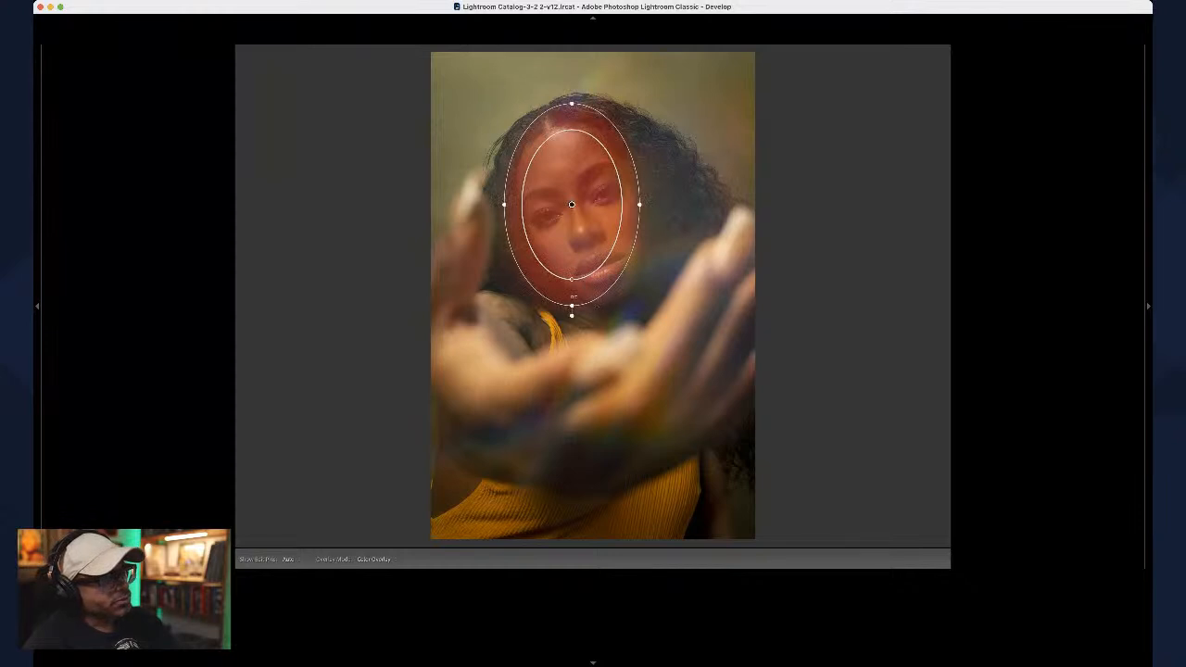
pyautogui.moveTo(572, 314); pyautogui.dragTo(589, 313)
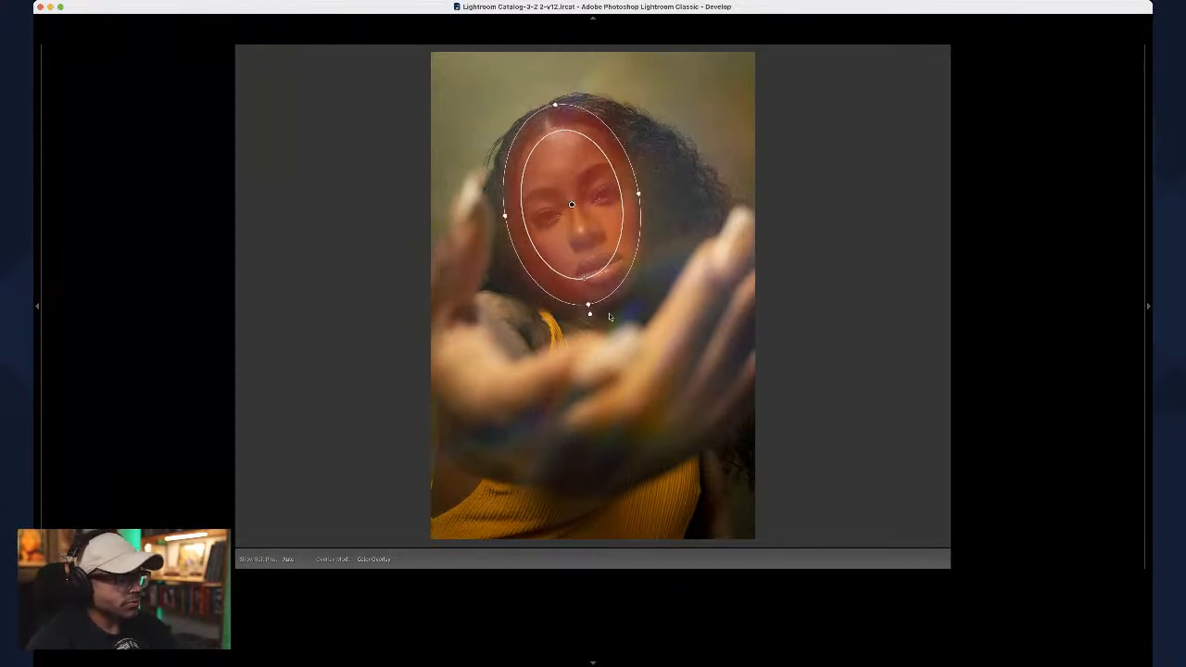
pyautogui.press('h')
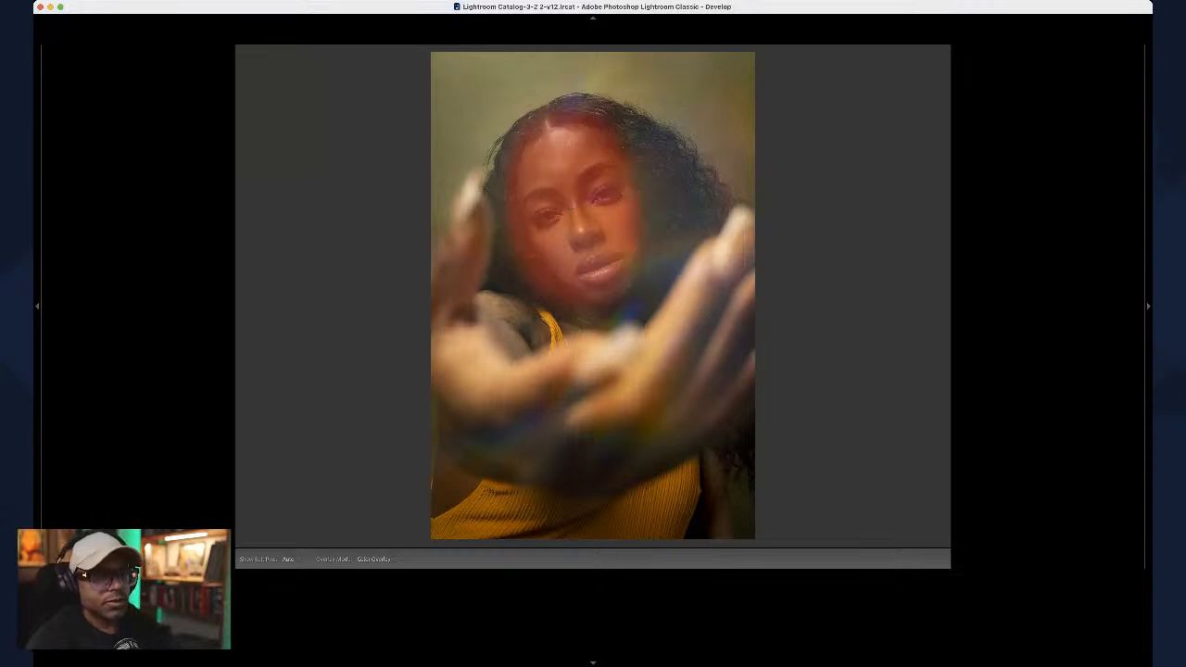
pyautogui.press('o')
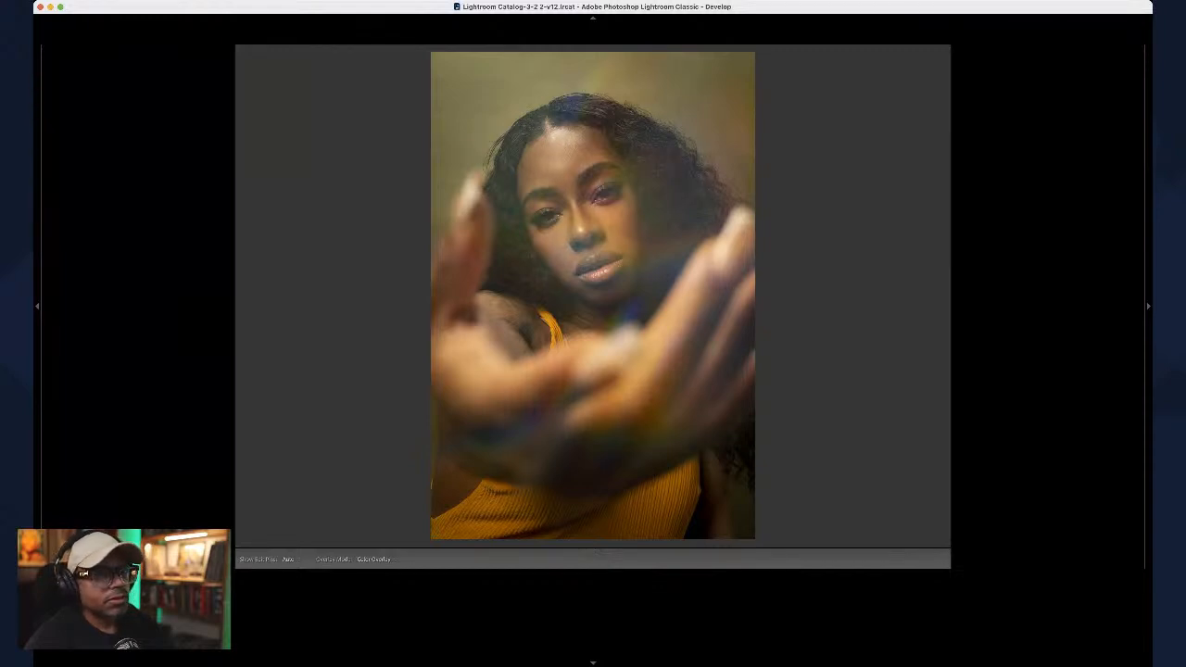
# Step: Close masking and compare the outstretched-hands portrait before and after the Develop adjustments
pyautogui.press('\\')
pyautogui.press('\\')
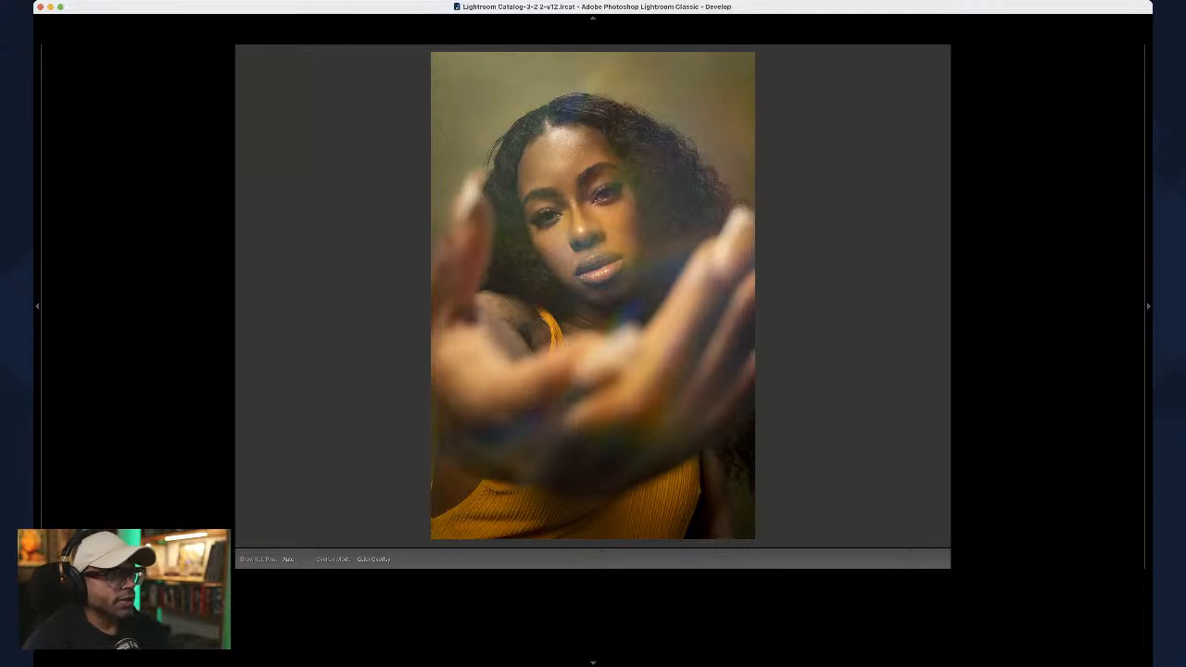
pyautogui.hotkey('shift', 'w')
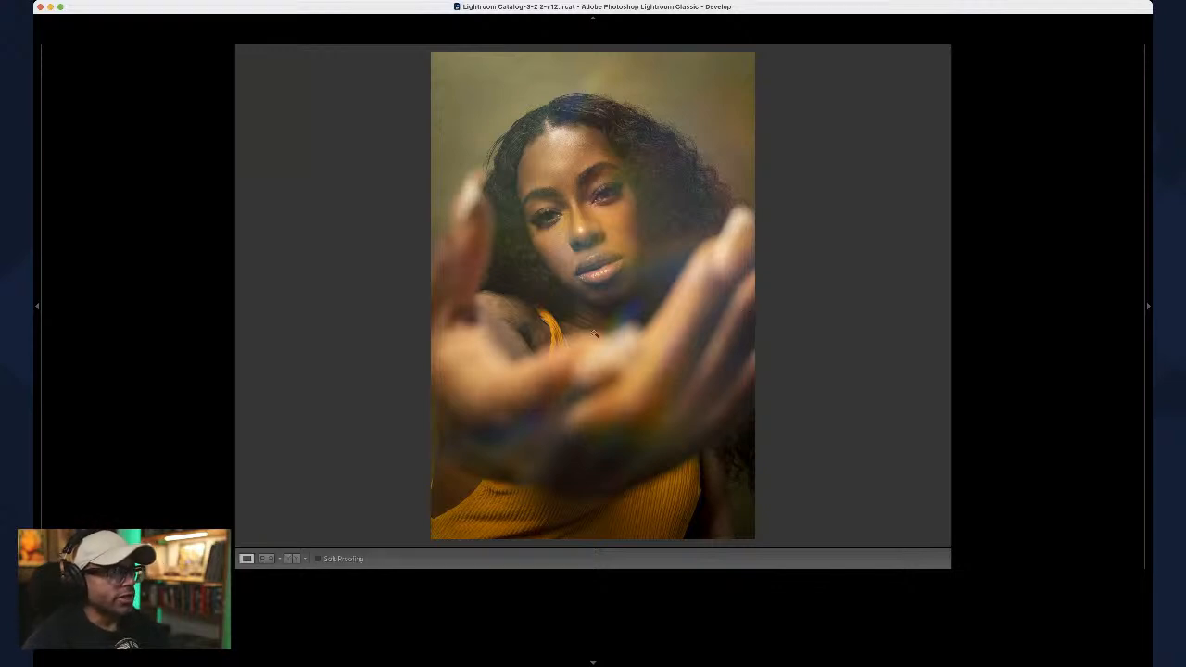
pyautogui.press('\\')
pyautogui.press('\\')
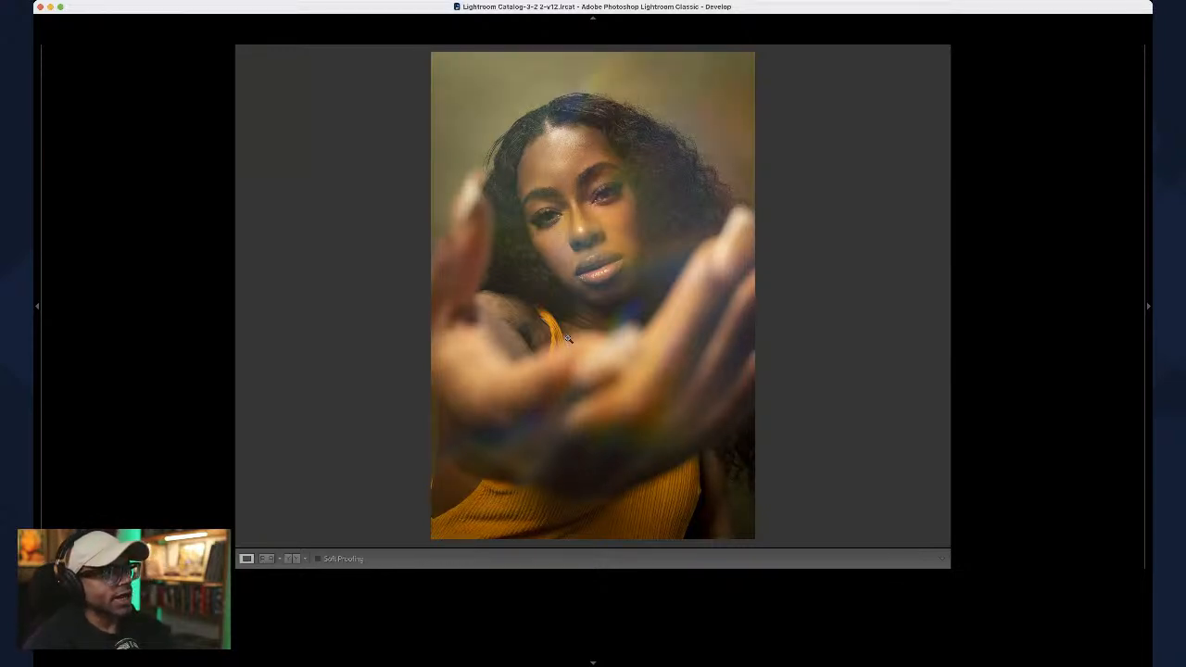
pyautogui.press('\\')
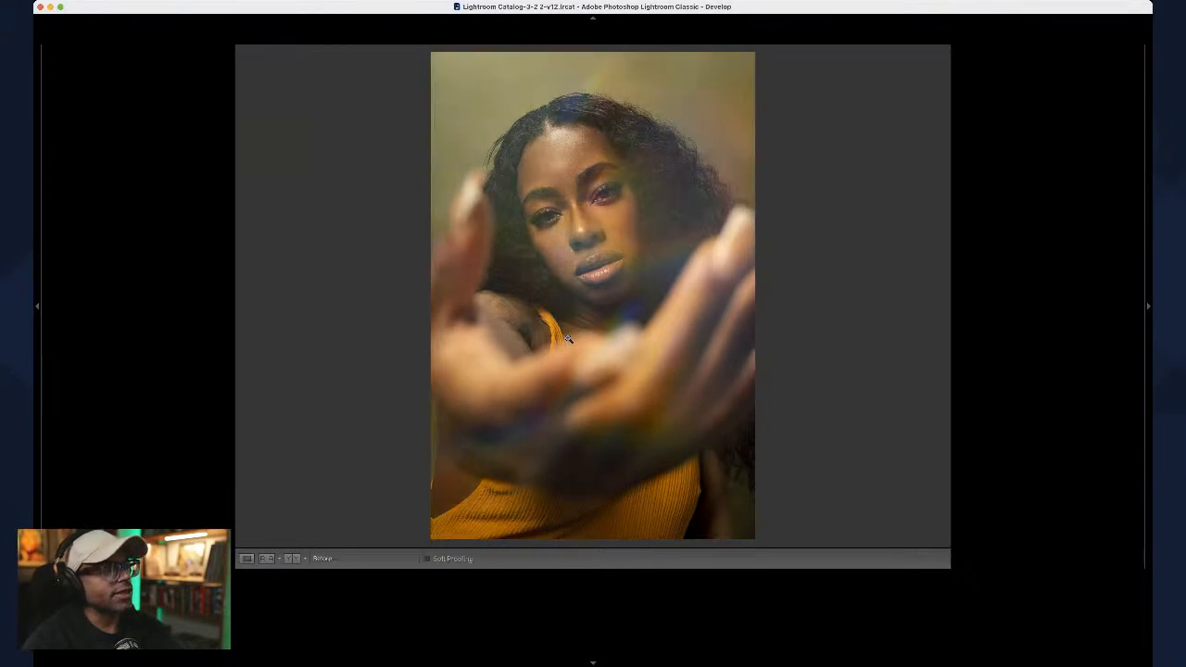
# Step: Compare the outstretched-hands portrait repeatedly with its before view to judge the face mask's effect
pyautogui.press('\\')
pyautogui.press('\\')
pyautogui.press('\\')
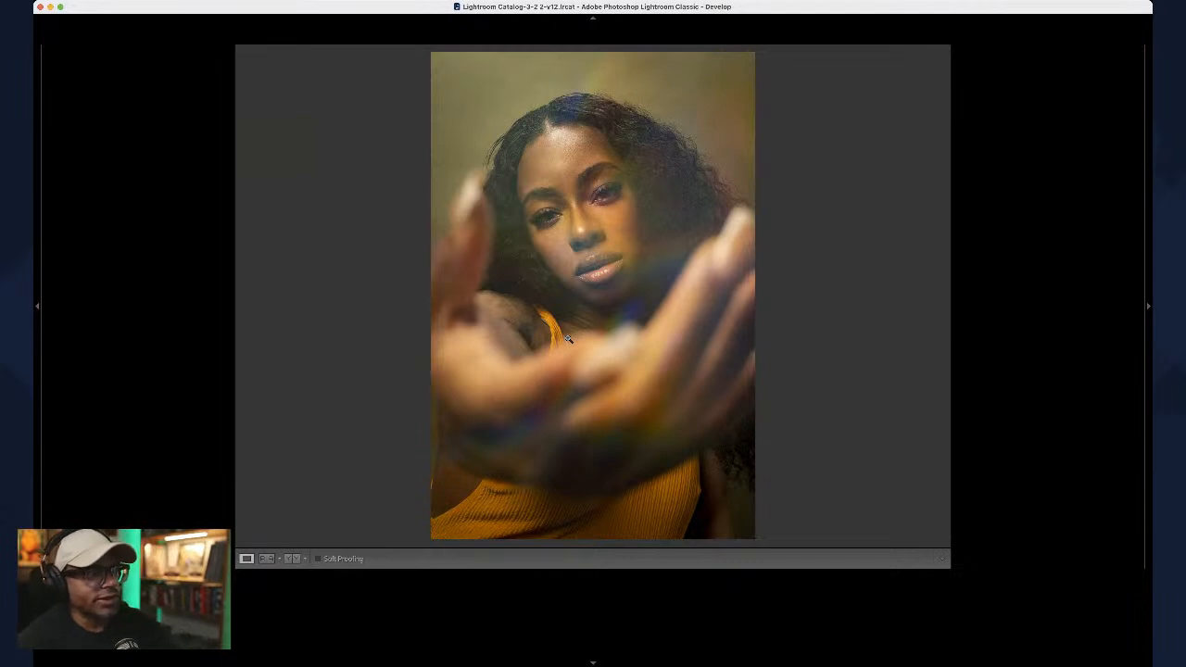
pyautogui.press('\\')
pyautogui.press('\\')
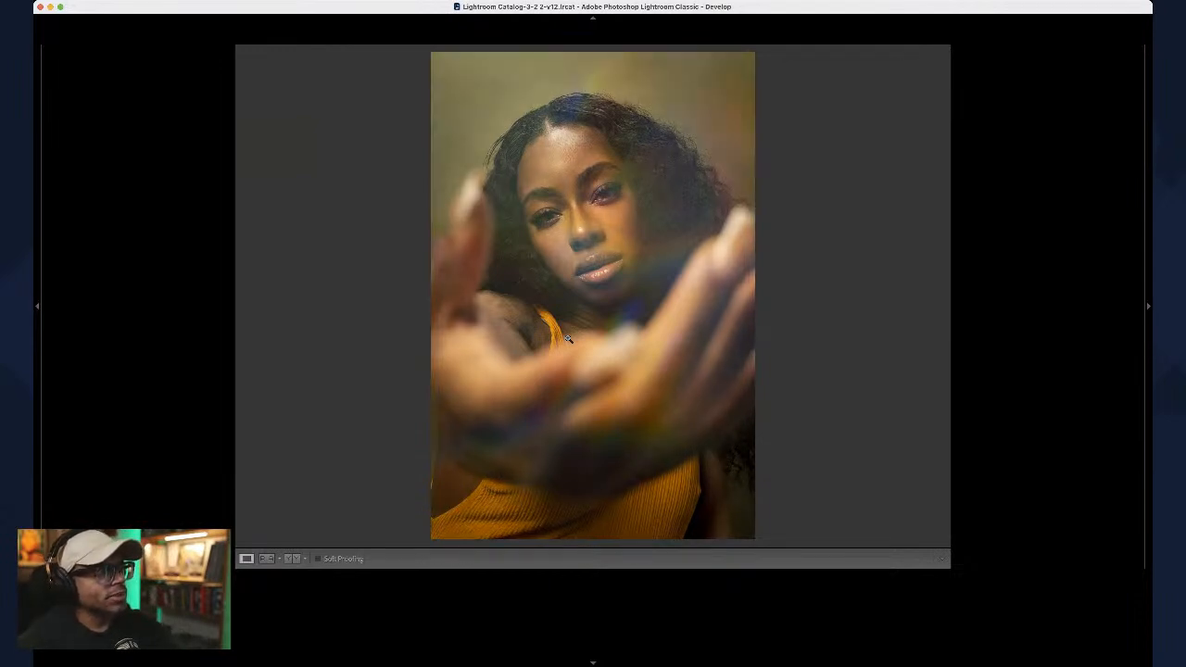
pyautogui.press('\\')
pyautogui.press('\\')
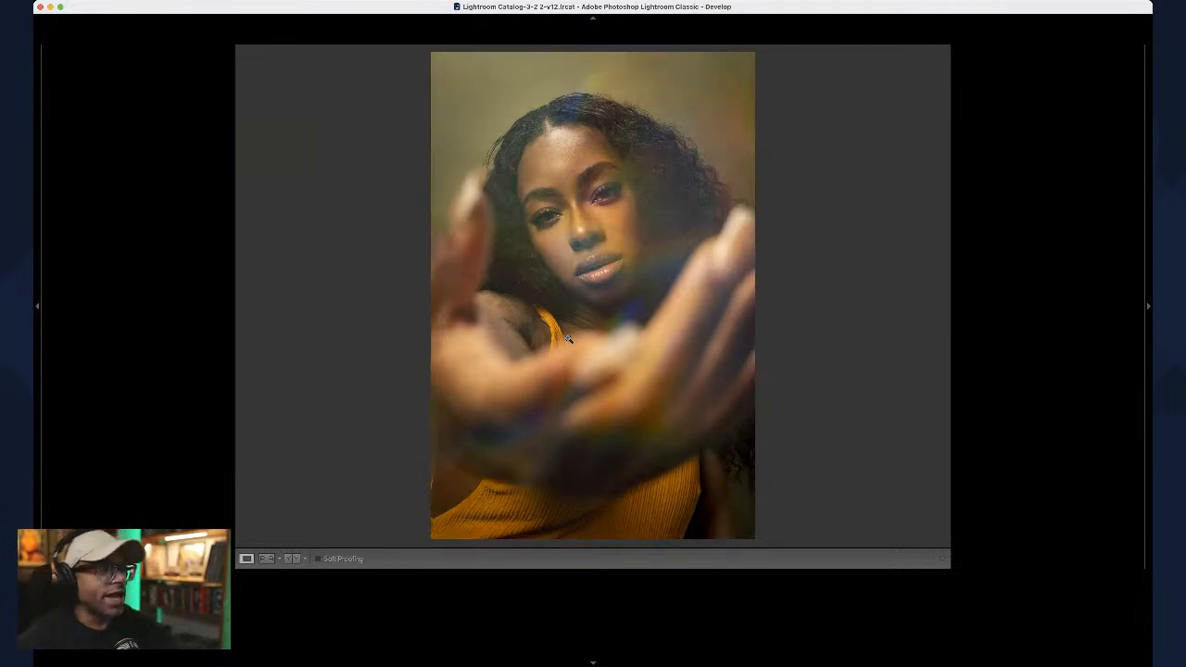
pyautogui.press('\\')
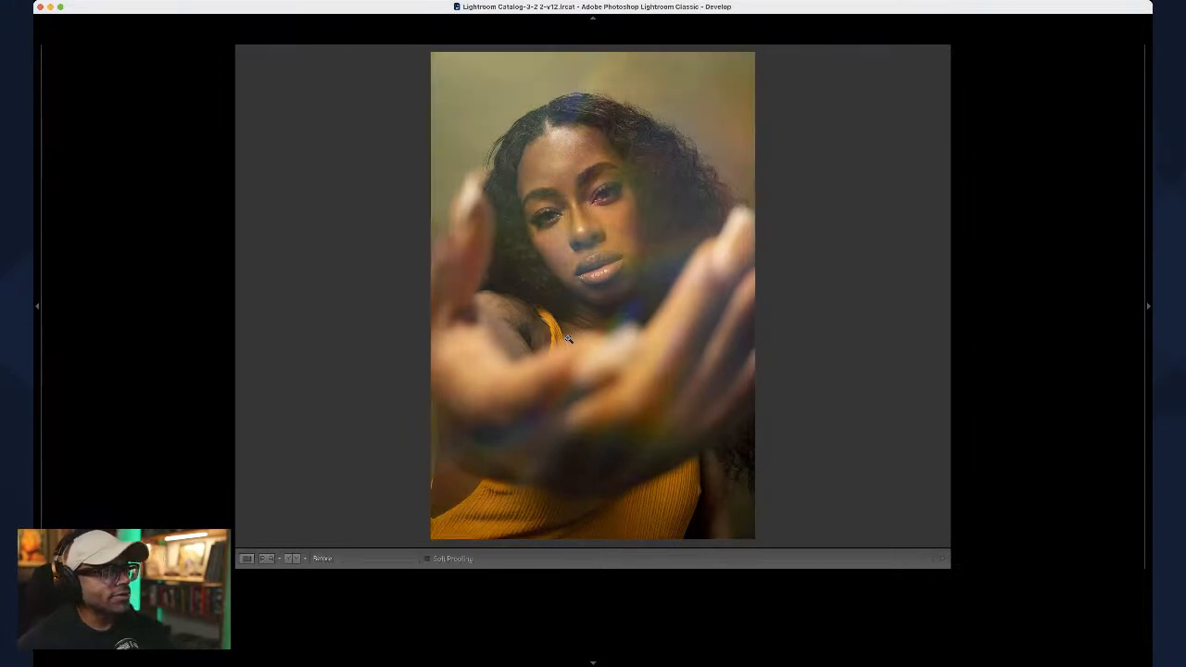
pyautogui.press('\\')
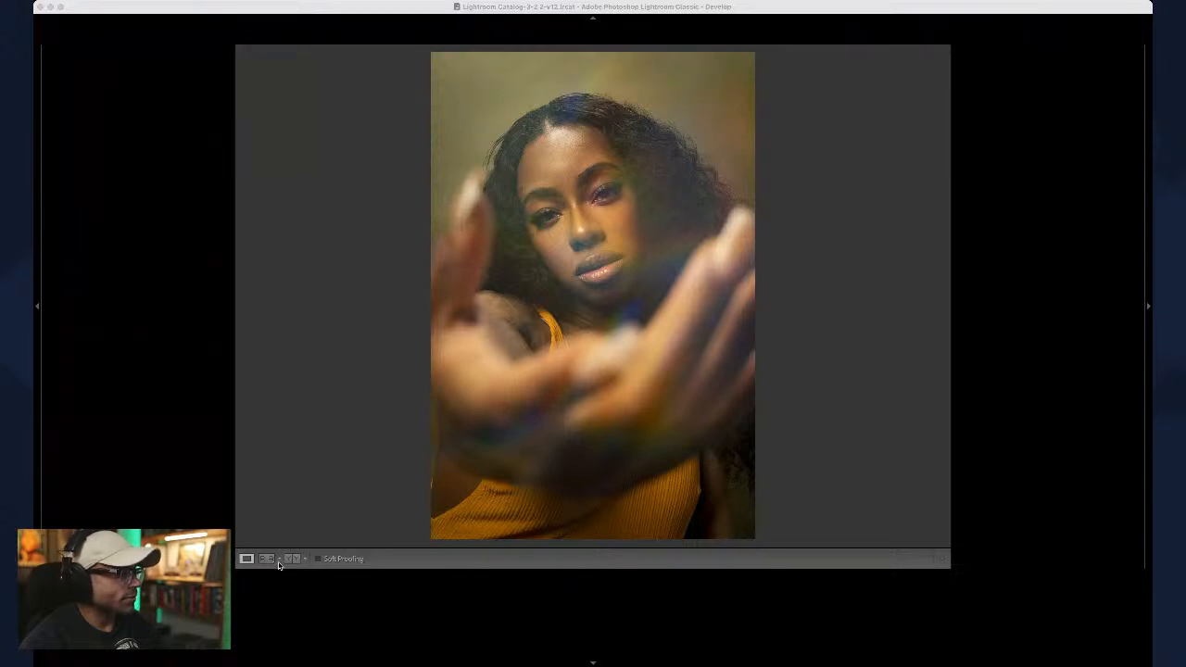
pyautogui.press('super+d')
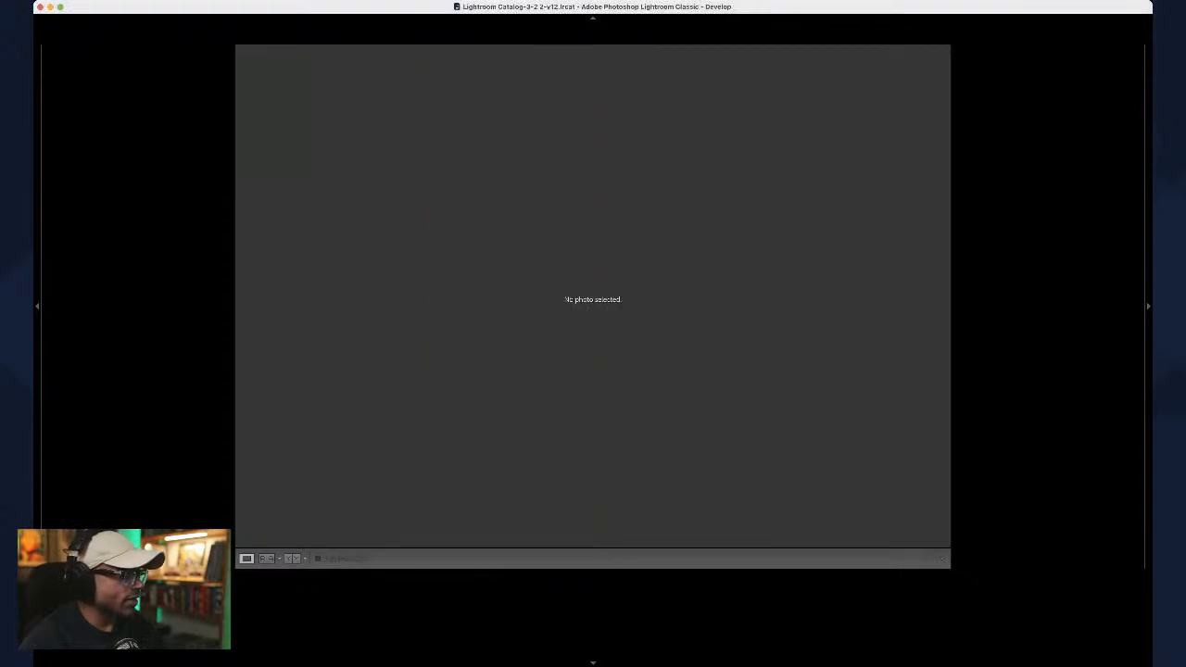
pyautogui.press('super+z')
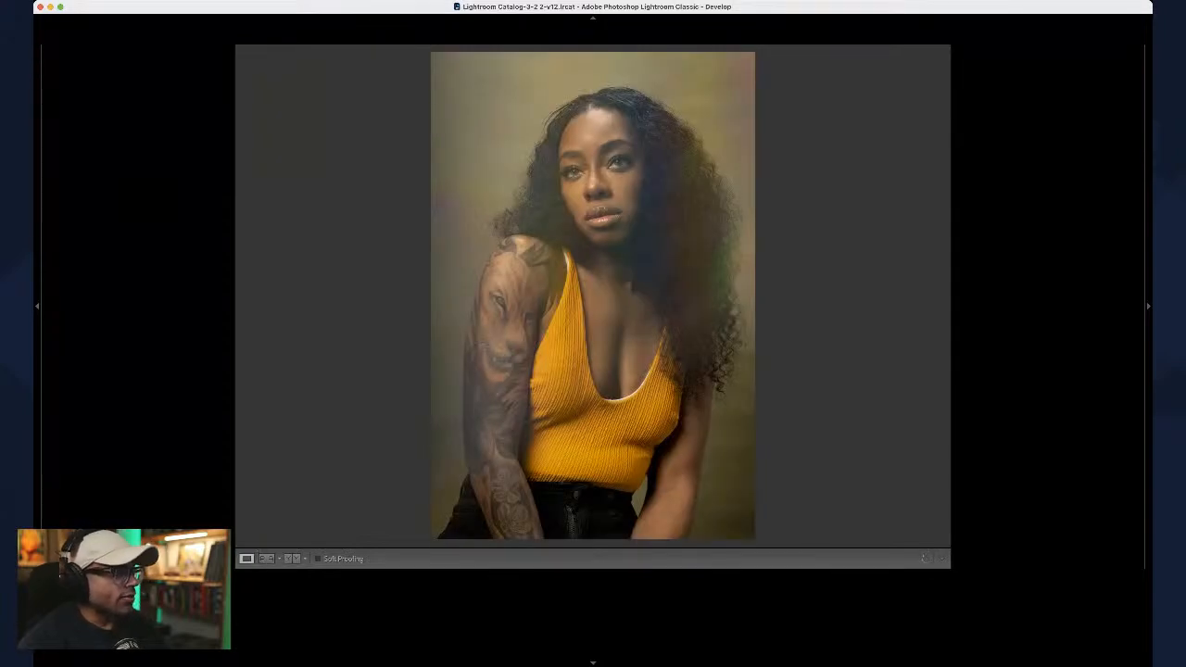
pyautogui.press('Right')
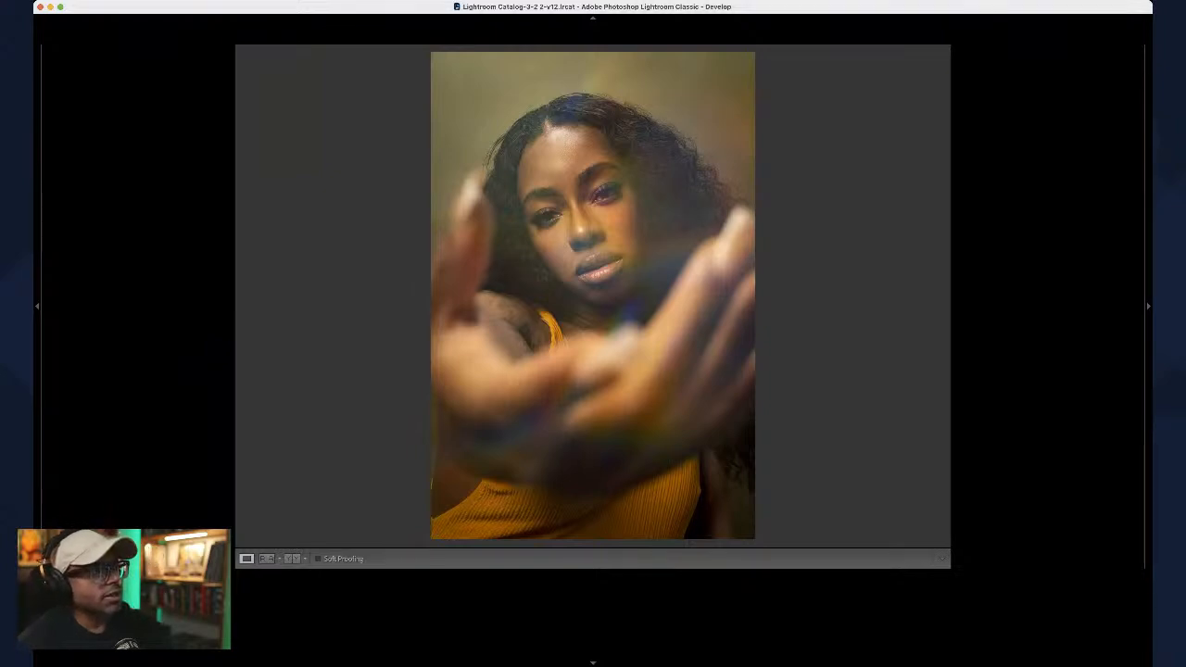
# Step: Check the outstretched-hands portrait's before and after views again and inspect the woman's face up close
pyautogui.press('\\')
pyautogui.press('\\')
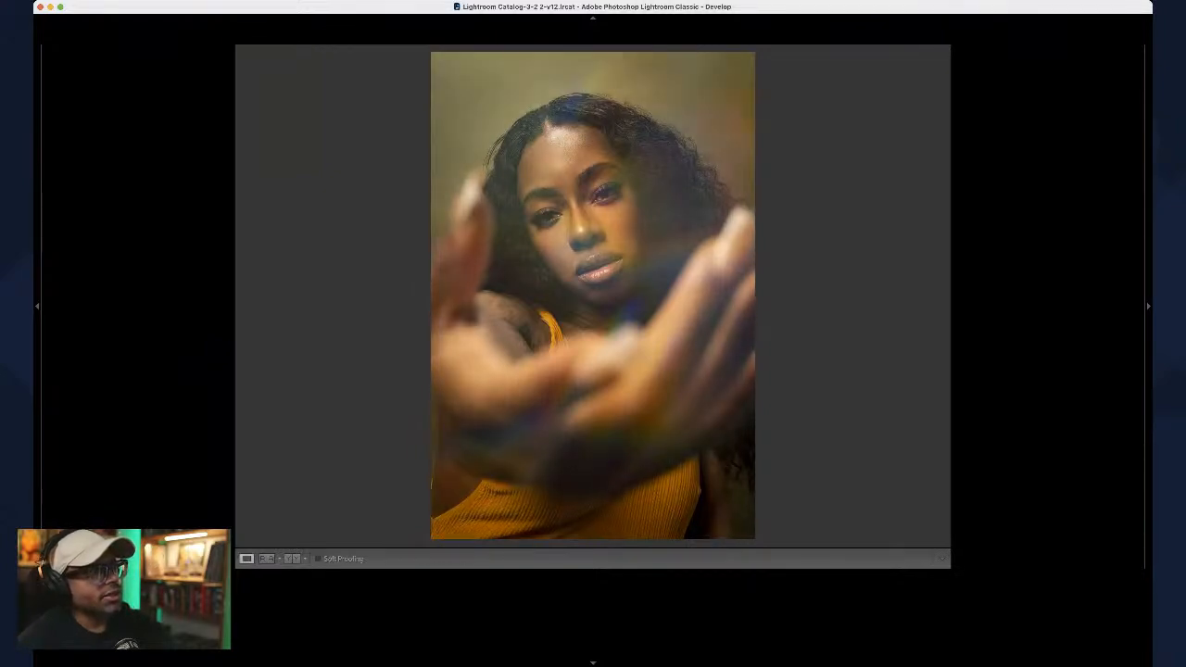
pyautogui.press('\\')
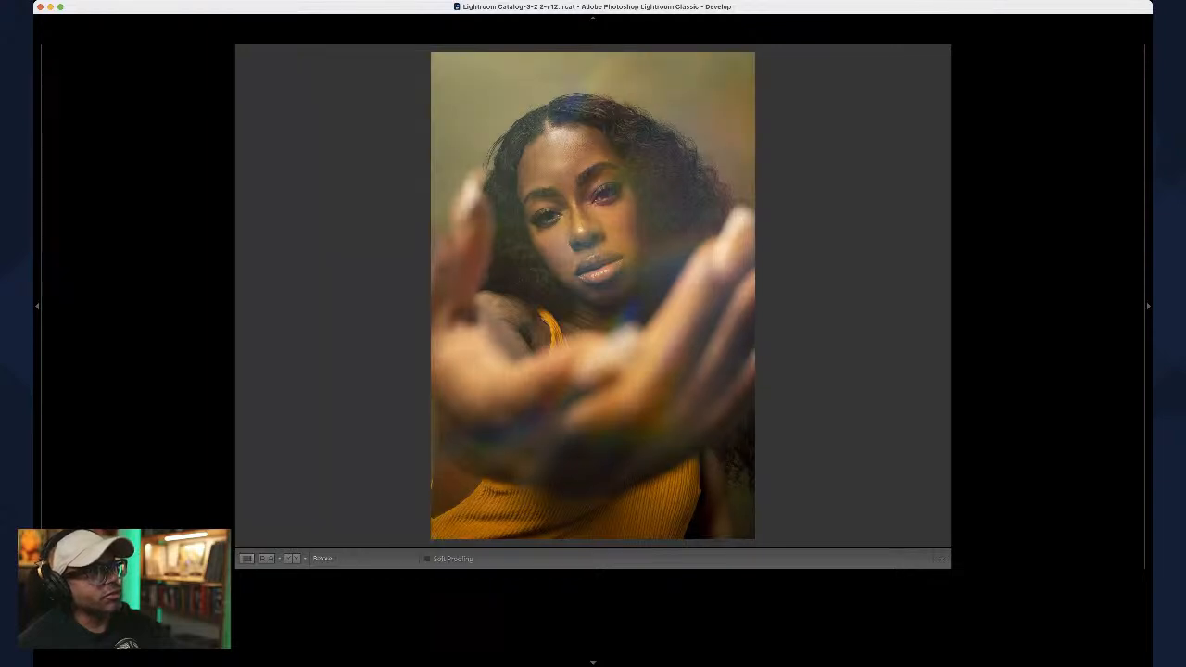
pyautogui.press('\\')
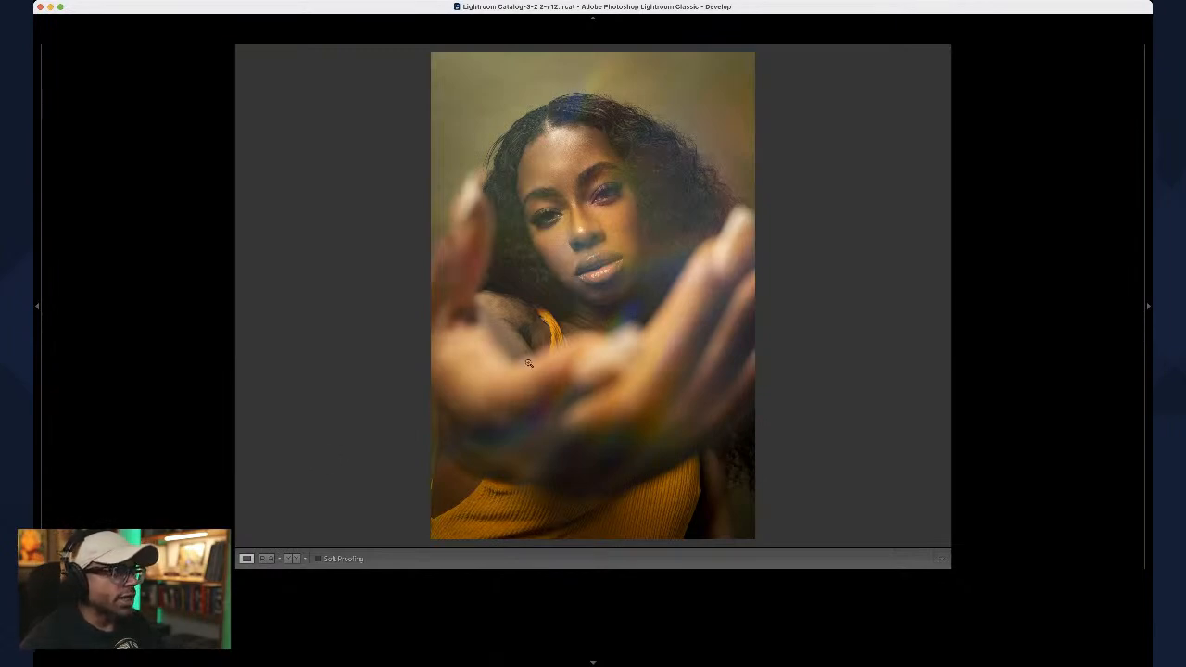
pyautogui.click(610, 215)
pyautogui.moveTo(604, 228); pyautogui.dragTo(645, 355)
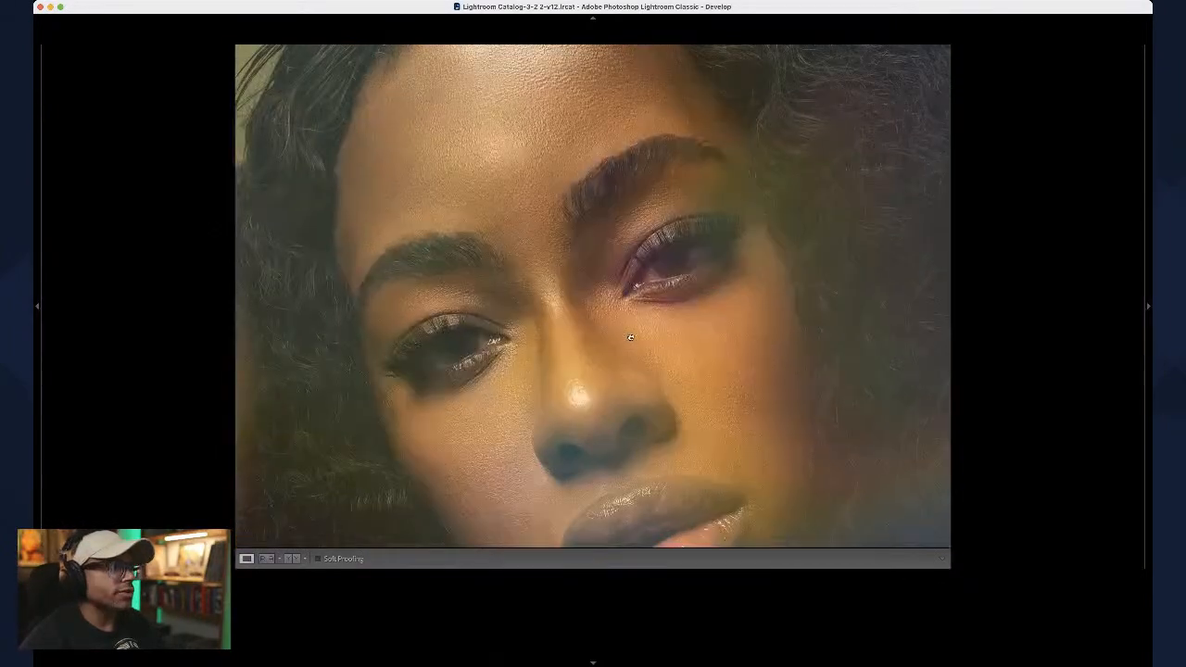
pyautogui.click(342, 424)
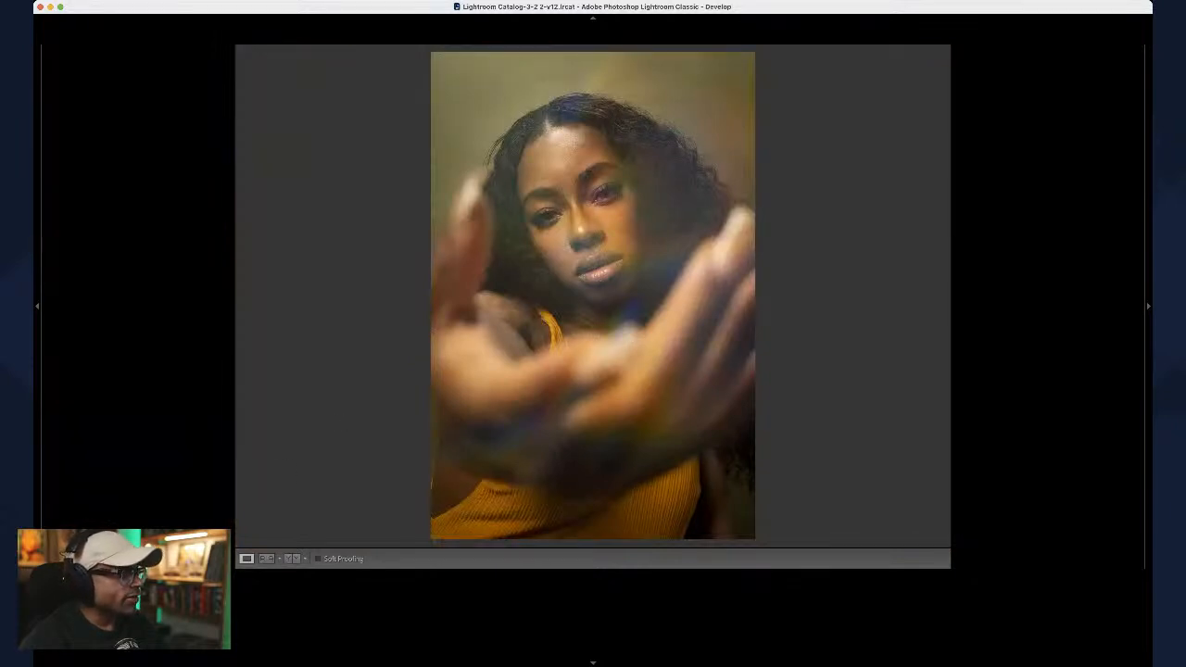
# Step: Bring up the seated portrait and fit an upright oval radial gradient mask over the woman's face from hairline to just below the chin
pyautogui.press('Right')
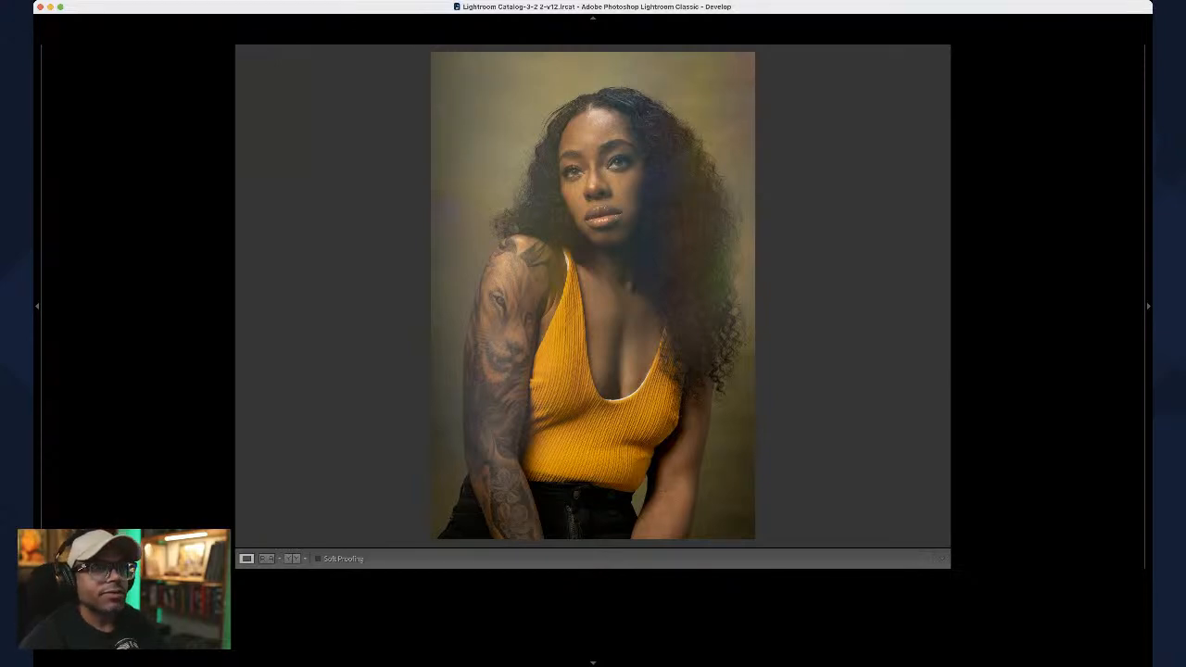
pyautogui.hotkey('shift', 'w')
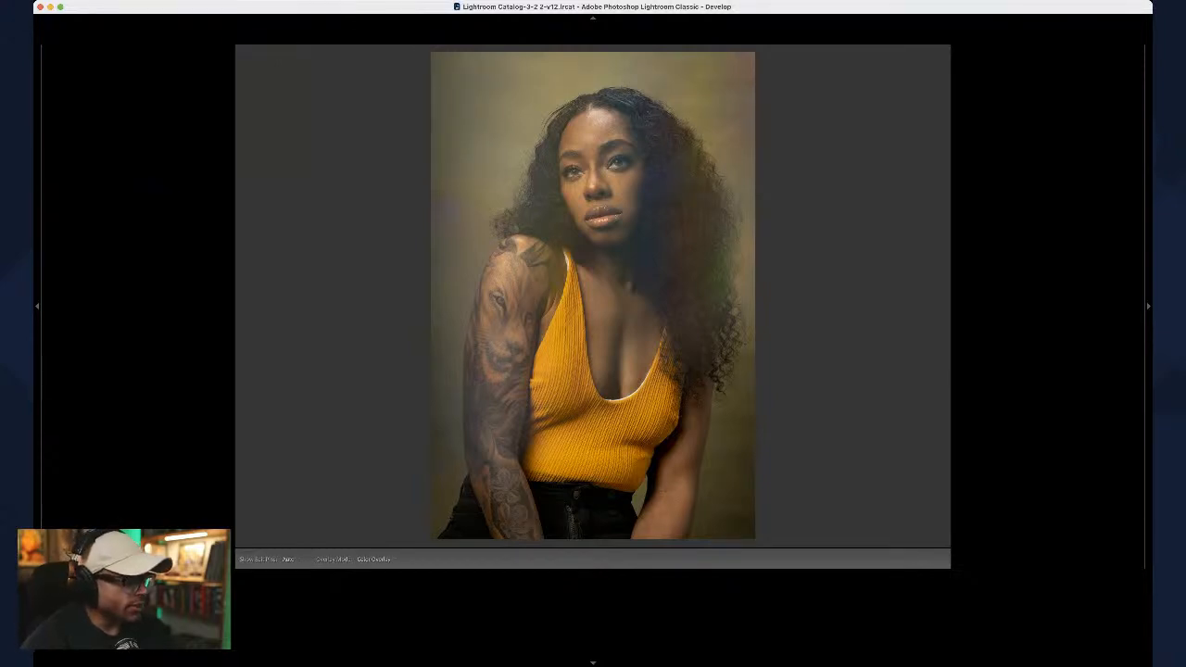
pyautogui.hotkey('shift', 'w')
pyautogui.hotkey('shift', 'w')
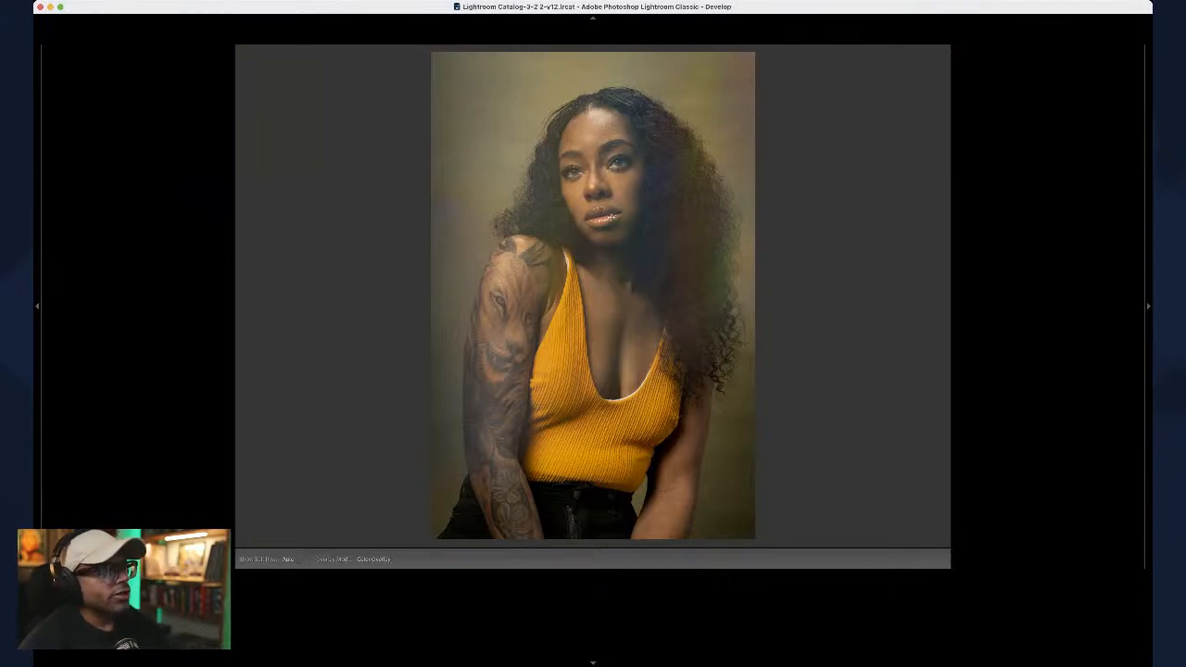
pyautogui.moveTo(570, 145); pyautogui.dragTo(613, 216)
pyautogui.moveTo(570, 144); pyautogui.dragTo(597, 172)
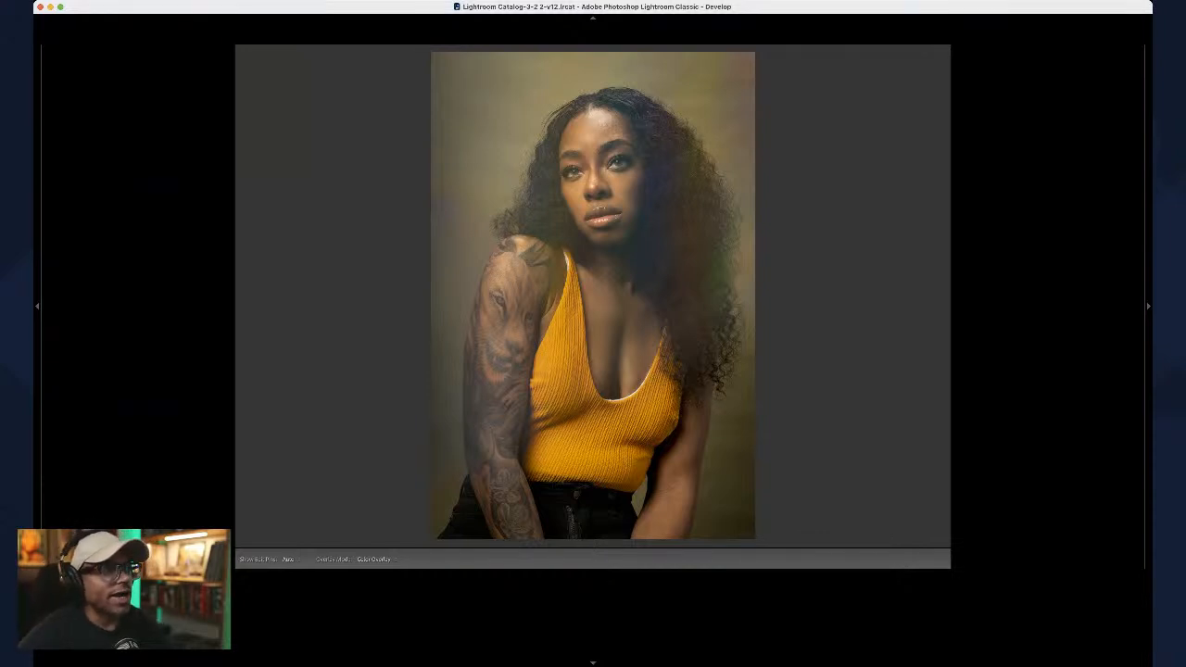
pyautogui.moveTo(598, 171); pyautogui.dragTo(642, 246)
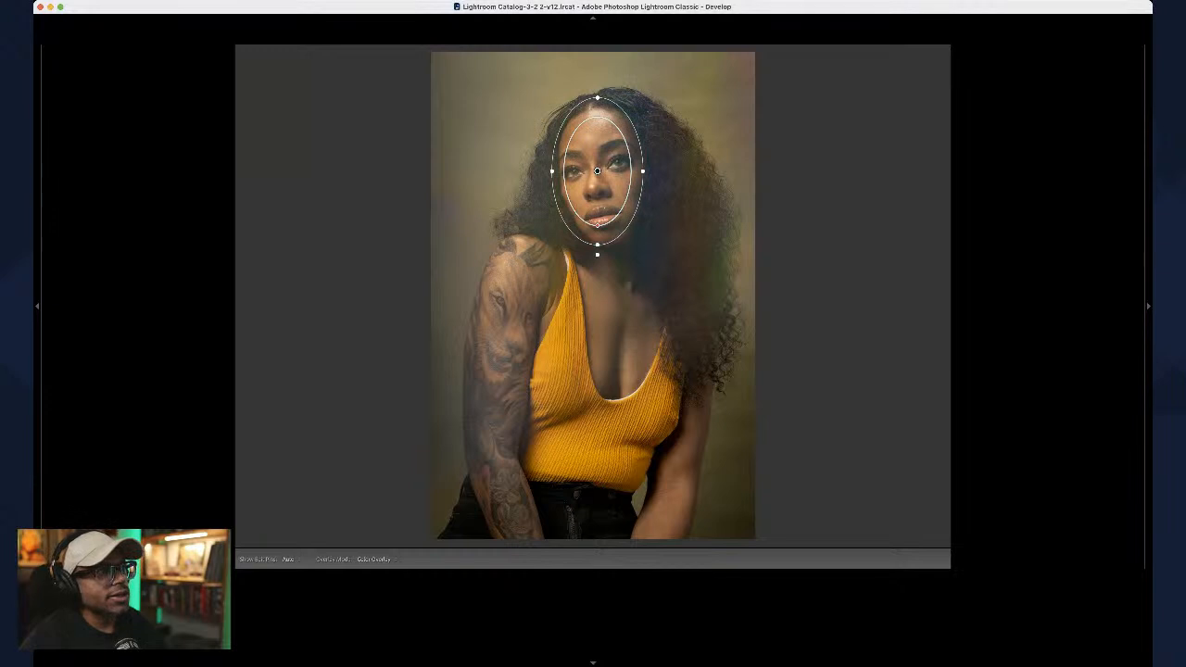
pyautogui.hotkey('shift', 'w')
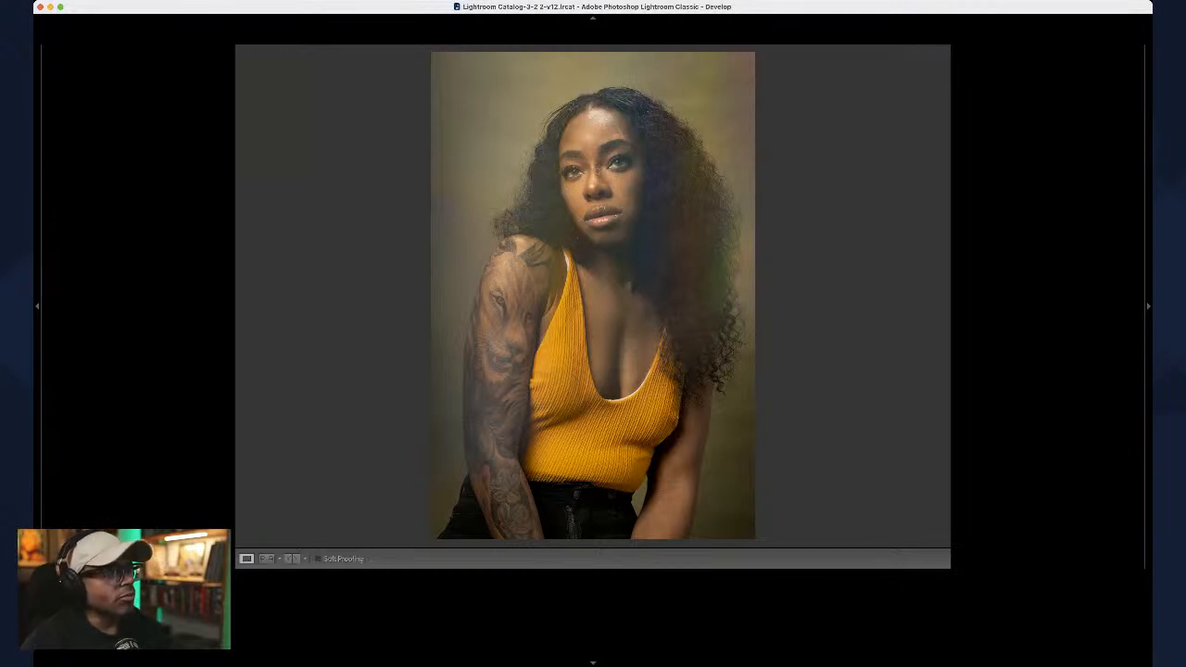
# Step: Compare the seated portrait before and after the Develop adjustments
pyautogui.press('\\')
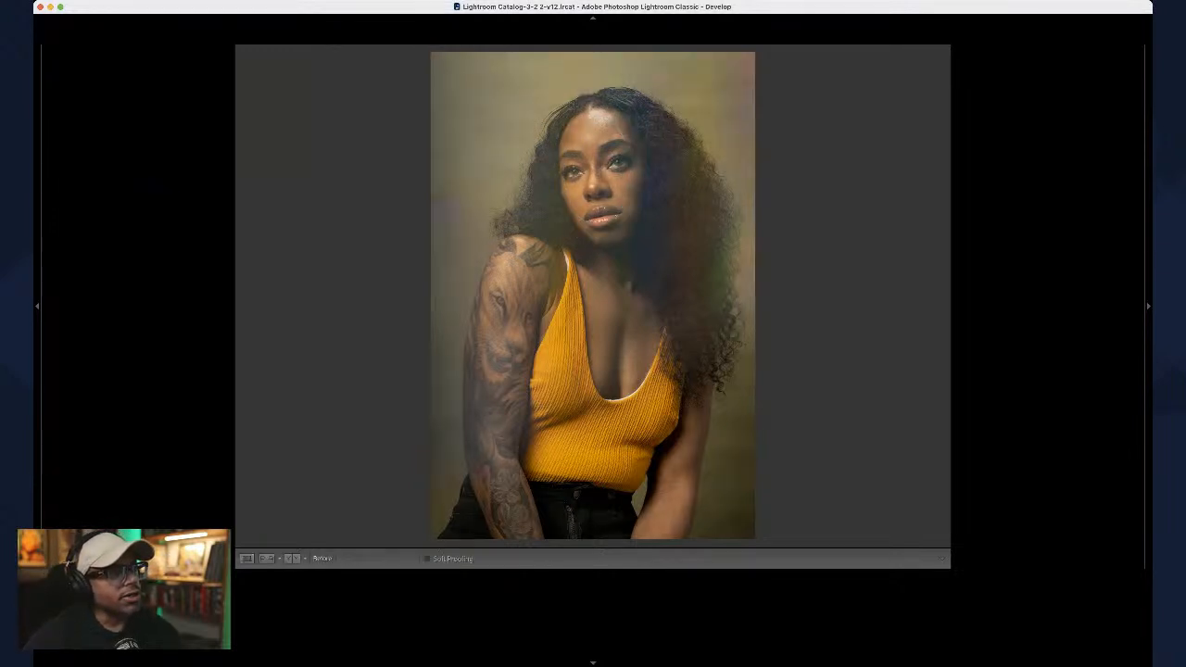
pyautogui.press('\\')
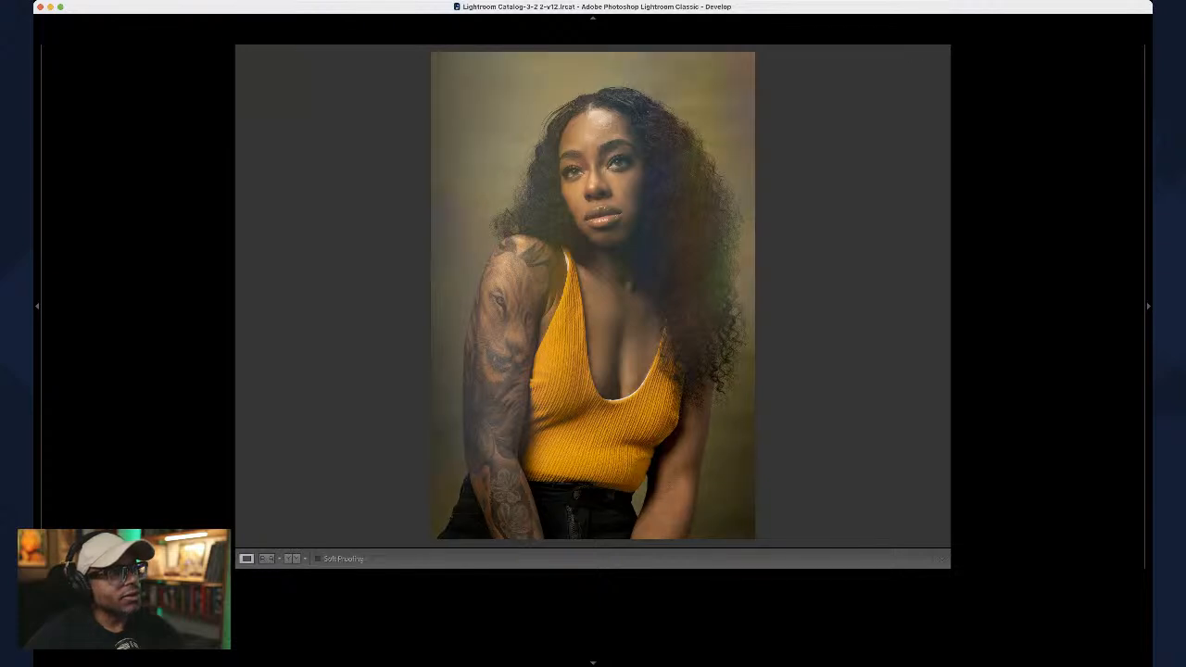
pyautogui.press('\\')
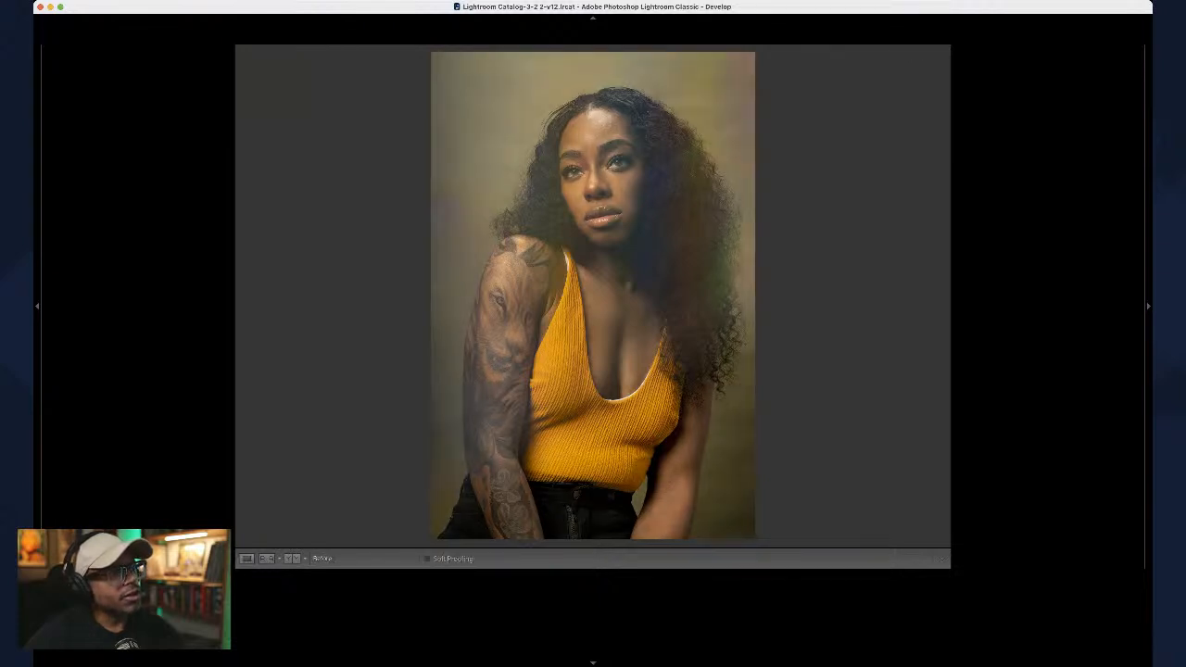
pyautogui.press('\\')
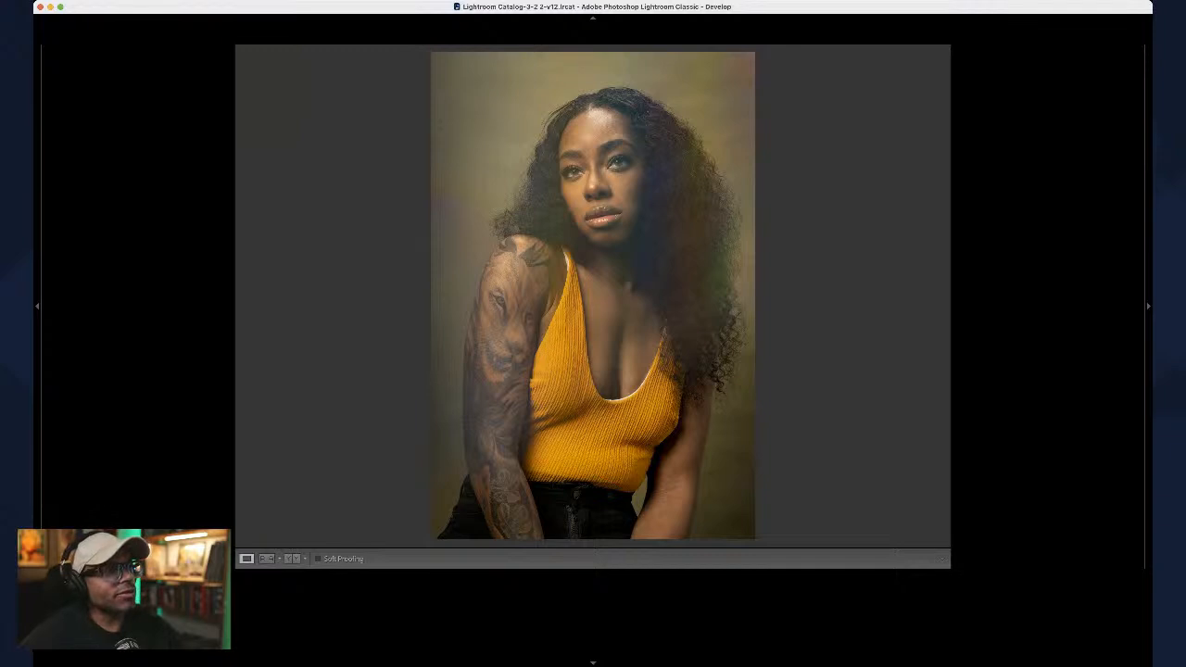
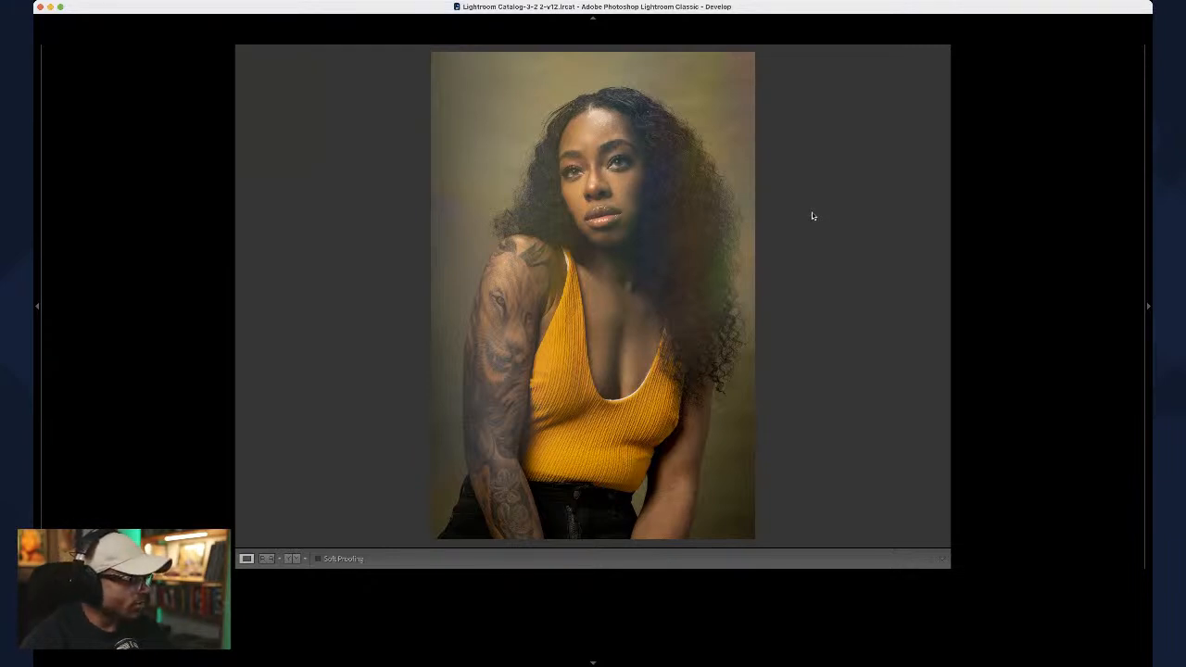
# Step: Revisit the oval radial mask on the seated woman's face, close masking and check the face up close
pyautogui.hotkey('shift', 'm')
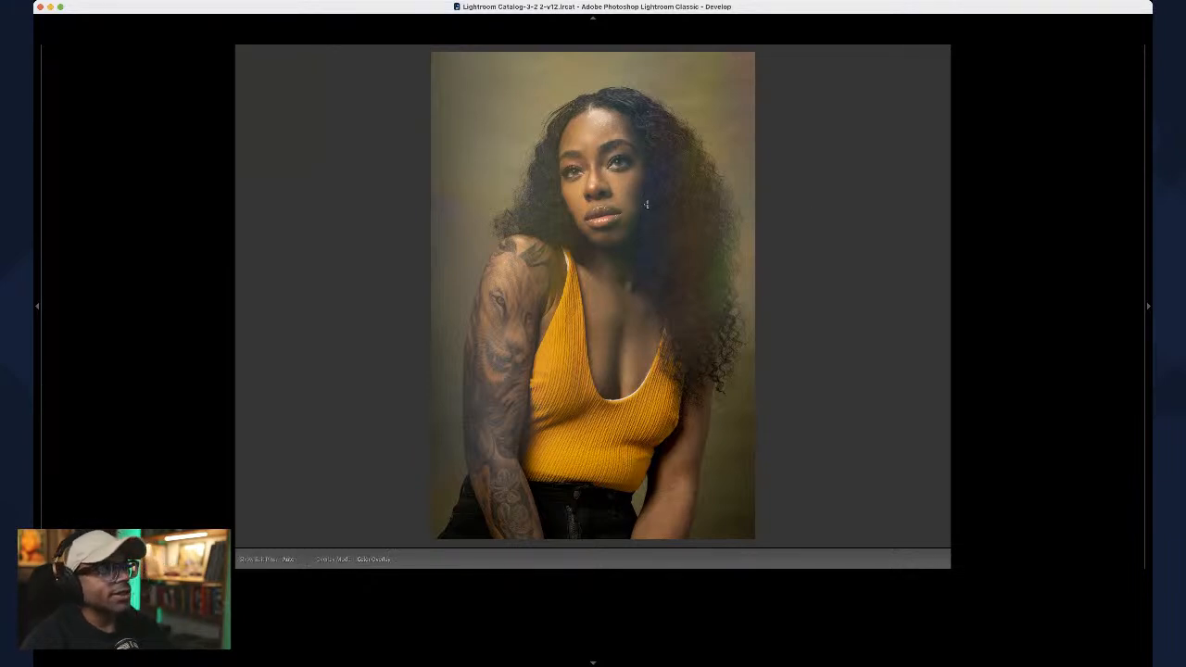
pyautogui.moveTo(599, 171); pyautogui.dragTo(643, 244)
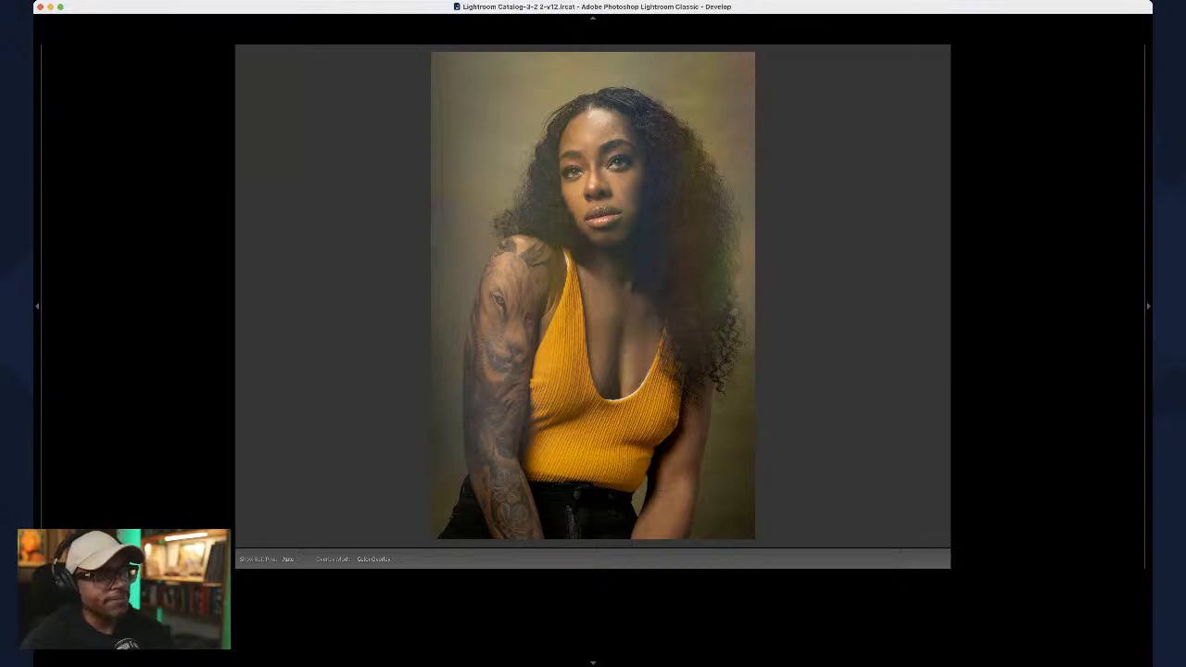
pyautogui.moveTo(777, 206)
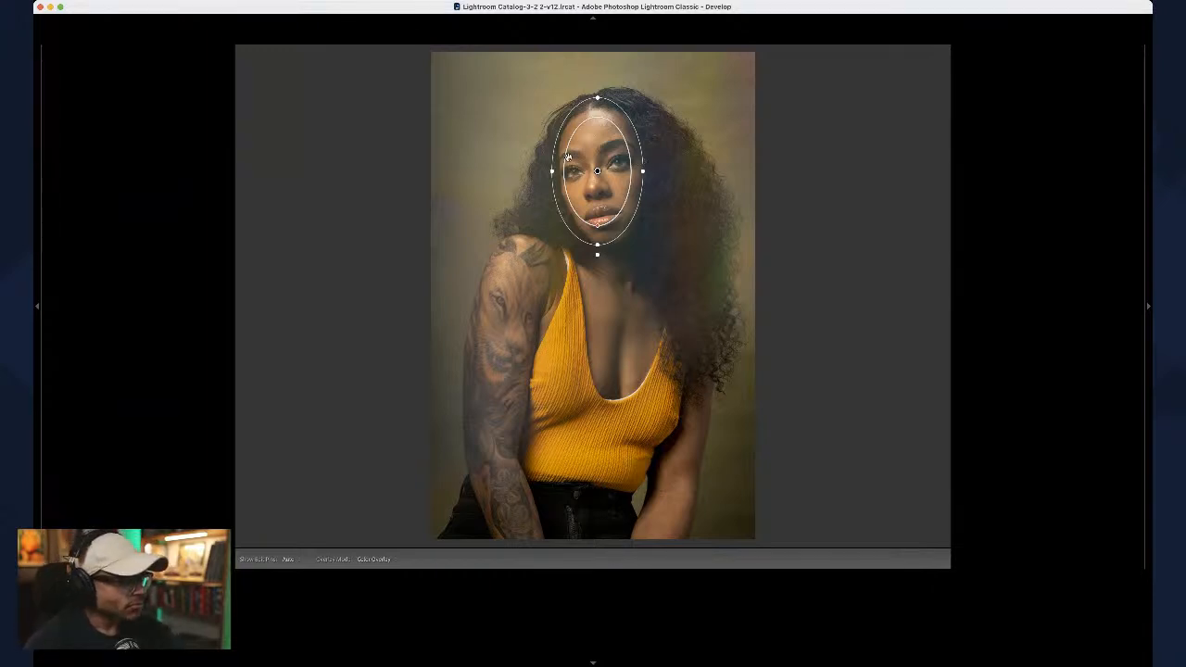
pyautogui.hotkey('shift', 'w')
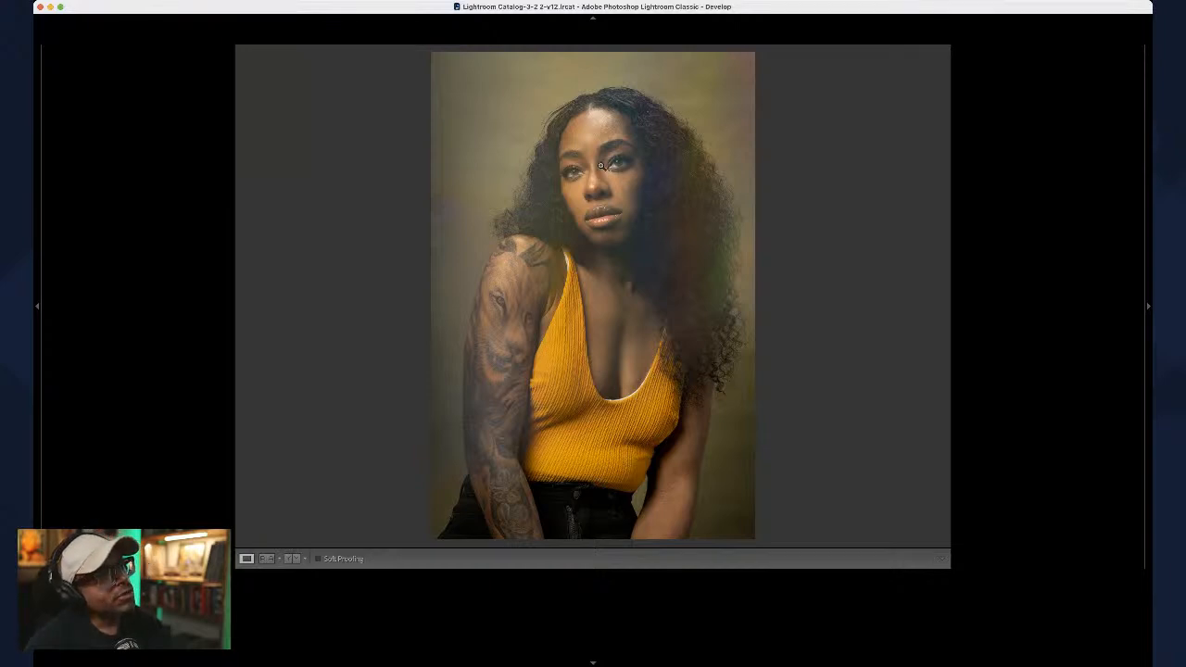
pyautogui.click(604, 166)
pyautogui.moveTo(604, 166); pyautogui.dragTo(590, 226)
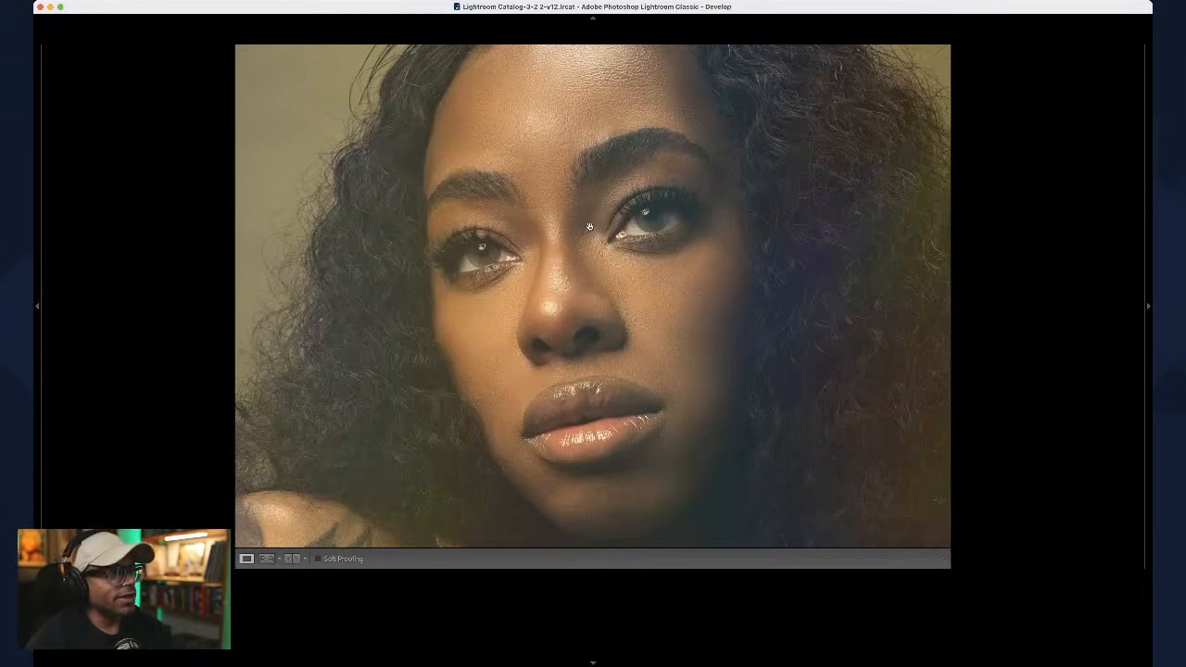
pyautogui.click(589, 227)
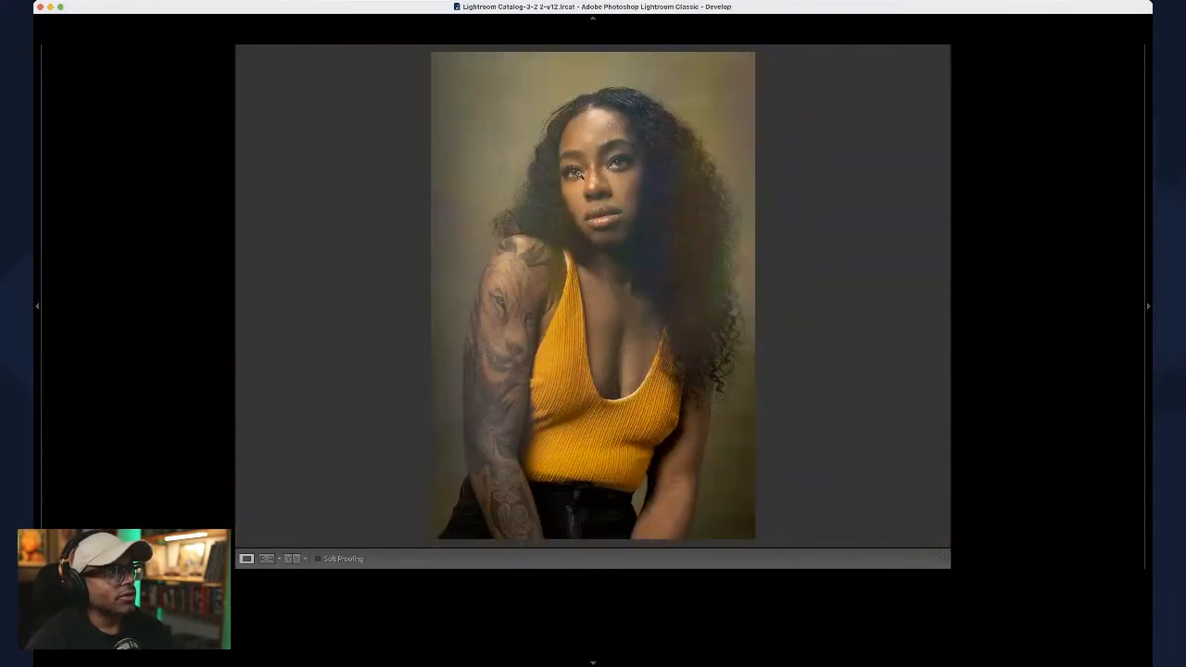
# Step: Remove the stray hair above the crown of the seated woman's head and return to the outstretched-hands portrait
pyautogui.click(582, 168)
pyautogui.moveTo(585, 323); pyautogui.dragTo(587, 388)
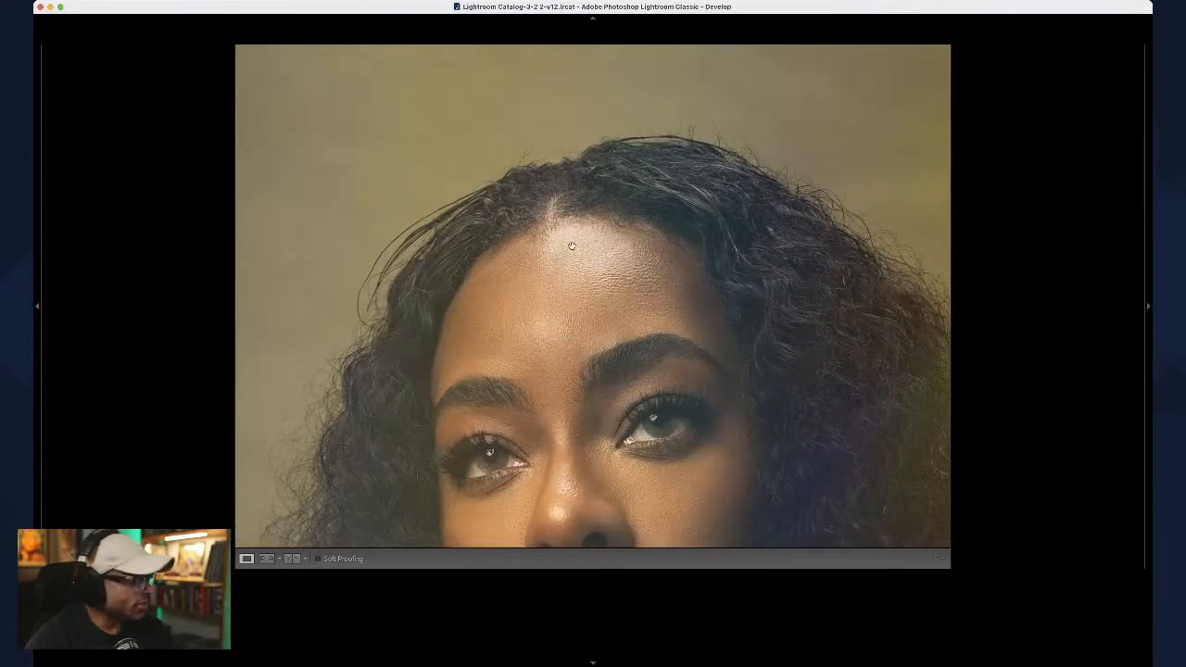
pyautogui.press('q')
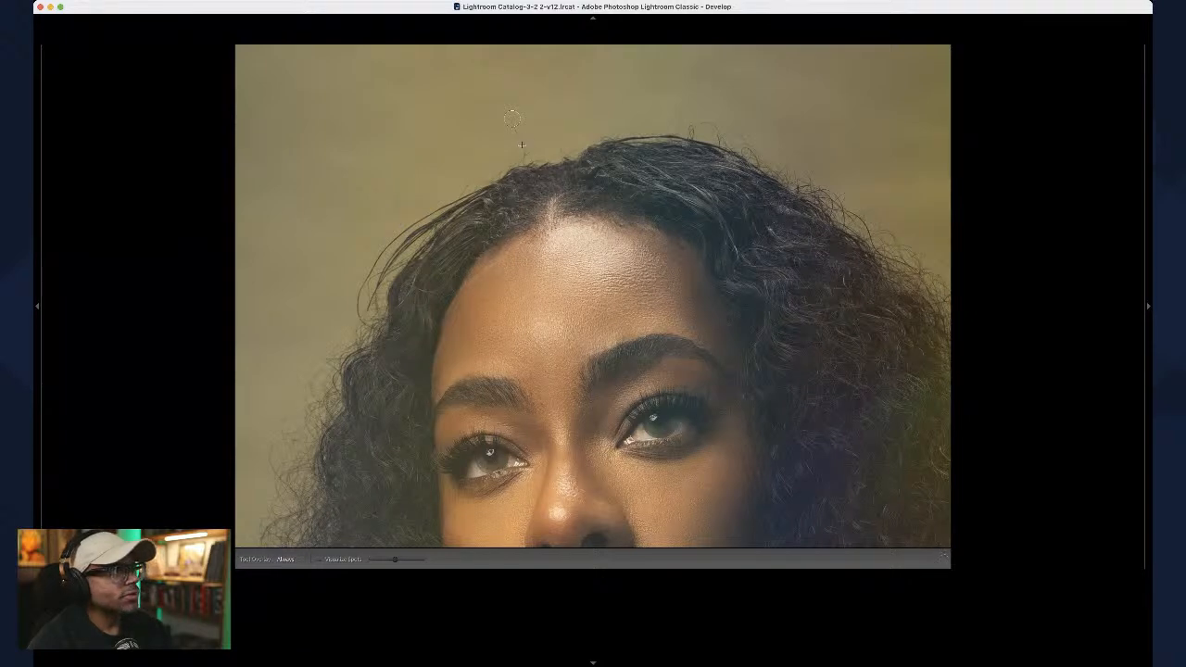
pyautogui.moveTo(522, 119); pyautogui.dragTo(521, 154)
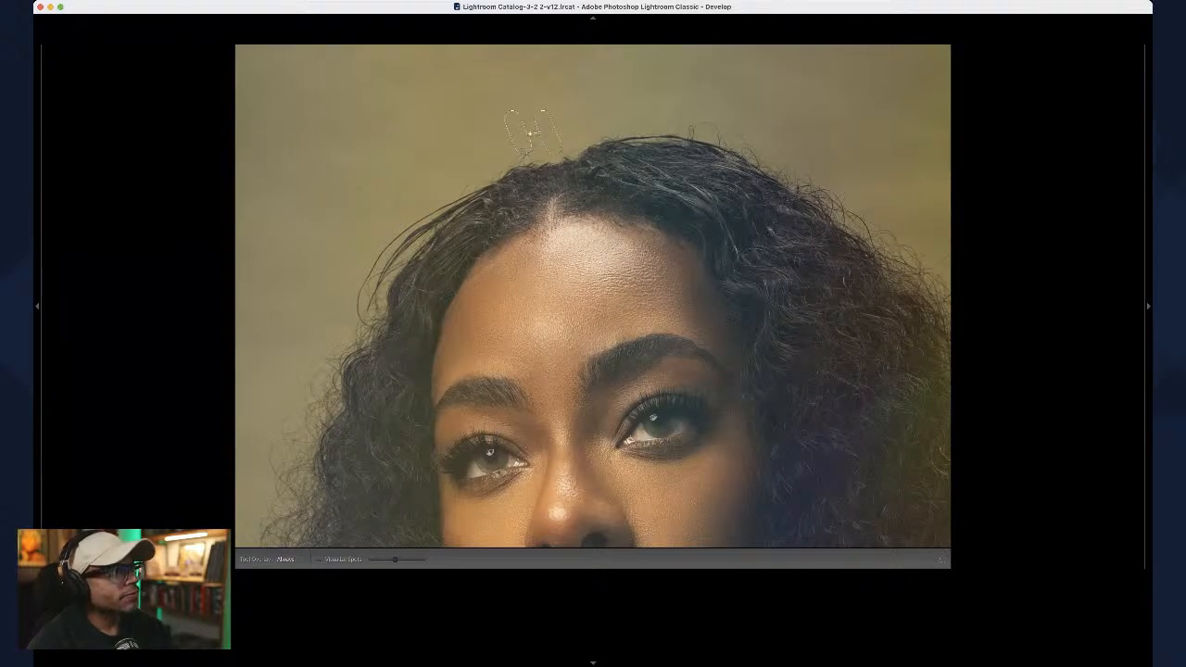
pyautogui.press('q')
pyautogui.click(540, 147)
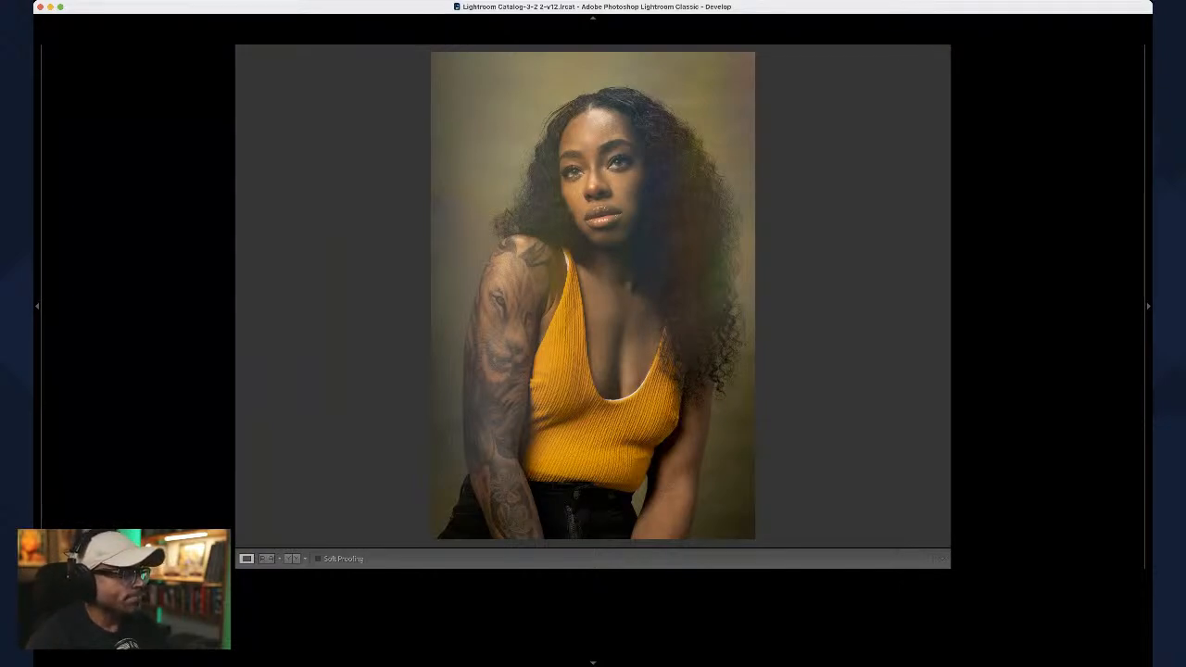
pyautogui.press('Right')
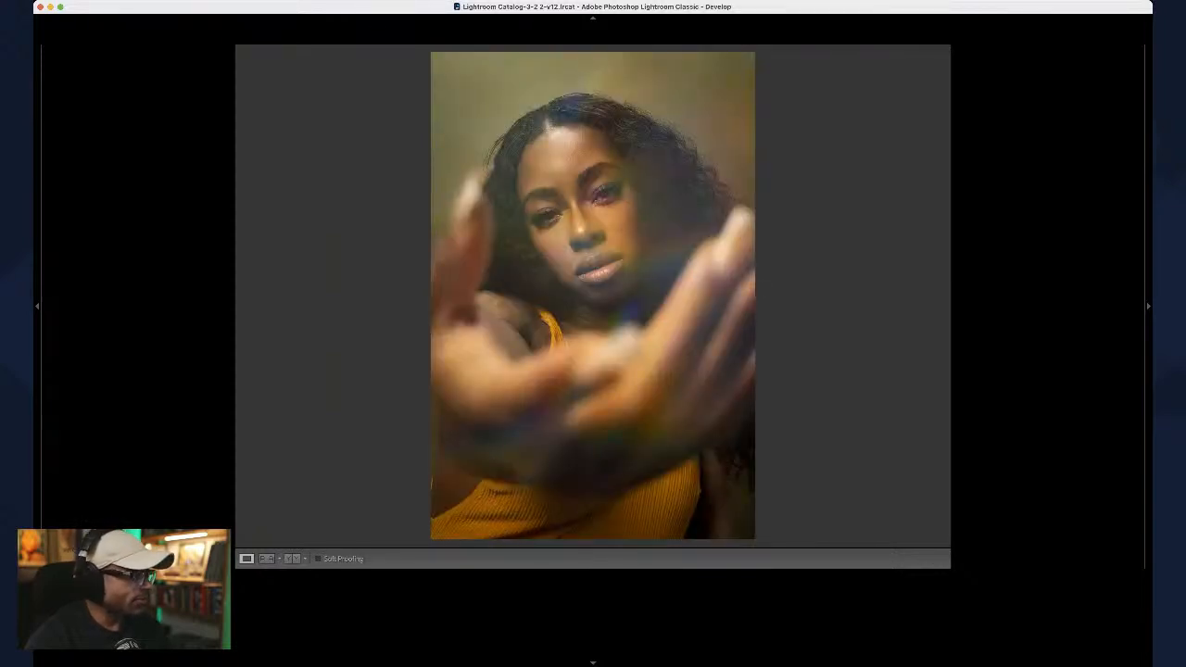
# Step: Show both finished portraits in the Library grid with the toolbar displayed, enlarge their thumbnails, widen the grid area and deselect the photos
pyautogui.press('g')
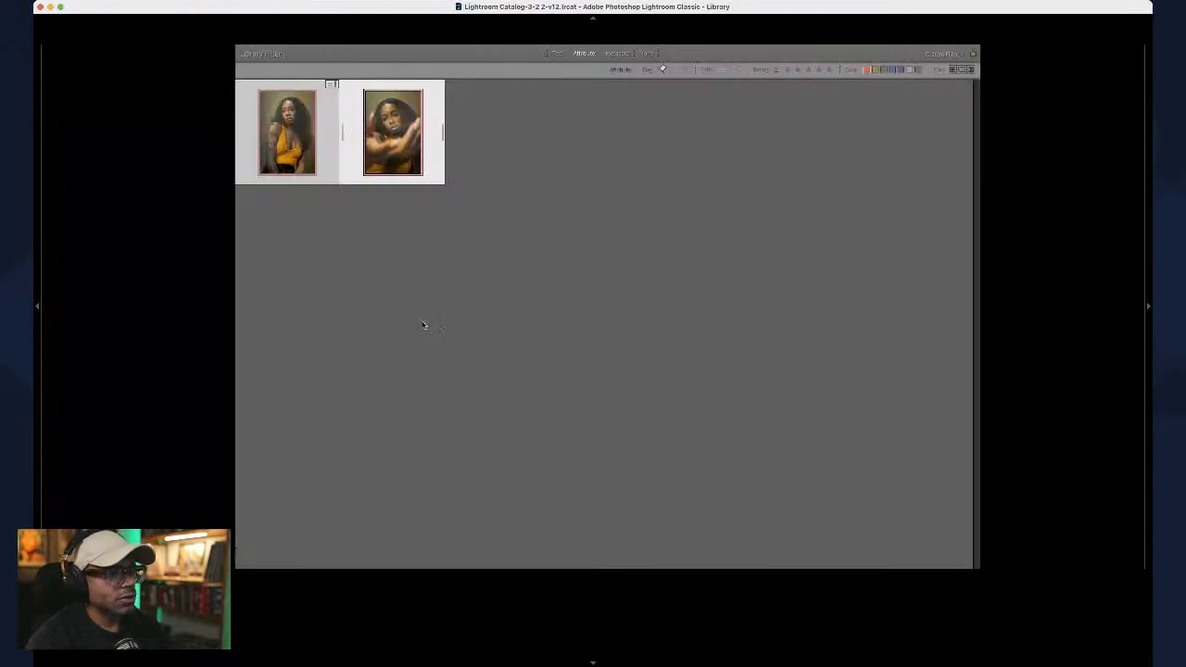
pyautogui.press('t')
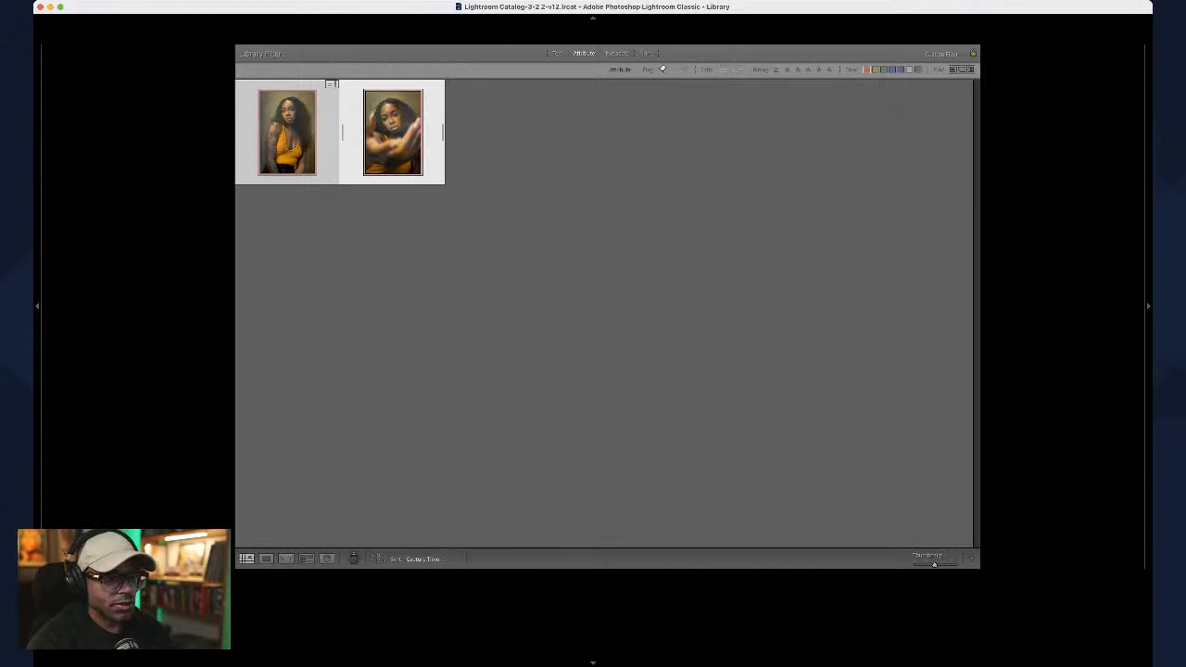
pyautogui.press('=')
pyautogui.press('=')
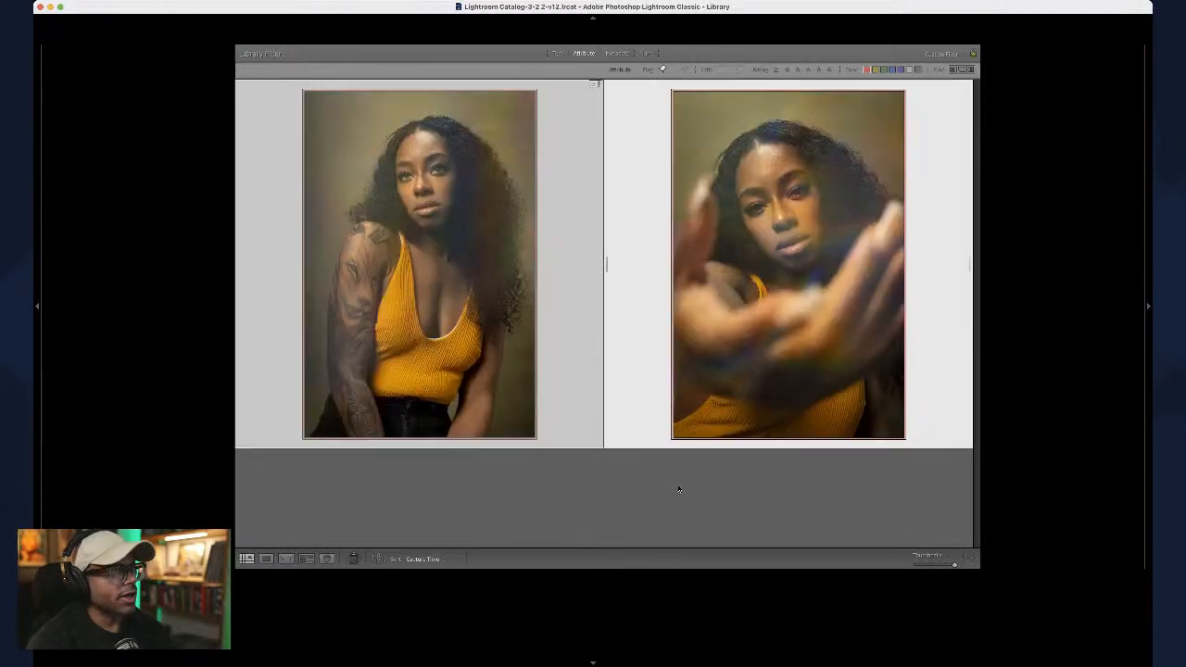
pyautogui.press('F7')
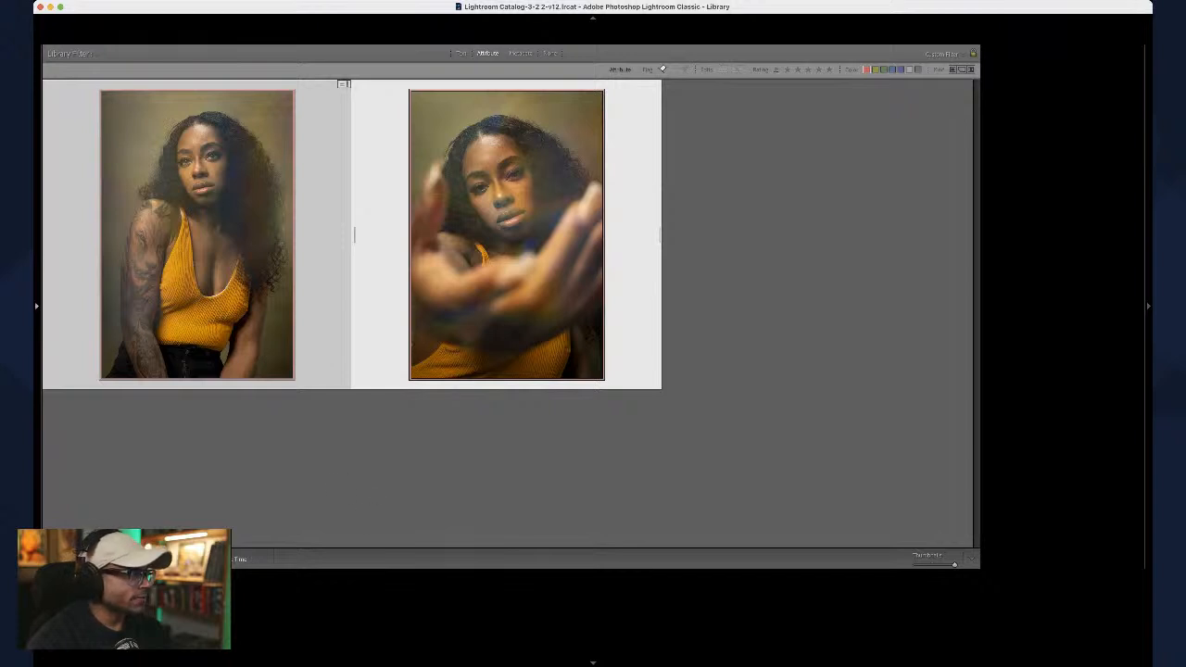
pyautogui.press('super+d')
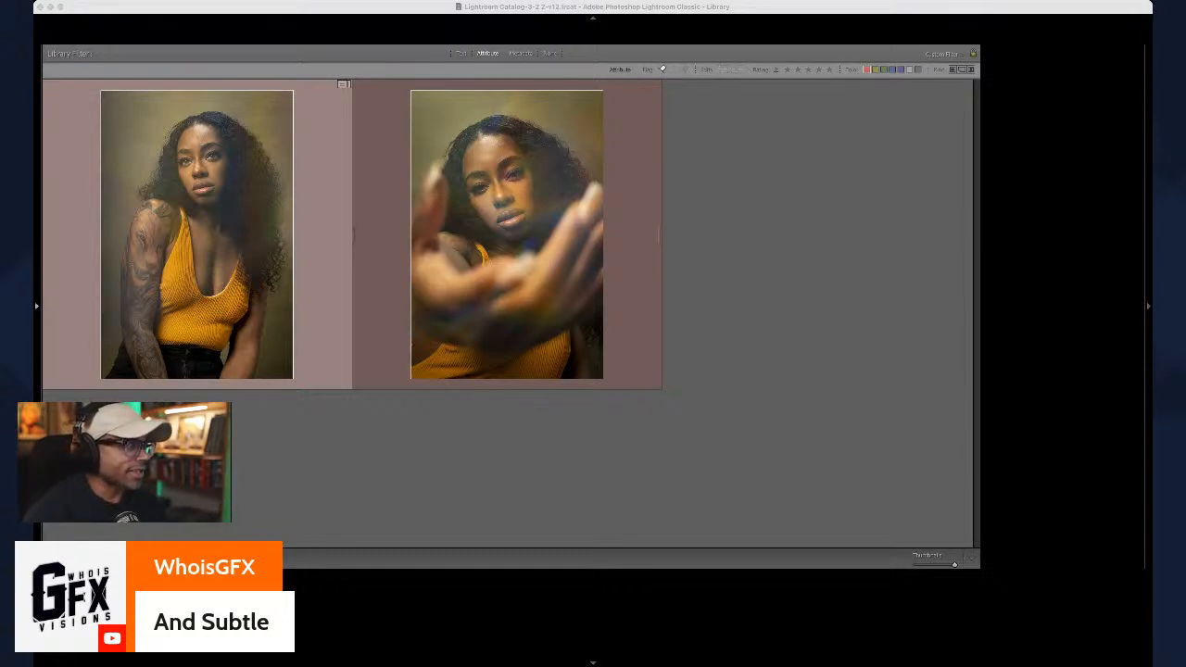
# Step: Open the seated portrait in Loupe view and examine the face up close, along with the face in the outstretched-hands portrait
pyautogui.doubleClick(248, 274)
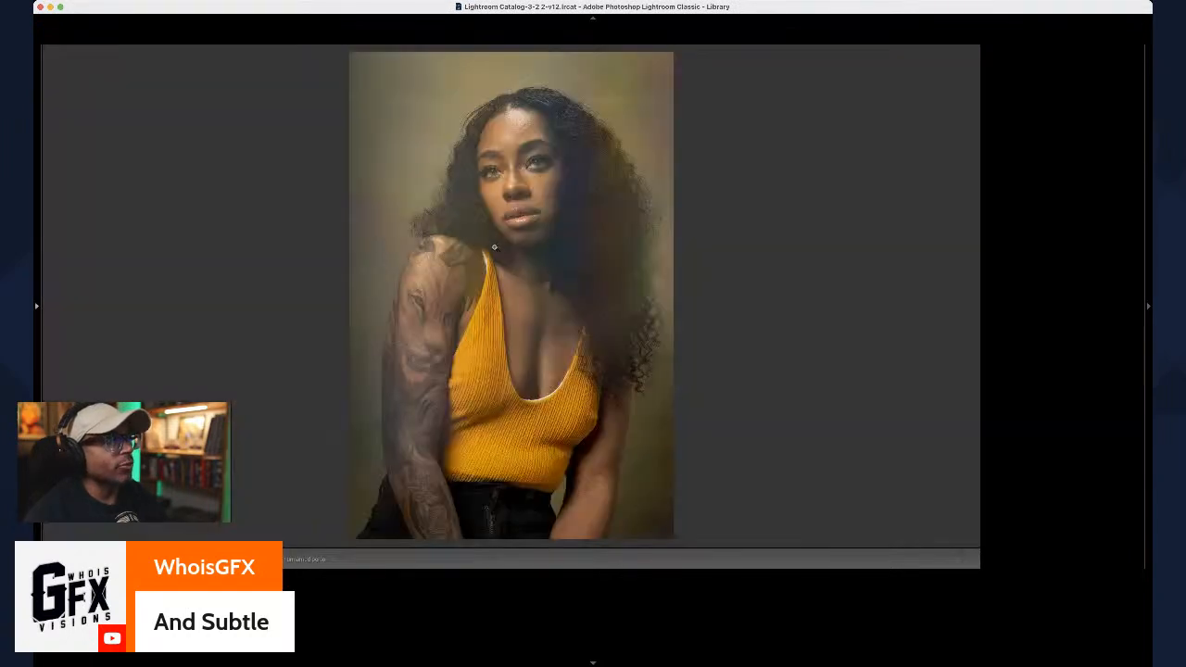
pyautogui.click(529, 174)
pyautogui.moveTo(529, 175); pyautogui.dragTo(521, 241)
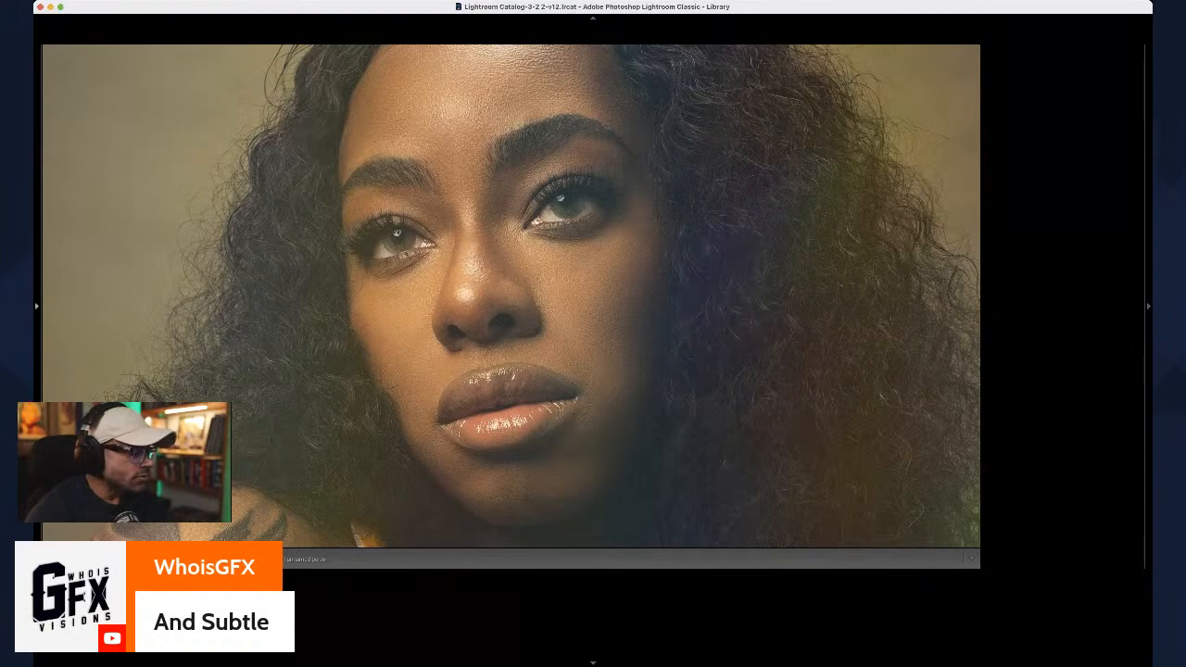
pyautogui.scroll(2, 307, 371)
pyautogui.scroll(-2, 538, 239)
pyautogui.scroll(2, 389, 198)
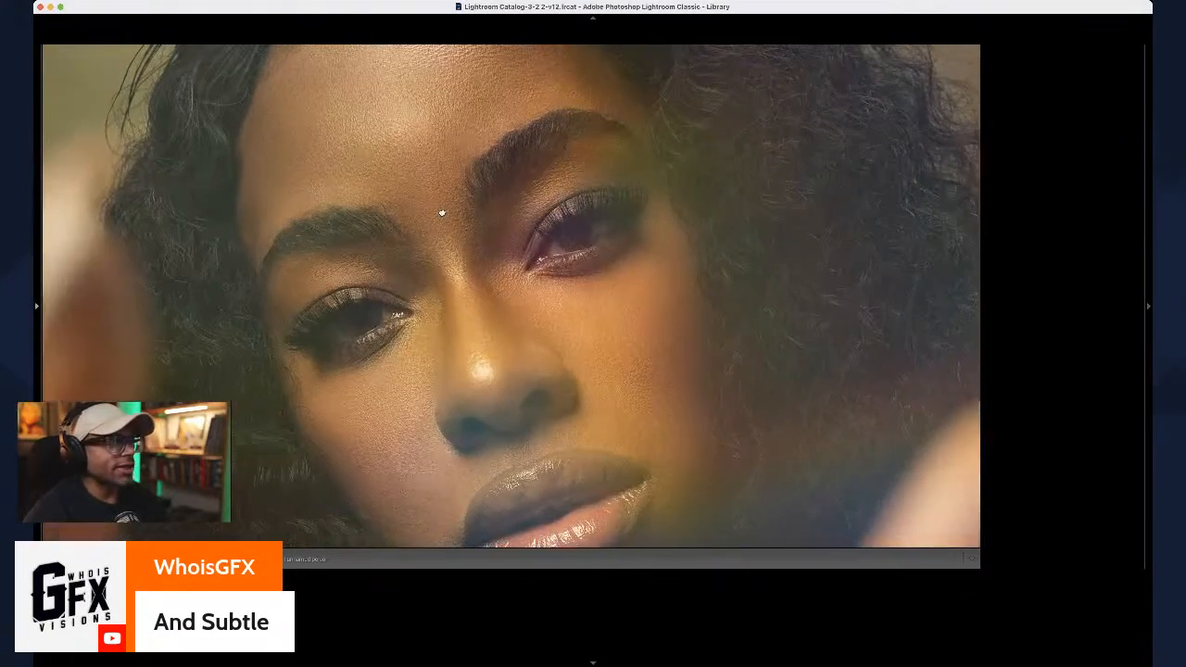
pyautogui.moveTo(443, 213); pyautogui.dragTo(370, 248)
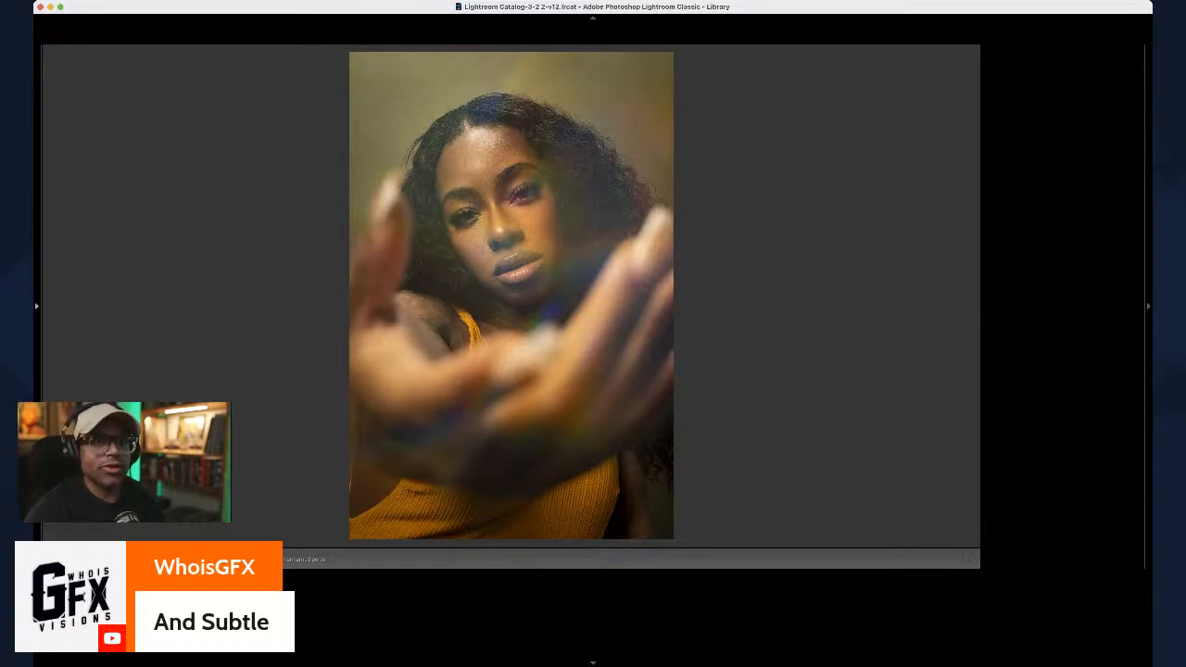
# Step: Browse from the seated portrait through the pink-lit palm portrait and the dark light-tube portrait, and return to the seated one
pyautogui.press('Right')
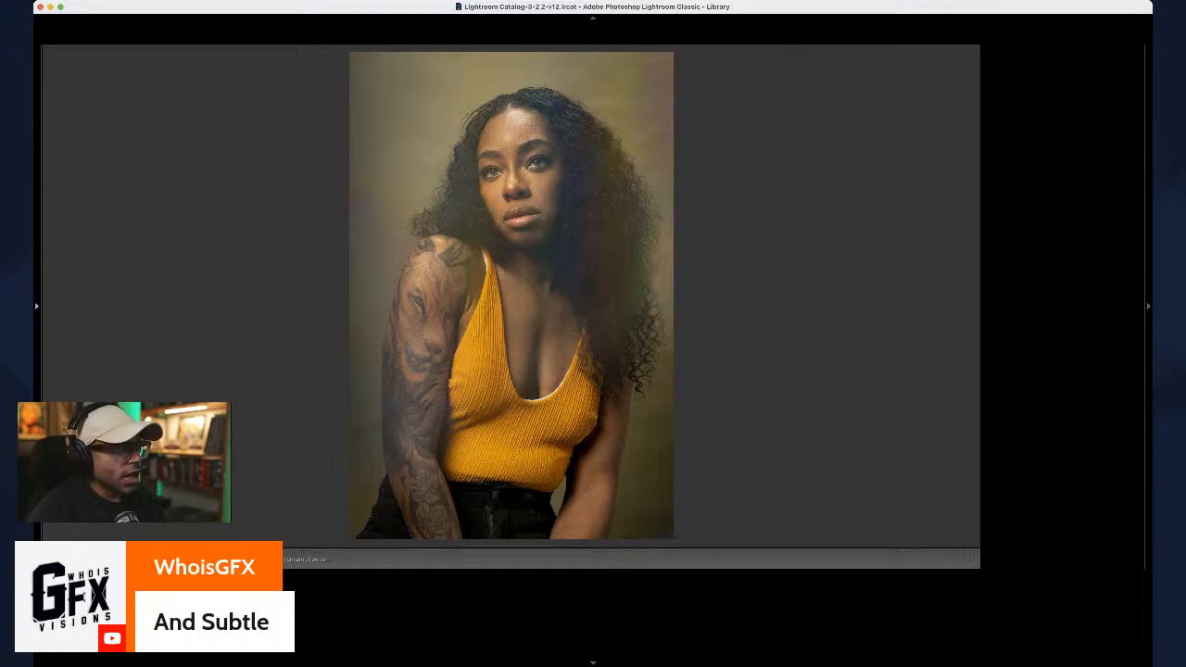
pyautogui.press('Right')
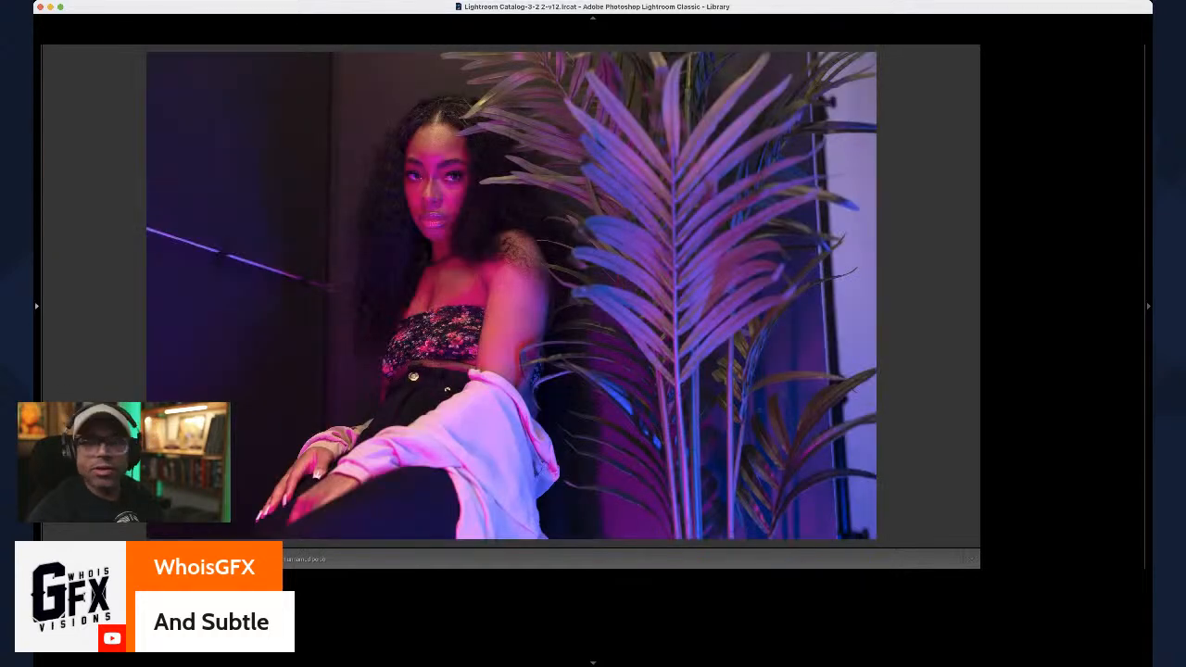
pyautogui.press('Right')
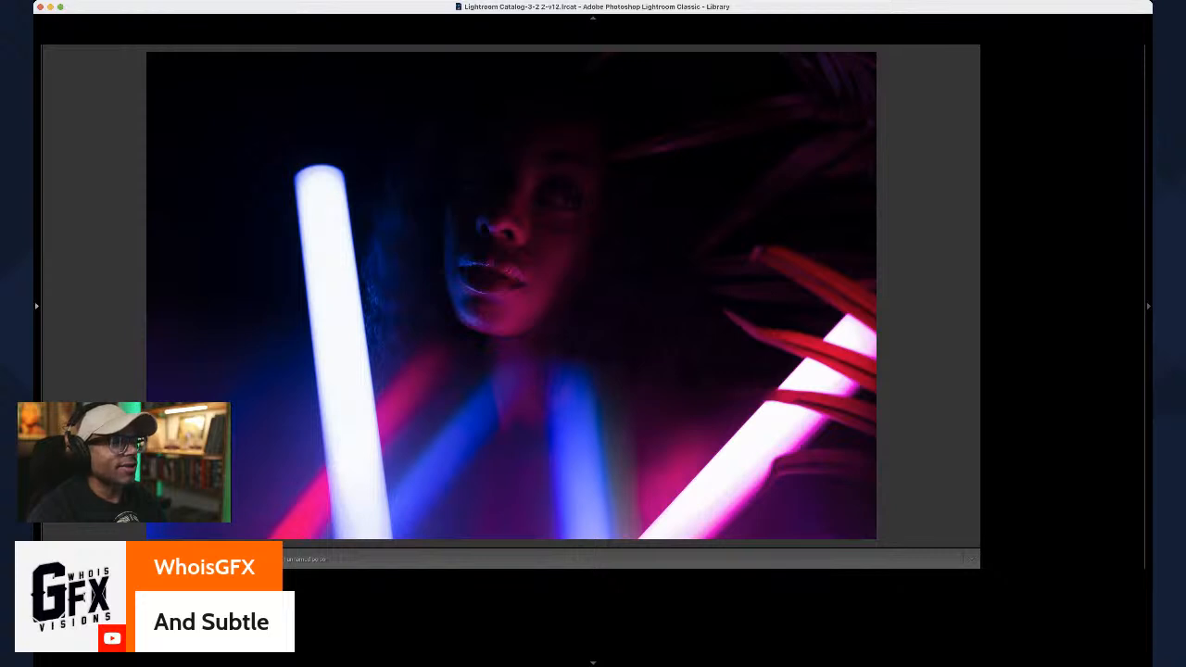
pyautogui.press('Left')
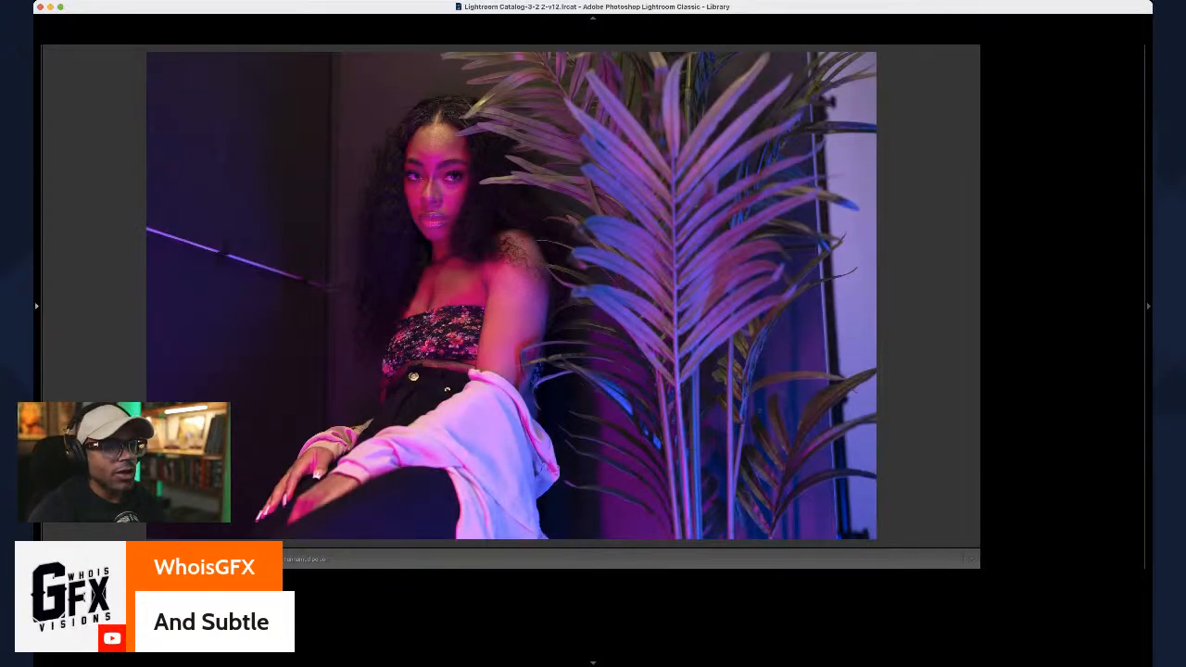
pyautogui.press('Left')
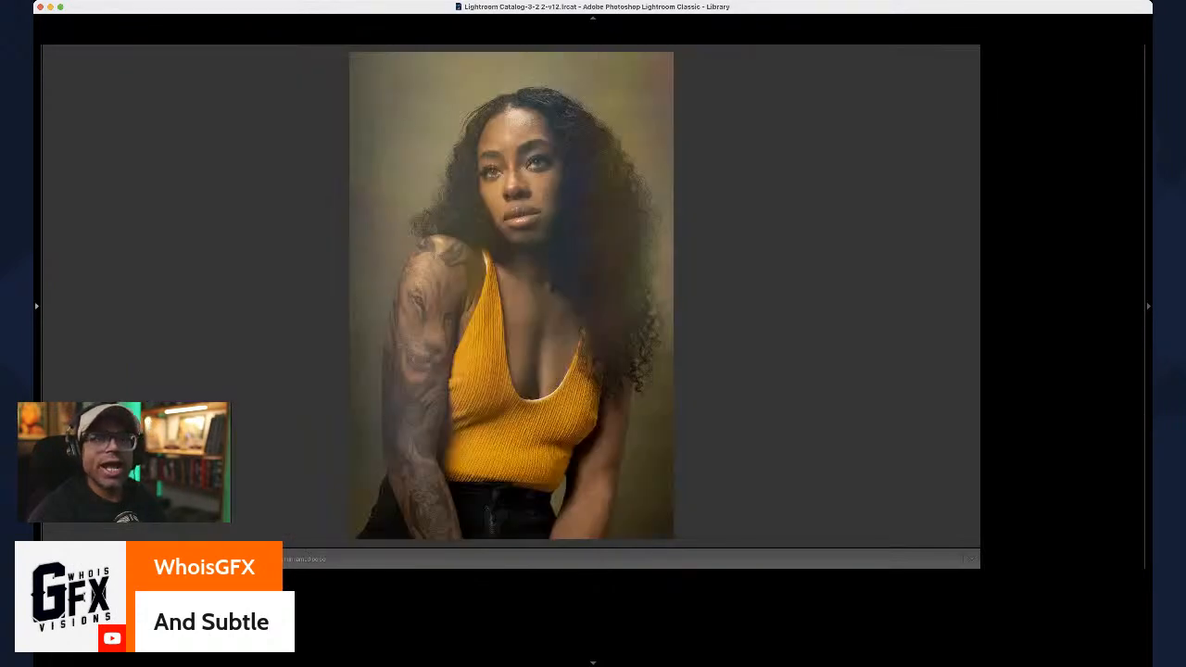